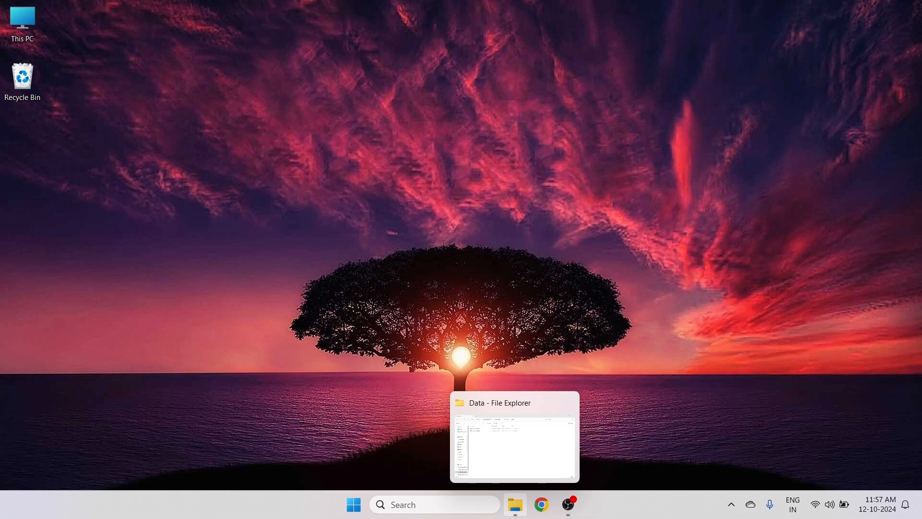
- Open the credit_risk_dataset file and the Credit risk details document from the Data folder
click(516, 504)
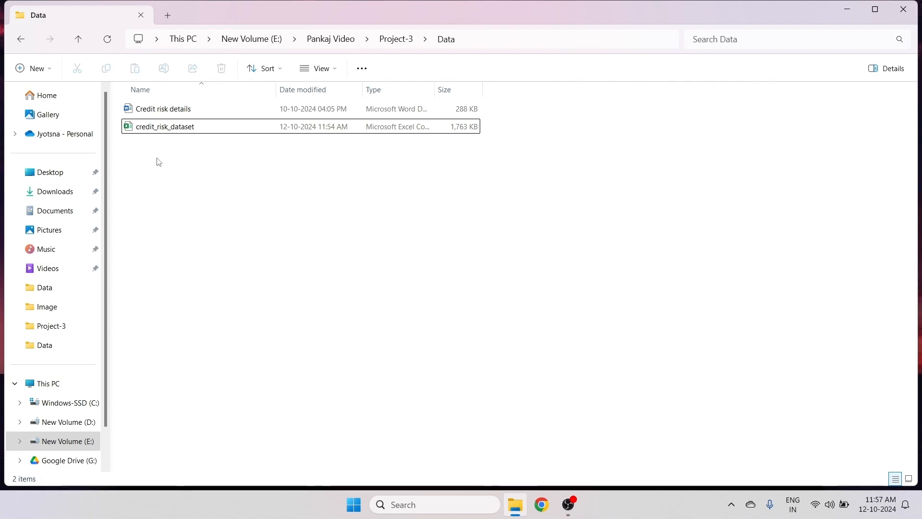
double_click(163, 128)
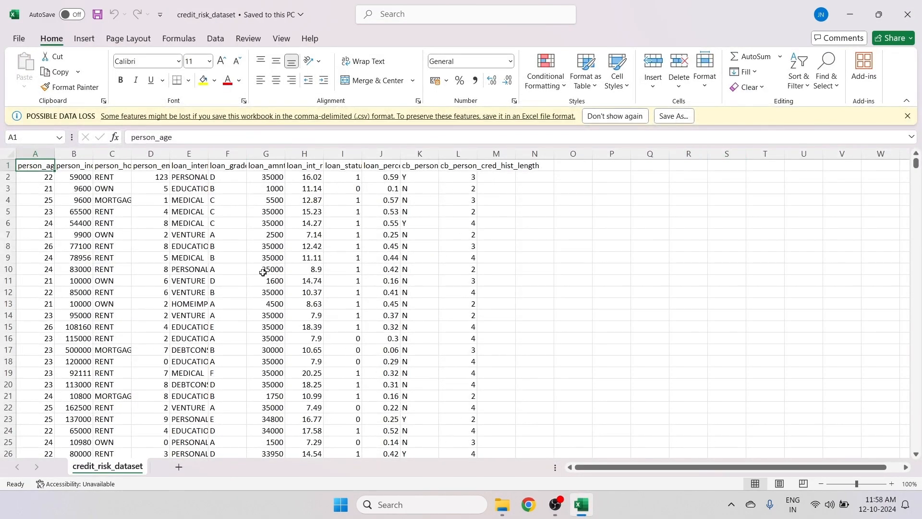
click(909, 24)
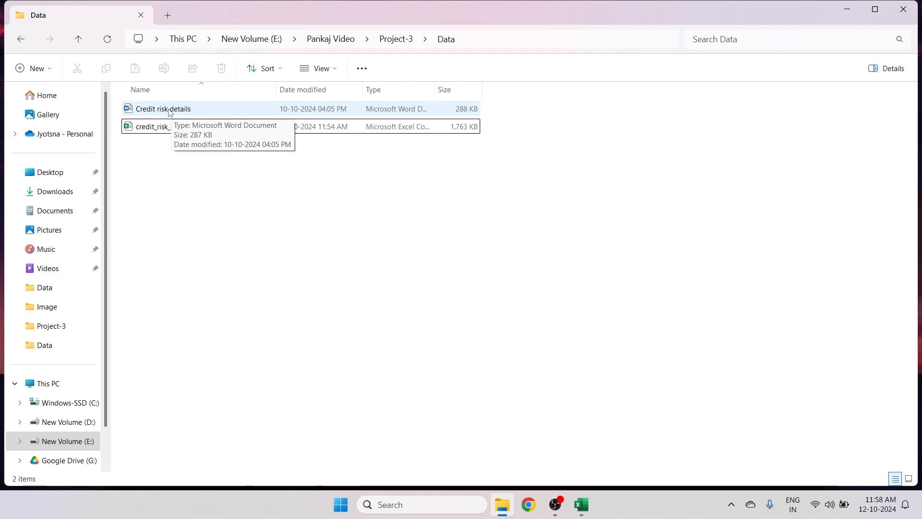
double_click(170, 112)
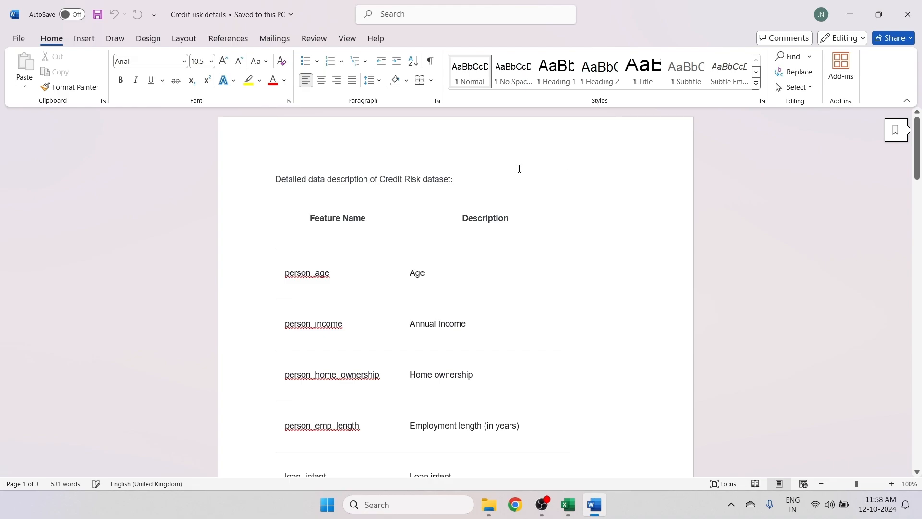
click(857, 7)
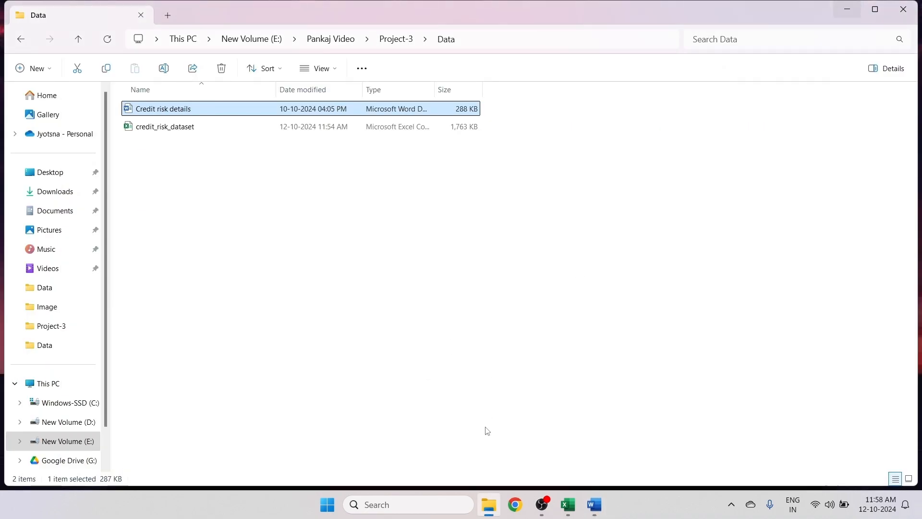
- In the credit_risk_dataset workbook in Excel, apply All Borders to the entire data range including the header row
click(567, 507)
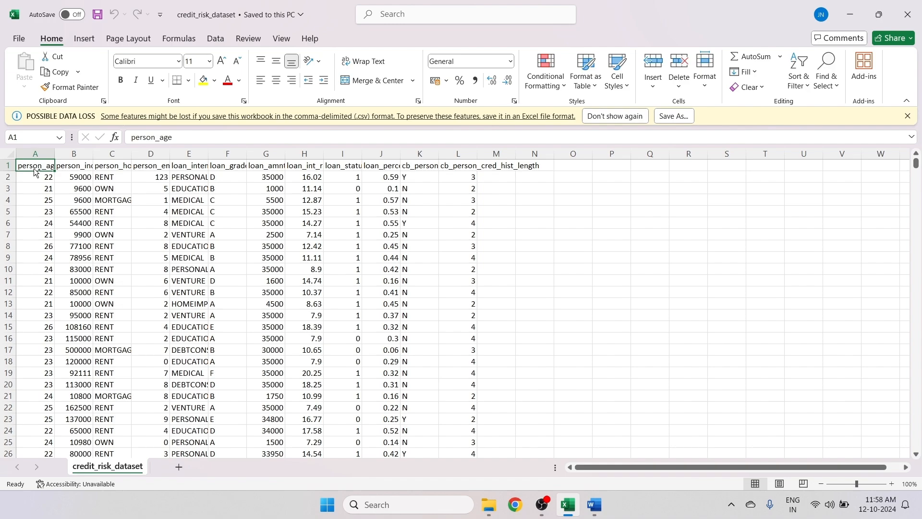
key(ctrl+shift+Right)
key(ctrl+shift+Down)
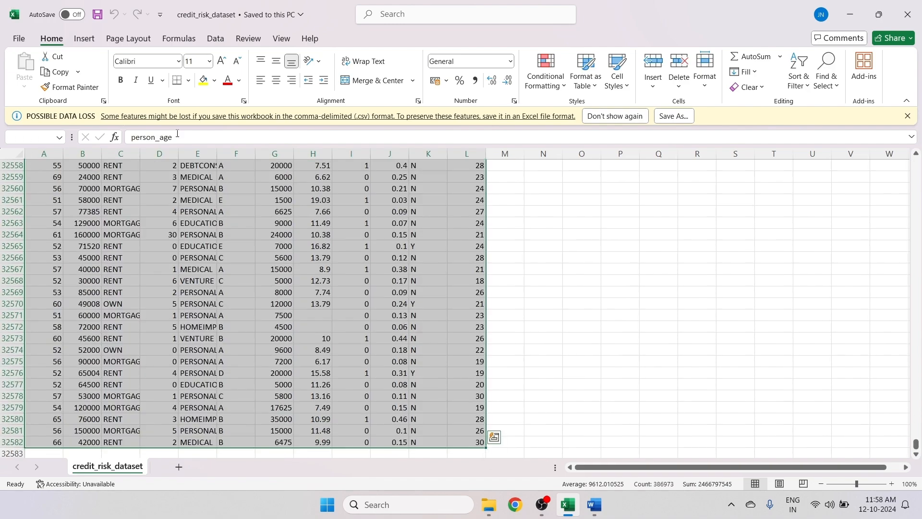
click(188, 80)
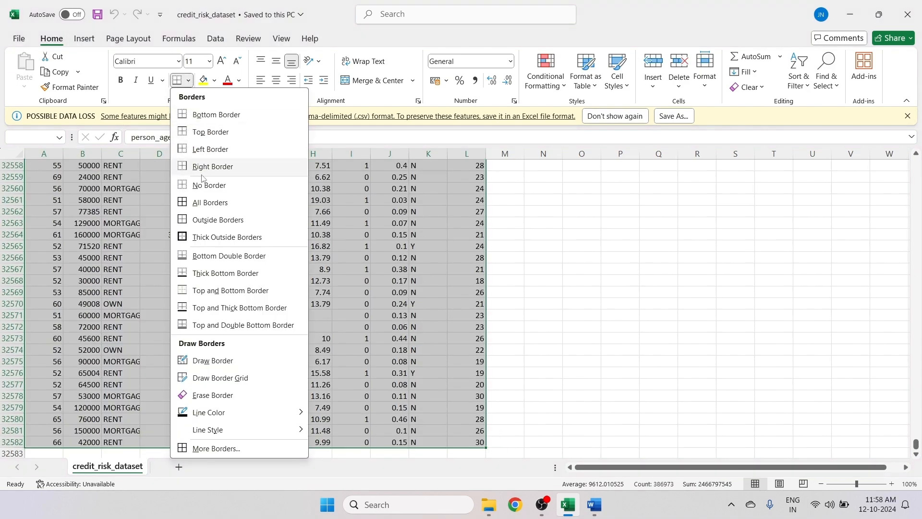
click(205, 202)
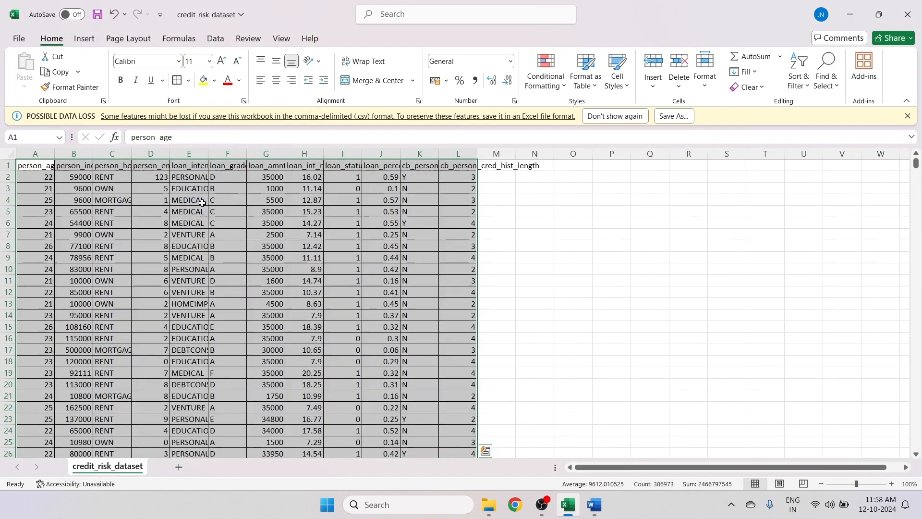
- AutoFit the widths of columns A through L to their contents, from person_age to cb_person_cred_hist_length
double_click(52, 153)
double_click(100, 154)
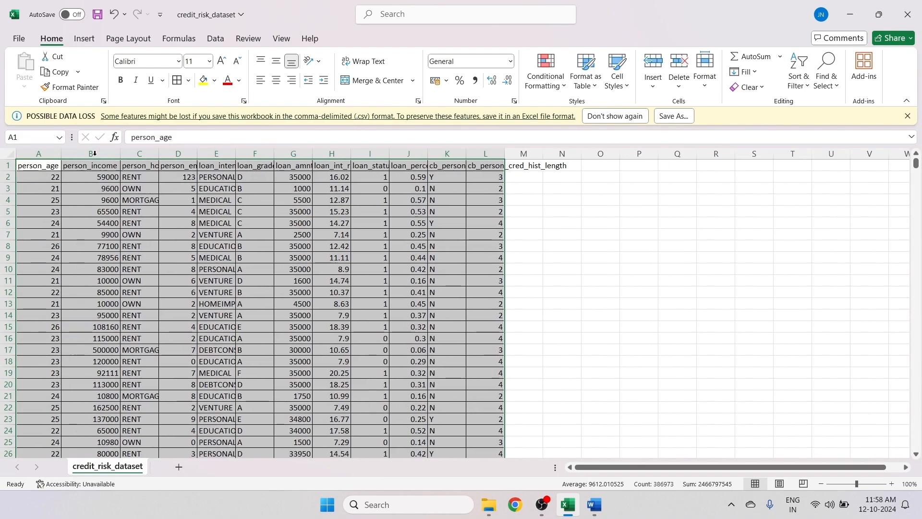
double_click(161, 158)
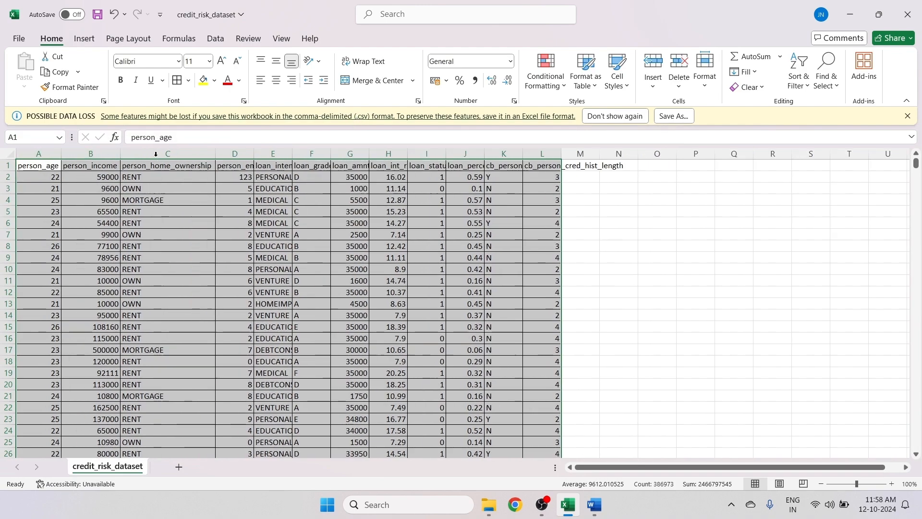
double_click(253, 153)
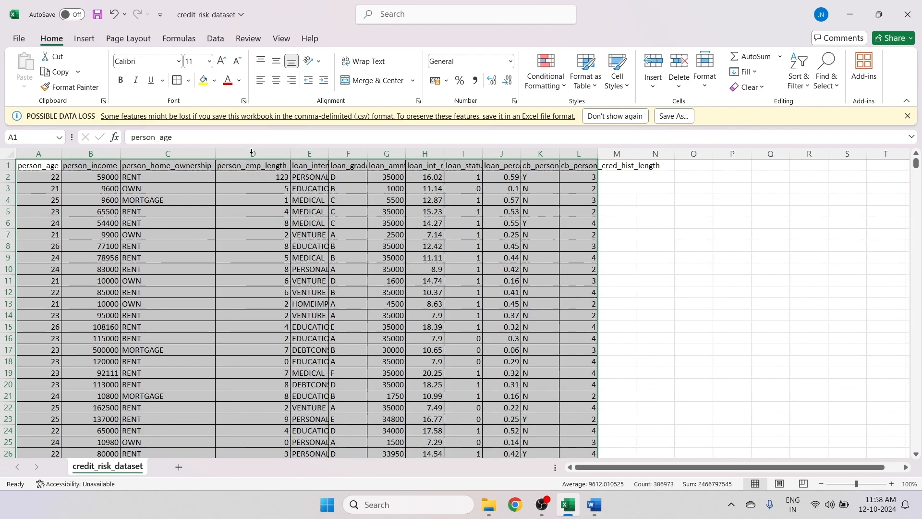
double_click(329, 153)
double_click(413, 154)
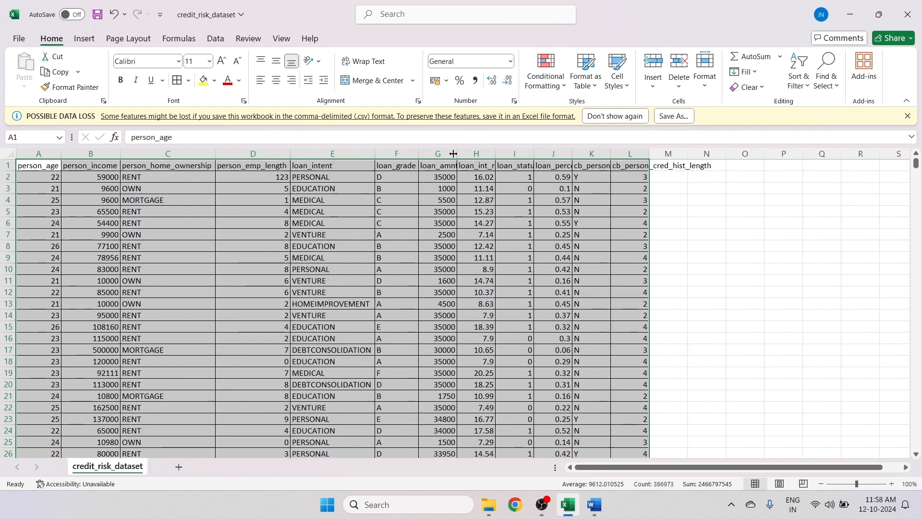
double_click(456, 152)
double_click(500, 154)
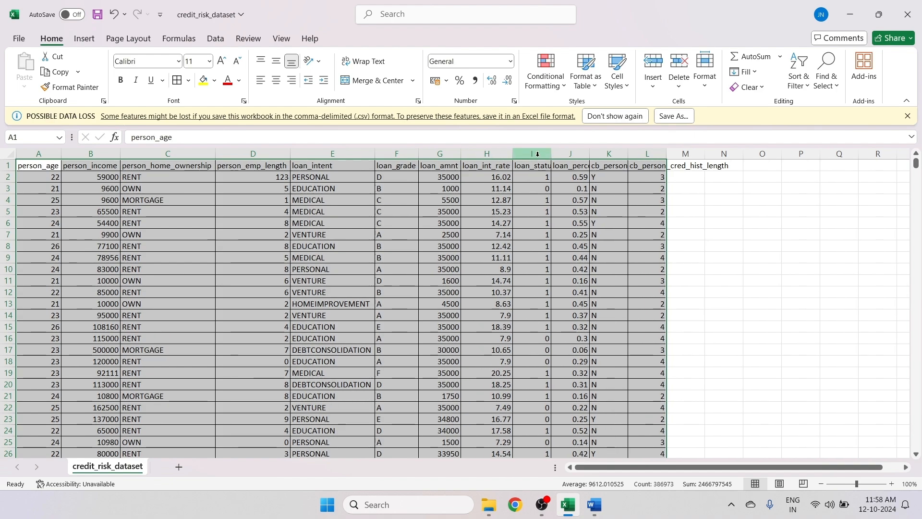
double_click(548, 155)
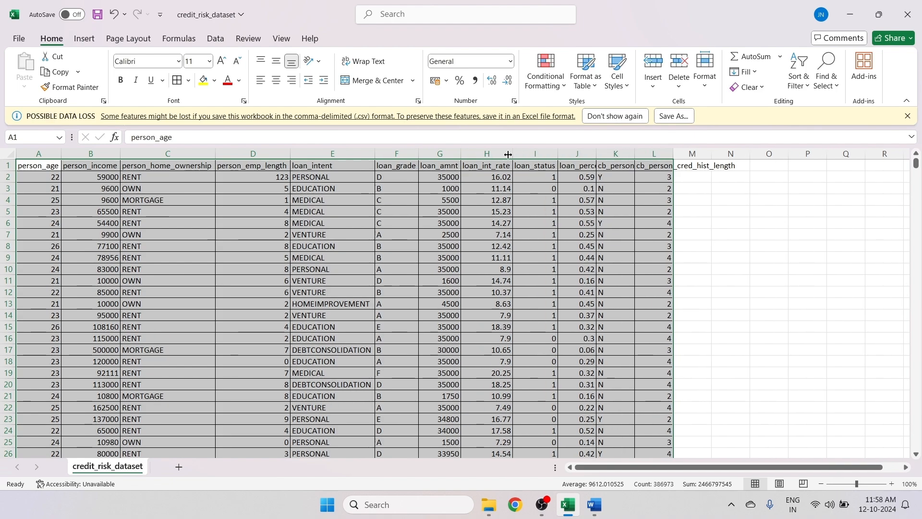
double_click(597, 154)
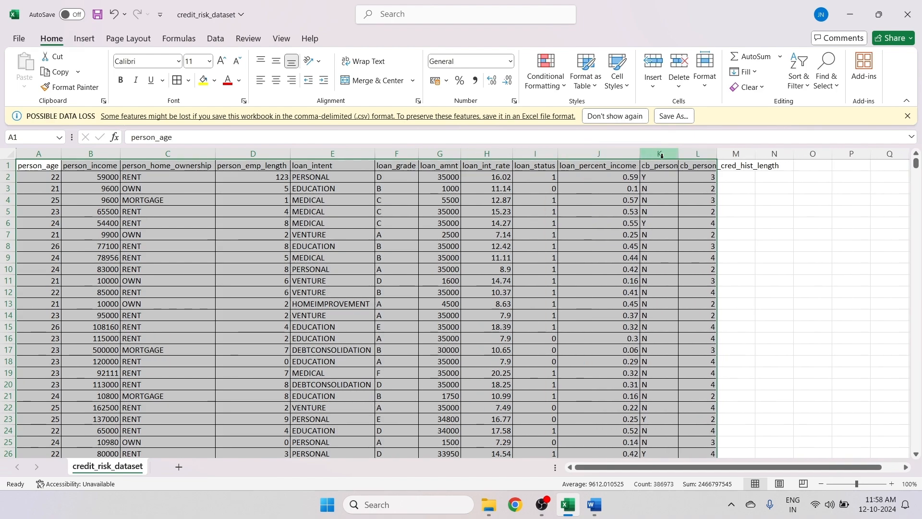
double_click(679, 153)
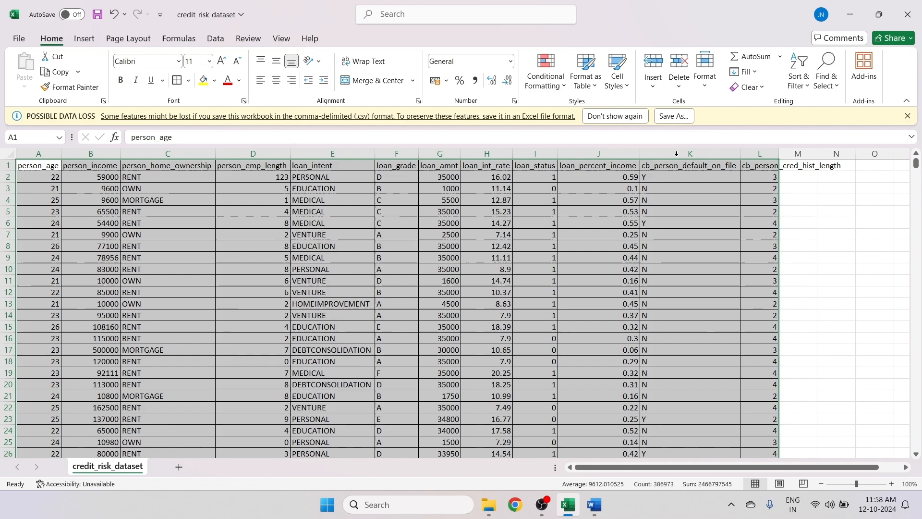
double_click(774, 154)
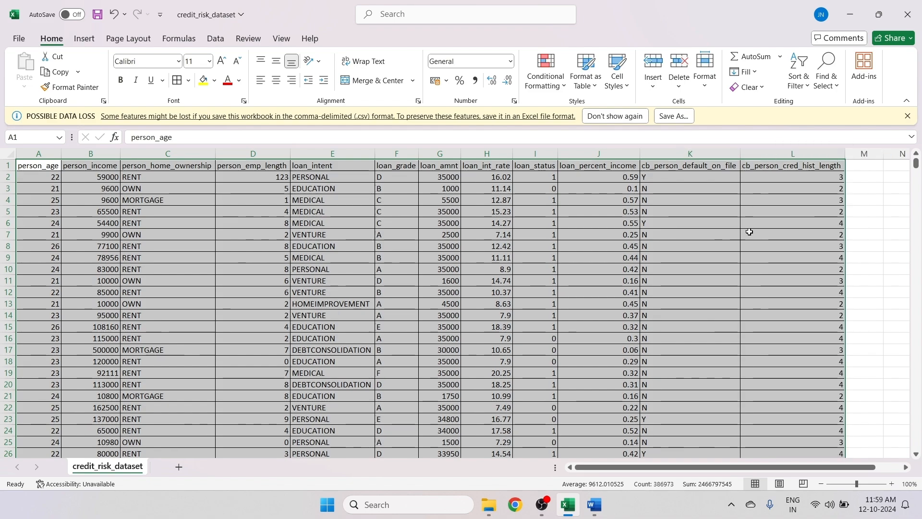
click(791, 237)
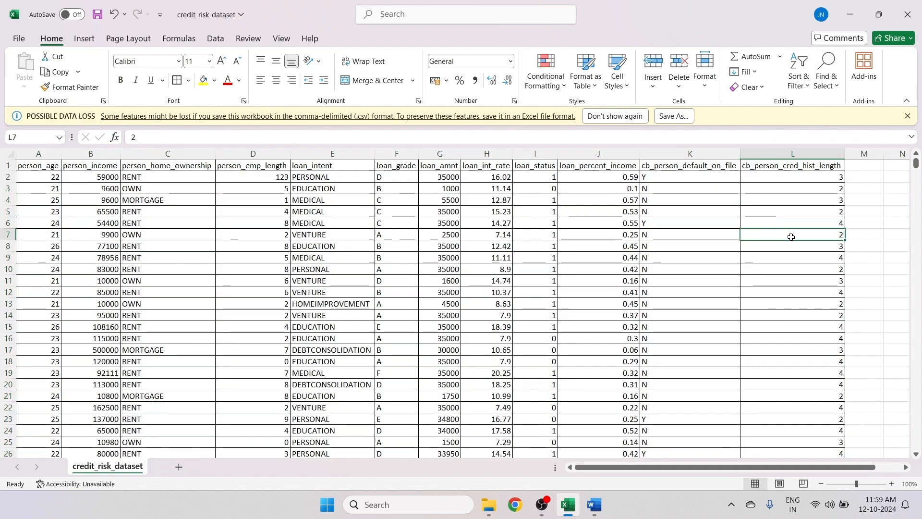
- Center the contents of the entire data range horizontally, including the header row
click(28, 165)
key(ctrl+shift+Right)
key(ctrl+shift+Down)
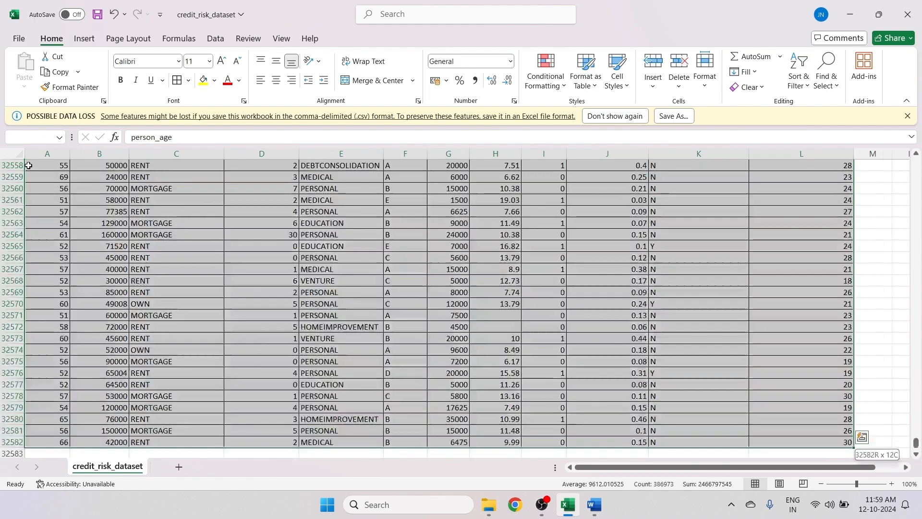
click(276, 81)
key(ctrl+BackSpace)
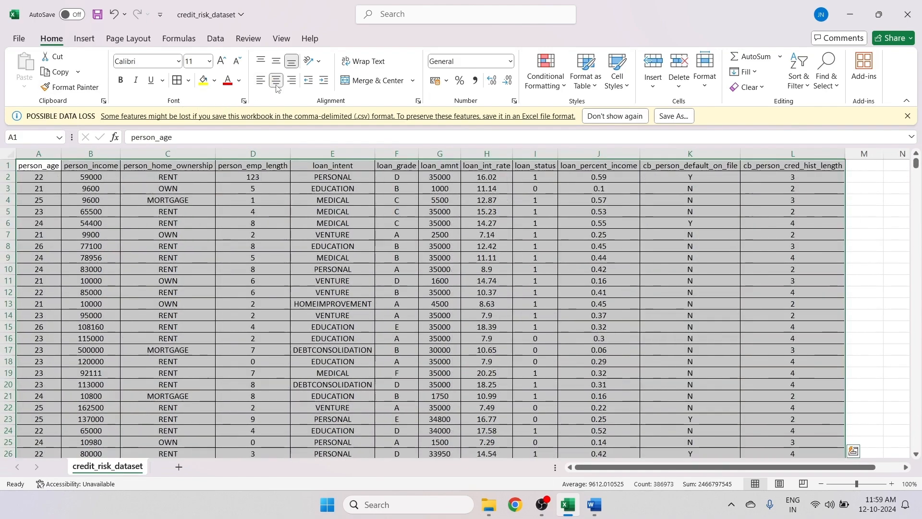
click(294, 270)
- Fill the header cells A1 to L1 with yellow
drag(29, 166, 842, 164)
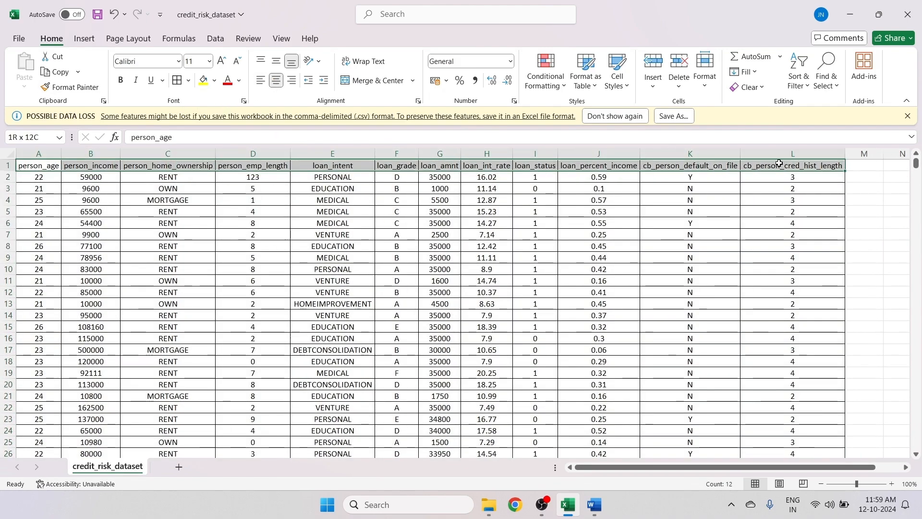
click(204, 78)
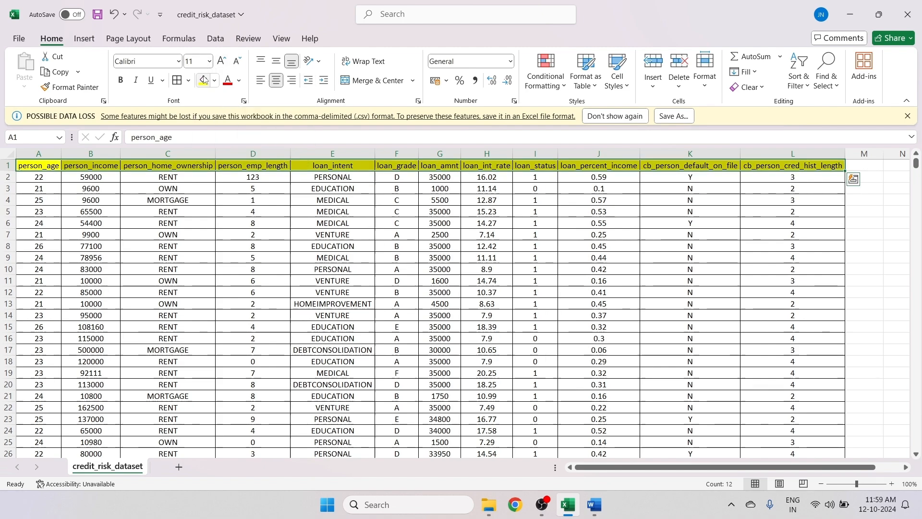
click(261, 233)
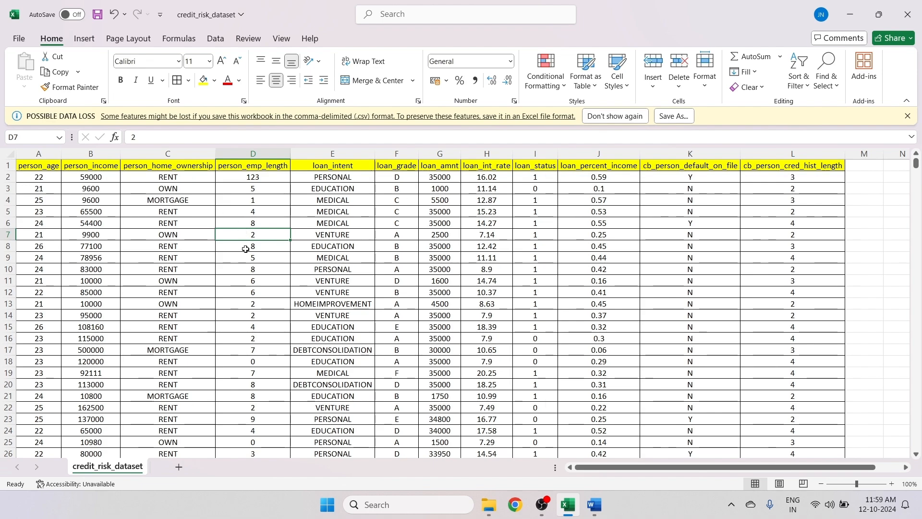
- Review the feature names and descriptions in the Credit risk details Word document, and return to the dataset workbook in Excel
click(595, 505)
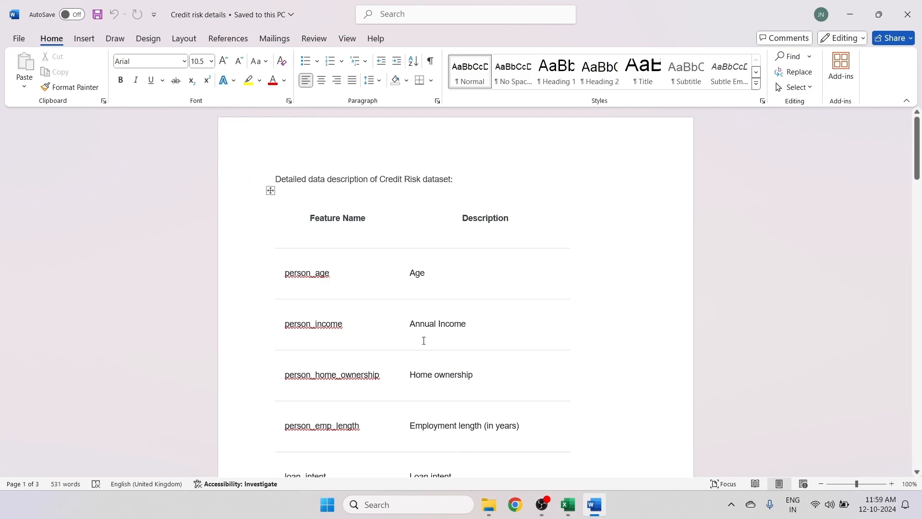
scroll(452, 342, down, 3)
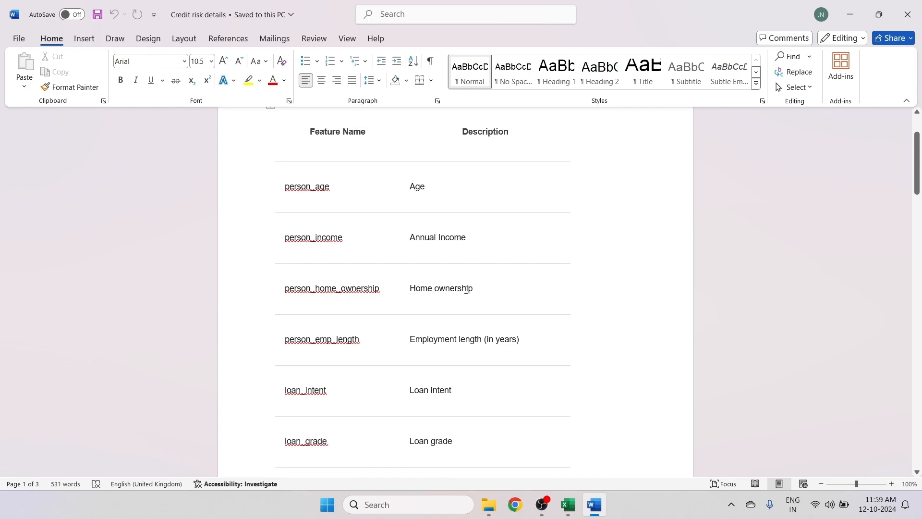
scroll(415, 306, down, 3)
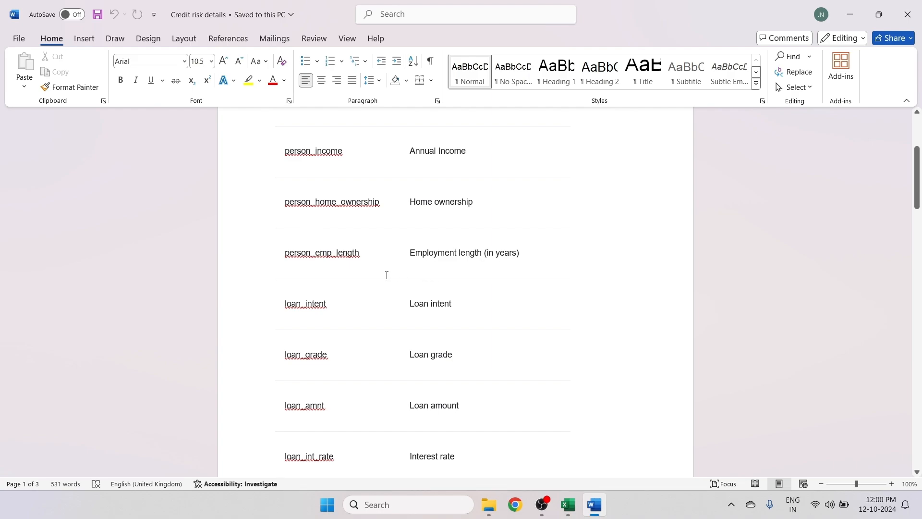
scroll(342, 297, down, 1)
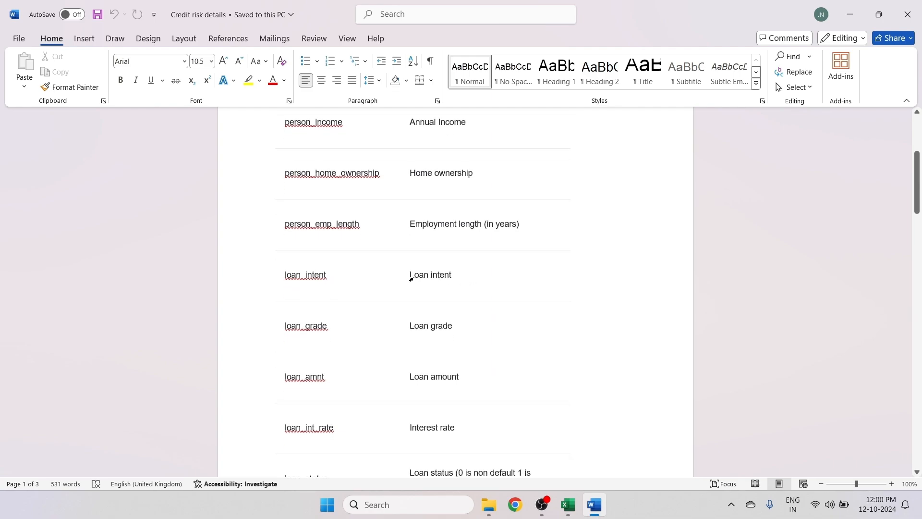
scroll(403, 324, up, 1)
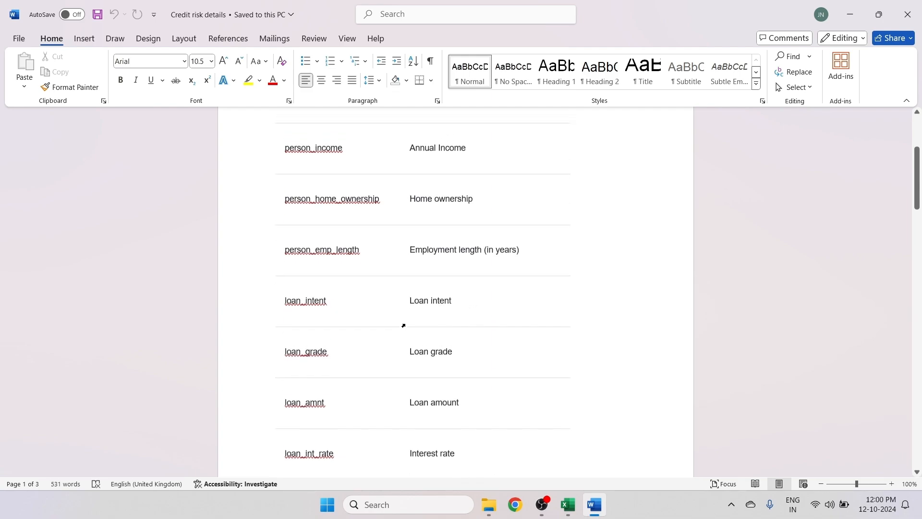
scroll(414, 344, down, 4)
scroll(327, 288, down, 2)
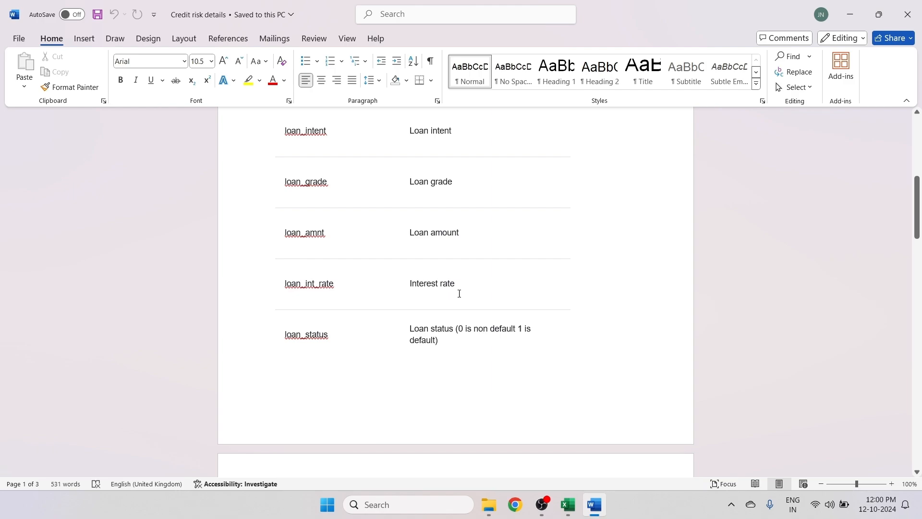
scroll(380, 327, down, 1)
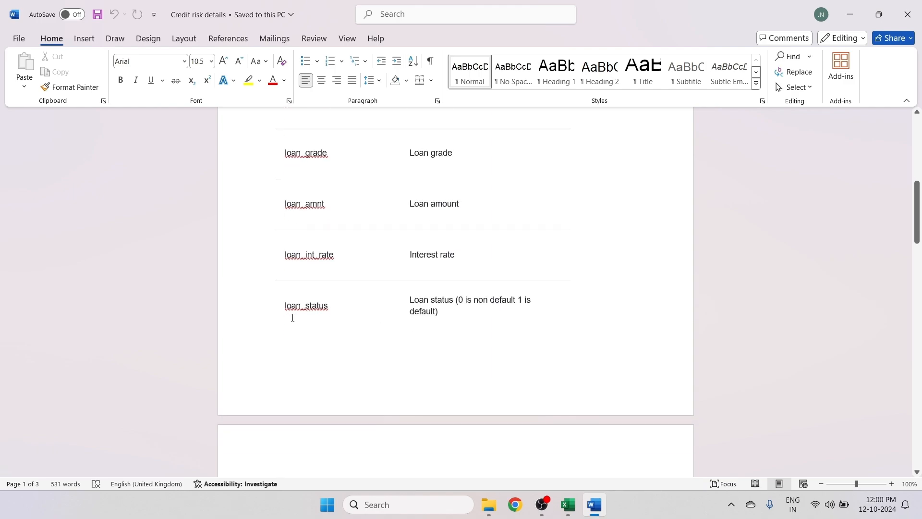
scroll(293, 317, down, 1)
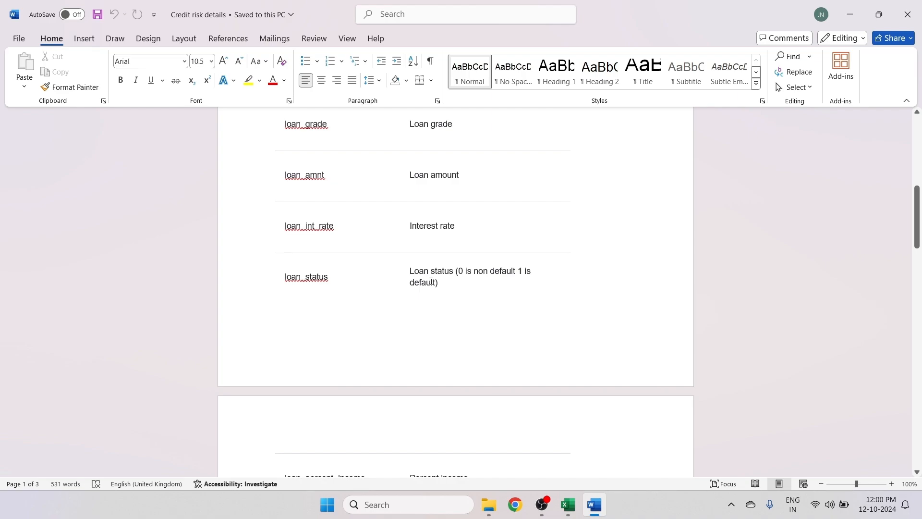
scroll(488, 286, down, 3)
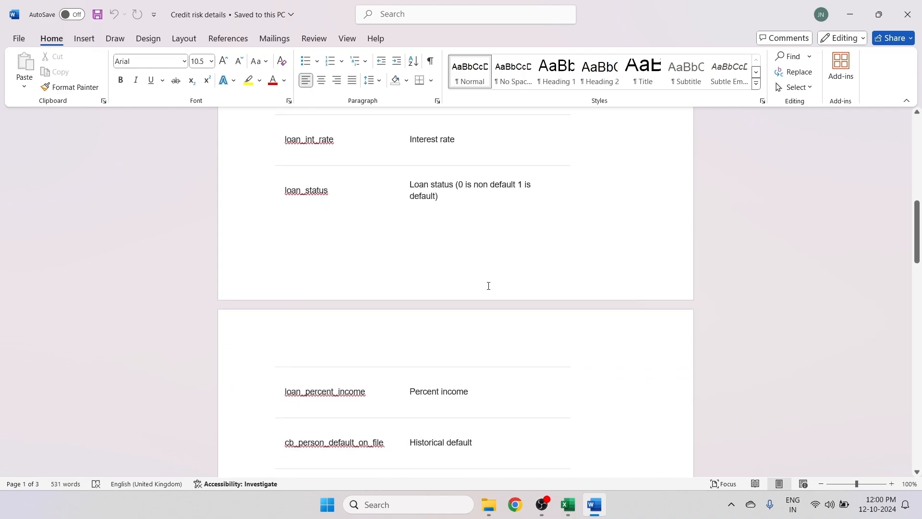
scroll(488, 285, down, 4)
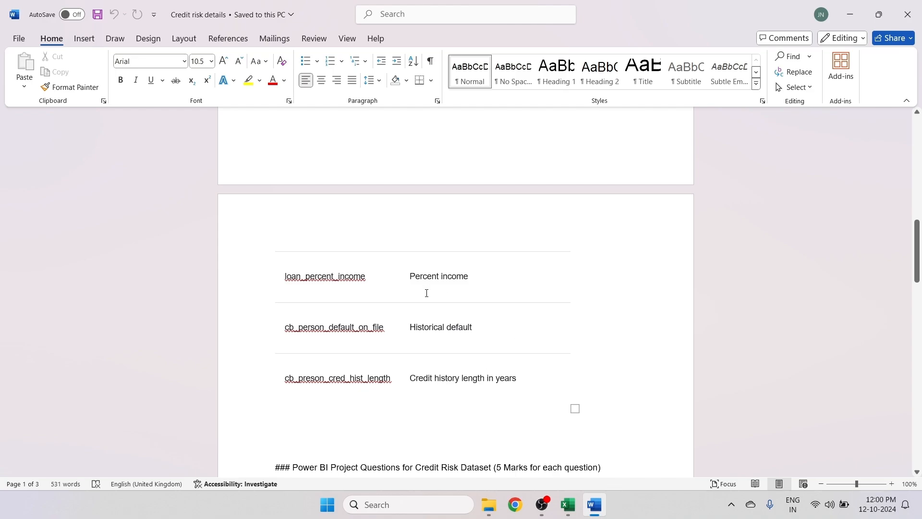
click(568, 504)
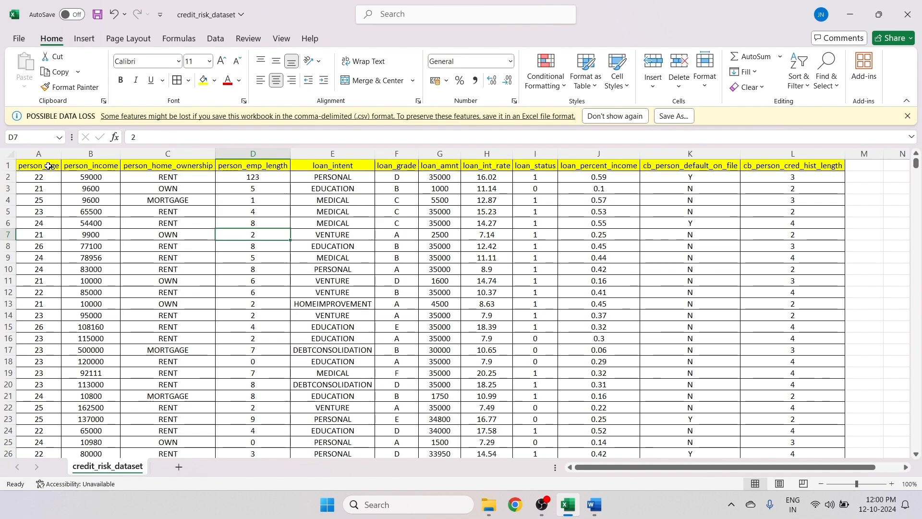
- Rename the person_age header in cell A1 to "Customer Age"
double_click(51, 167)
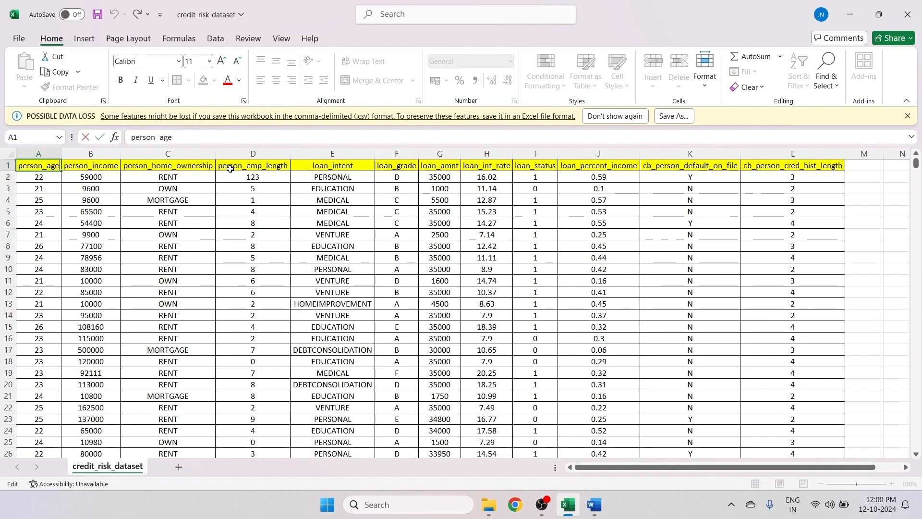
key(BackSpace)
key(BackSpace)
key(BackSpace)
key(BackSpace)
key(BackSpace)
key(BackSpace)
key(BackSpace)
key(BackSpace)
key(BackSpace)
key(BackSpace)
text(C)
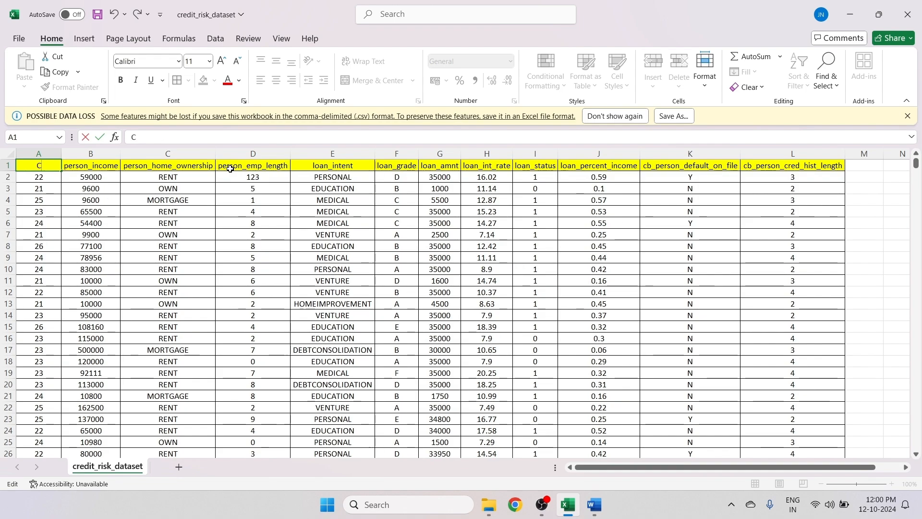
text(us)
text(tomer Age)
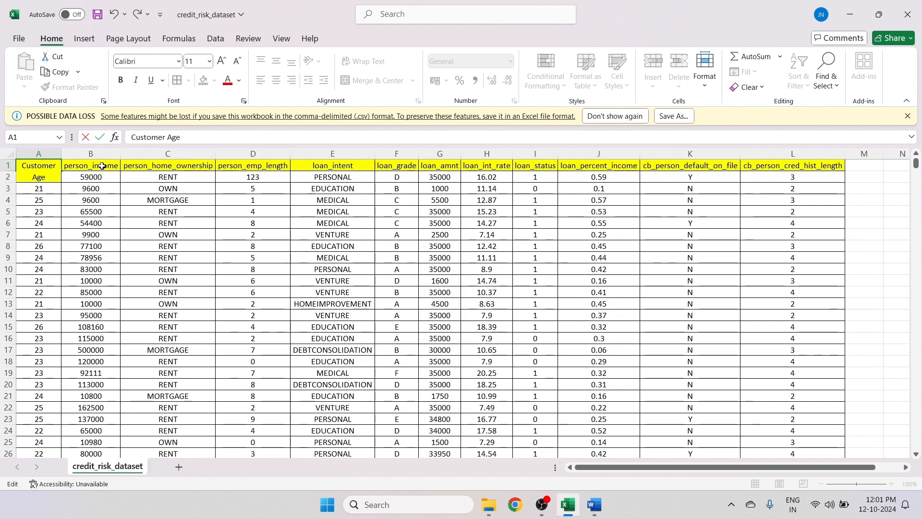
key(Tab)
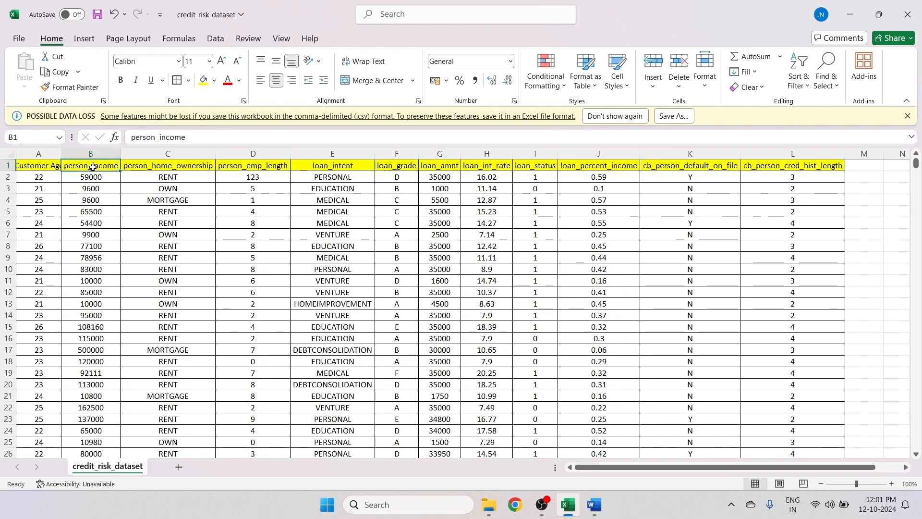
- Rename the person_income header in cell B1 to "Customer Annual Income"
double_click(92, 167)
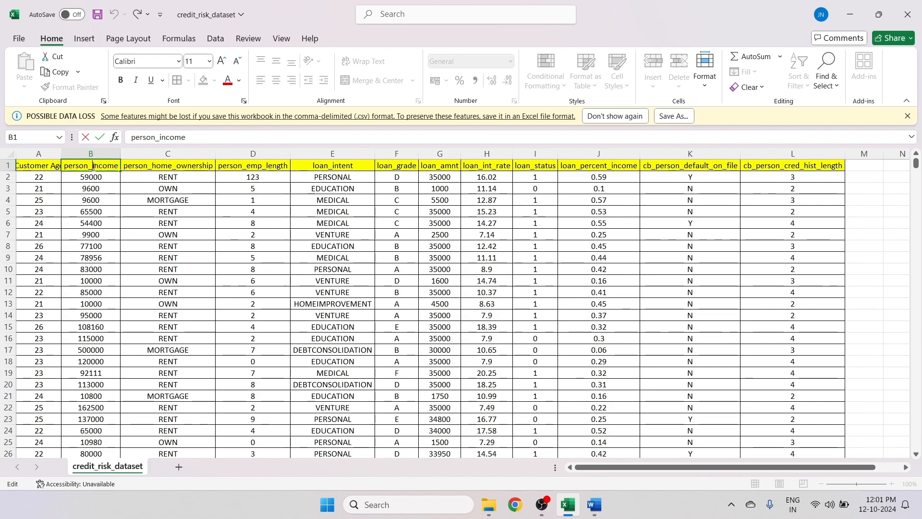
key(BackSpace)
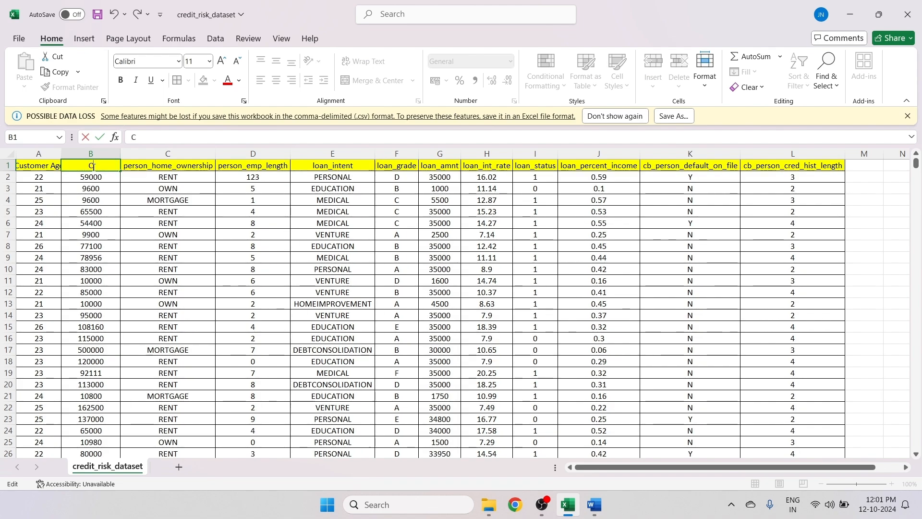
text(Cusyo)
key(BackSpace)
key(BackSpace)
text(to)
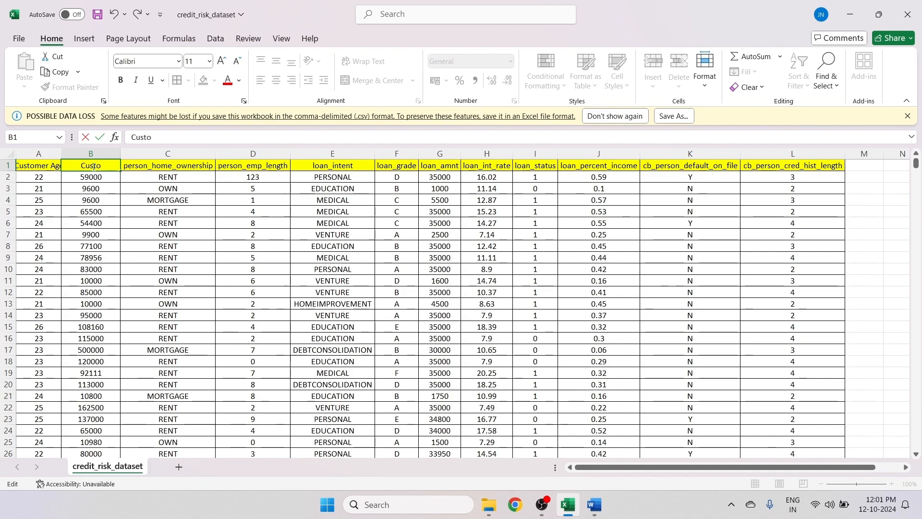
text(mer Ann)
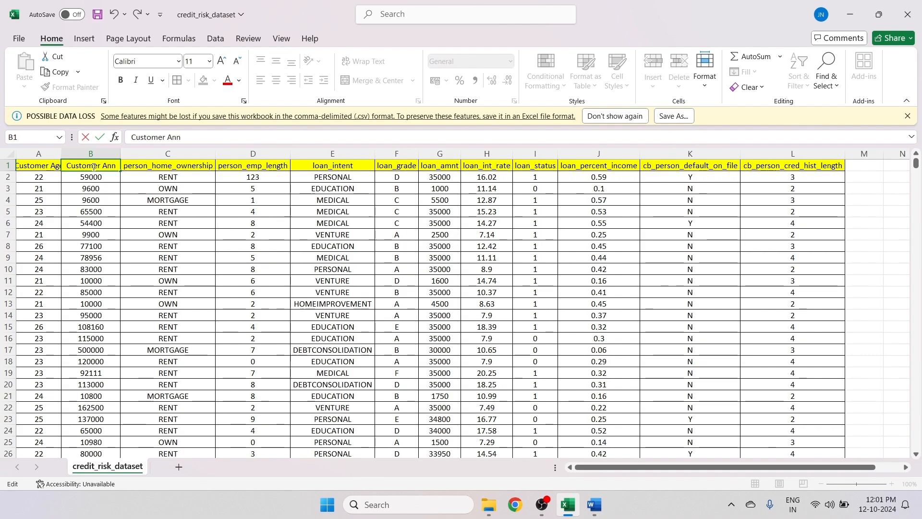
text(ual Income)
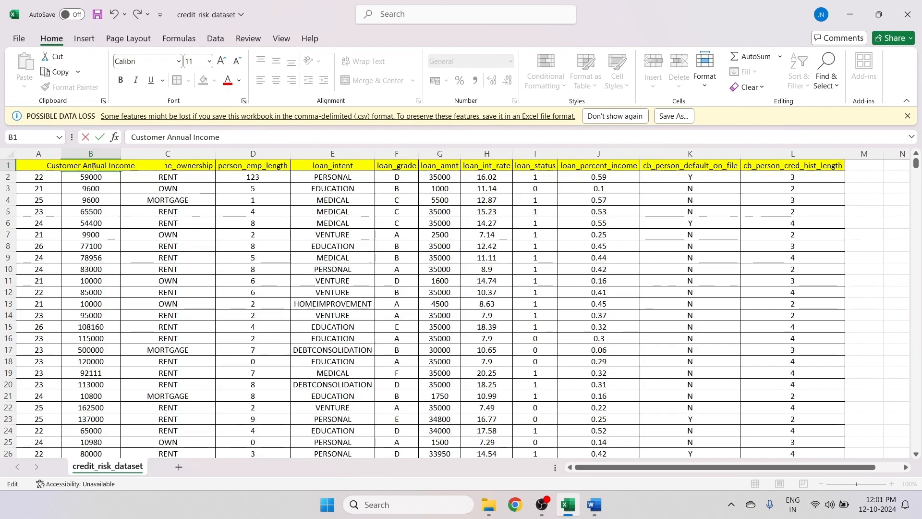
click(194, 171)
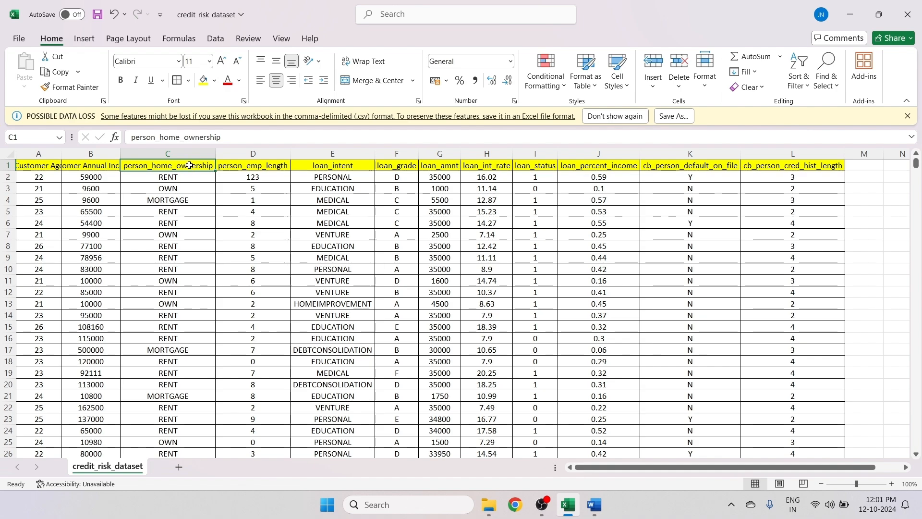
- Rename the person_home_ownership header in cell C1 to "Customer Home Status"
double_click(189, 164)
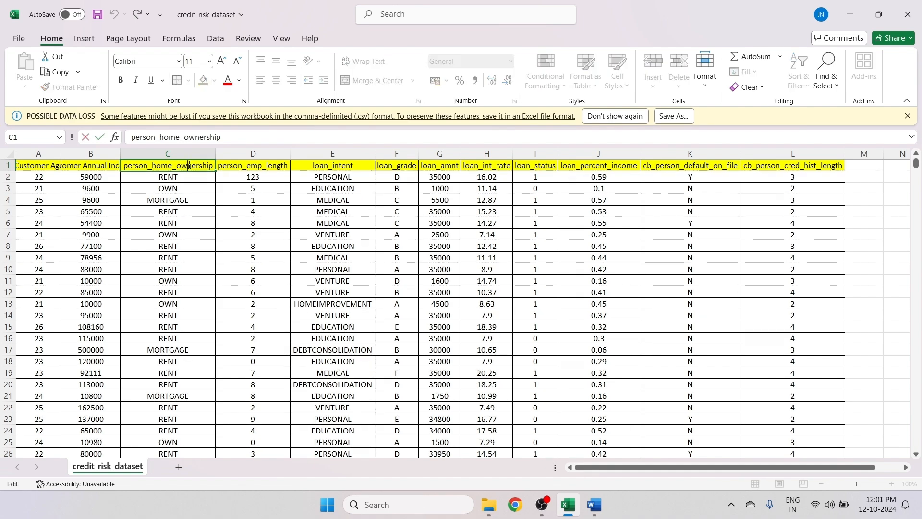
double_click(189, 165)
click(190, 165)
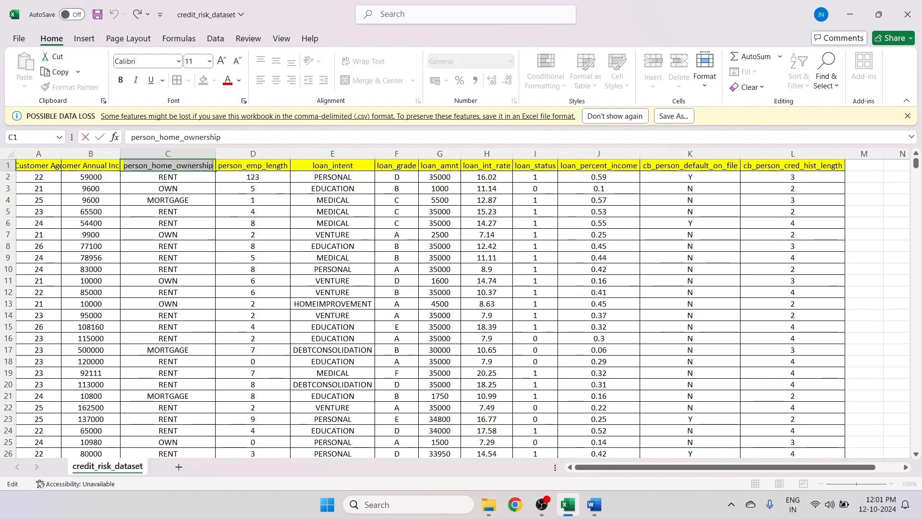
key(BackSpace)
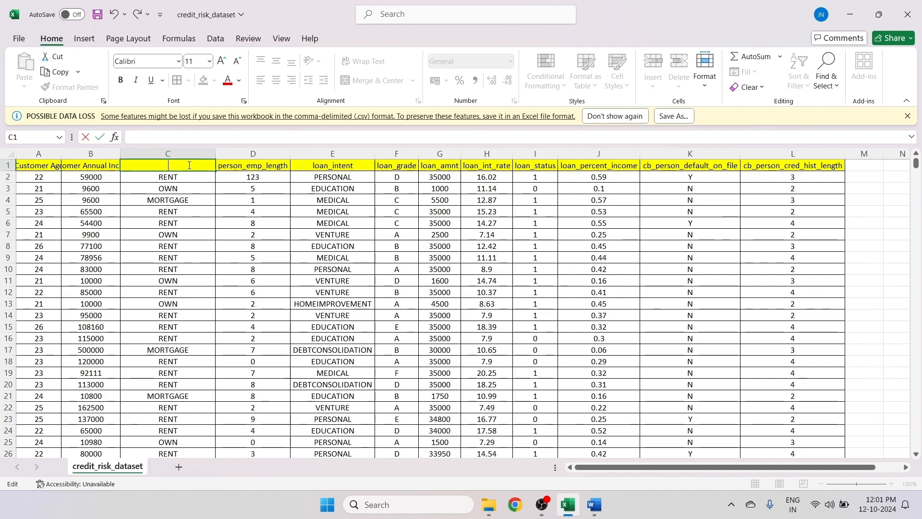
text(Cusy)
key(BackSpace)
text(tomer)
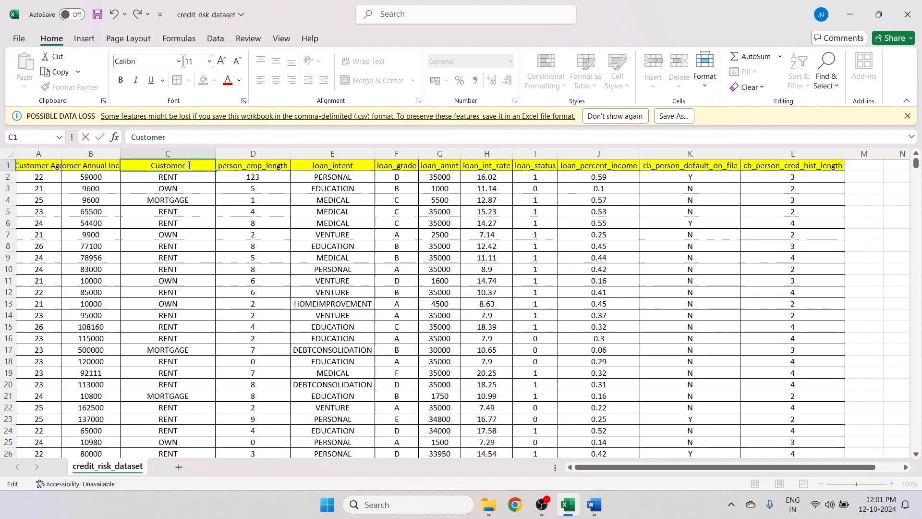
text( Home)
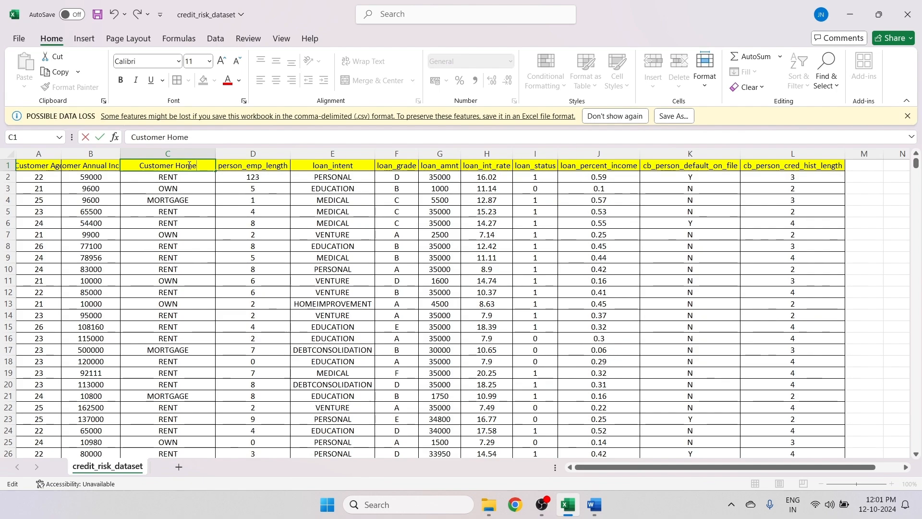
text( Status)
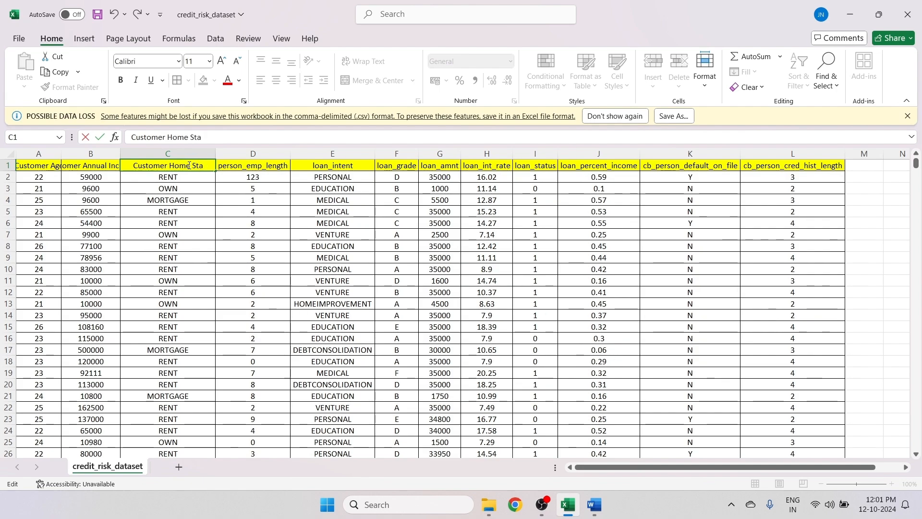
click(256, 168)
- Check the description of person_emp_length in the Credit risk details Word document, and return to the dataset workbook in Excel
double_click(256, 168)
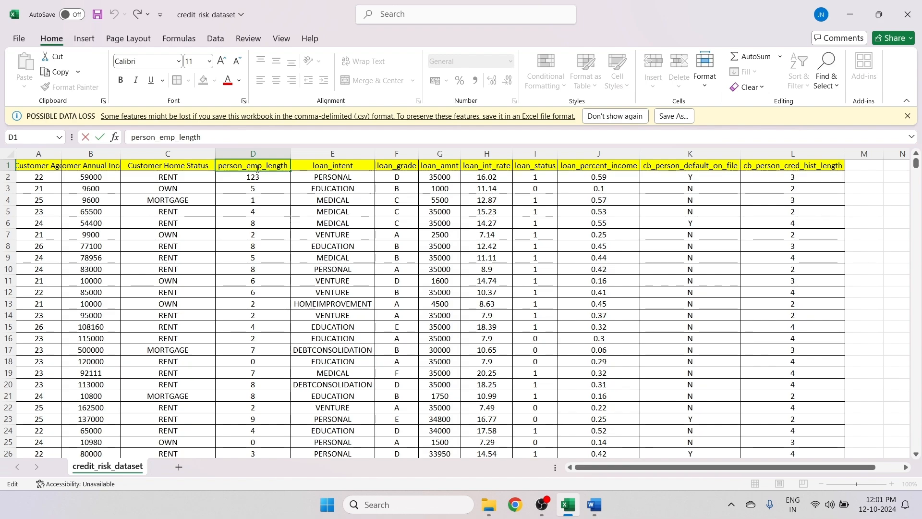
double_click(257, 168)
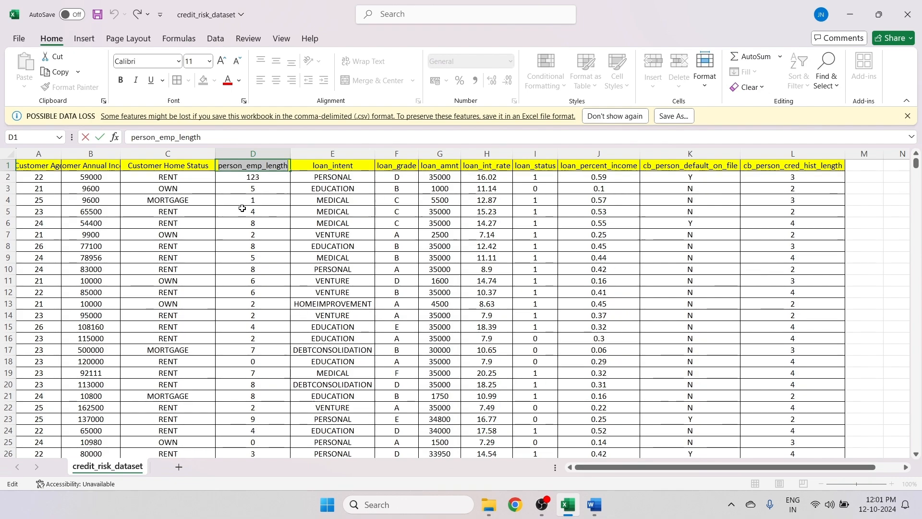
click(594, 504)
scroll(420, 188, up, 3)
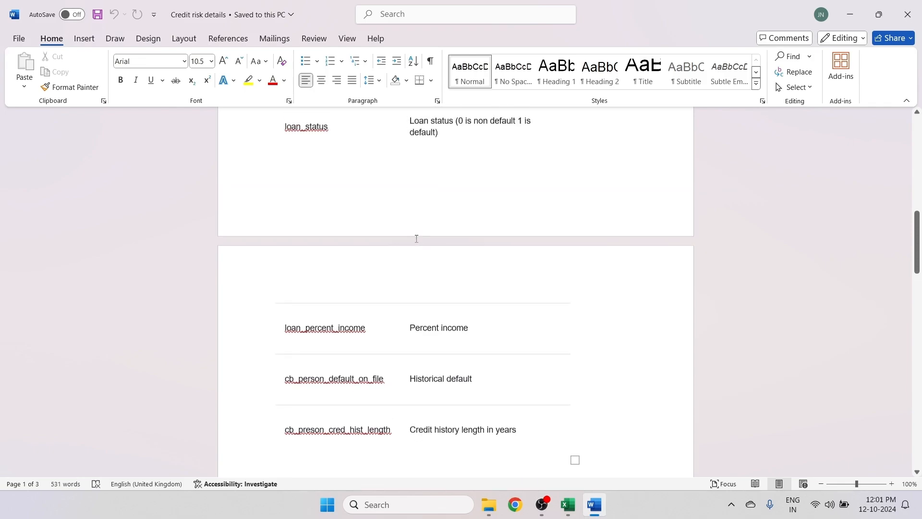
drag(918, 245, 919, 199)
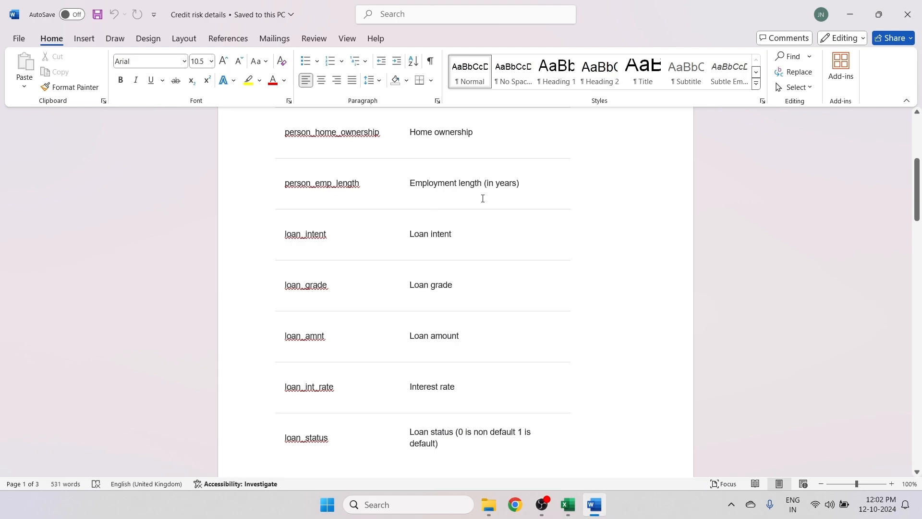
click(571, 514)
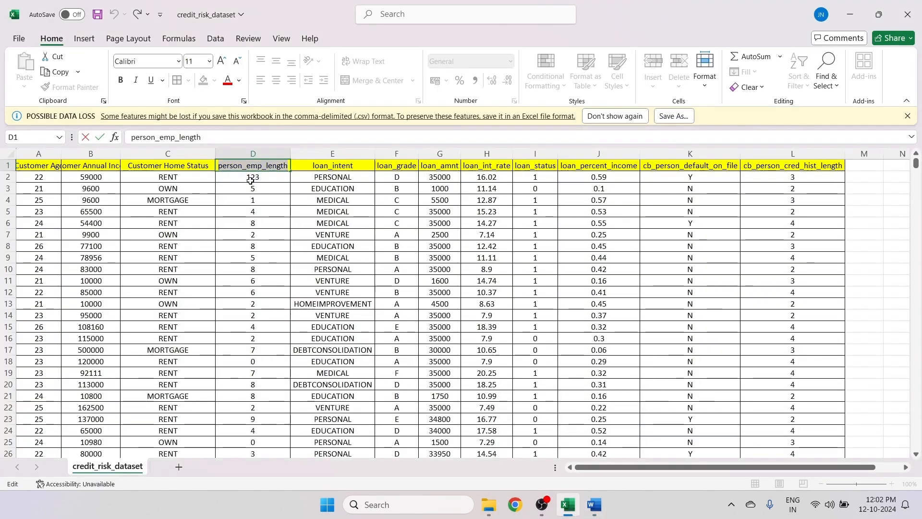
- Try to rename the person_emp_length header in cell D1 to "Employee Working(Years)"
key(BackSpace)
text(Emp)
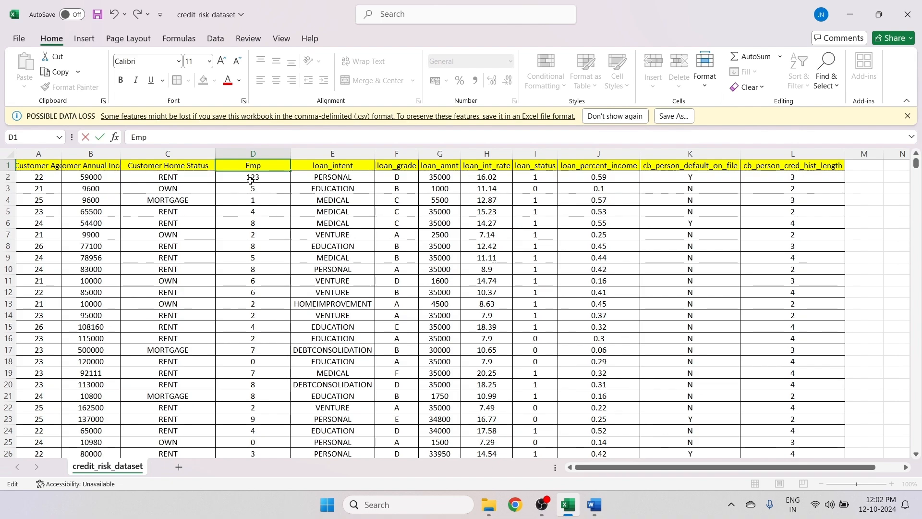
text(loyee)
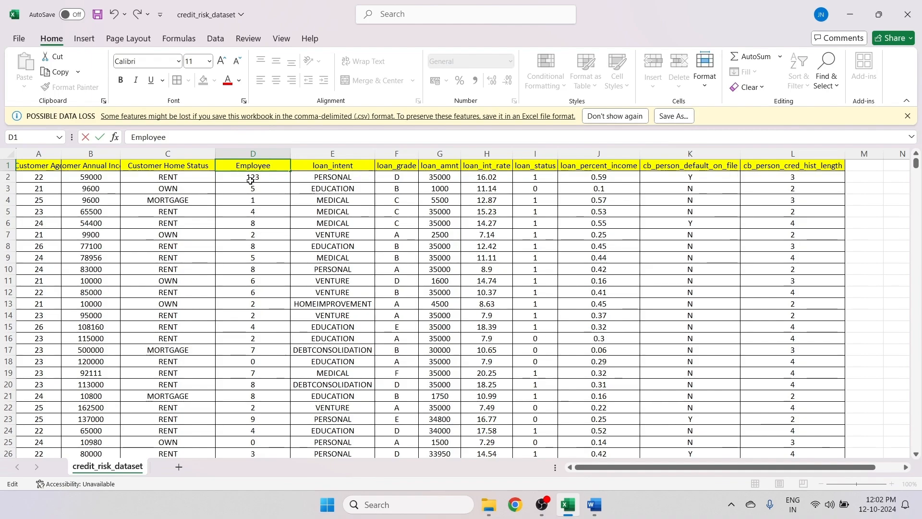
text( E)
key(BackSpace)
text(Wor)
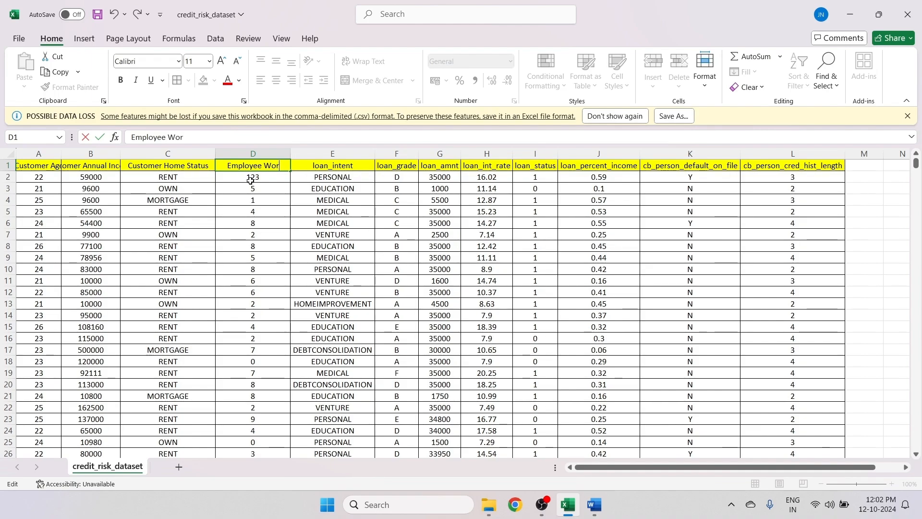
text(ki)
key(BackSpace)
key(BackSpace)
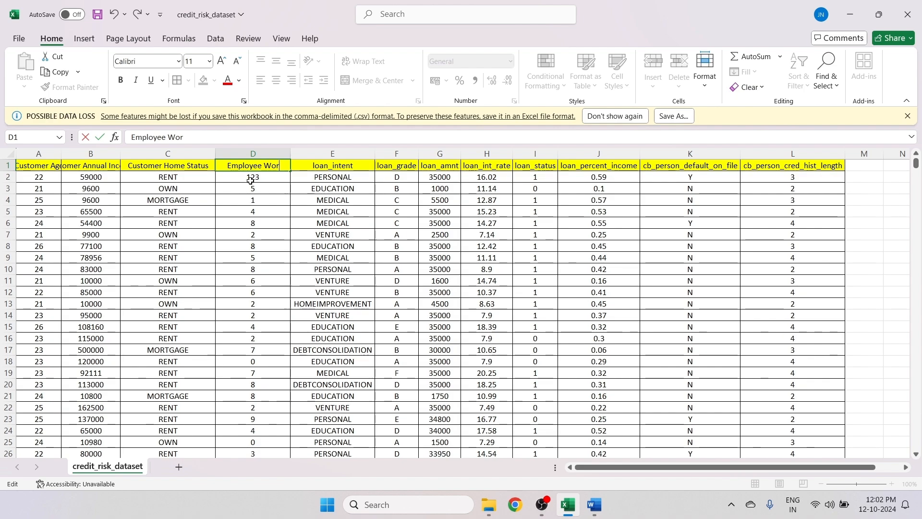
text(king)
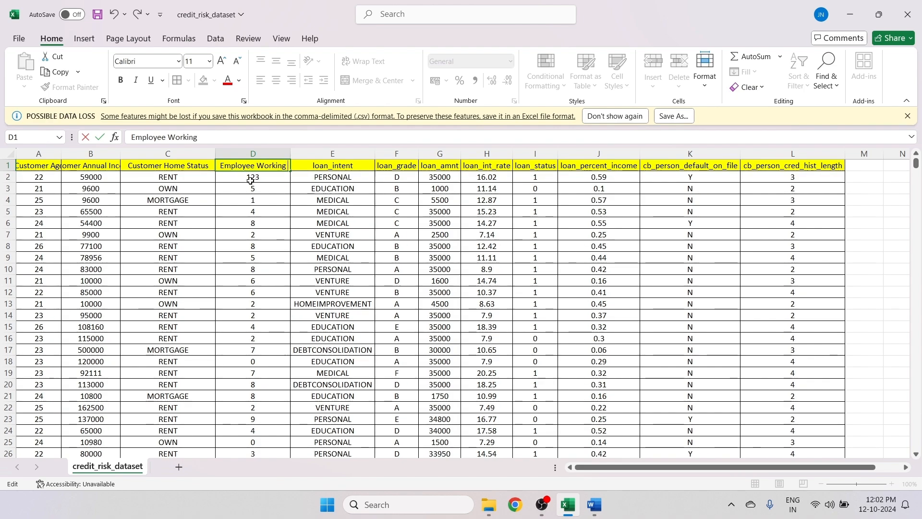
text(()
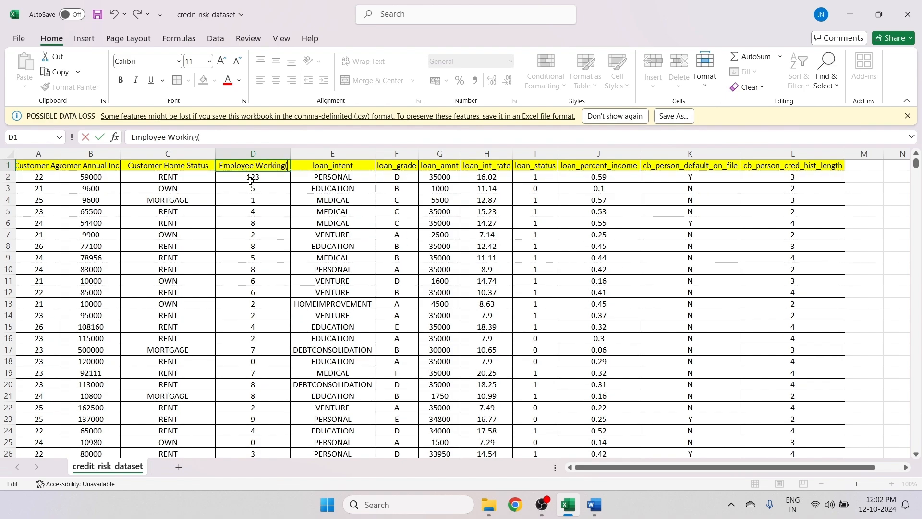
text(Years)
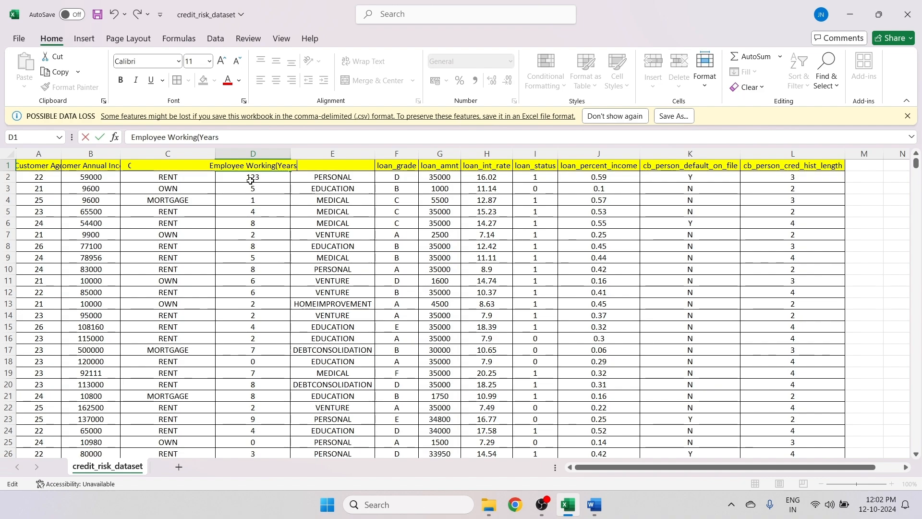
text())
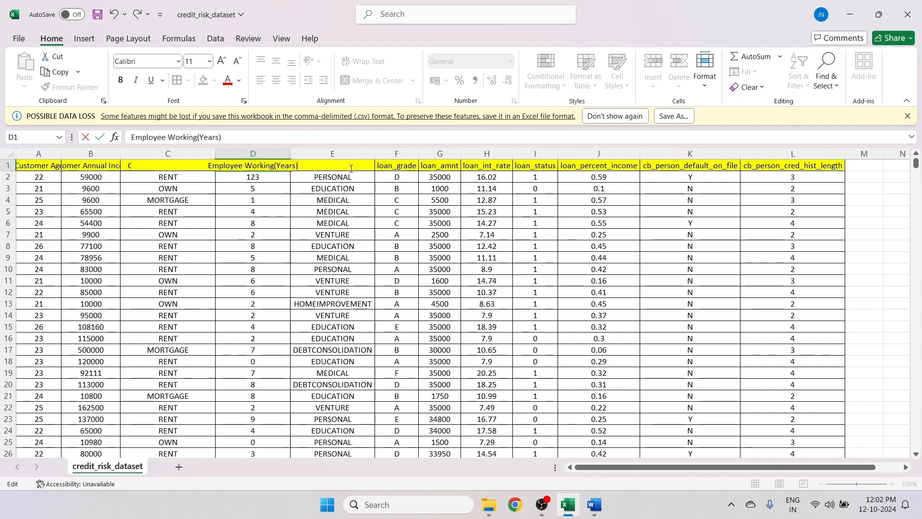
key(Return)
- Undo the last header rename in cell D1
click(326, 165)
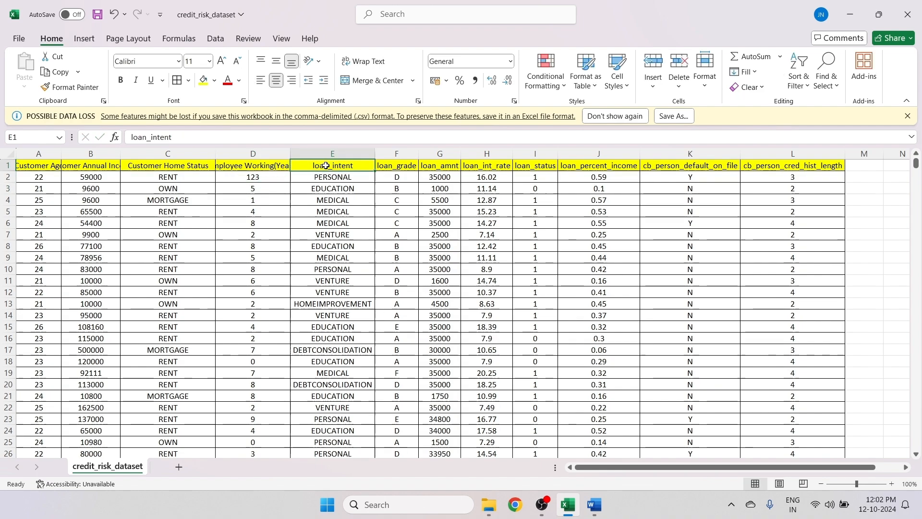
key(ctrl+a)
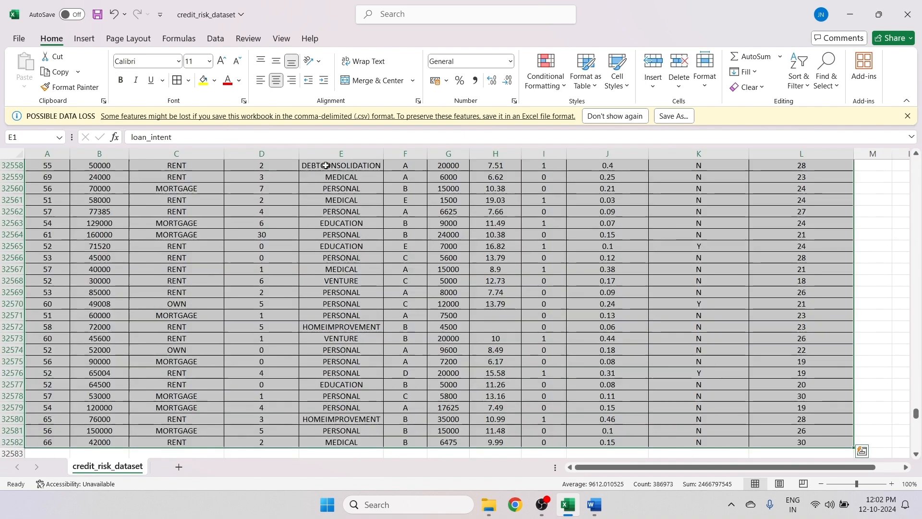
click(327, 165)
key(ctrl+z)
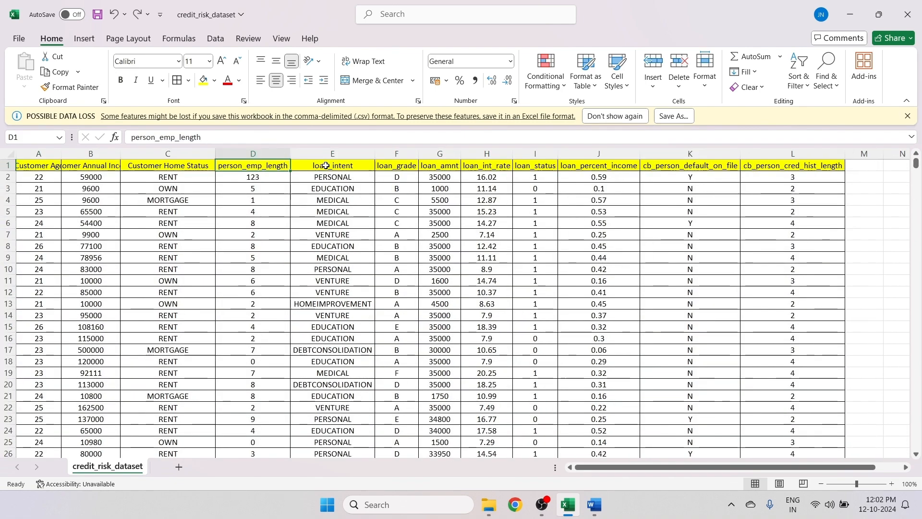
- Replace the loan_intent header in cell E1 with "Loan Purpose"
double_click(327, 165)
double_click(326, 165)
key(BackSpace)
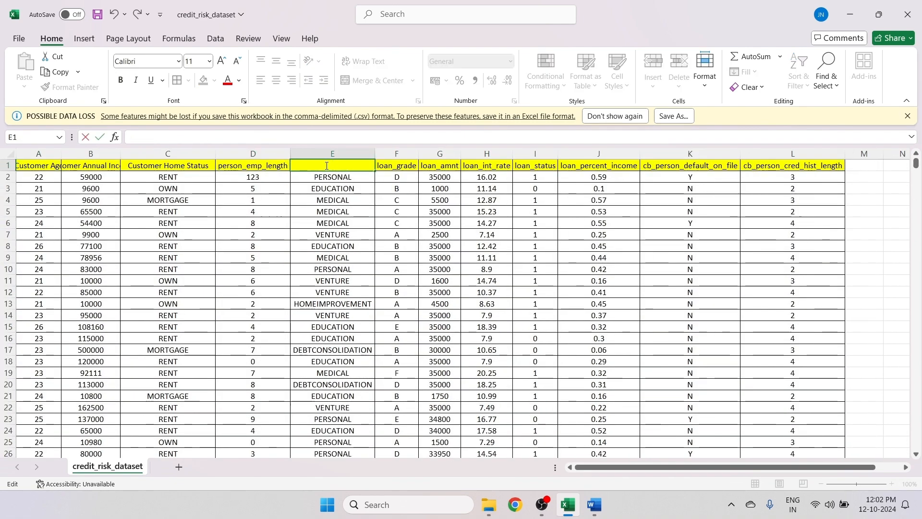
text(Loan)
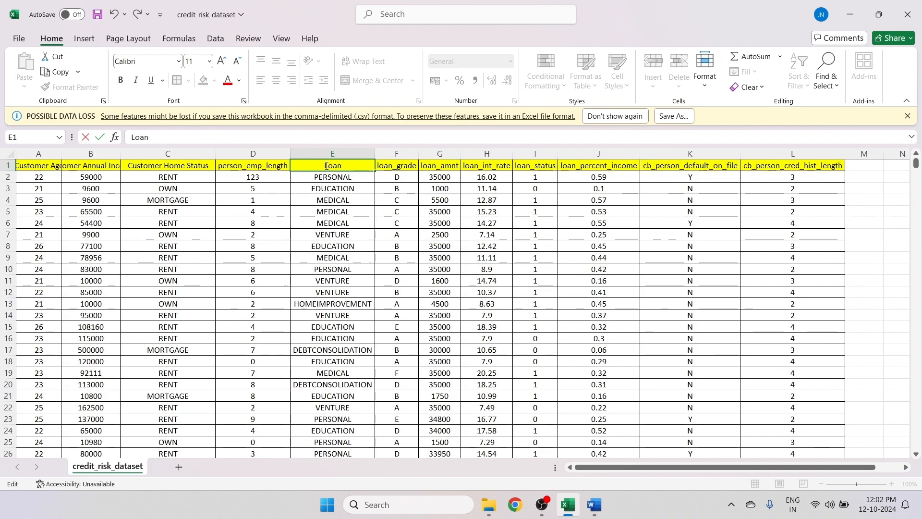
text( Purpose)
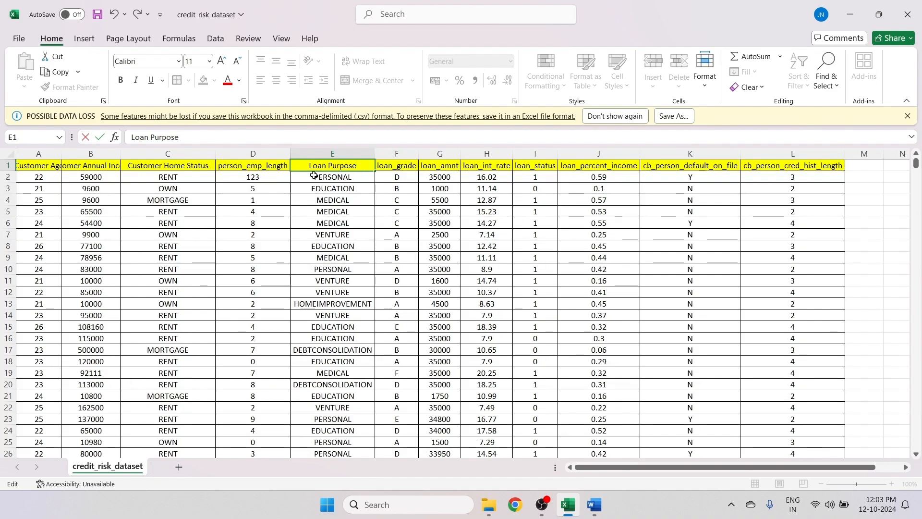
- Replace the loan_grade header in cell F1 with "Loan Grade"
double_click(394, 168)
drag(397, 167, 414, 169)
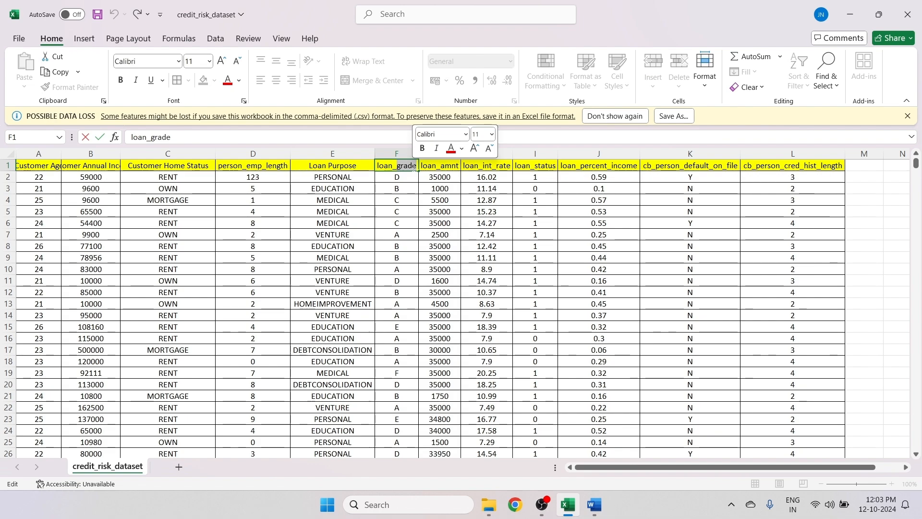
double_click(415, 167)
text(Lao)
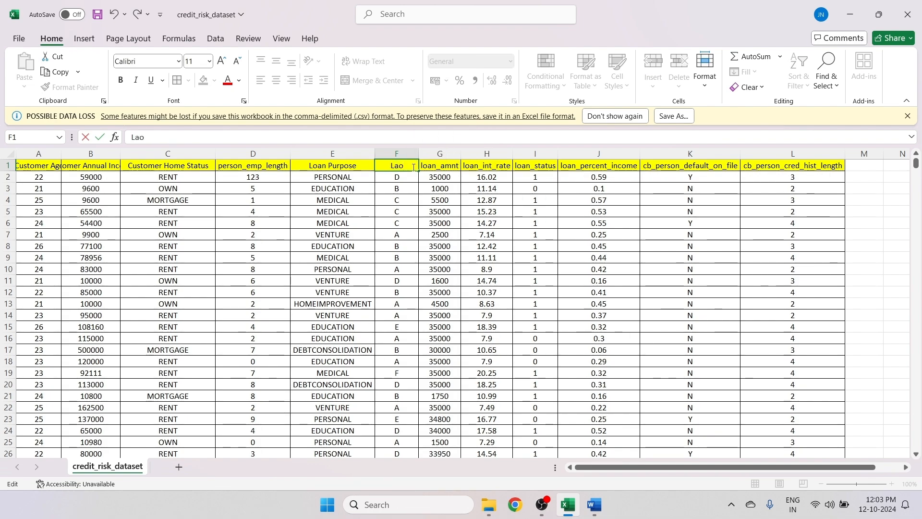
text(nan)
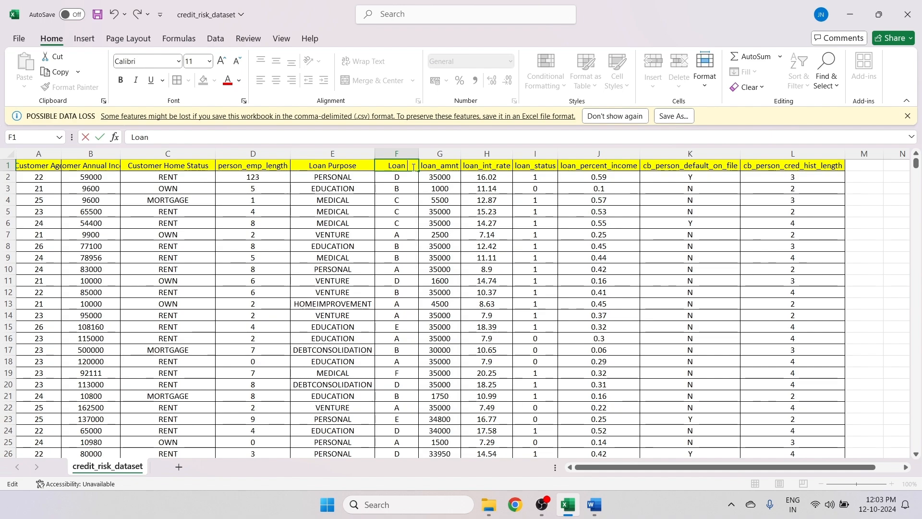
text( Grade)
click(436, 173)
- Replace the loan_amnt header in cell G1 with "Loan Amount"
double_click(437, 166)
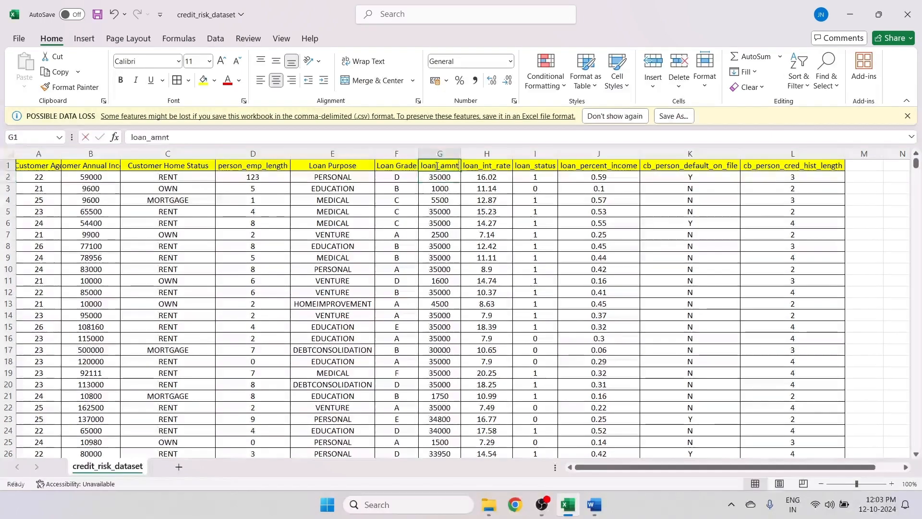
double_click(437, 165)
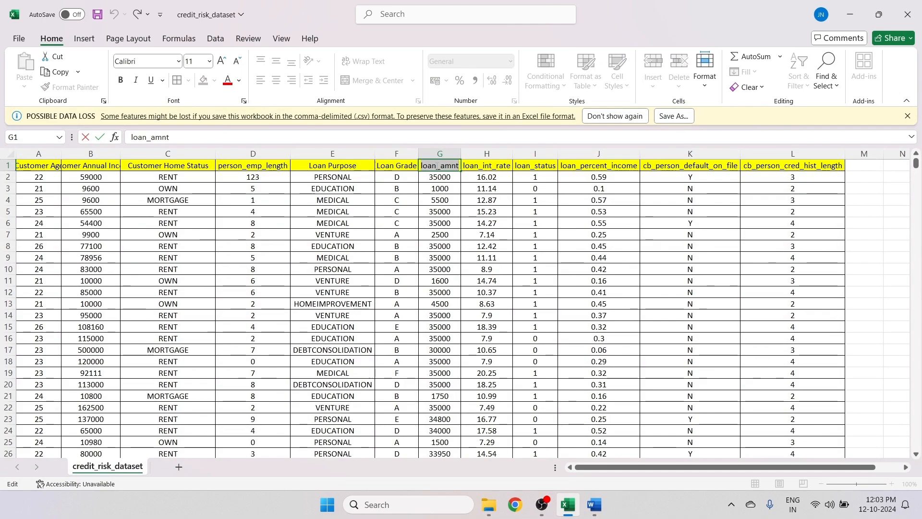
text(Loan Amount)
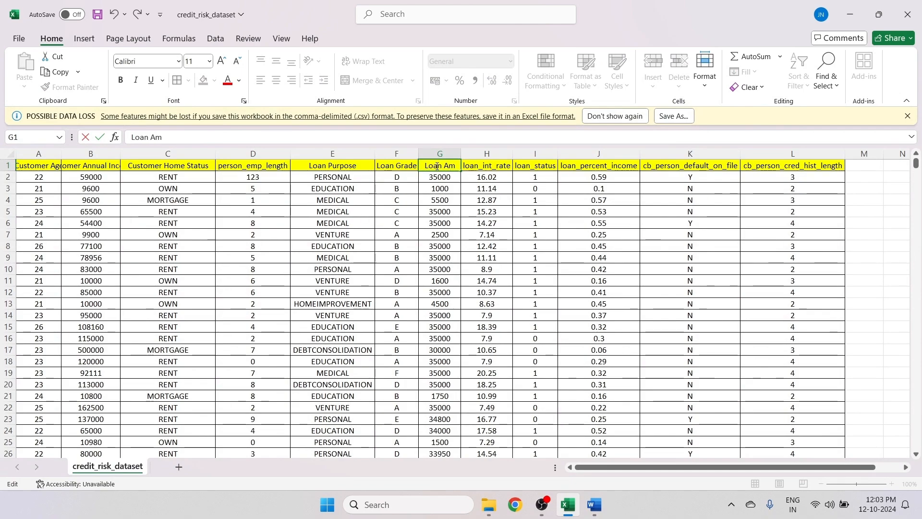
click(524, 167)
- Try to rename the loan_int_rate header in cell H1 to "Loan Interest Rate"
click(479, 166)
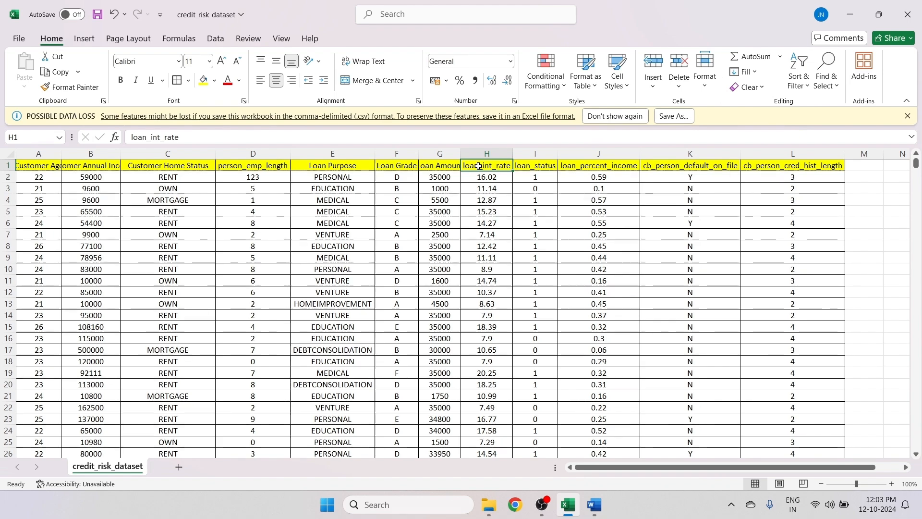
double_click(479, 166)
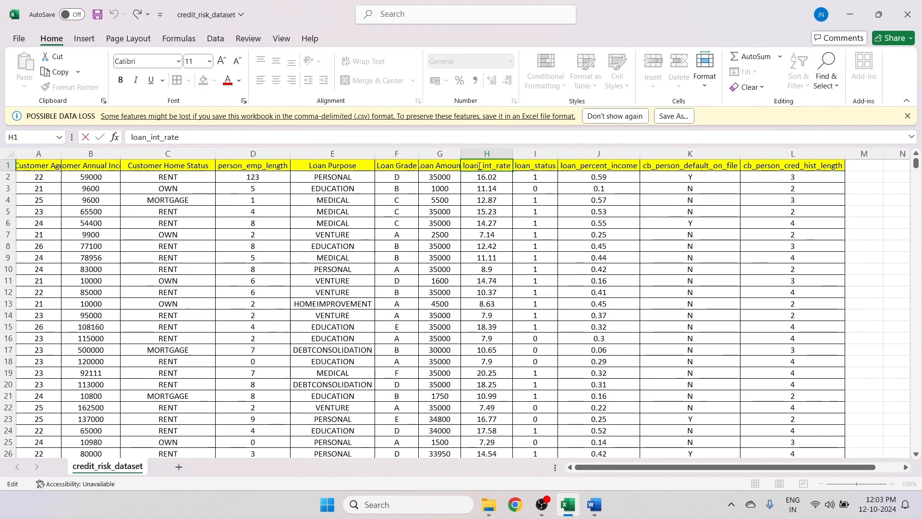
double_click(479, 166)
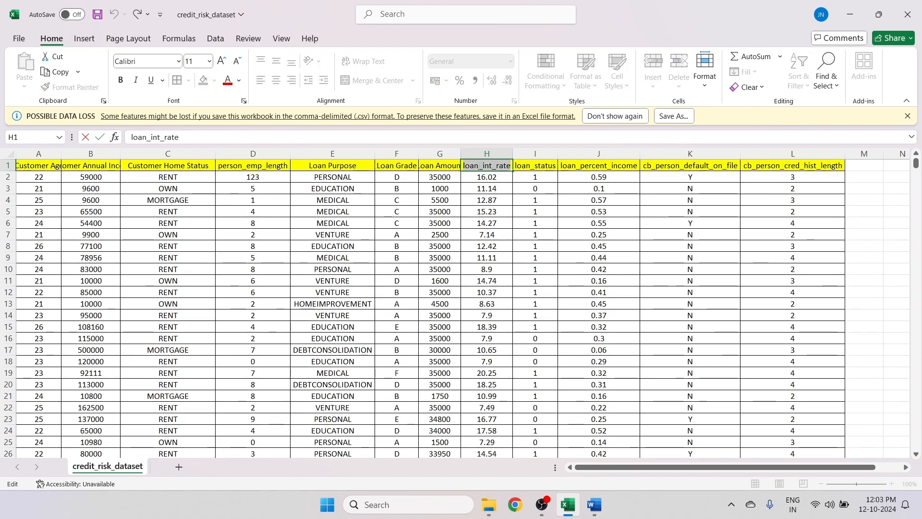
text(Loan)
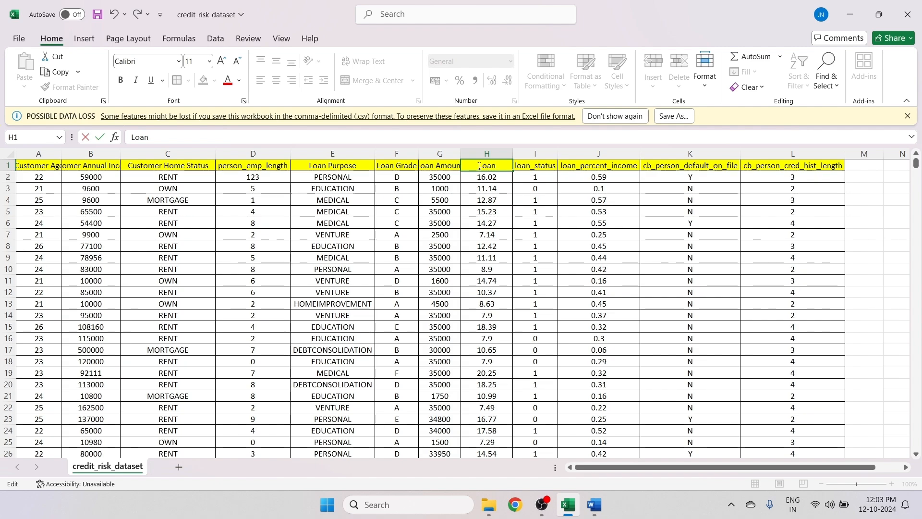
text( Interens)
key(BackSpace)
key(BackSpace)
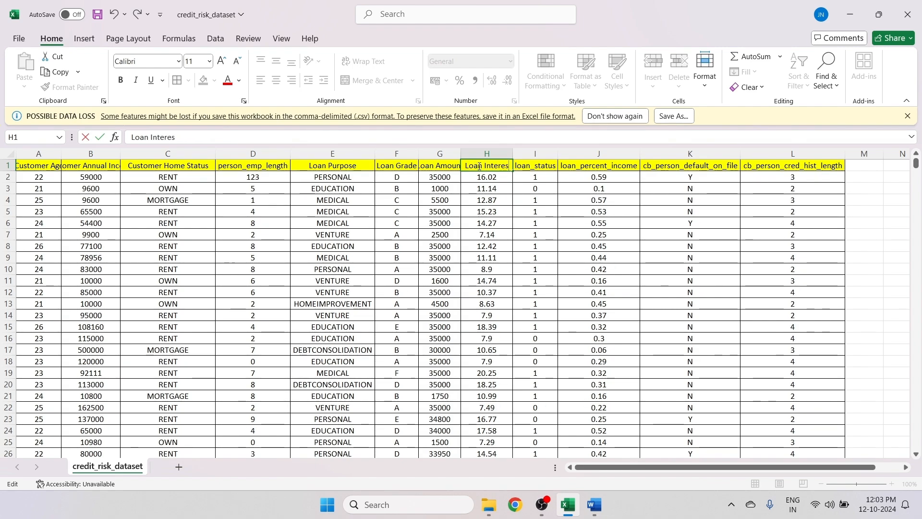
text(st Rate)
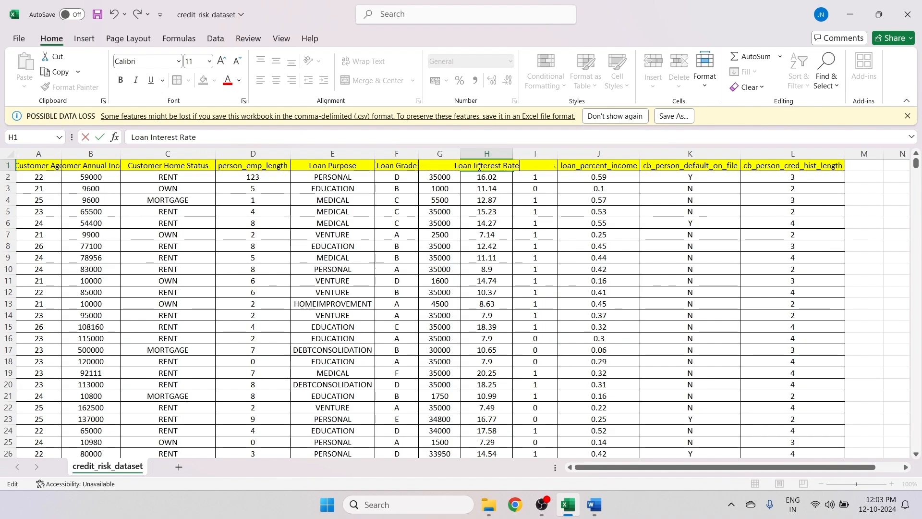
click(587, 165)
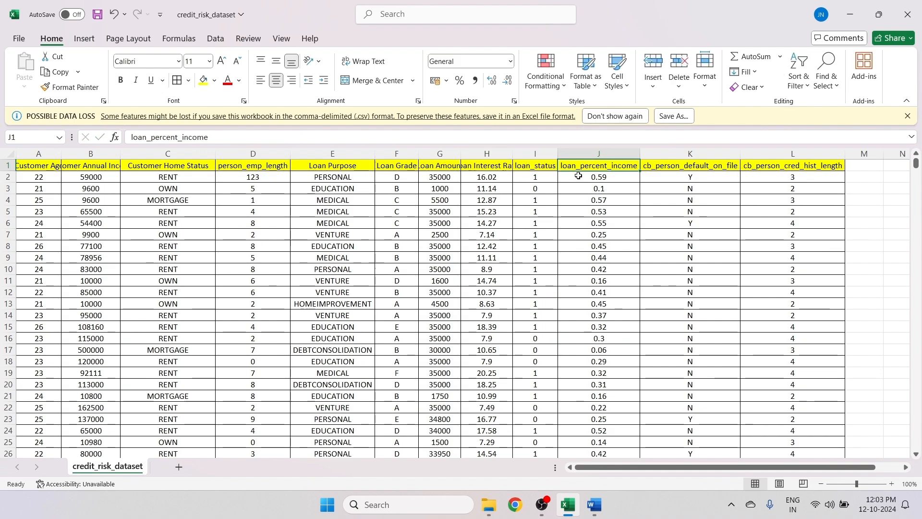
- Try to rename the loan_status header in cell I1 to "Loan Status"
double_click(538, 168)
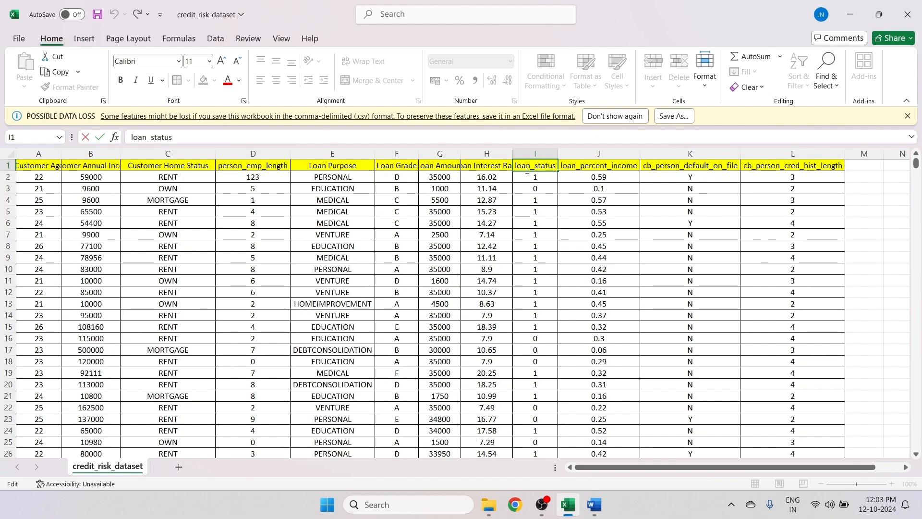
drag(520, 167, 558, 166)
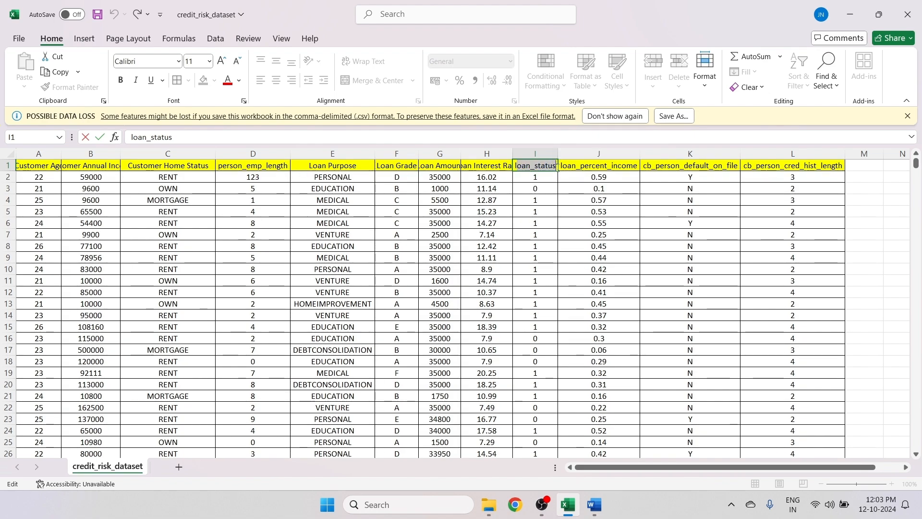
key(BackSpace)
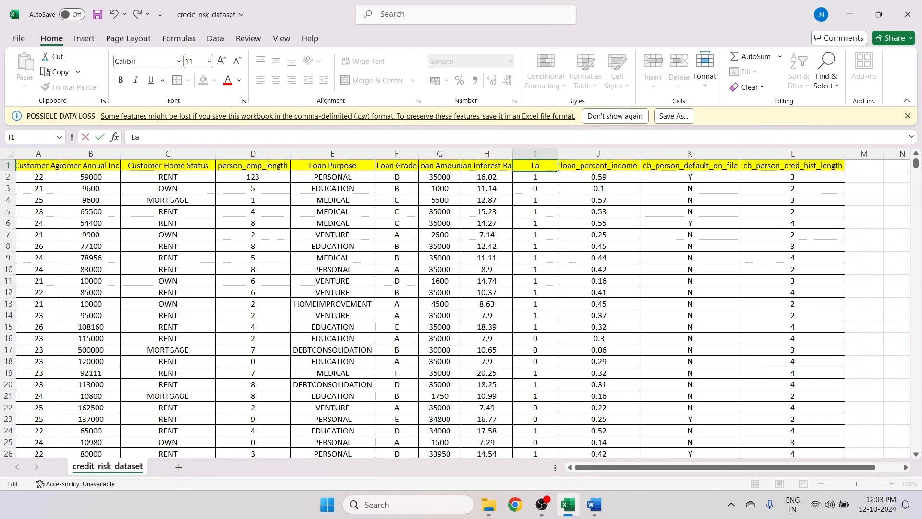
text(Loan)
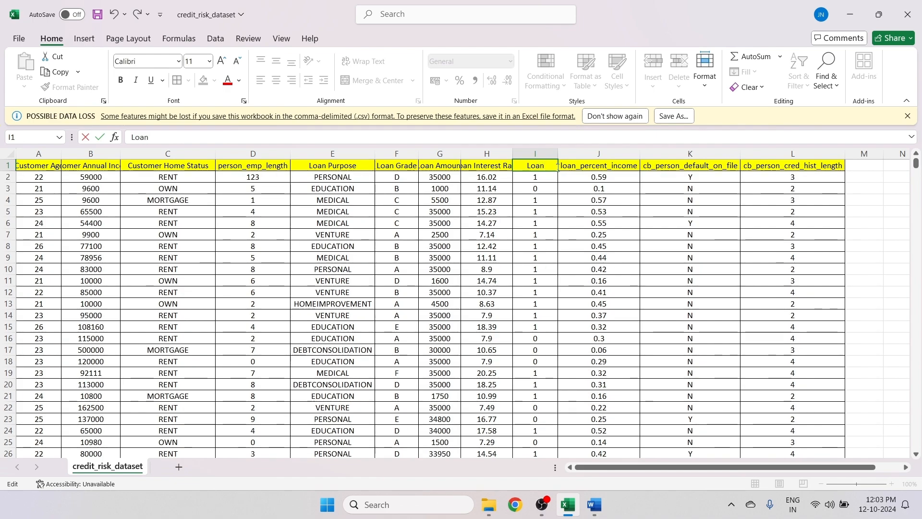
text( Status)
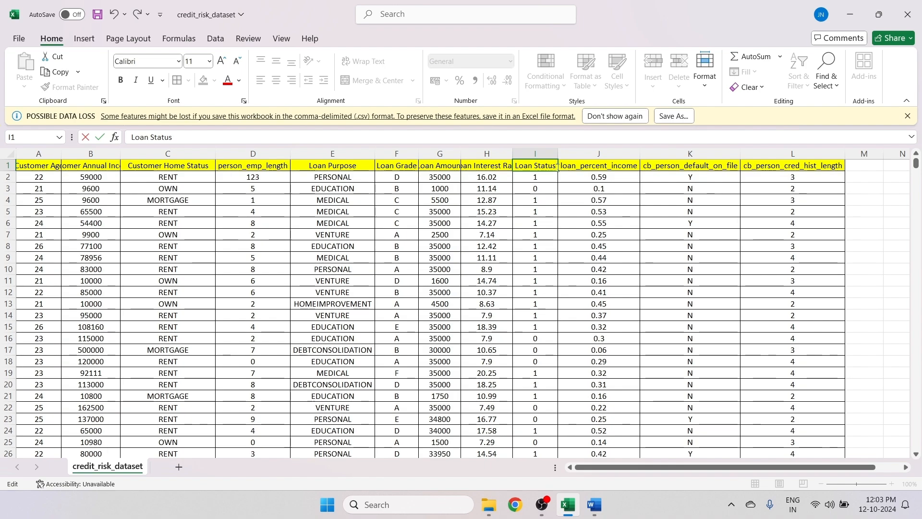
click(594, 164)
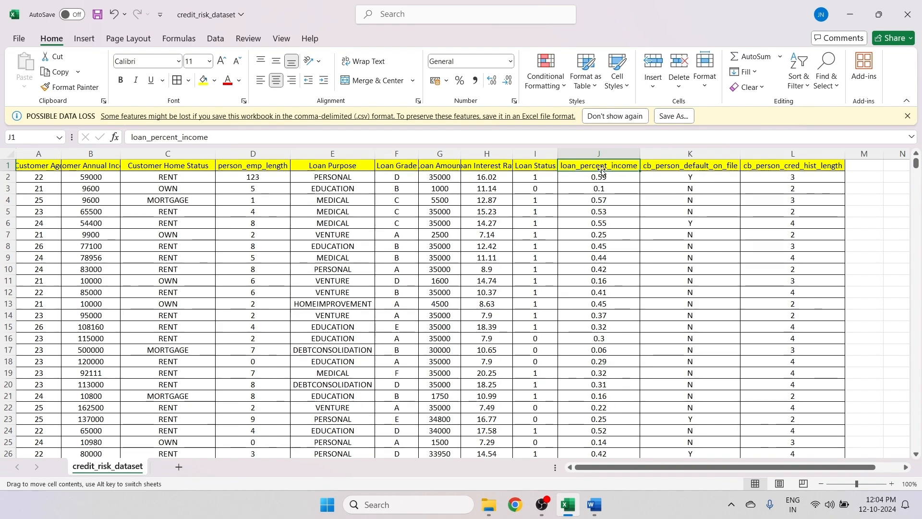
- Undo the last two header renames in cells I1 and H1
double_click(601, 171)
key(ctrl+Up)
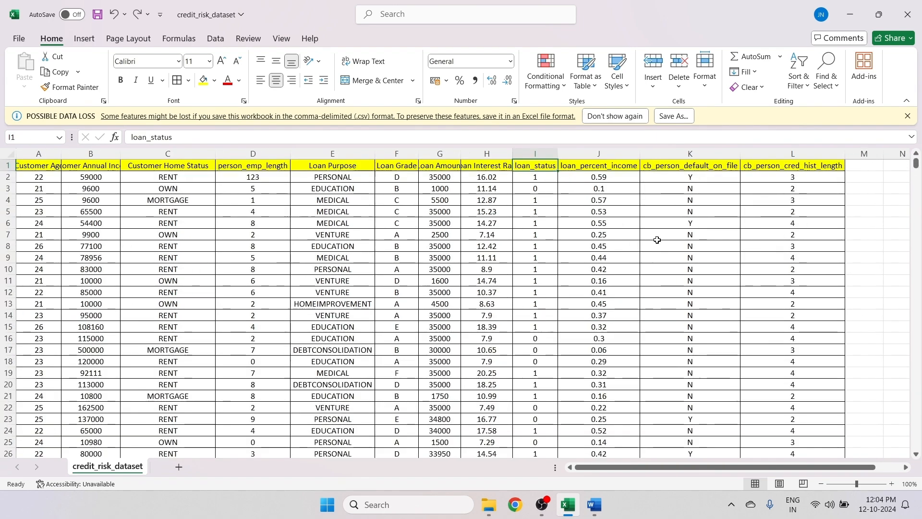
key(ctrl+a)
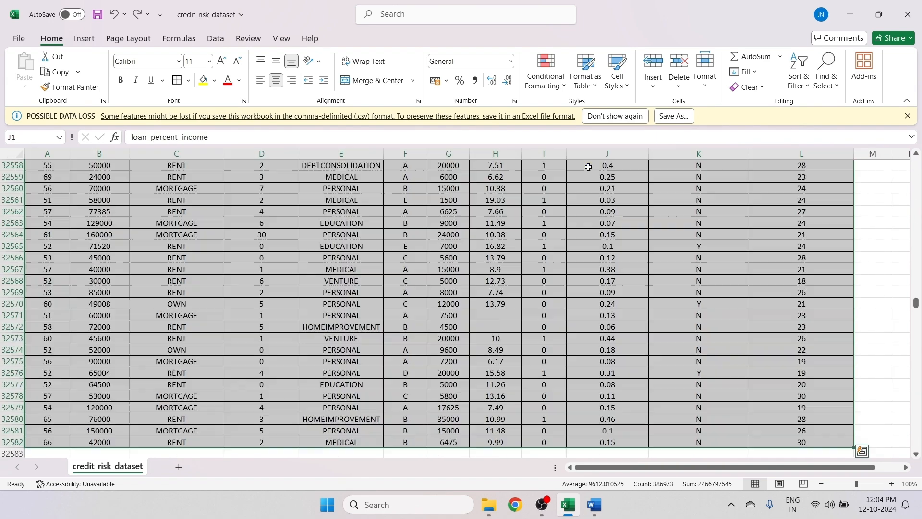
key(Left)
key(Left)
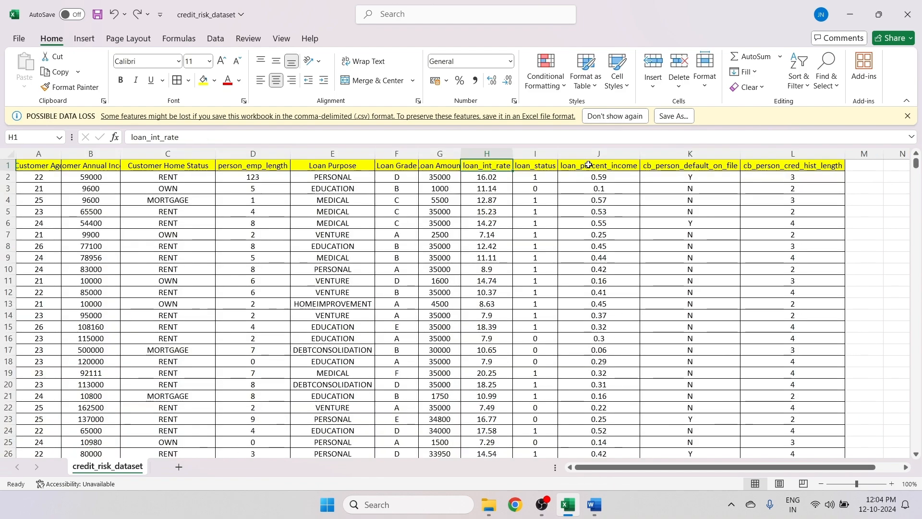
- Replace the loan_percent_income header in cell J1 with "Percentage Income"
click(586, 167)
double_click(585, 166)
double_click(585, 166)
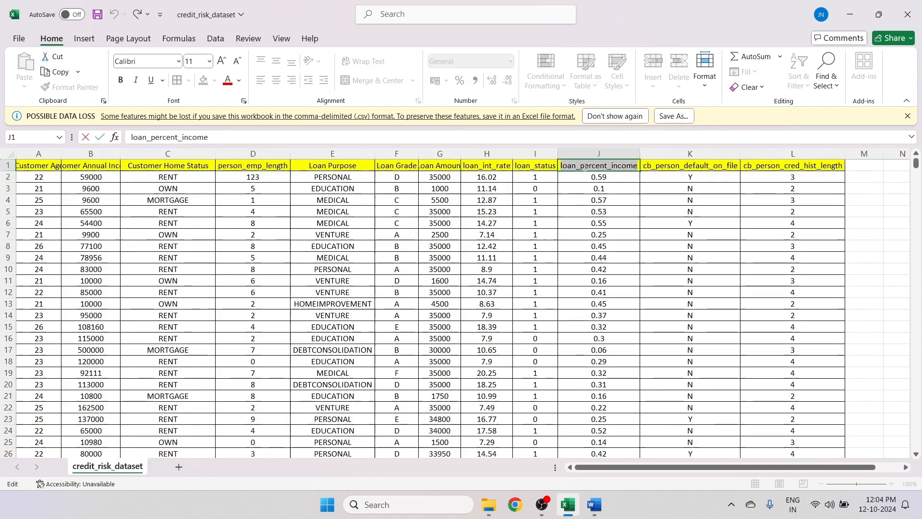
key(BackSpace)
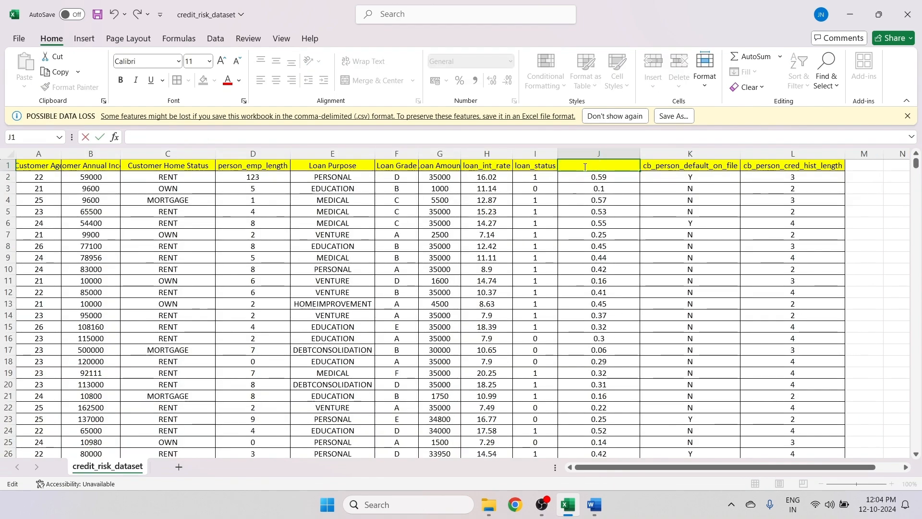
text(Percentage)
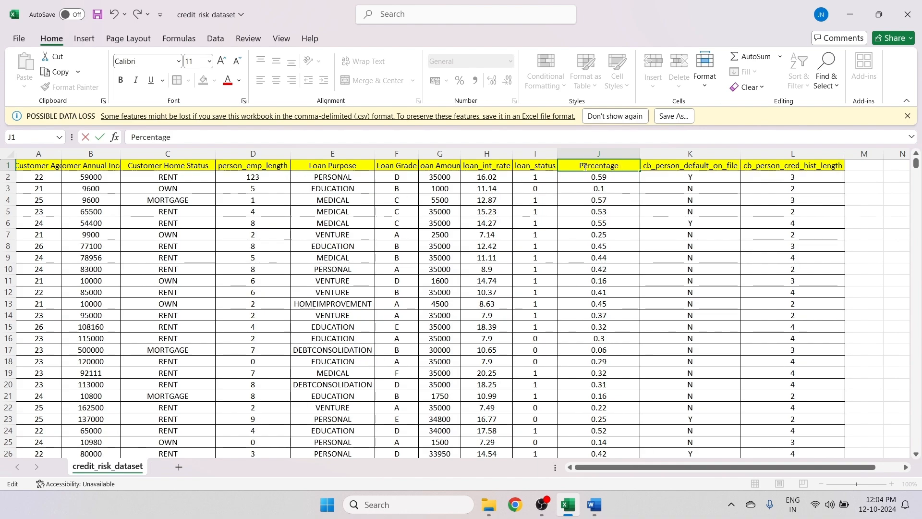
text( Inco)
text(me)
click(686, 166)
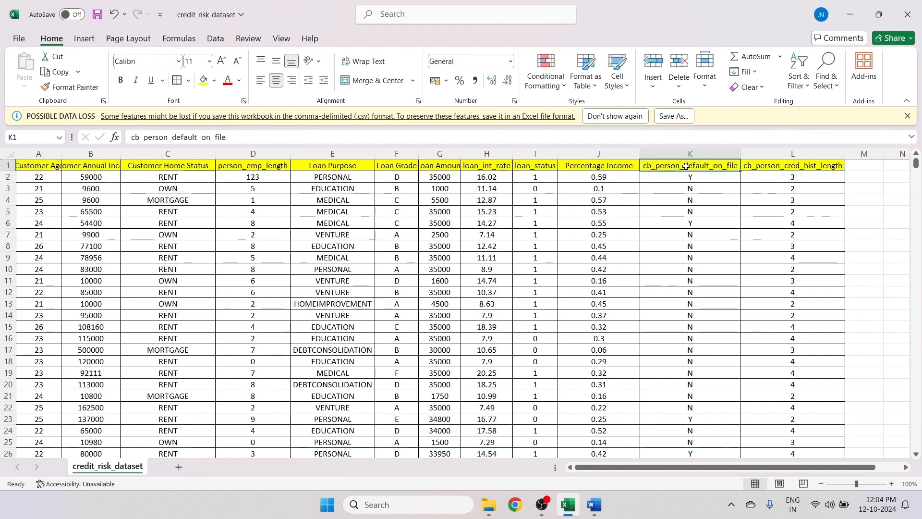
- Replace the cb_person_default_on_file header in cell K1 with "Historical Defaults"
double_click(686, 166)
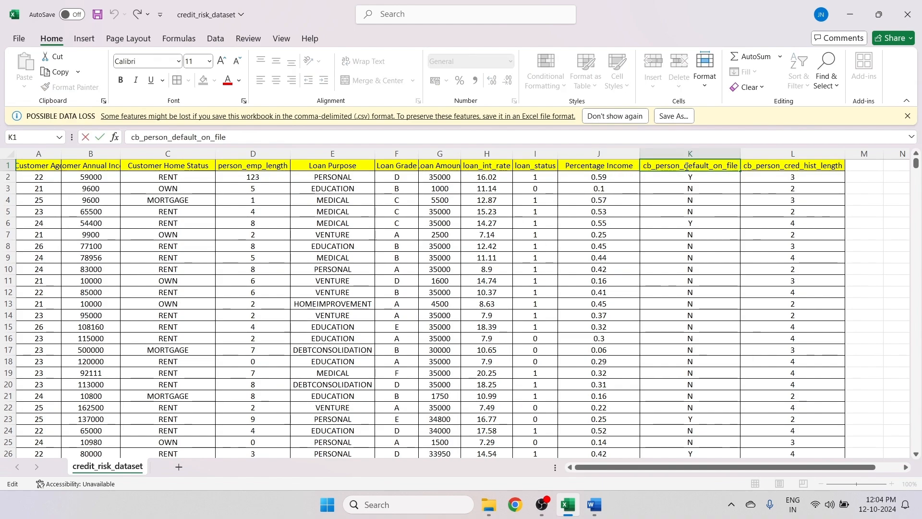
double_click(686, 167)
text(Hi)
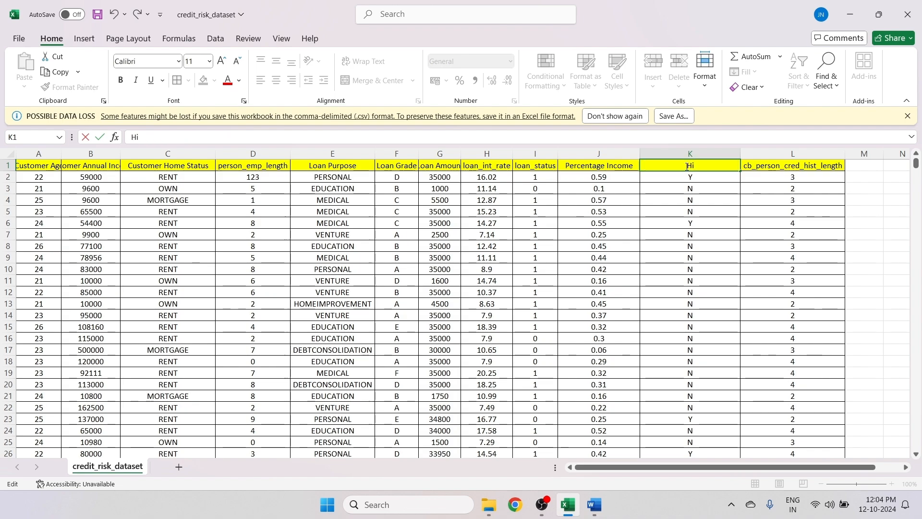
text(stot)
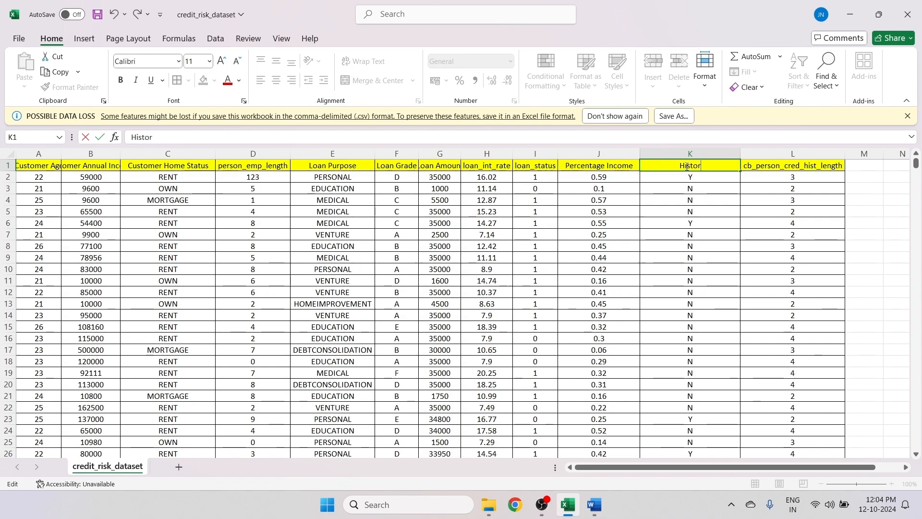
text(ical Defaults)
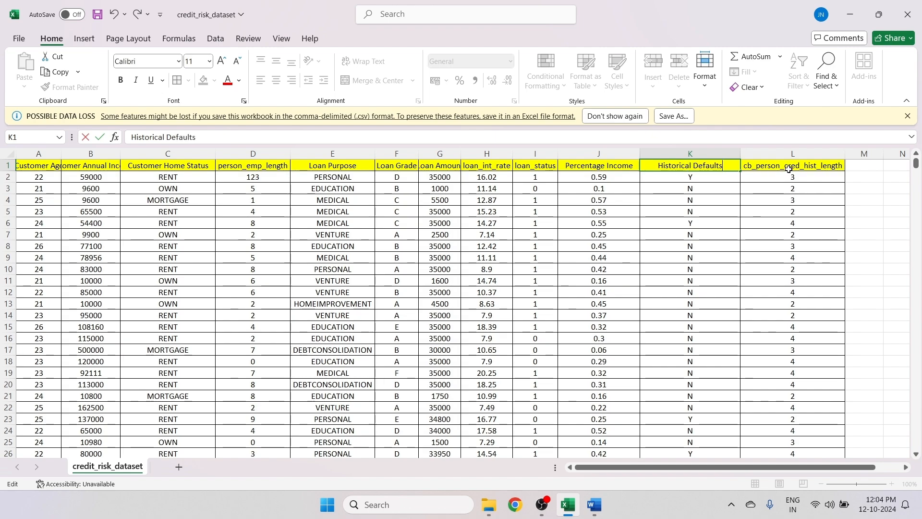
click(789, 166)
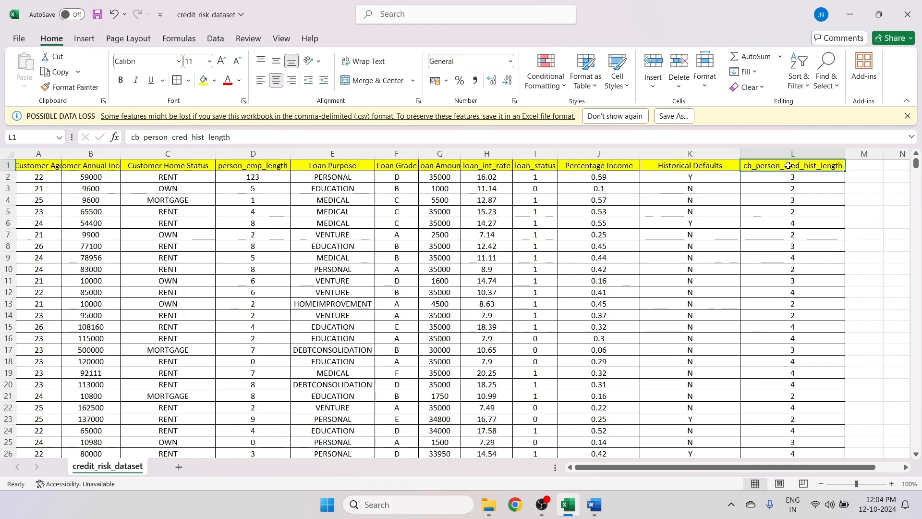
- Replace the cb_person_cred_hist_length header in cell L1 with "Loan Years"
double_click(789, 166)
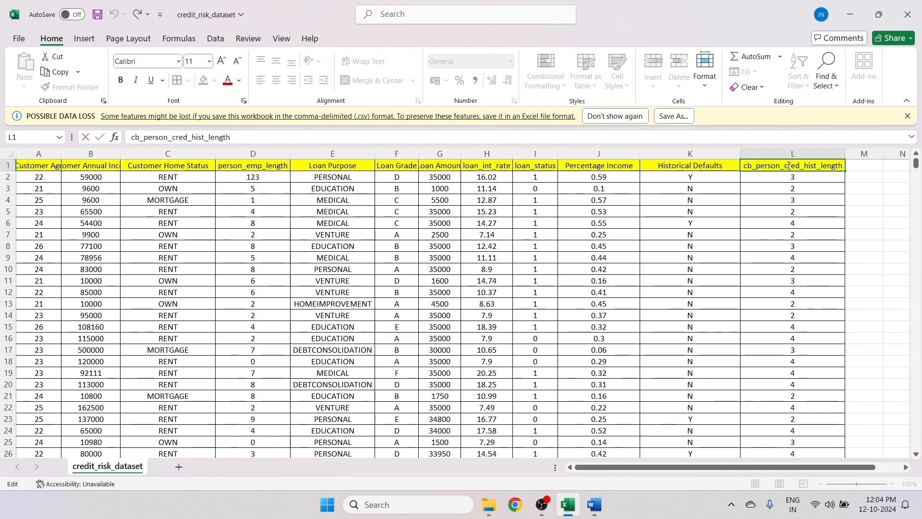
double_click(789, 166)
key(BackSpace)
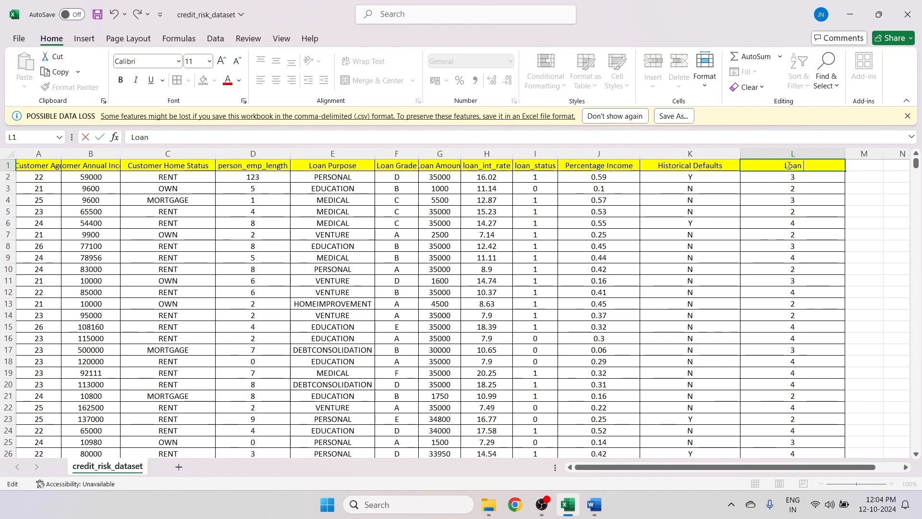
text(Loan Years)
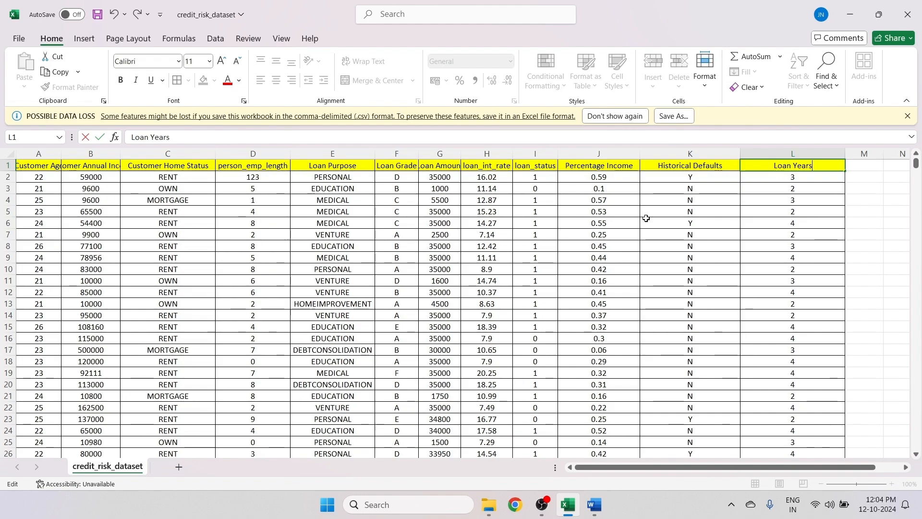
click(811, 267)
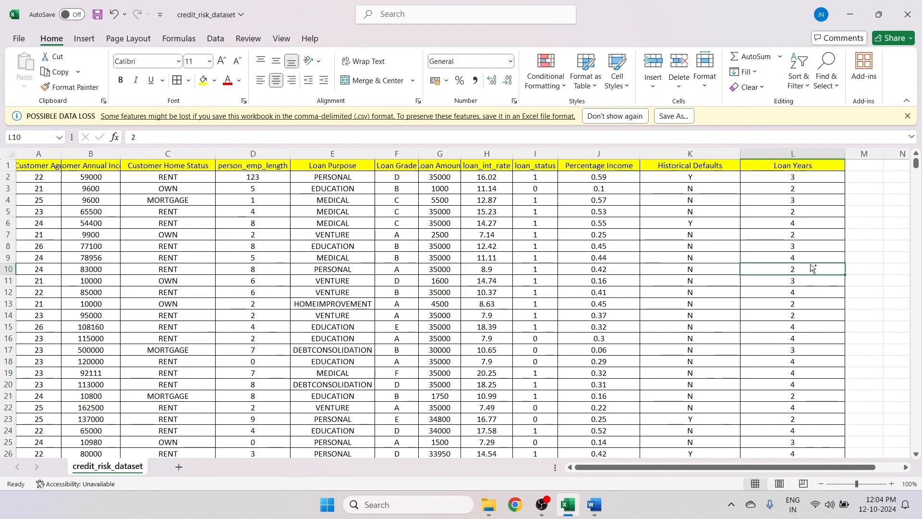
- Save the renamed dataset and start a blank report in Power BI Desktop
key(ctrl+s)
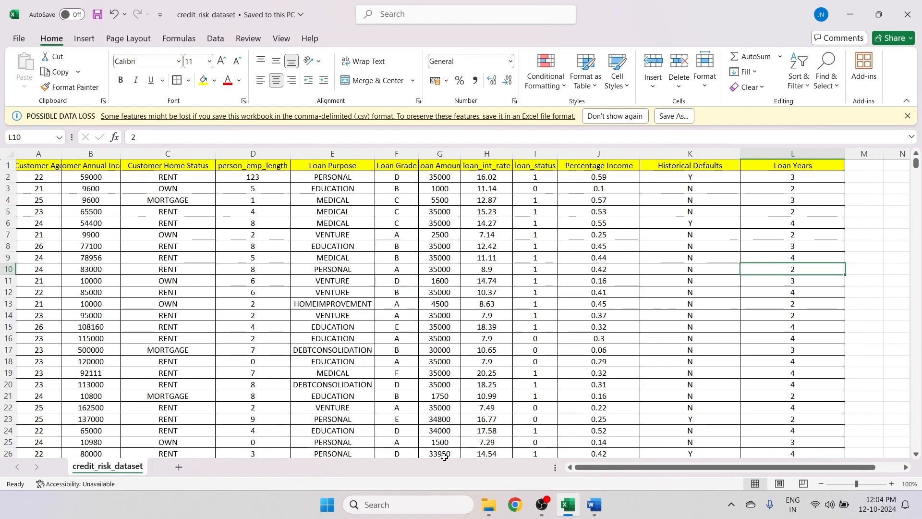
click(335, 508)
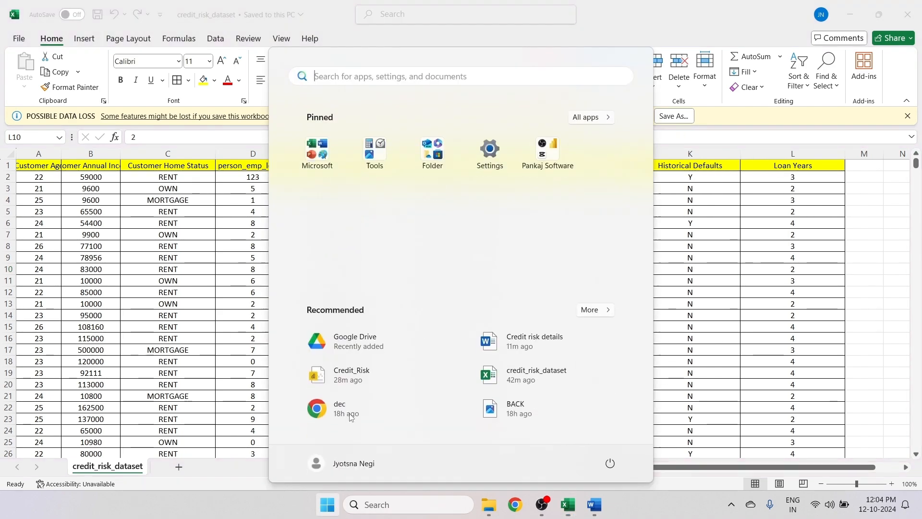
click(552, 161)
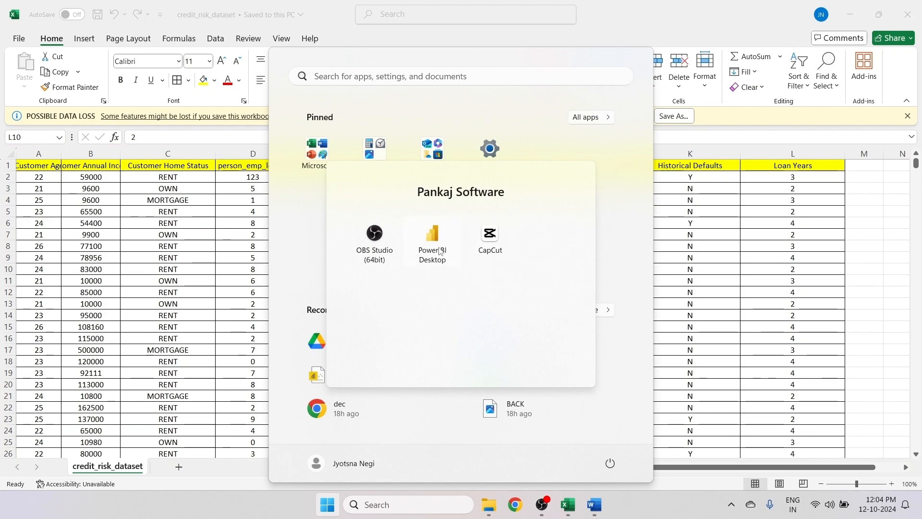
click(439, 252)
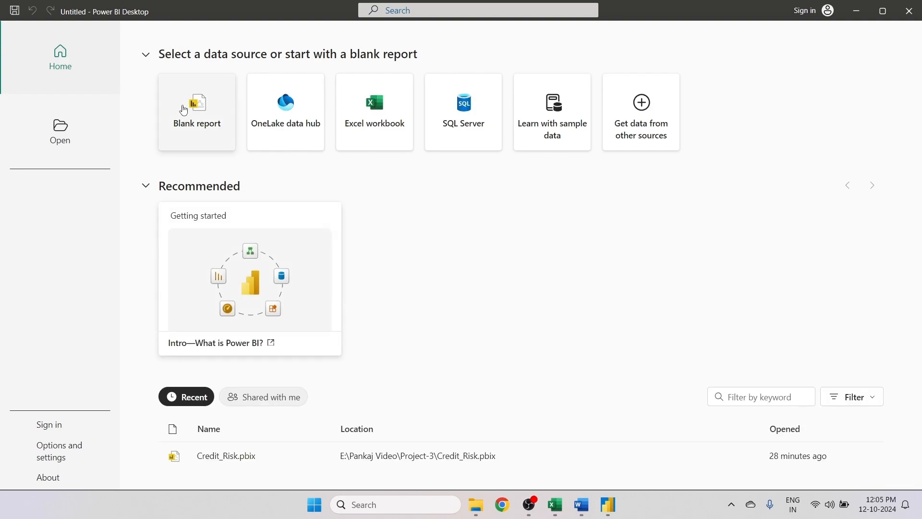
click(183, 109)
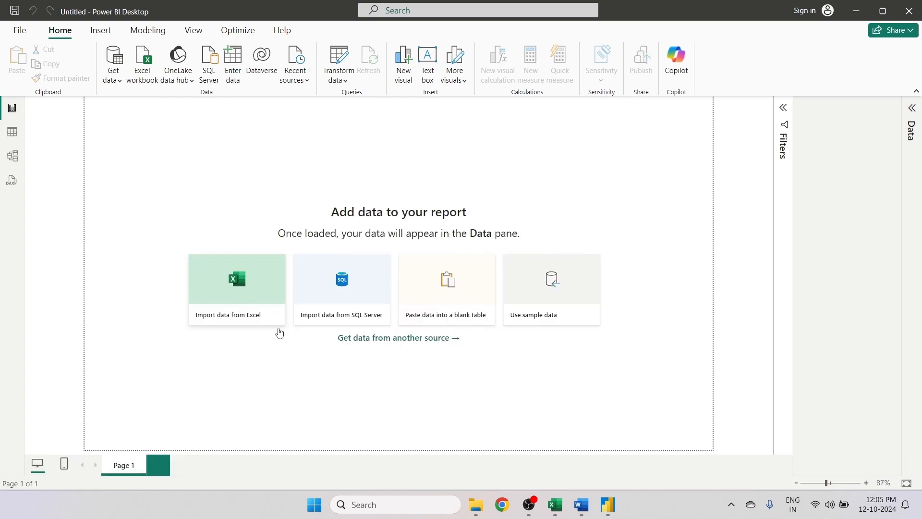
- Start importing data from Excel and browse to the Data folder inside Project-3
click(229, 286)
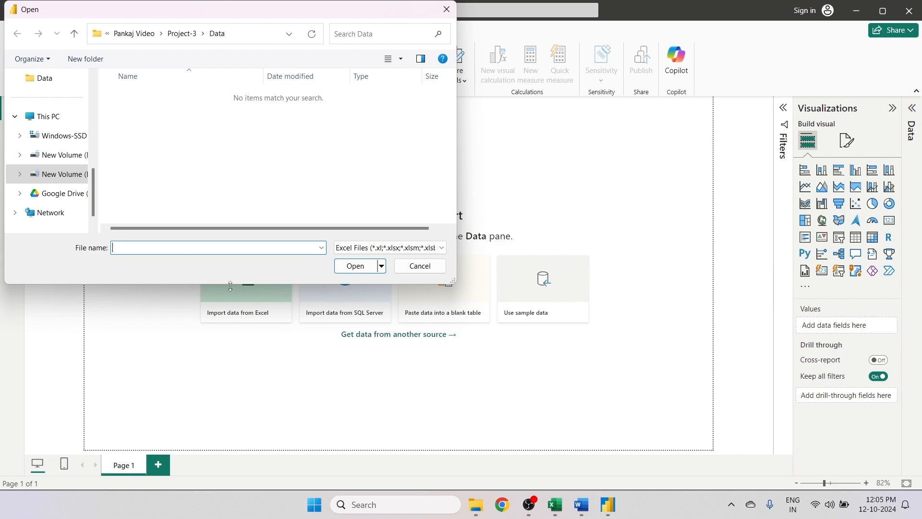
drag(96, 187, 94, 198)
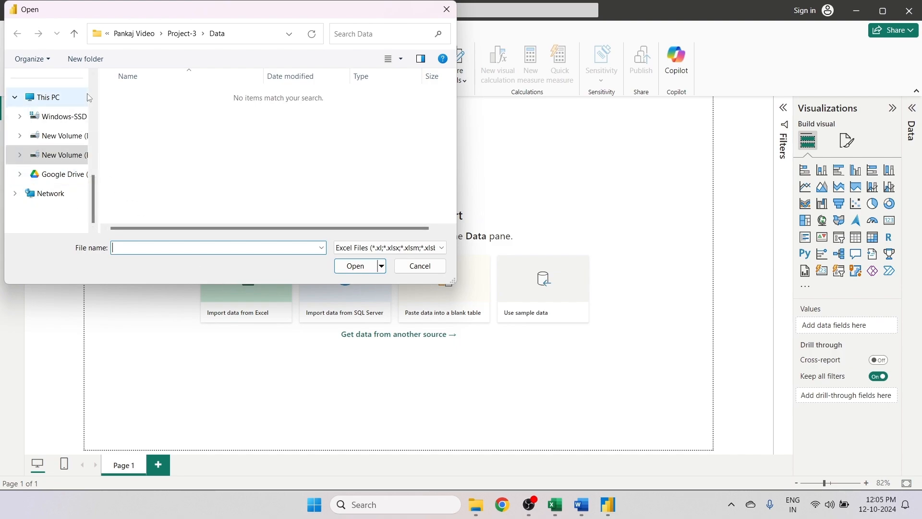
scroll(96, 91, up, 2)
scroll(96, 91, up, 3)
scroll(64, 128, down, 5)
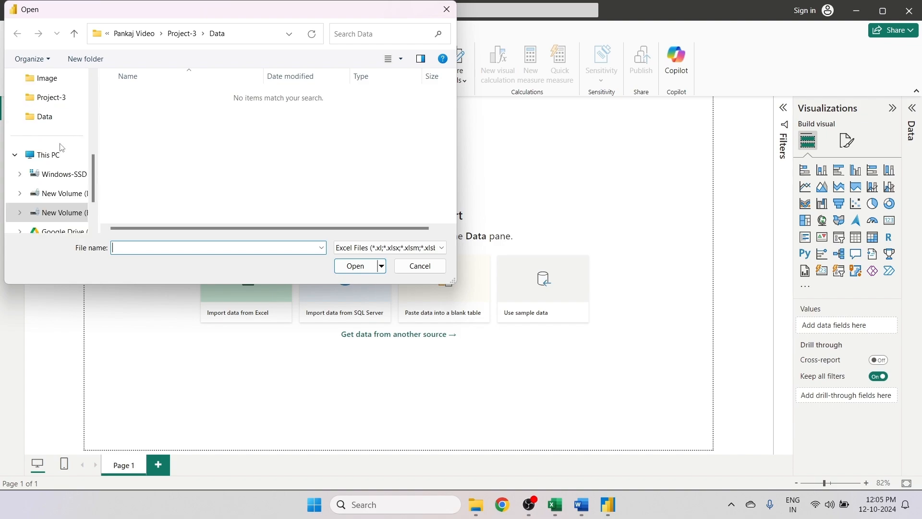
click(51, 97)
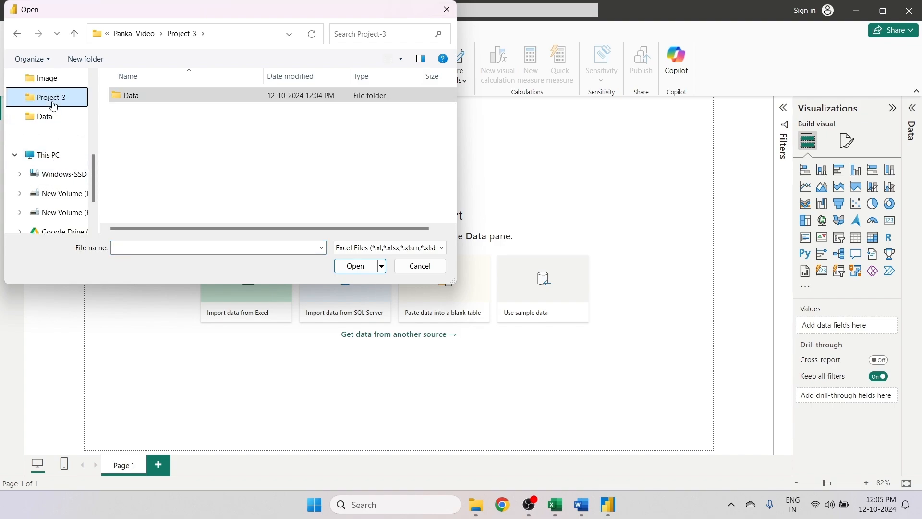
double_click(178, 104)
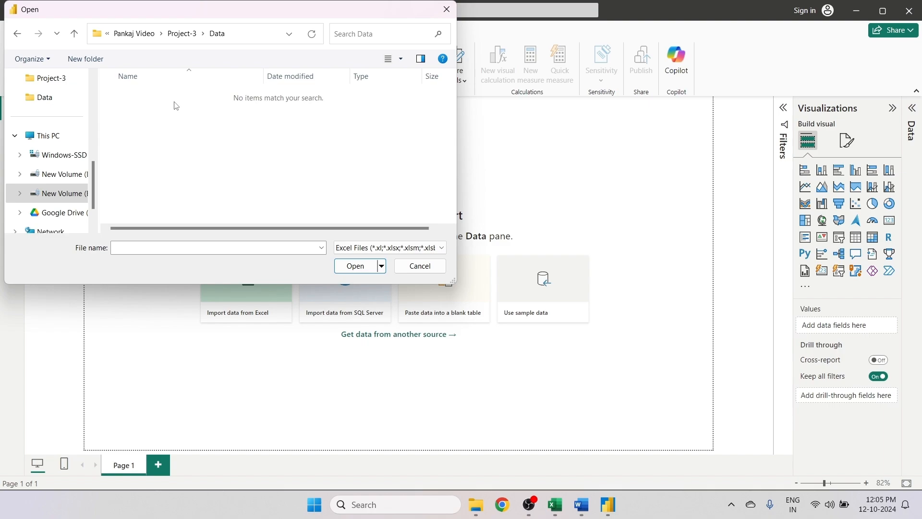
drag(289, 12, 316, 48)
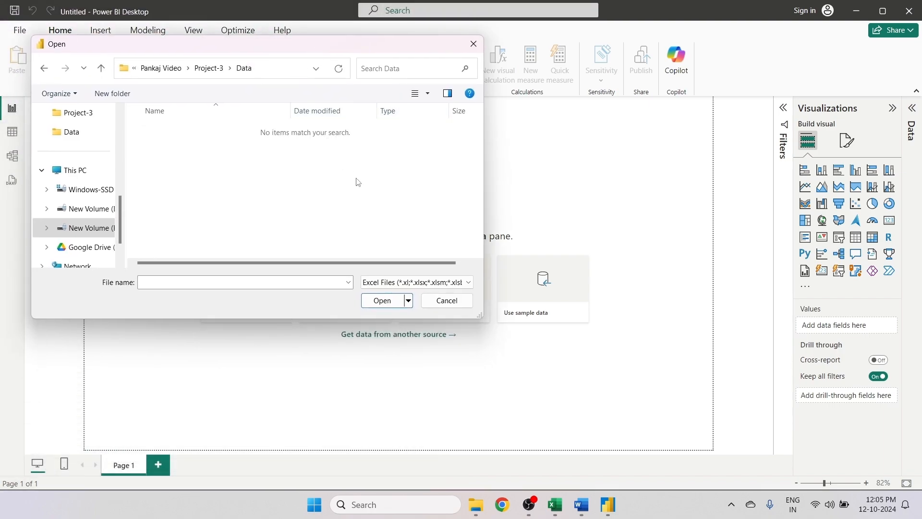
- Switch to Excel and save credit_risk_dataset as an Excel Workbook in the Project-3 folder
click(555, 504)
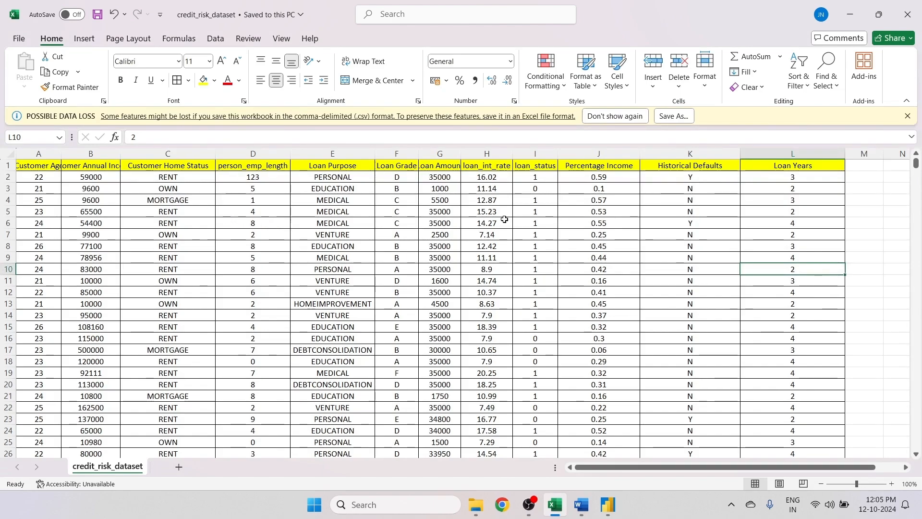
click(20, 41)
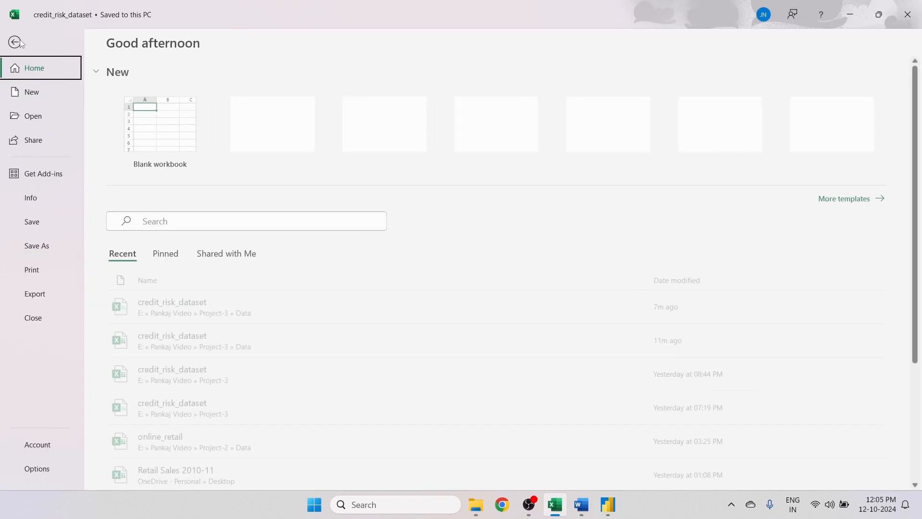
click(33, 219)
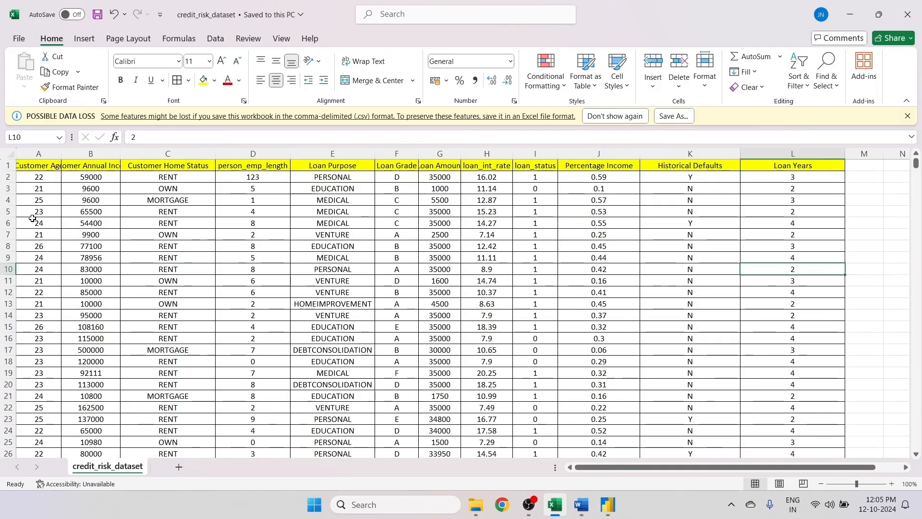
click(19, 41)
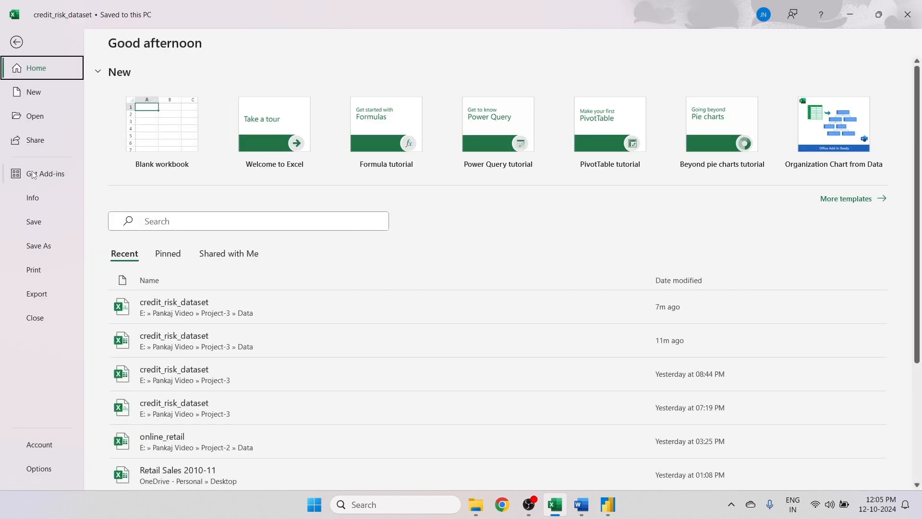
click(49, 247)
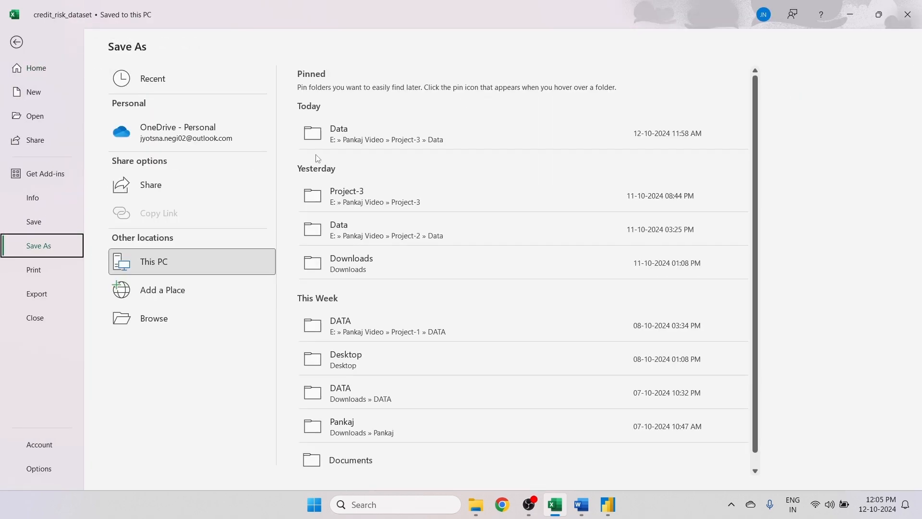
click(343, 202)
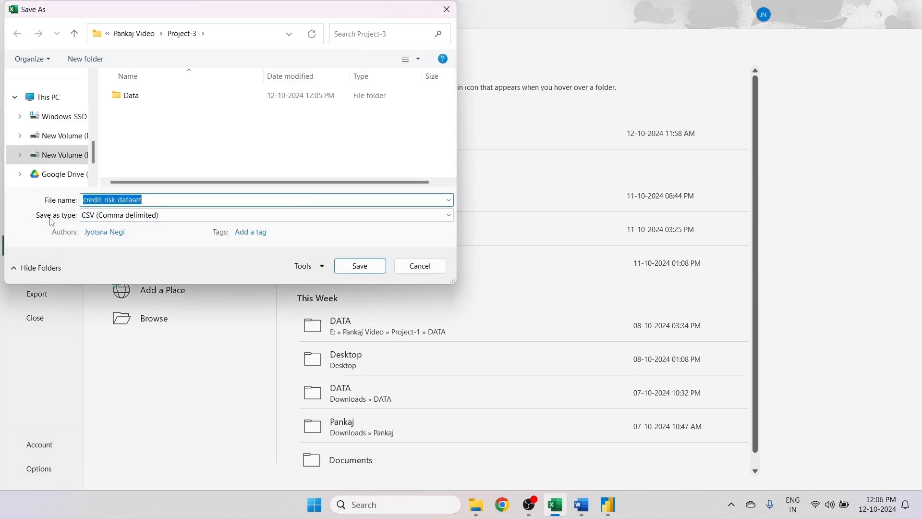
click(152, 216)
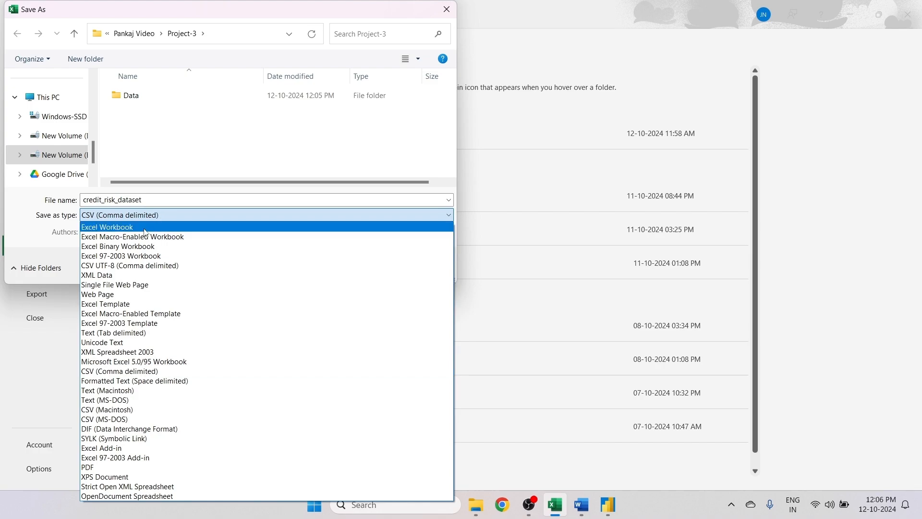
click(145, 230)
click(360, 282)
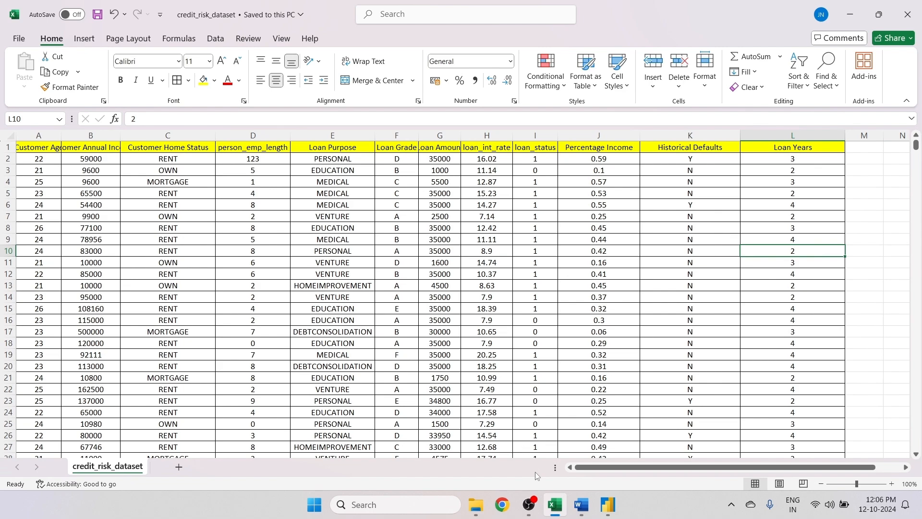
- Switch back to Power BI Desktop and open the credit_risk_dataset workbook from the Project-3 folder for import
click(608, 504)
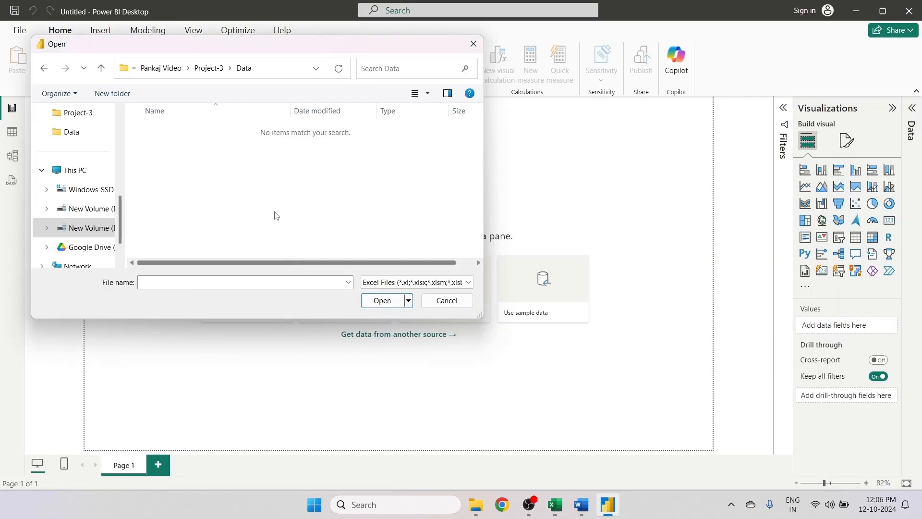
click(107, 71)
click(179, 191)
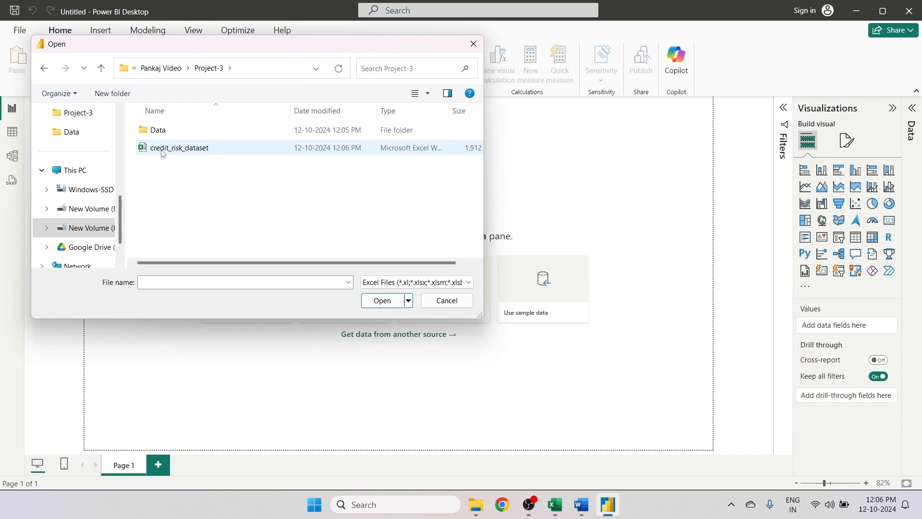
click(194, 153)
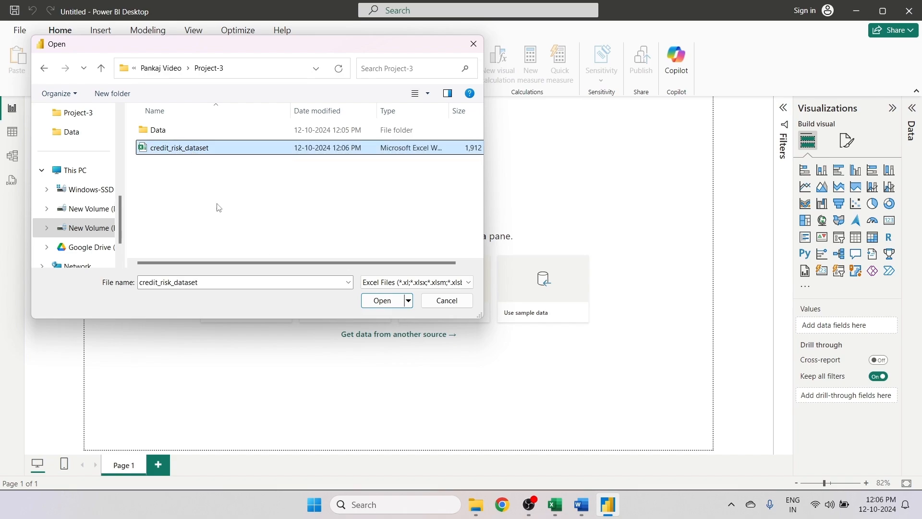
click(387, 302)
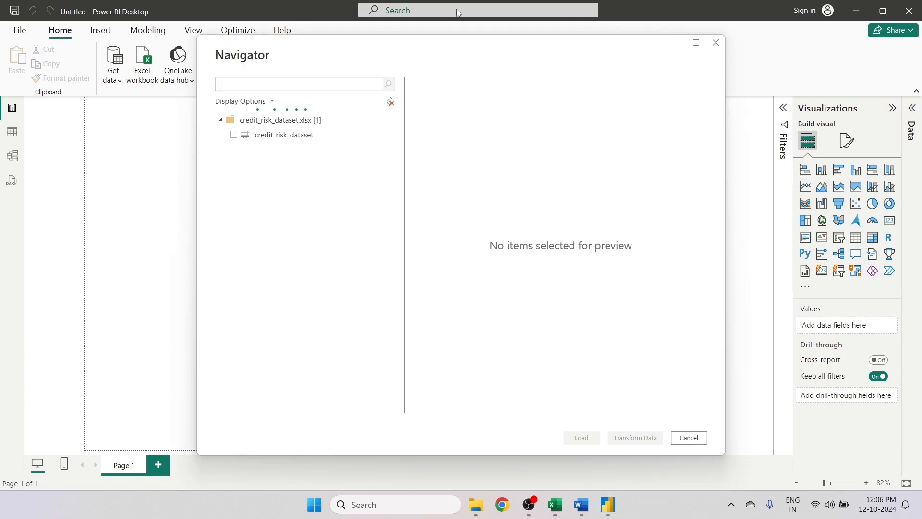
- Load the credit_risk_dataset sheet into the report and expand the table to list its fields
click(234, 135)
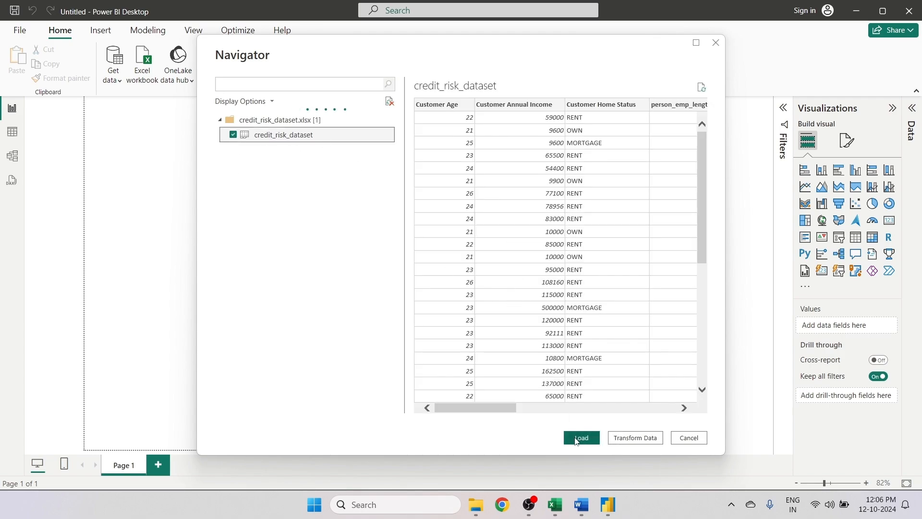
drag(496, 410, 467, 412)
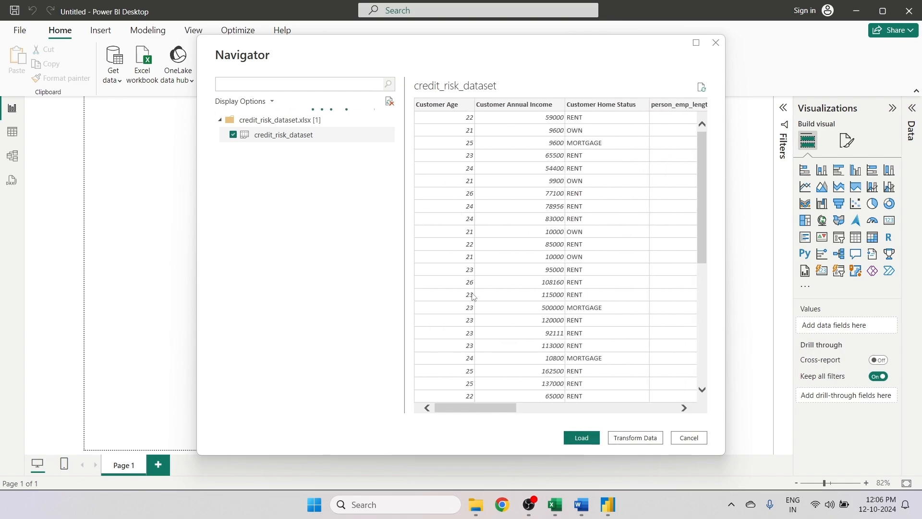
click(572, 438)
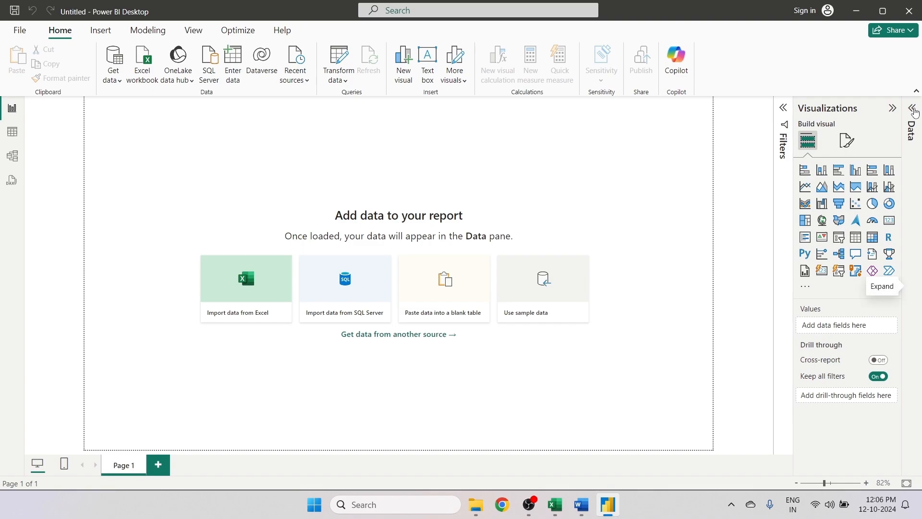
click(909, 116)
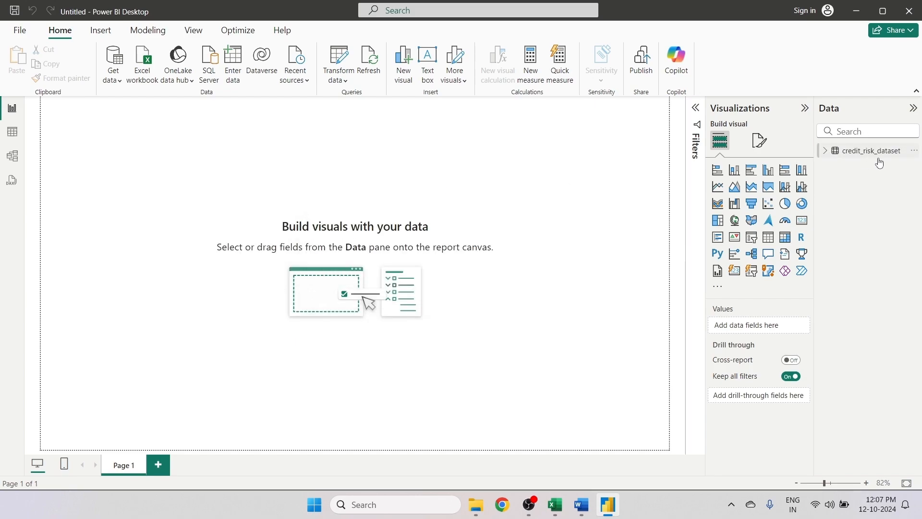
click(826, 151)
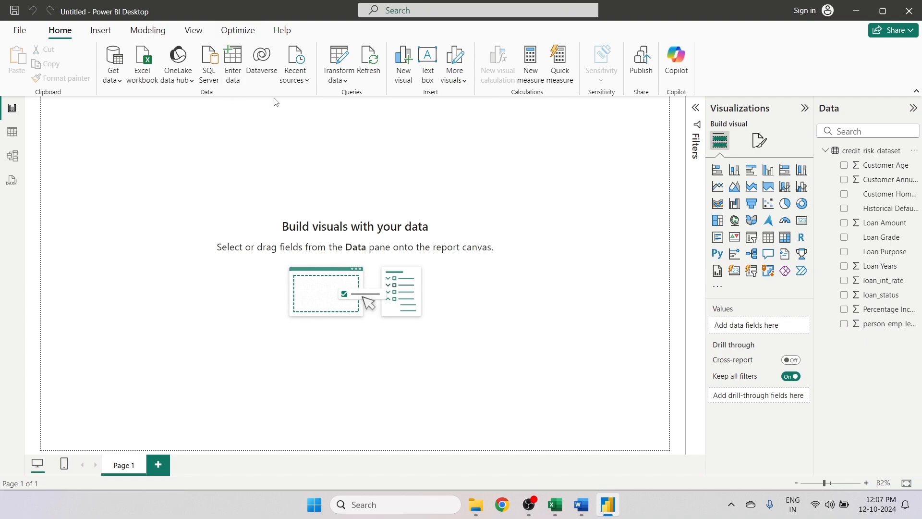
- Open the loaded data in Power Query Editor and look through the columns of credit_risk_dataset
click(346, 81)
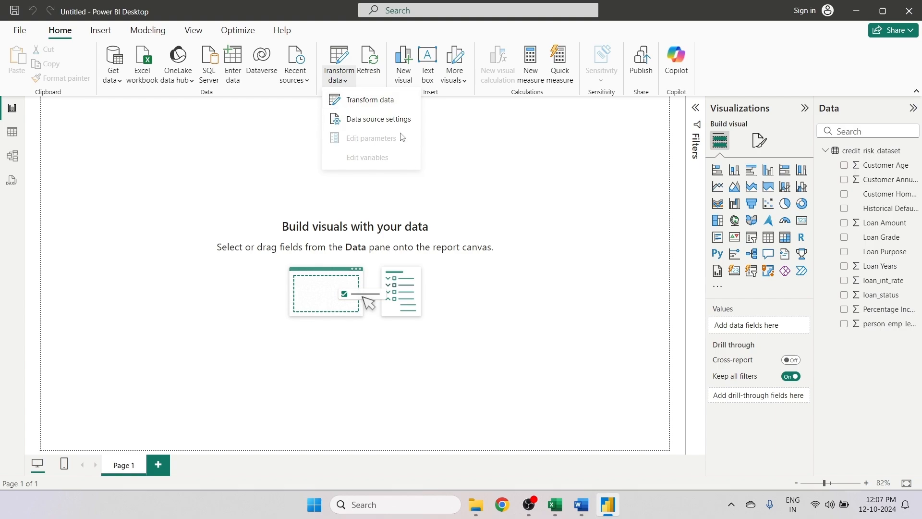
click(370, 100)
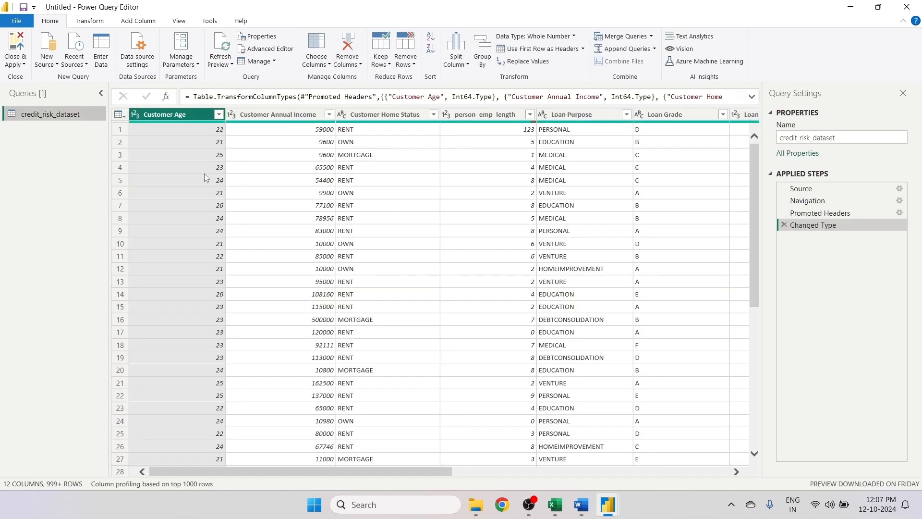
drag(347, 474, 175, 444)
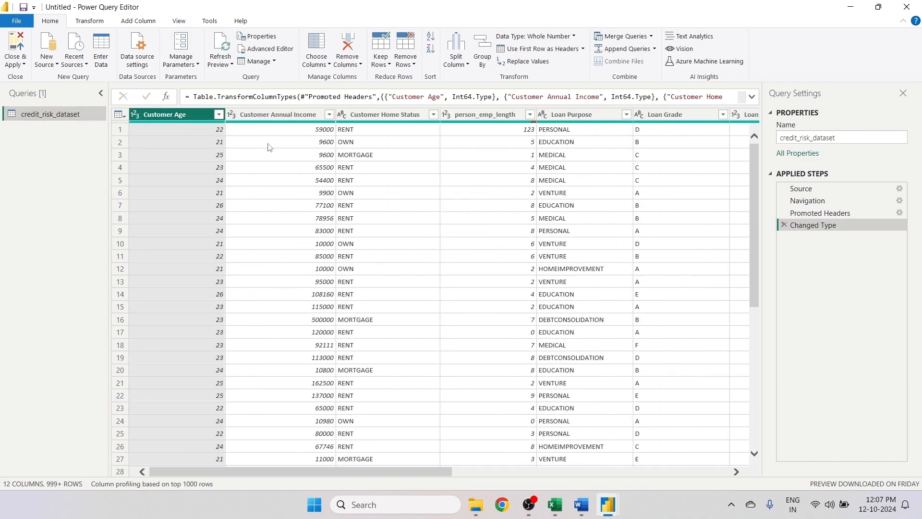
drag(307, 472, 535, 471)
drag(548, 518, 206, 436)
- Turn on column quality in the data preview and check the valid, error and empty rates of the columns
click(180, 21)
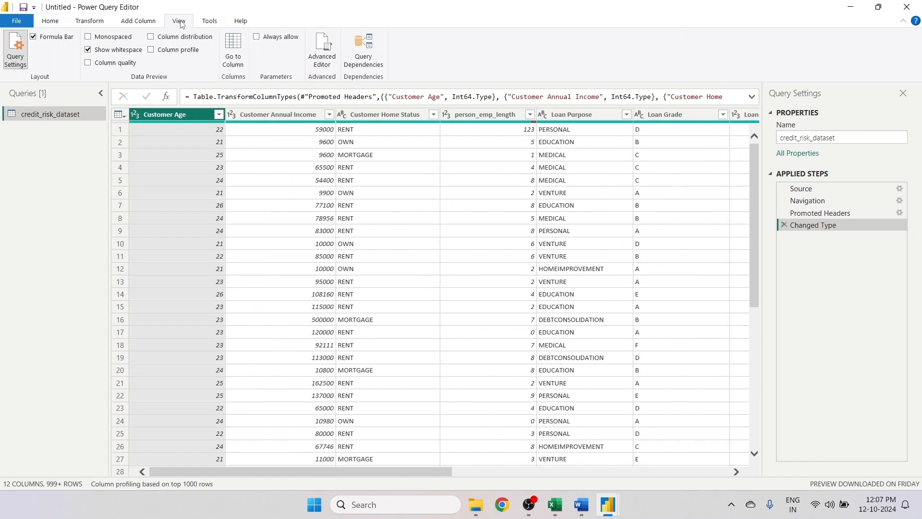
click(88, 63)
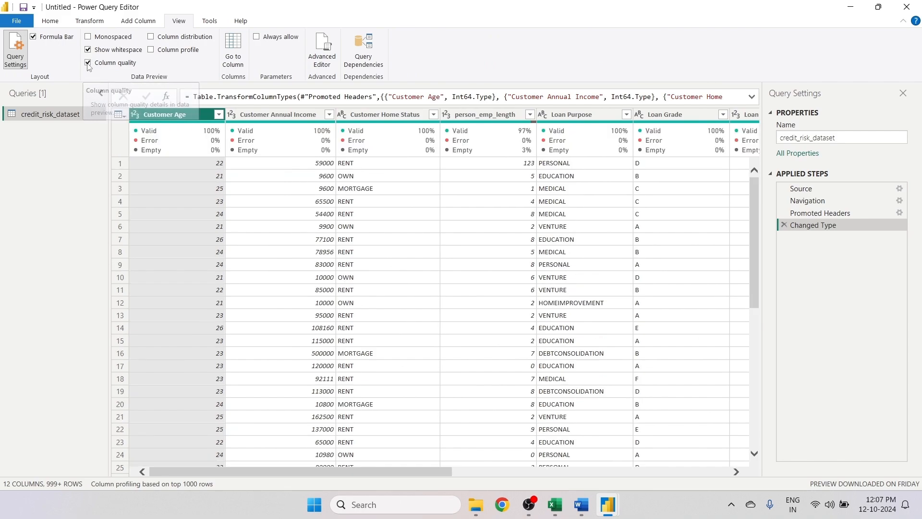
mouse_move(169, 144)
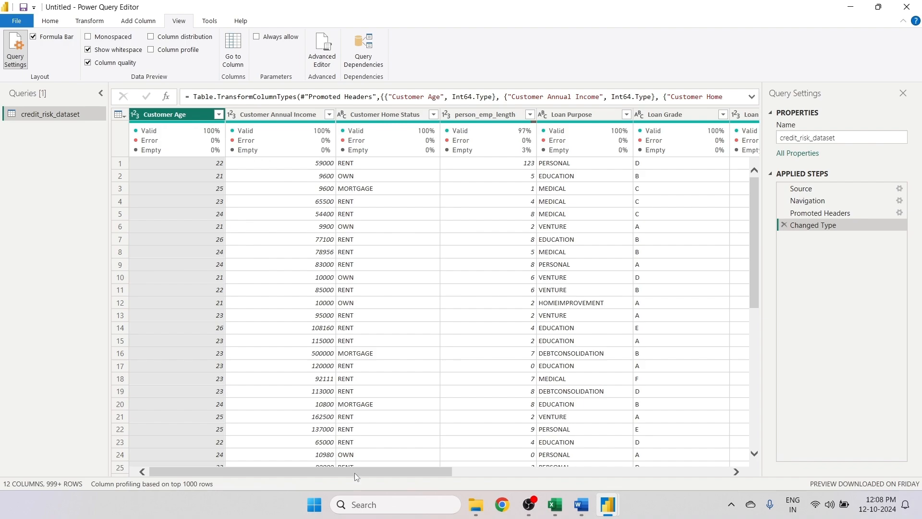
drag(356, 477, 375, 477)
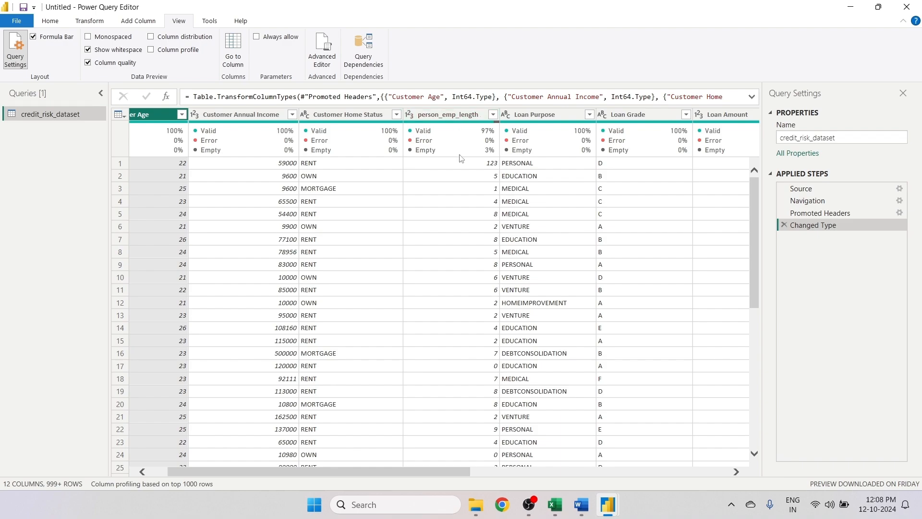
- Filter the person_emp_length column to only its null rows
mouse_move(481, 152)
click(454, 118)
right_click(453, 119)
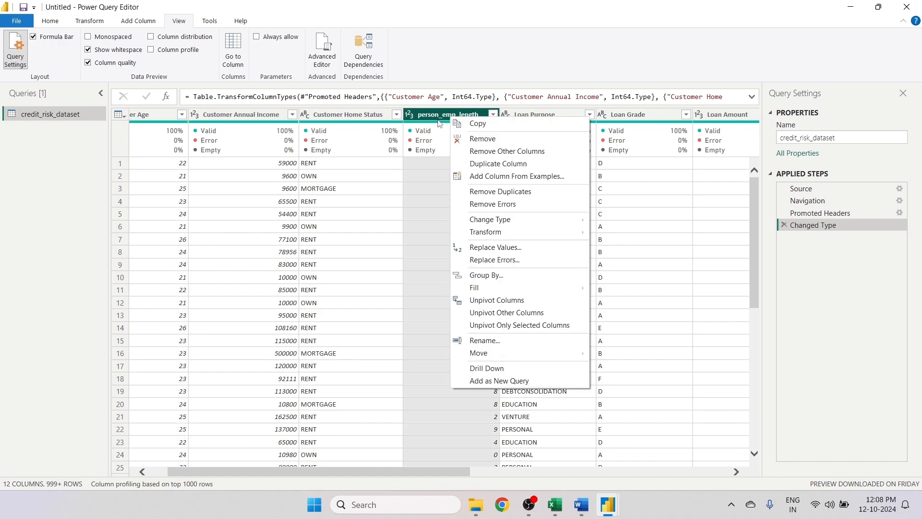
click(439, 121)
click(493, 115)
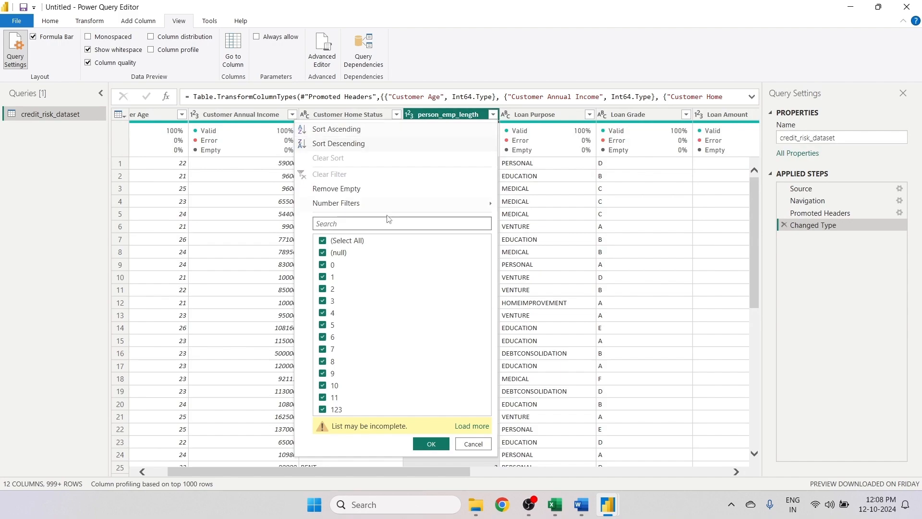
click(325, 241)
click(327, 254)
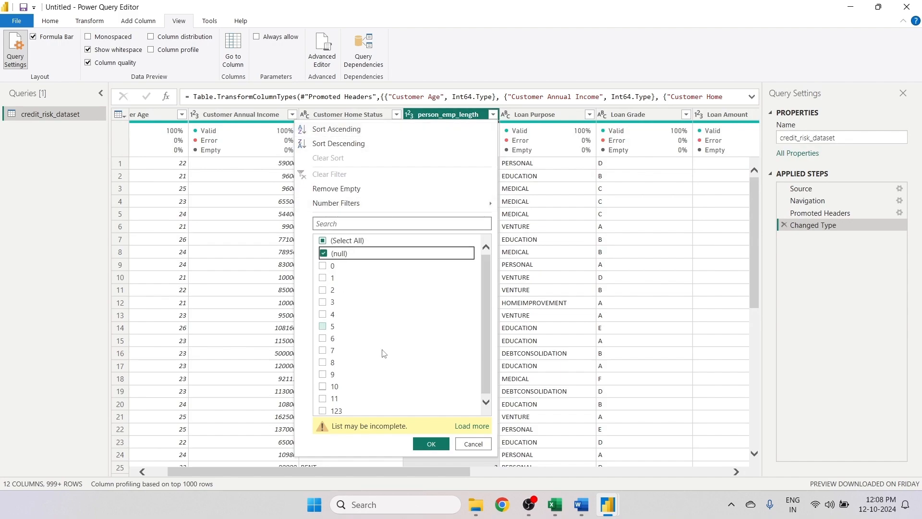
click(443, 446)
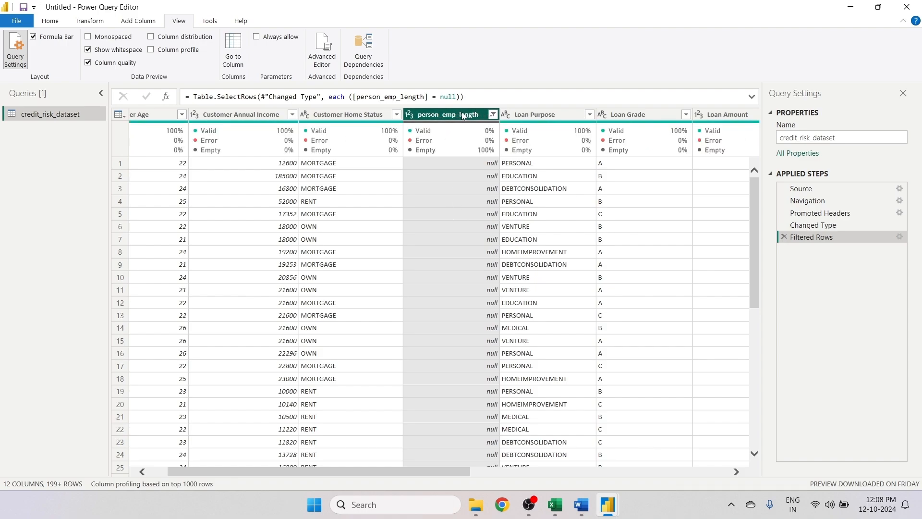
- Reselect all values in the person_emp_length filter to bring back every row
click(493, 115)
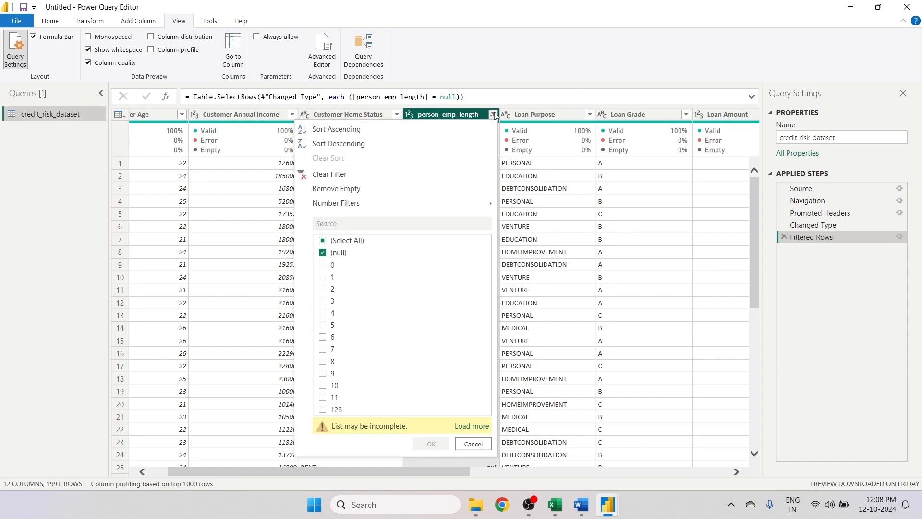
click(325, 241)
click(324, 241)
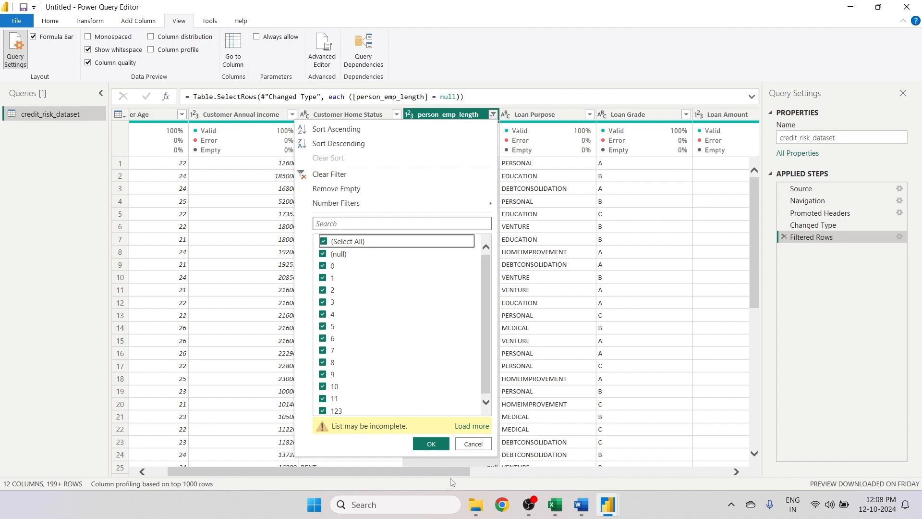
click(440, 448)
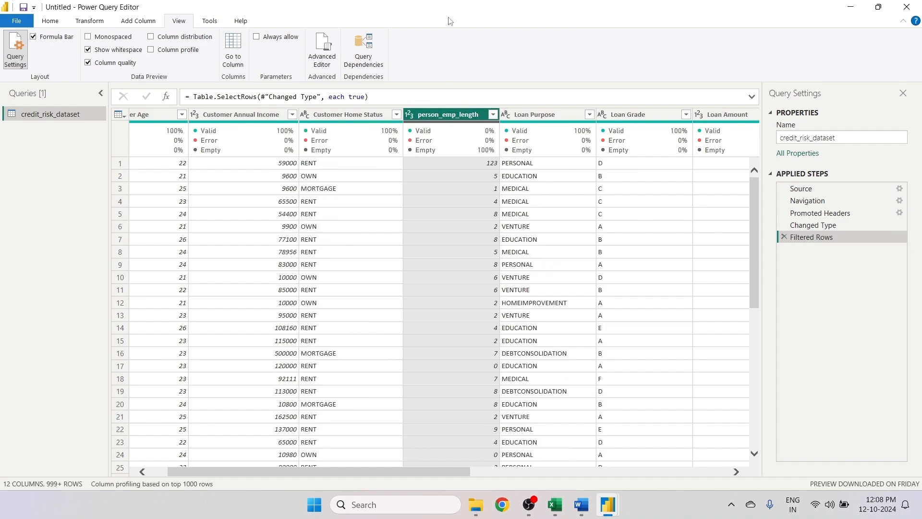
- Replace the null values in the person_emp_length column with 0 and check its column quality
right_click(443, 118)
click(481, 247)
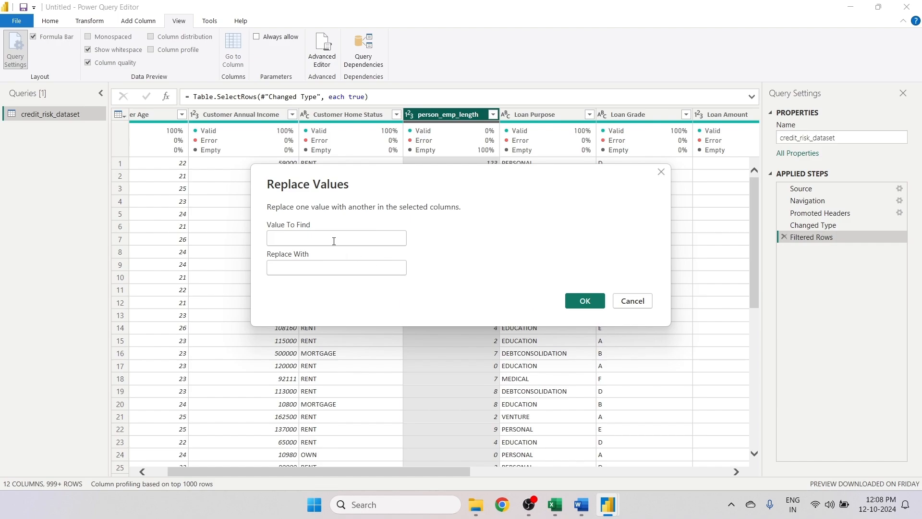
text(null)
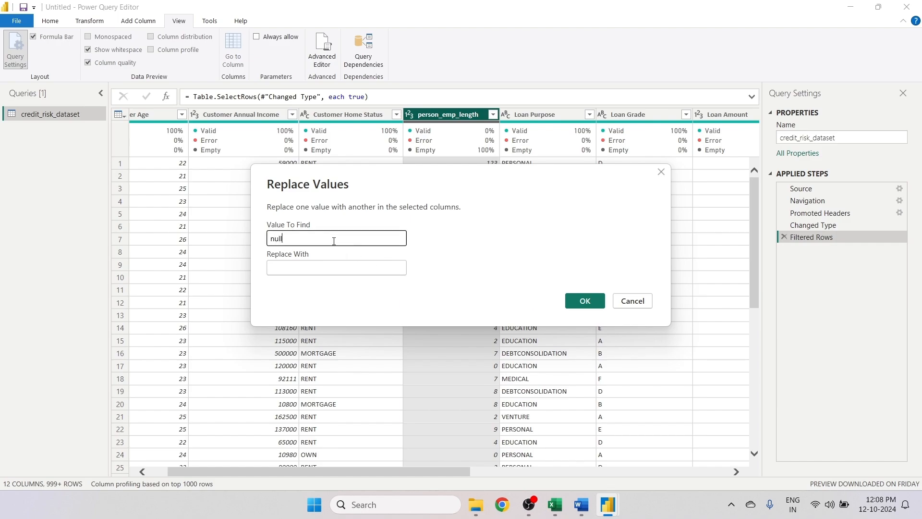
click(296, 273)
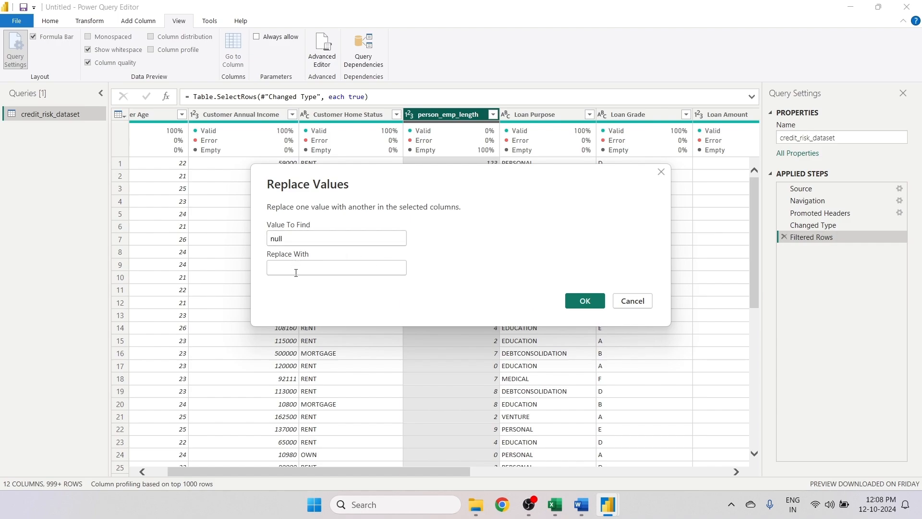
text(0)
key(Return)
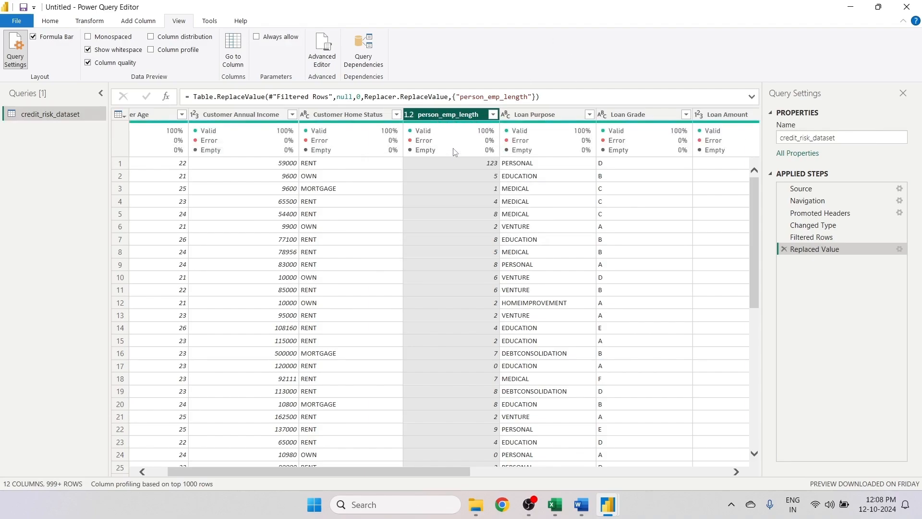
mouse_move(467, 153)
- Check the quality of the loan_int_rate column and replace its null values with 0
drag(463, 471, 568, 493)
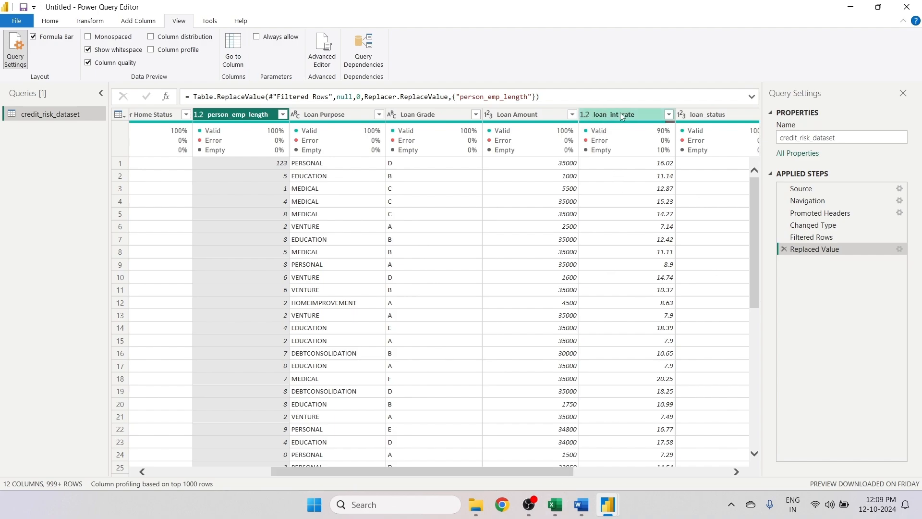
mouse_move(627, 155)
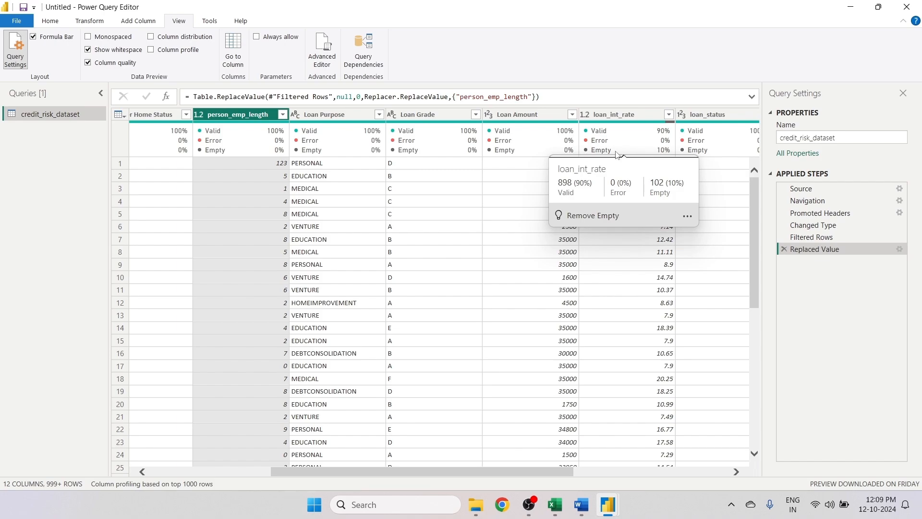
click(614, 118)
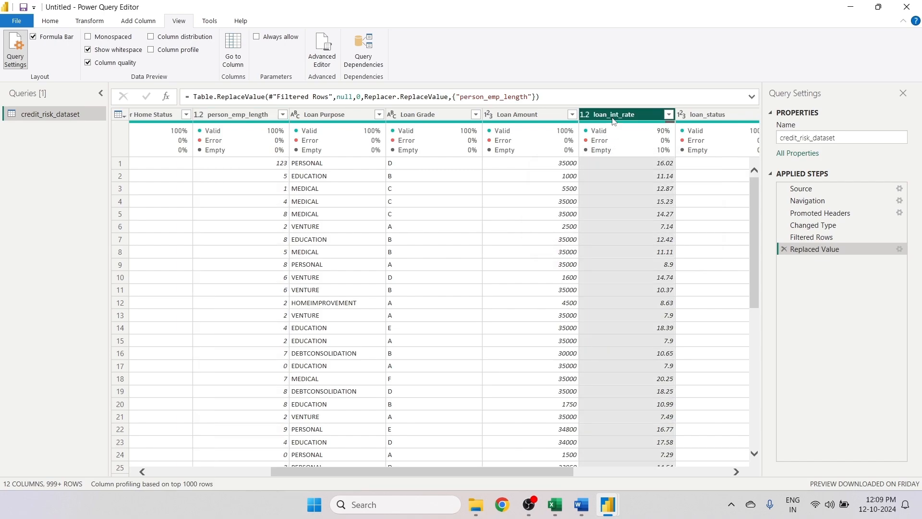
right_click(614, 120)
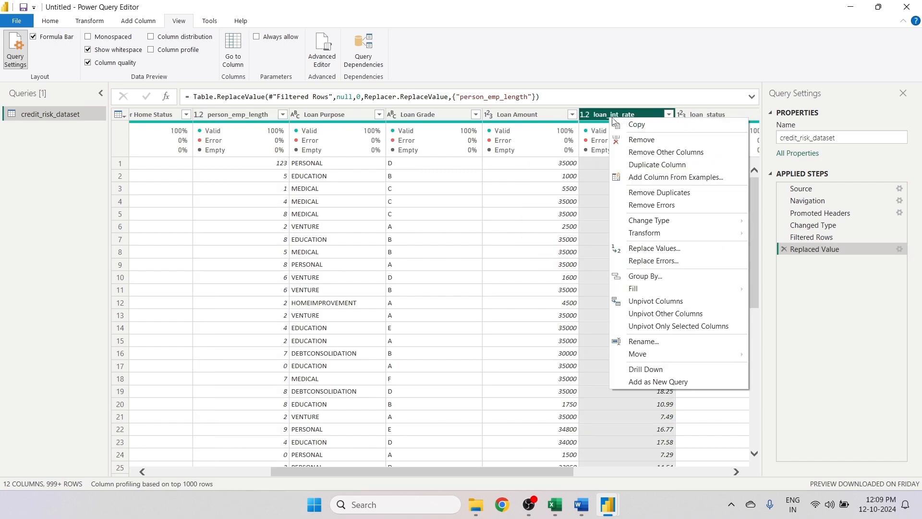
click(637, 247)
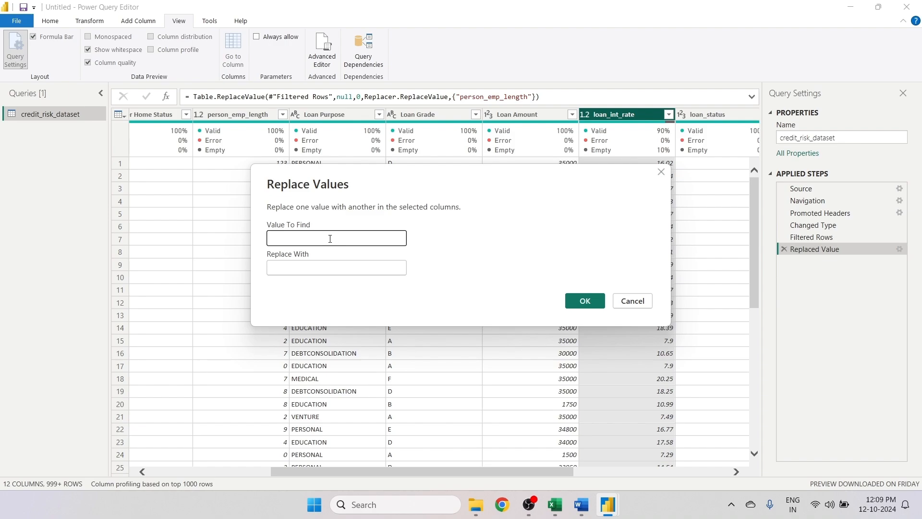
text(null)
click(323, 267)
text(0)
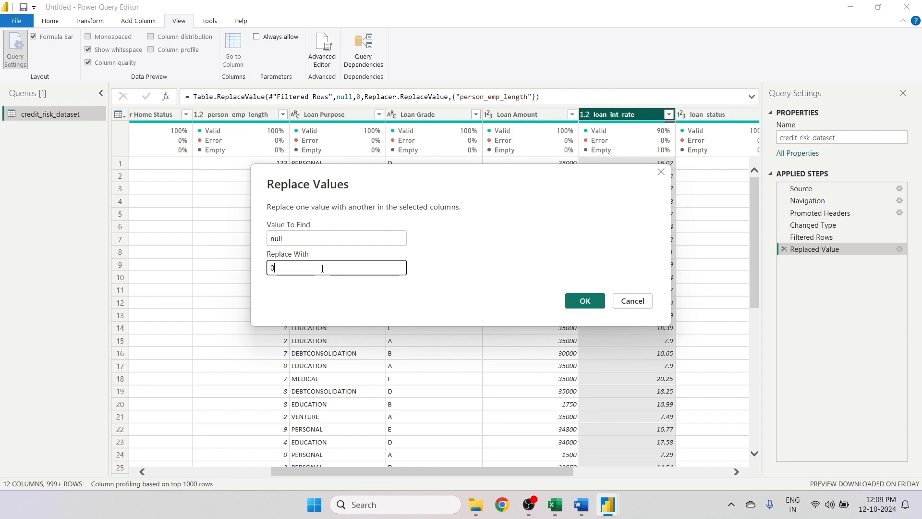
click(583, 302)
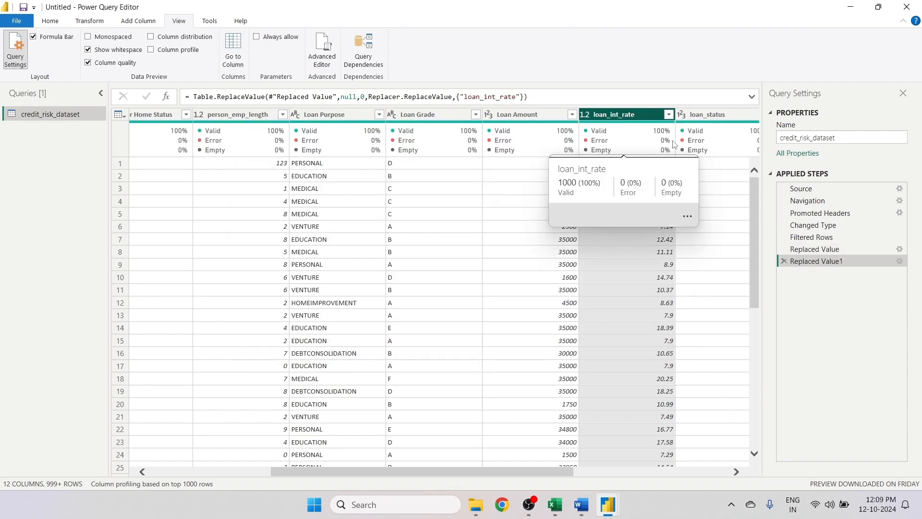
- Check the quality rates of the remaining columns and turn off column quality in the data preview
drag(571, 471, 729, 517)
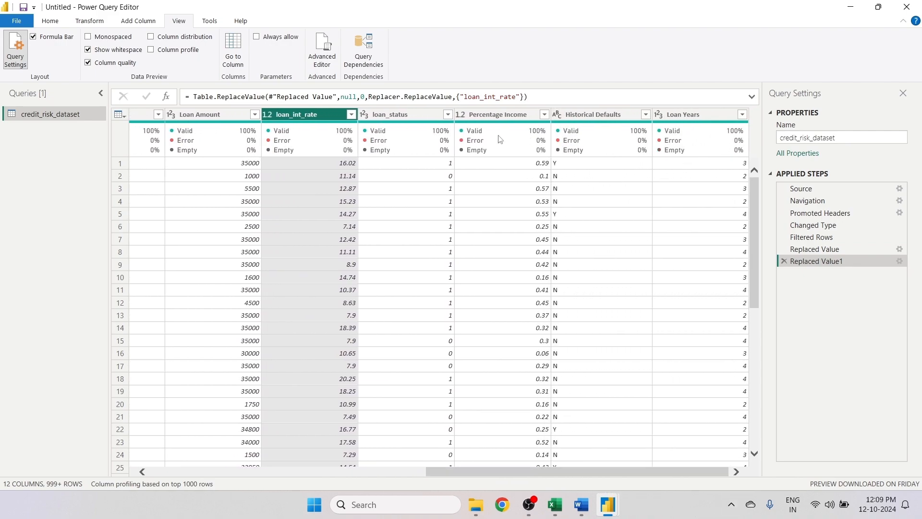
drag(641, 473, 364, 472)
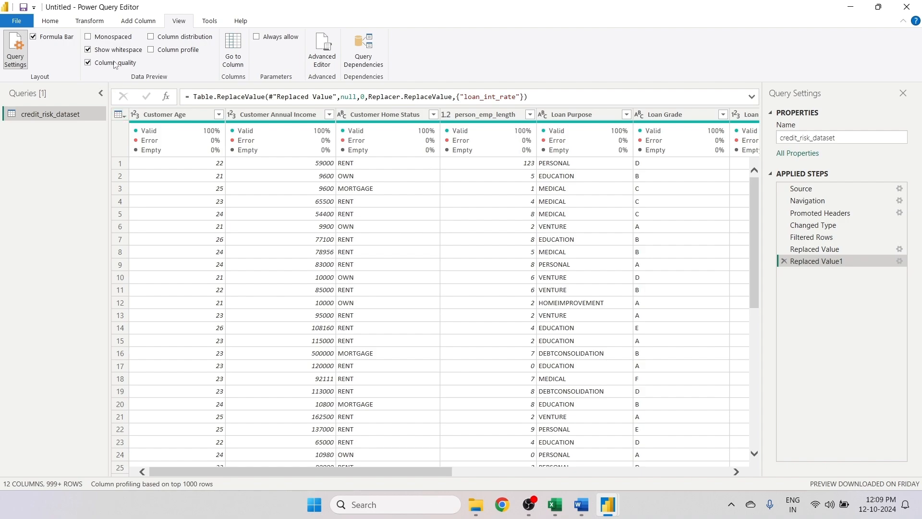
click(87, 63)
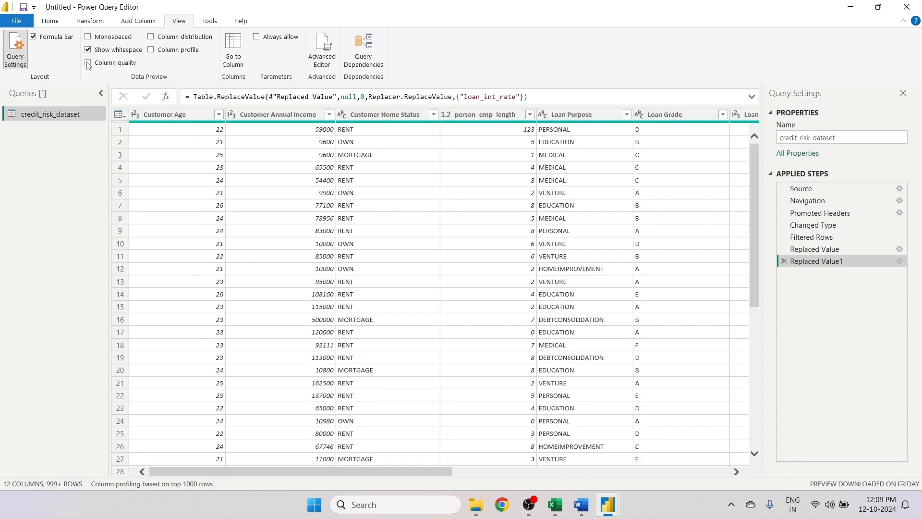
- Remove duplicate rows from credit_risk_dataset based on all of its columns
click(51, 21)
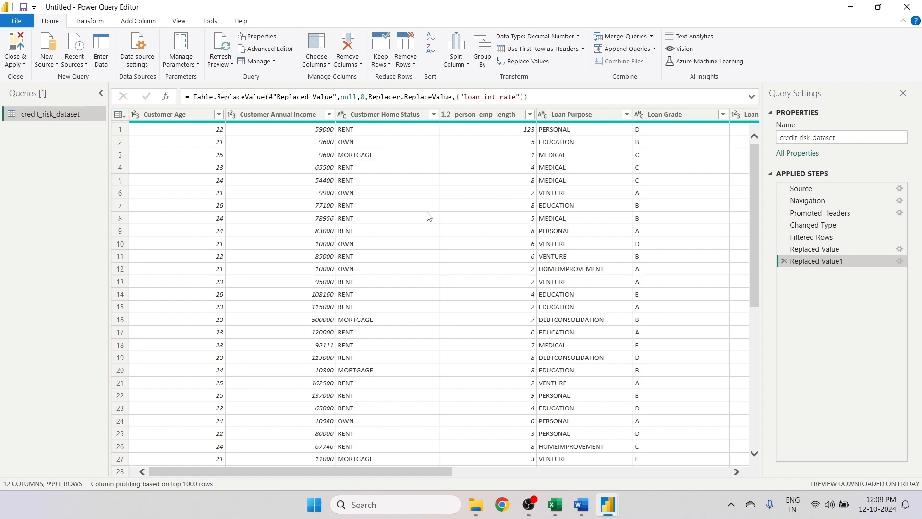
key(ctrl+a)
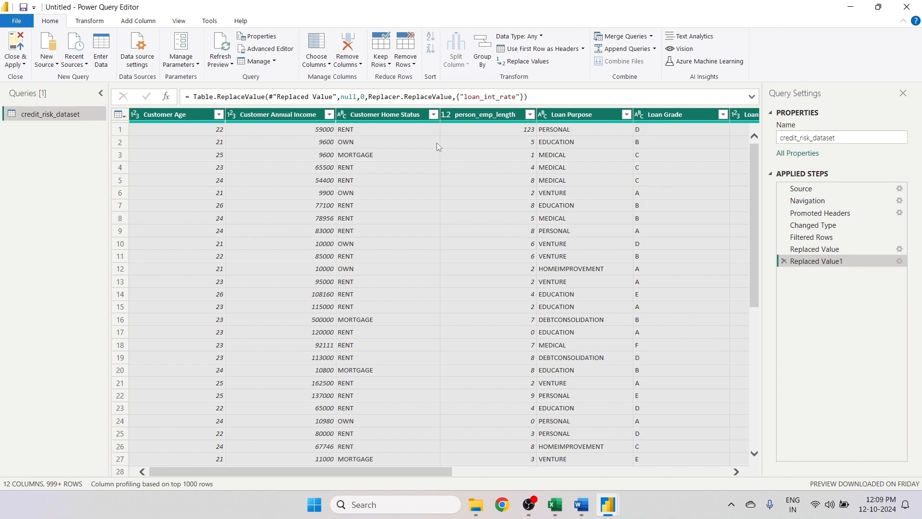
click(410, 65)
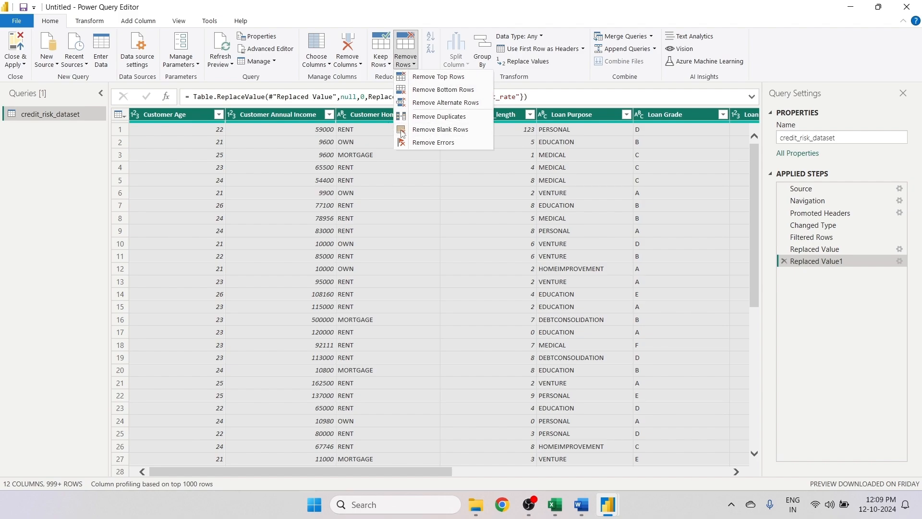
click(427, 117)
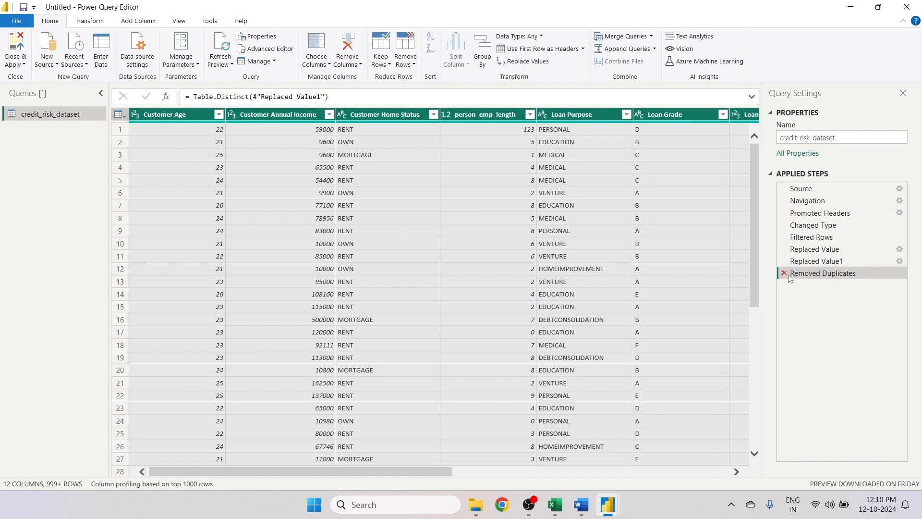
- Rename the person_emp_length column to "Customer Working(Years)"
click(604, 270)
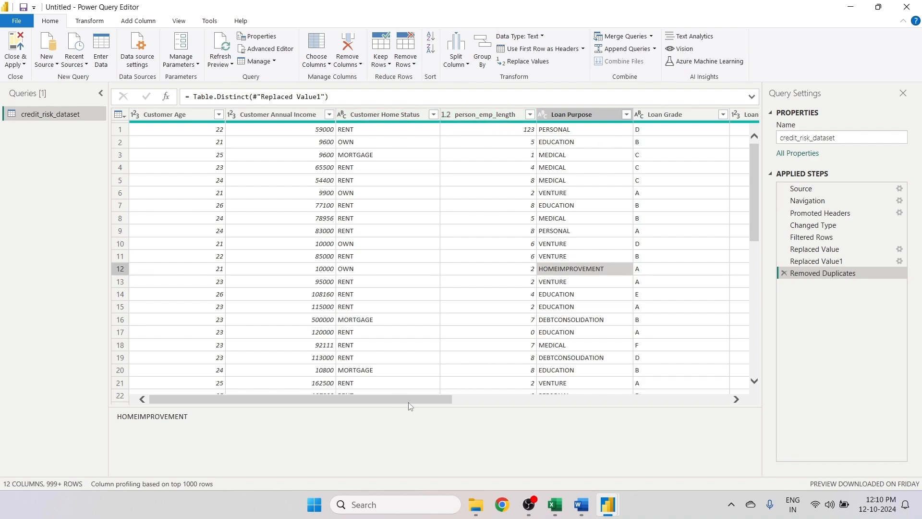
mouse_move(409, 403)
mouse_down()
mouse_move(636, 416)
mouse_move(419, 408)
mouse_up()
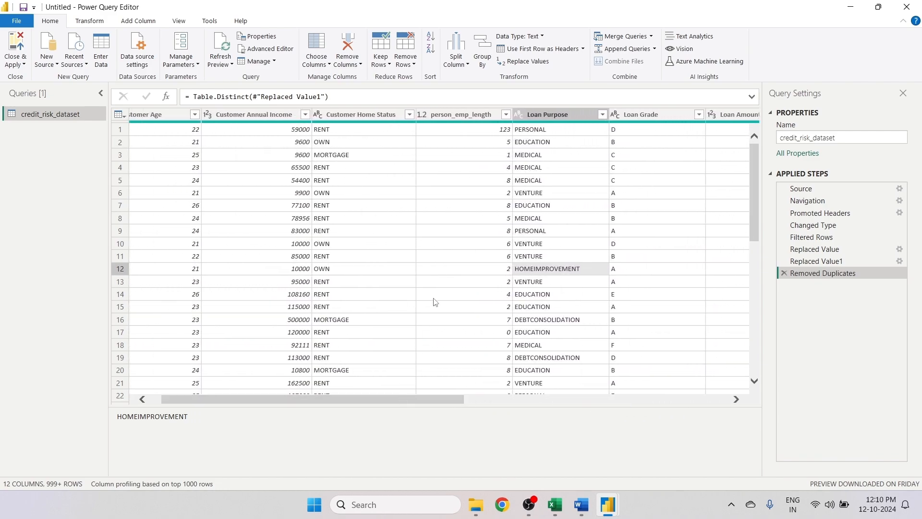
double_click(477, 114)
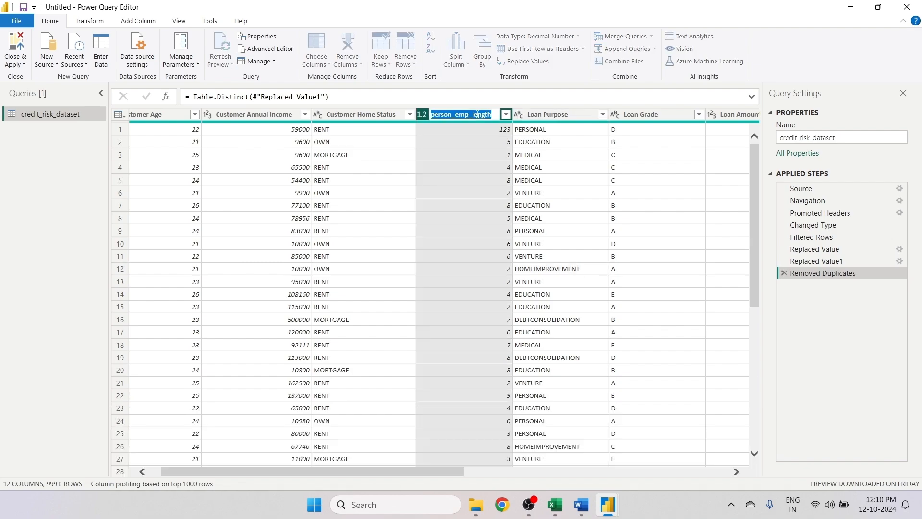
text(customer)
text(Working)
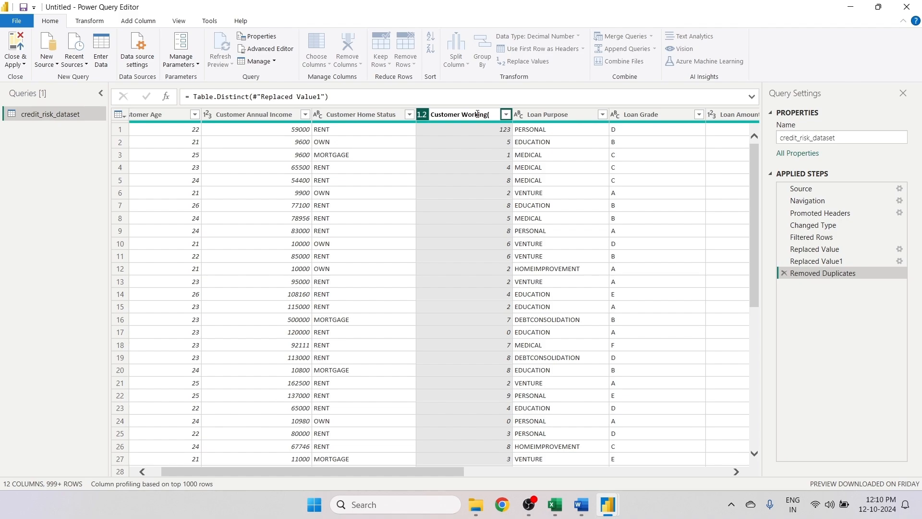
text((Years))
click(485, 148)
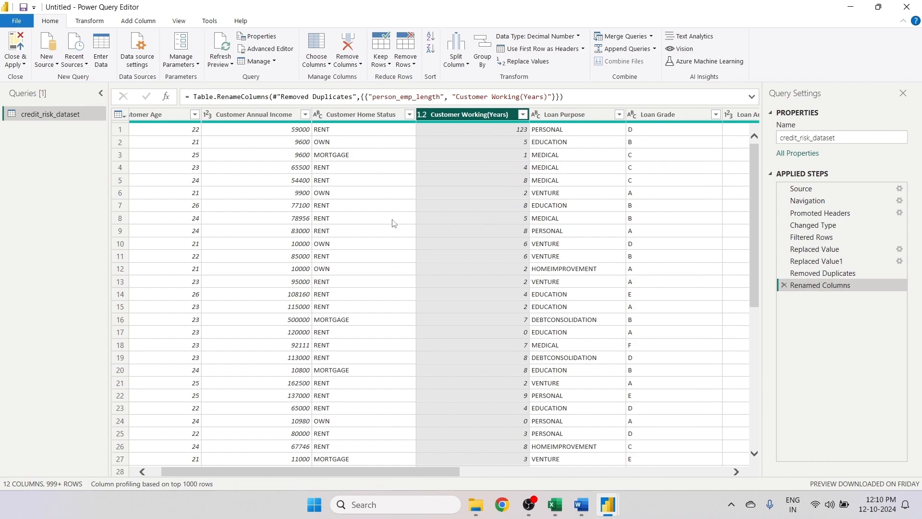
- Inspect the distinct values in the Customer Working(Years) filter list, keeping all of them selected
click(510, 134)
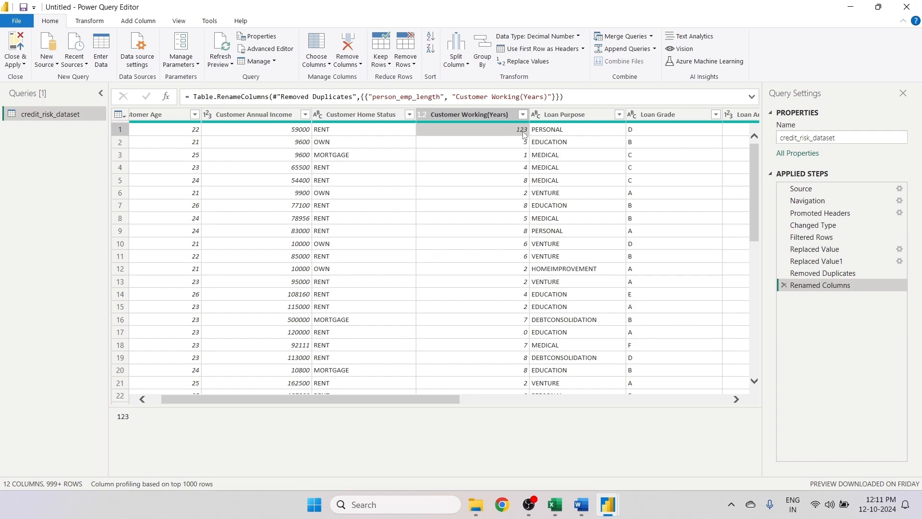
click(482, 115)
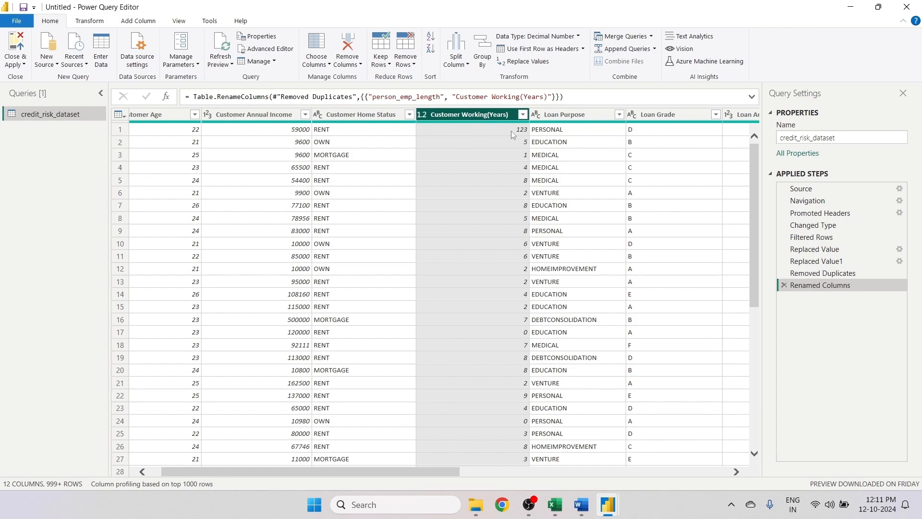
click(522, 115)
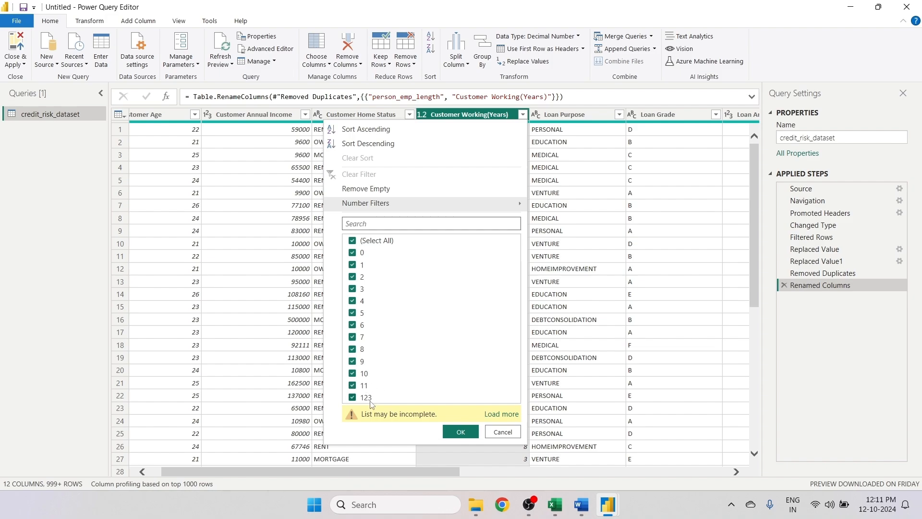
click(461, 432)
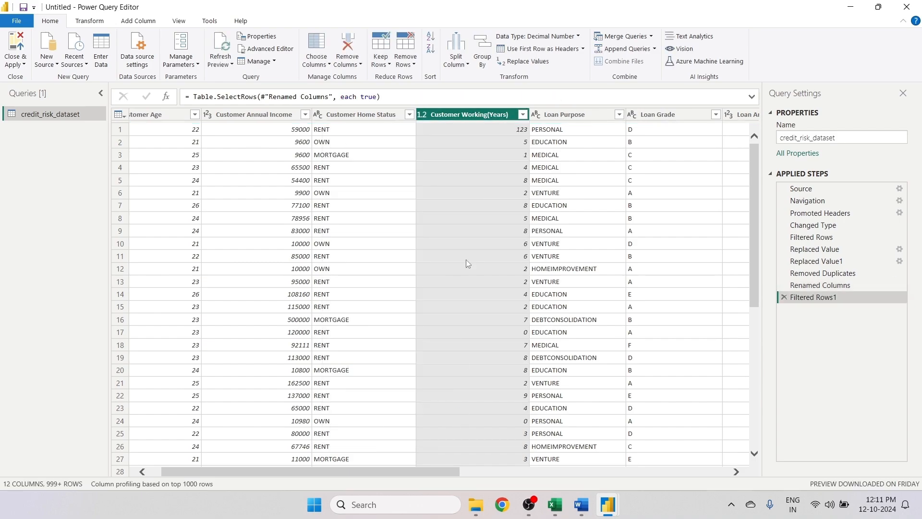
- Replace the value 123 with 12 in the Customer Working(Years) column
right_click(477, 116)
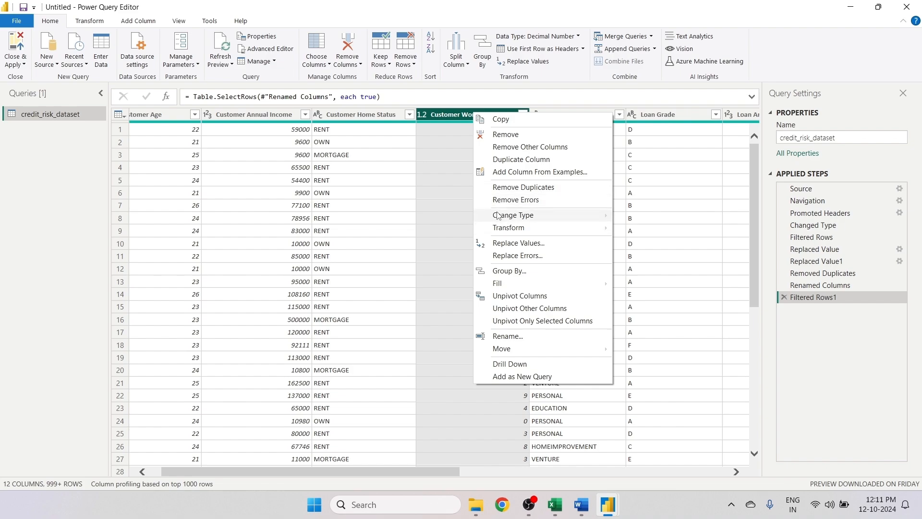
click(512, 246)
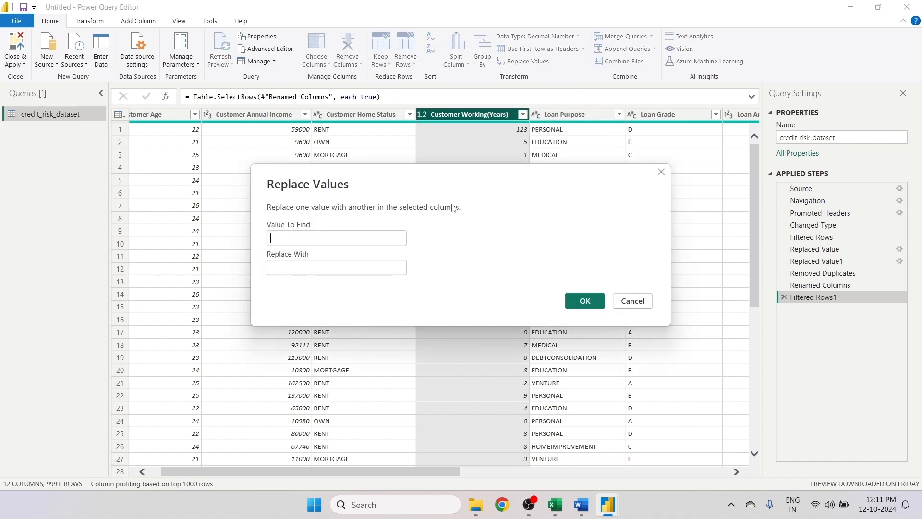
text(123)
click(313, 268)
text(12)
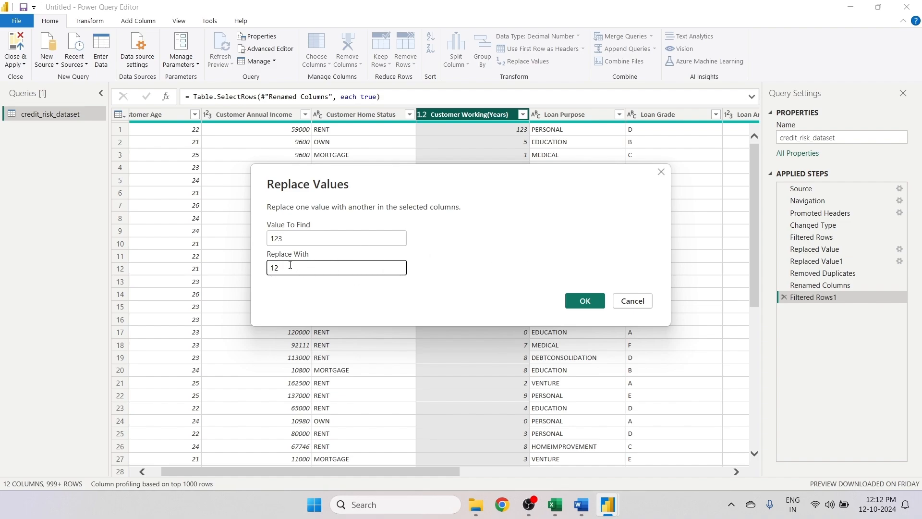
click(579, 303)
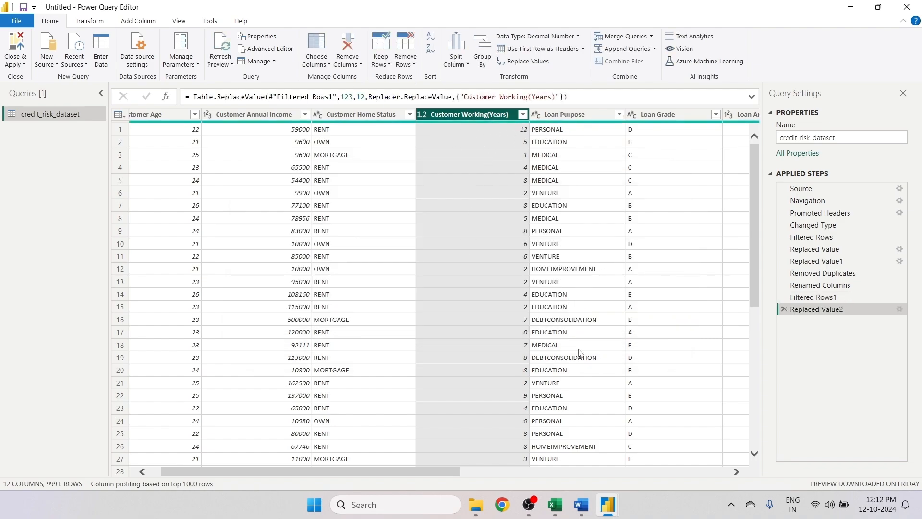
- Close Power Query Editor and apply the query changes to the Power BI report
drag(445, 471, 335, 470)
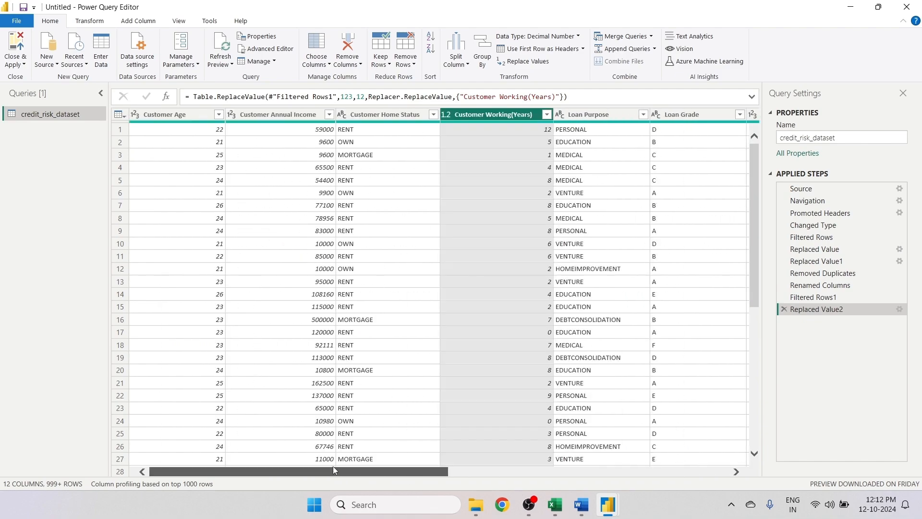
click(15, 65)
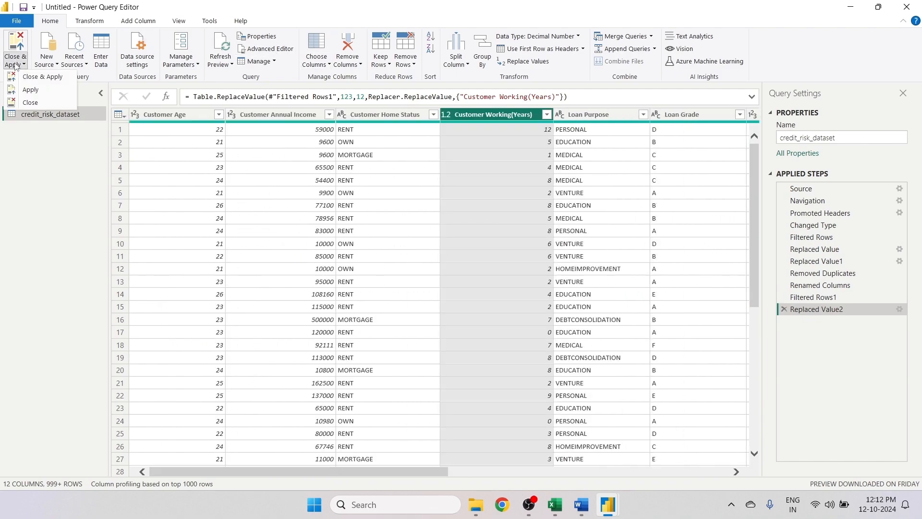
click(42, 79)
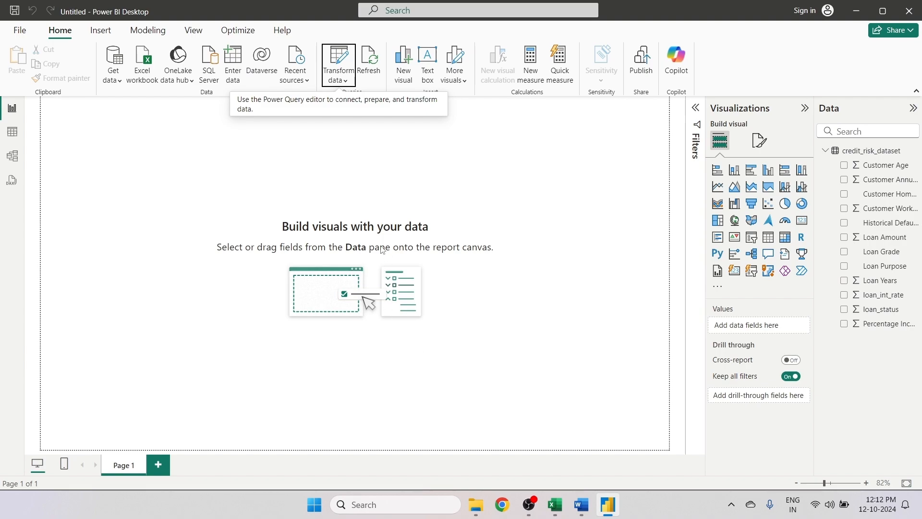
- Switch to the Credit risk details document in Word and read the Power BI project questions
click(574, 499)
scroll(501, 240, down, 10)
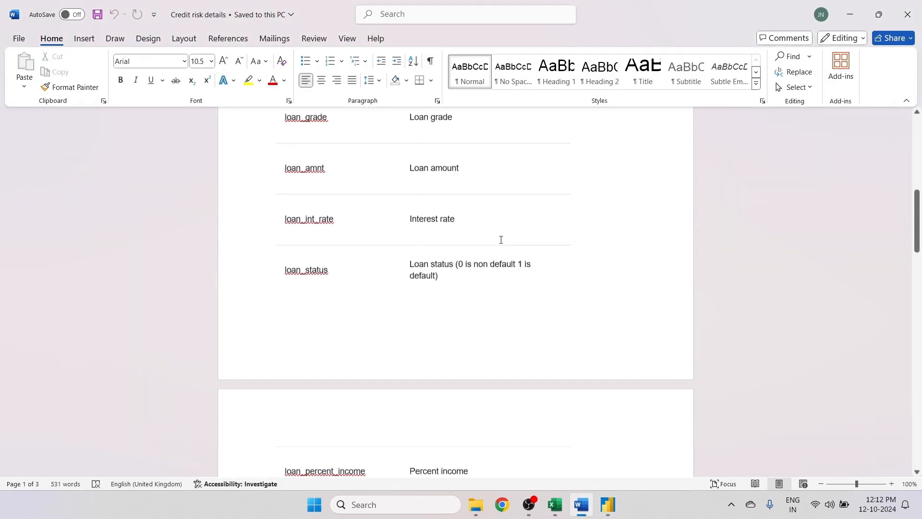
scroll(501, 239, down, 3)
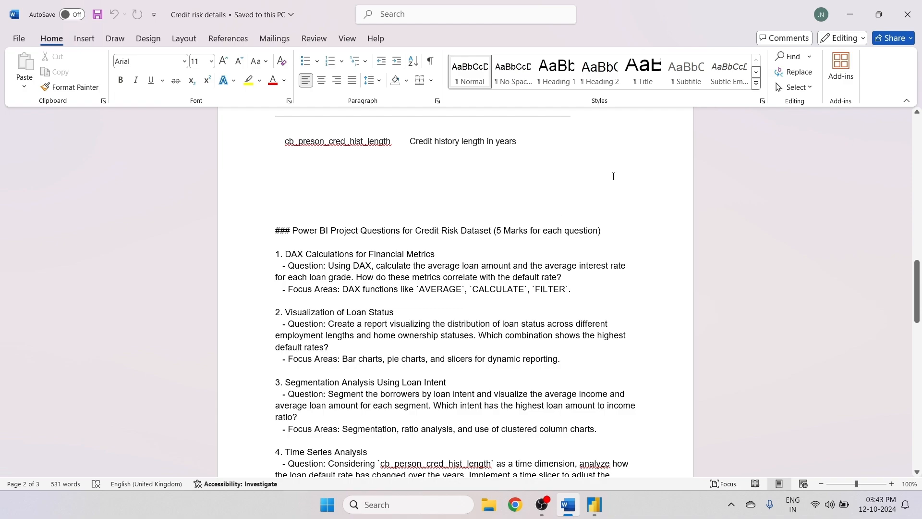
- Switch to Power BI Desktop and review the credit_risk_dataset rows in table view, expanding the table's field list
click(595, 505)
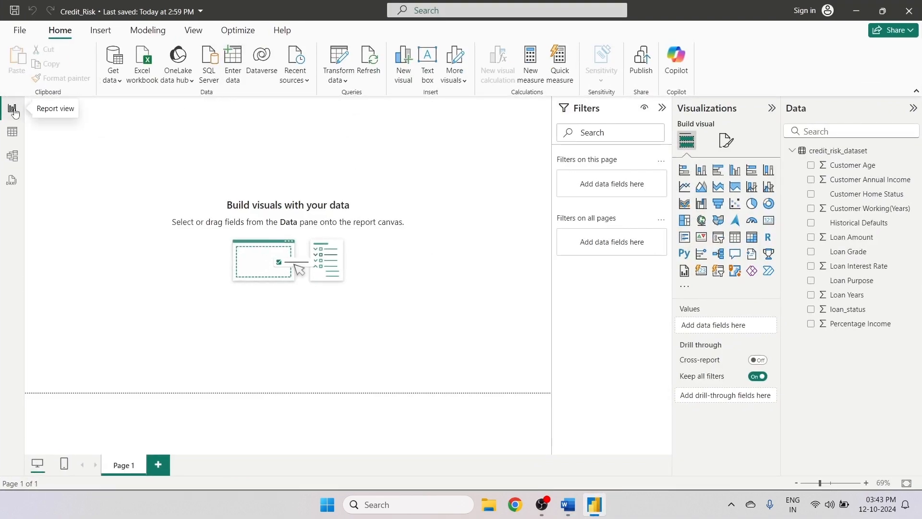
click(15, 136)
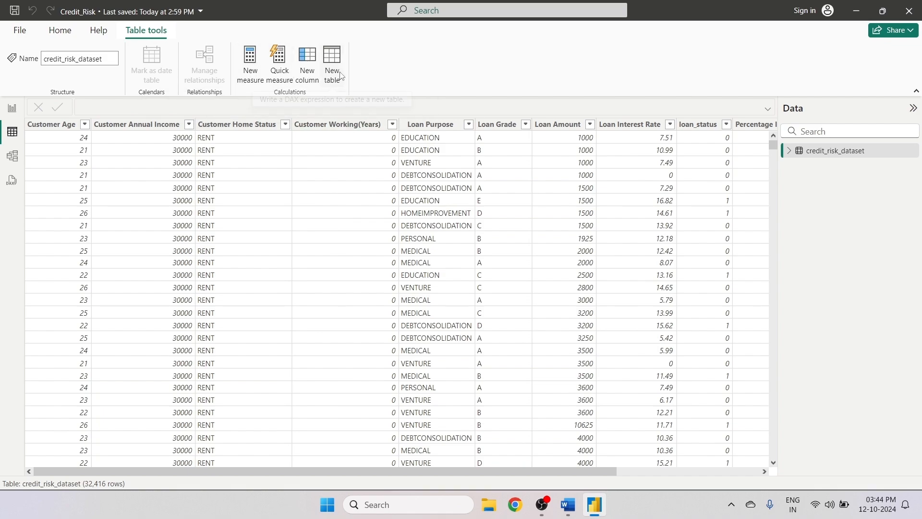
drag(571, 467, 715, 469)
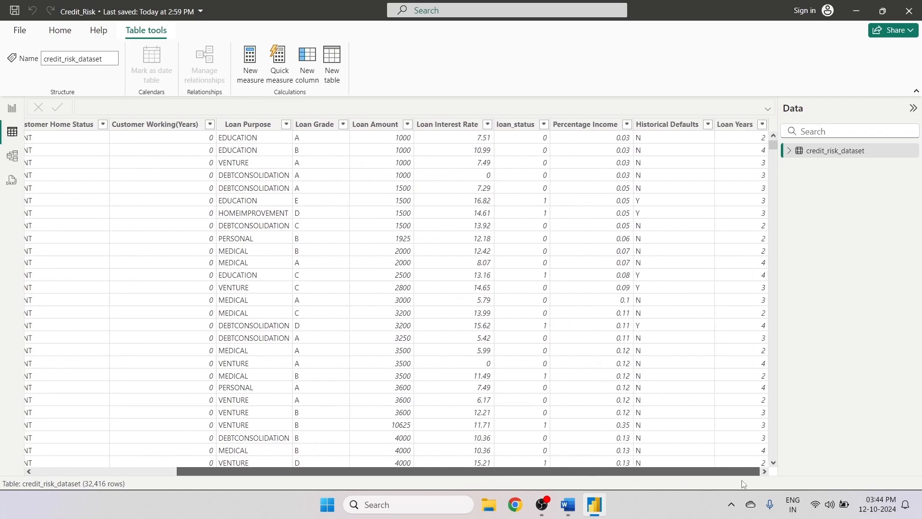
click(796, 152)
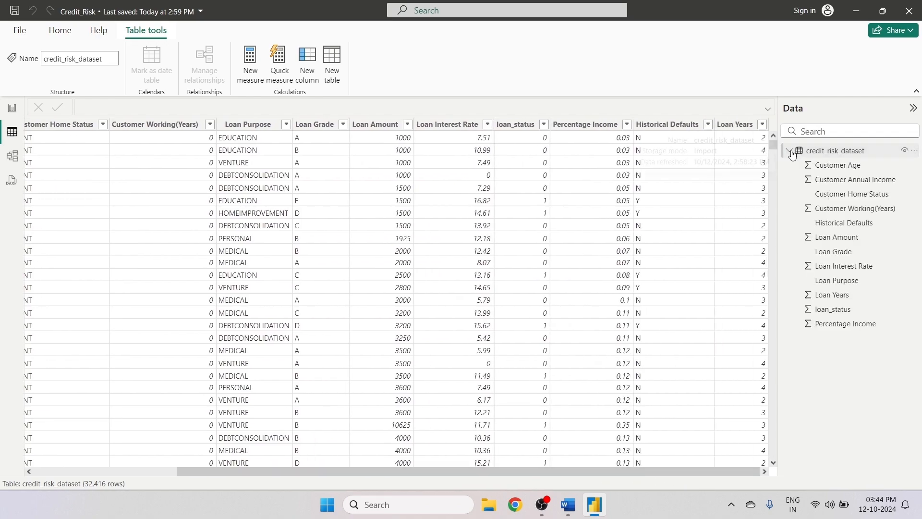
- Recheck the DAX calculations question in the Word document and return to Power BI Desktop
click(571, 510)
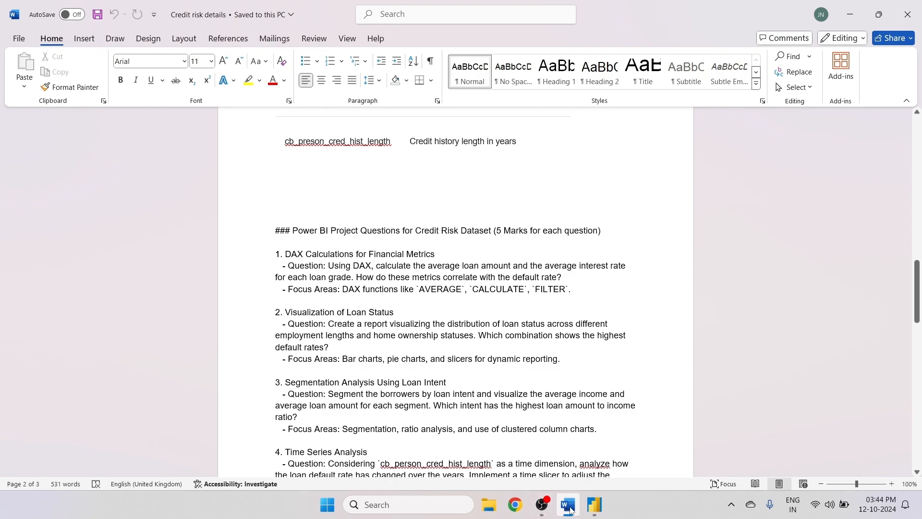
mouse_move(591, 510)
click(594, 506)
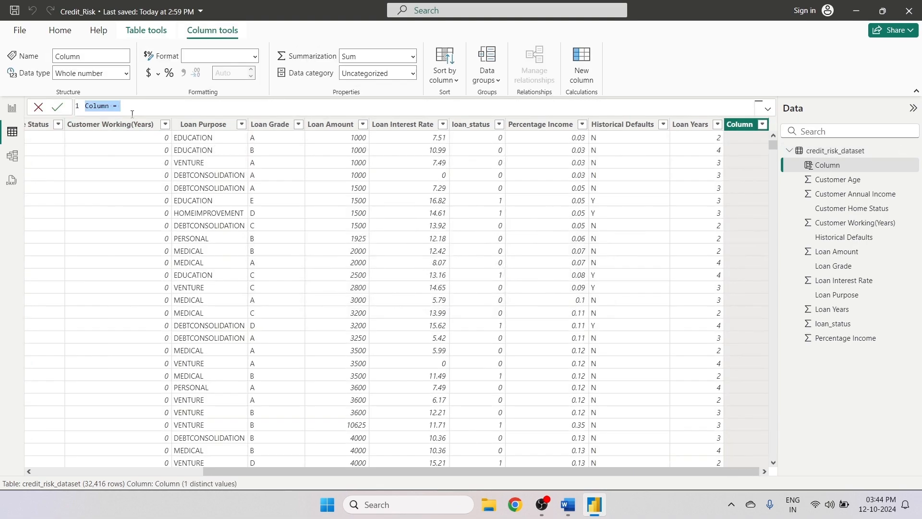
- Add a calculated column to credit_risk_dataset named "Average Loan Amount ByLoan Grade"
text(Average Loan Amount )
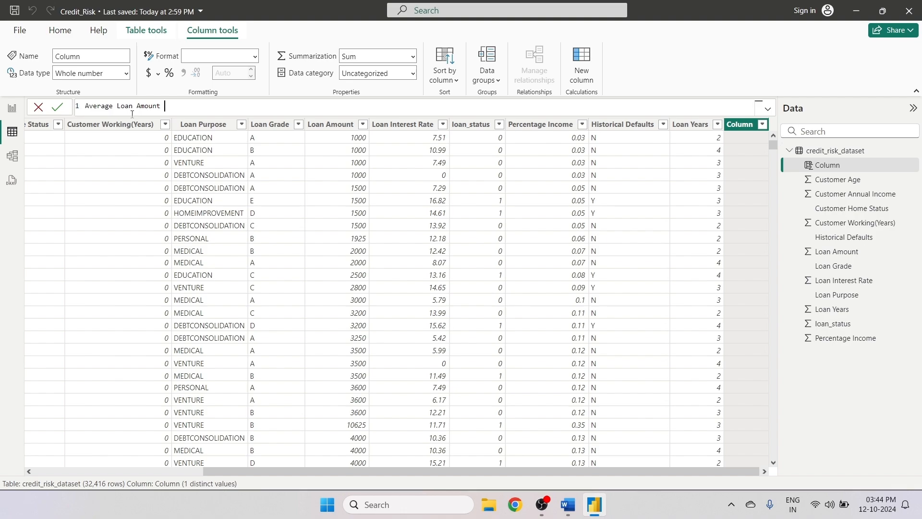
text(B)
text(ade)
key(BackSpace)
key(BackSpace)
key(BackSpace)
key(BackSpace)
key(BackSpace)
key(BackSpace)
text(Loan Grade)
- Begin the column's formula with CALCULATE, using AVERAGE(credit_risk_dataset[Loan Amount]) as its expression
text(= c)
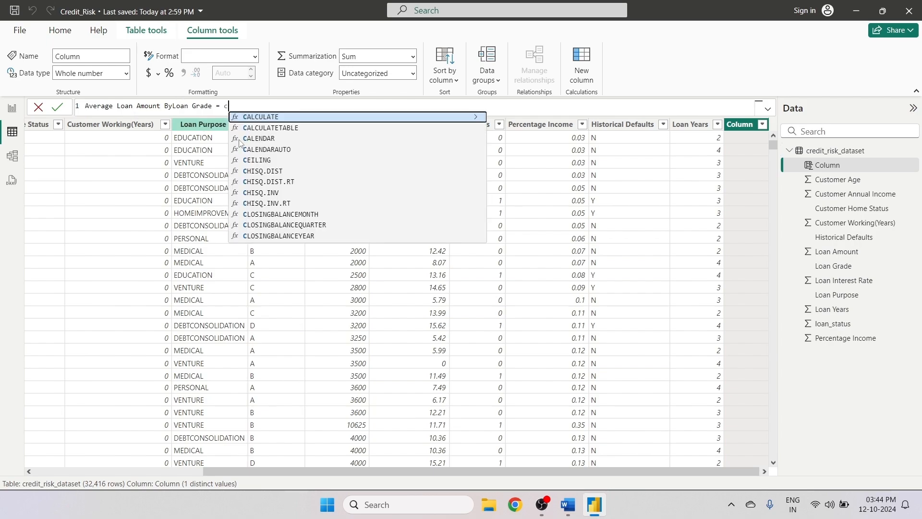
key(Tab)
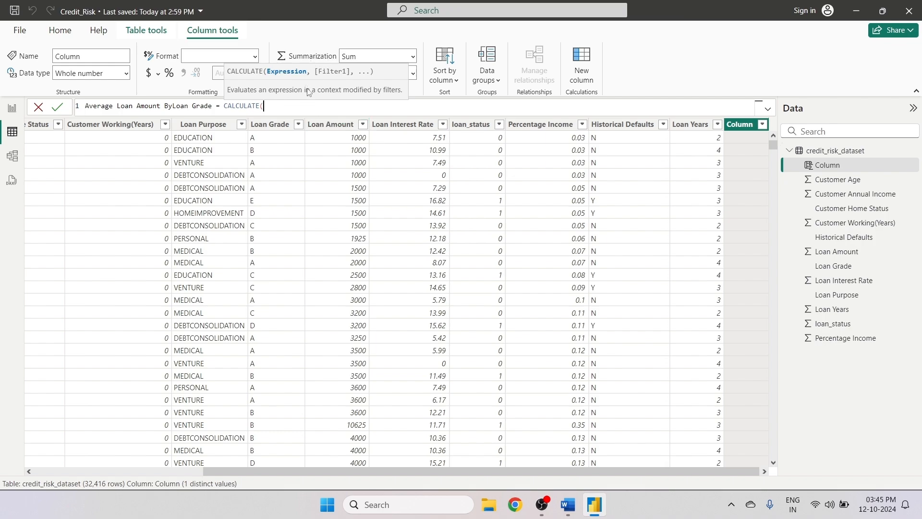
text(s)
key(BackSpace)
text(av)
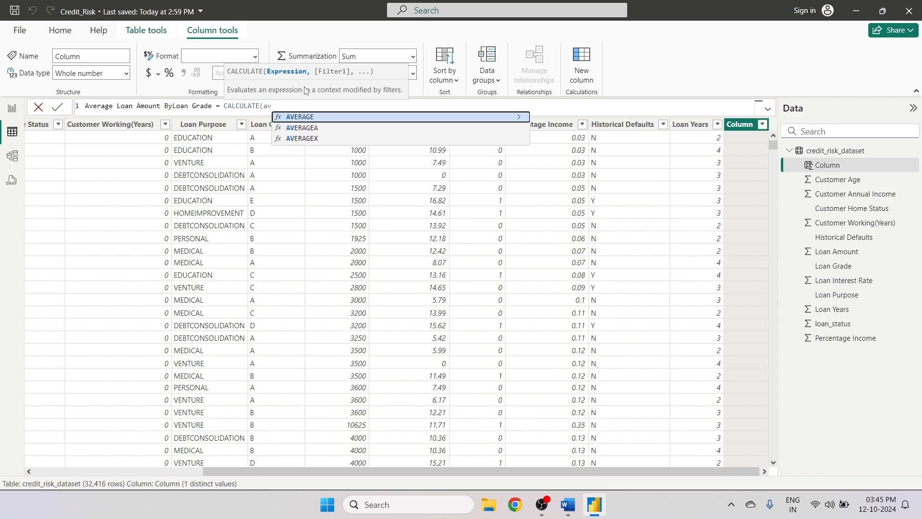
click(331, 119)
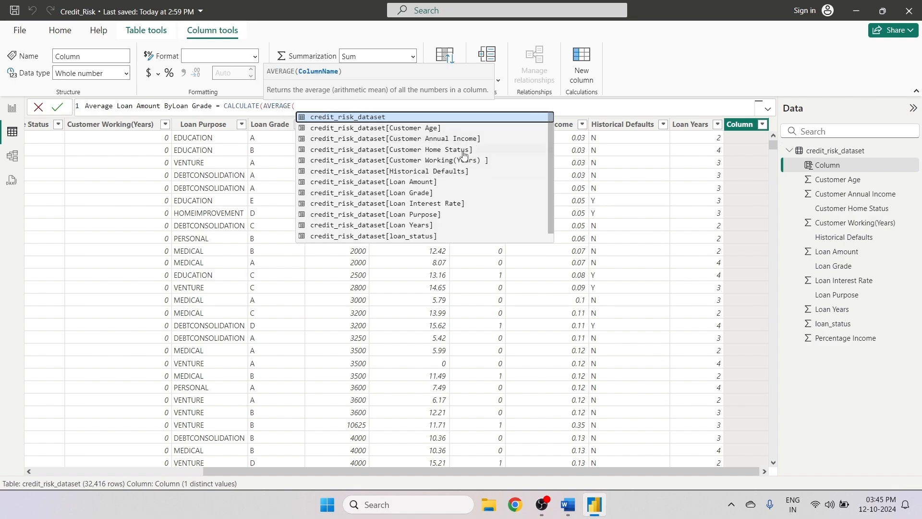
scroll(439, 202, down, 1)
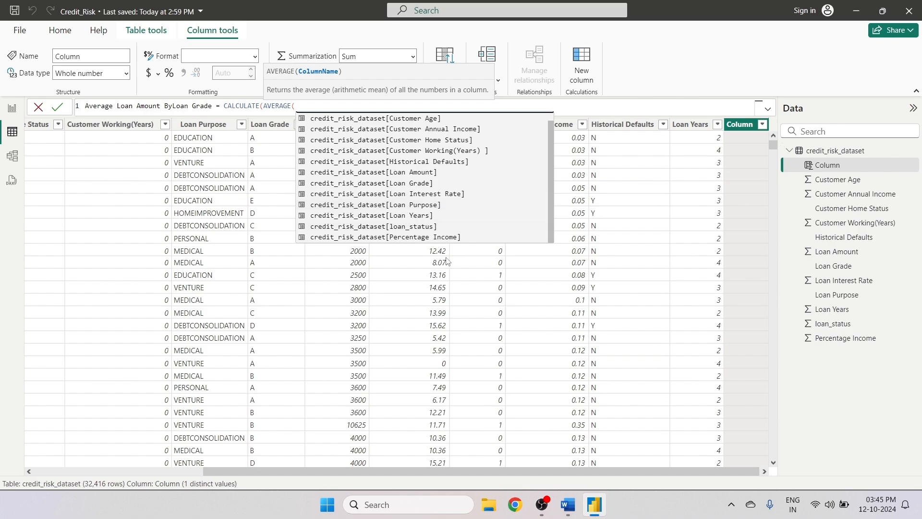
scroll(457, 238, up, 1)
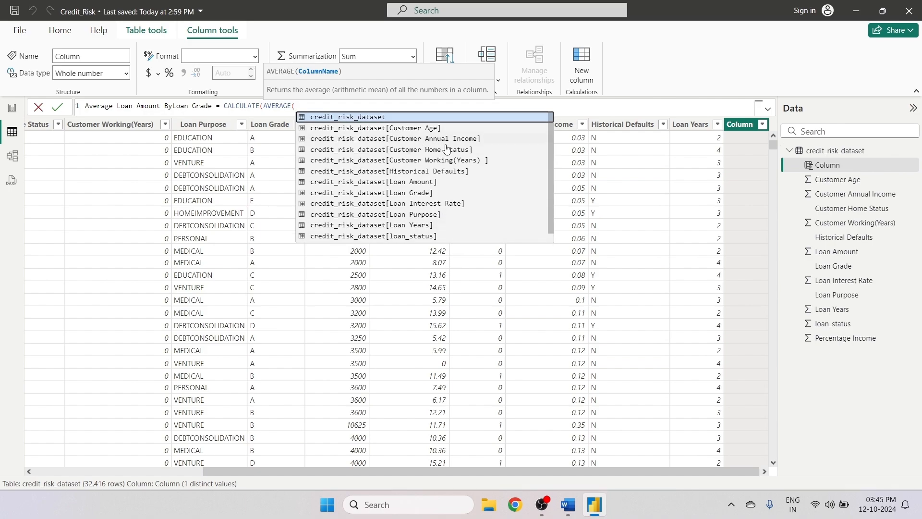
scroll(440, 194, down, 1)
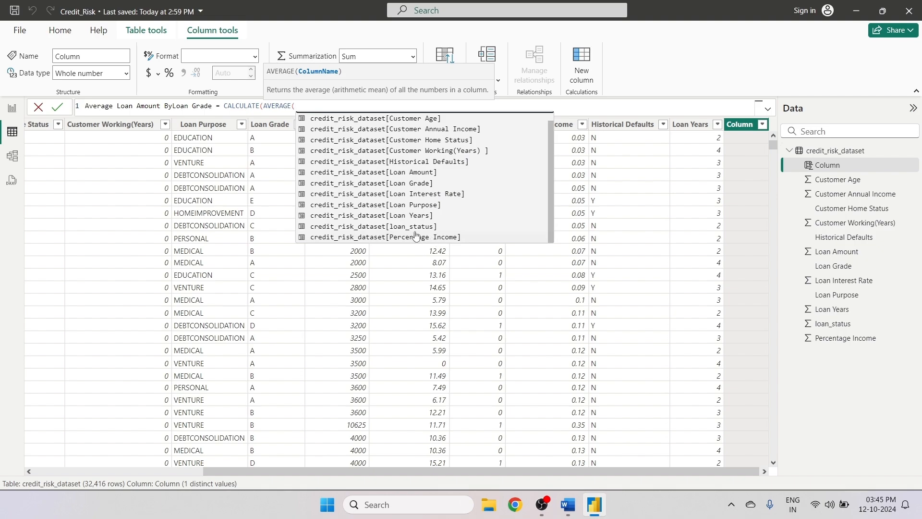
click(396, 172)
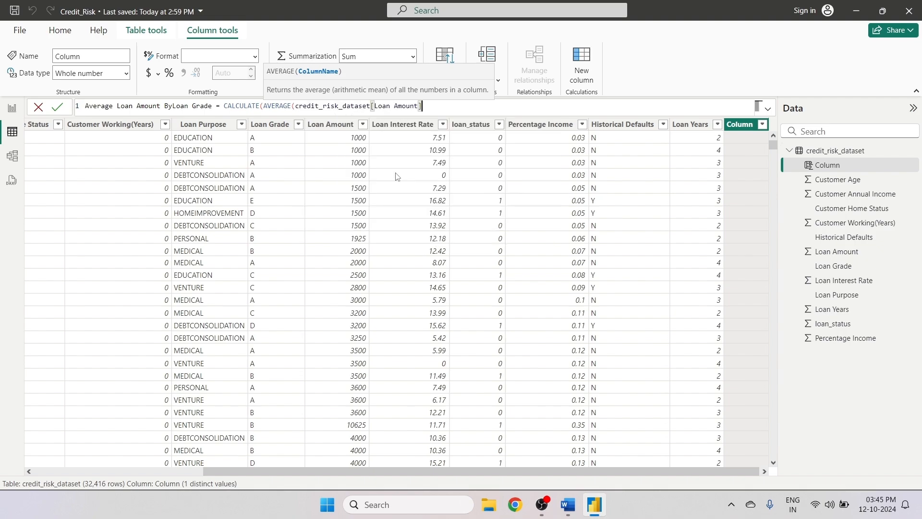
text())
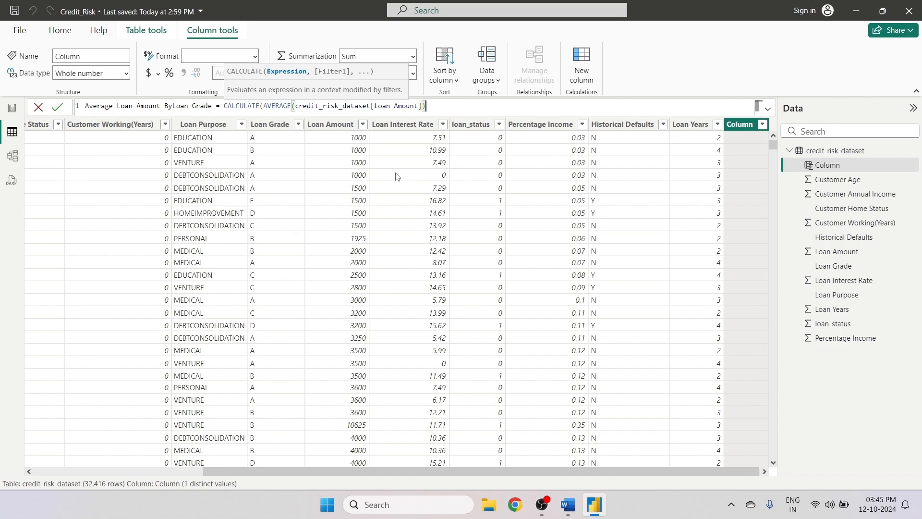
- Add a FILTER over the 'credit_risk_dataset' table as the CALCULATE filter argument in the average loan amount formula
text(,)
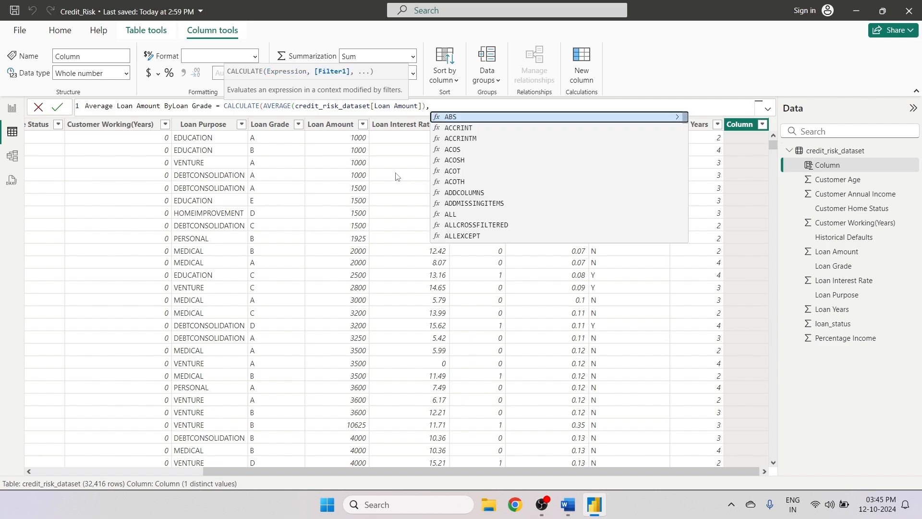
text(fi)
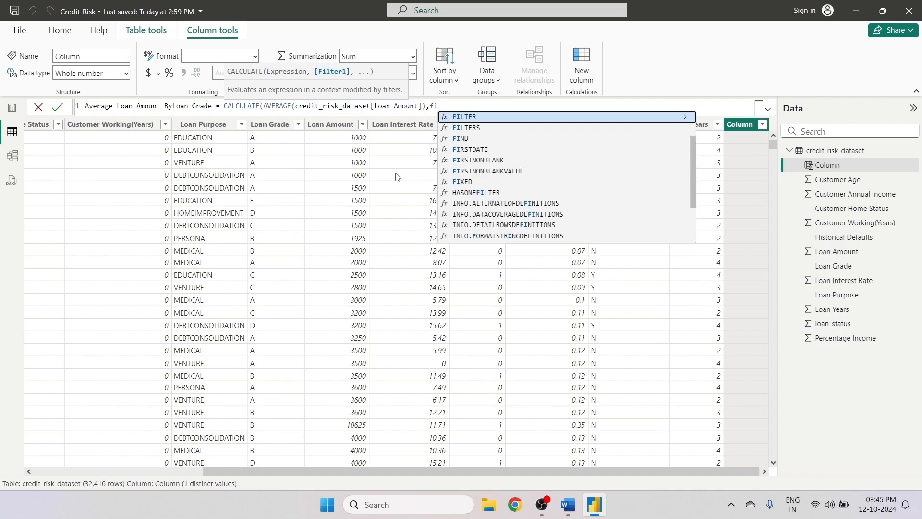
click(537, 119)
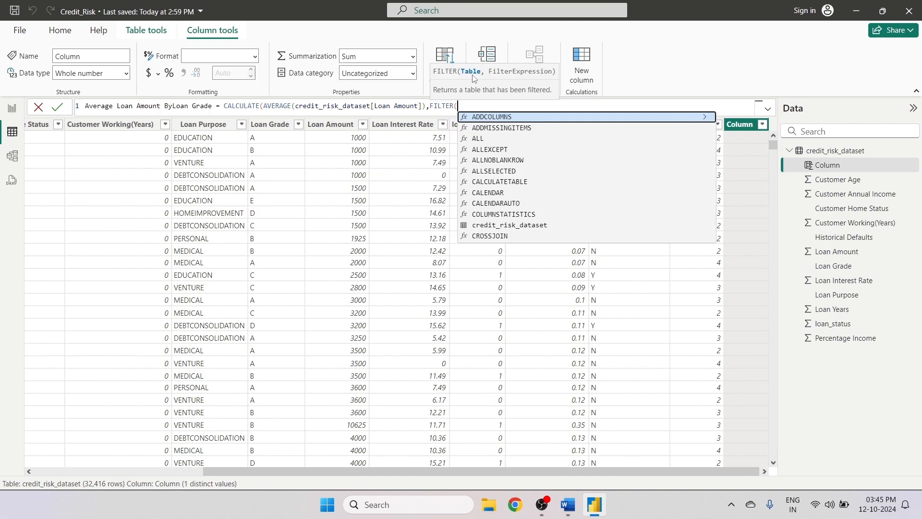
text('c)
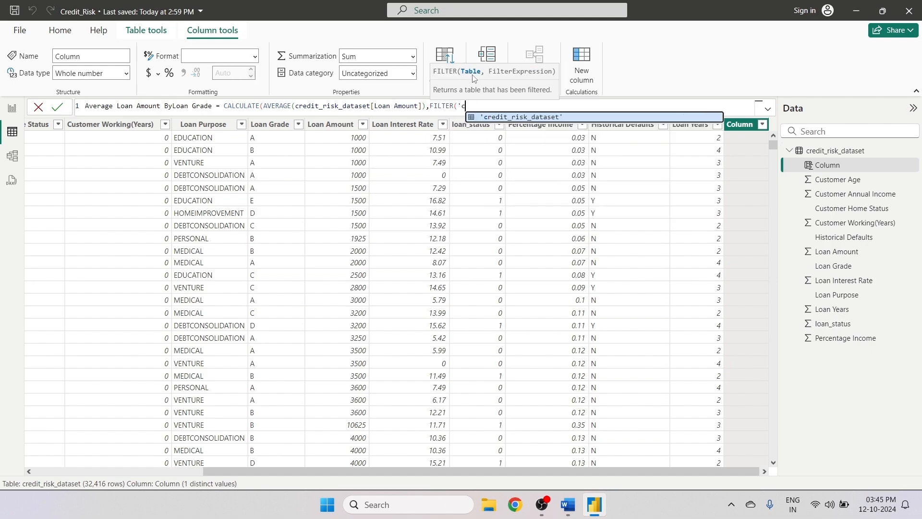
click(535, 119)
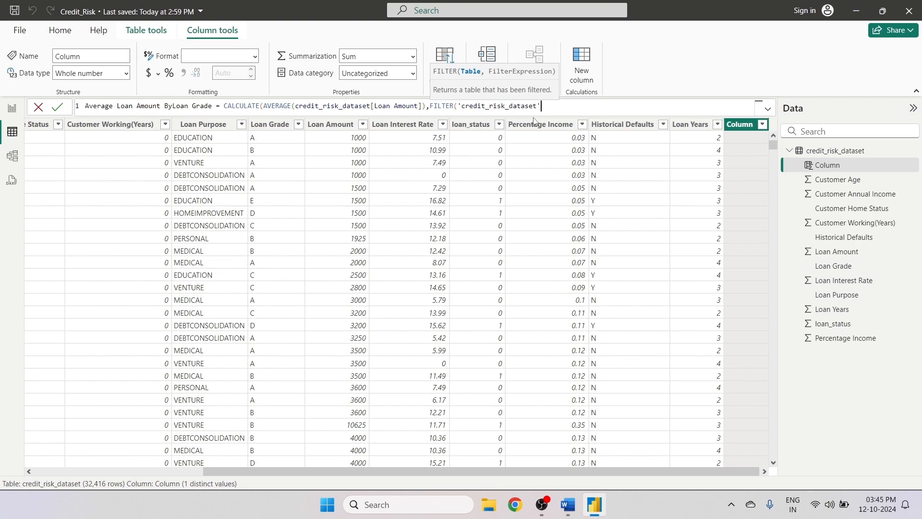
- Complete the filter with 'credit_risk_dataset'[Loan Grade]=EARLIER(credit_risk_dataset[Loan Grade]), close all parentheses and commit the column formula
text(,)
text(')
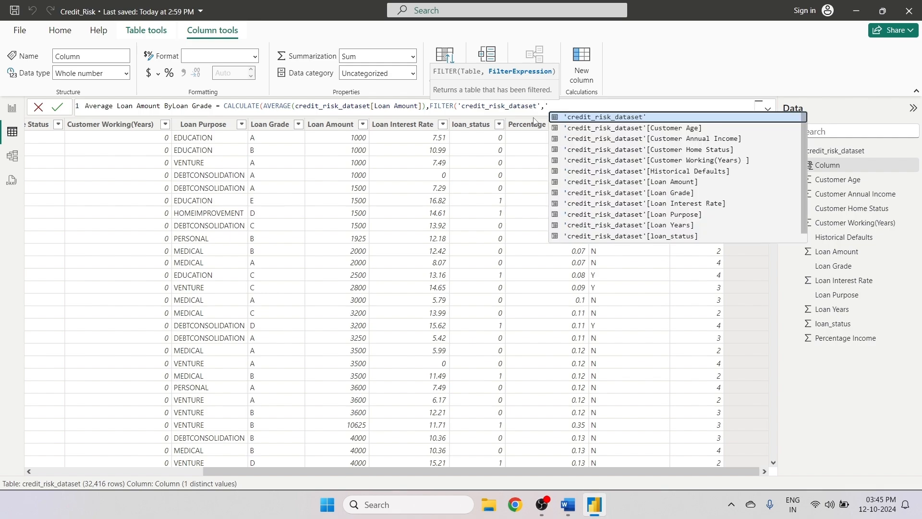
click(652, 193)
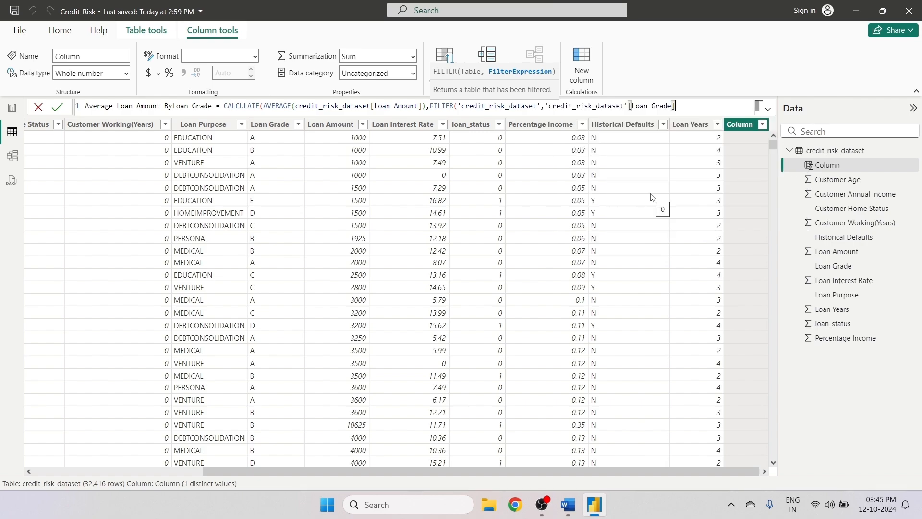
text(=ea)
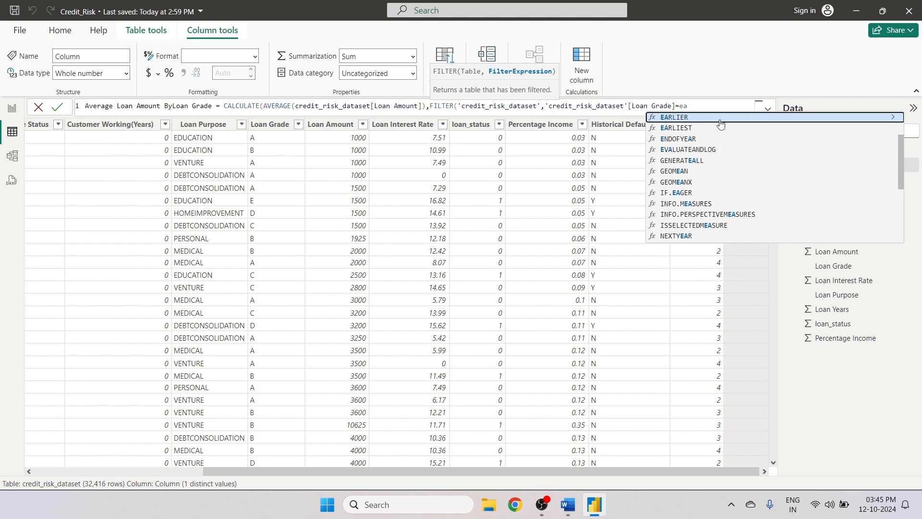
click(721, 122)
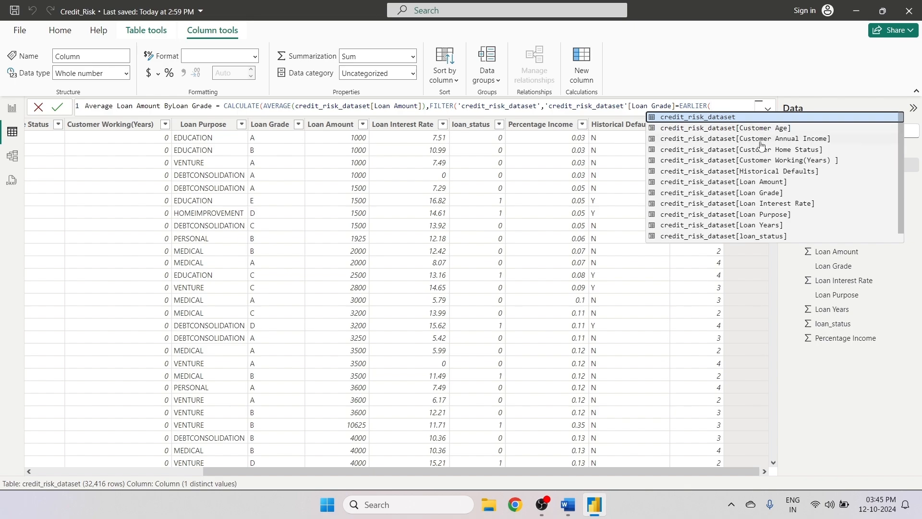
click(742, 193)
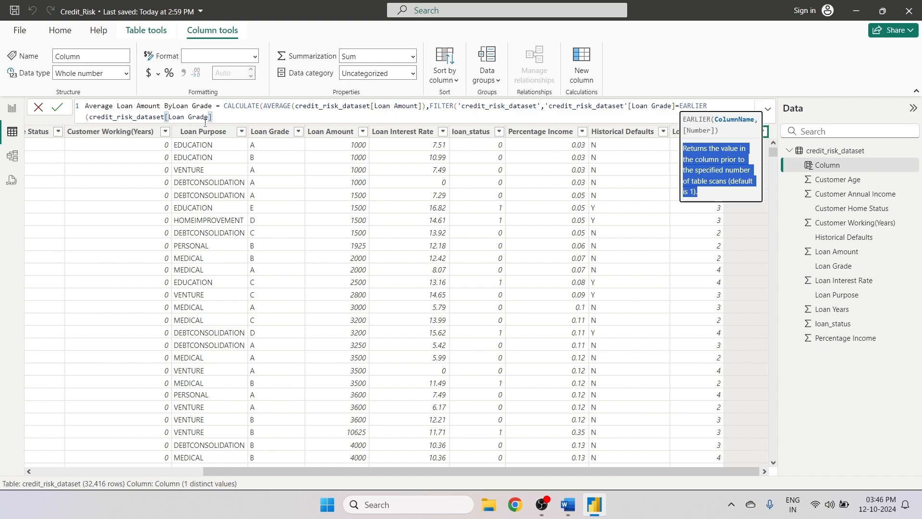
click(227, 118)
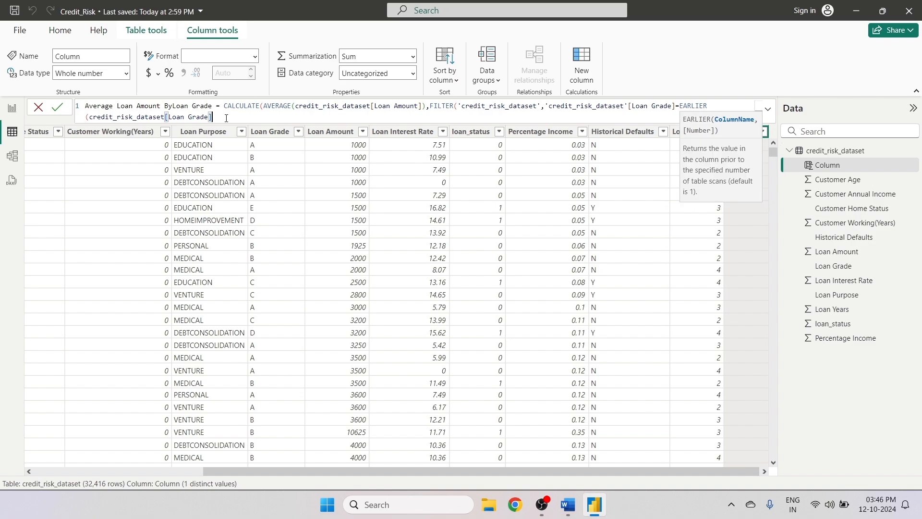
text()))
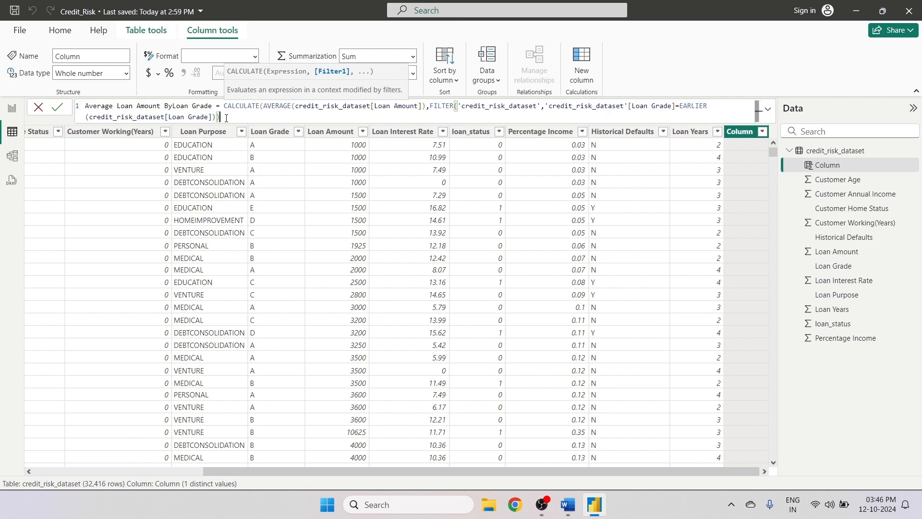
text())
key(Return)
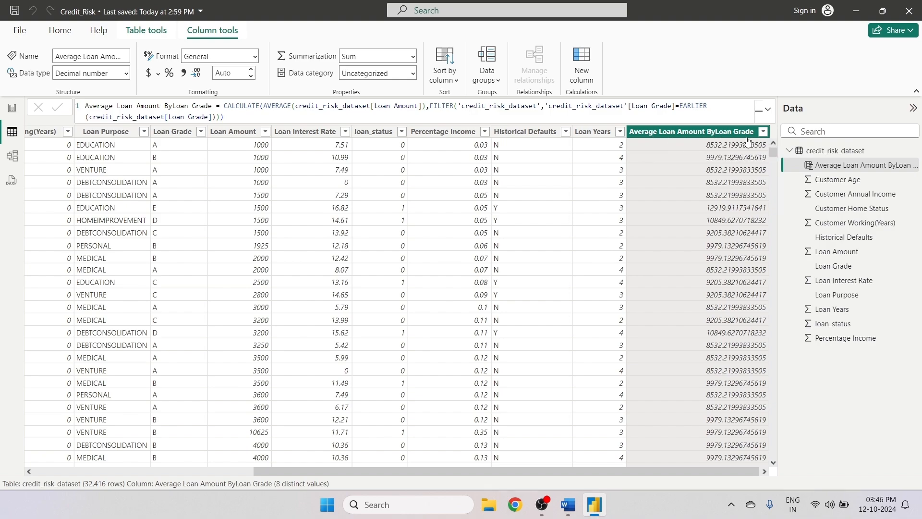
- Format the Average Loan Amount ByLoan Grade column to show 2 decimal places
click(251, 71)
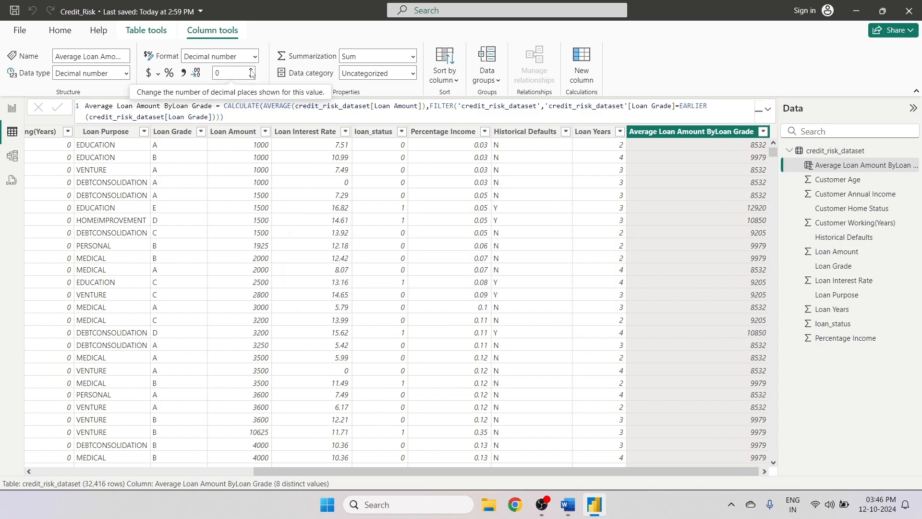
click(250, 70)
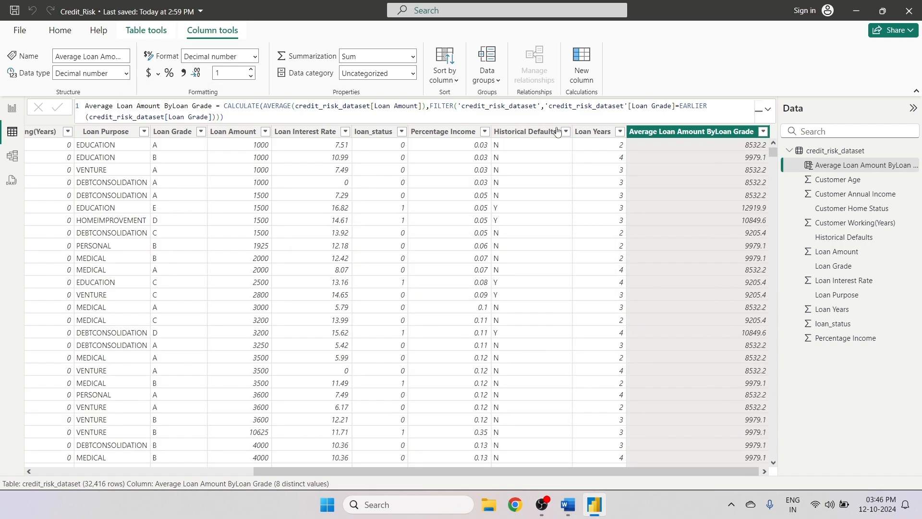
click(251, 70)
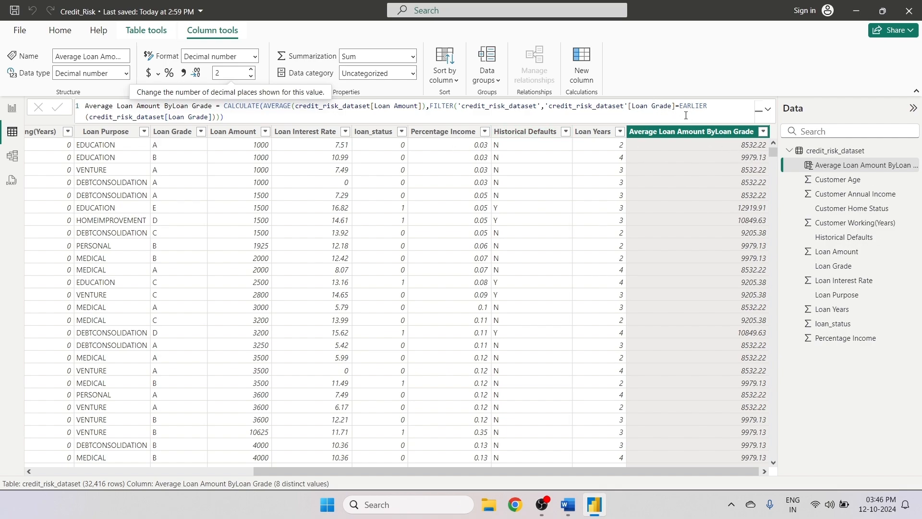
- Copy the complete Average Loan Amount ByLoan Grade formula into a new calculated column of credit_risk_dataset
click(676, 106)
text(=)
click(527, 117)
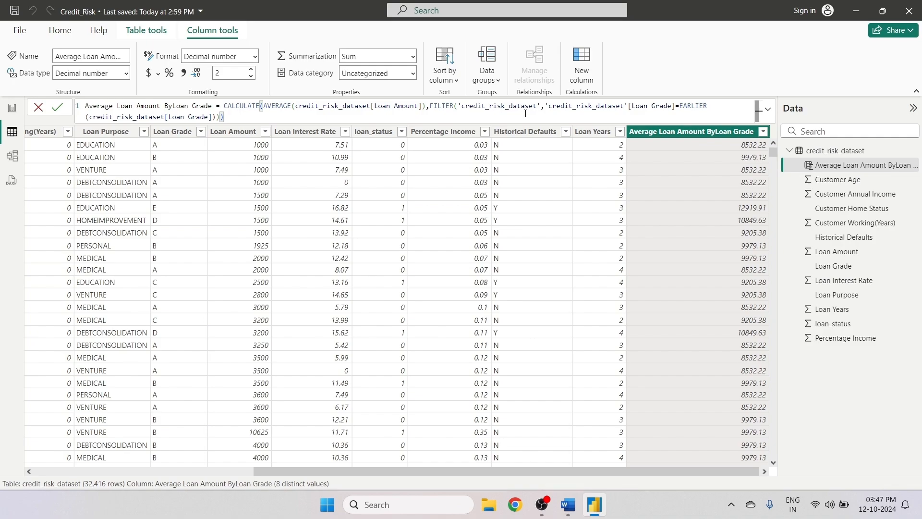
key(ctrl+a)
key(ctrl+c)
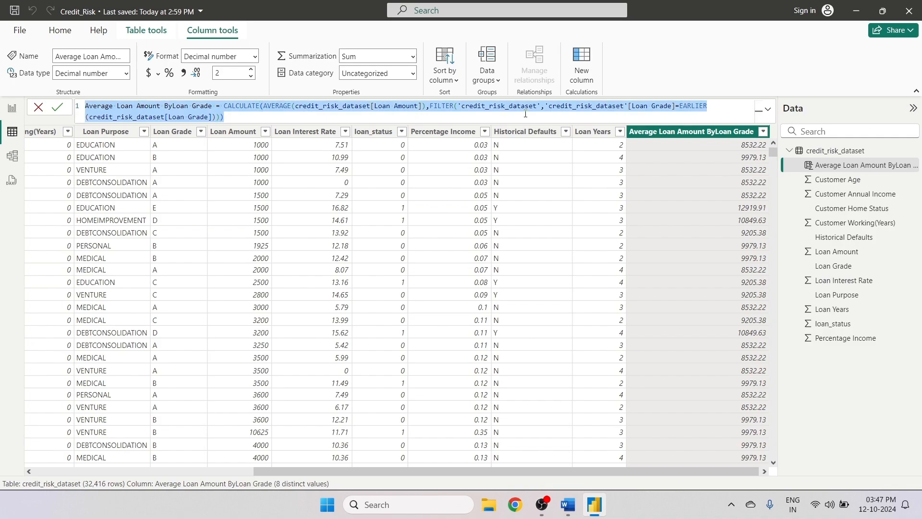
click(582, 67)
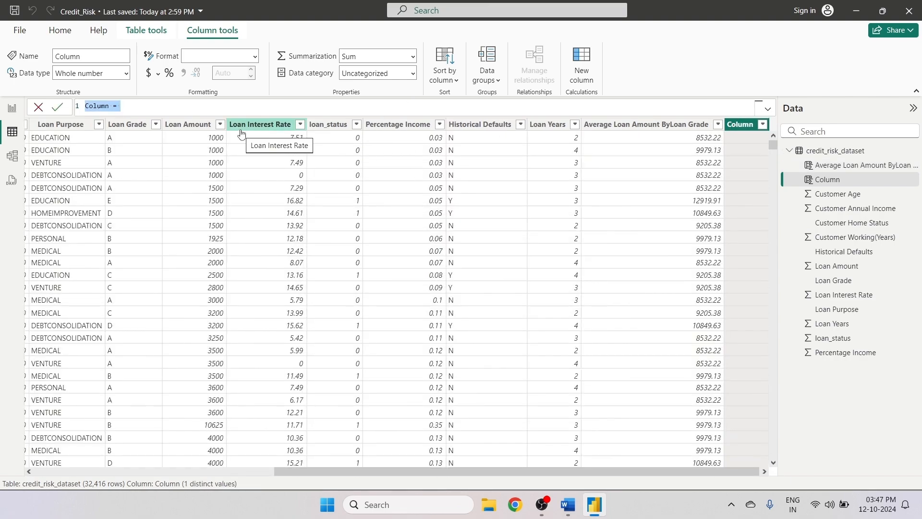
key(ctrl+v)
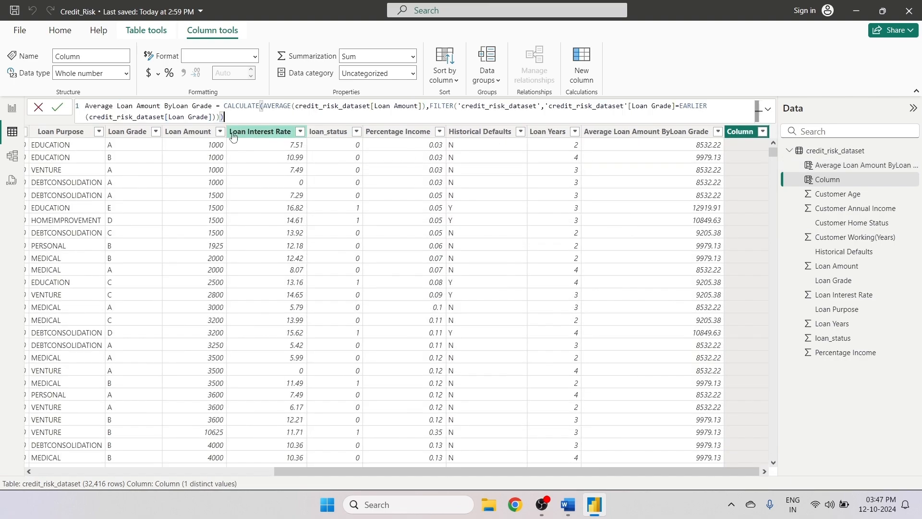
- Change the name in the copied formula to "Average Loan Intrest Rate ByLoan Grade", checking the project question in the Word document
double_click(150, 105)
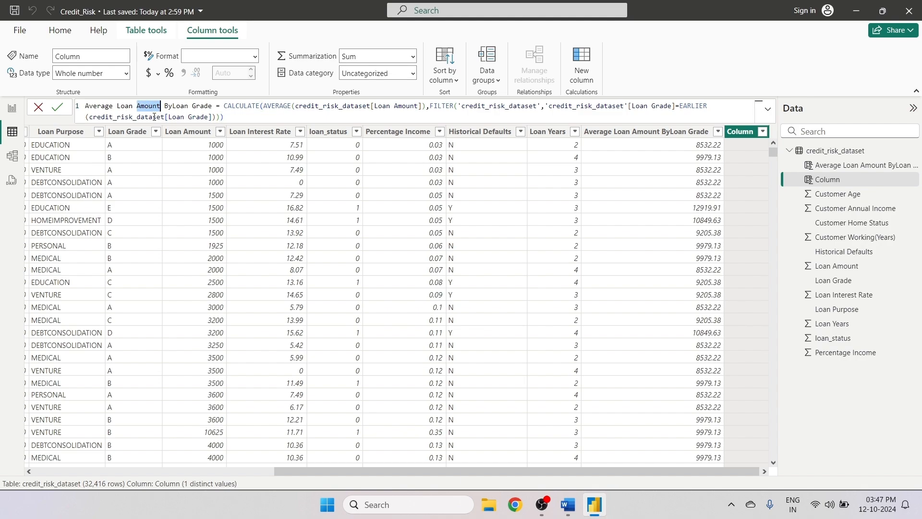
click(568, 505)
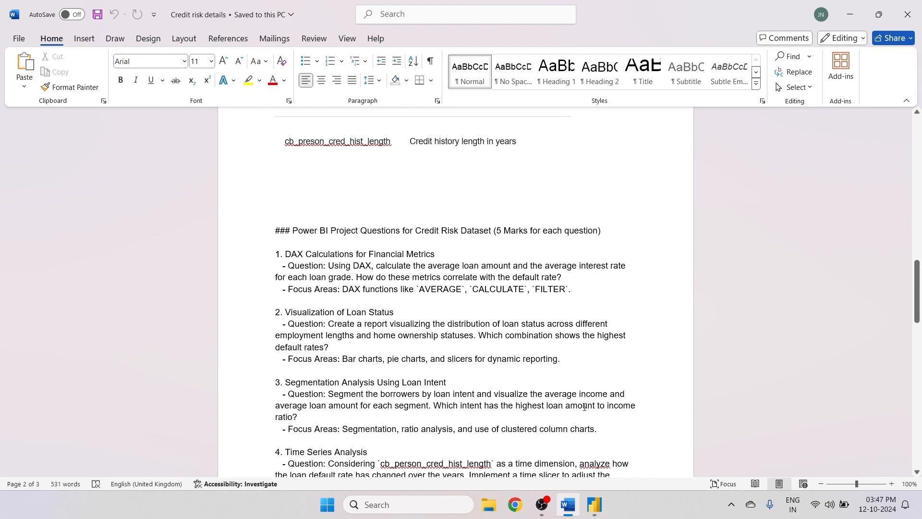
click(594, 504)
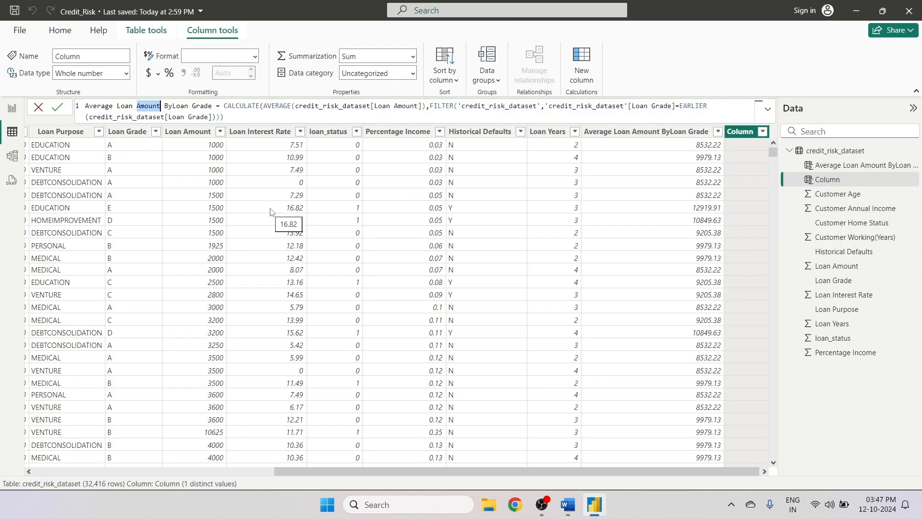
text(Intere)
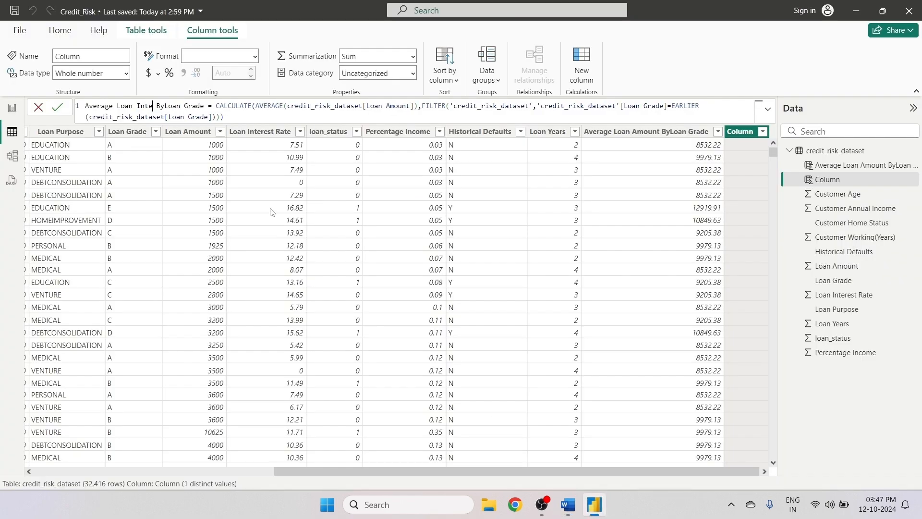
key(BackSpace)
key(BackSpace)
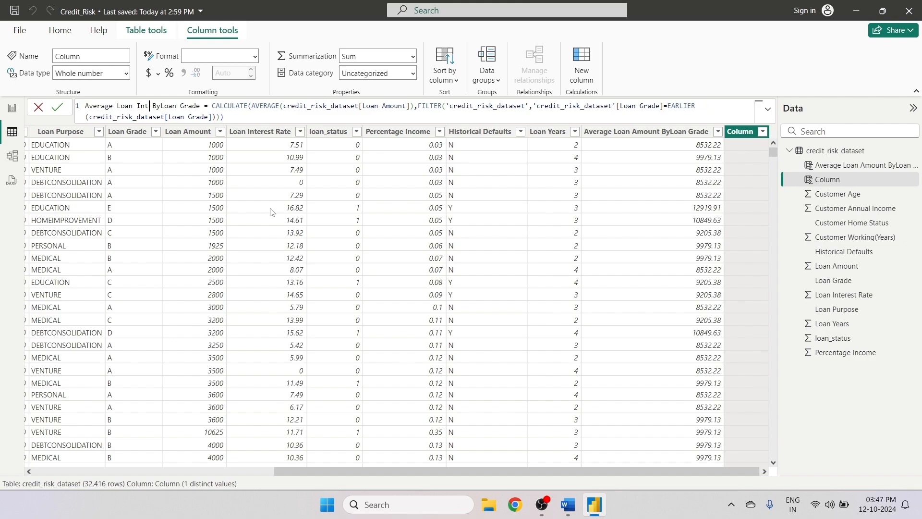
text(rest)
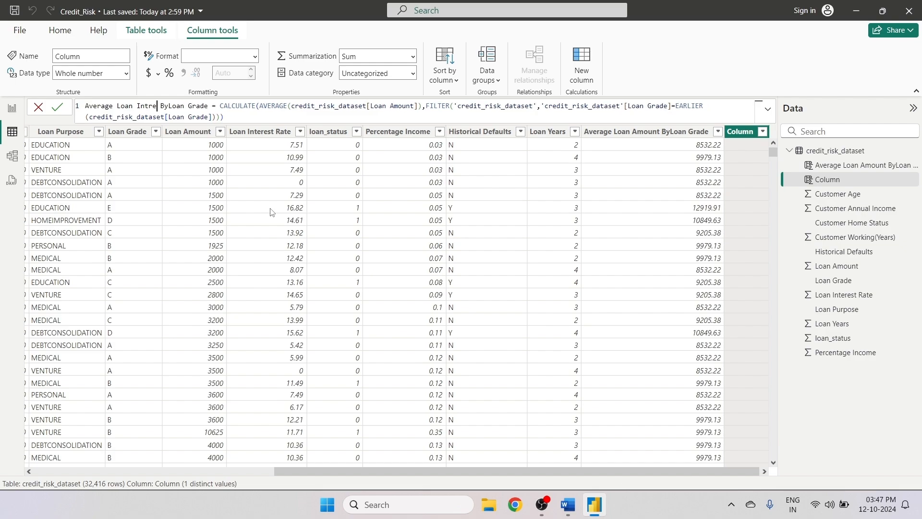
text( Rate)
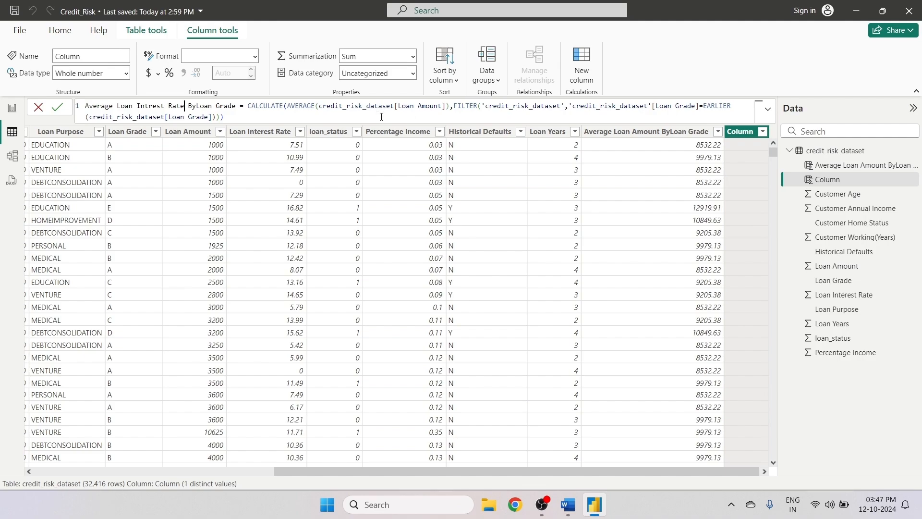
- Replace Loan Amount with credit_risk_dataset[Loan Interest Rate] inside the new column's AVERAGE and commit the formula
click(446, 106)
key(BackSpace)
key(BackSpace)
key(BackSpace)
key(BackSpace)
key(BackSpace)
key(BackSpace)
key(BackSpace)
key(BackSpace)
key(BackSpace)
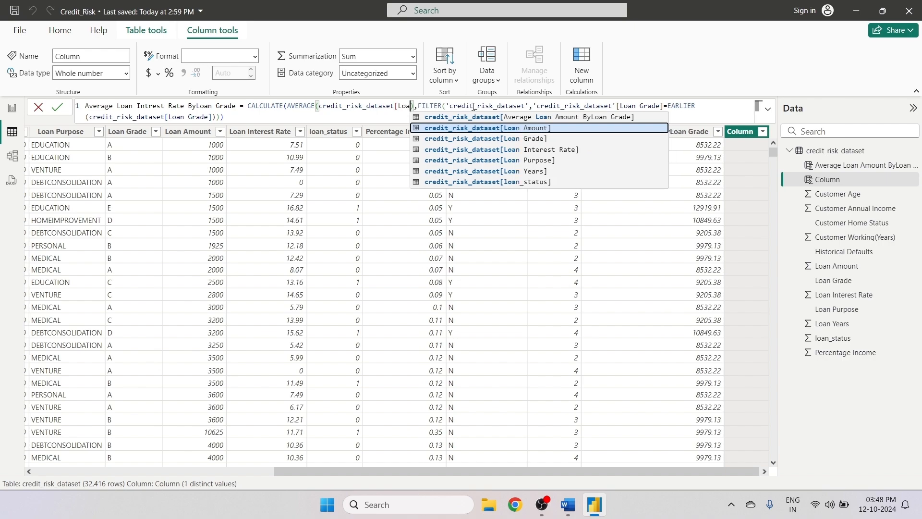
click(557, 151)
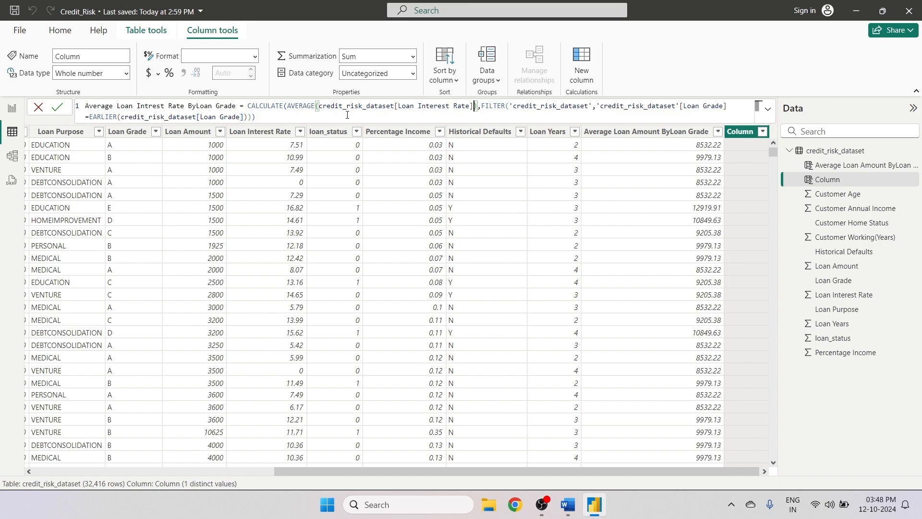
click(274, 118)
key(Return)
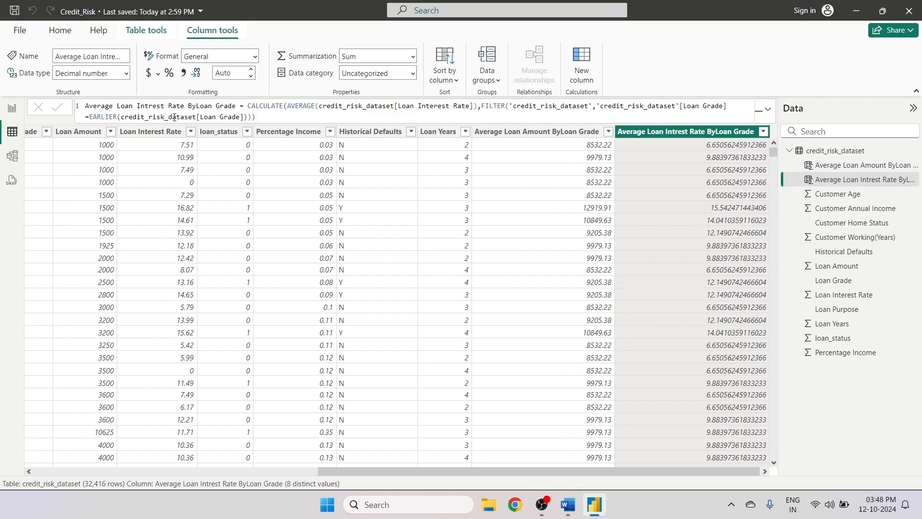
- Shorten the interest rate column's name in its formula to "Average Intrest Rate ByLoan Grade" and commit it
click(134, 108)
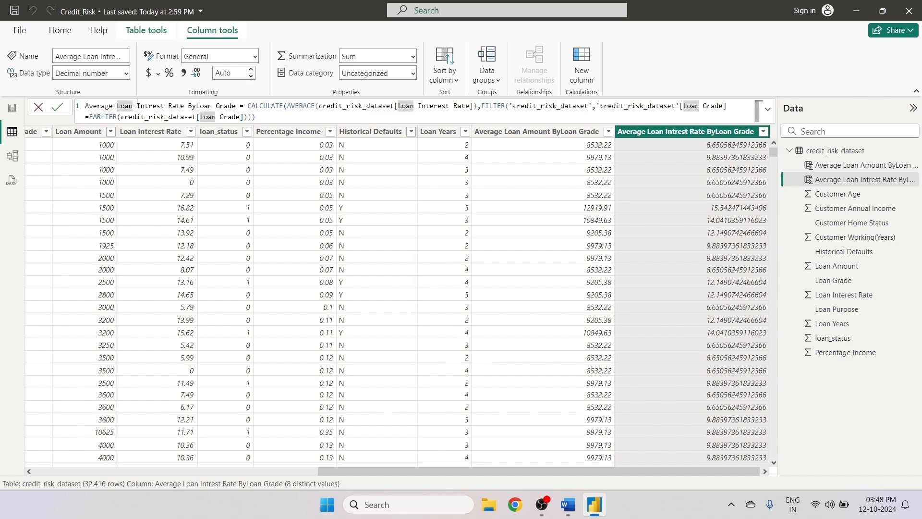
drag(137, 106, 166, 105)
key(Left)
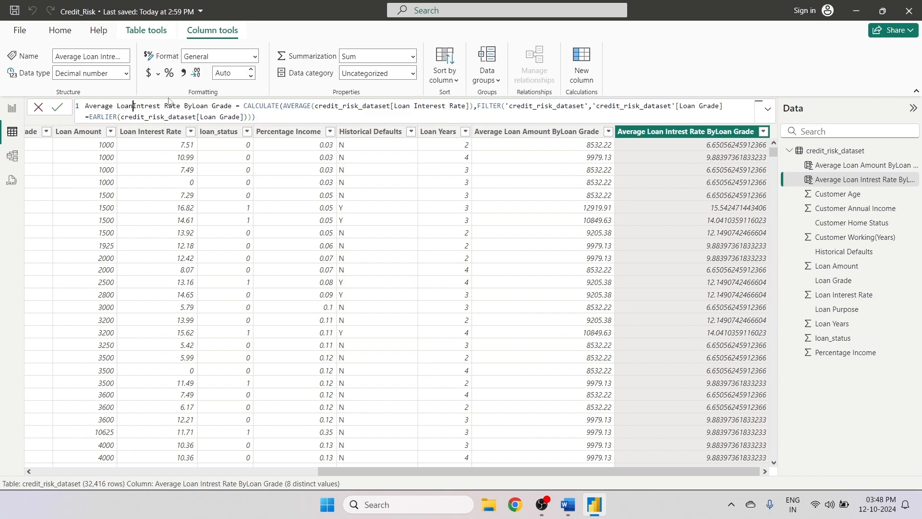
key(BackSpace)
key(BackSpace)
key(BackSpace)
key(BackSpace)
key(BackSpace)
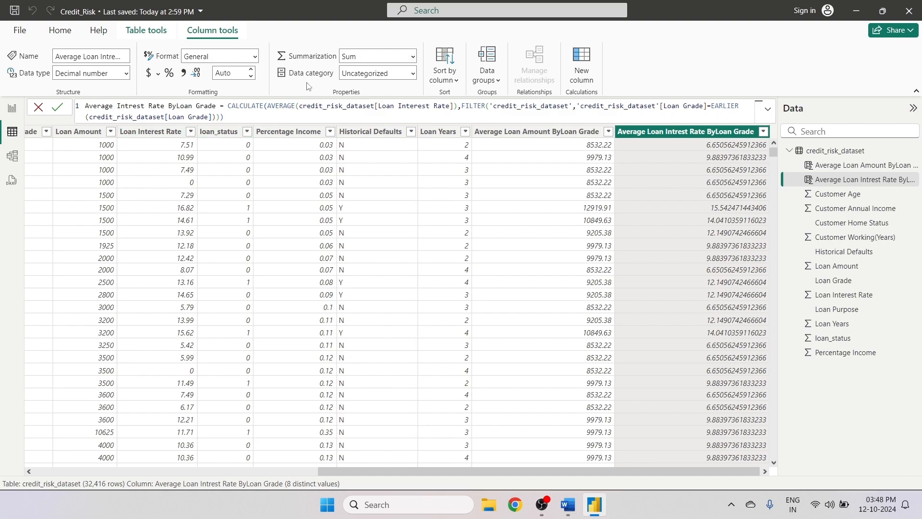
key(Return)
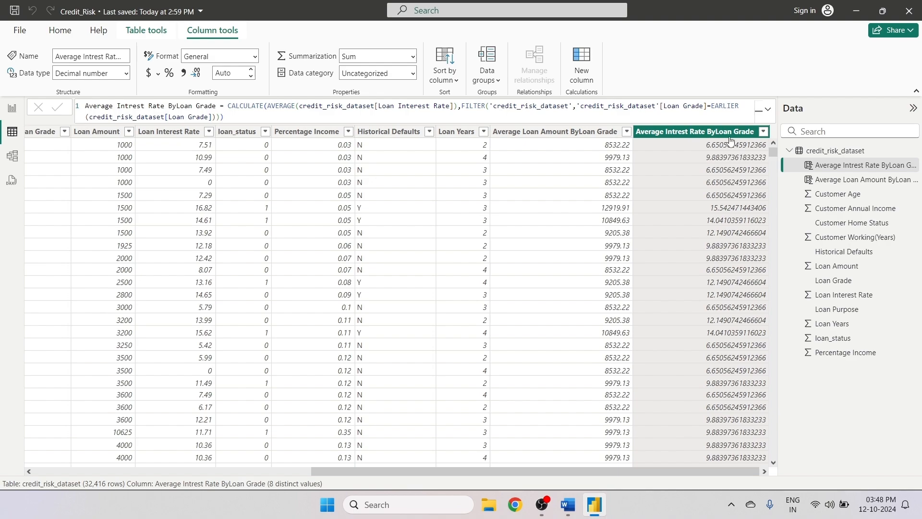
- Copy the complete Average Intrest Rate ByLoan Grade formula into a new calculated column of credit_risk_dataset
click(286, 114)
key(ctrl+a)
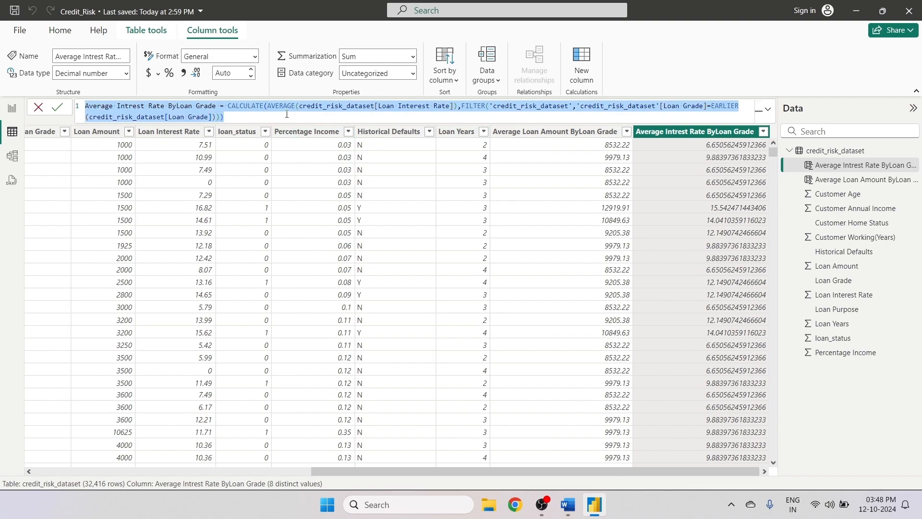
click(581, 63)
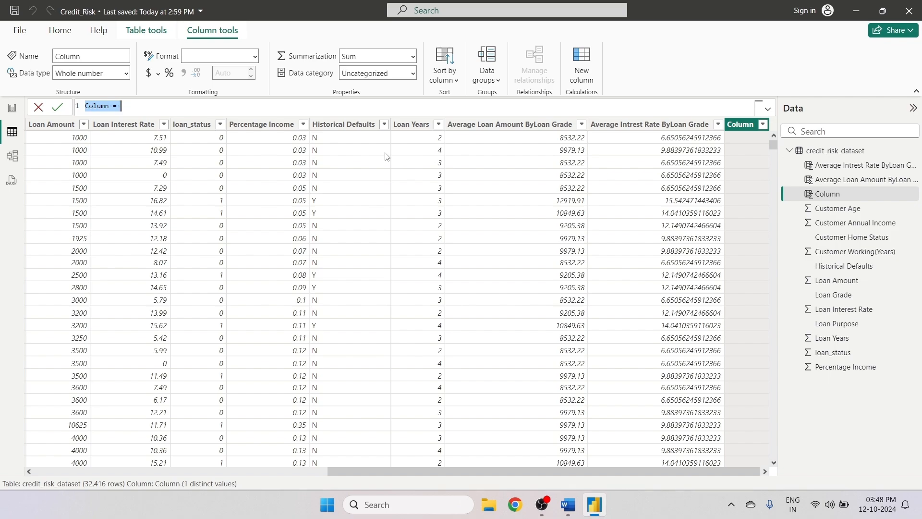
key(ctrl+v)
- Change the name in the copied formula to "Average Default Rate ByLoan Grade", checking the first project question in the Word document
click(568, 504)
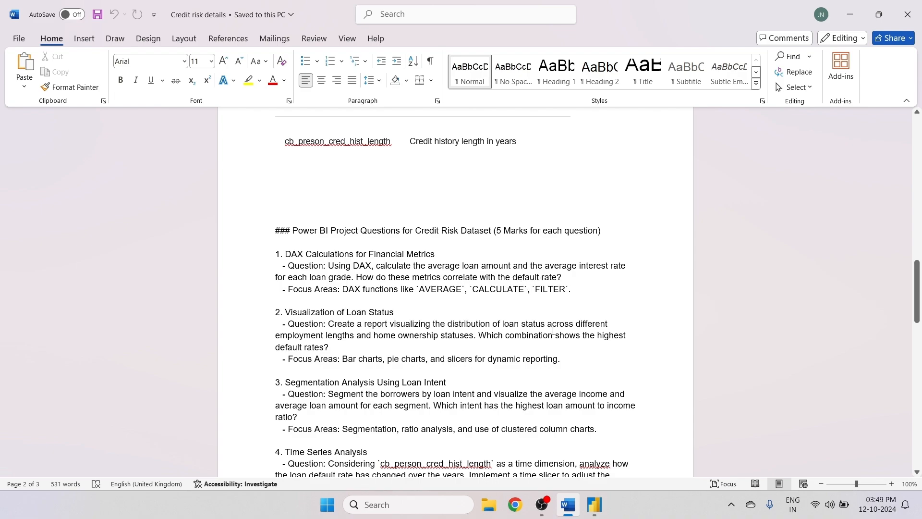
click(595, 504)
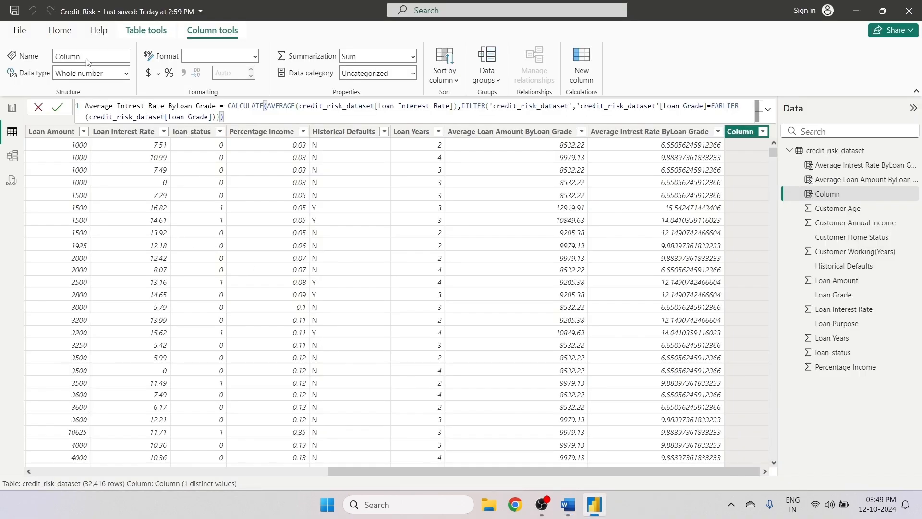
click(567, 504)
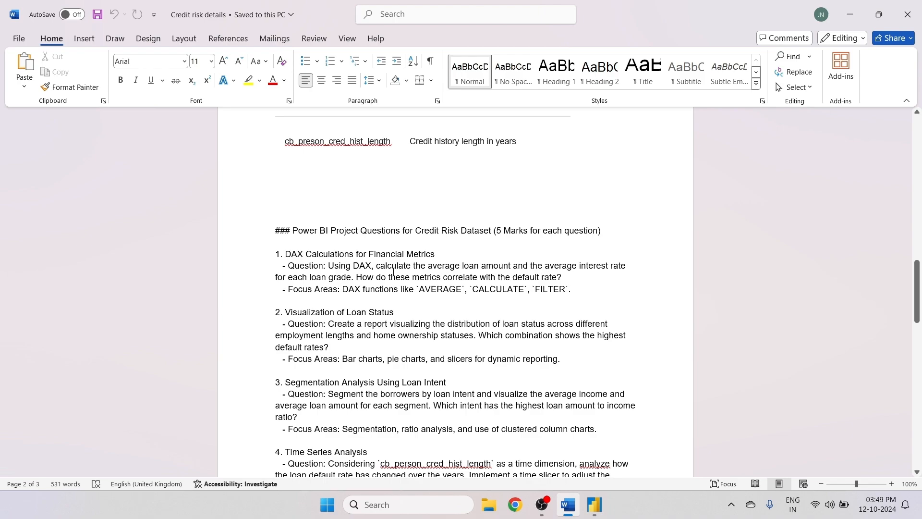
click(595, 504)
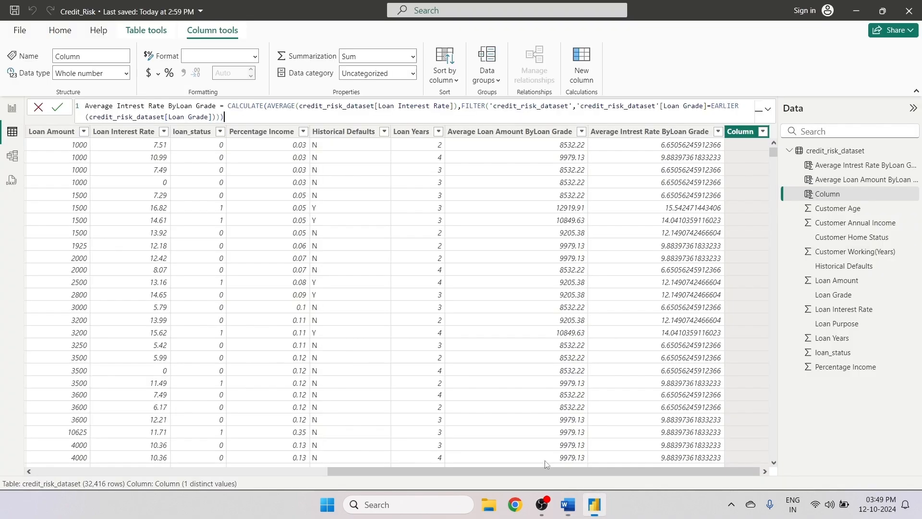
double_click(125, 107)
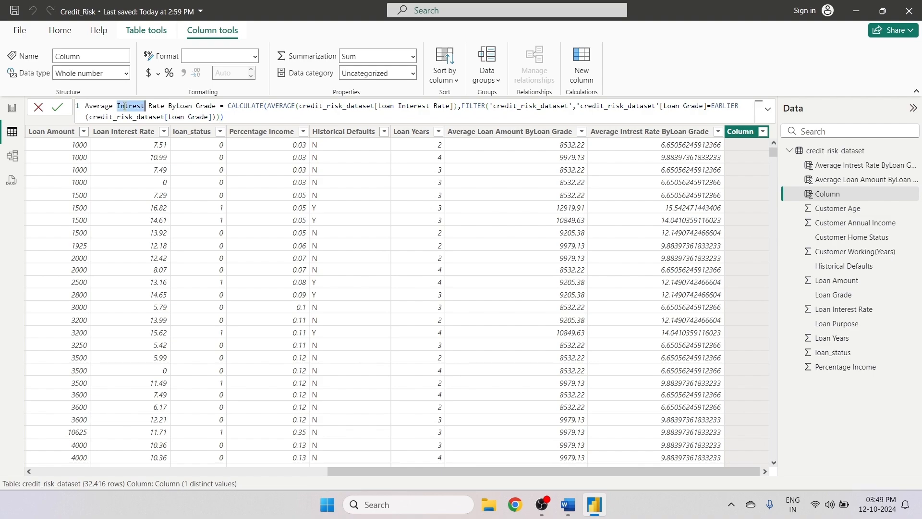
text(De)
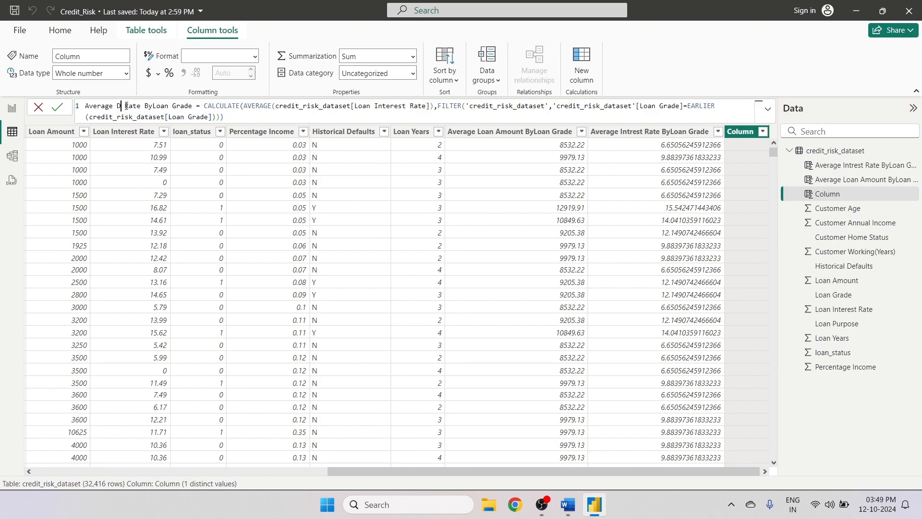
text(f)
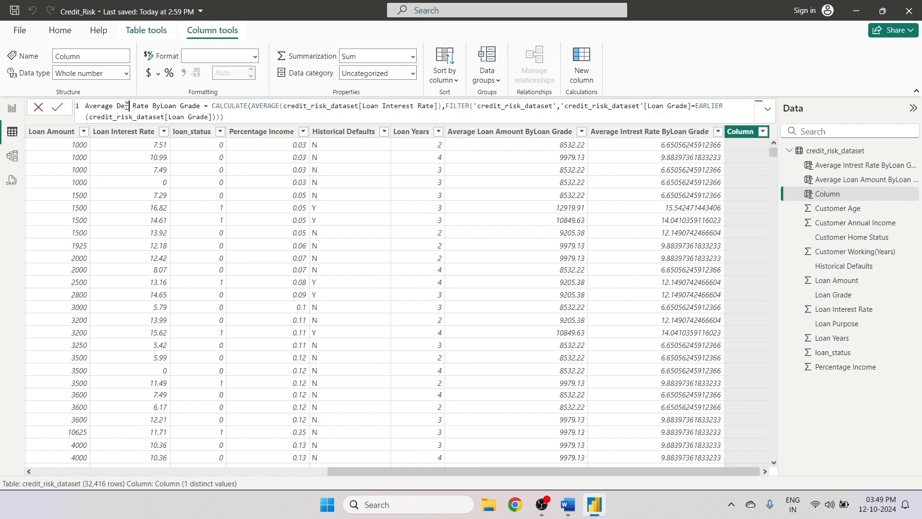
text(ault)
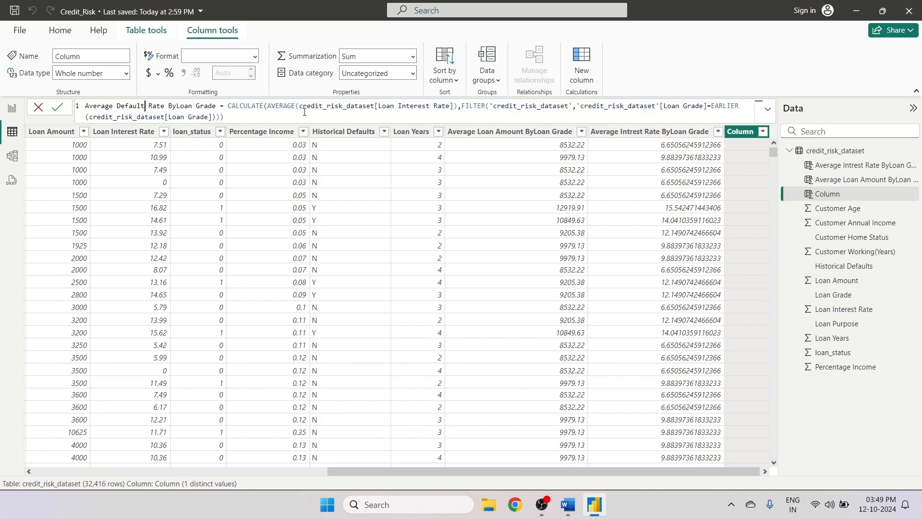
- Replace Loan Interest Rate with credit_risk_dataset[loan_status] inside the default rate column's AVERAGE and commit the formula
click(454, 106)
key(BackSpace)
key(BackSpace)
key(BackSpace)
key(BackSpace)
key(BackSpace)
key(BackSpace)
key(BackSpace)
key(BackSpace)
key(BackSpace)
key(BackSpace)
key(BackSpace)
key(BackSpace)
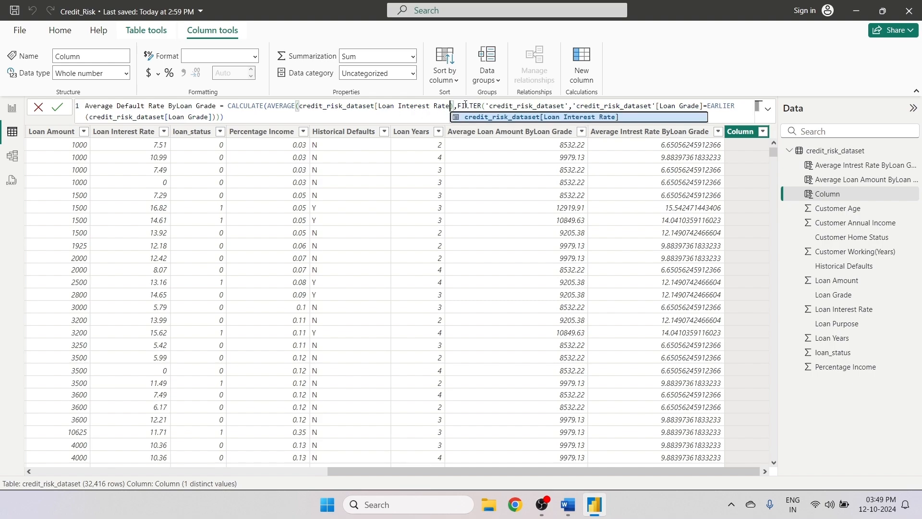
key(BackSpace)
key(BackSpace)
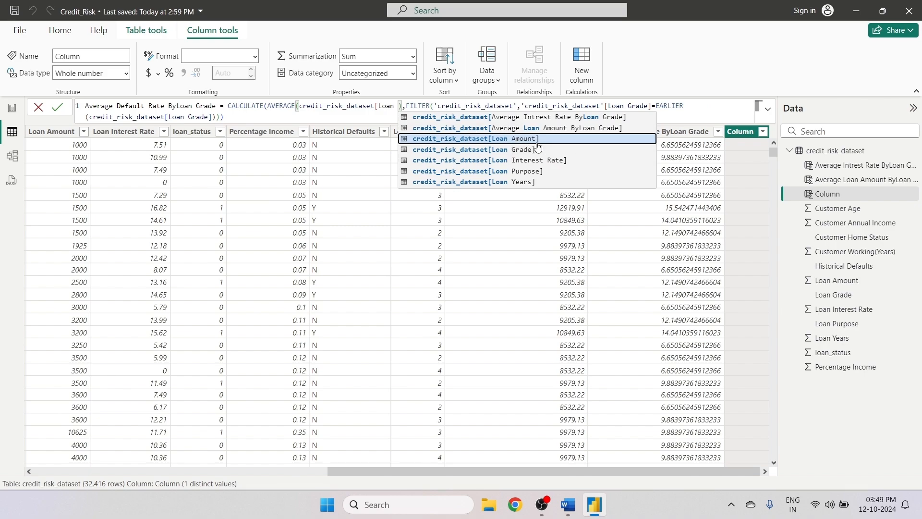
key(BackSpace)
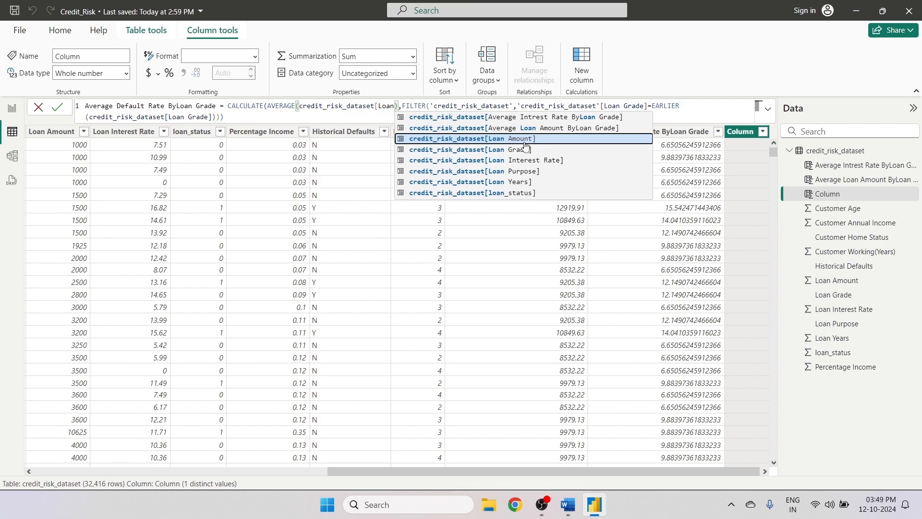
click(515, 193)
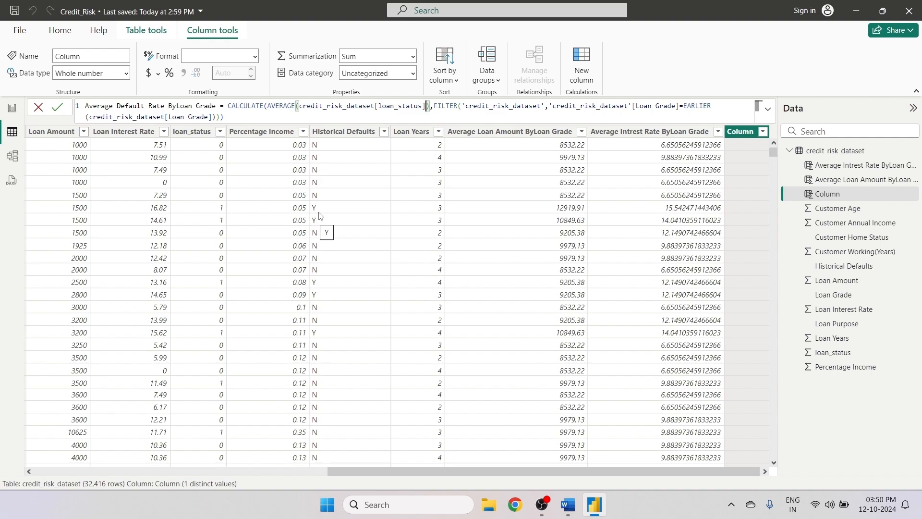
click(232, 117)
key(Return)
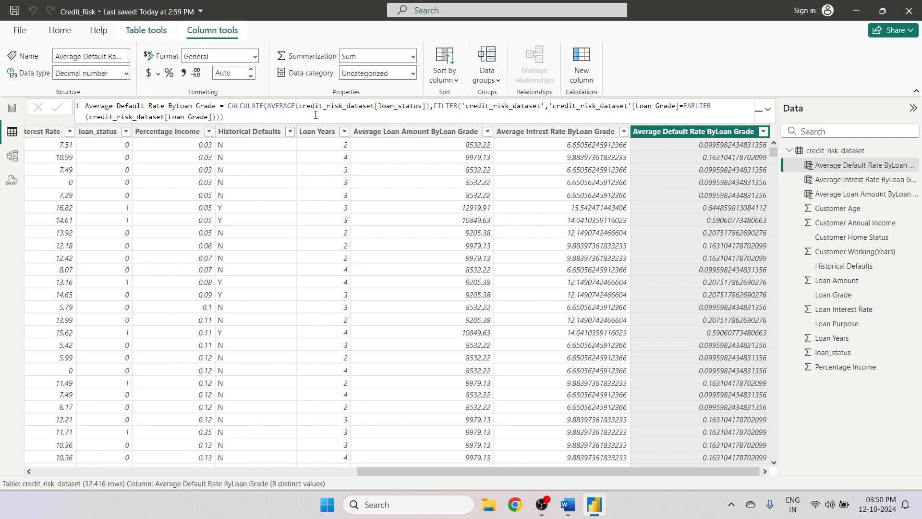
- Set the Average Intrest Rate ByLoan Grade and Average Default Rate ByLoan Grade columns to 2 decimal places
click(534, 134)
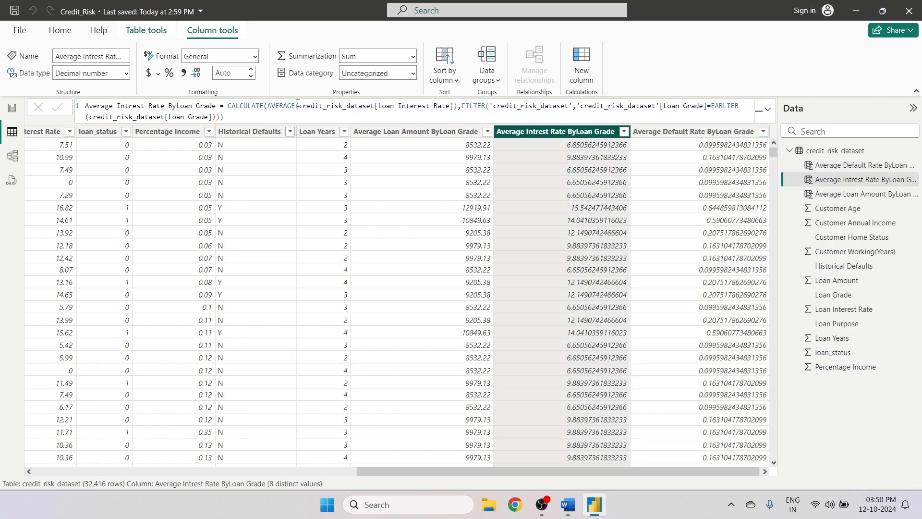
click(228, 72)
text(2)
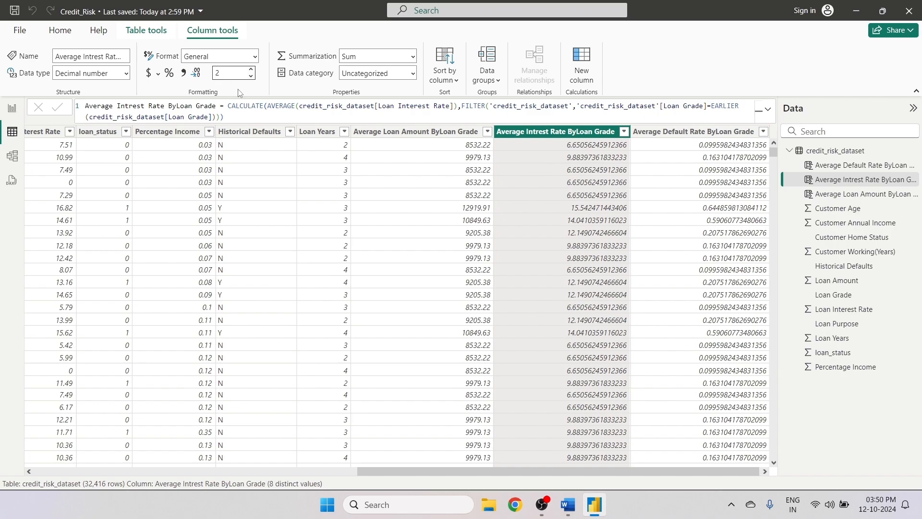
click(658, 132)
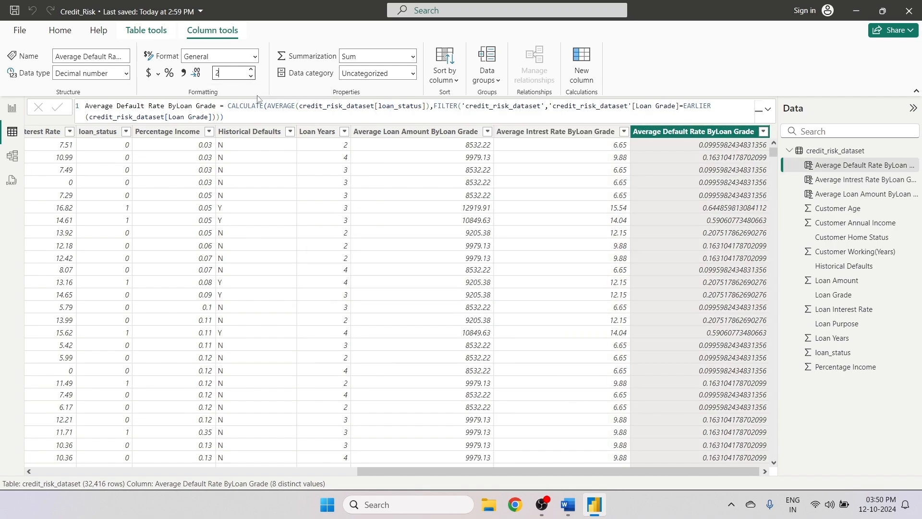
click(693, 167)
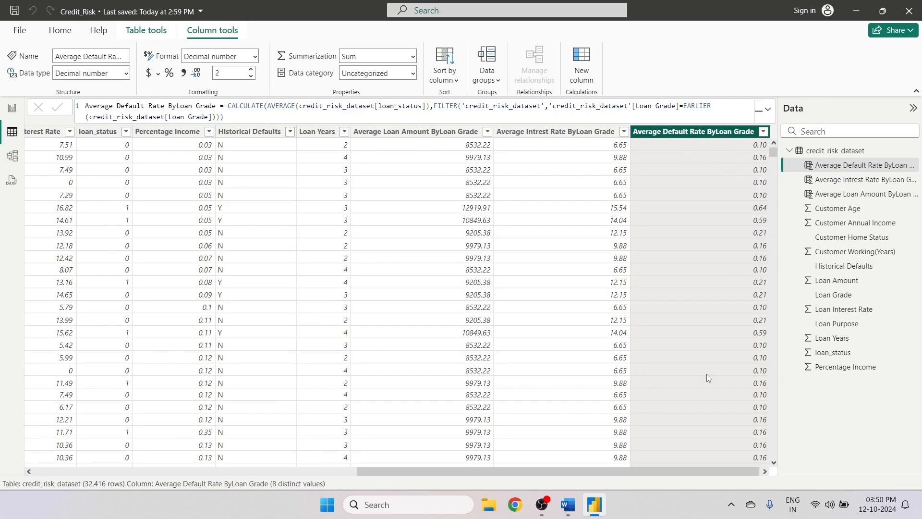
- Add a matrix to the report page with Loan Grade as rows and Average Default Rate ByLoan Grade as values, and enlarge it
click(10, 110)
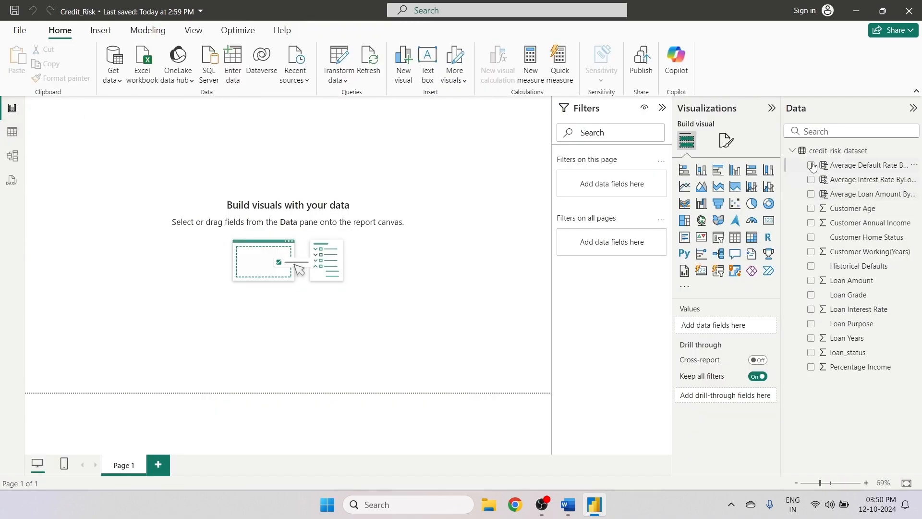
click(740, 244)
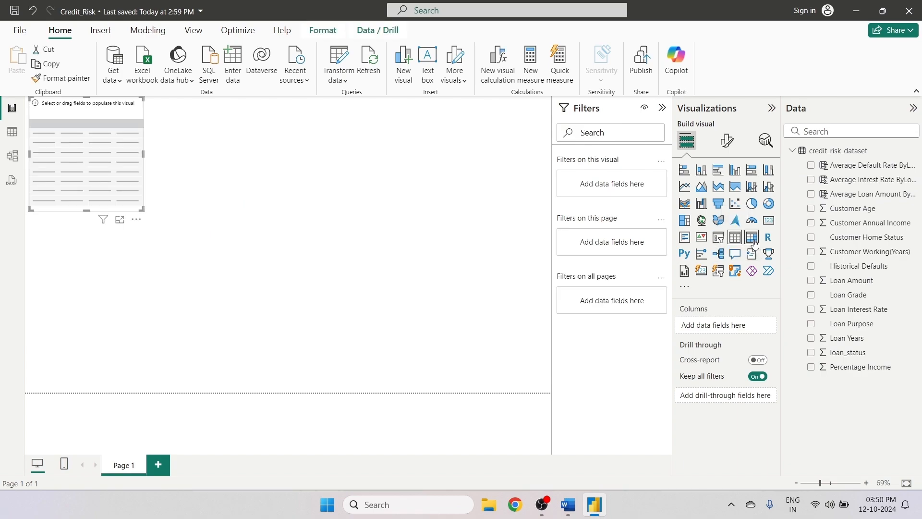
click(752, 237)
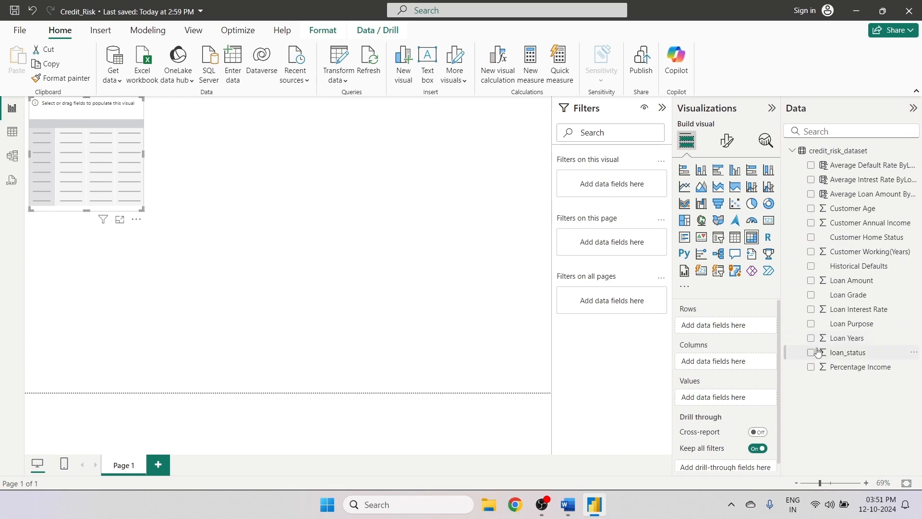
click(811, 295)
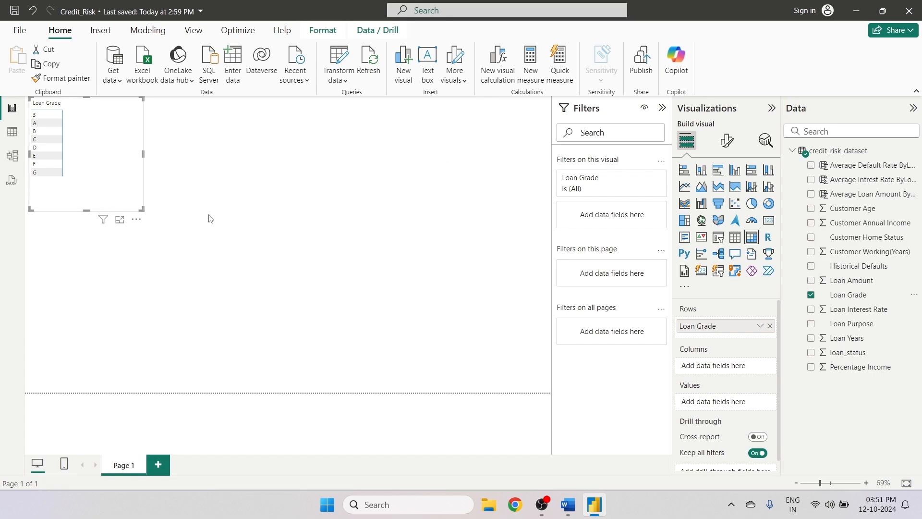
click(811, 165)
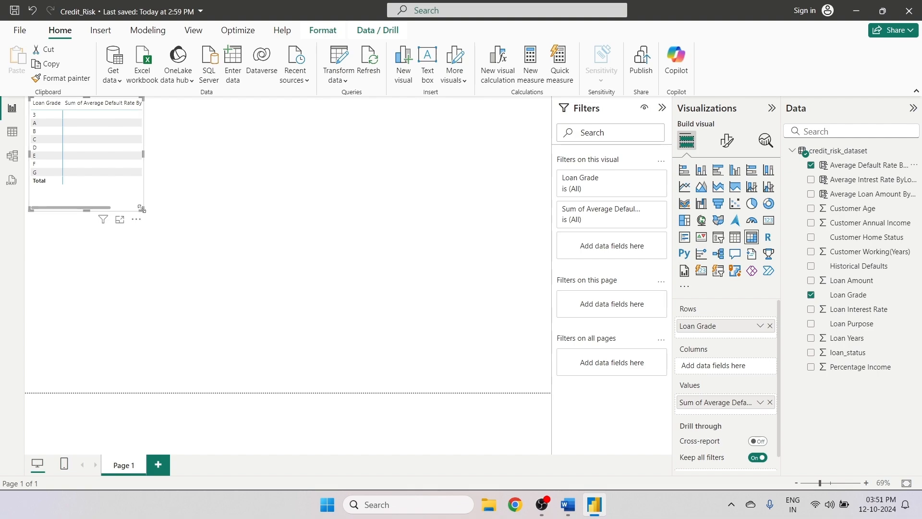
drag(142, 209, 279, 244)
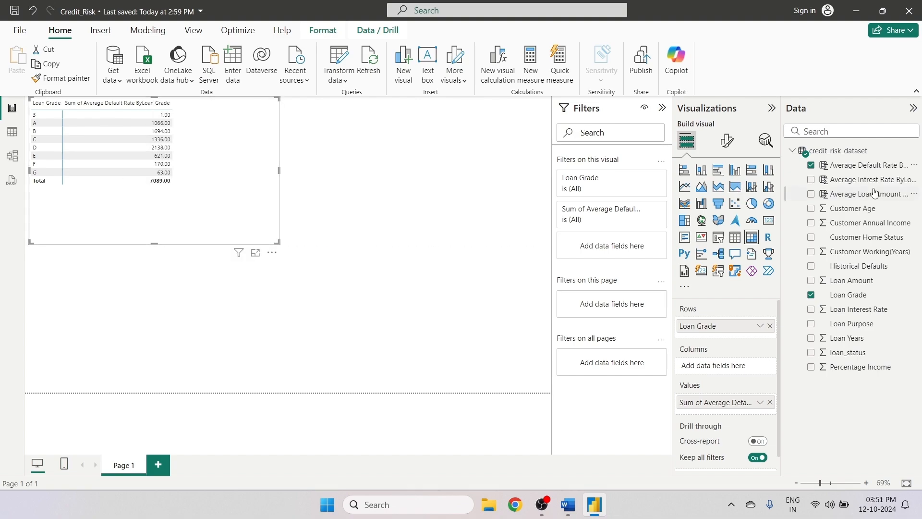
- Add the average interest rate and average loan amount by loan grade to the matrix values and widen the visual to fit
click(812, 179)
click(811, 195)
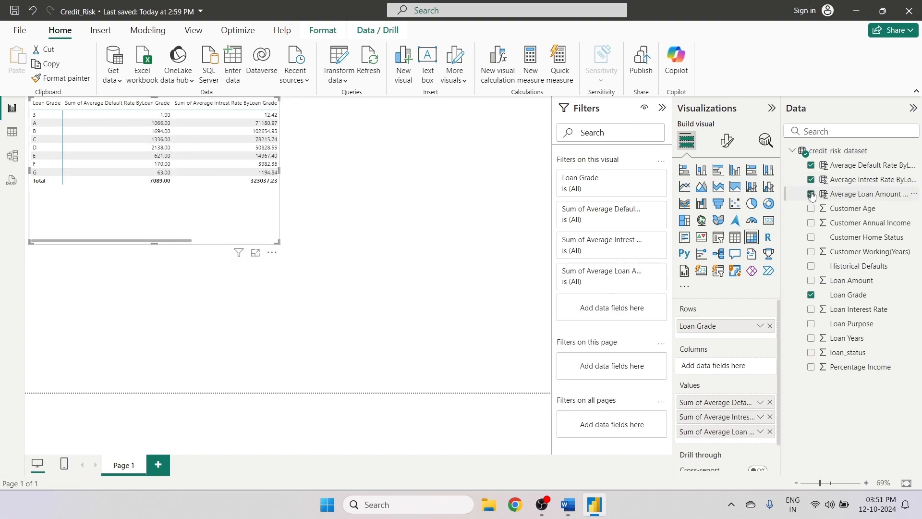
drag(278, 243, 424, 262)
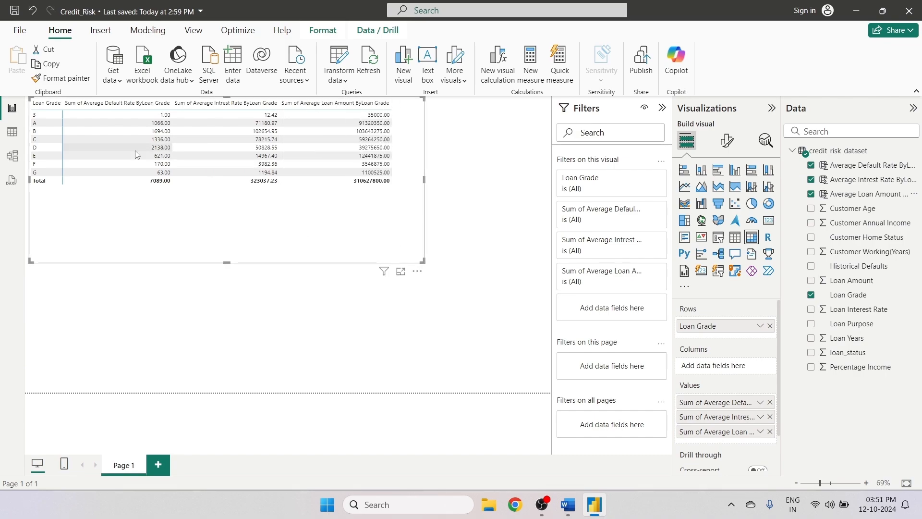
click(45, 154)
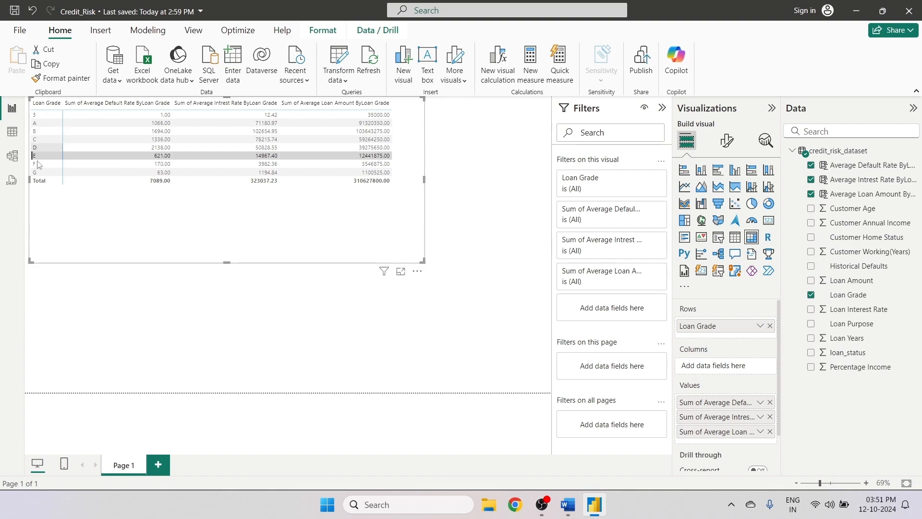
- Filter the credit_risk_dataset table data to show only the rows with Loan Grade 3
click(16, 142)
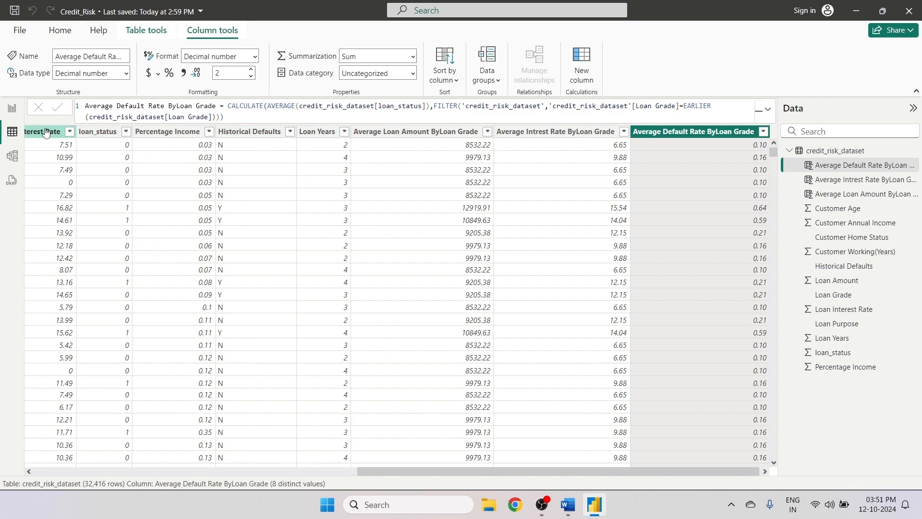
drag(388, 471, 284, 469)
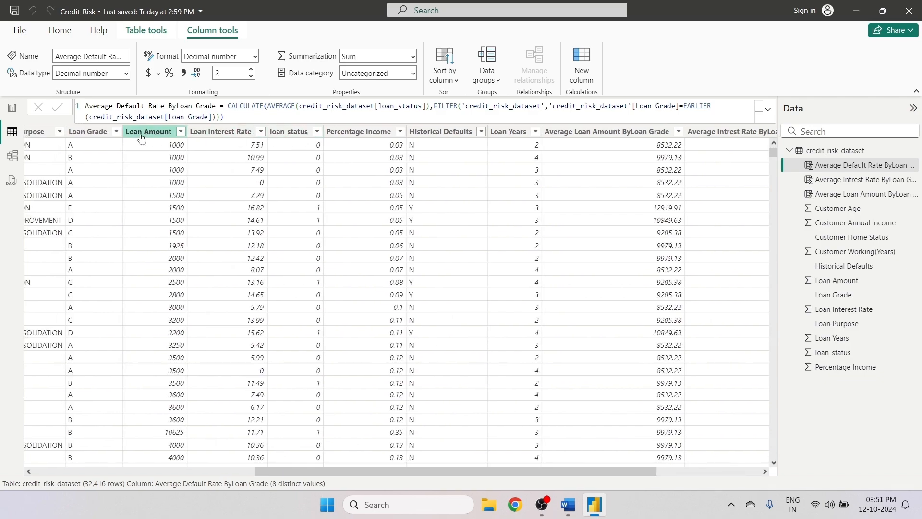
click(116, 132)
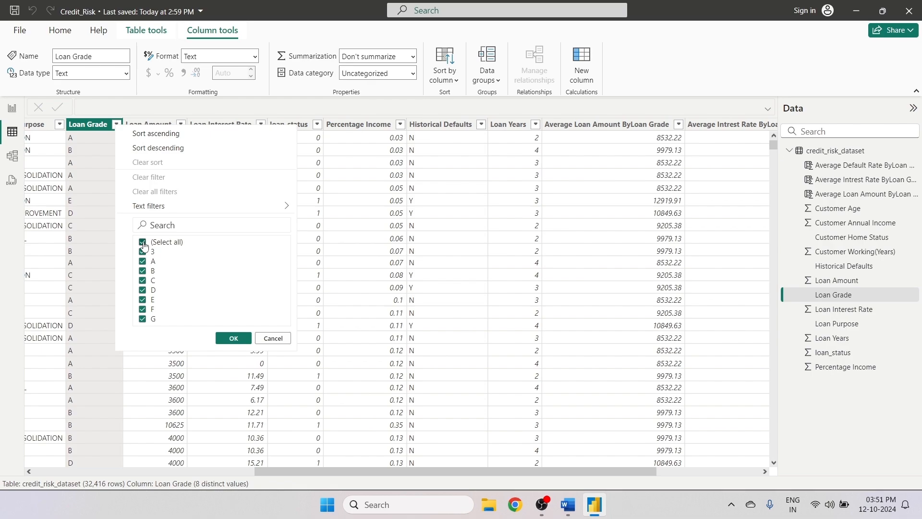
click(142, 242)
click(142, 252)
click(233, 338)
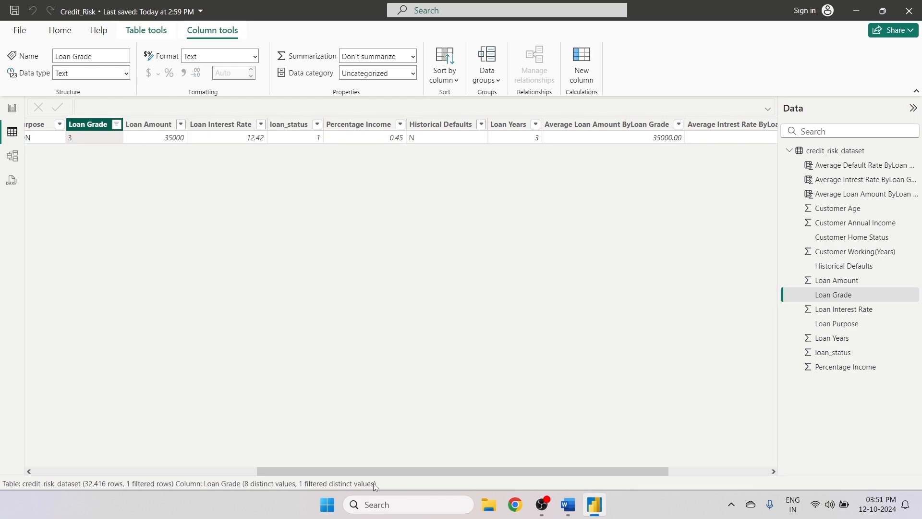
- Restore all Loan Grade values in the table's filter and look over the columns of the unfiltered dataset
drag(385, 472, 285, 472)
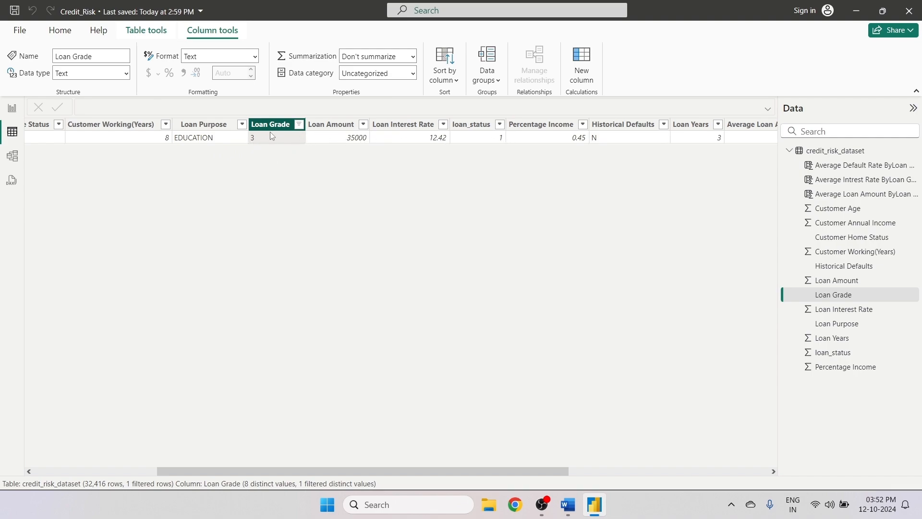
click(299, 126)
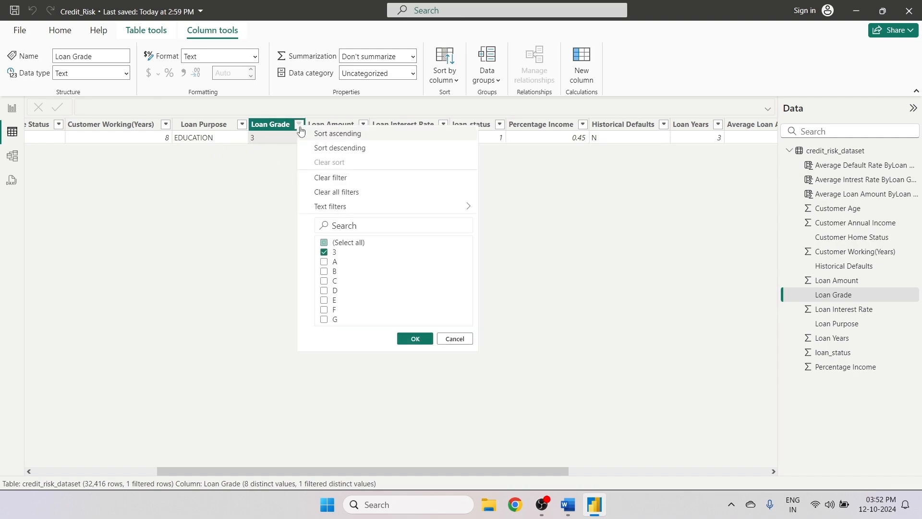
click(324, 243)
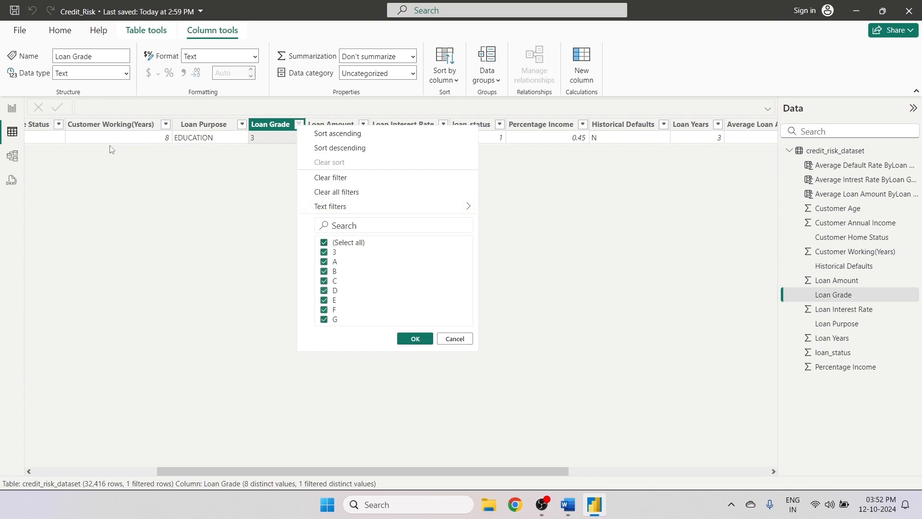
click(413, 339)
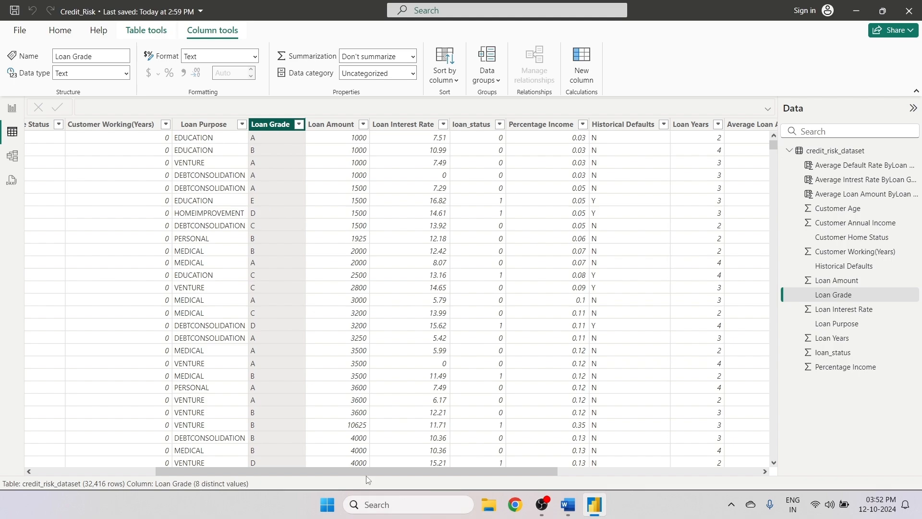
drag(366, 471, 310, 468)
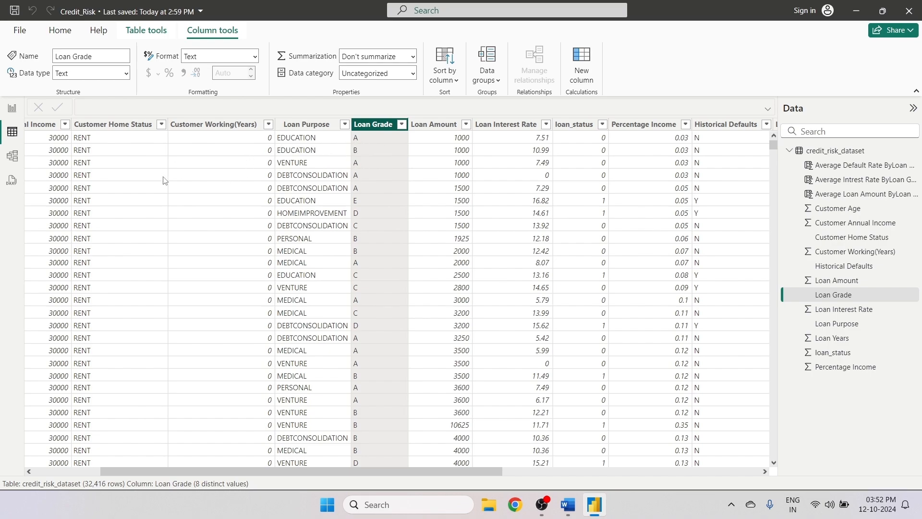
drag(385, 469, 330, 465)
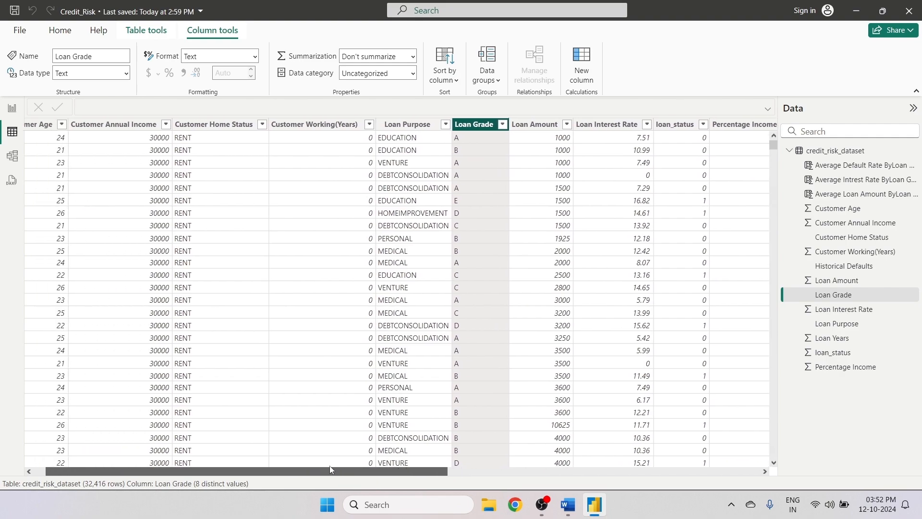
scroll(365, 370, up, 2)
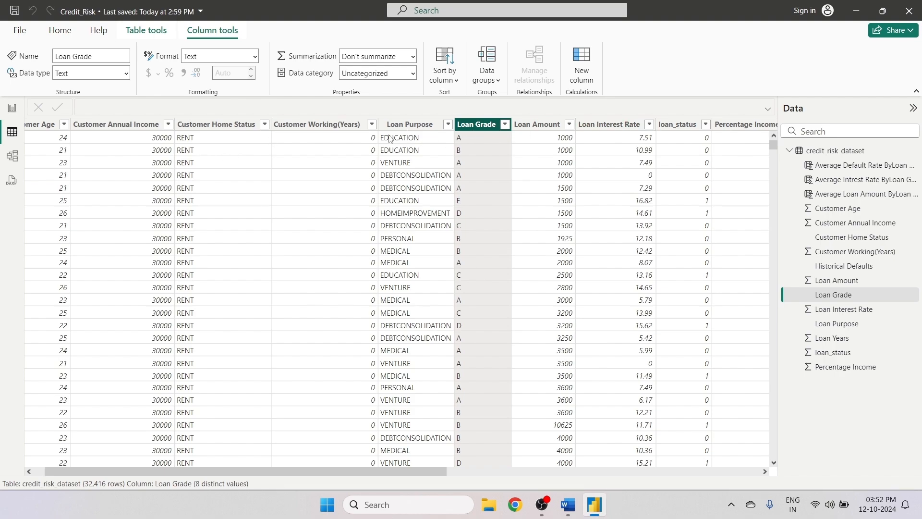
- Return to the report view and open the credit_risk_dataset query in the Power Query editor
click(13, 108)
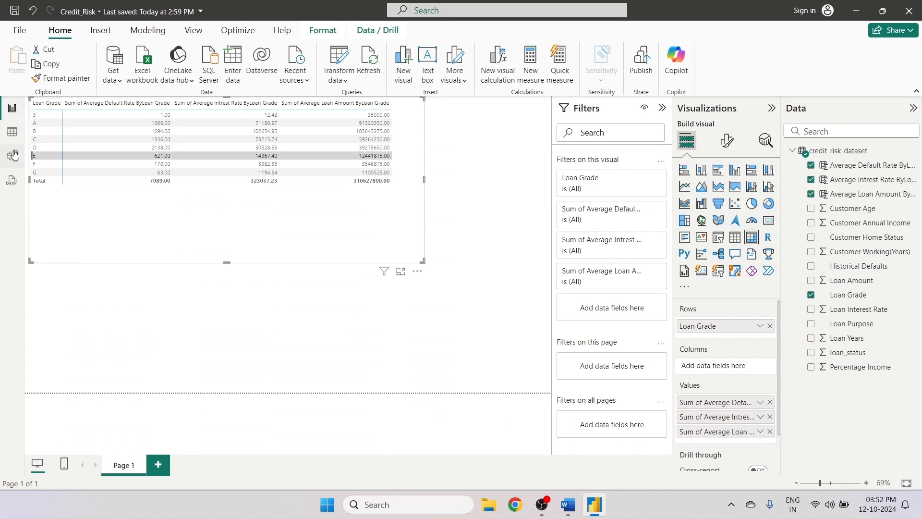
click(338, 79)
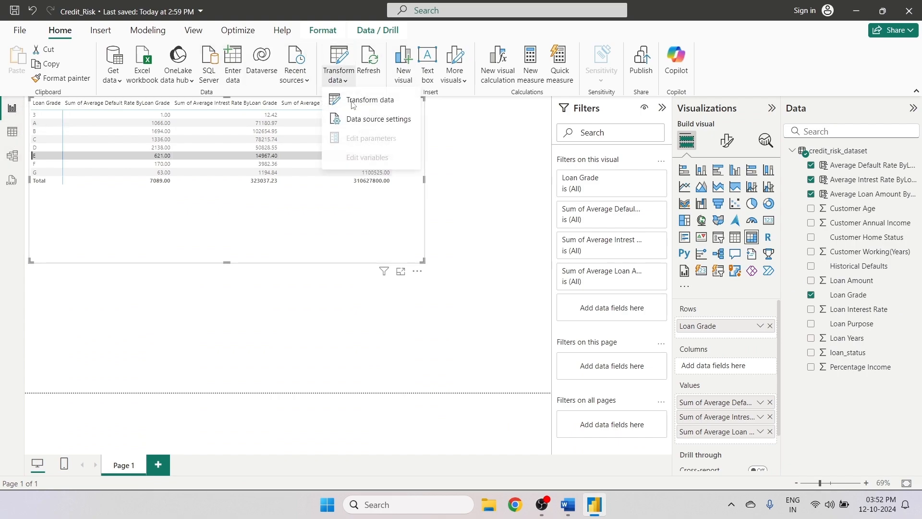
click(369, 104)
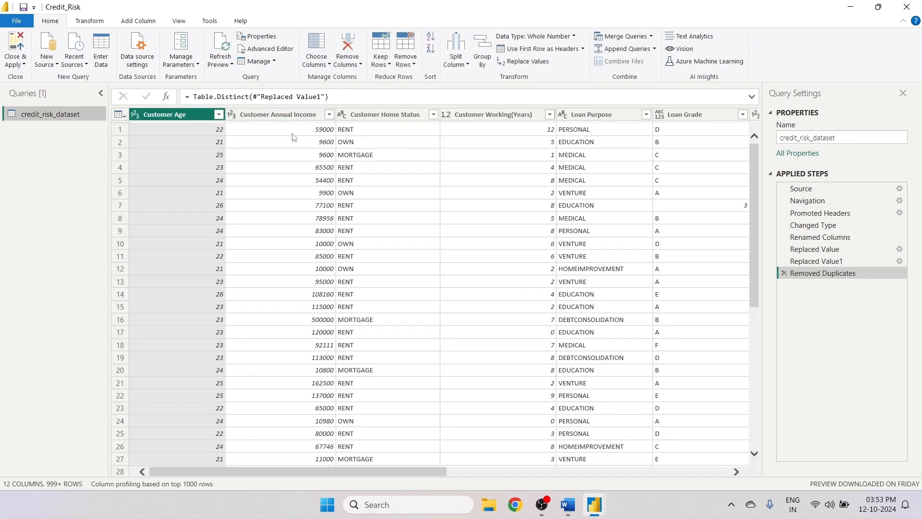
- Replace the value 3 with A in the Loan Grade column
right_click(694, 115)
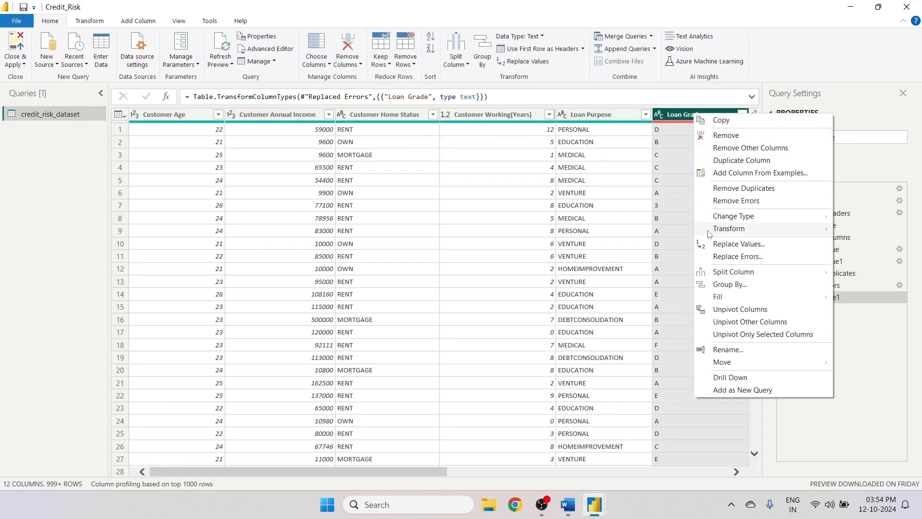
click(716, 245)
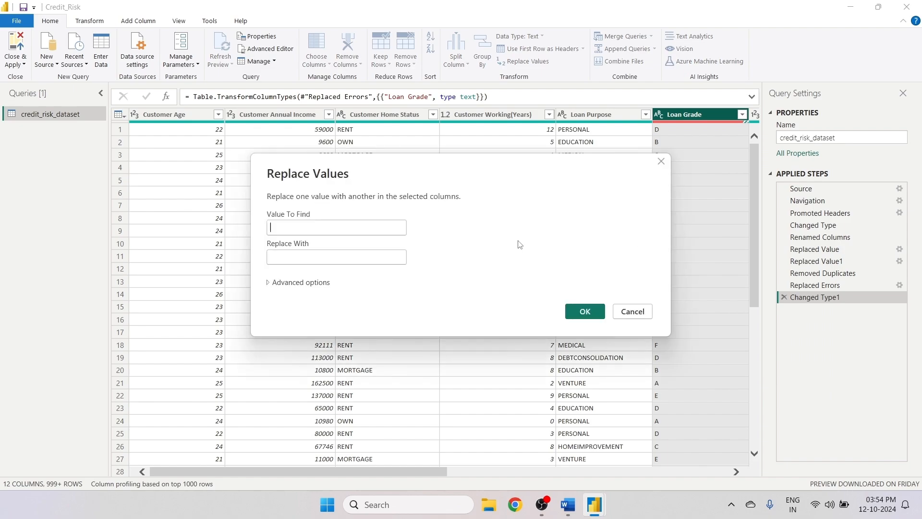
text(3)
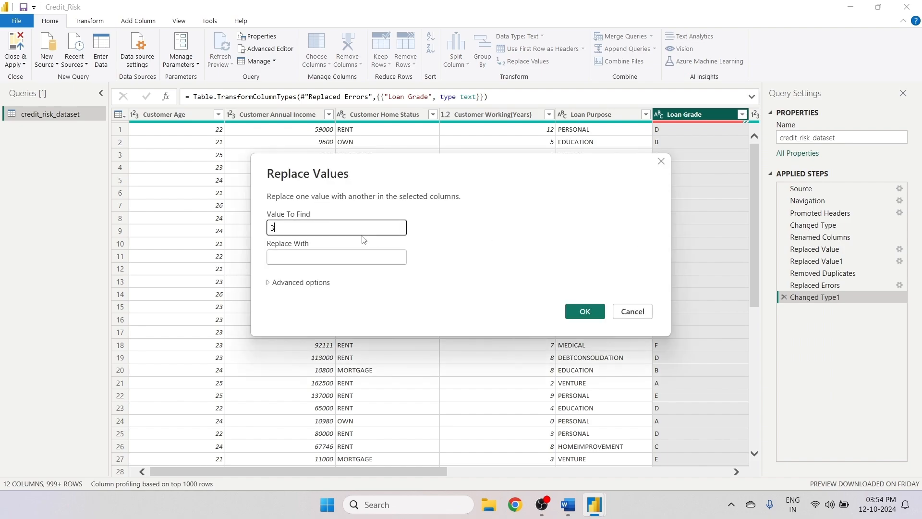
click(350, 258)
text(A)
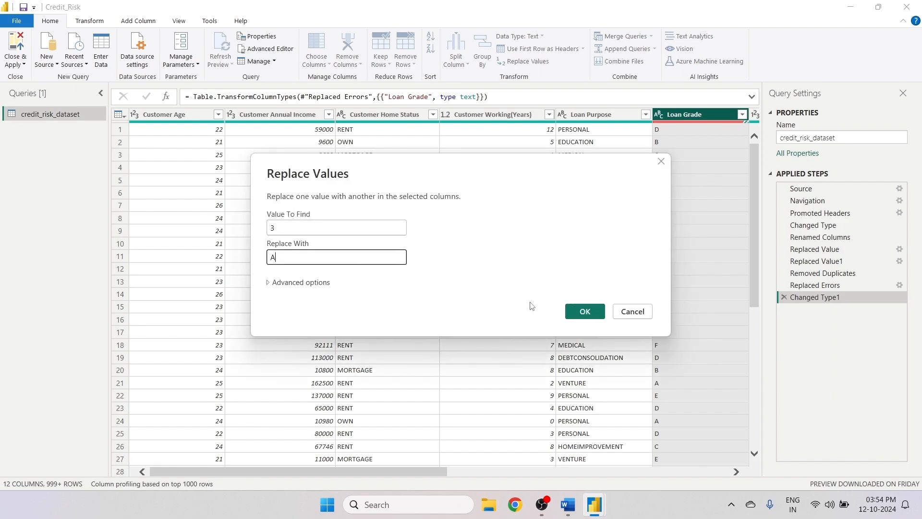
click(585, 312)
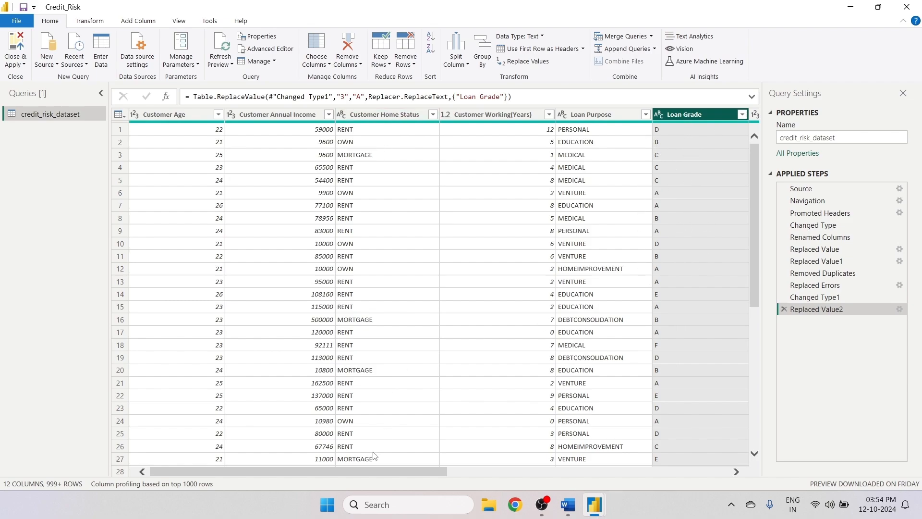
- Apply the query changes, close the Power Query editor and deselect the matrix on the report page
click(12, 61)
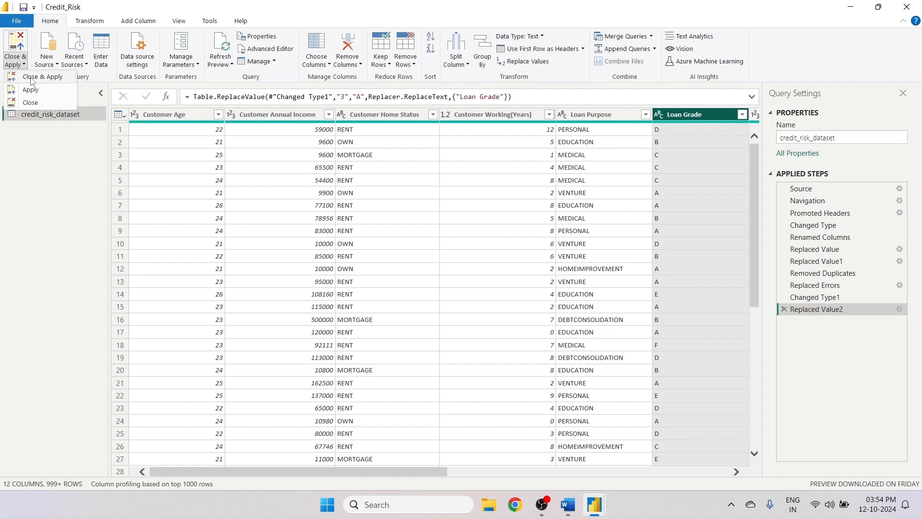
click(18, 73)
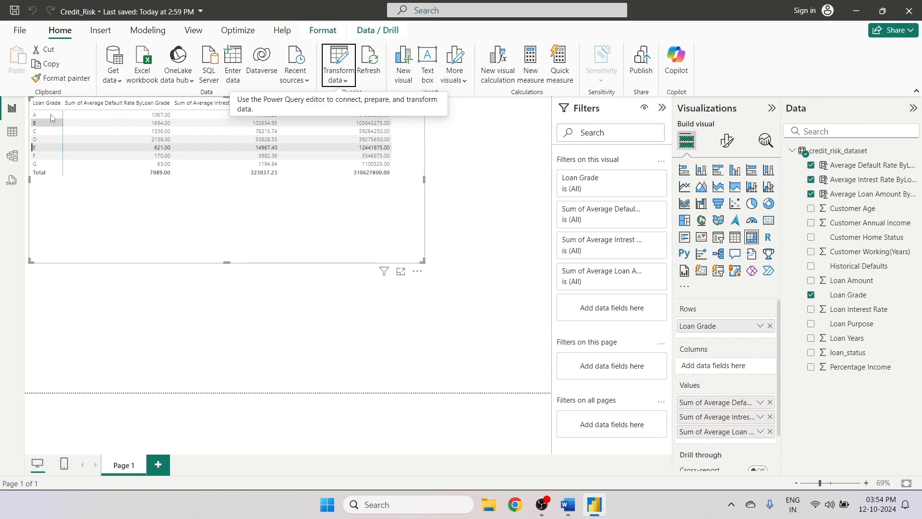
click(477, 233)
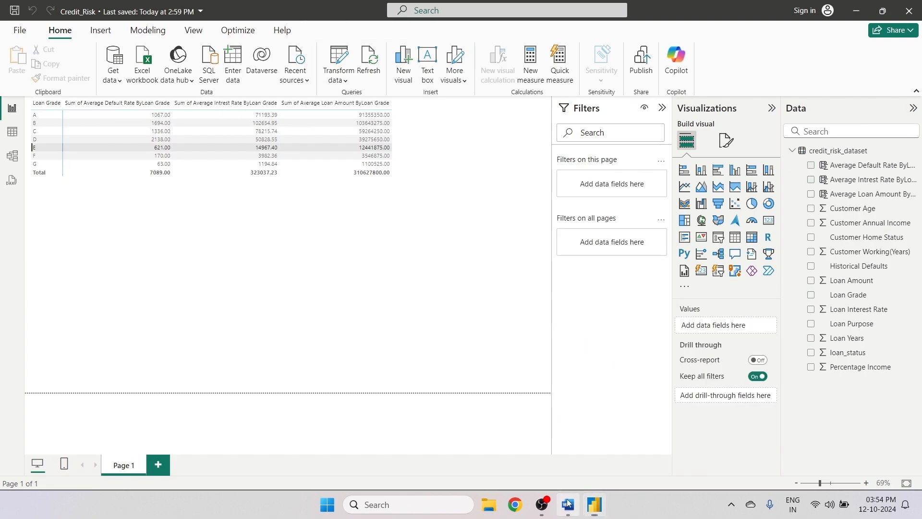
- Switch to the Credit risk details document in Word and highlight question 1, DAX Calculations for Financial Metrics, in yellow
click(568, 505)
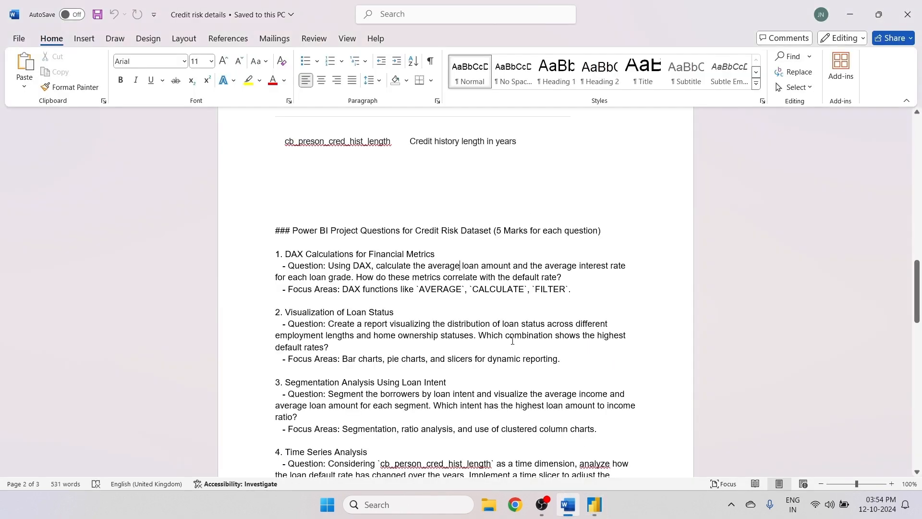
scroll(292, 210, down, 3)
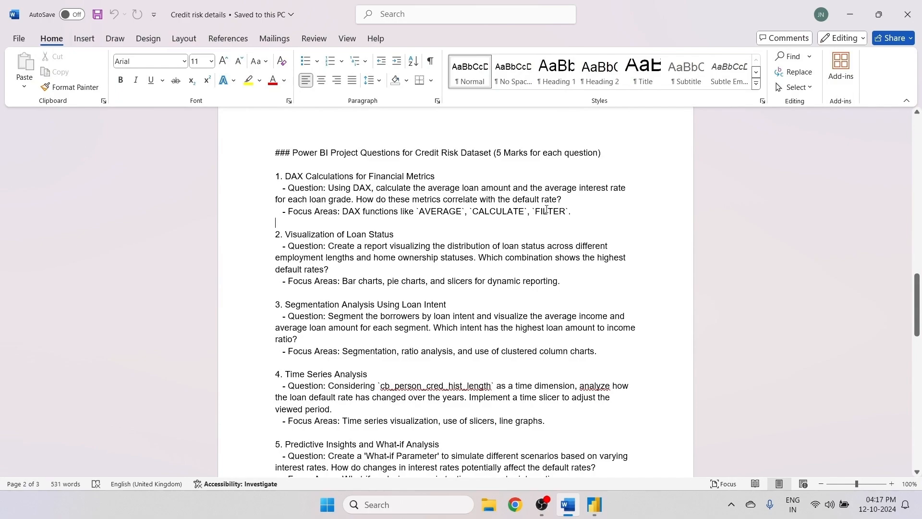
drag(571, 211, 261, 178)
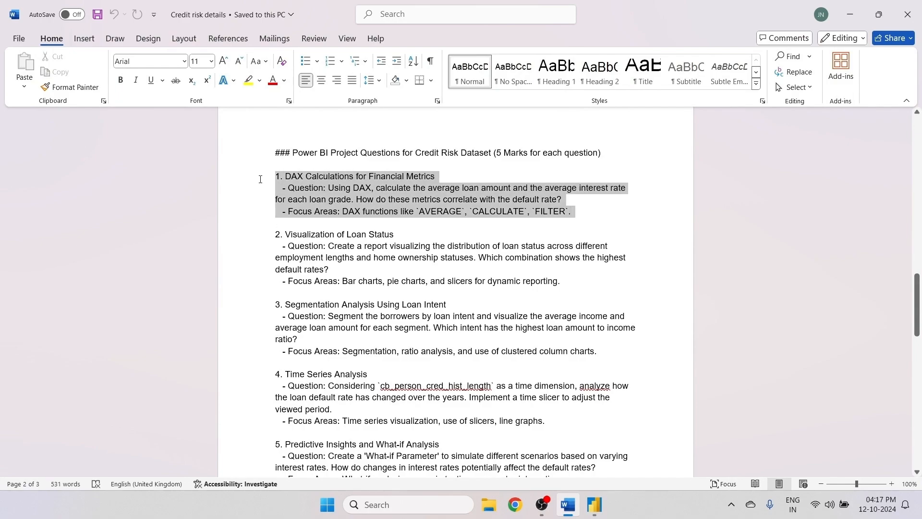
click(248, 81)
click(474, 198)
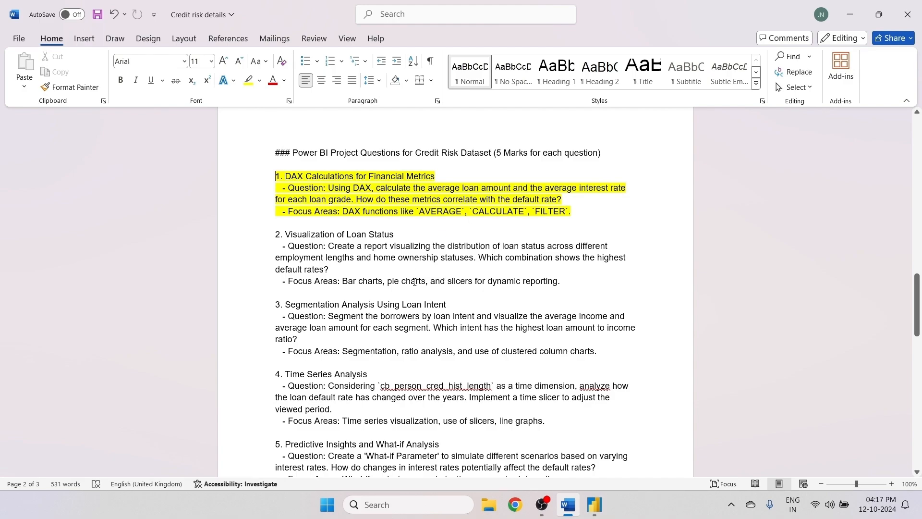
- Switch back to Power BI Desktop and rename report page Page 1 as "Question- 1"
click(589, 502)
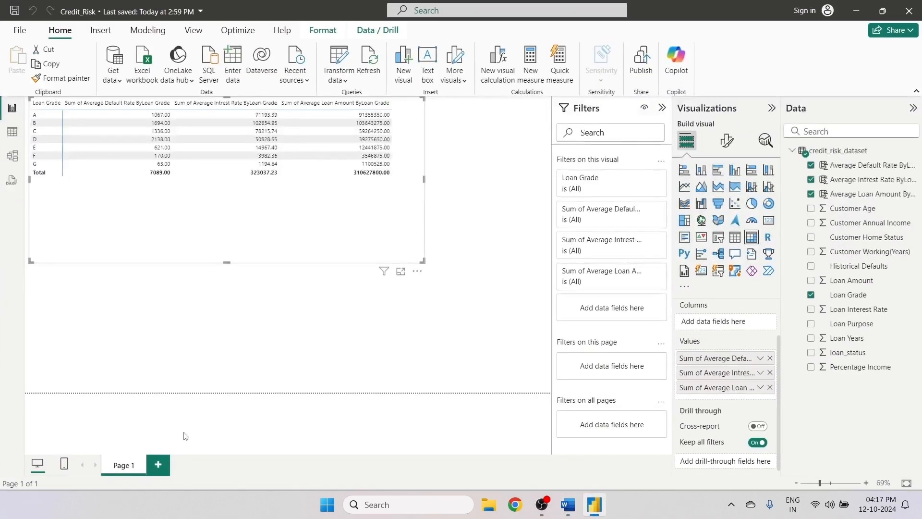
double_click(125, 466)
double_click(126, 464)
text(Questio)
text(n)
text(-)
click(212, 422)
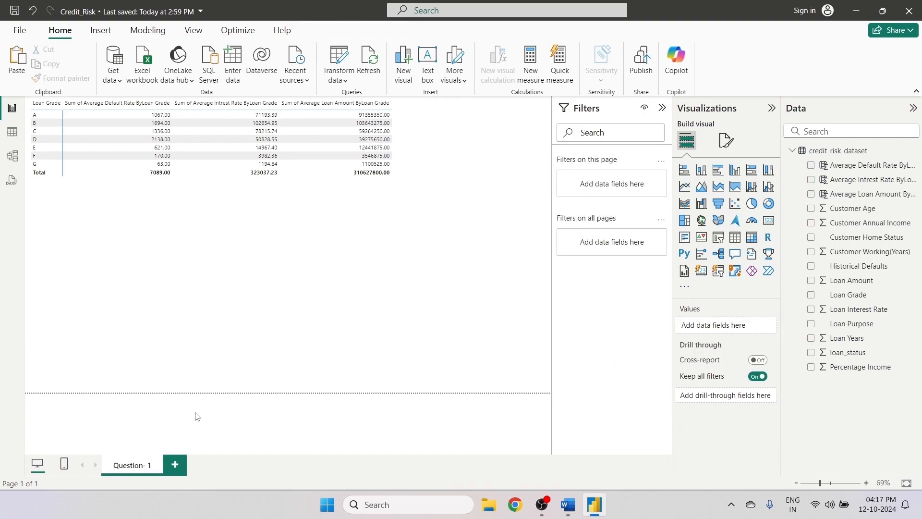
- Add a new report page and name it "Question-2"
click(175, 464)
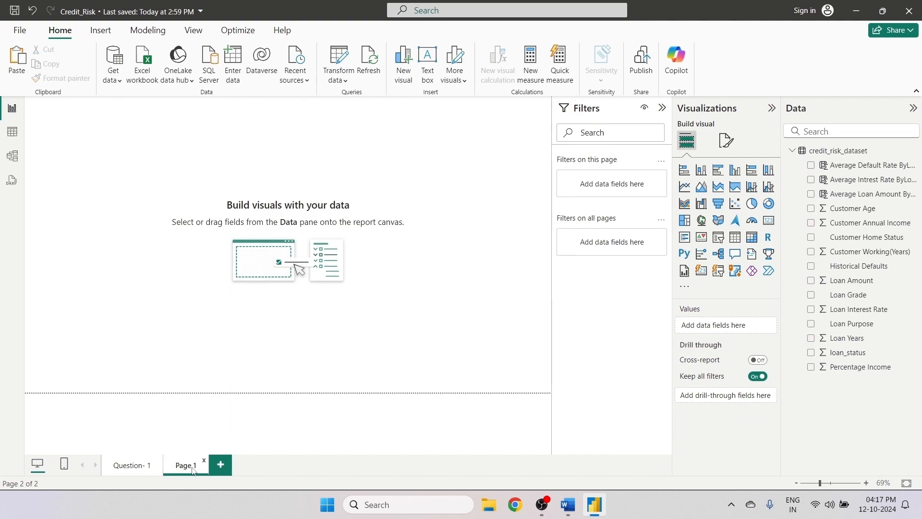
double_click(179, 469)
double_click(188, 461)
text(Questo)
key(BackSpace)
text(ion-1)
key(BackSpace)
text(2)
key(Return)
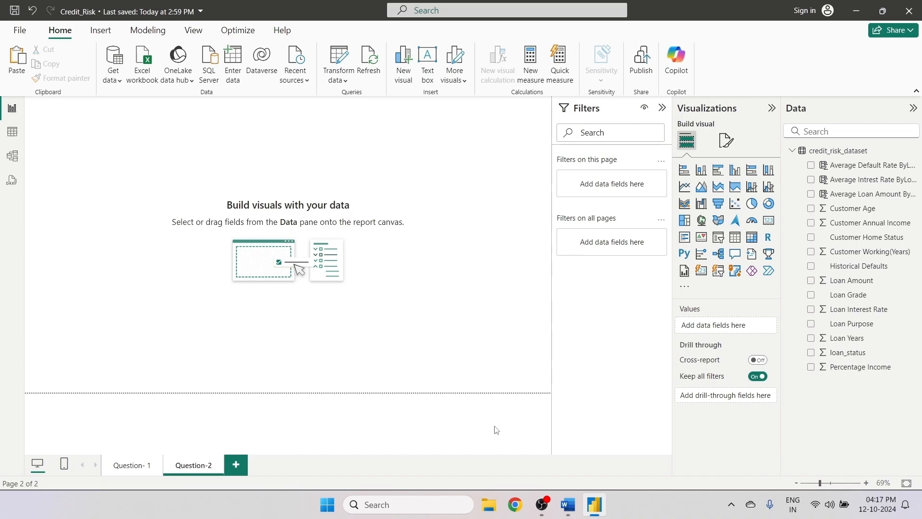
- Add a stacked column chart to the Question-2 page with Customer Home Status on the X-axis and the sum of loan_status on the Y-axis
click(569, 504)
click(595, 504)
click(687, 175)
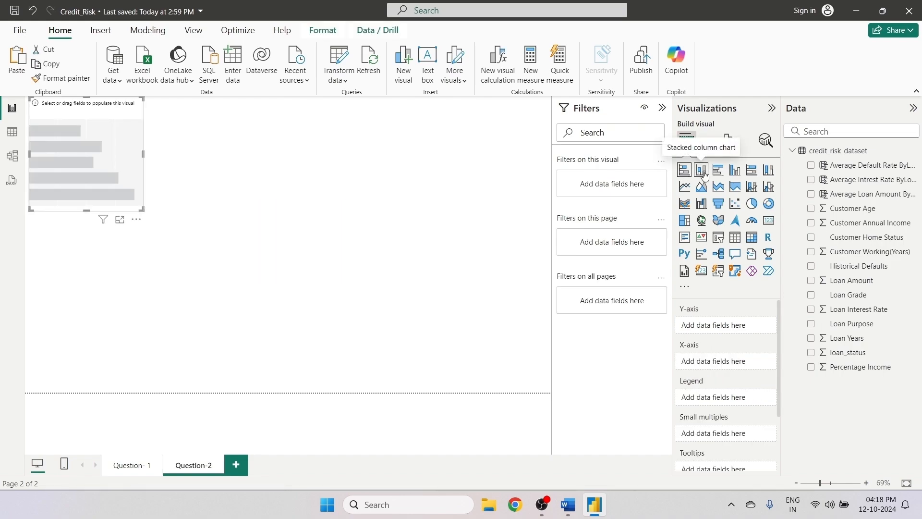
click(701, 170)
drag(81, 115, 126, 181)
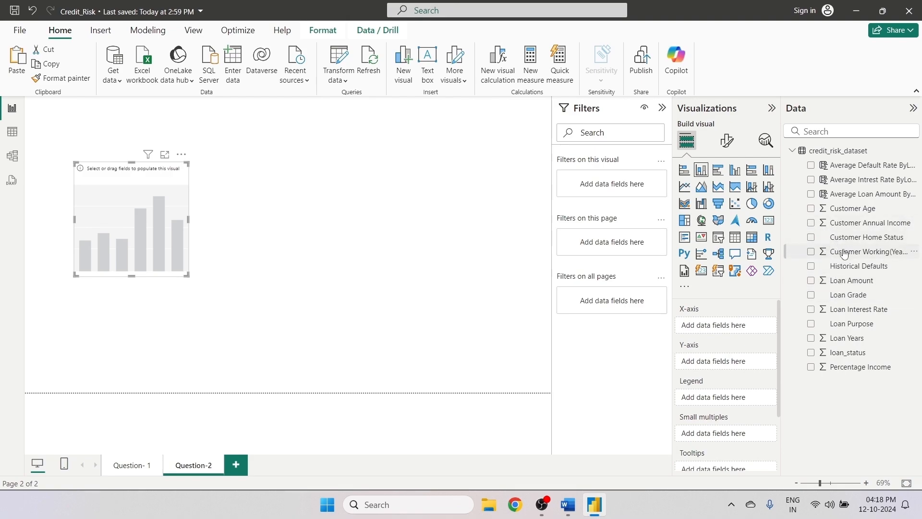
click(811, 237)
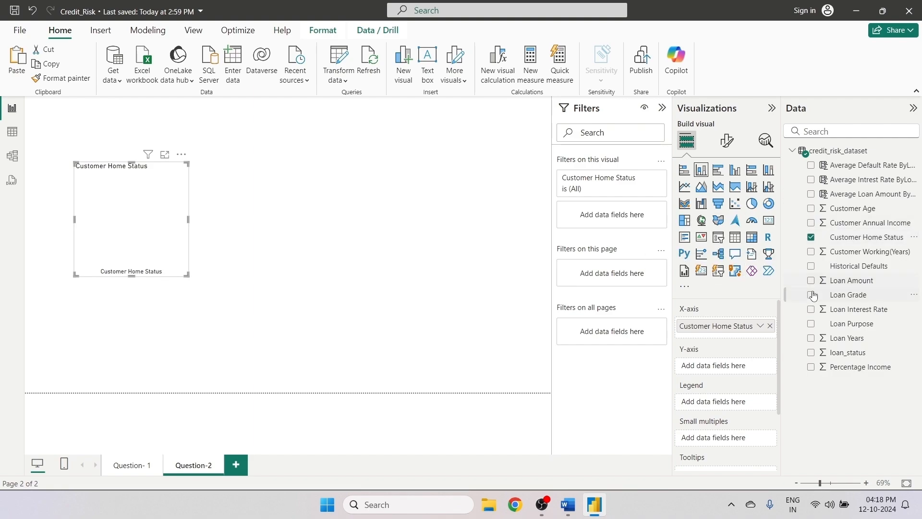
click(812, 353)
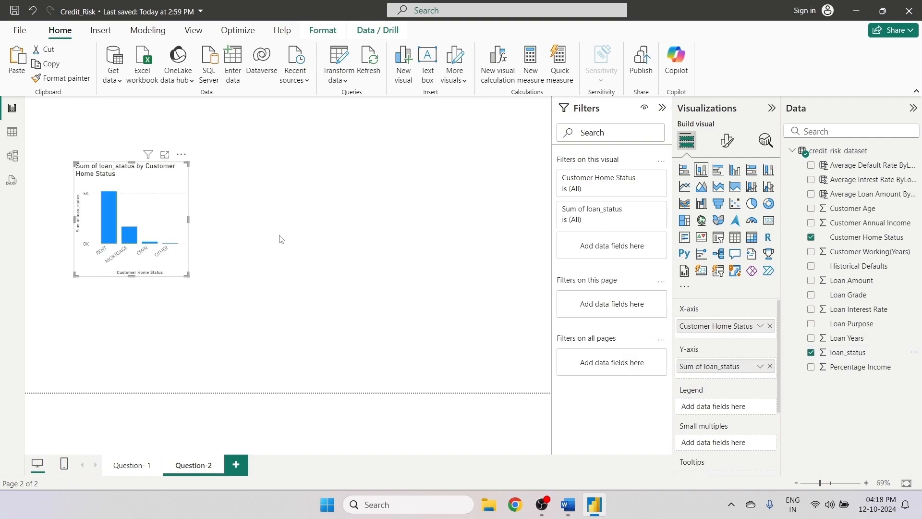
- Enlarge the loan_status by Customer Home Status chart and reposition it near the page's left edge
drag(188, 218, 382, 219)
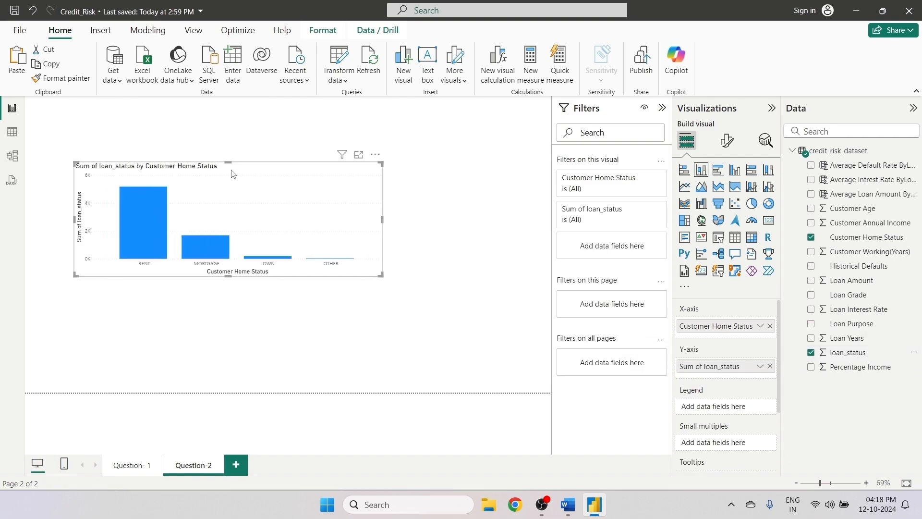
drag(228, 161, 228, 112)
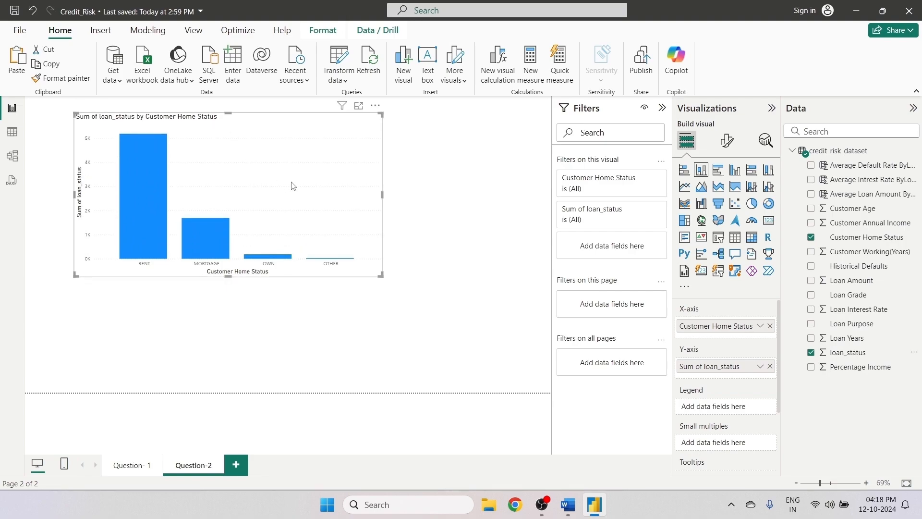
drag(294, 185, 259, 204)
drag(349, 294, 320, 303)
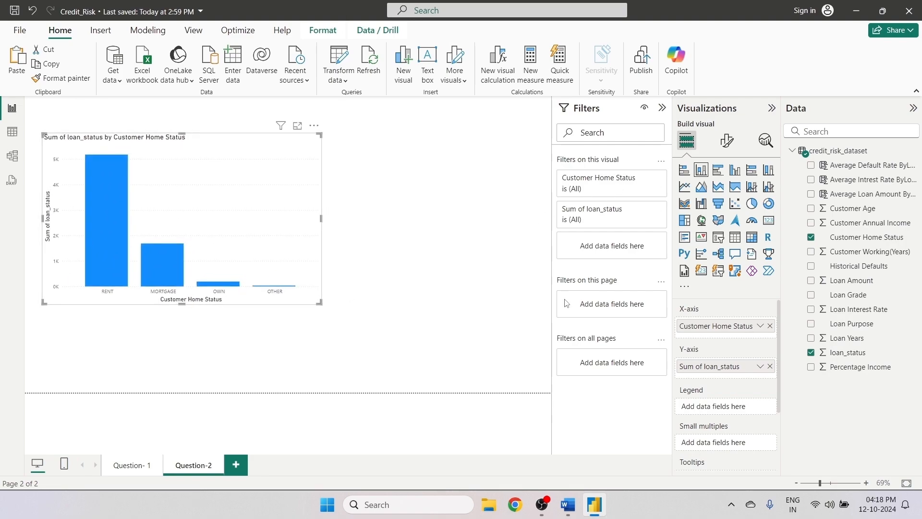
- Add loan_status as the legend of the Customer Home Status chart and summarize the Y-axis loan_status by Count
drag(848, 353, 729, 410)
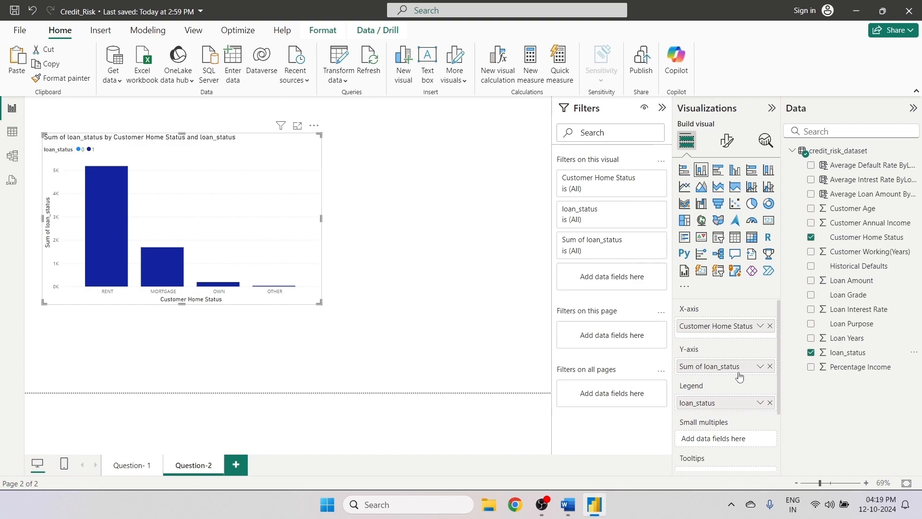
click(760, 366)
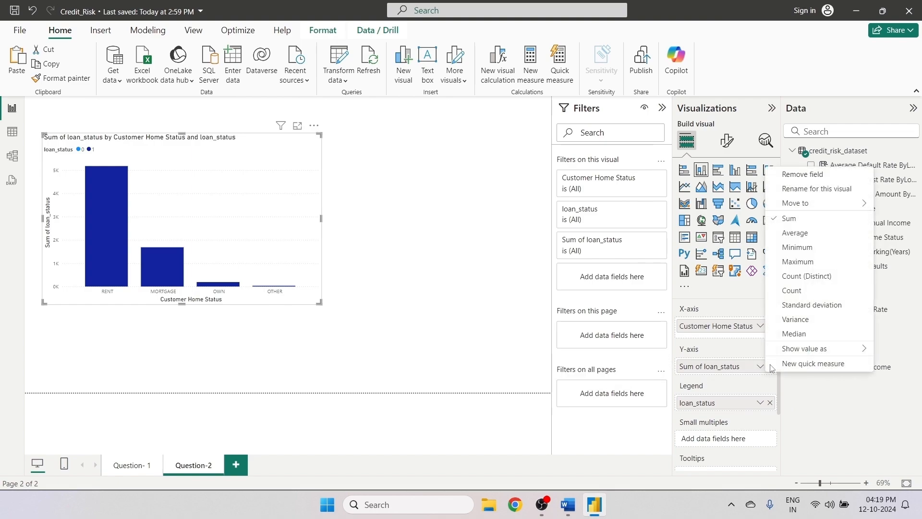
click(792, 295)
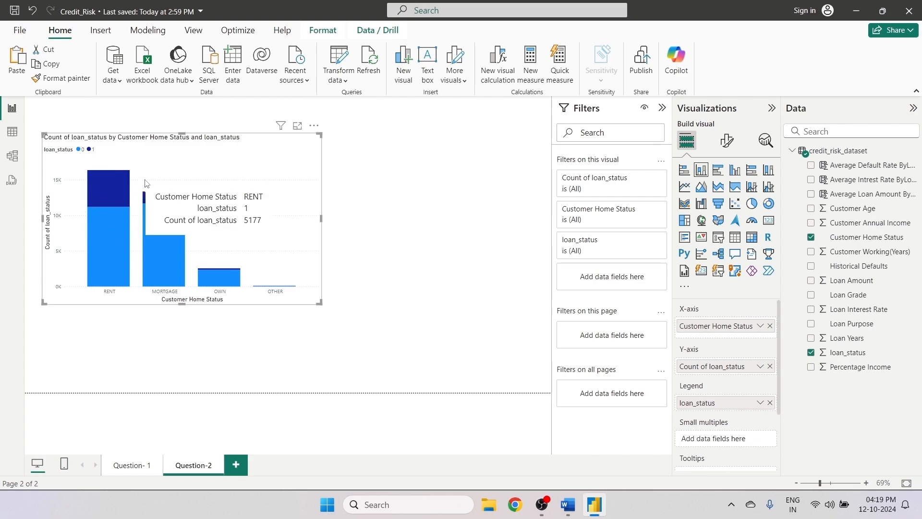
mouse_move(112, 236)
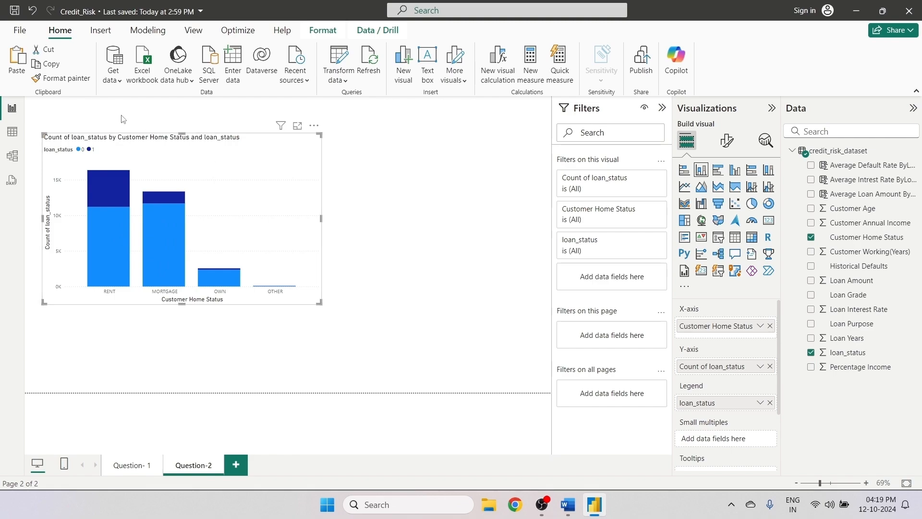
- Format the chart's X-axis values in Segoe UI Bold, size 10, coloured black
click(725, 146)
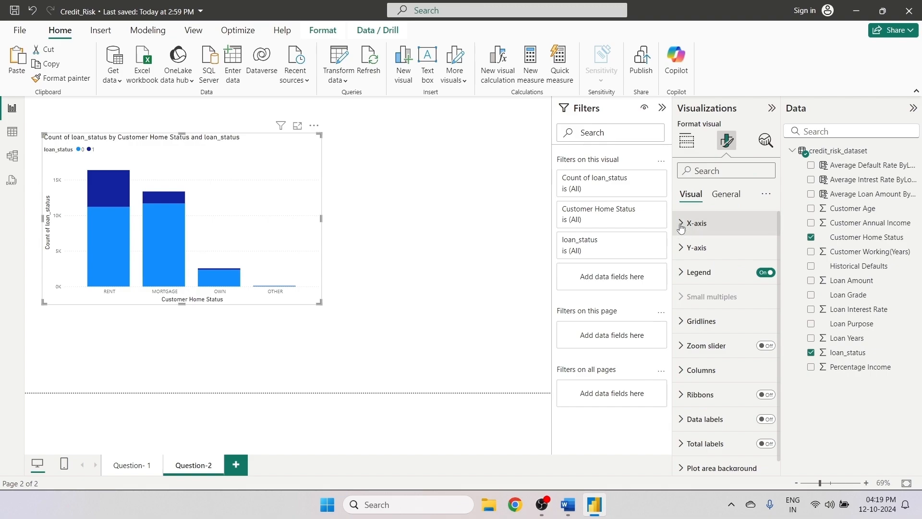
click(681, 225)
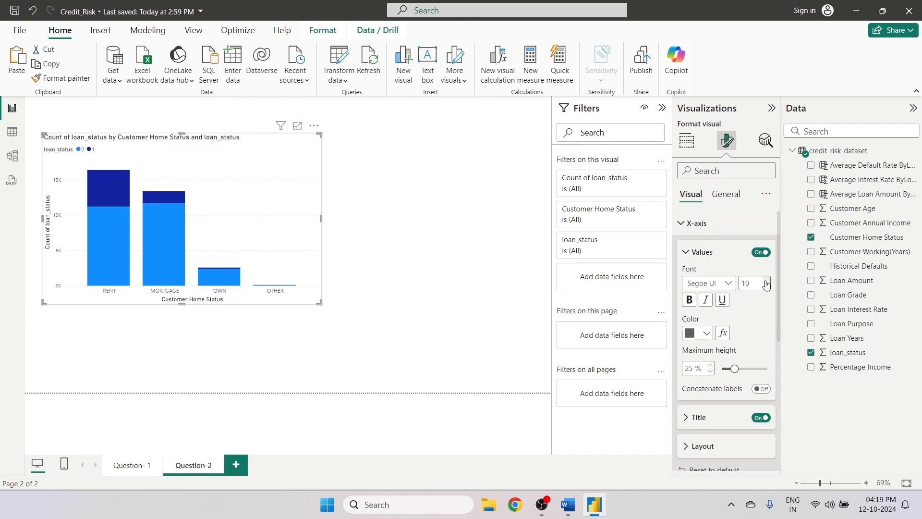
click(716, 283)
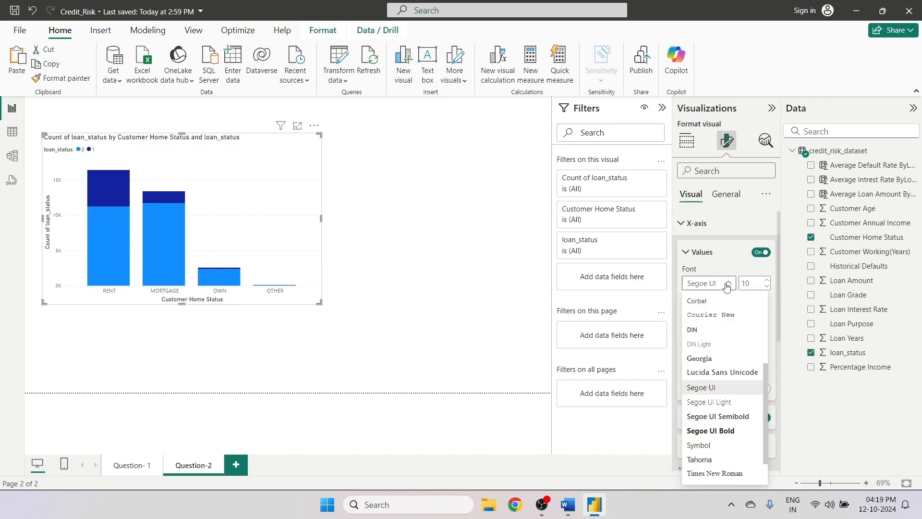
scroll(716, 379, down, 1)
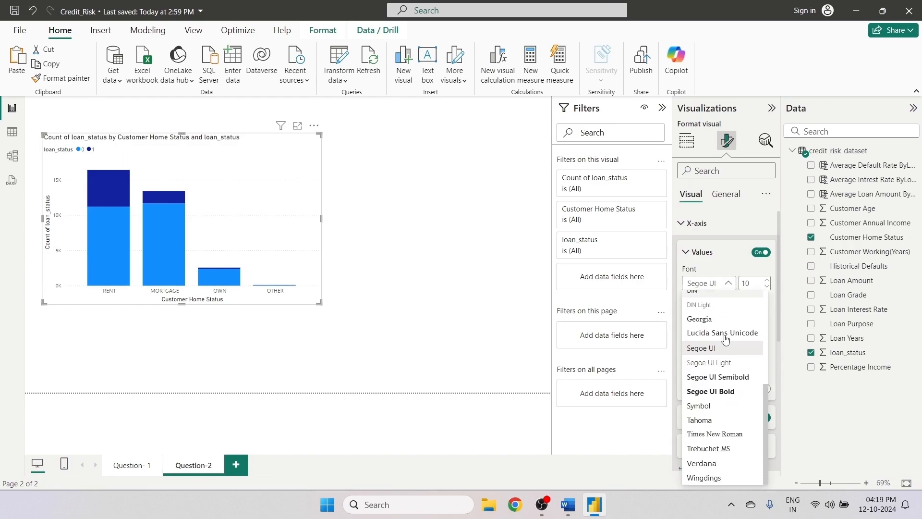
click(715, 392)
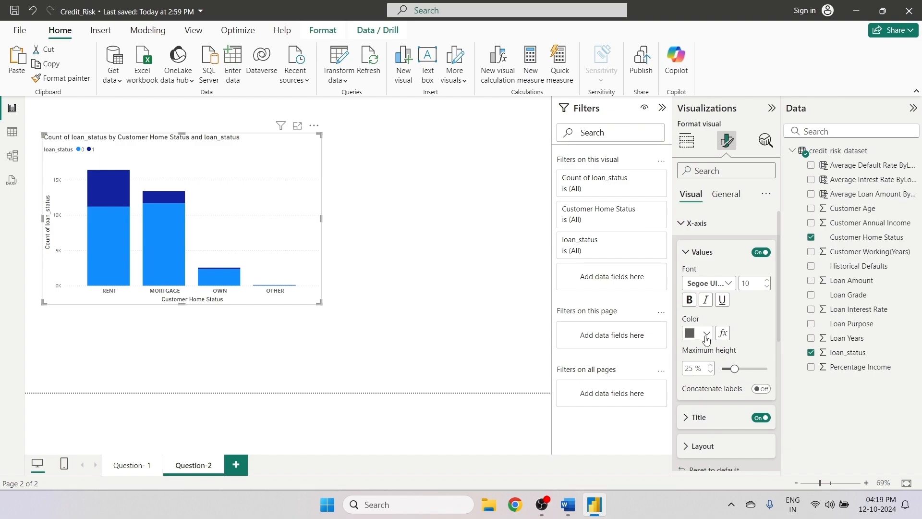
click(708, 334)
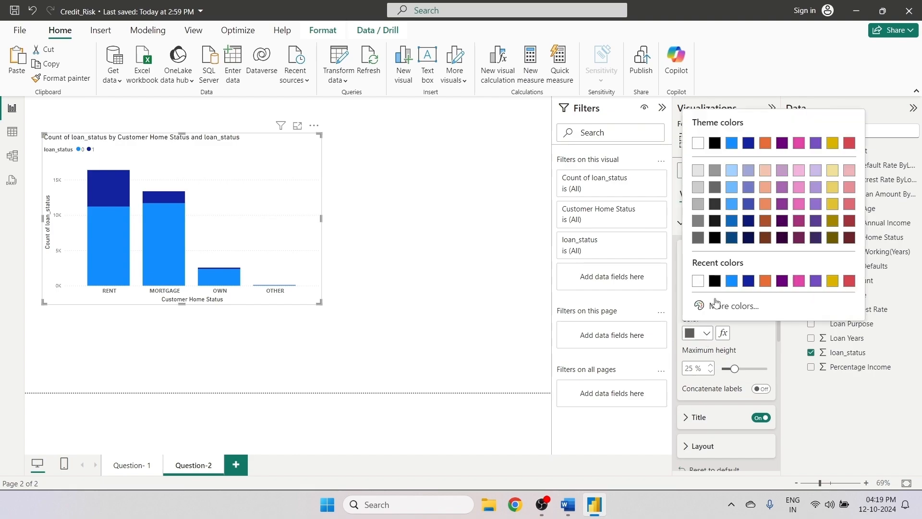
click(715, 143)
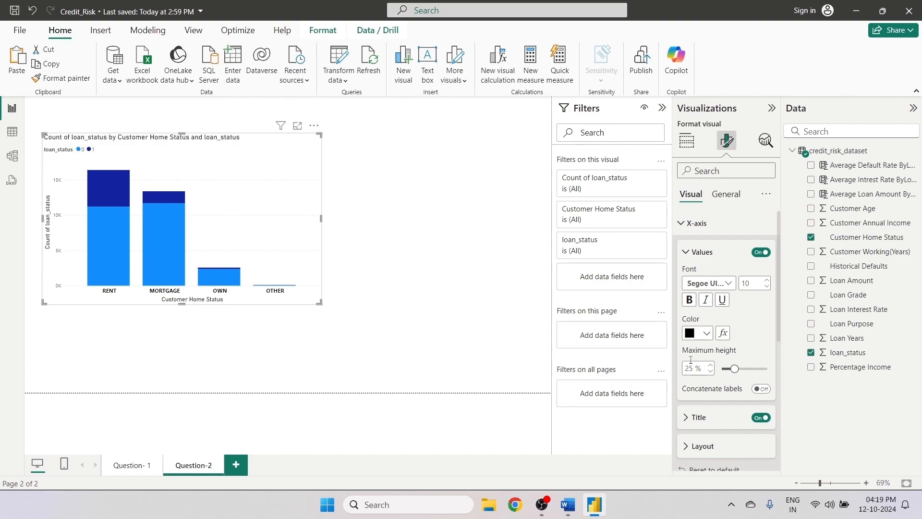
- Set the X-axis title text to "Home Status" and format it in bold Arial Black
click(697, 417)
scroll(692, 336, down, 3)
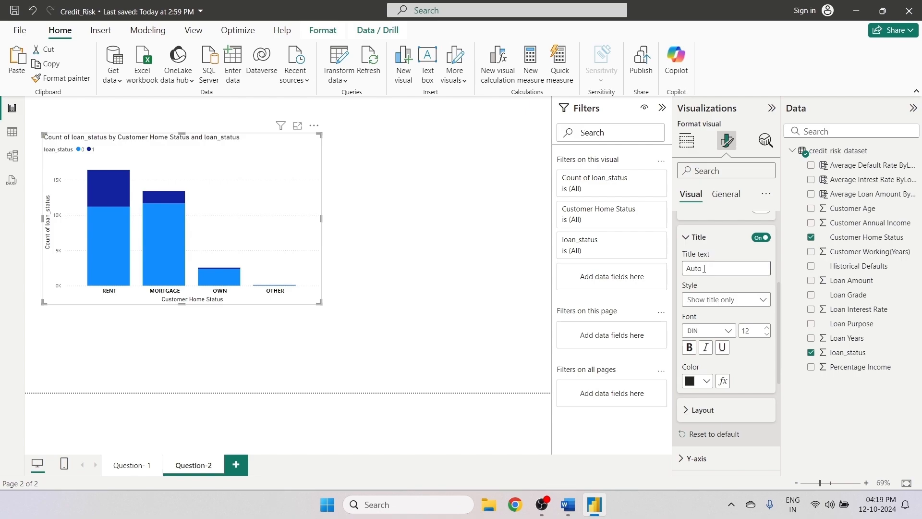
click(699, 270)
text(Home Status)
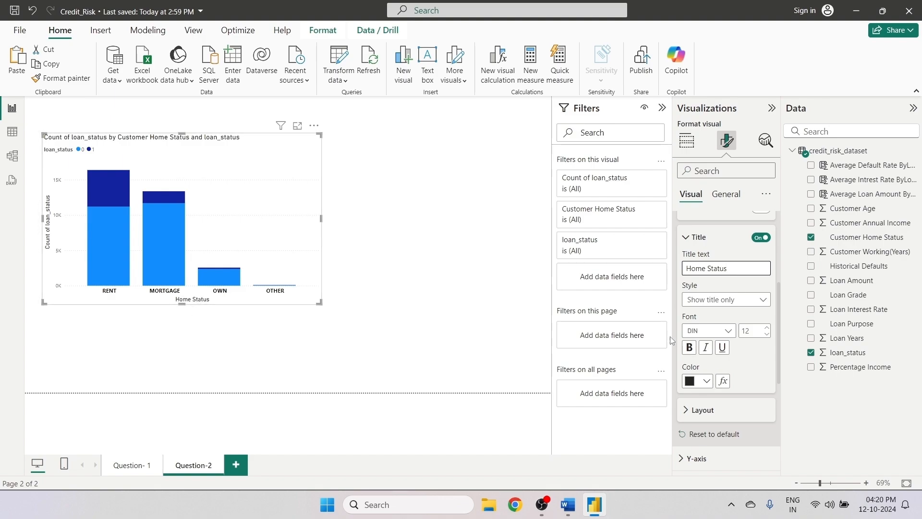
click(690, 348)
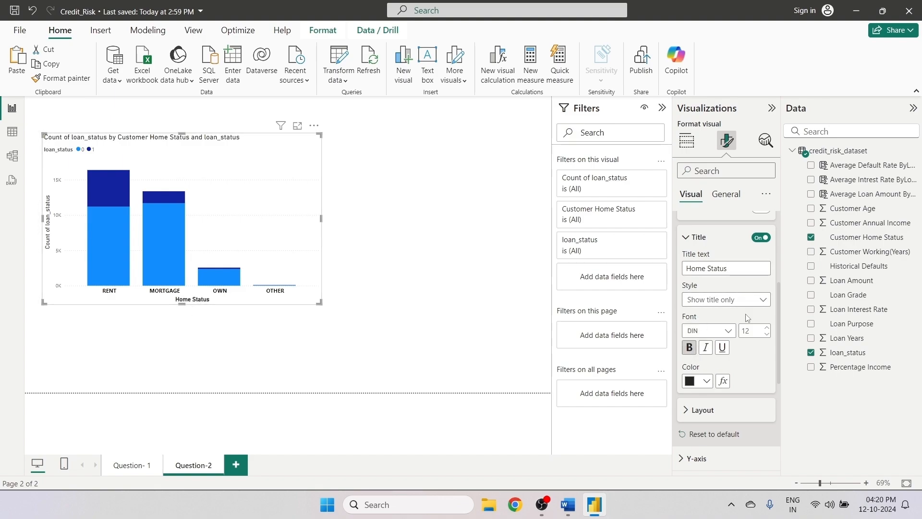
click(728, 331)
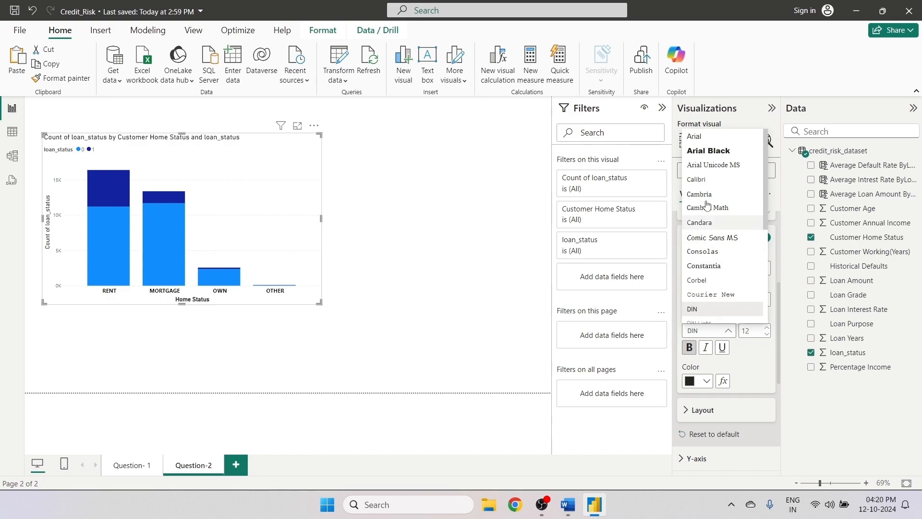
click(704, 159)
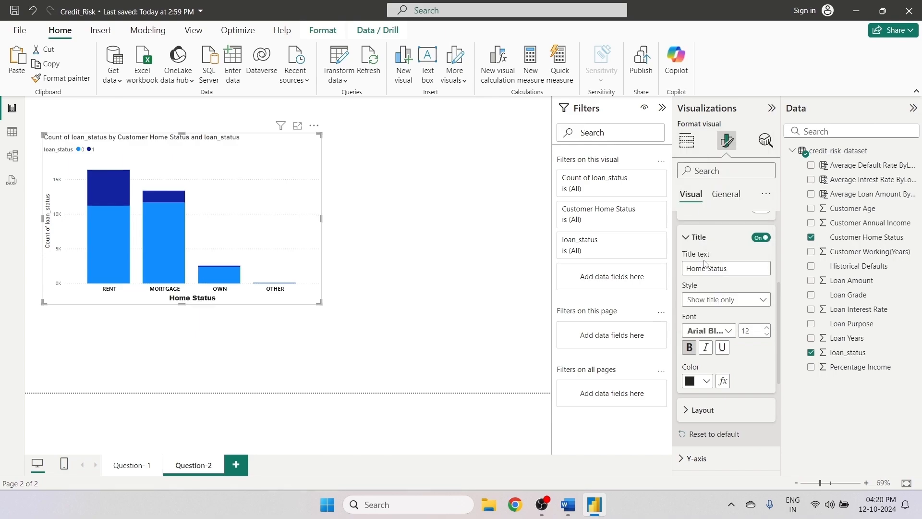
- Try light yellow (#e8d166), purple and blue as the colour of the X-axis title
click(707, 381)
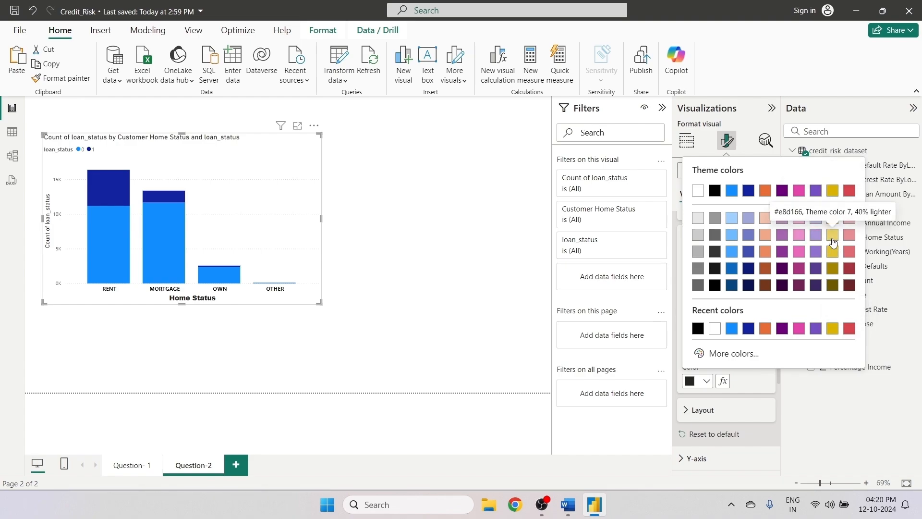
click(833, 239)
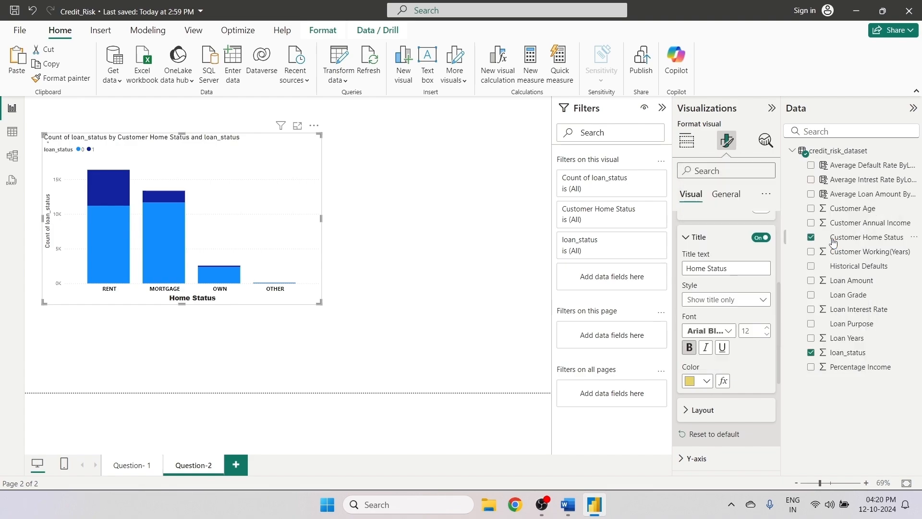
click(706, 381)
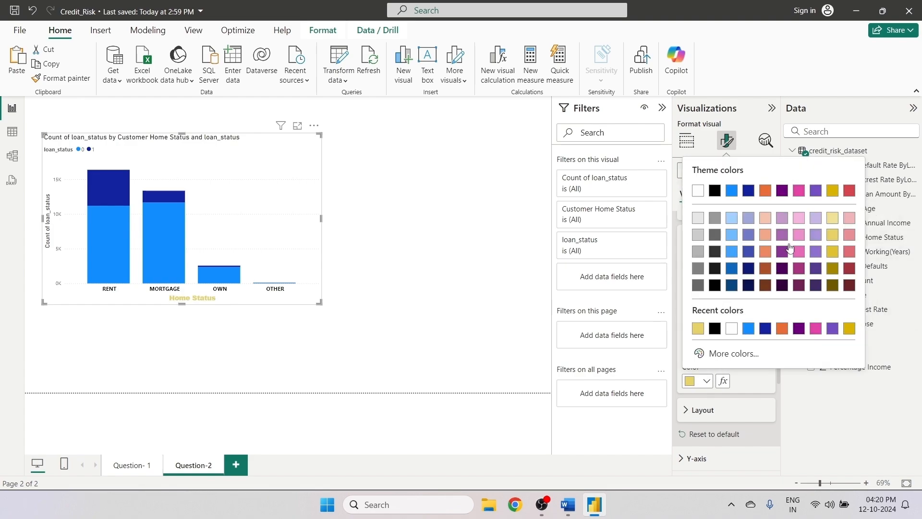
click(816, 191)
click(707, 381)
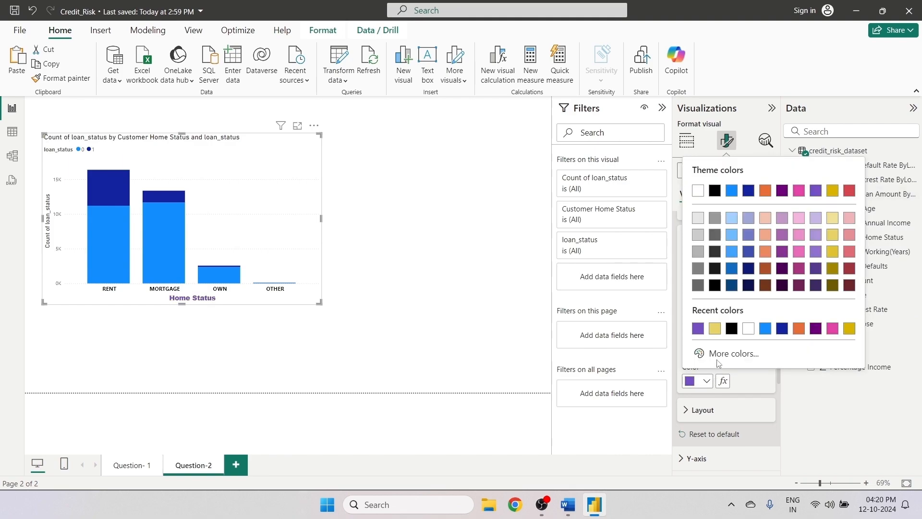
click(732, 191)
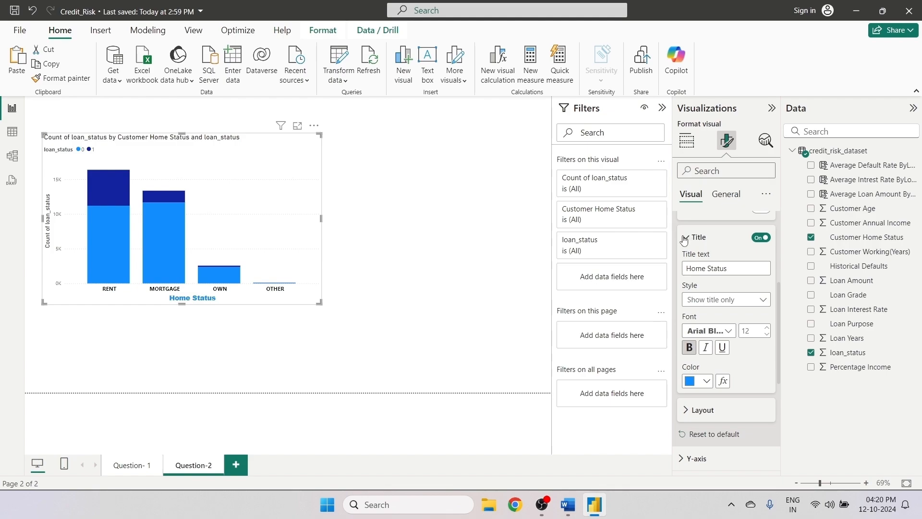
- Set the colour of the "Home Status" X-axis title to black
click(707, 381)
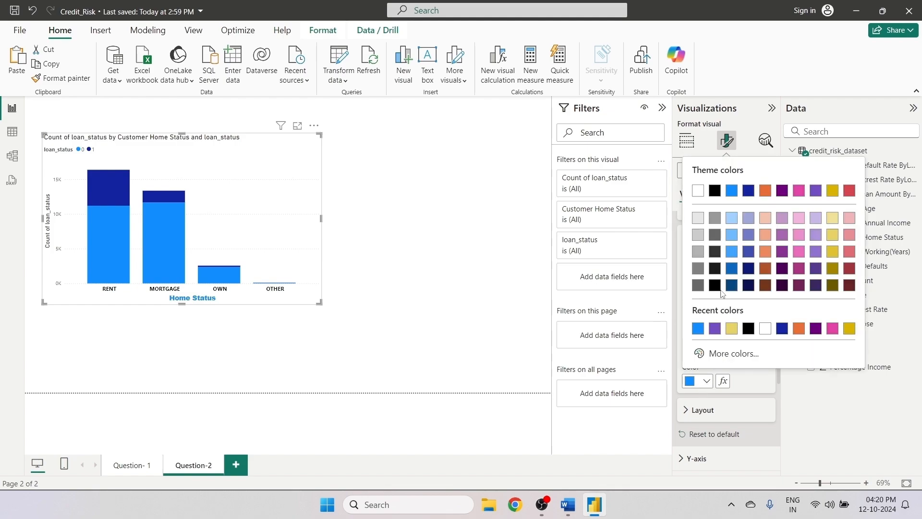
click(715, 192)
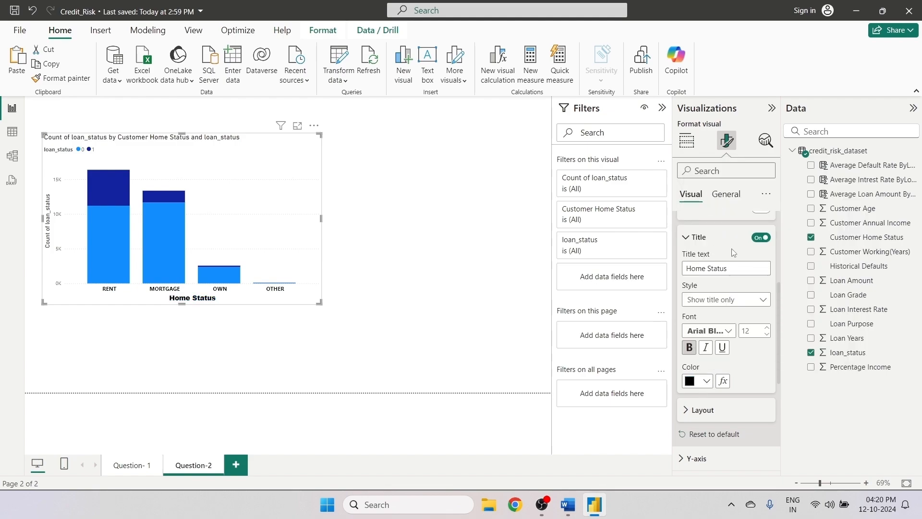
- Recolour the X-axis values, trying pink first and settling on light red (#de6a73)
scroll(733, 252, up, 4)
click(706, 331)
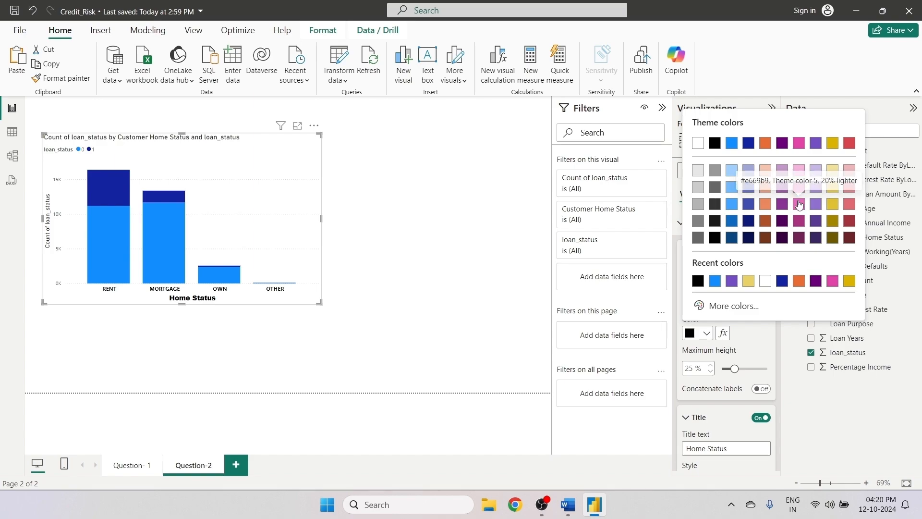
click(799, 187)
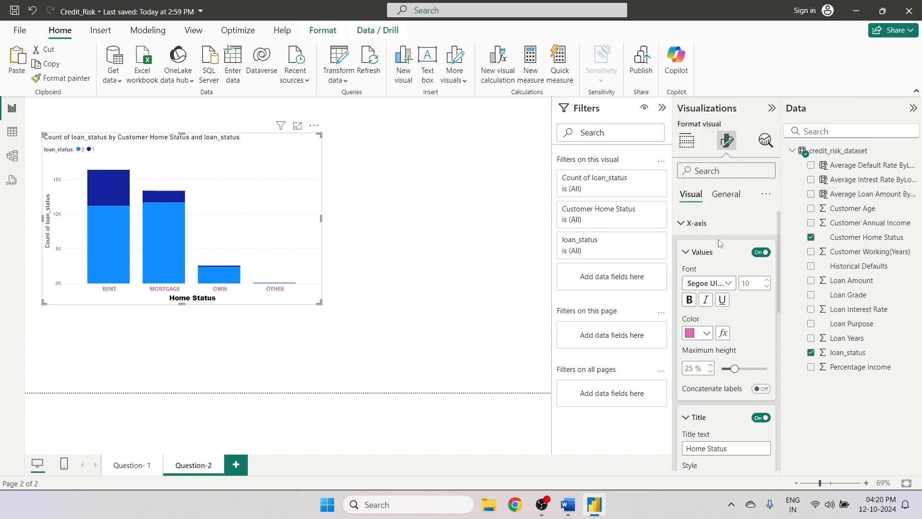
click(706, 333)
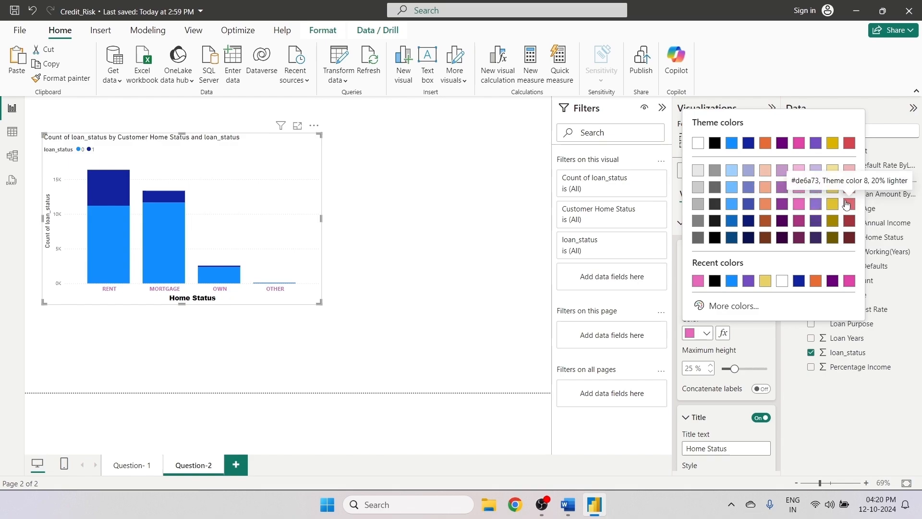
click(851, 204)
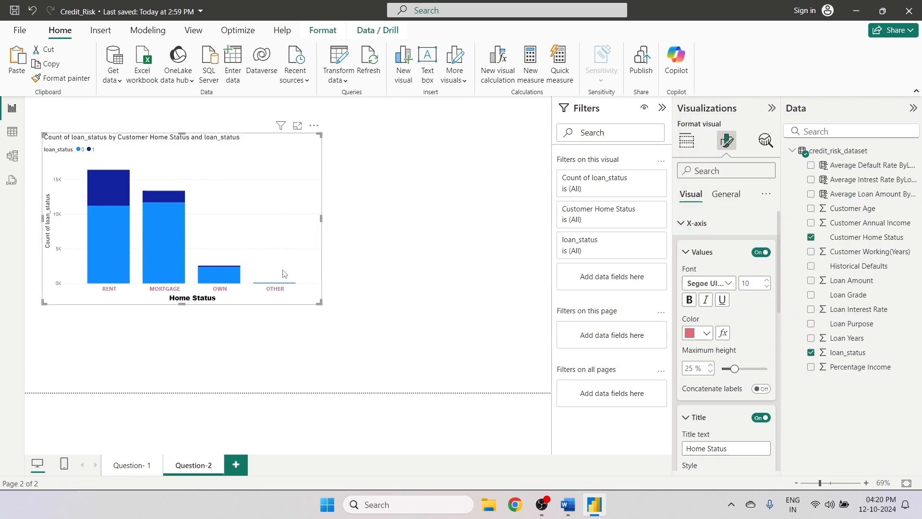
- Format the chart's Y-axis values in Segoe UI Bold, size 10, using the recent light red colour (#de6a73)
scroll(752, 315, down, 3)
scroll(750, 307, down, 5)
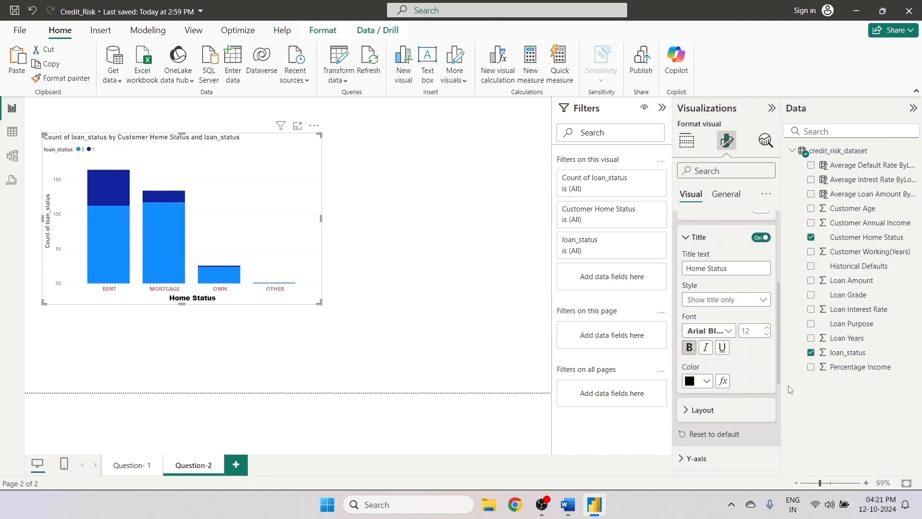
scroll(721, 407, up, 5)
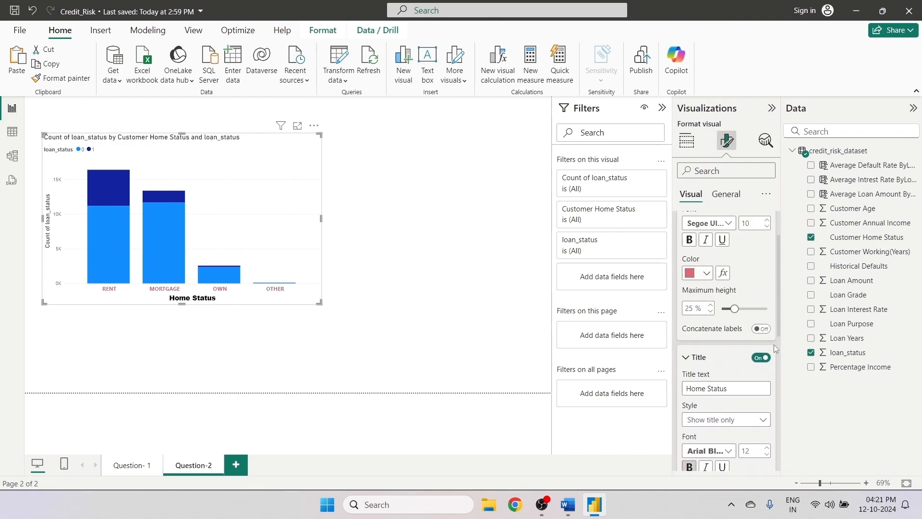
scroll(774, 350, down, 8)
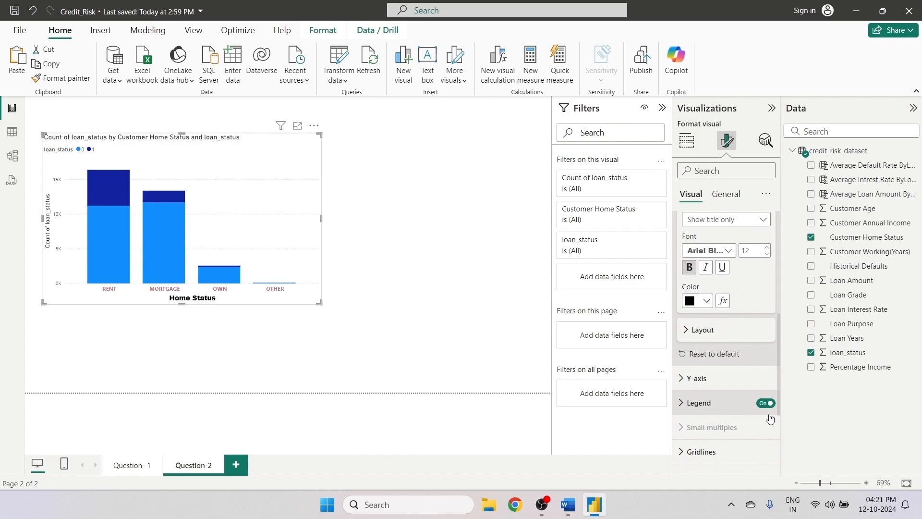
click(685, 370)
scroll(696, 409, down, 5)
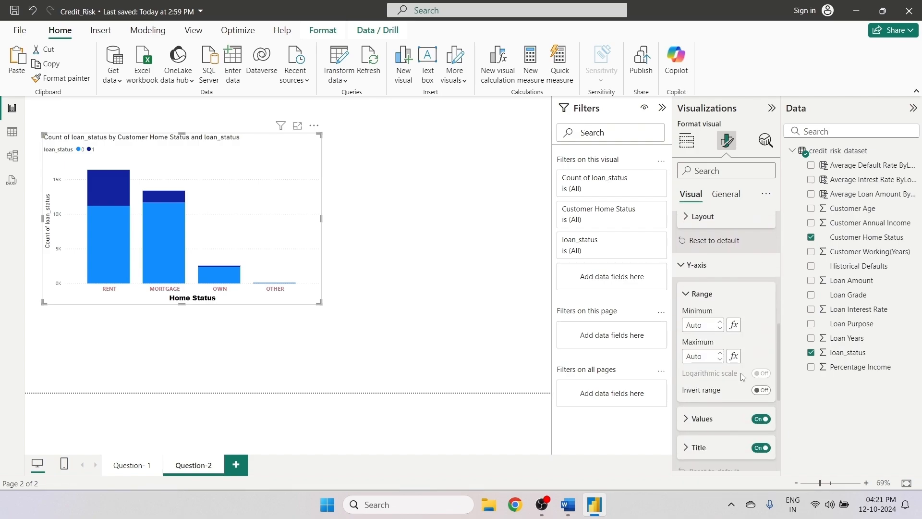
scroll(703, 394, down, 7)
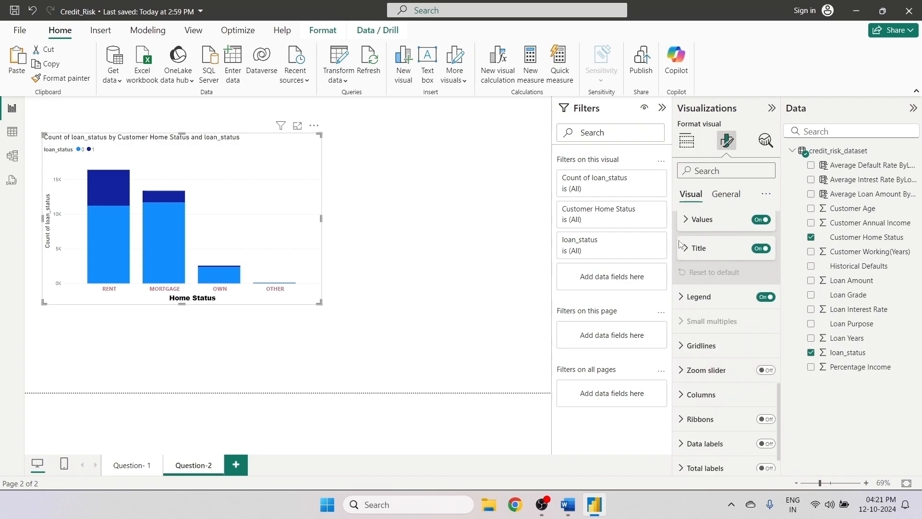
click(692, 222)
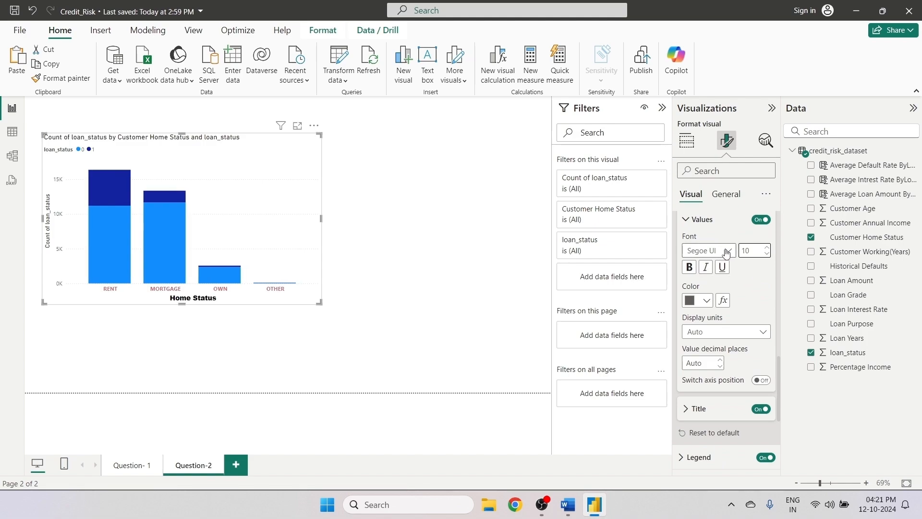
click(720, 251)
click(710, 399)
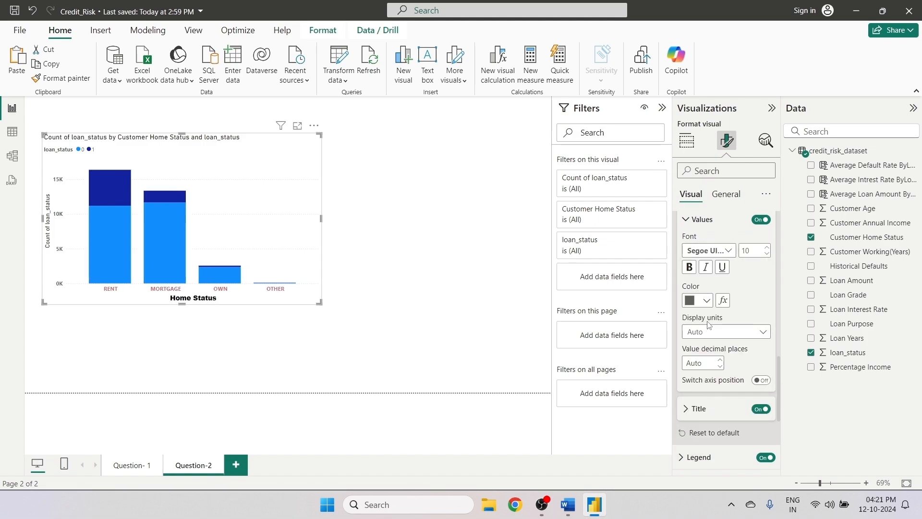
click(706, 301)
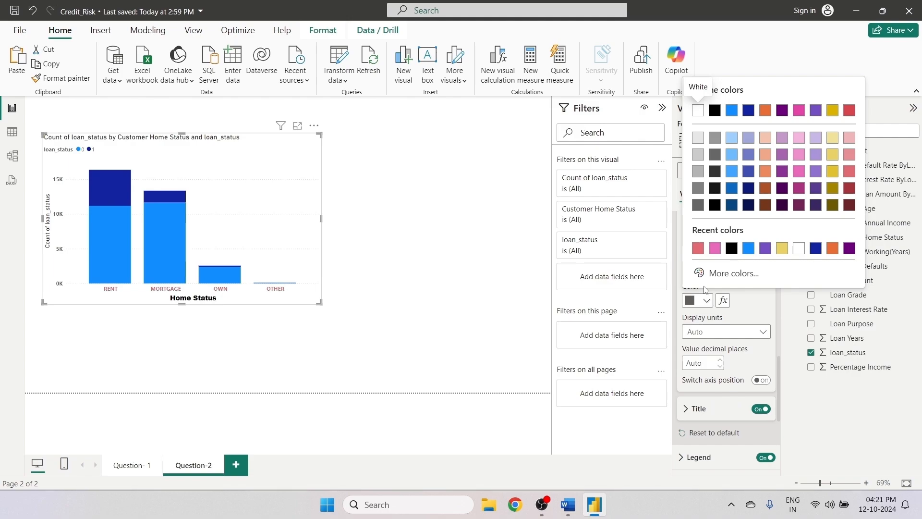
click(699, 248)
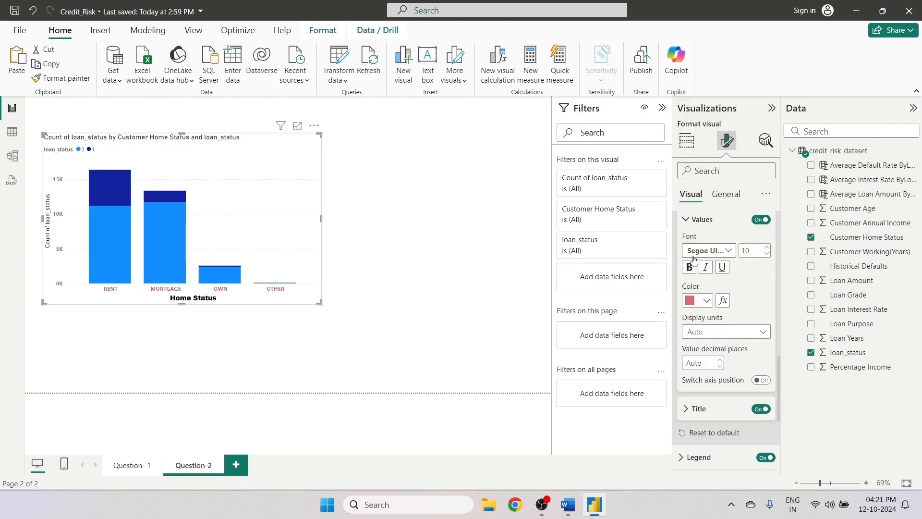
- Open the title settings of the chart's Y-axis
click(699, 411)
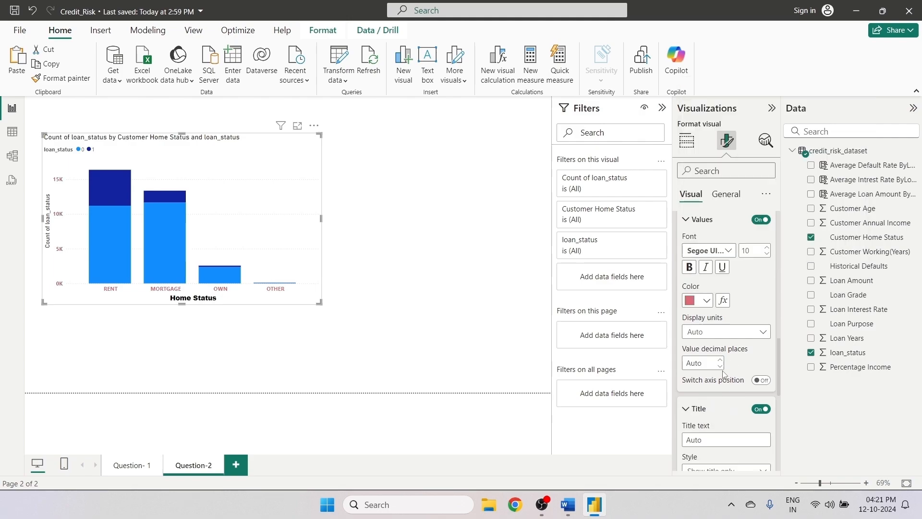
scroll(721, 365, down, 3)
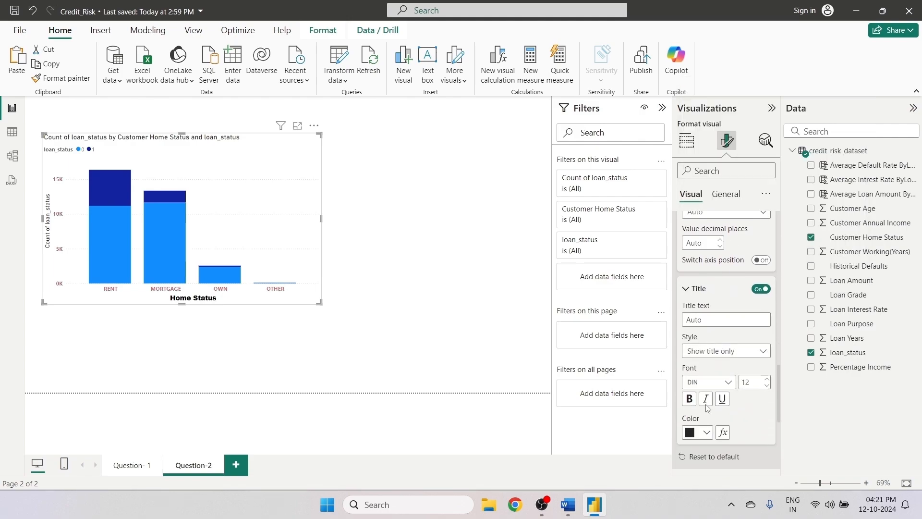
- Set the Y-axis title text to "Count Of Loan" and its font to Arial Black
click(703, 320)
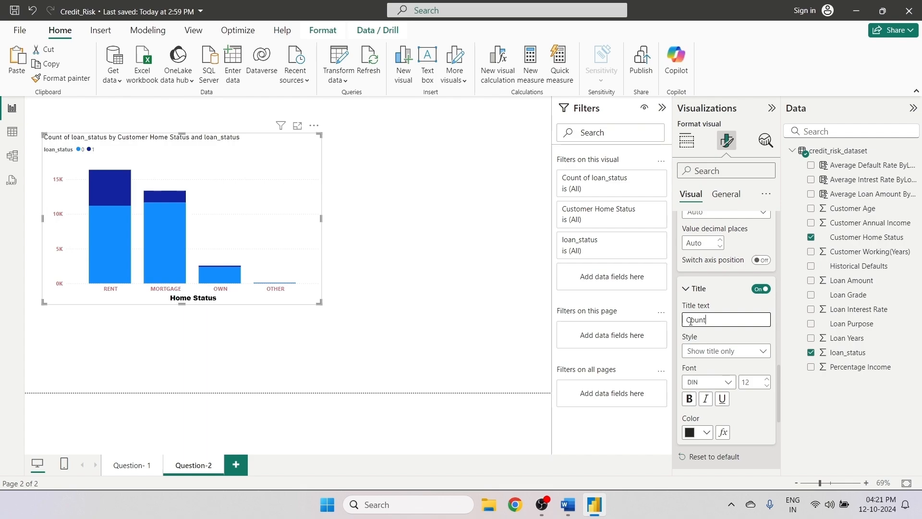
text(of)
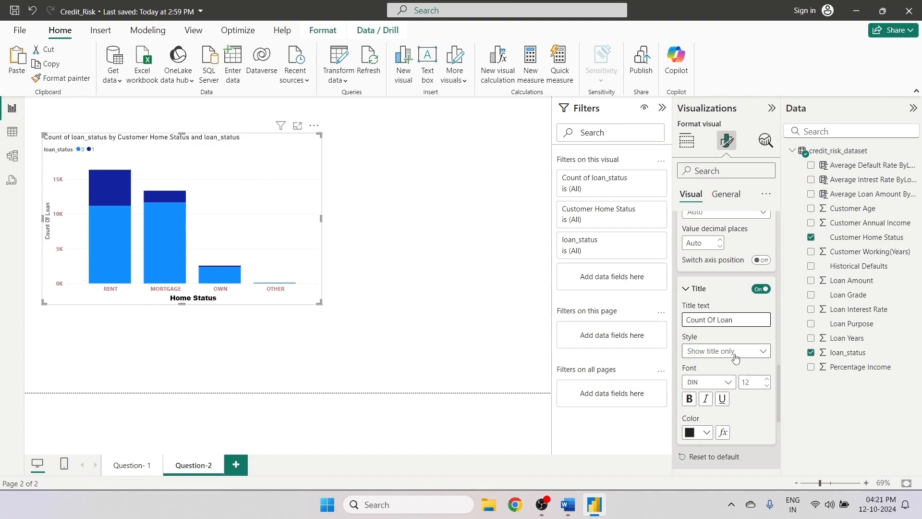
scroll(738, 358, down, 1)
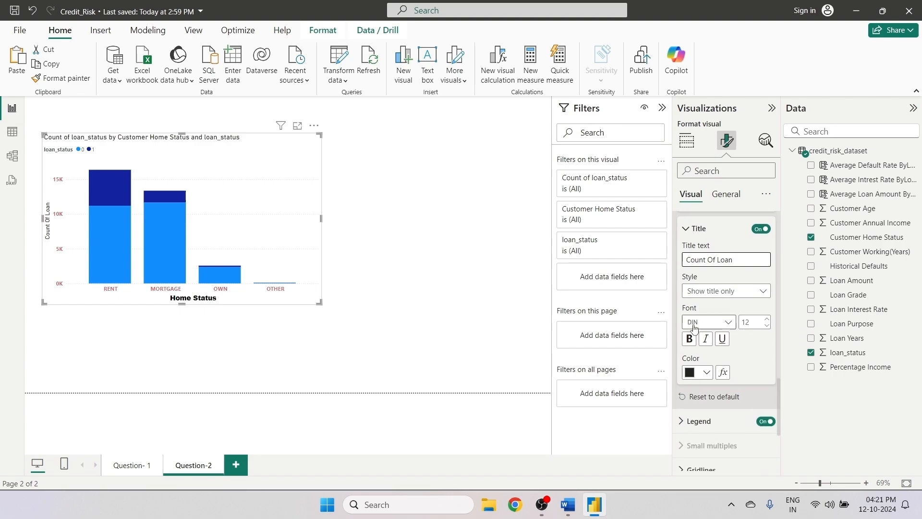
click(725, 327)
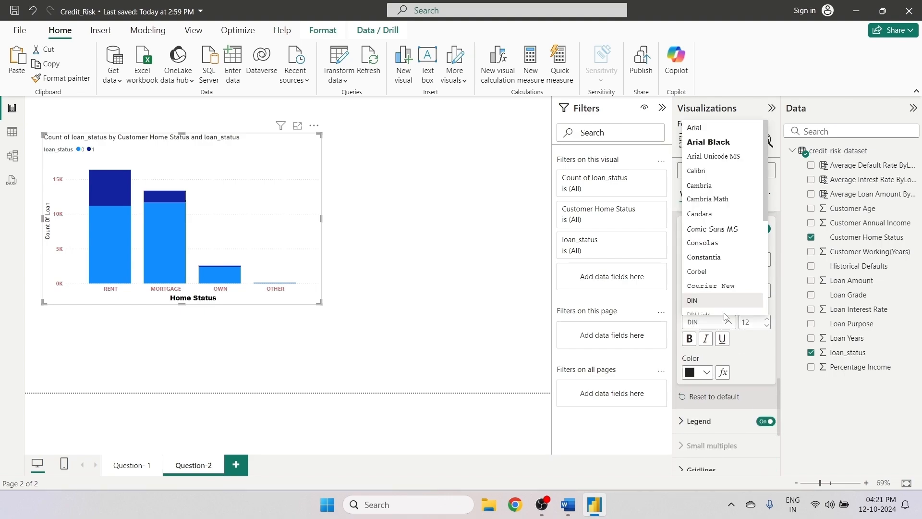
click(709, 142)
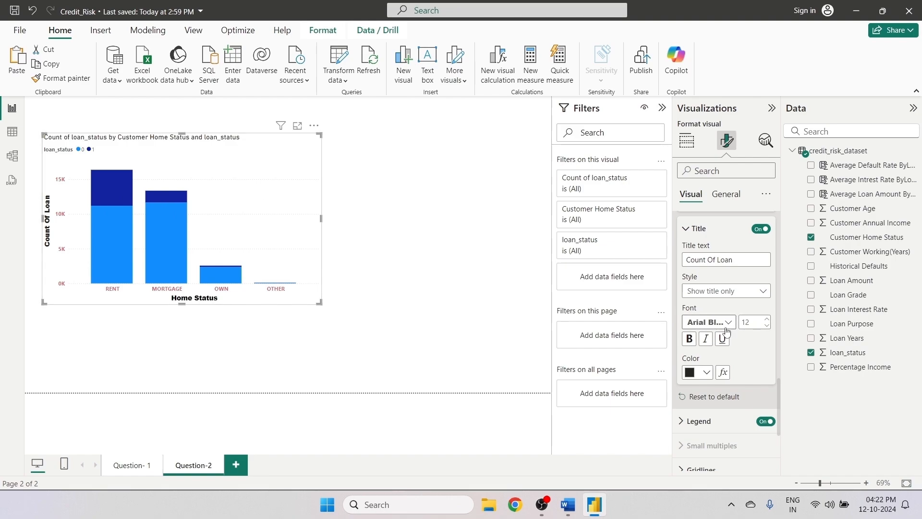
- Turn off the column chart's legend and its horizontal gridlines
click(766, 422)
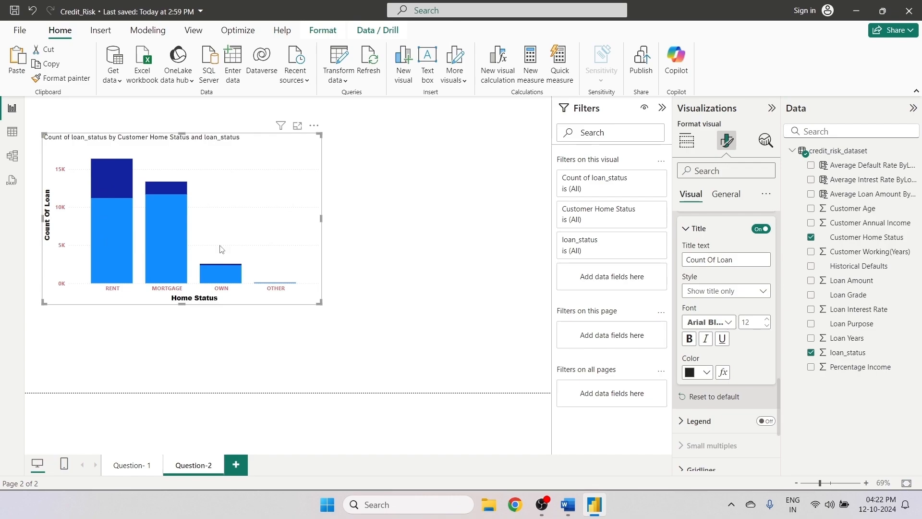
scroll(712, 414, down, 3)
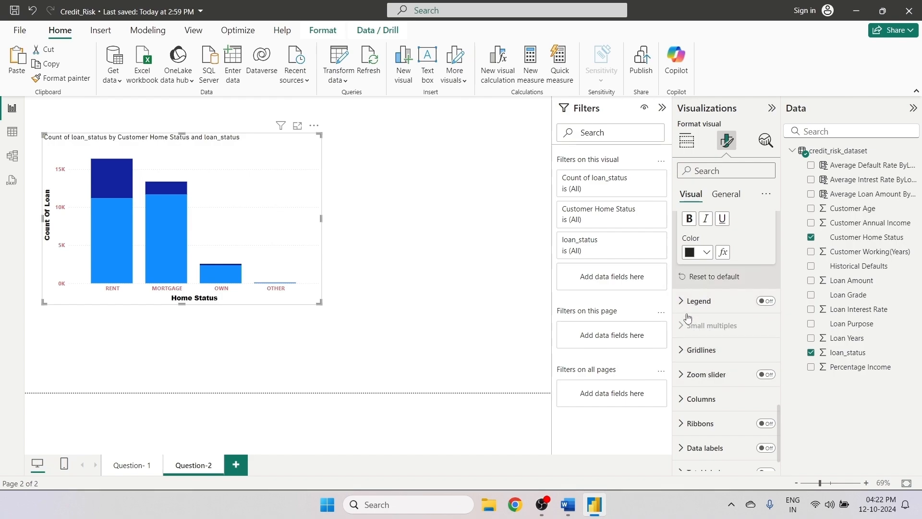
click(684, 350)
scroll(726, 339, down, 3)
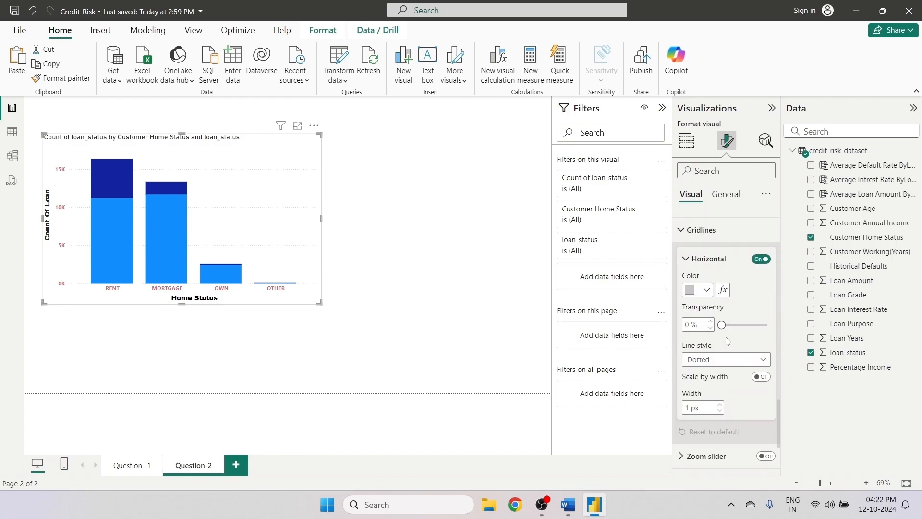
click(762, 259)
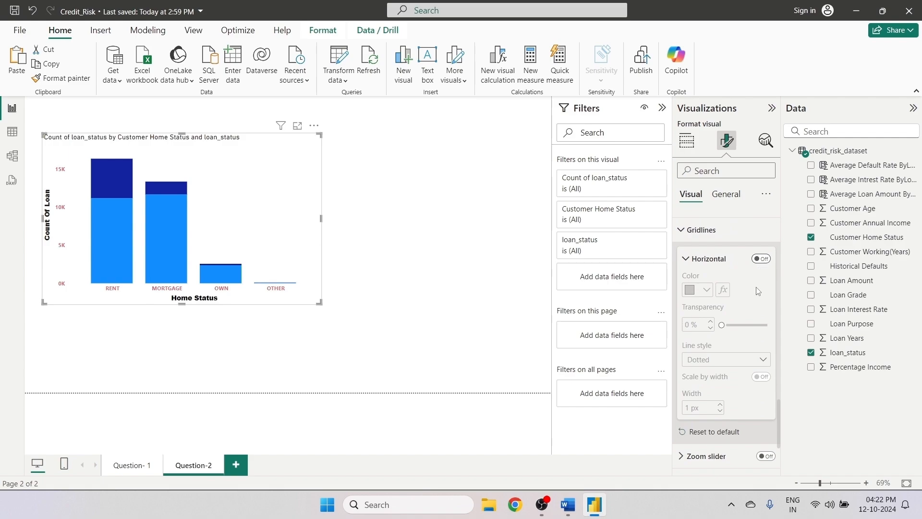
- Recolor the columns of series 0 with a custom bright green, about #7DEE37
scroll(740, 365, down, 3)
scroll(733, 410, up, 1)
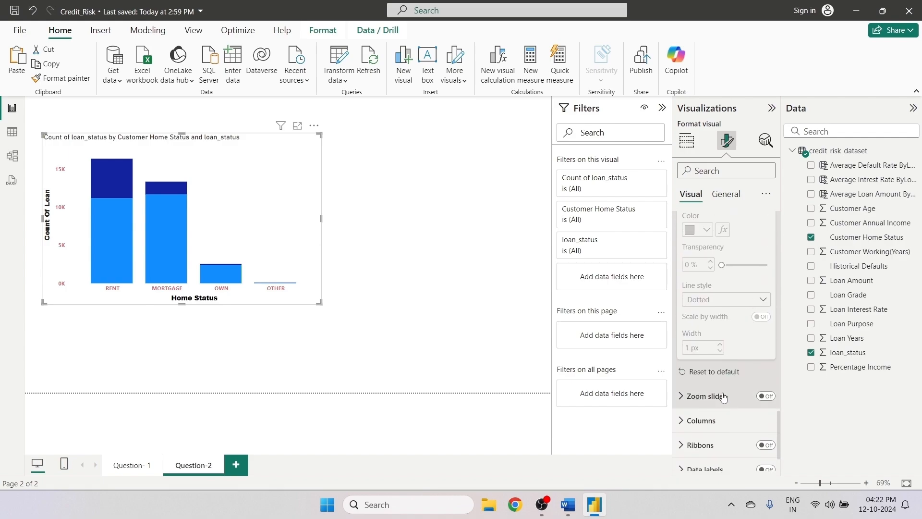
scroll(726, 398, down, 2)
click(689, 361)
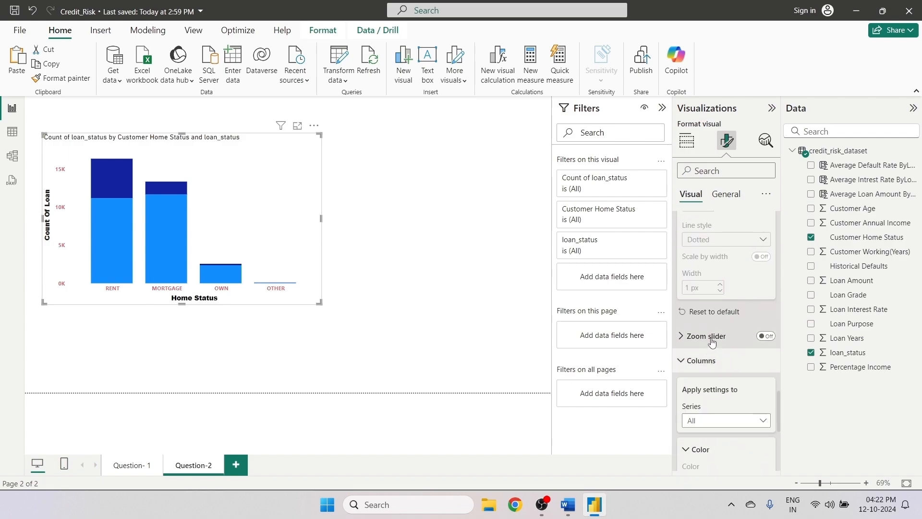
scroll(711, 343, down, 3)
scroll(713, 342, up, 2)
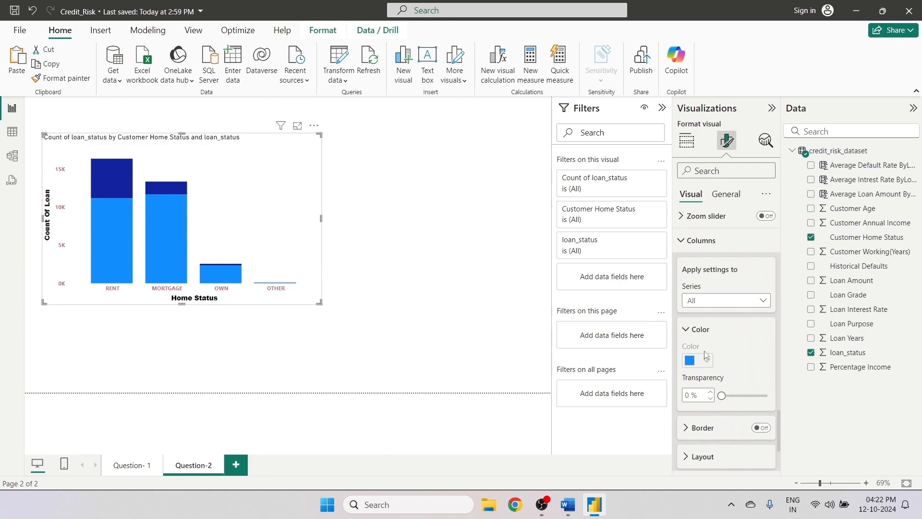
click(716, 303)
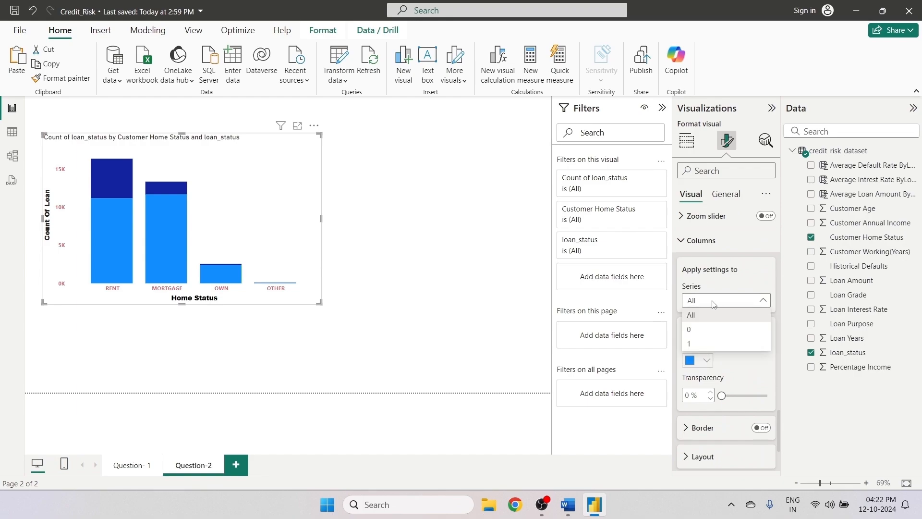
click(701, 330)
click(707, 361)
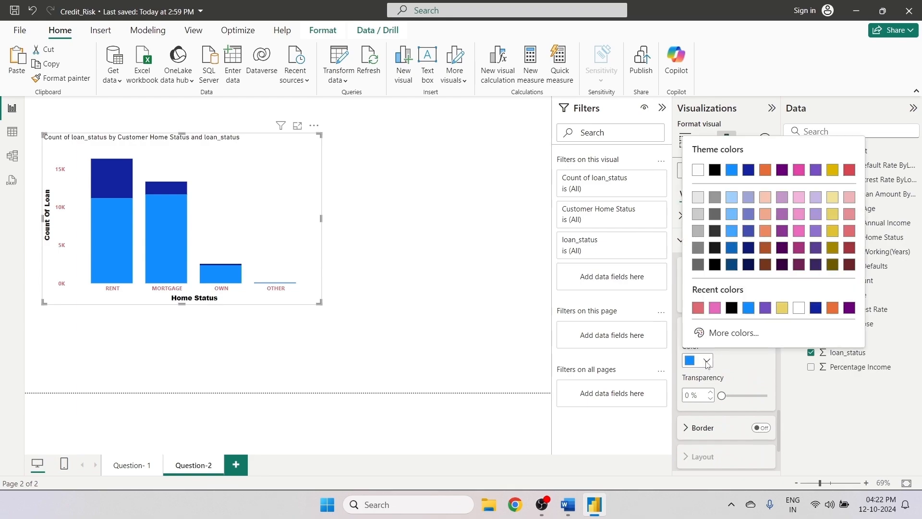
click(725, 332)
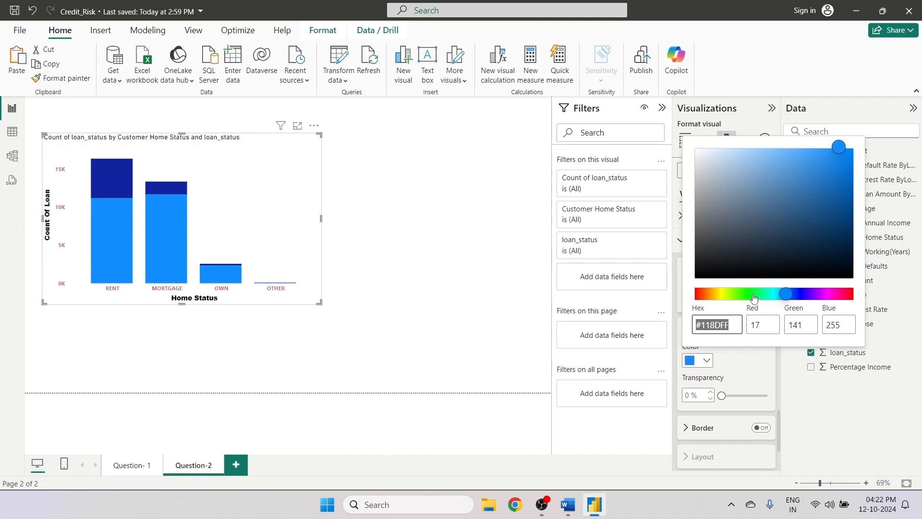
click(753, 294)
click(737, 294)
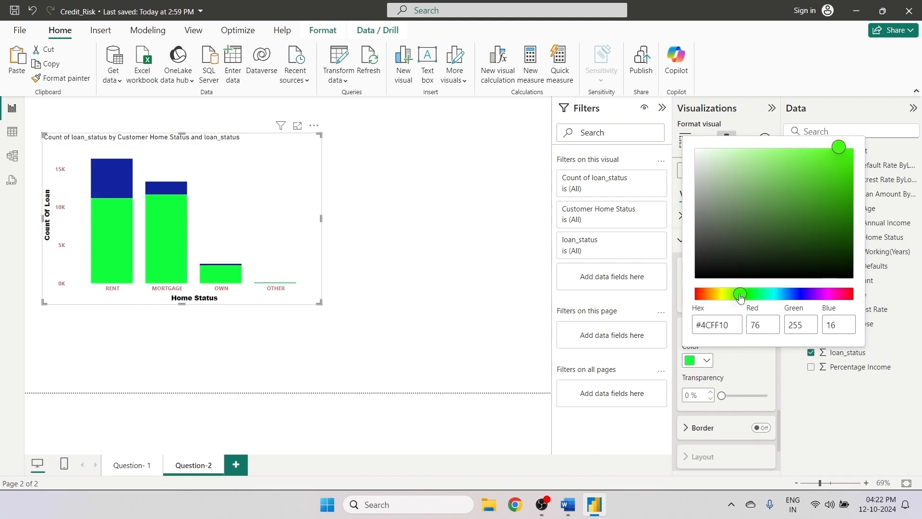
click(772, 187)
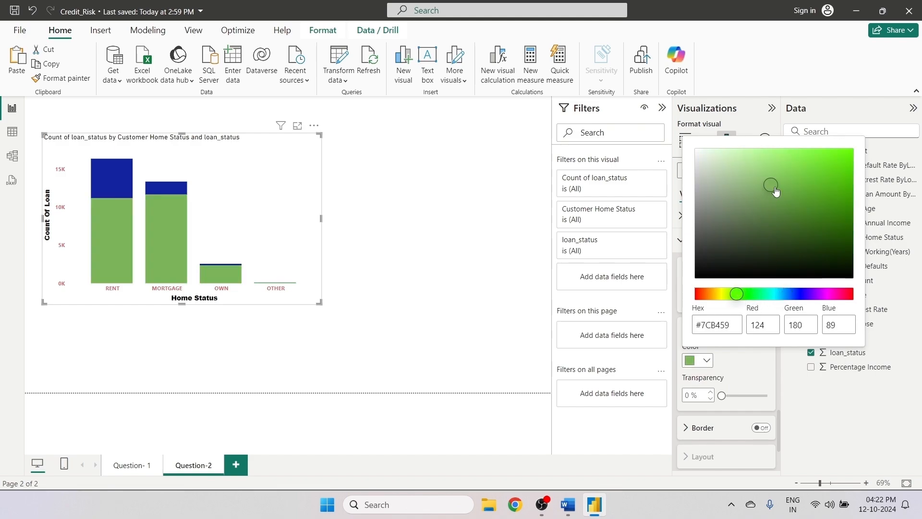
click(751, 161)
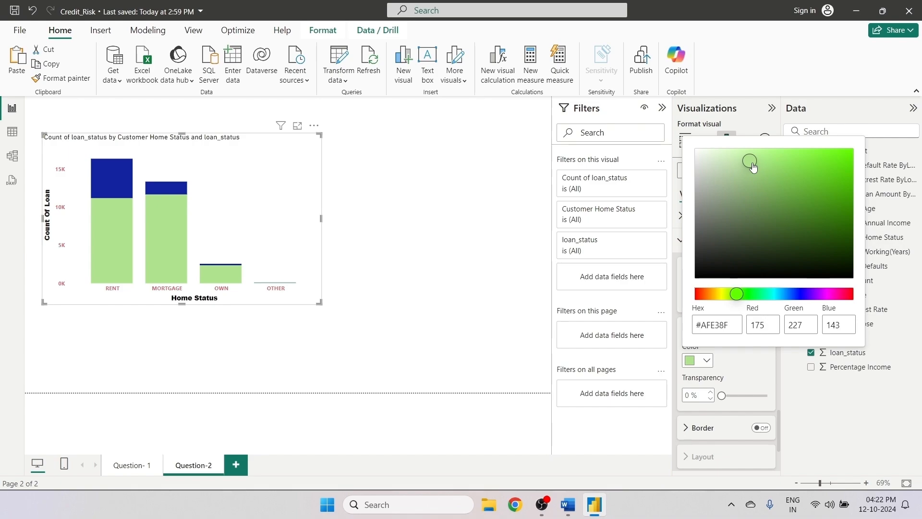
click(788, 183)
click(808, 183)
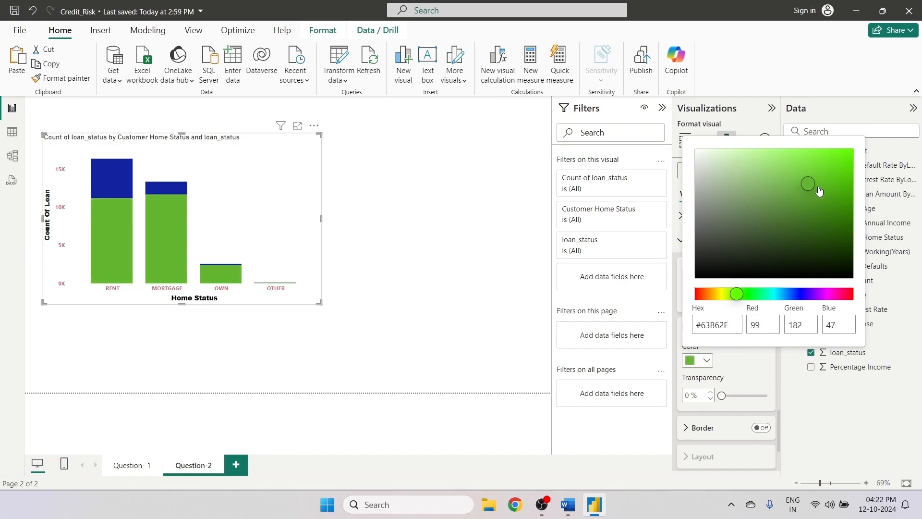
click(824, 197)
click(835, 166)
click(831, 163)
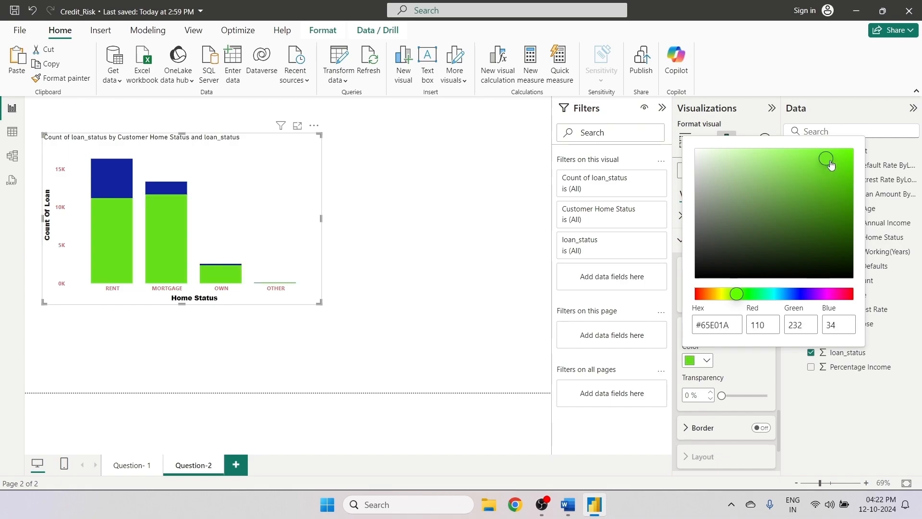
click(810, 155)
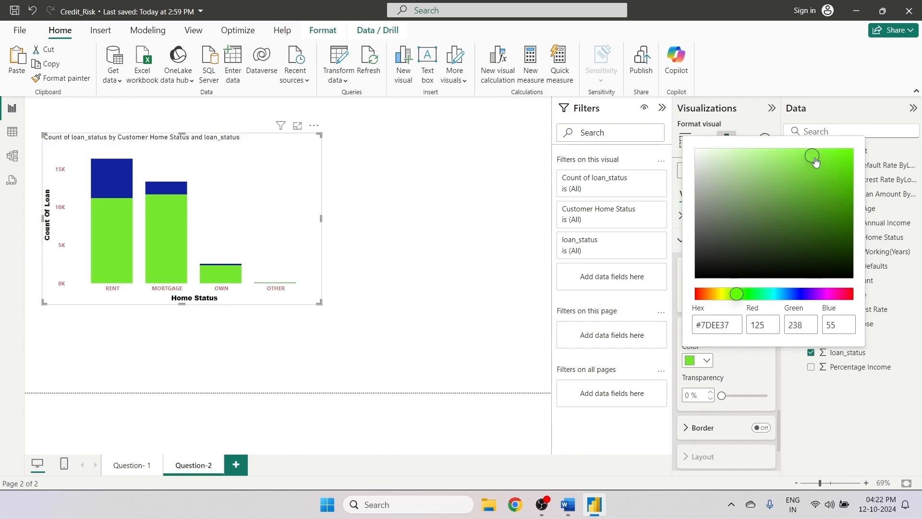
click(746, 377)
- Recolor the columns of series 1 with a custom pink, #F92F7C
click(736, 301)
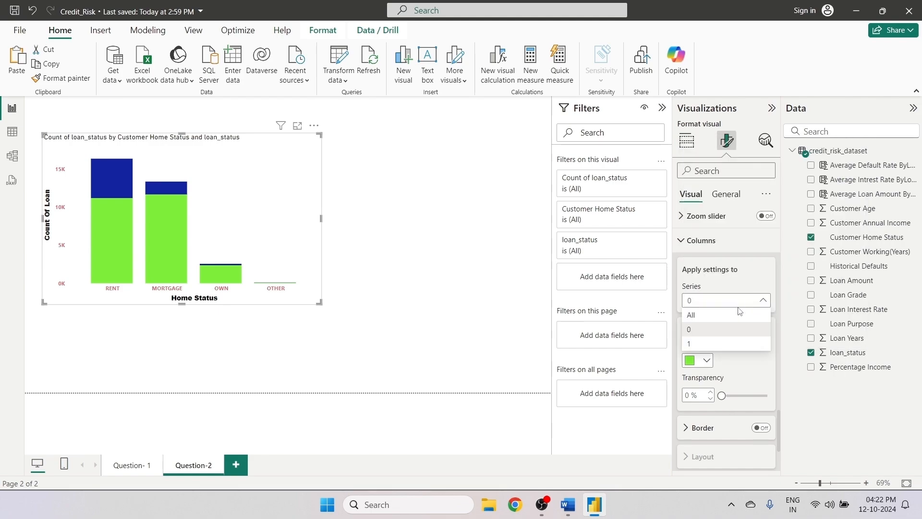
click(727, 345)
click(699, 360)
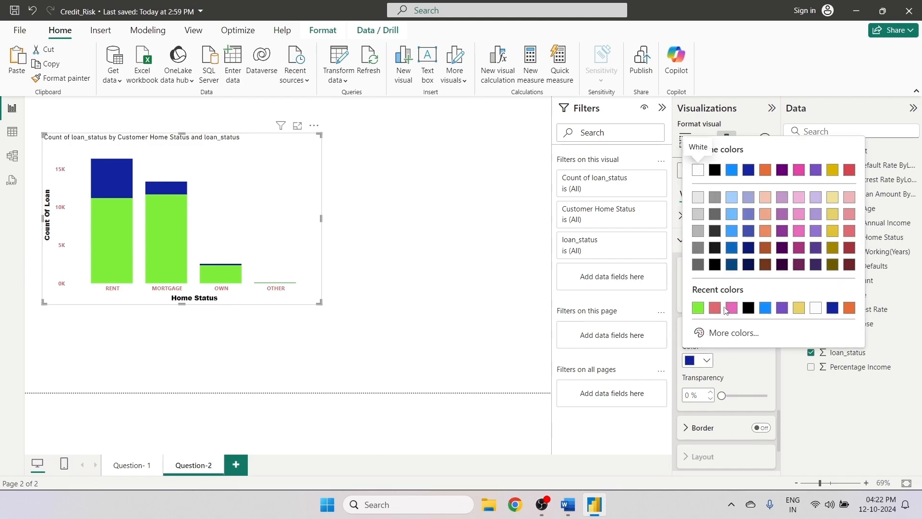
click(711, 331)
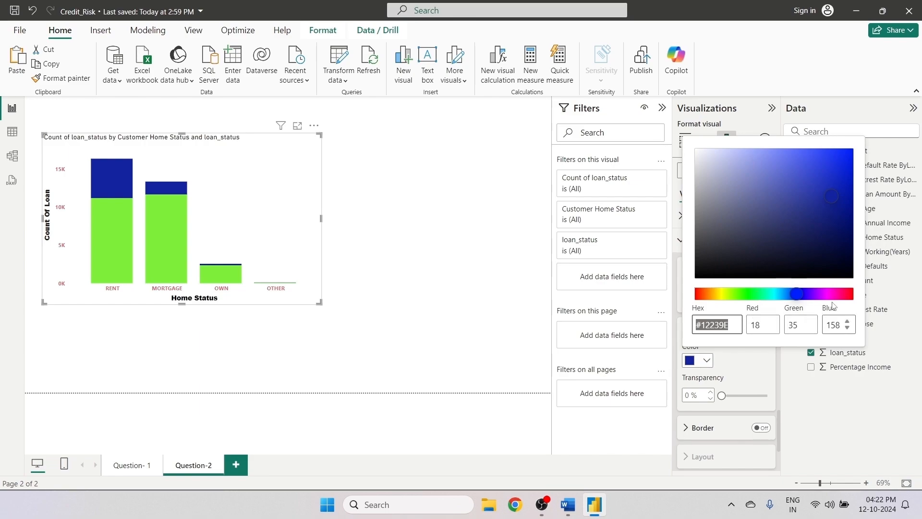
click(843, 293)
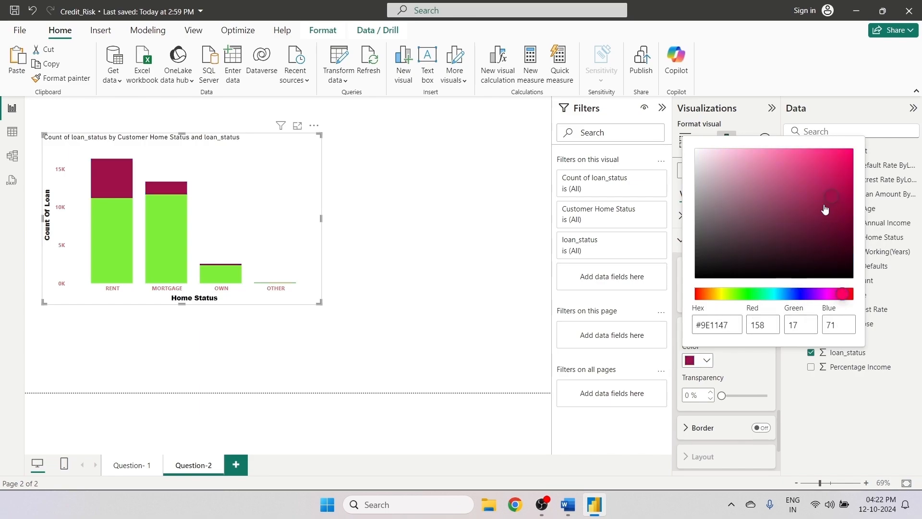
click(820, 151)
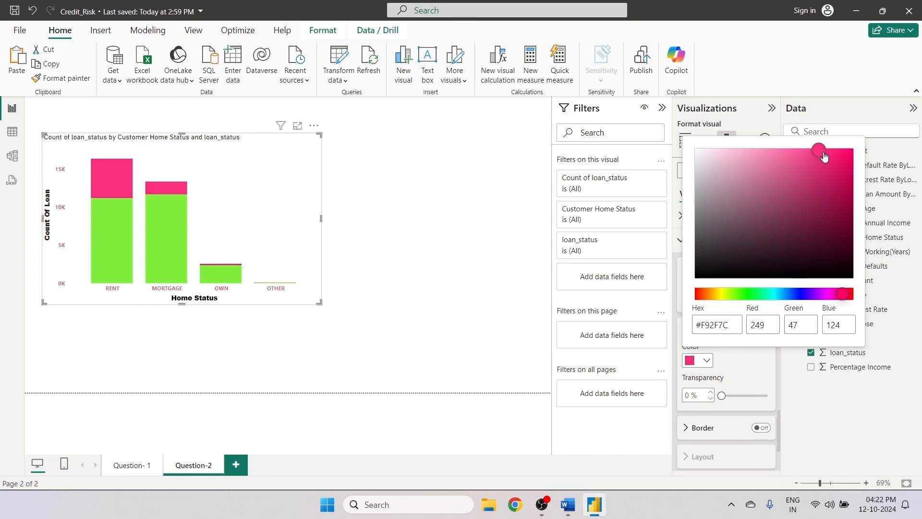
click(773, 405)
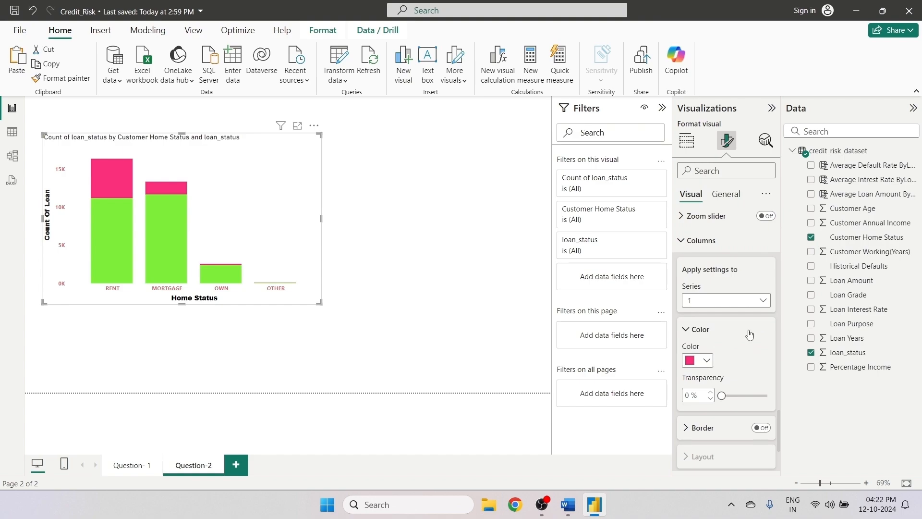
- Turn on data labels for the stacked columns, leaving the column border off
scroll(750, 335, down, 3)
click(761, 307)
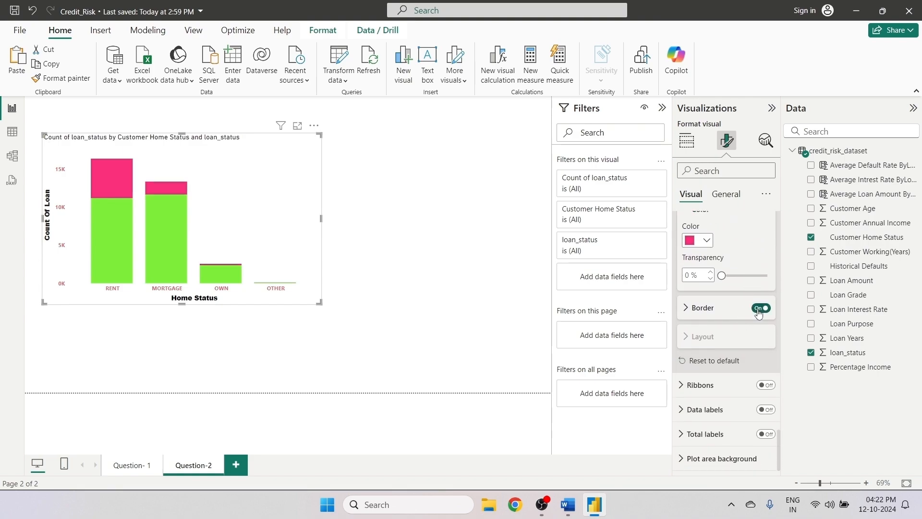
click(761, 308)
click(766, 411)
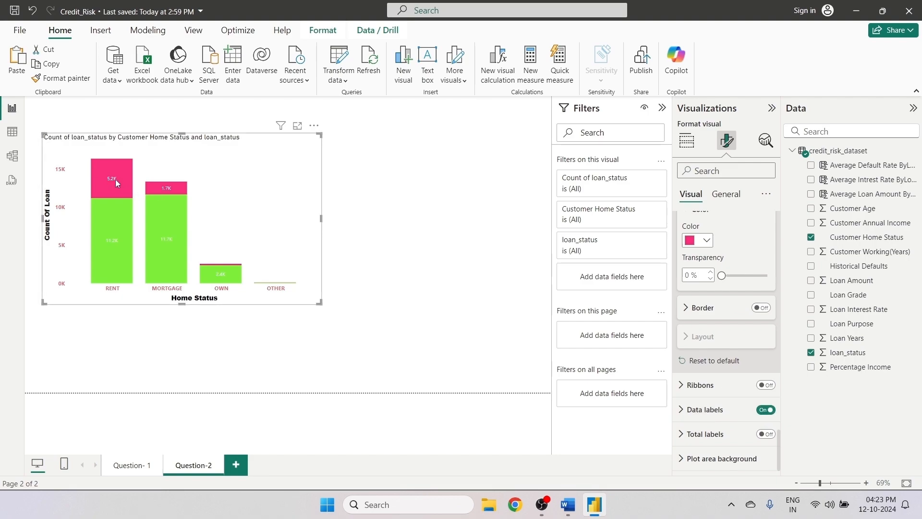
mouse_move(112, 247)
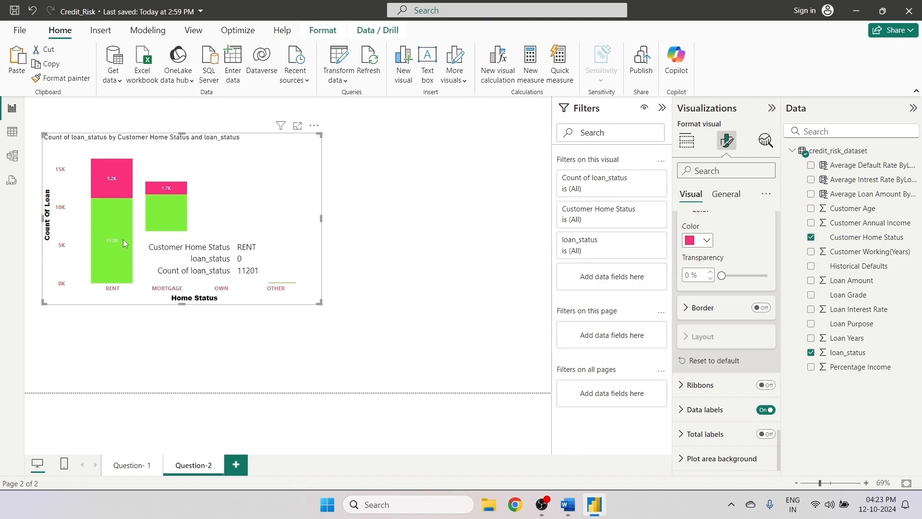
- Set the color of the data label values to black for all series
click(701, 410)
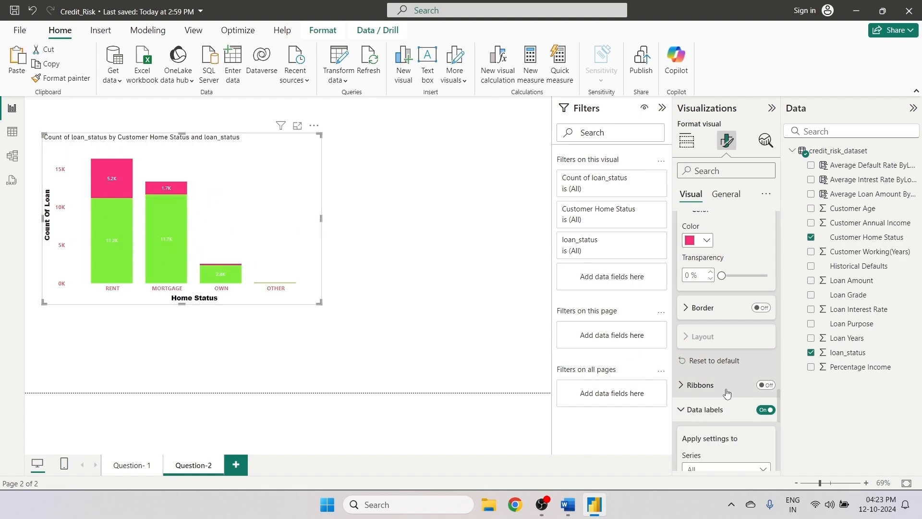
scroll(728, 401, down, 1)
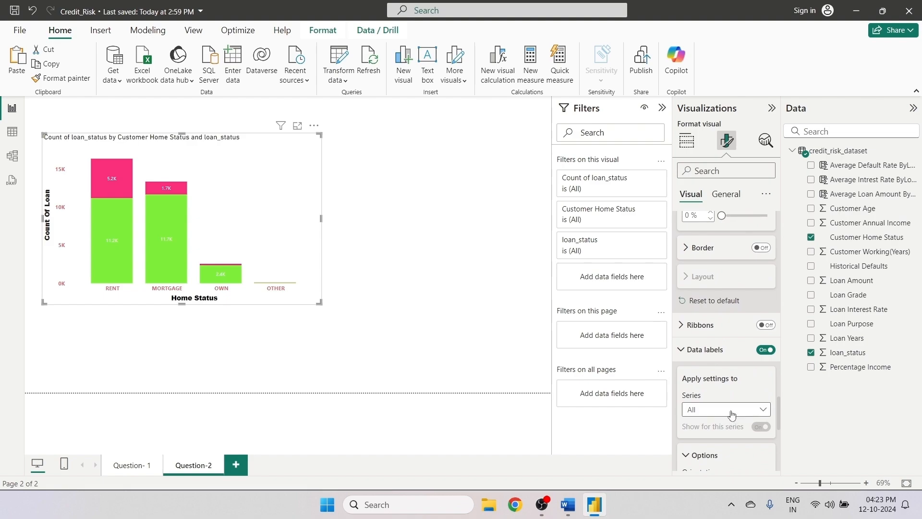
scroll(740, 406, down, 1)
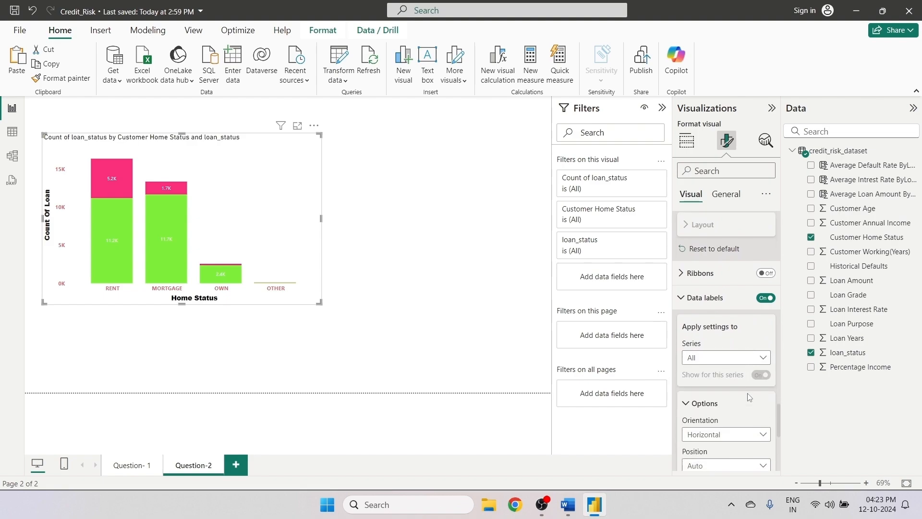
scroll(747, 396, down, 2)
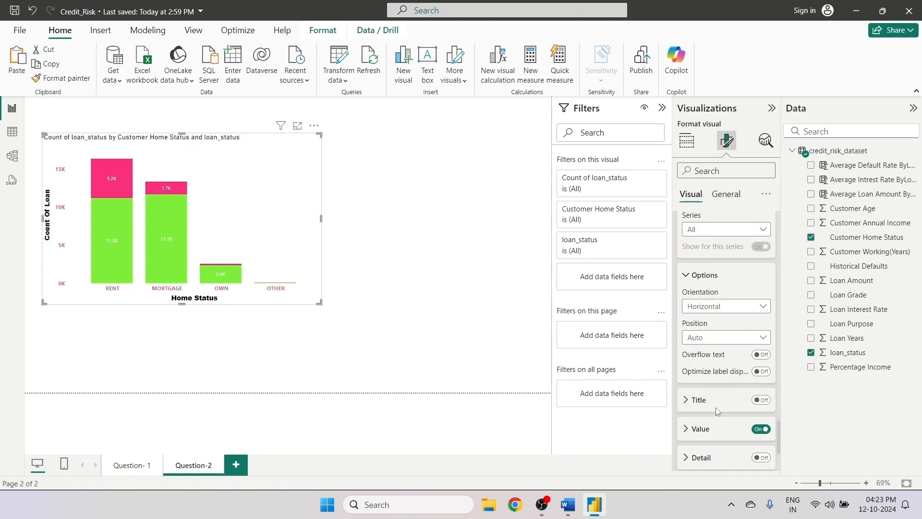
click(687, 429)
scroll(745, 397, down, 3)
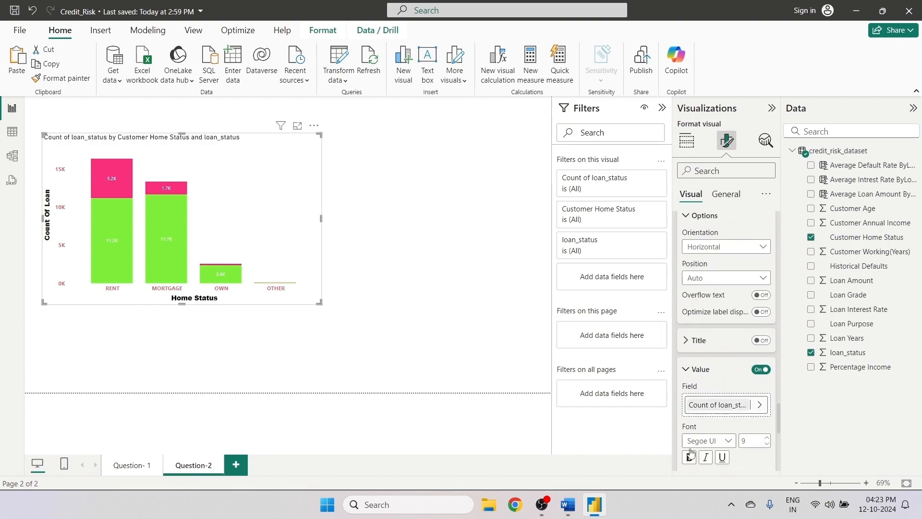
click(696, 370)
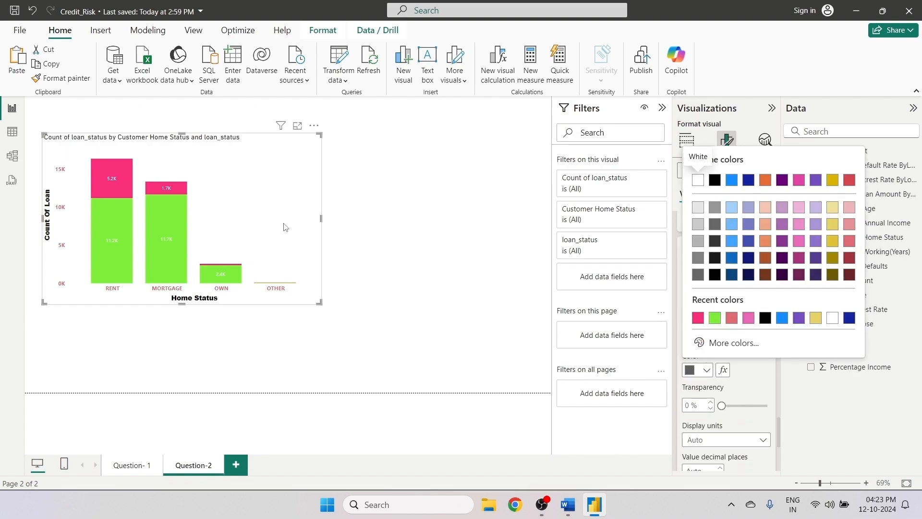
click(715, 180)
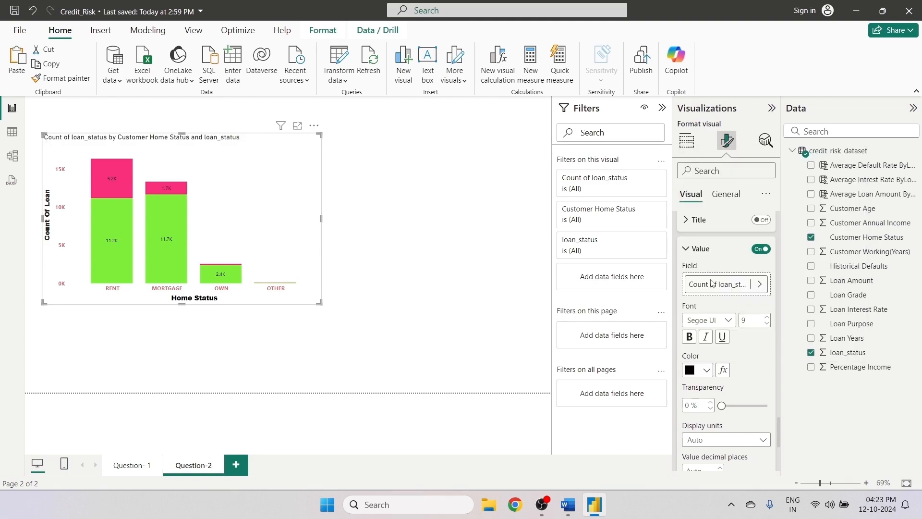
- Set the data label values to size 12 in the Segoe UI Bold font
click(768, 317)
click(729, 322)
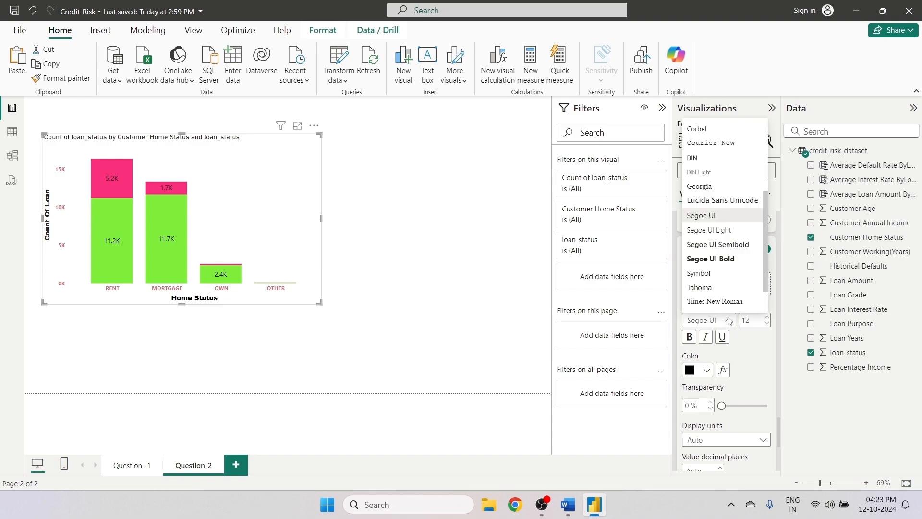
click(721, 260)
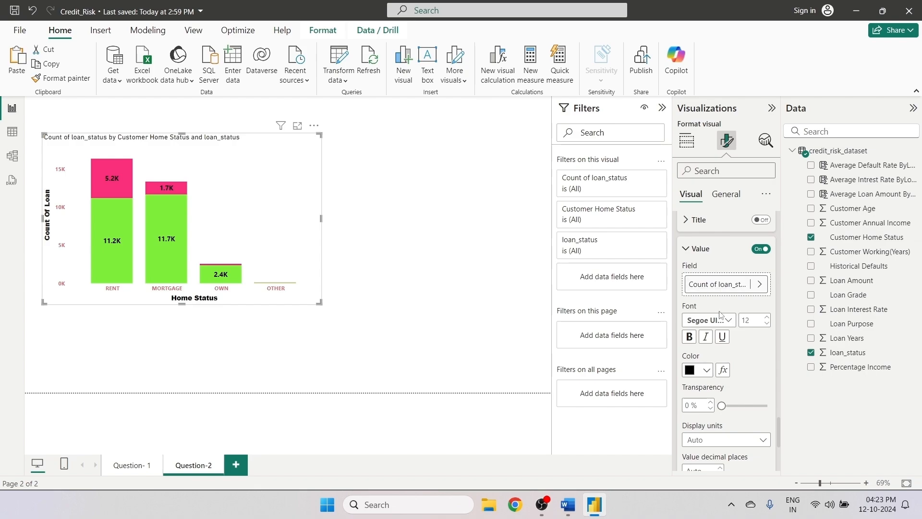
- Try white as the data label value color, and set it back to black
click(707, 371)
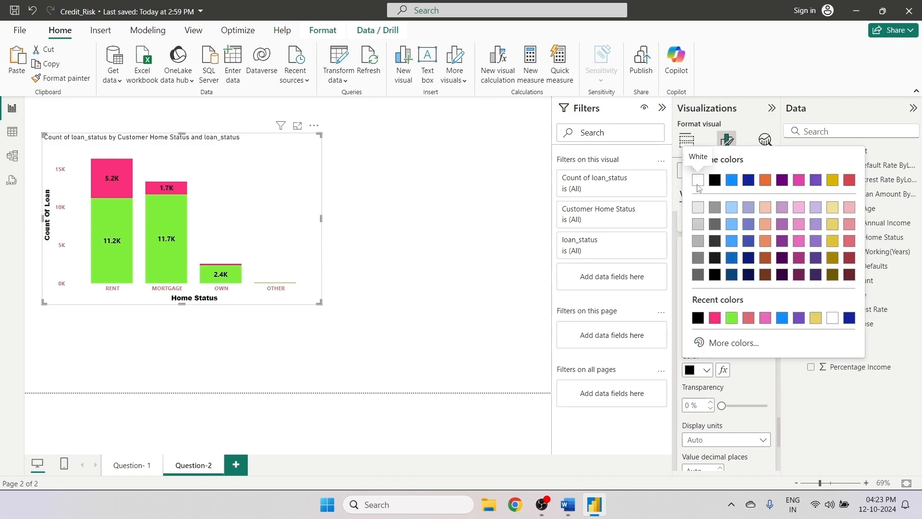
click(698, 180)
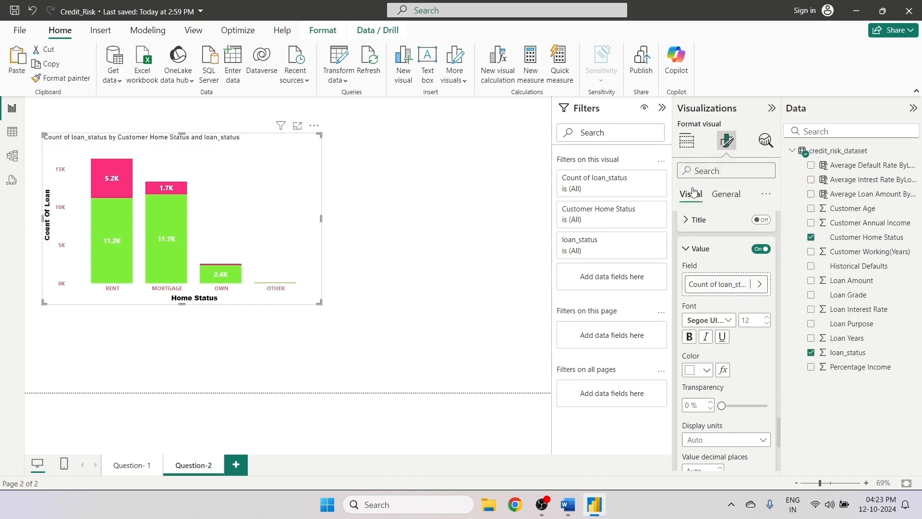
click(704, 371)
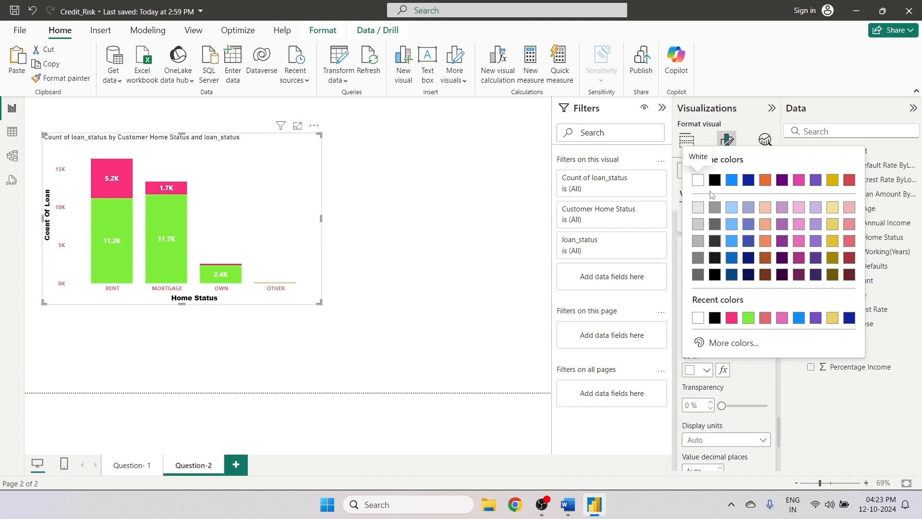
click(714, 180)
- Set the display units of the data label values to None
scroll(754, 294, down, 2)
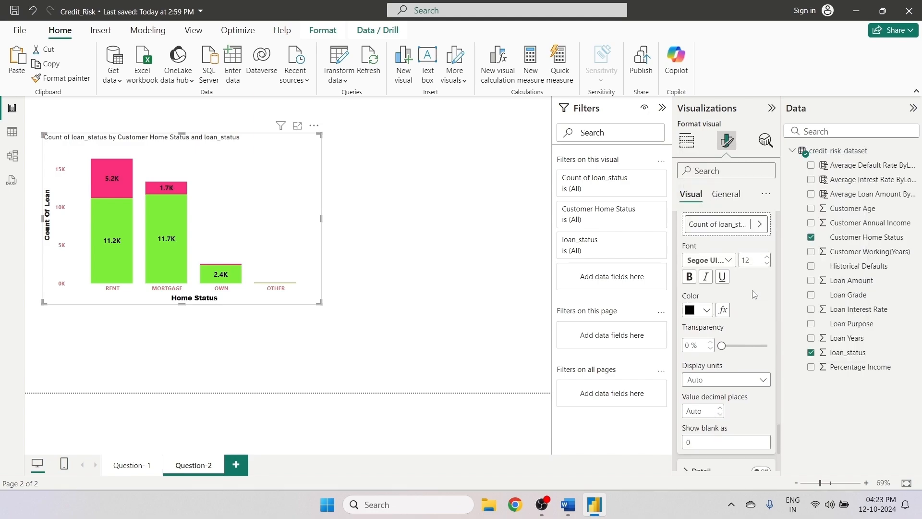
scroll(734, 354, up, 1)
scroll(723, 348, down, 1)
scroll(701, 389, down, 2)
scroll(698, 395, down, 1)
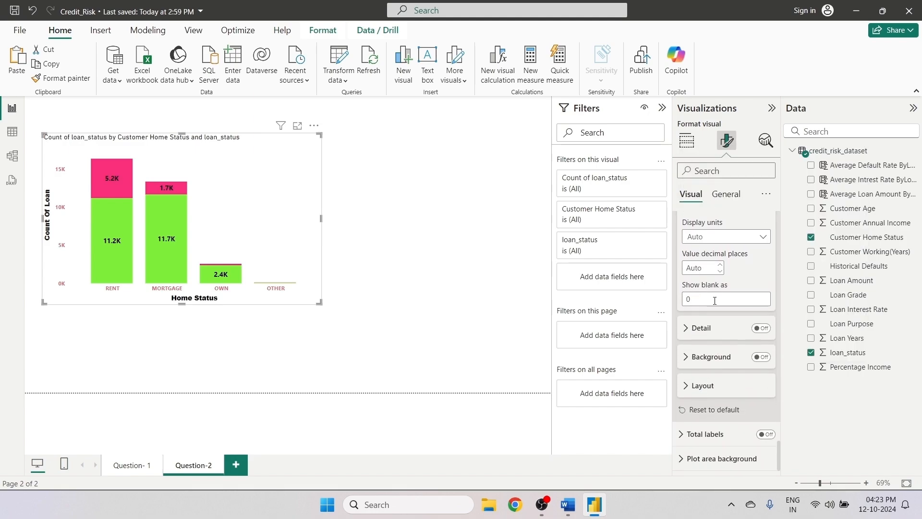
click(729, 242)
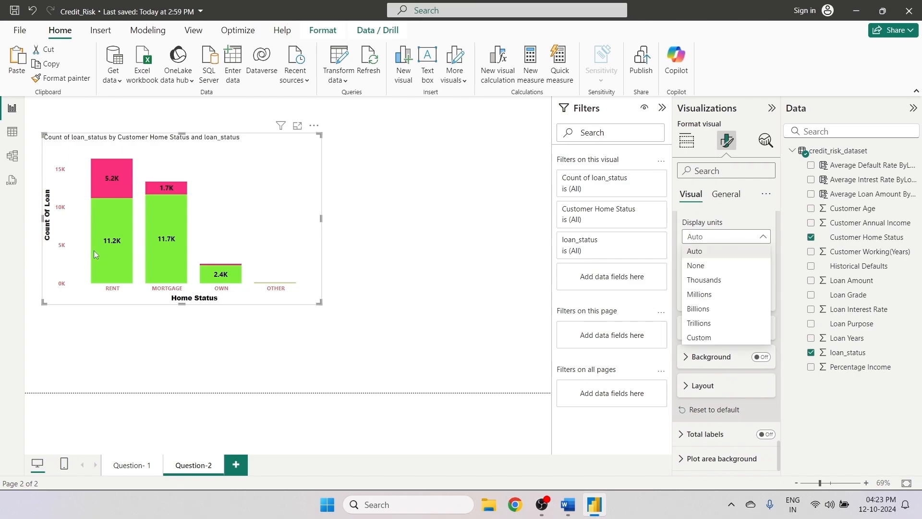
click(699, 266)
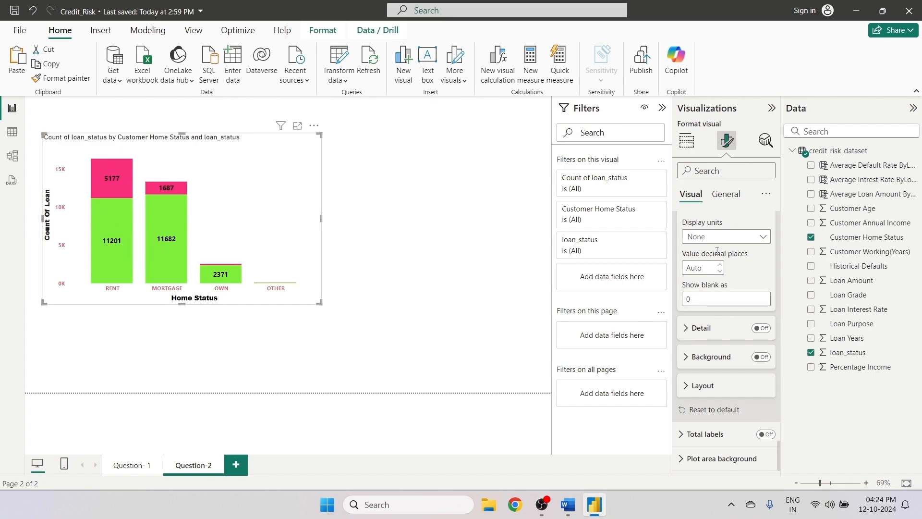
- Try Thousands as the data labels' display units, and return them to None
click(725, 237)
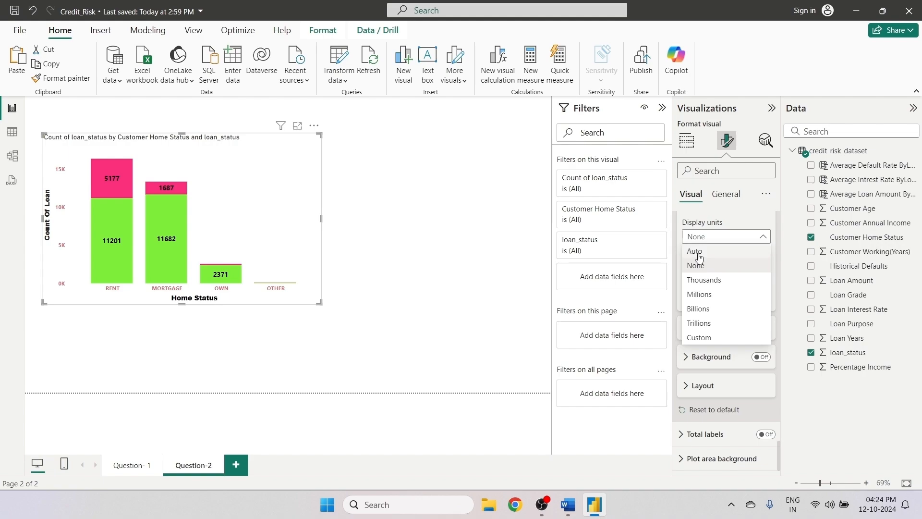
click(707, 281)
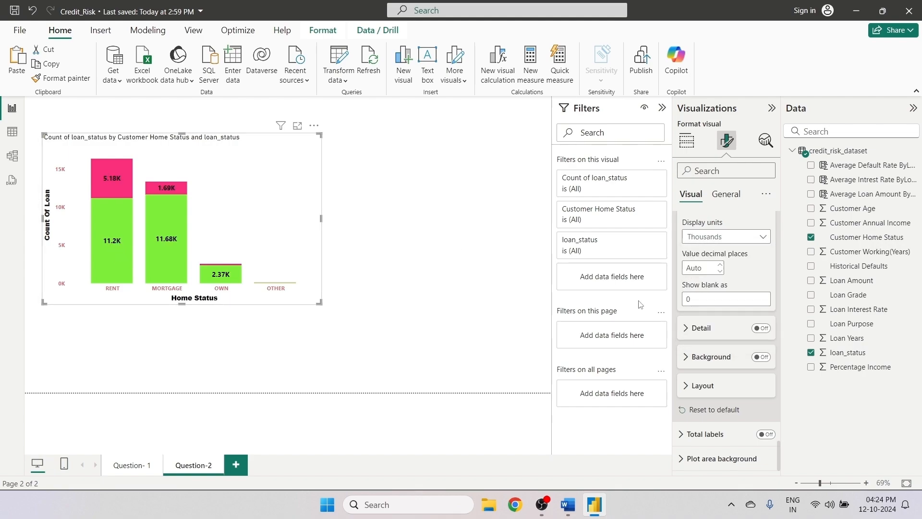
click(714, 237)
click(704, 263)
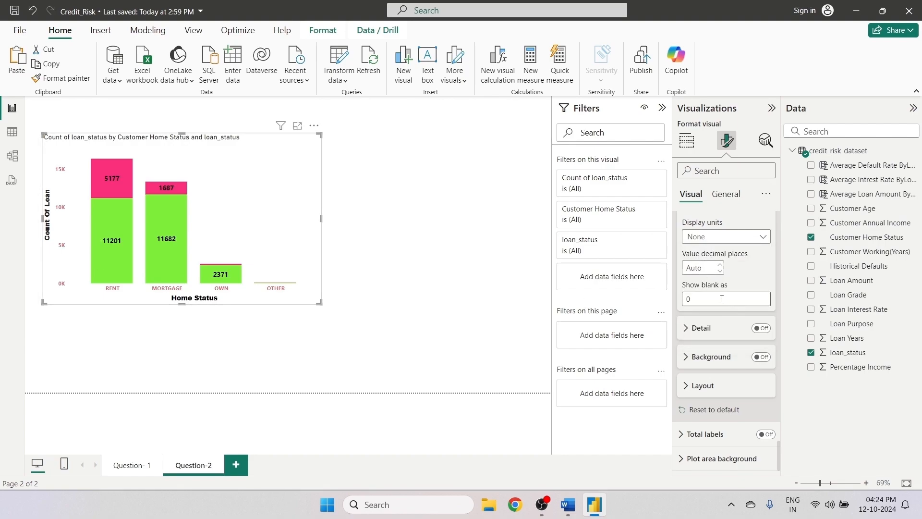
- Change the chart's title text to "Home Status Based Loan Status"
scroll(721, 300, up, 1)
scroll(718, 309, down, 1)
click(726, 194)
click(715, 250)
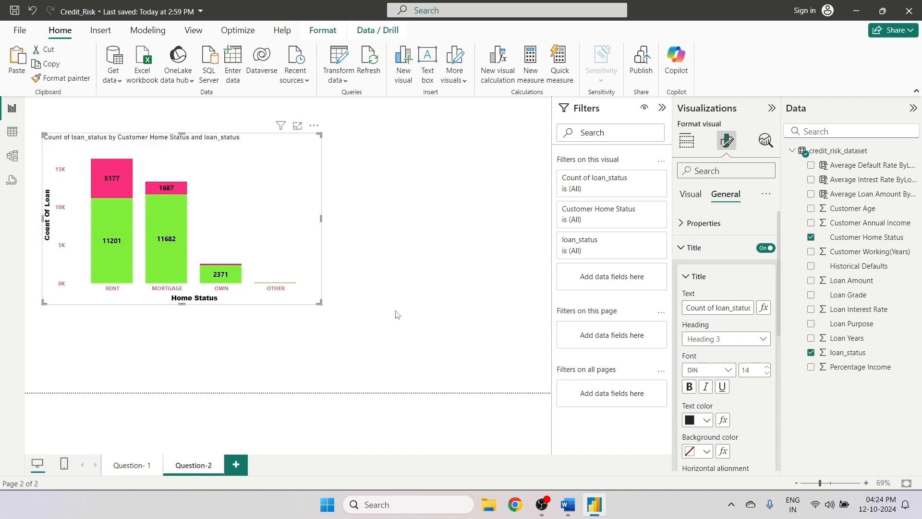
click(690, 308)
key(ctrl+a)
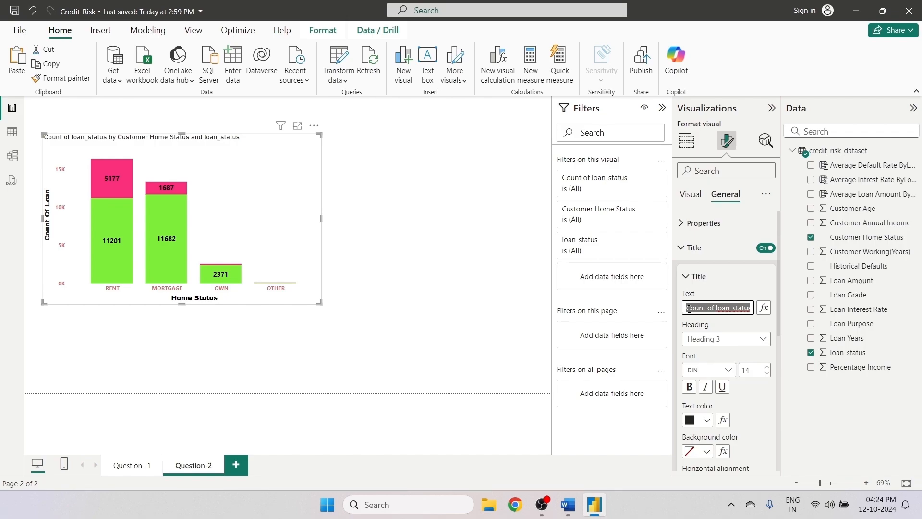
text(P)
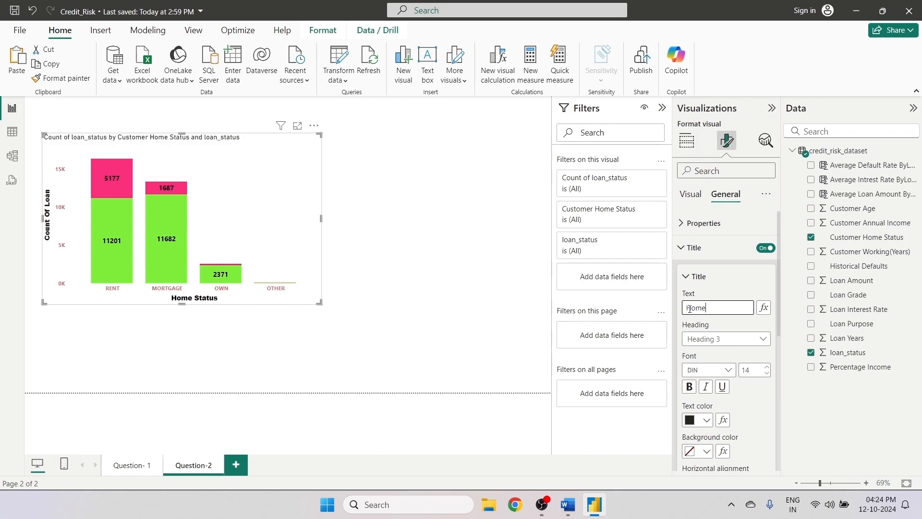
key(Return)
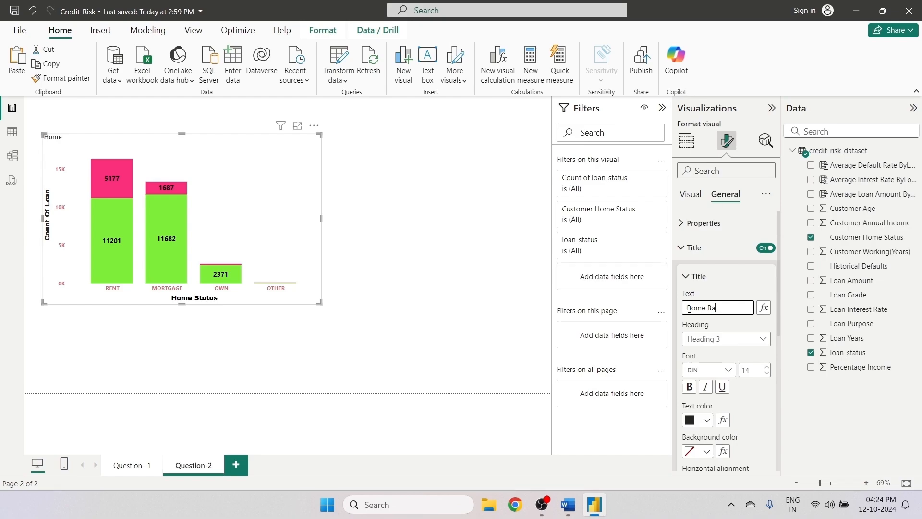
text(Basr)
text(s)
text(Loan)
text( Stat)
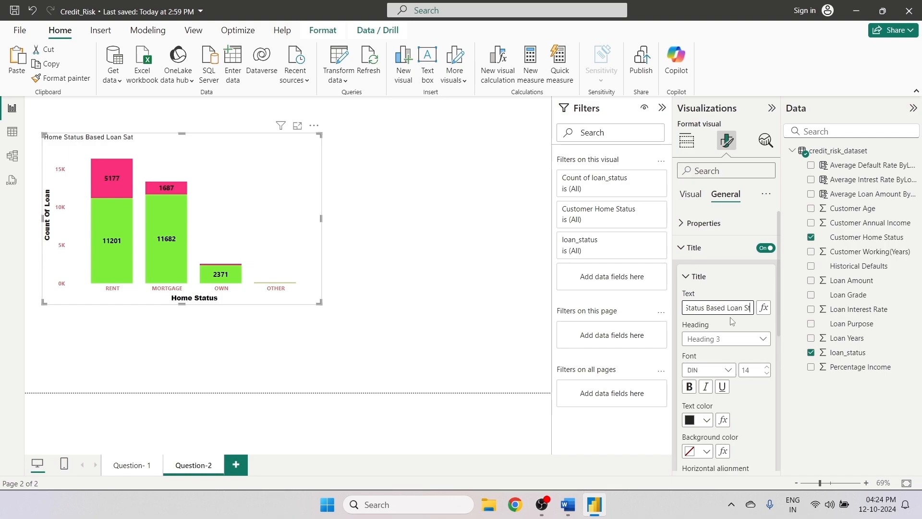
text(us)
- Format the chart title in Arial Black at size 16 and center it horizontally
click(731, 372)
click(711, 195)
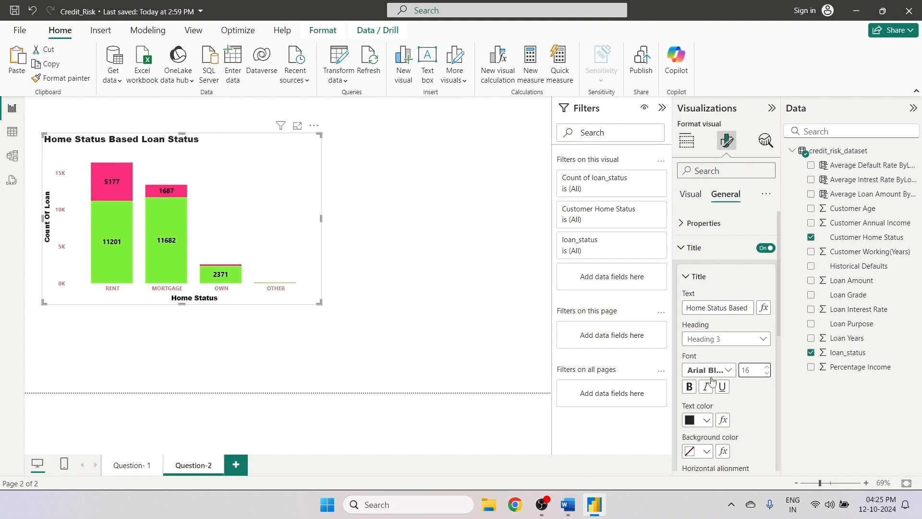
scroll(738, 402, down, 4)
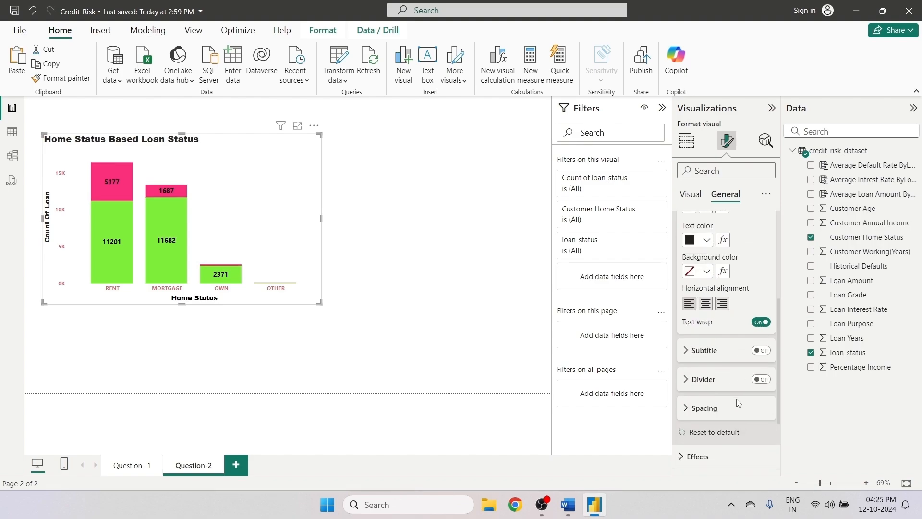
click(706, 304)
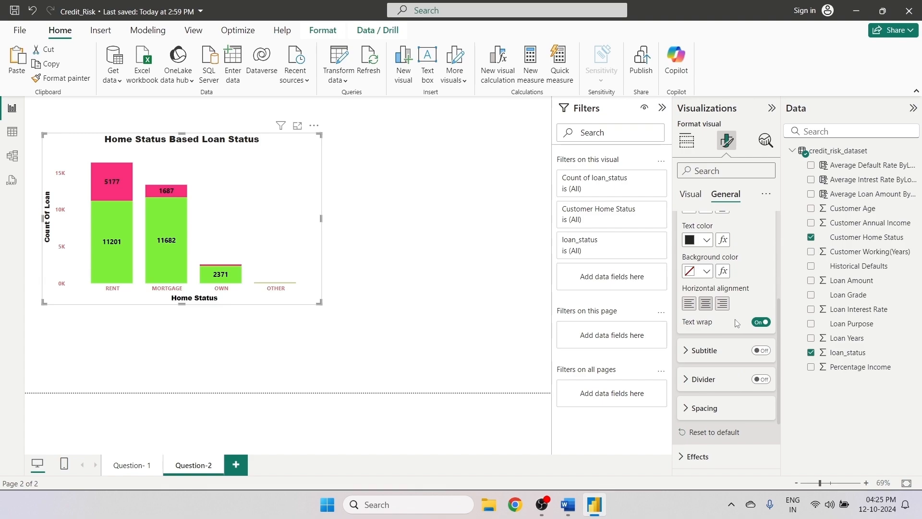
- Set the chart title's text color to the bright blue theme color
scroll(737, 323, up, 1)
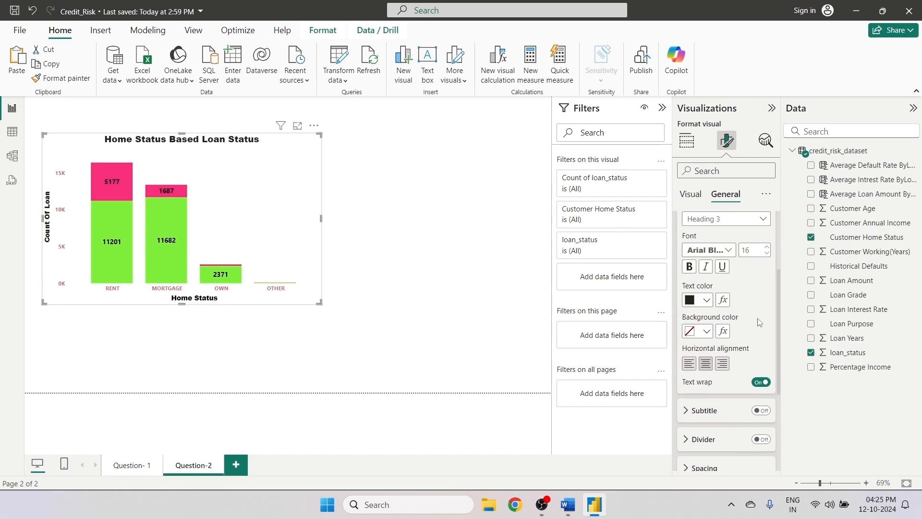
click(701, 299)
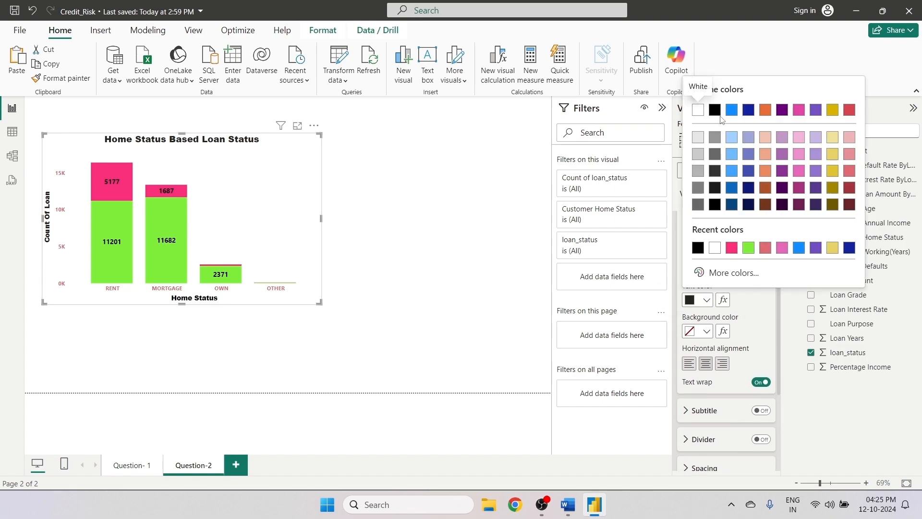
click(736, 112)
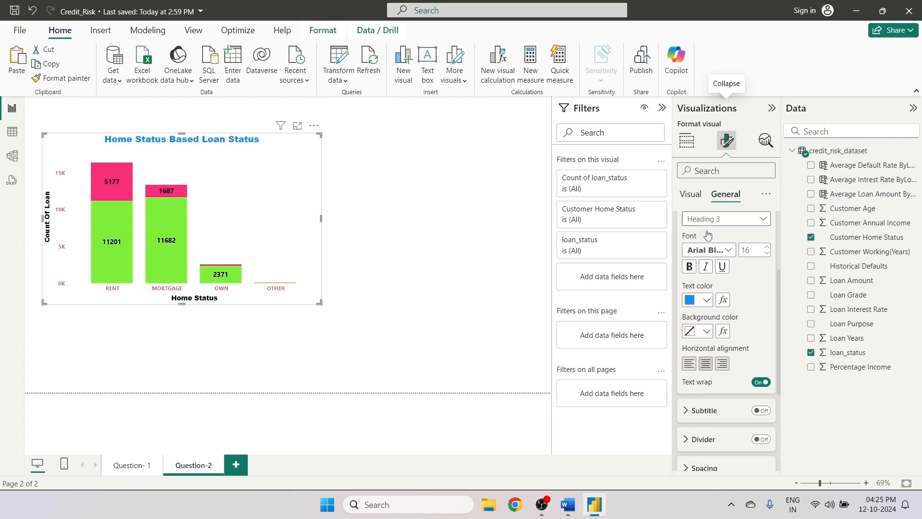
- Turn off the chart's header icons and tooltips
scroll(740, 334, down, 2)
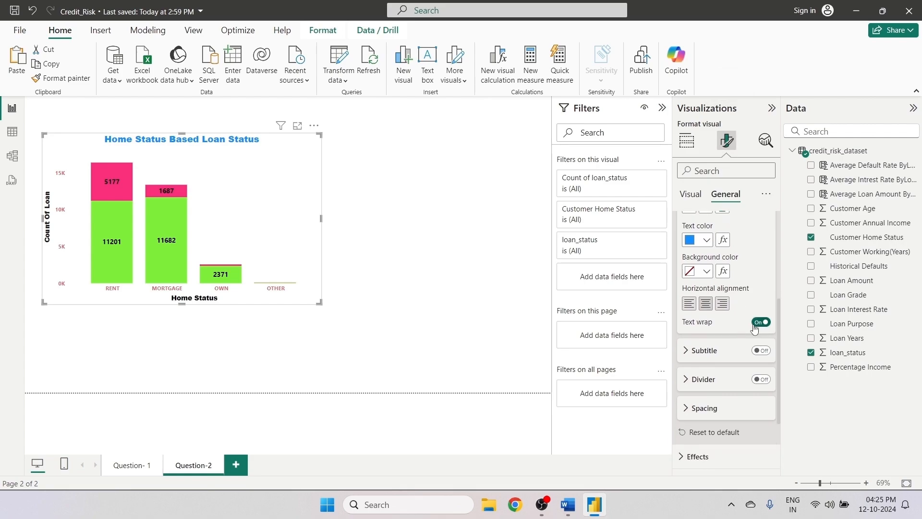
scroll(725, 360, up, 2)
scroll(720, 358, down, 4)
scroll(719, 357, down, 1)
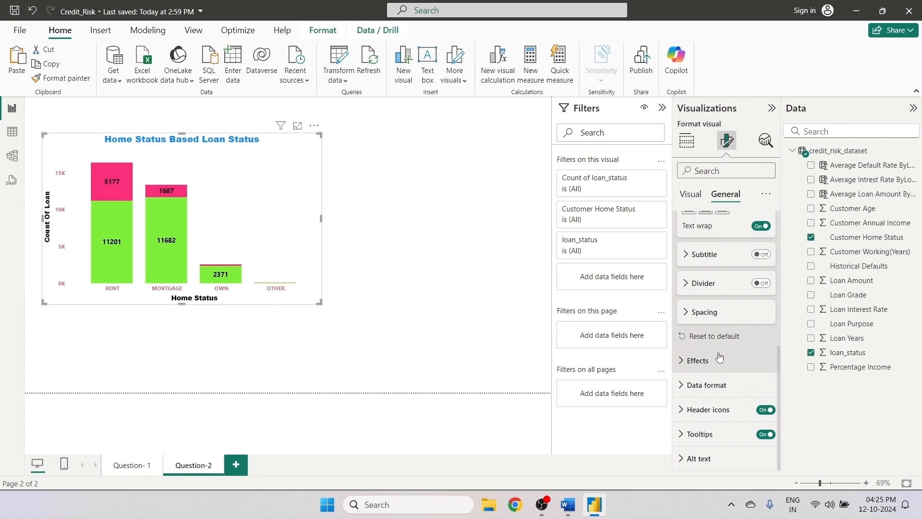
click(766, 409)
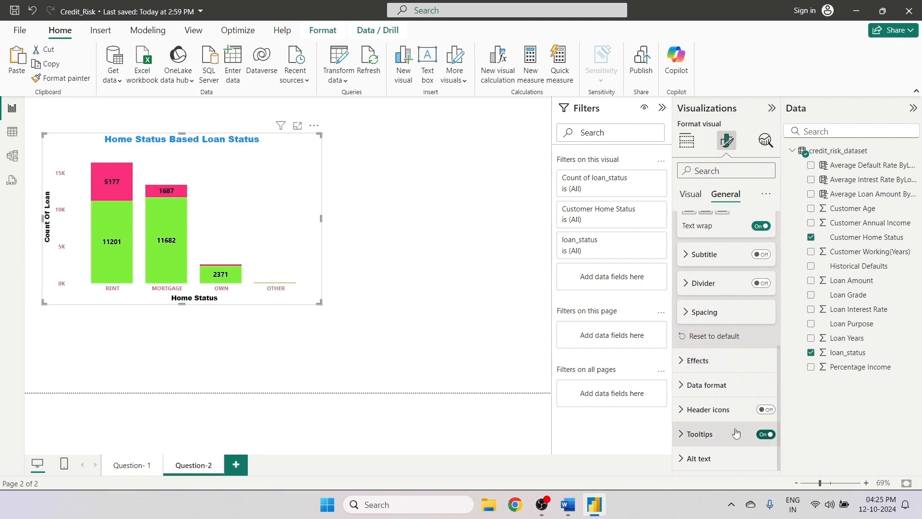
mouse_move(179, 231)
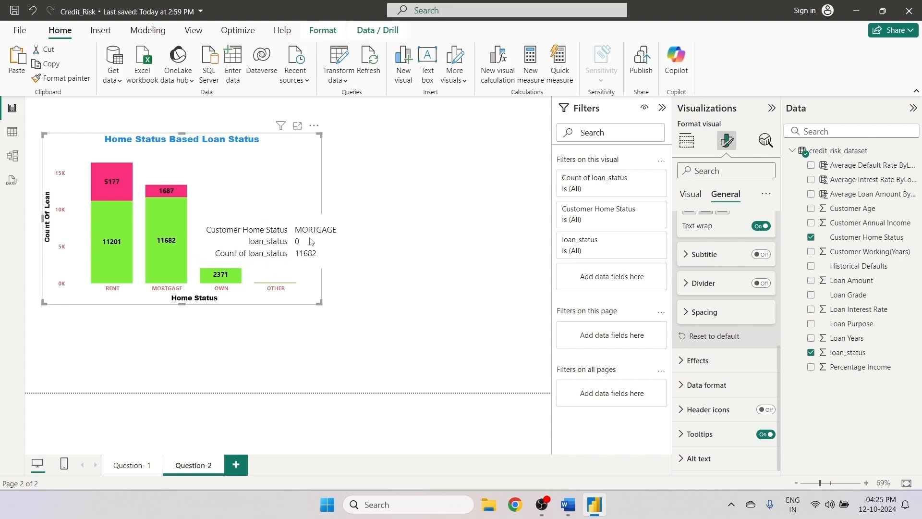
click(762, 436)
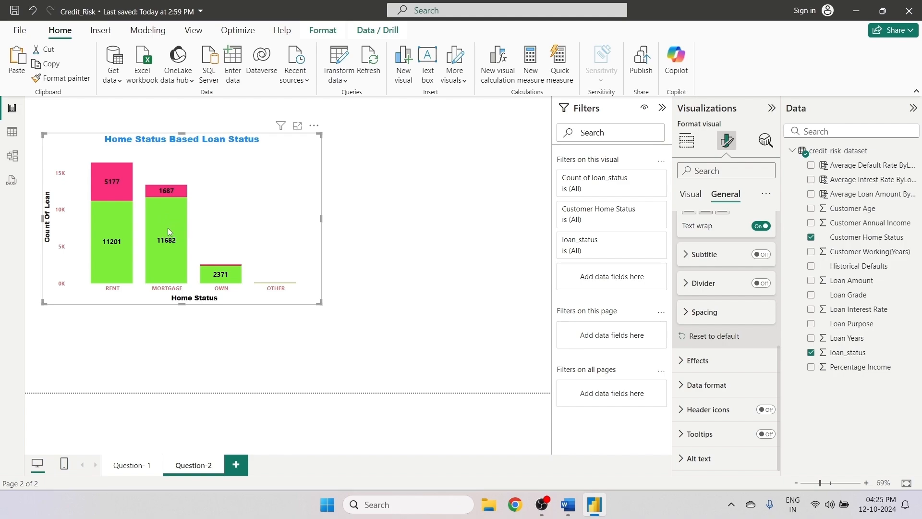
- Turn the chart's tooltips back on
click(765, 434)
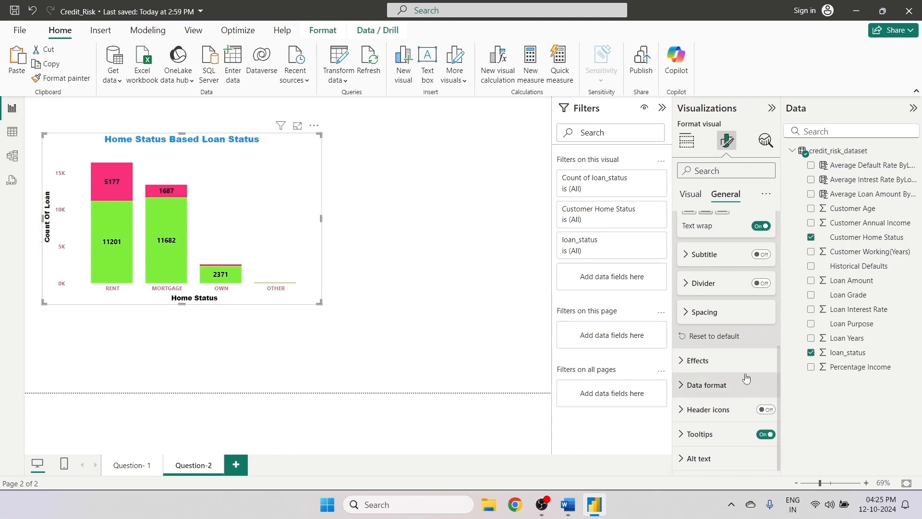
scroll(706, 245, up, 5)
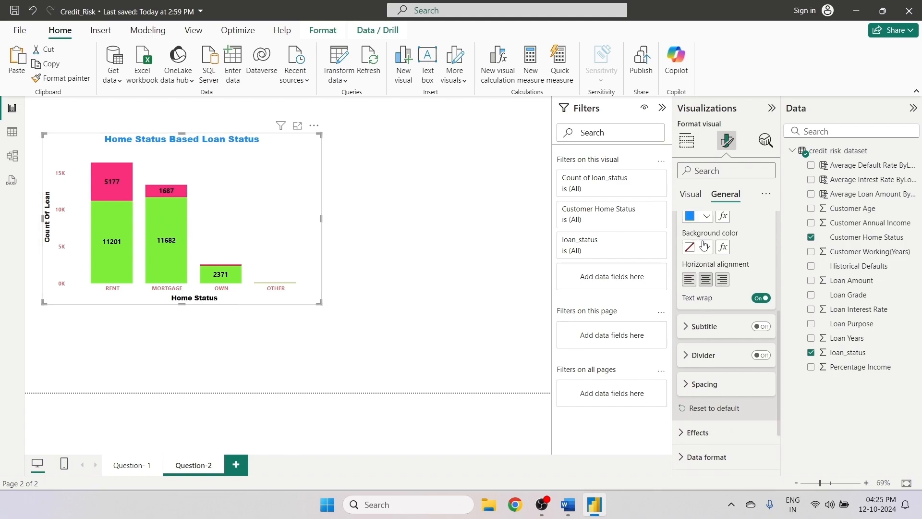
scroll(731, 207, up, 1)
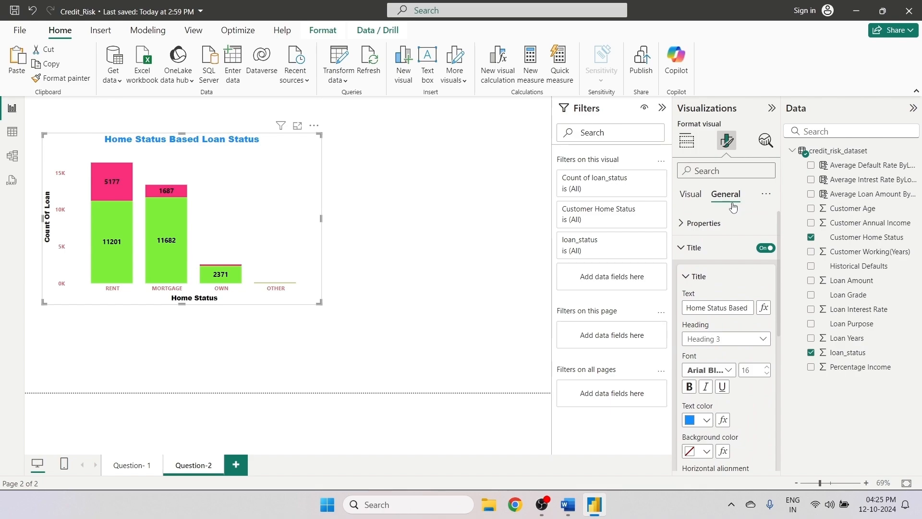
scroll(715, 223, down, 5)
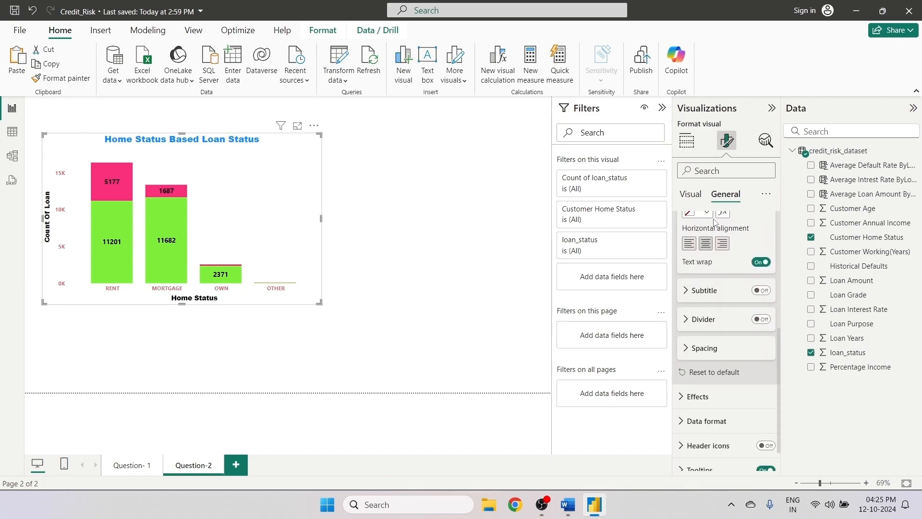
scroll(714, 223, down, 1)
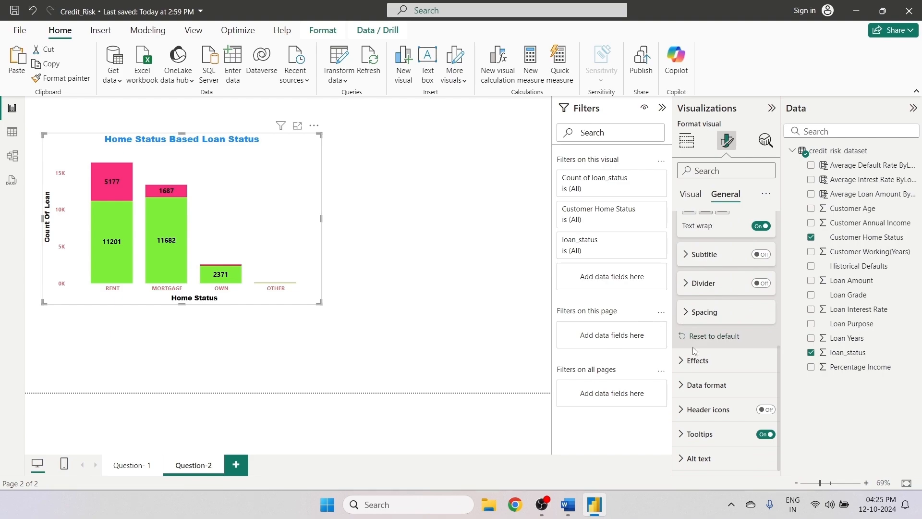
- Turn on the visual border in the chart's effects settings
click(690, 361)
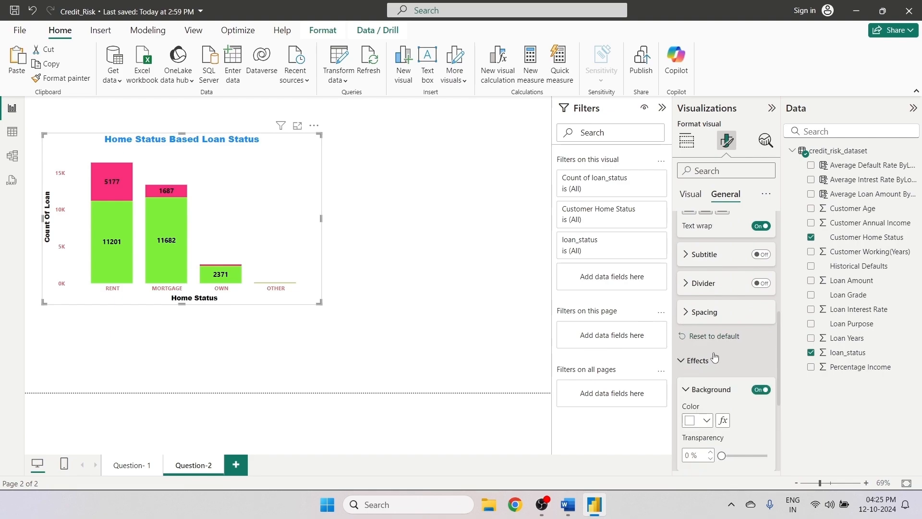
scroll(723, 352, up, 2)
scroll(723, 352, down, 5)
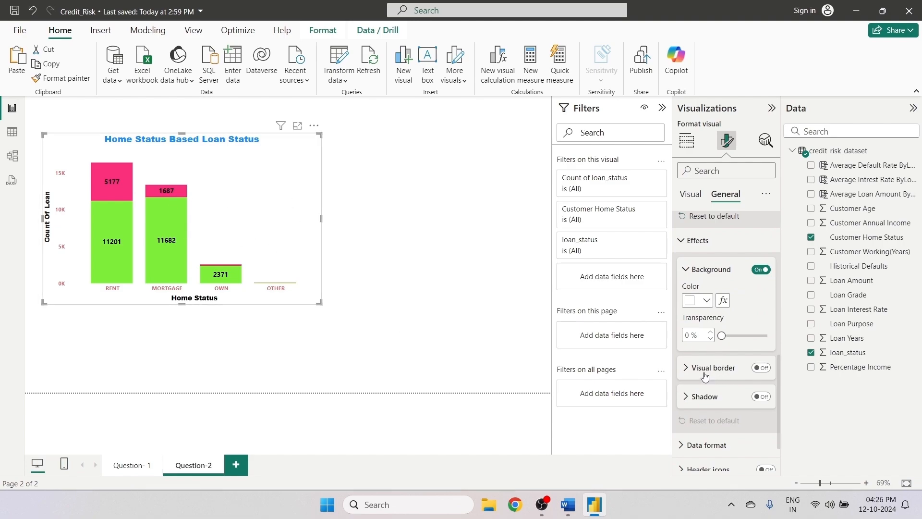
click(759, 368)
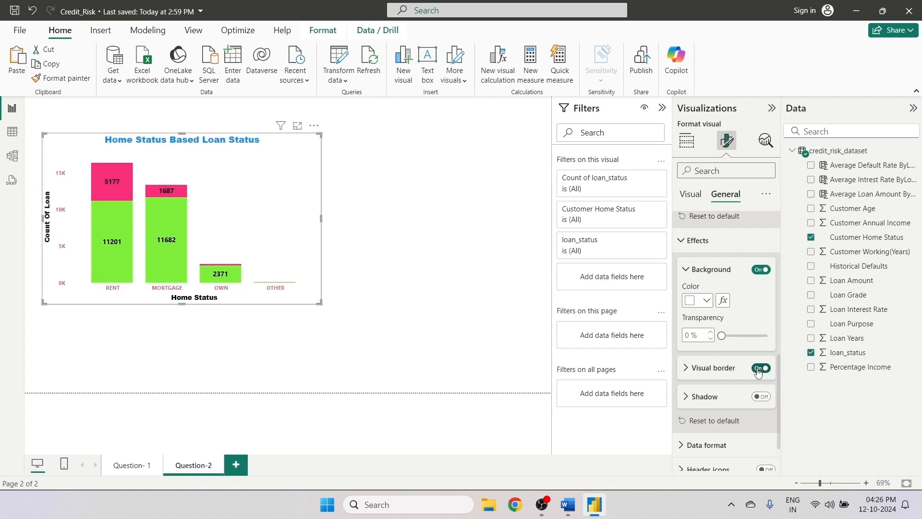
- Fill the chart background with the lightest gray theme color at about 34% transparency
click(705, 301)
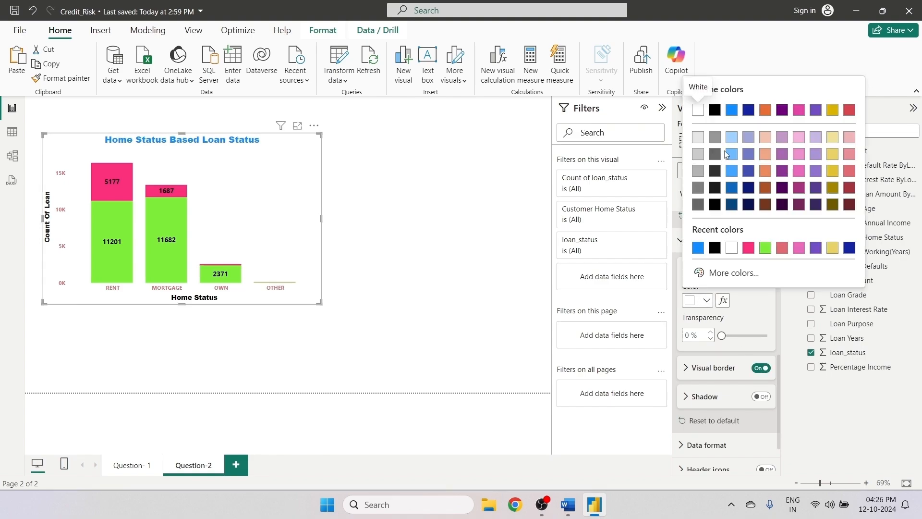
click(731, 154)
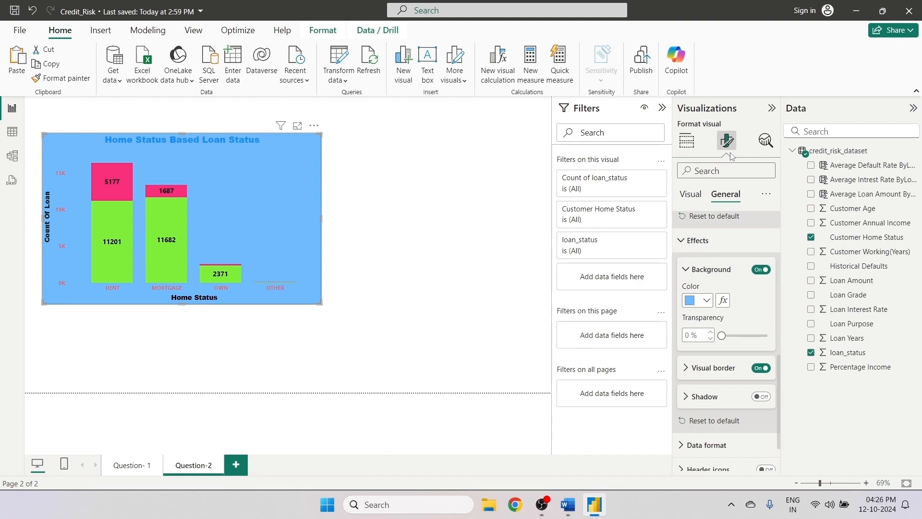
click(705, 301)
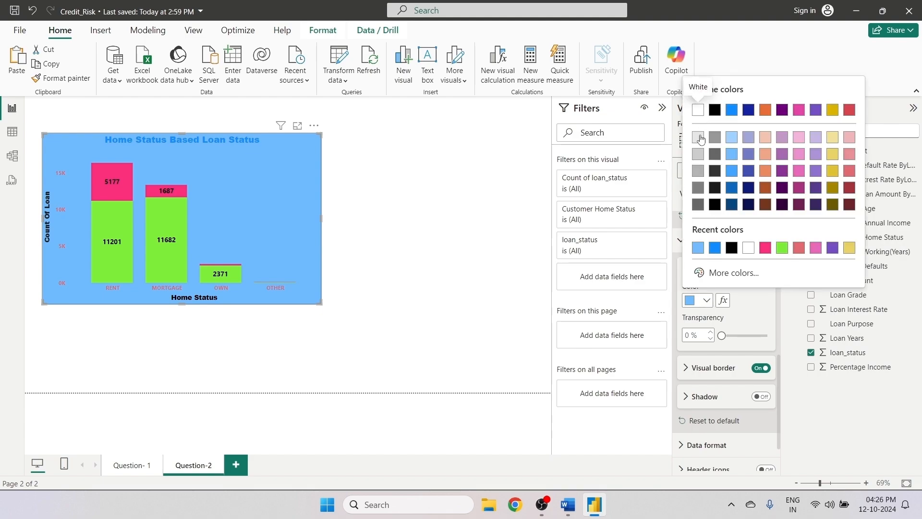
click(701, 140)
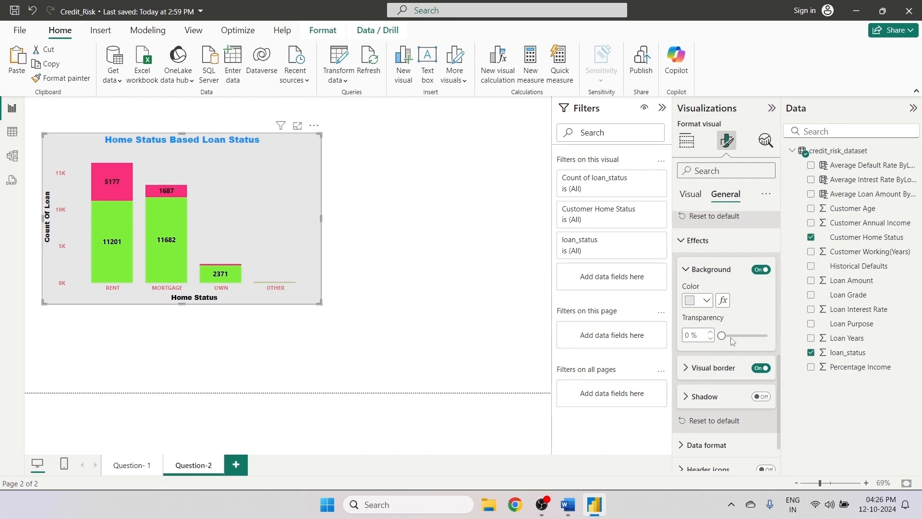
drag(722, 335, 737, 334)
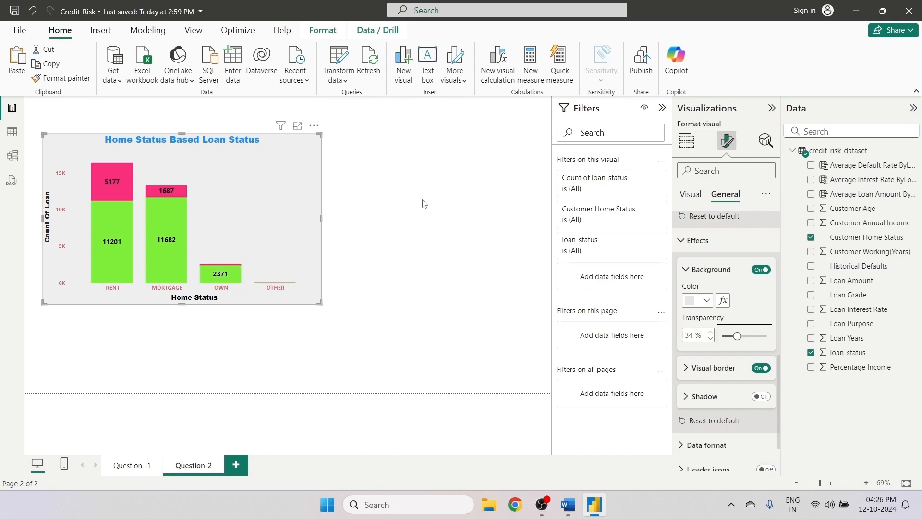
click(467, 203)
- Set the color of the chart's visual border to the gold theme color
click(313, 215)
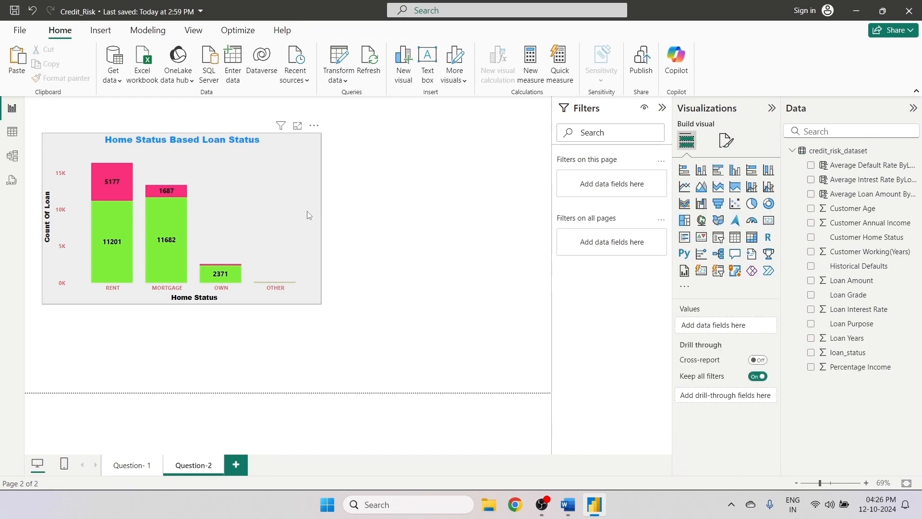
click(728, 140)
click(726, 194)
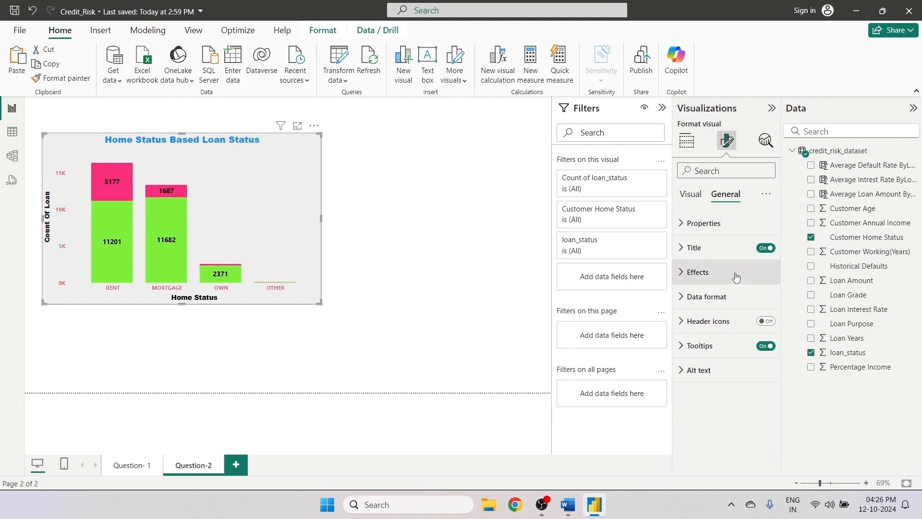
click(688, 274)
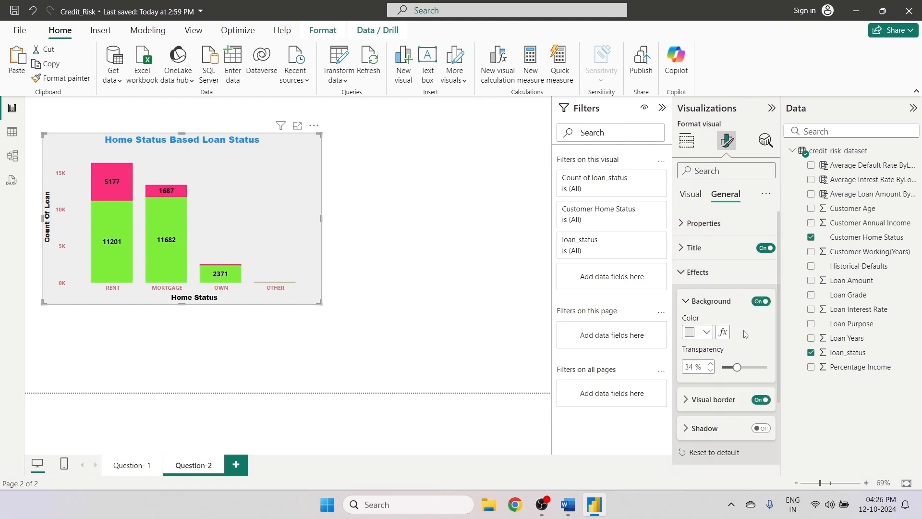
scroll(692, 339, down, 1)
click(691, 345)
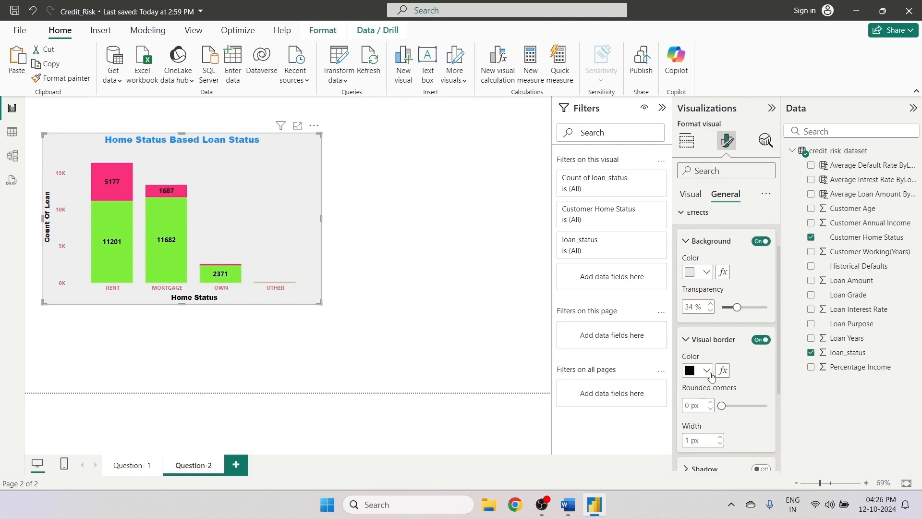
scroll(711, 327, down, 1)
click(708, 315)
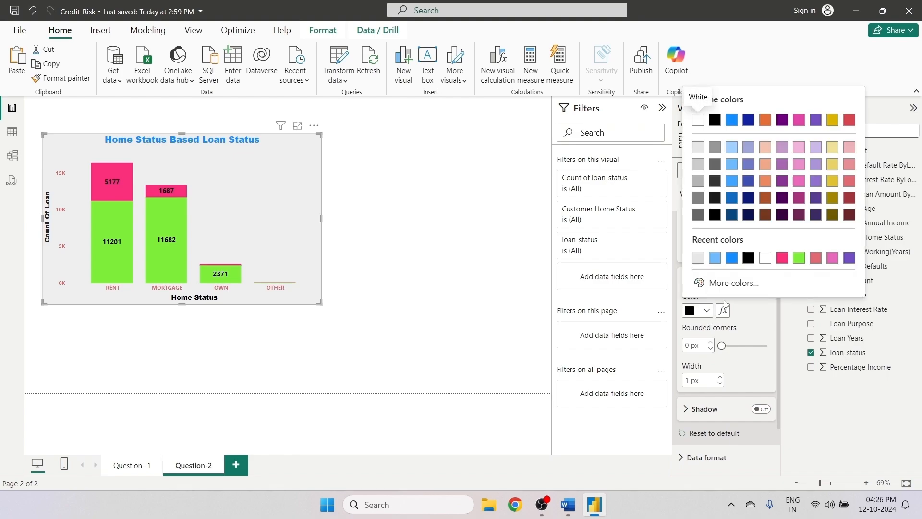
click(833, 120)
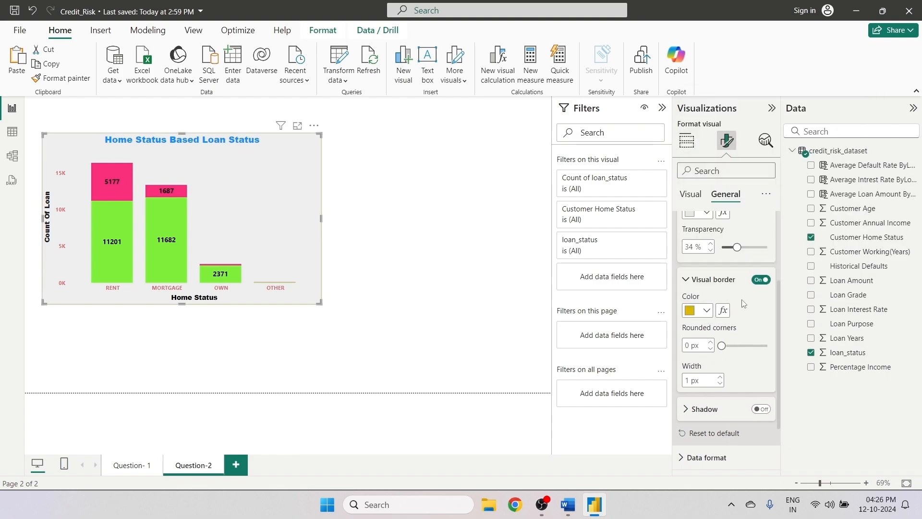
- Round the corners of the chart's visual border to 10 px
drag(723, 345, 755, 346)
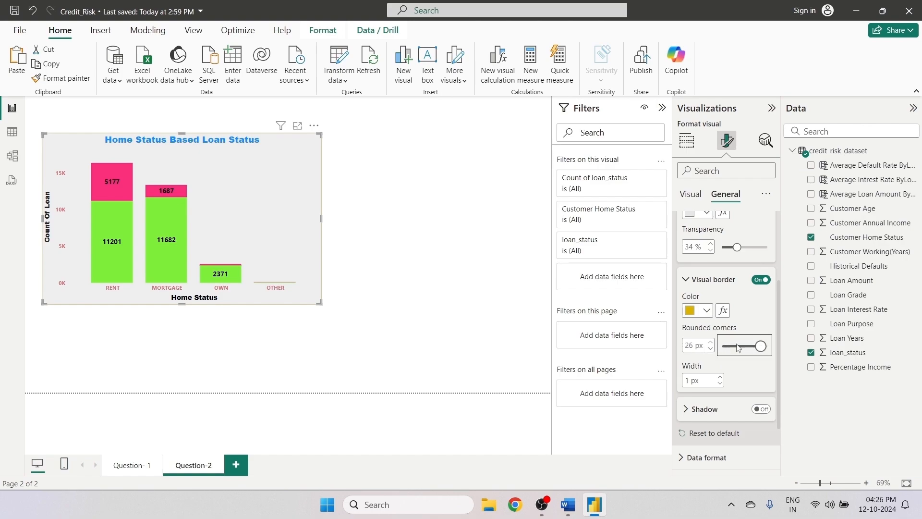
click(323, 308)
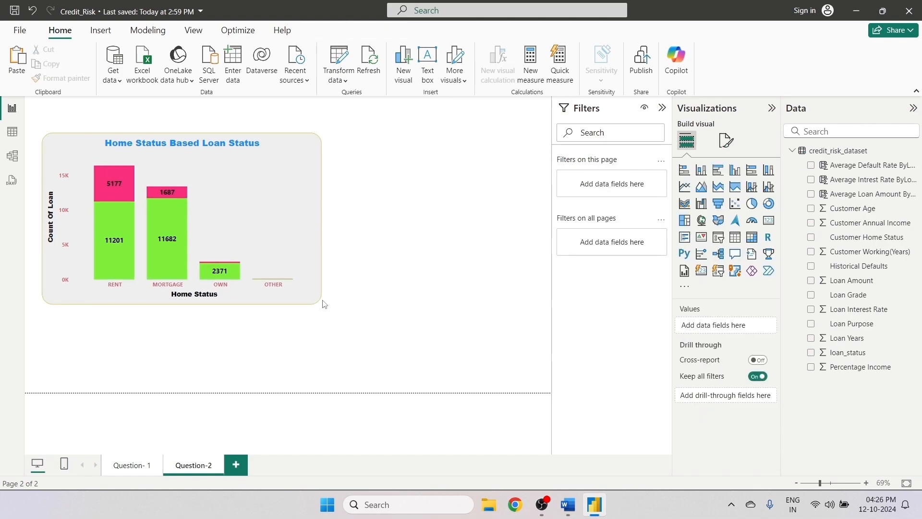
click(305, 266)
click(730, 149)
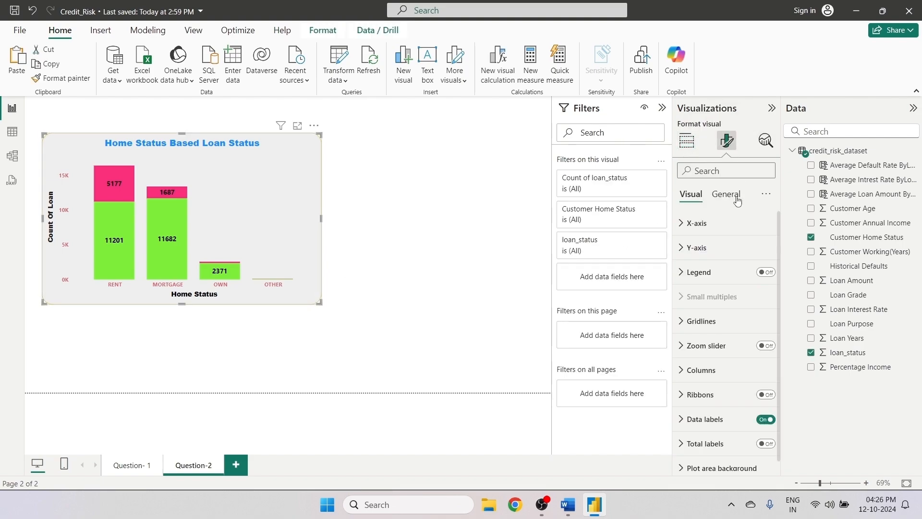
click(725, 194)
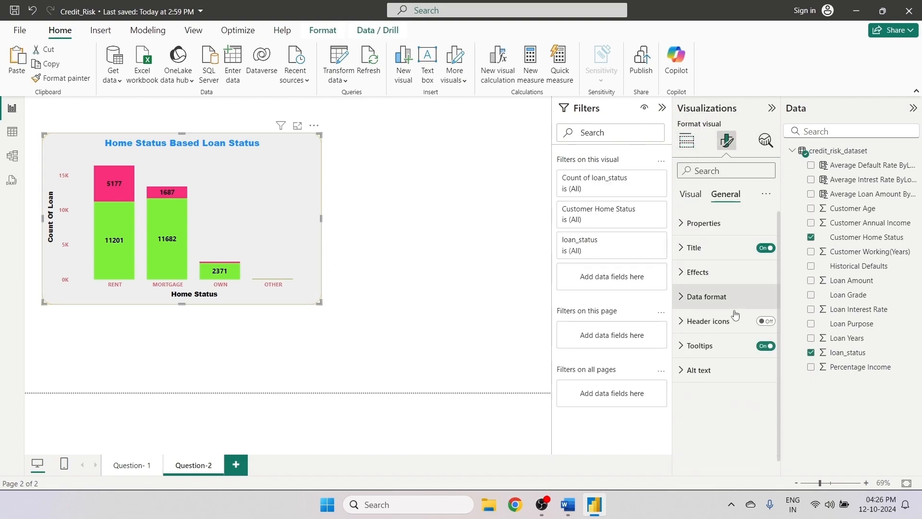
click(698, 272)
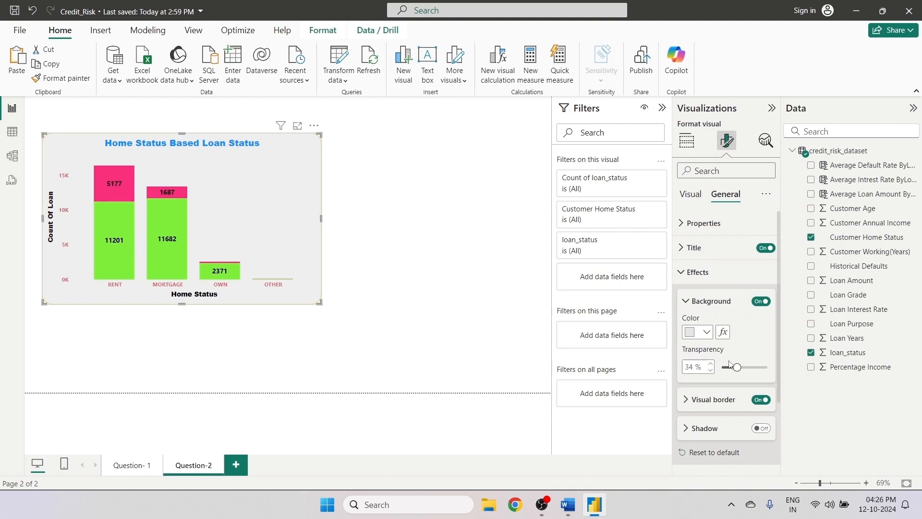
click(699, 397)
scroll(740, 330, down, 3)
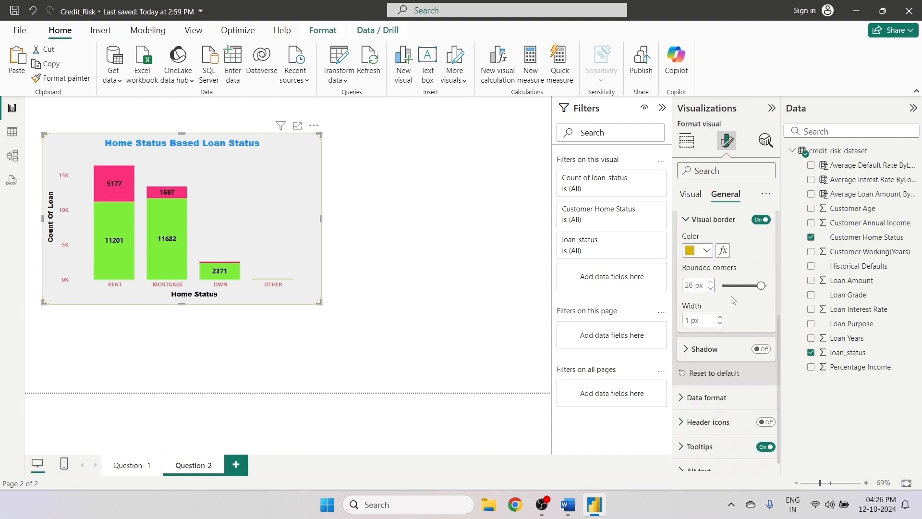
mouse_move(736, 287)
mouse_down()
mouse_move(731, 294)
mouse_move(738, 286)
mouse_up()
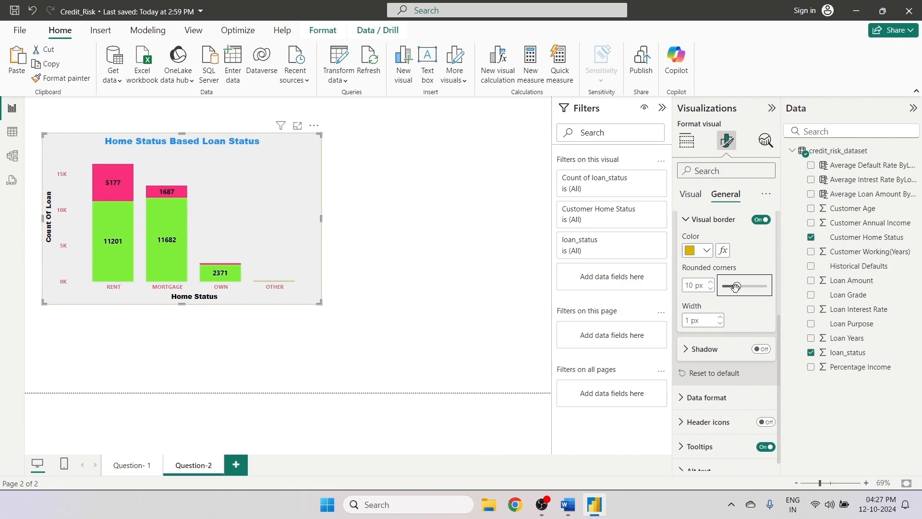
- Turn on the chart's shadow and color it light yellow, #f0e199 (Theme color 7, 60% lighter)
click(756, 349)
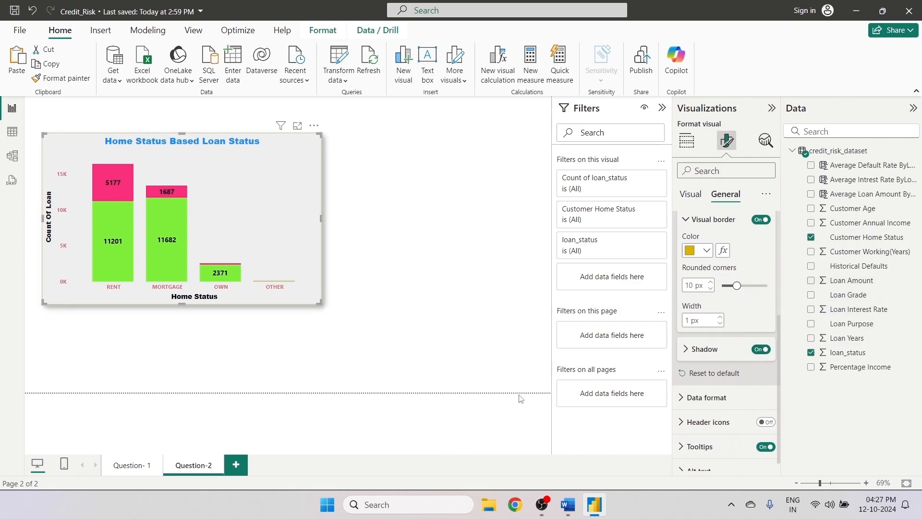
click(762, 349)
click(763, 350)
click(719, 355)
click(702, 381)
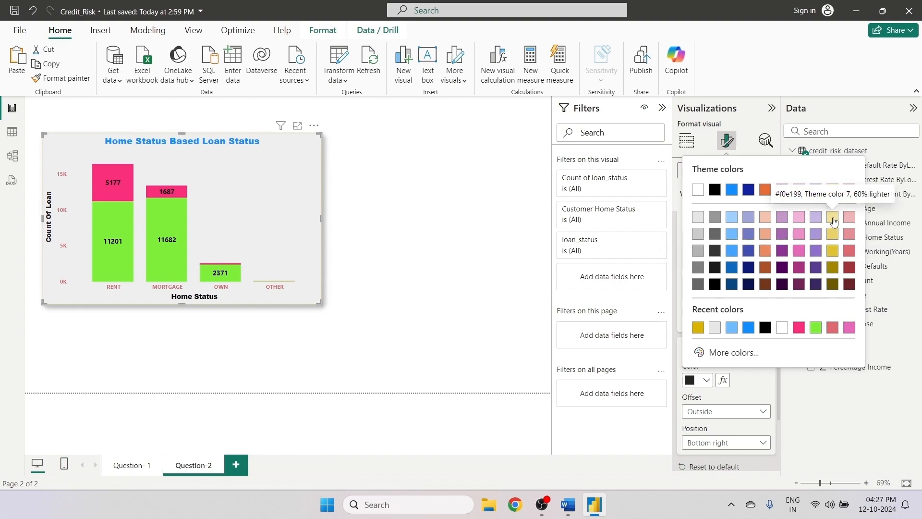
click(834, 221)
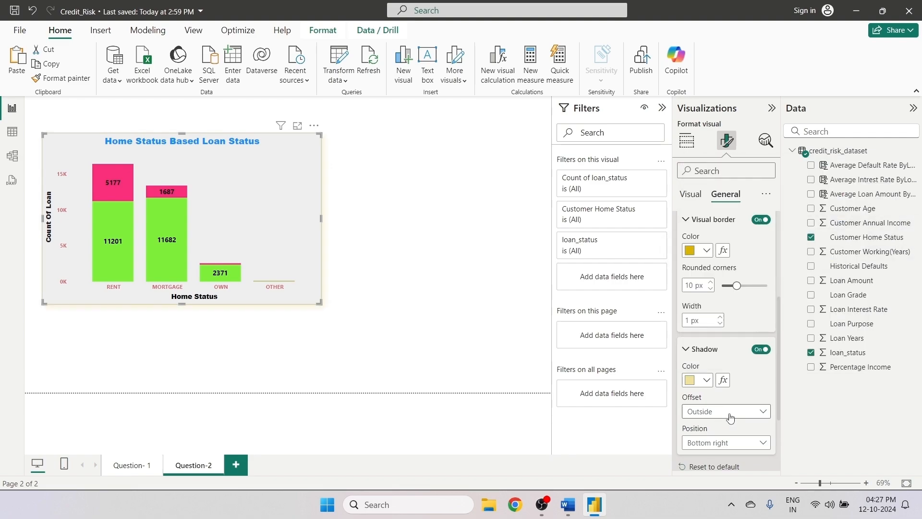
- Set the chart shadow's offset to Inside and deselect the chart
click(705, 414)
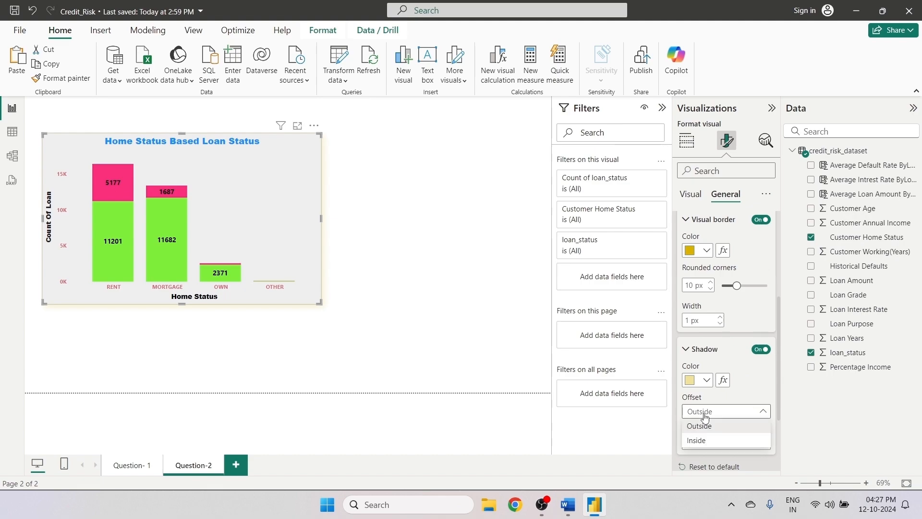
click(707, 441)
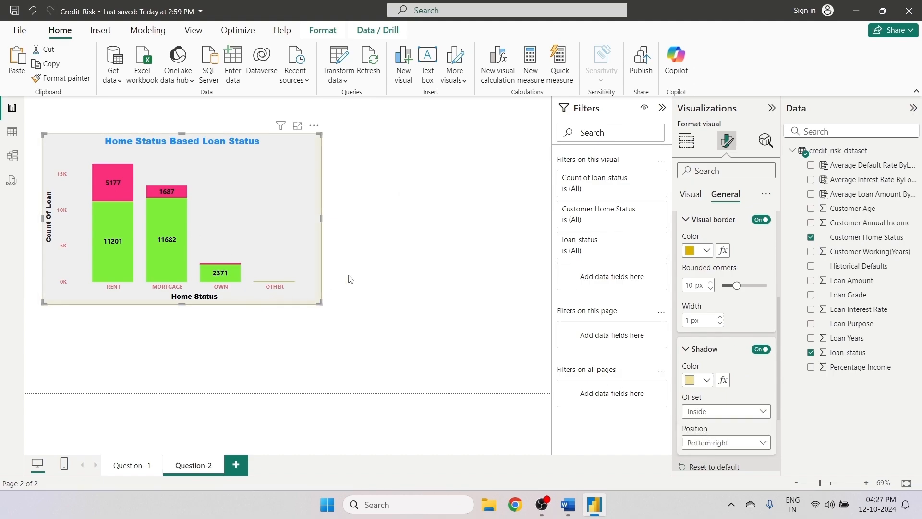
scroll(732, 445, down, 1)
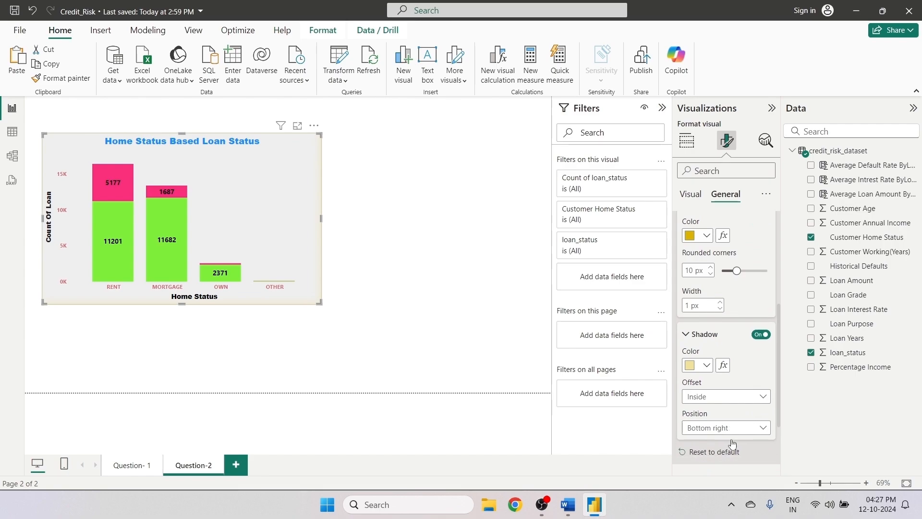
scroll(732, 444, down, 4)
scroll(749, 393, up, 1)
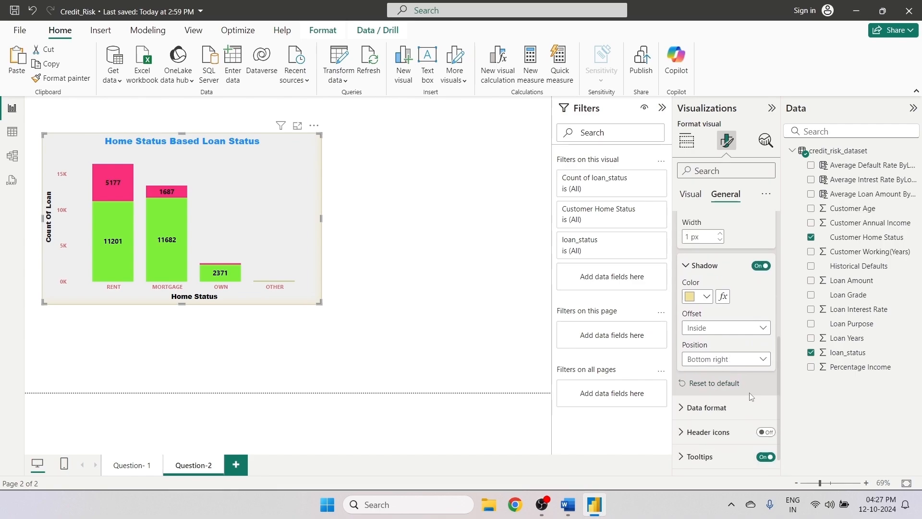
scroll(750, 392, down, 1)
scroll(747, 397, up, 2)
scroll(747, 396, down, 2)
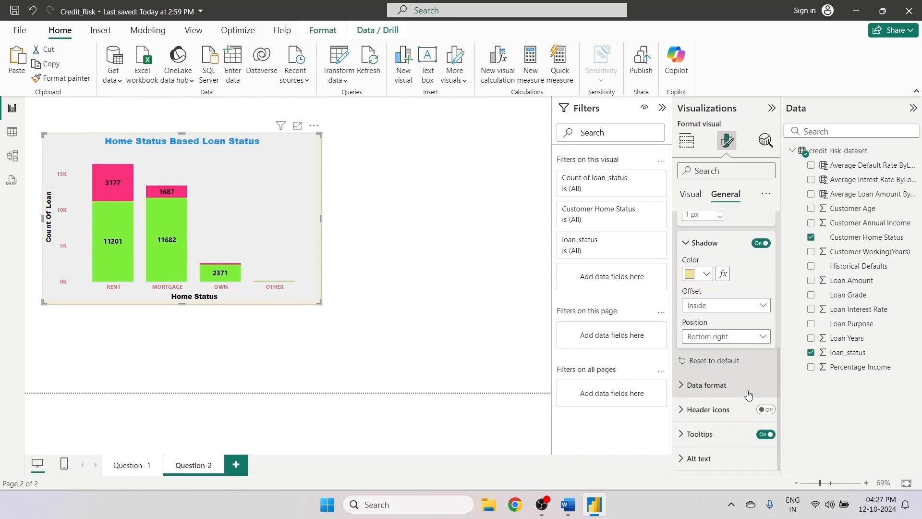
click(451, 244)
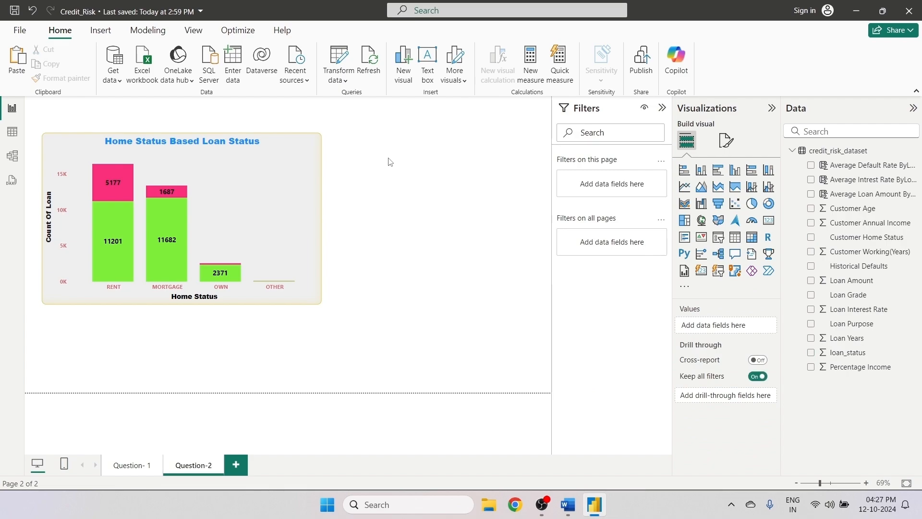
- Move the home status chart up near the page's upper edge, duplicate it and place the copy beside it
click(256, 167)
drag(255, 131, 253, 108)
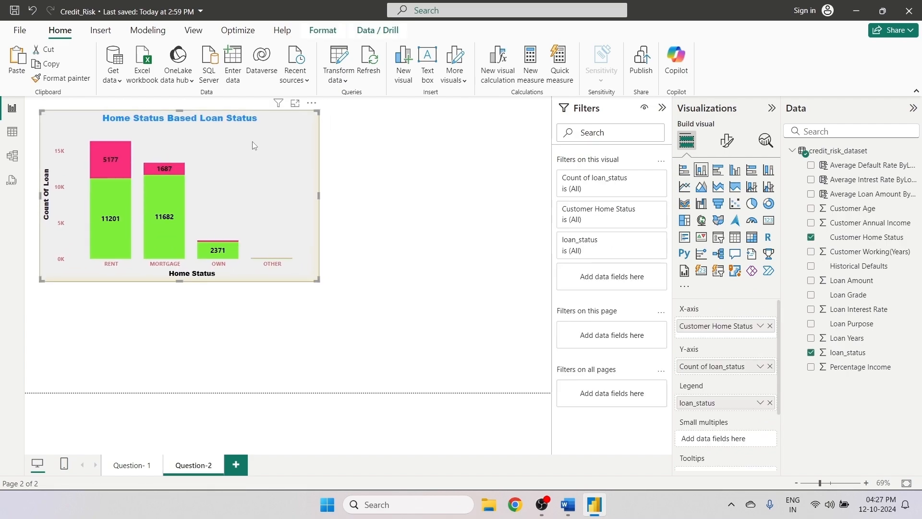
click(409, 186)
click(316, 176)
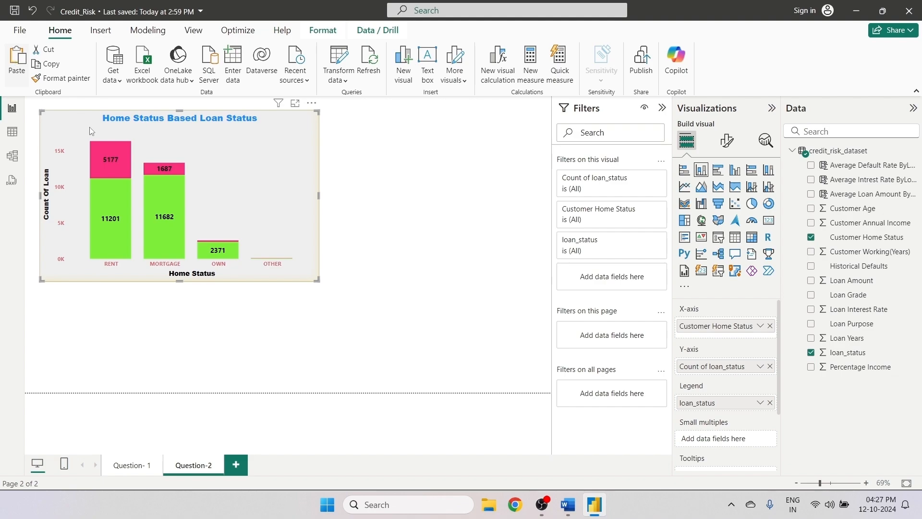
drag(217, 187, 463, 181)
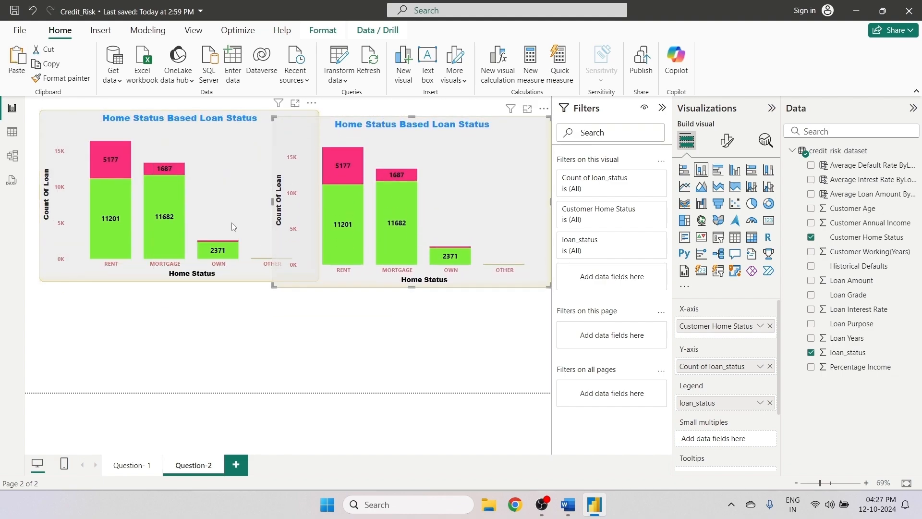
- Narrow the home status chart and its copy and align them side by side at the same height
drag(229, 188, 214, 174)
drag(487, 185, 488, 282)
drag(271, 299, 324, 294)
click(278, 203)
drag(304, 179, 273, 204)
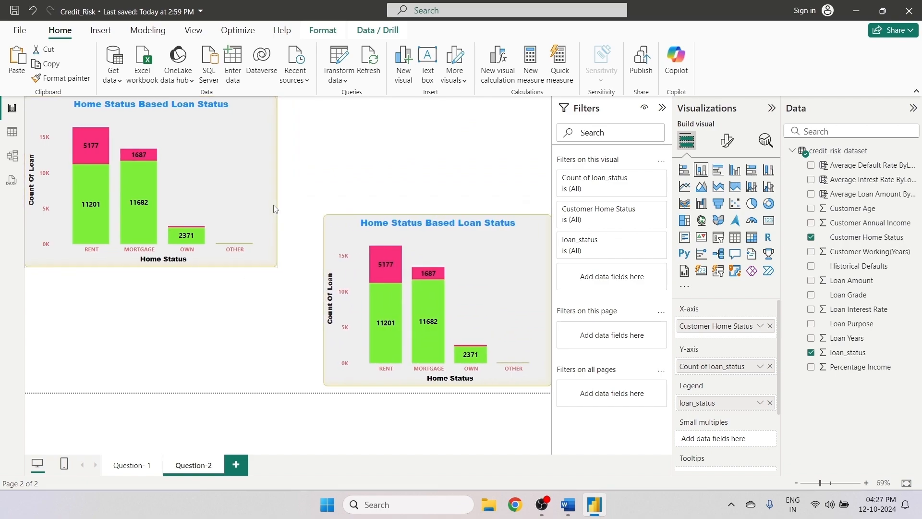
drag(217, 140, 237, 172)
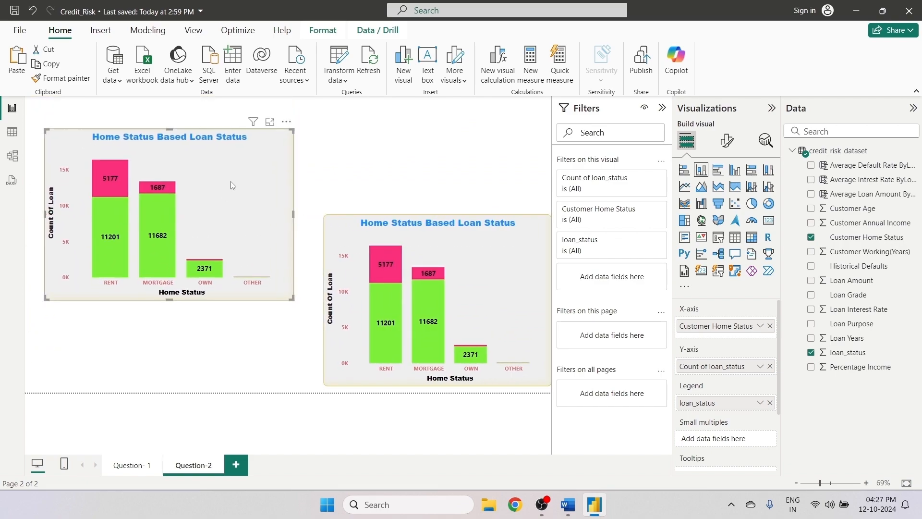
drag(481, 262, 466, 181)
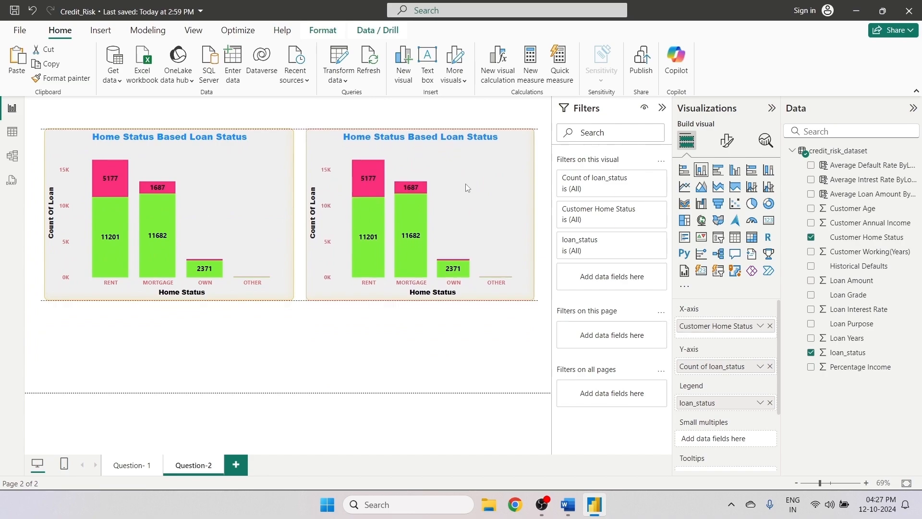
- Check question 2 in the Word document, return to Power BI and remove Customer Home Status from the copied chart's X-axis
click(578, 507)
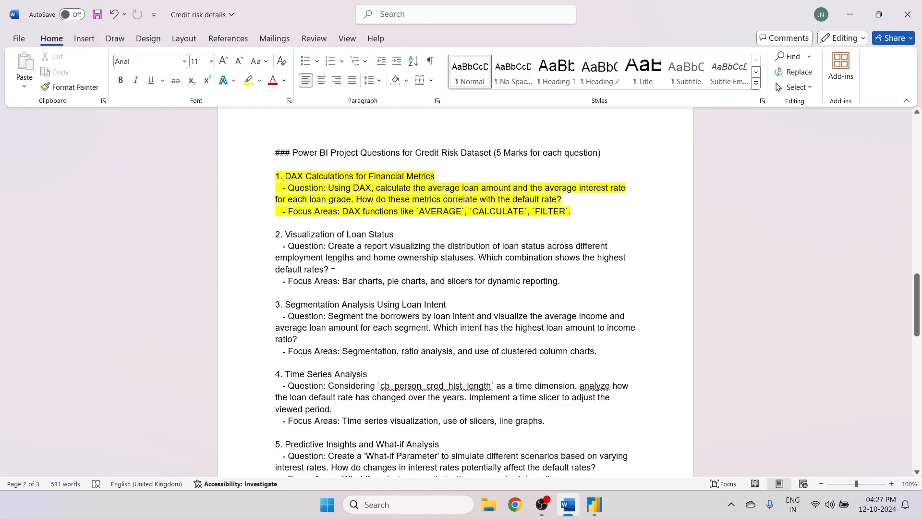
click(594, 507)
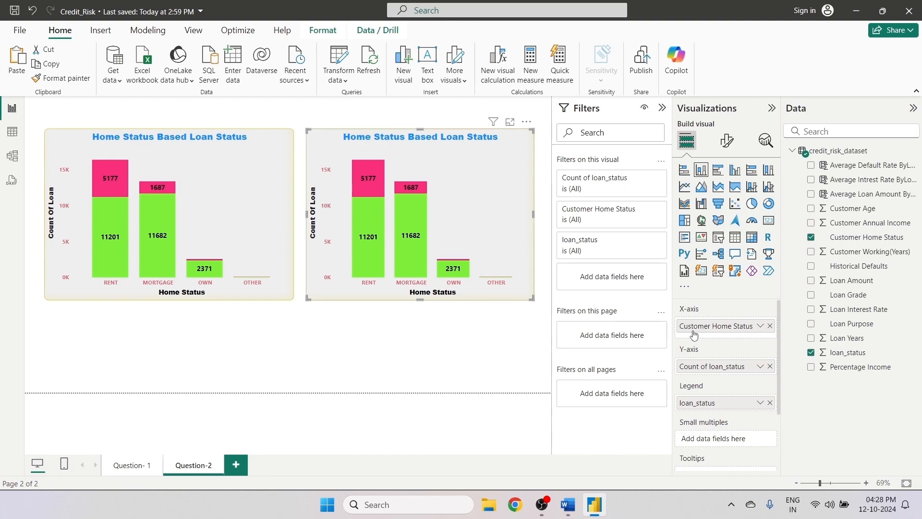
click(770, 327)
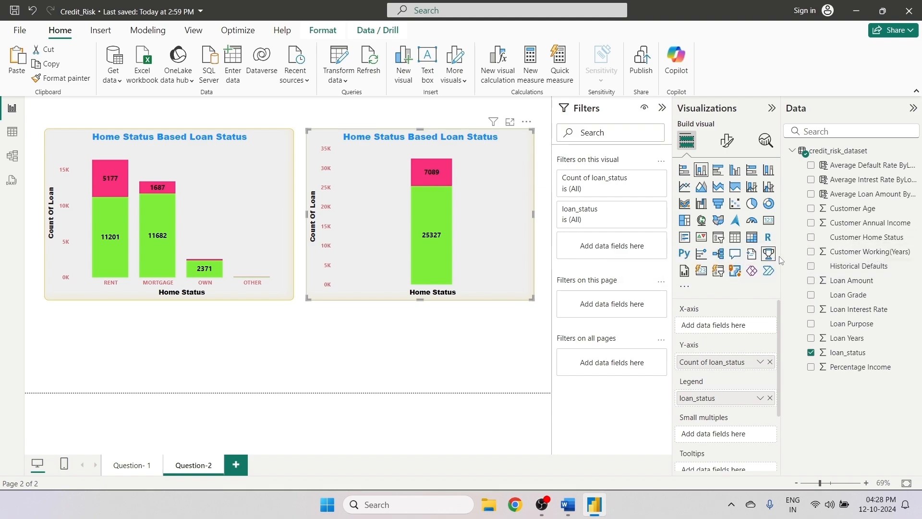
click(811, 253)
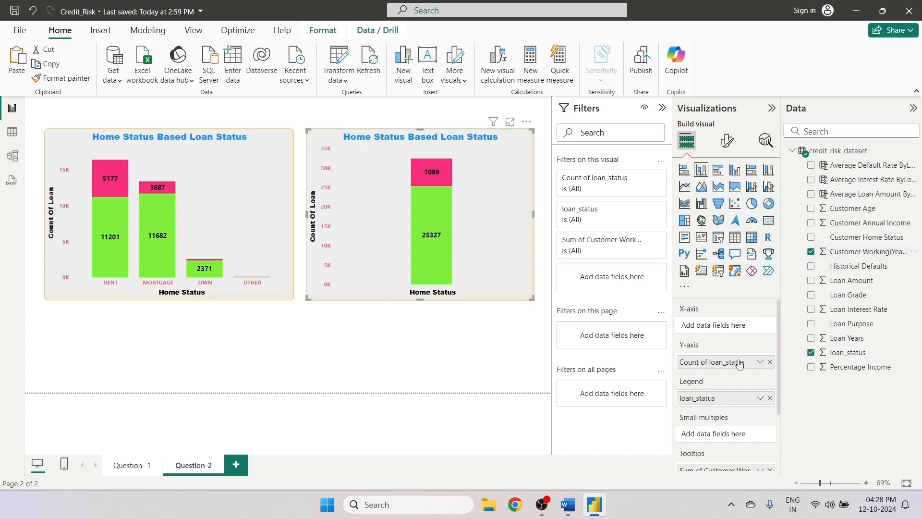
scroll(725, 365, down, 3)
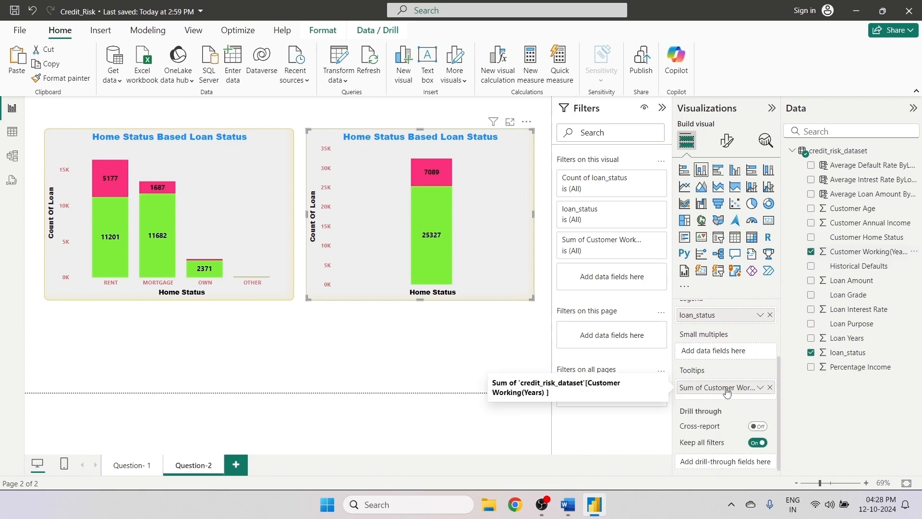
mouse_move(729, 396)
mouse_down()
mouse_move(730, 297)
mouse_move(731, 382)
mouse_up()
click(771, 388)
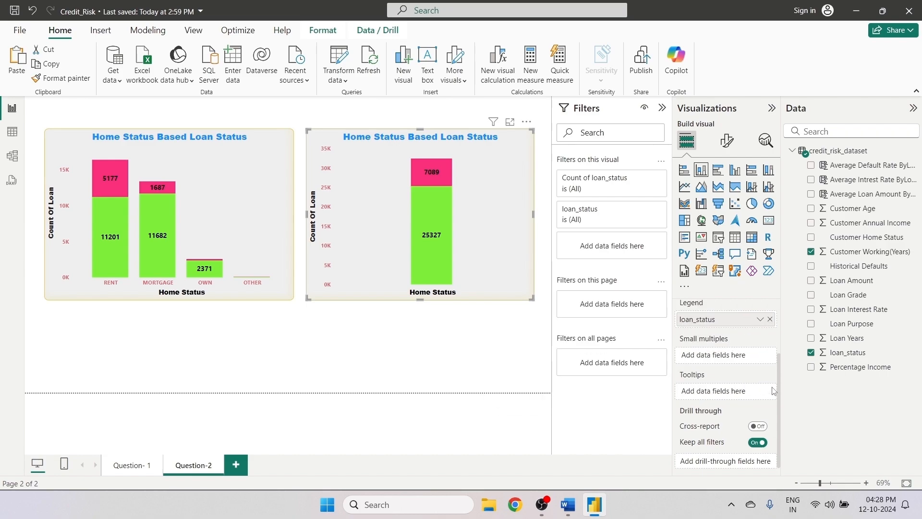
- Add the Customer Working(Years) field to the X-axis of the copied chart
scroll(754, 378, up, 2)
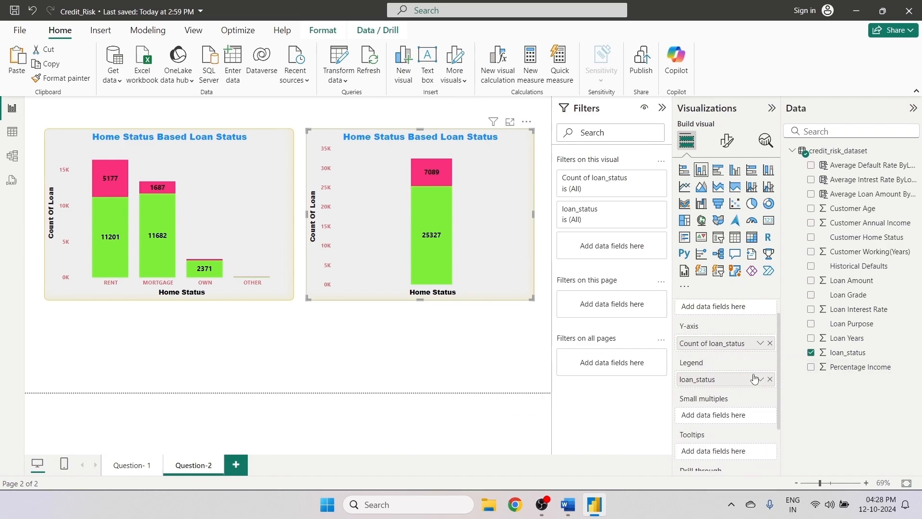
scroll(754, 377, down, 1)
scroll(754, 377, up, 2)
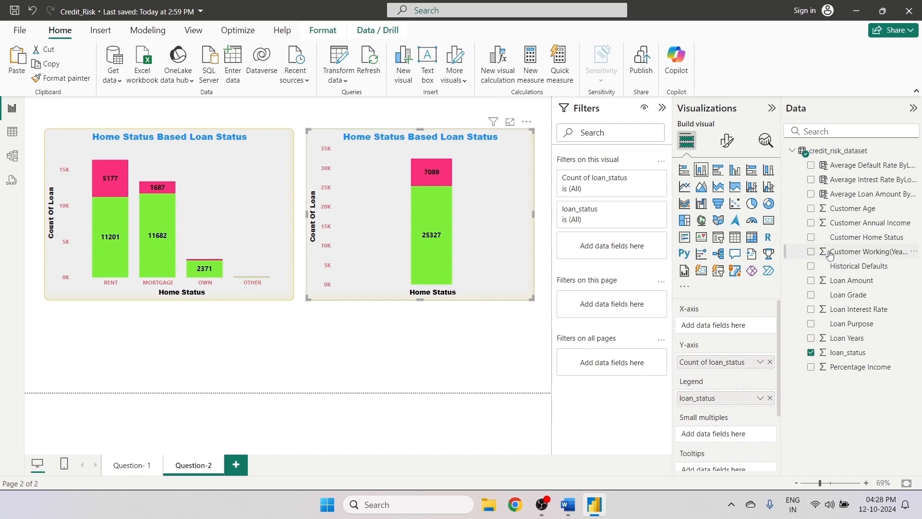
drag(816, 257, 711, 331)
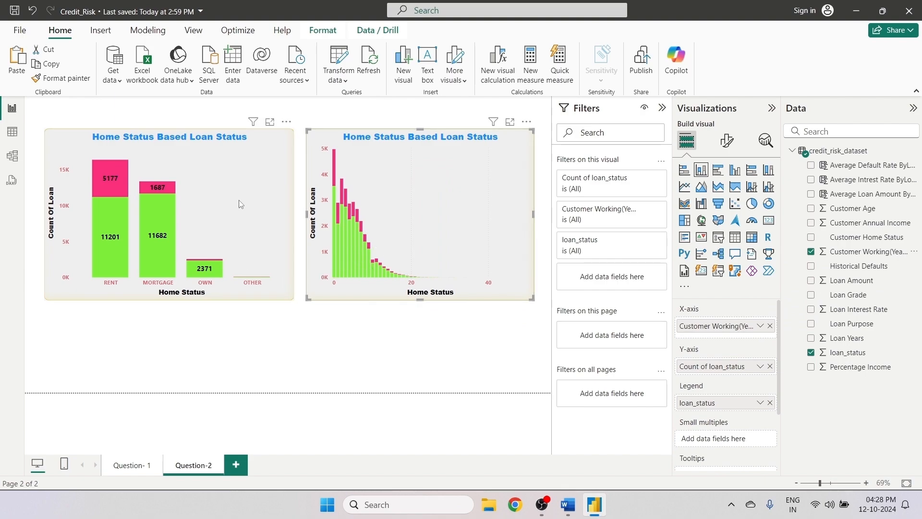
- Move the home status chart up, place the working-years chart beneath it and widen the latter to nearly the page width
drag(239, 200, 240, 169)
drag(443, 222, 419, 310)
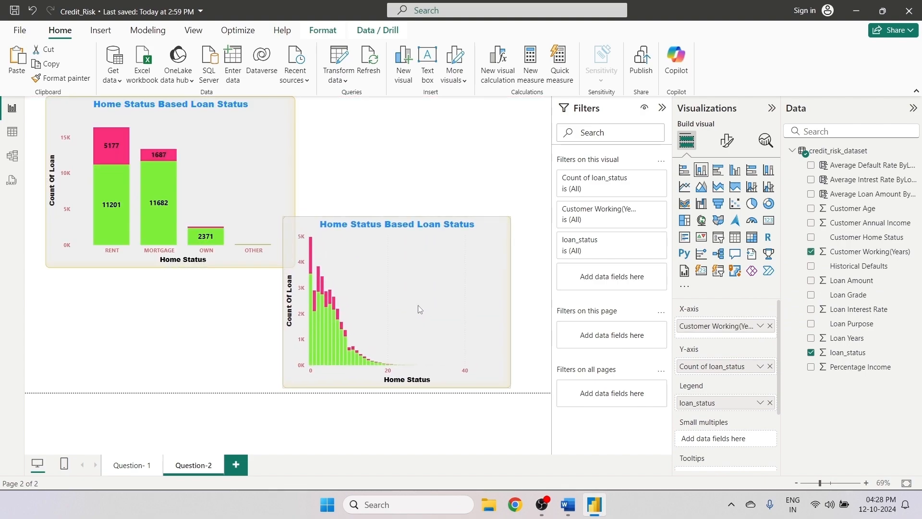
drag(283, 307, 38, 312)
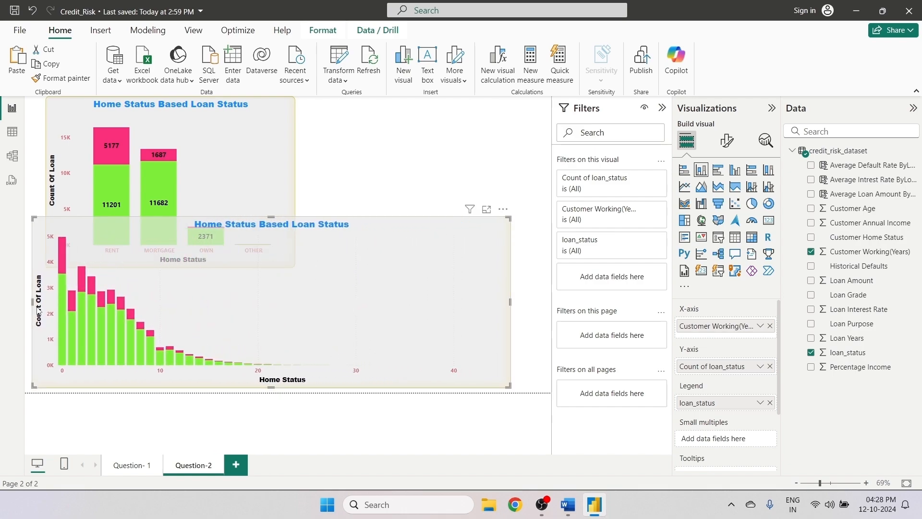
- Shorten and widen the home status chart so it fits above the working-years chart, and align the two charts' left edges
click(264, 153)
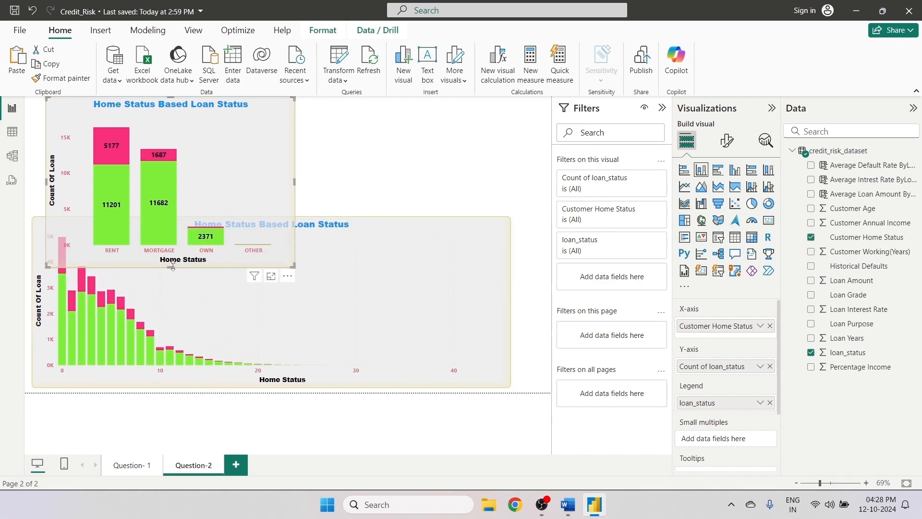
drag(172, 266, 200, 210)
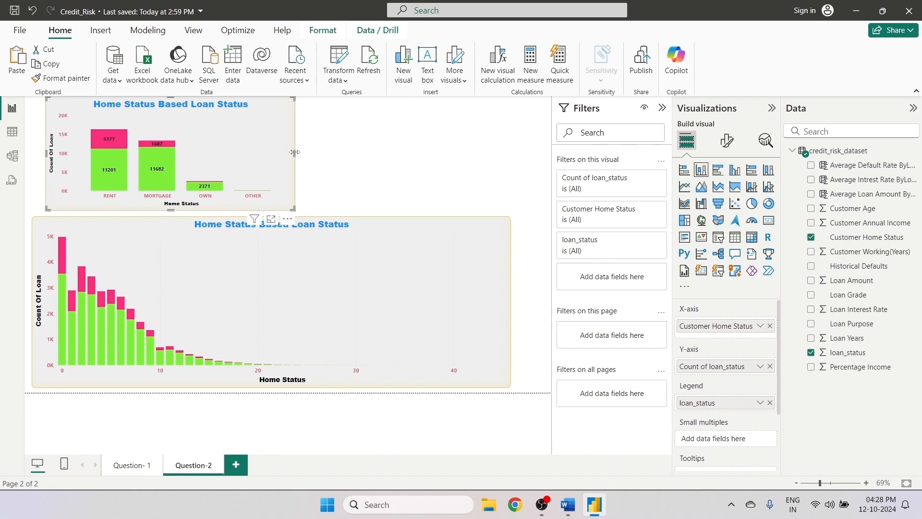
drag(295, 155, 518, 176)
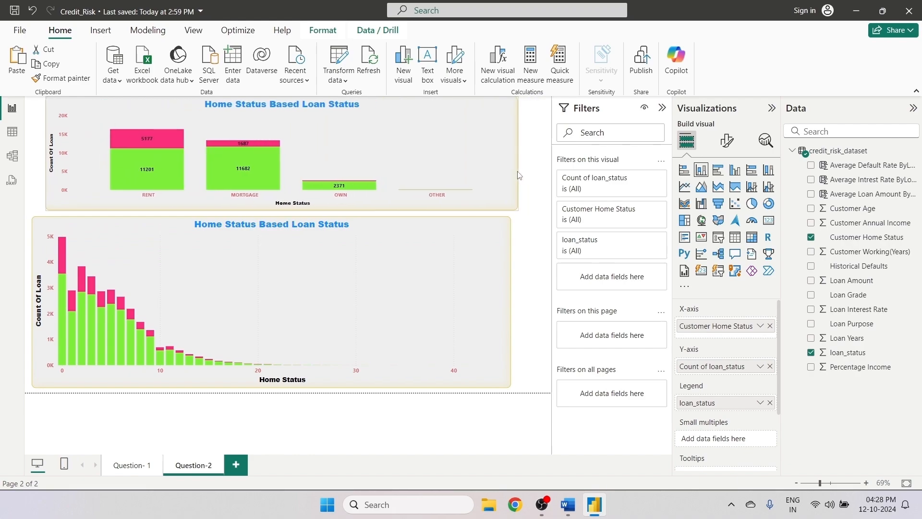
click(517, 266)
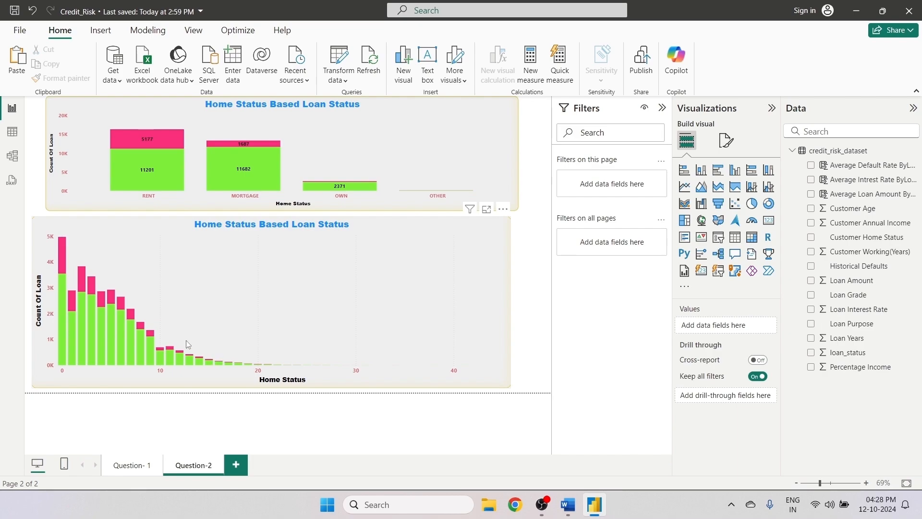
drag(213, 325, 228, 327)
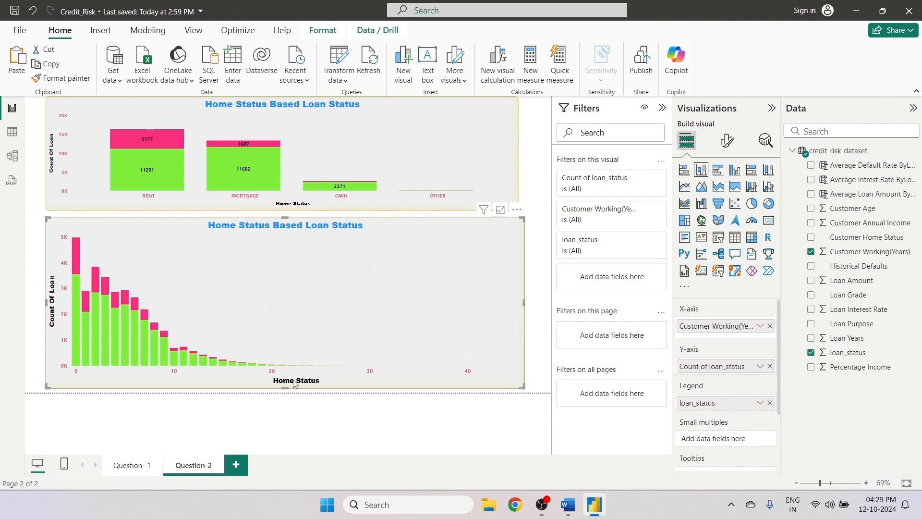
- Switch to the Word document and highlight all of question 2, Visualization of Loan Status, in yellow
click(568, 504)
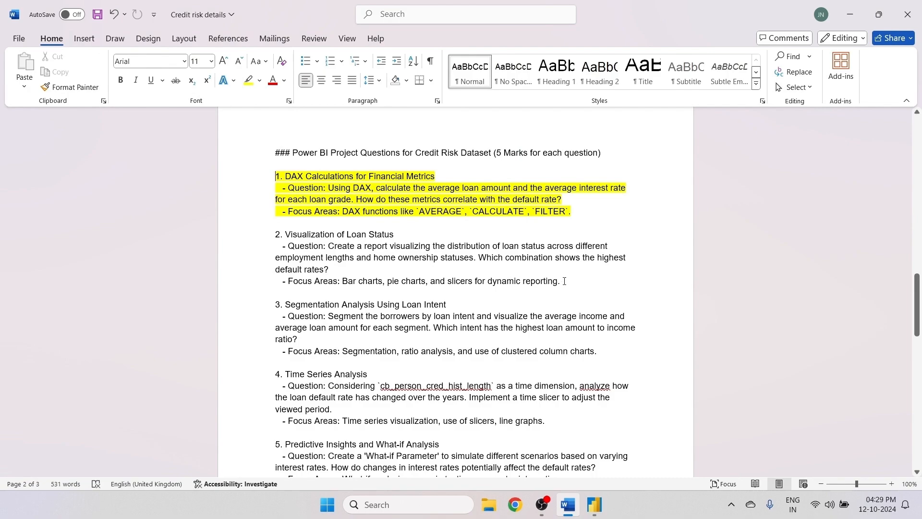
drag(563, 282, 275, 236)
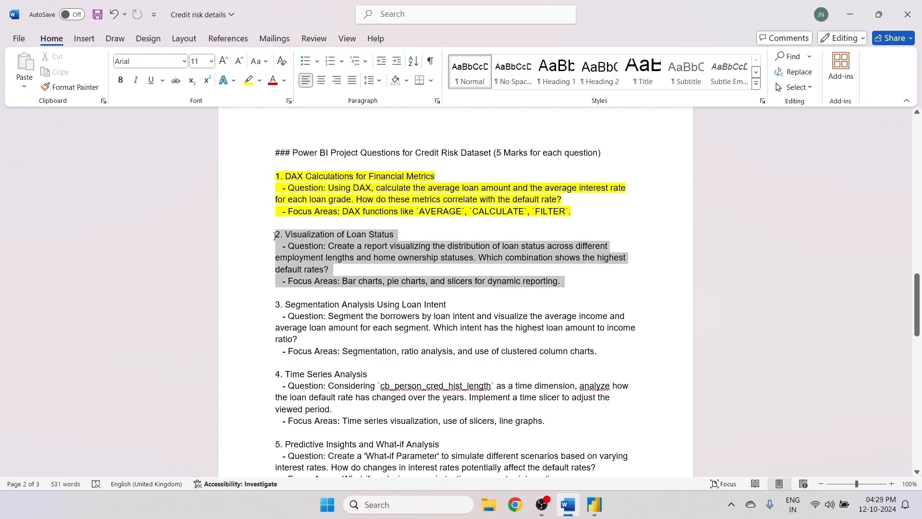
click(248, 81)
click(451, 334)
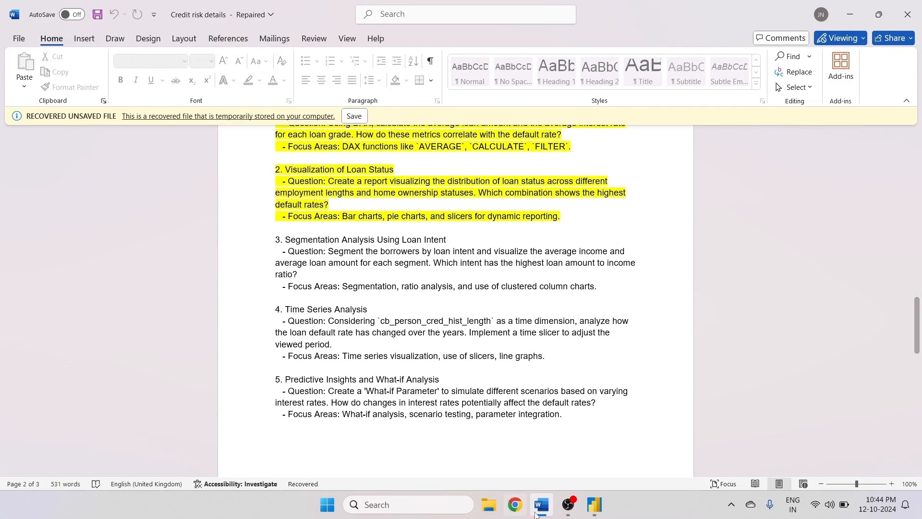
- Return to Power BI, show the home status chart's Count of loan_status as percent of grand total and inspect the RENT column's values
click(593, 512)
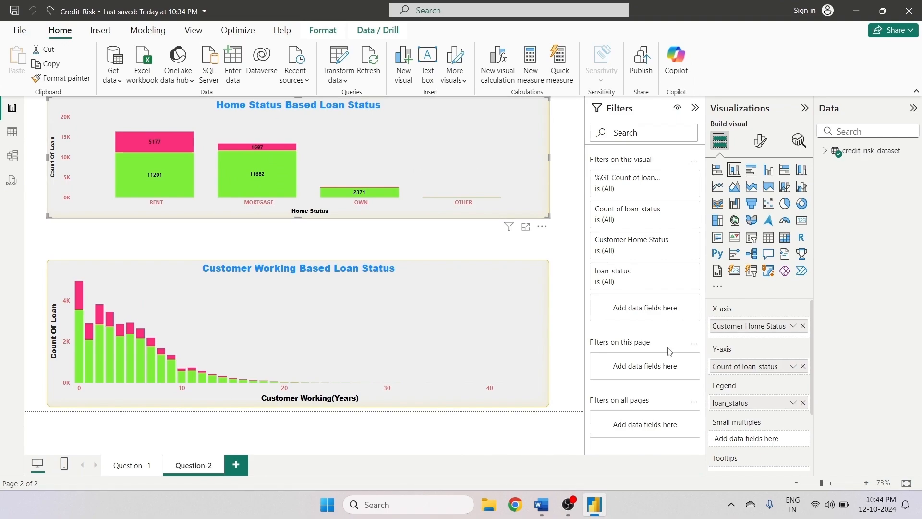
click(794, 367)
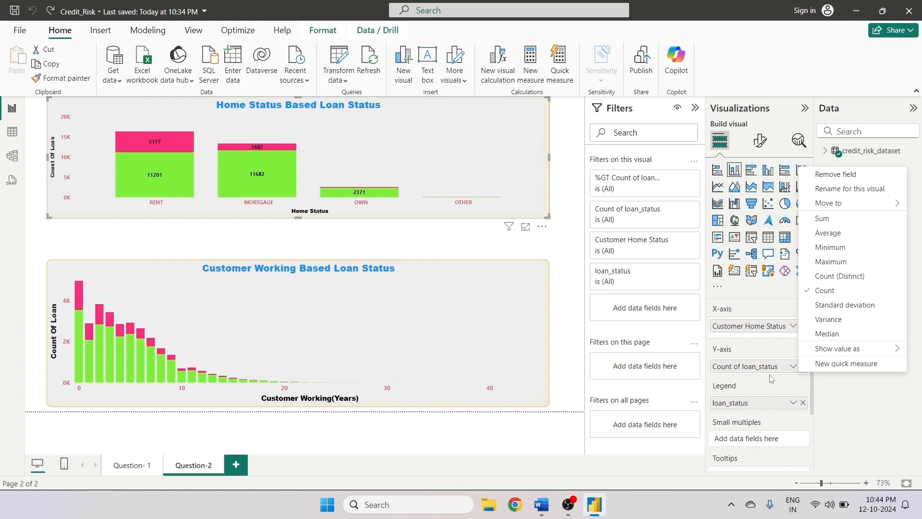
mouse_move(832, 351)
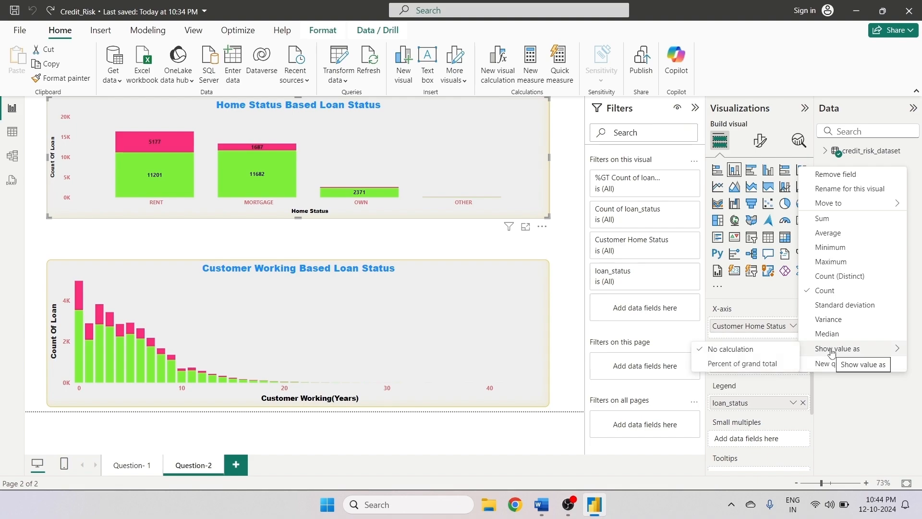
click(758, 368)
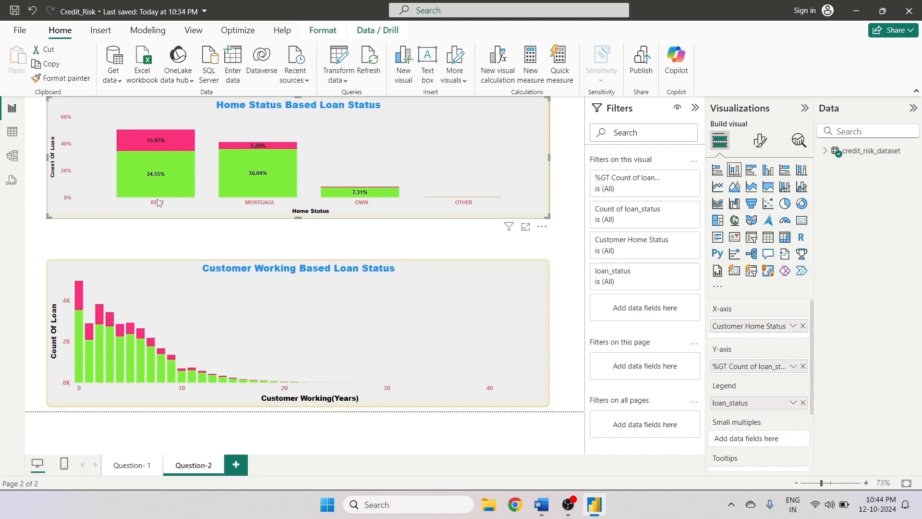
mouse_move(159, 177)
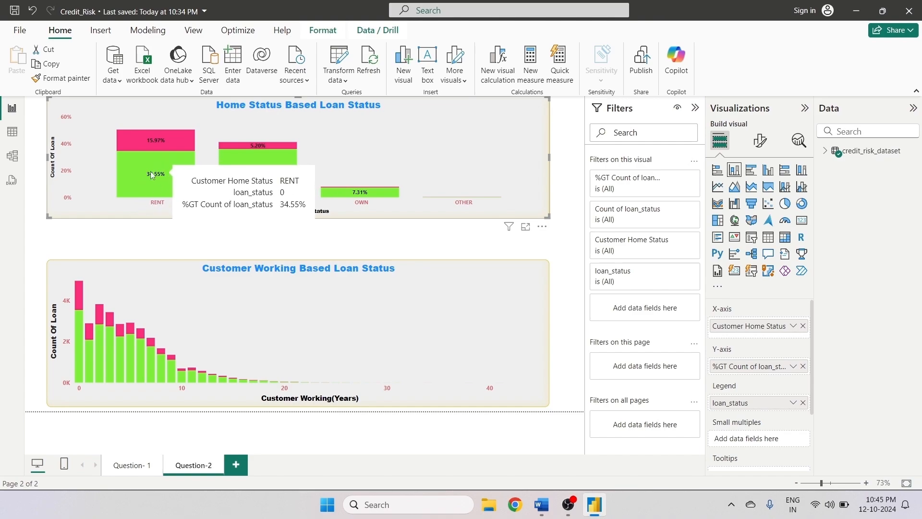
mouse_move(149, 145)
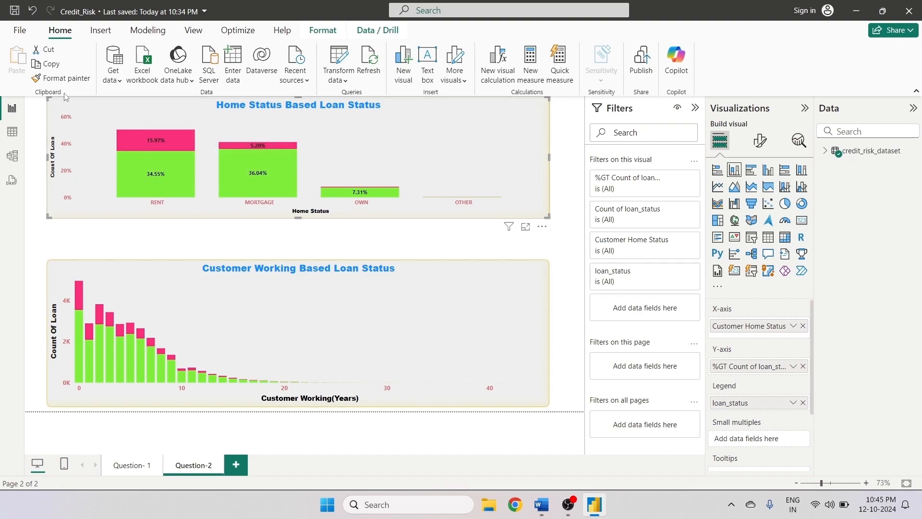
- Apply the home status chart's formatting to the Customer Working chart with Format Painter and check the latter's data label settings
click(61, 78)
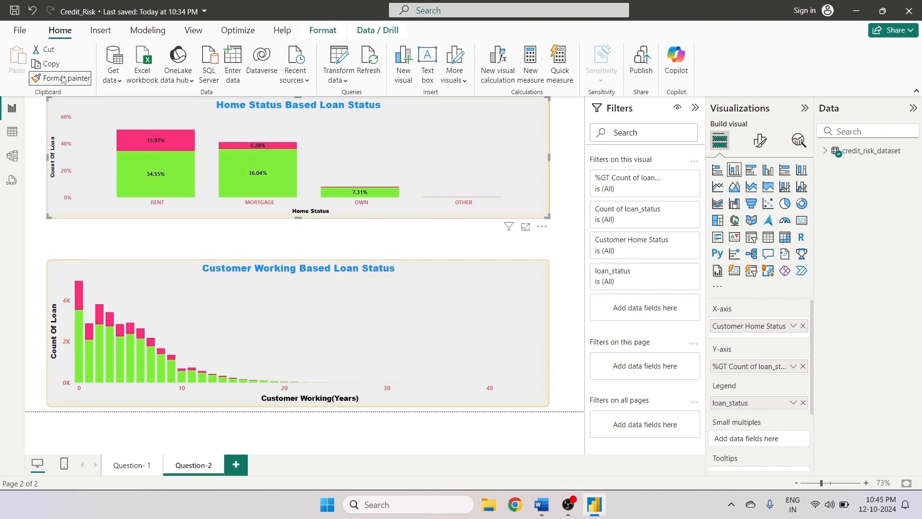
click(159, 291)
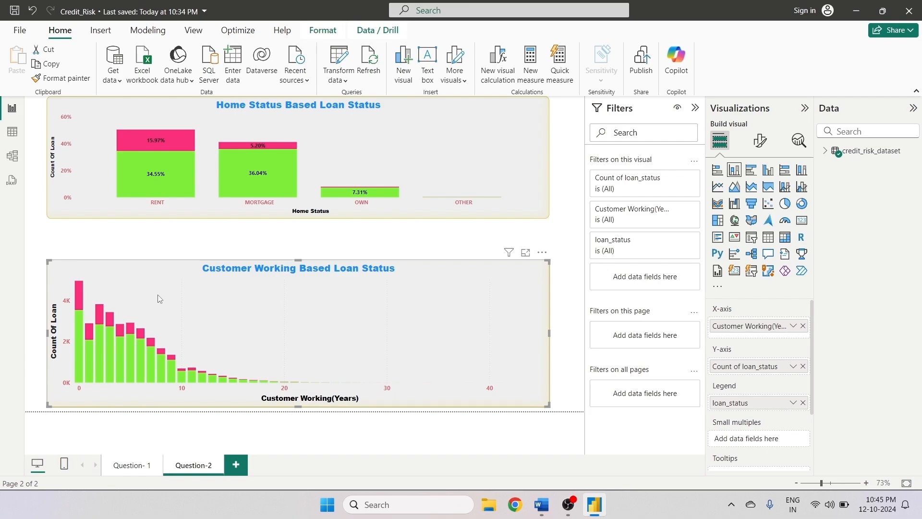
click(757, 142)
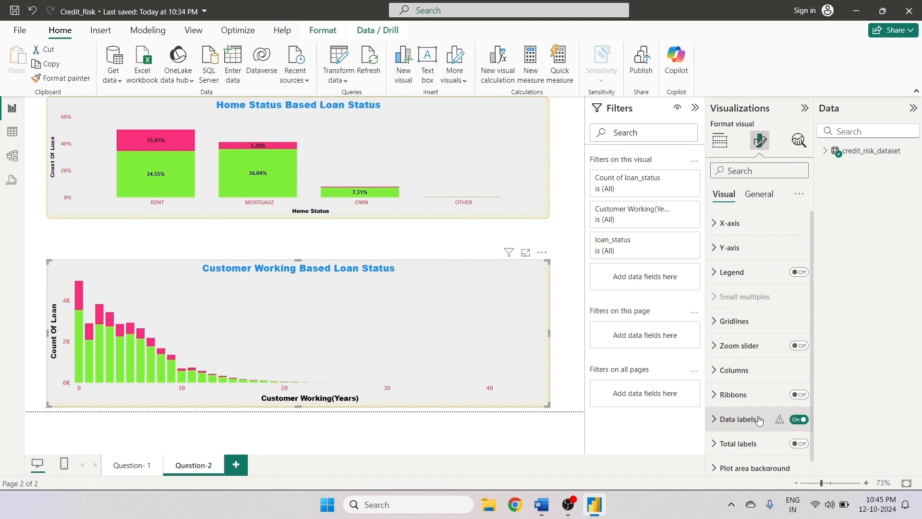
mouse_move(780, 424)
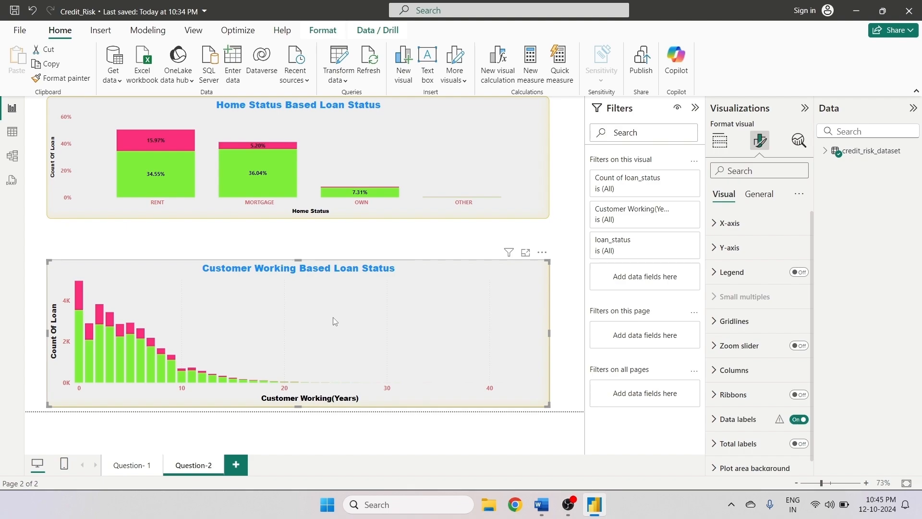
- Convert the Customer Working chart to a clustered column chart and show its Count of loan_status as percent of grand total
click(718, 142)
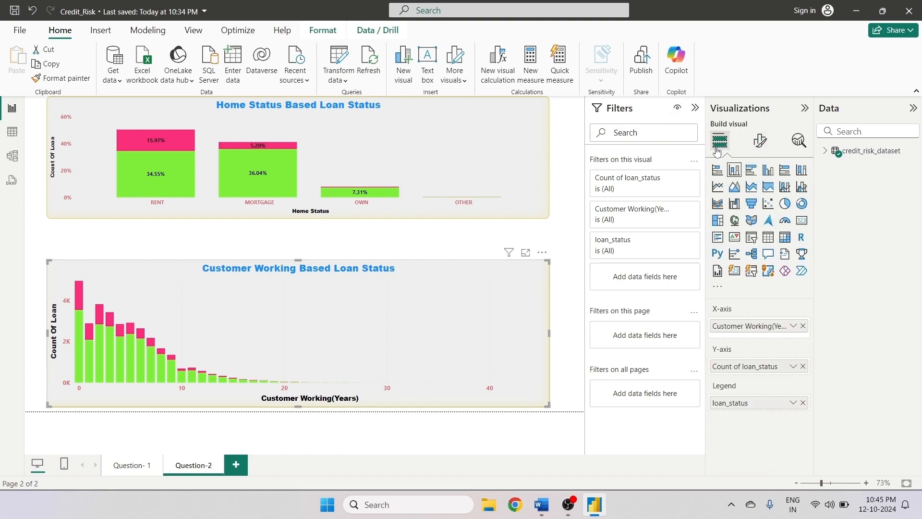
click(767, 173)
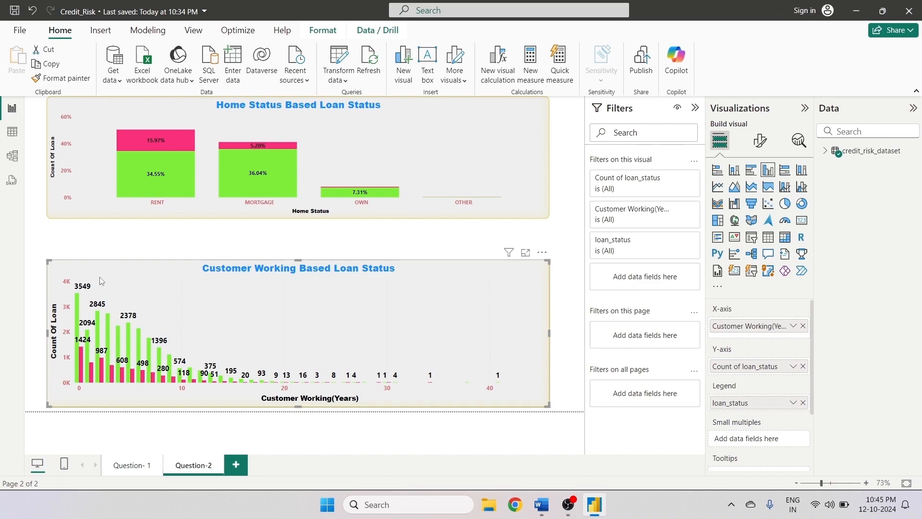
click(758, 148)
click(720, 141)
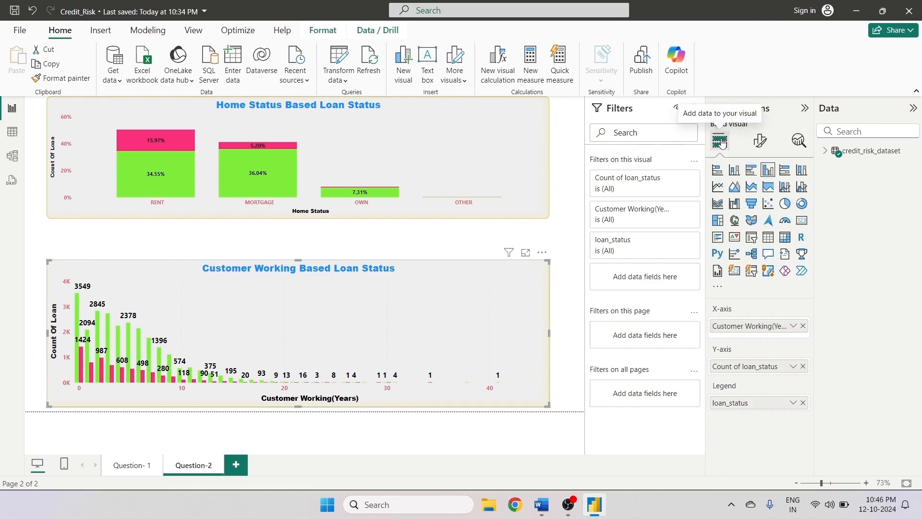
click(792, 366)
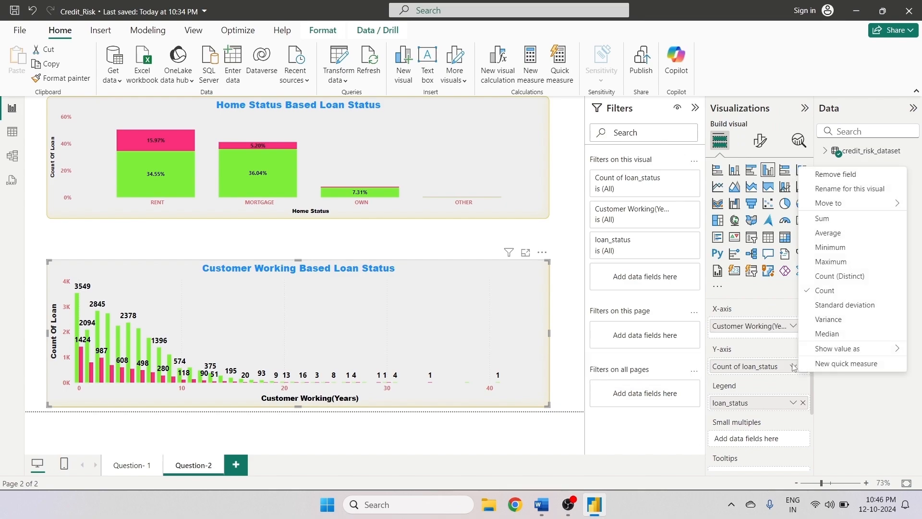
mouse_move(828, 353)
click(748, 363)
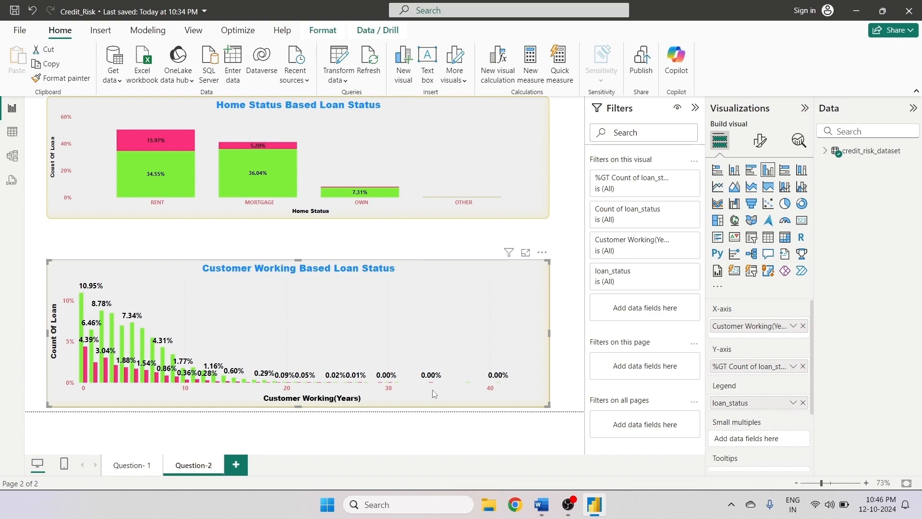
- Set the X-axis type of the Customer Working chart to Categorical
click(761, 141)
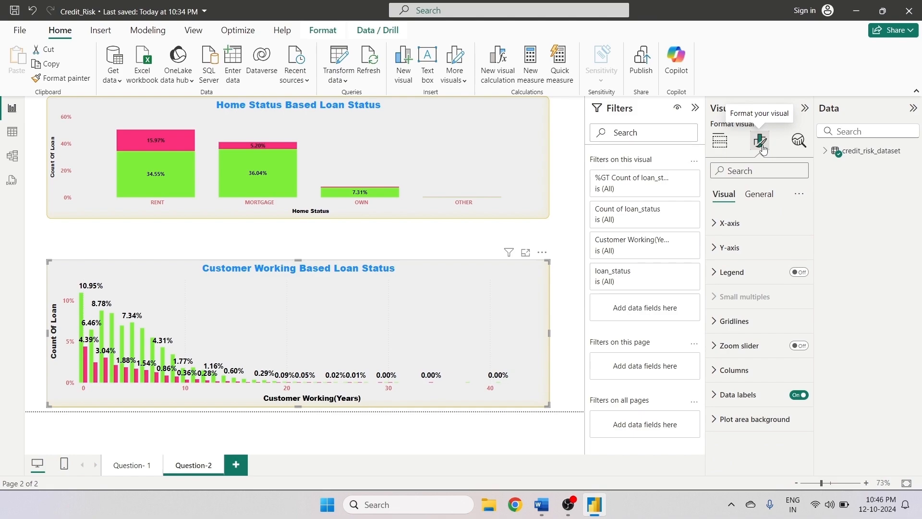
click(729, 223)
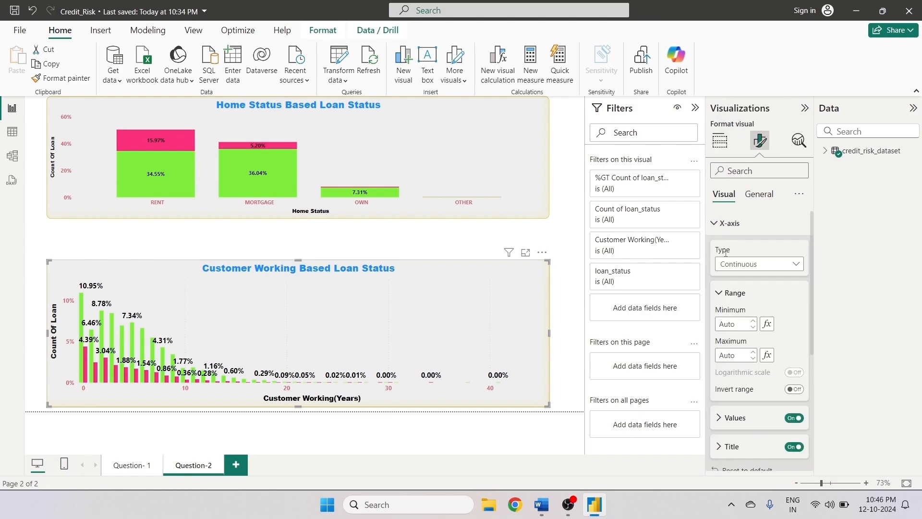
click(757, 264)
click(742, 289)
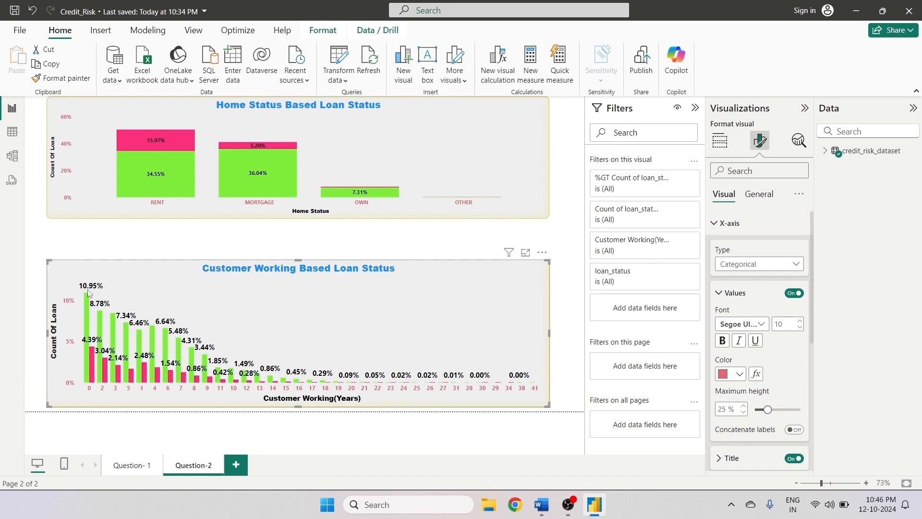
- Turn on optimized label display for the Customer Working chart's data labels, with a maximum width of 100 px
click(754, 195)
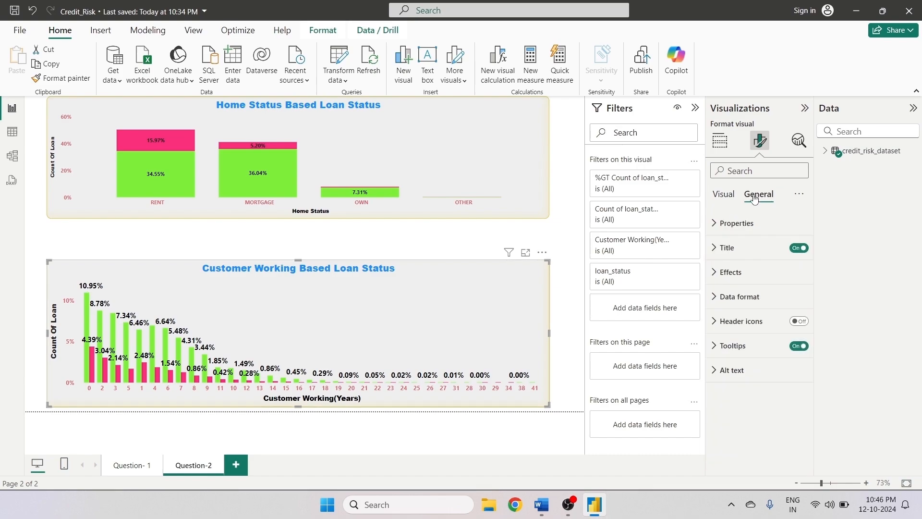
click(724, 194)
scroll(777, 326, down, 5)
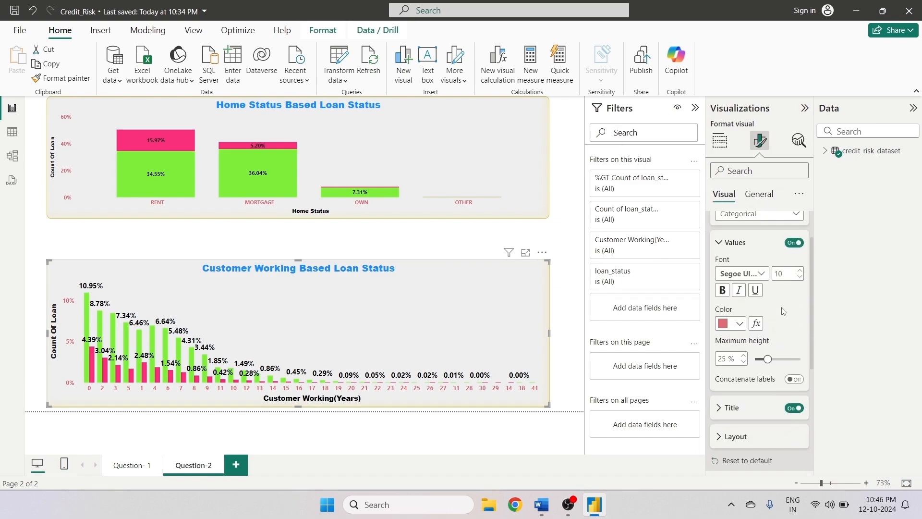
scroll(778, 352, down, 2)
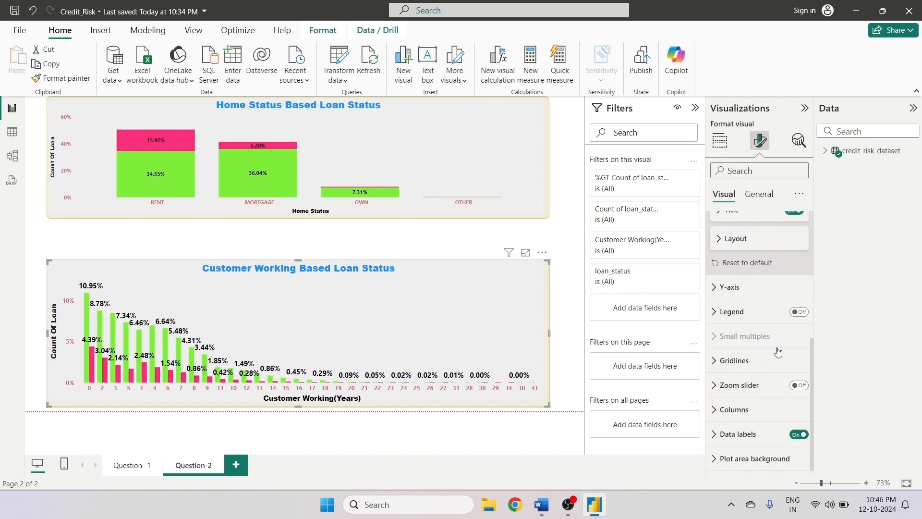
click(719, 437)
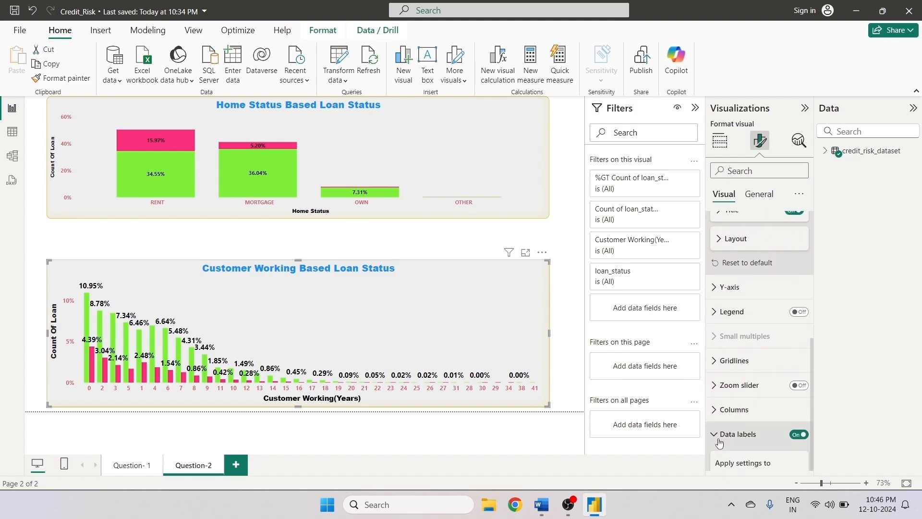
scroll(720, 442, down, 5)
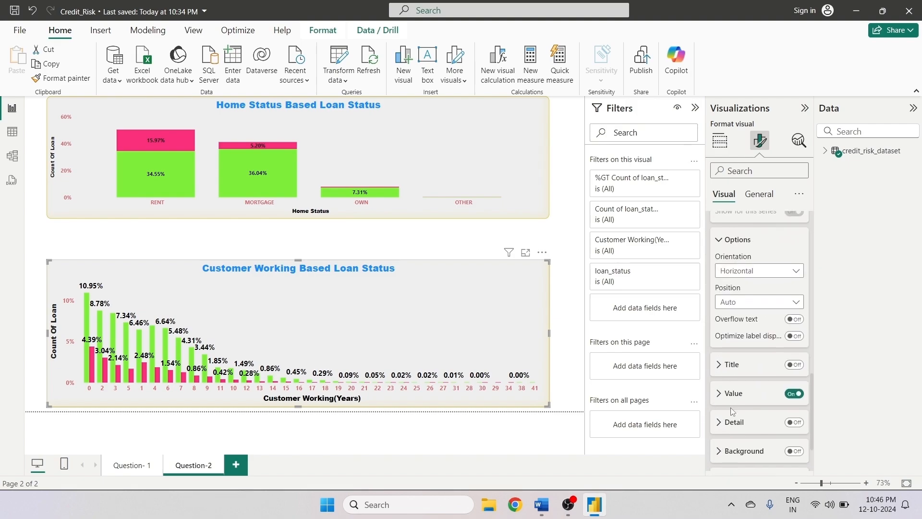
scroll(738, 392, down, 1)
scroll(737, 389, up, 3)
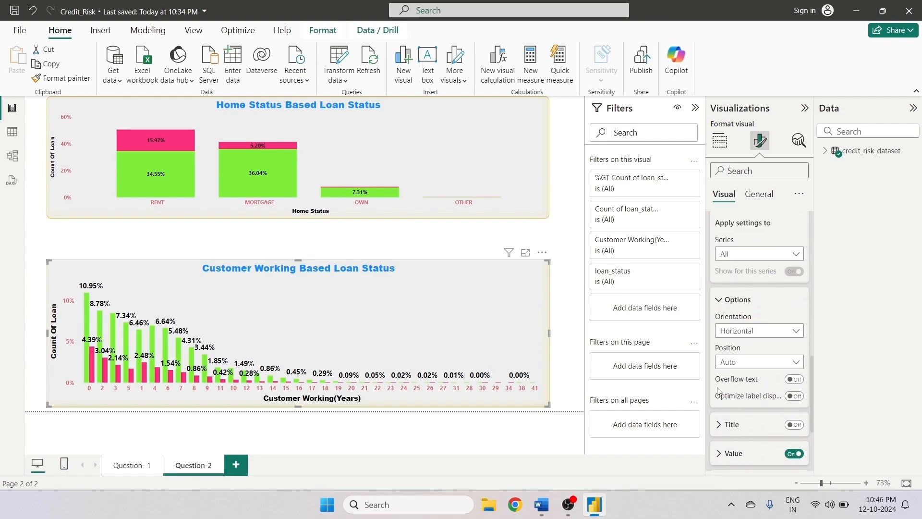
click(789, 397)
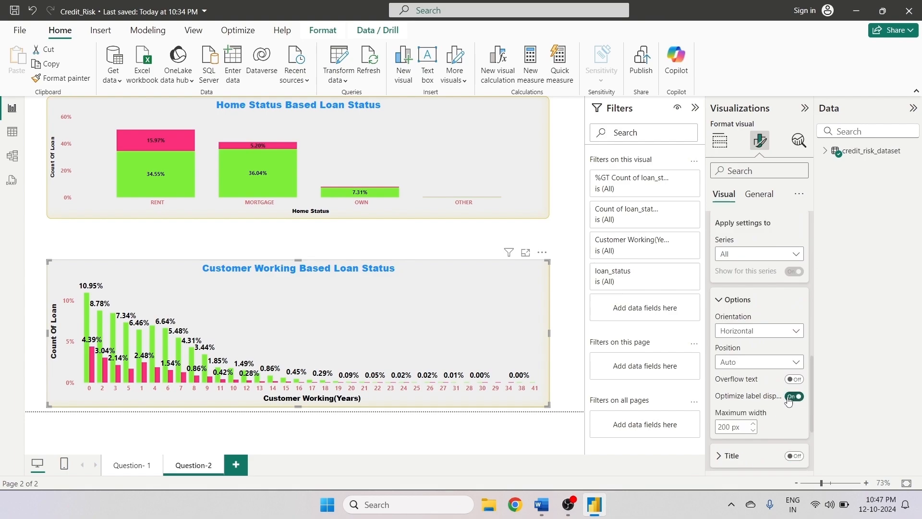
double_click(724, 426)
text(100)
- Copy the Customer Working chart's formatting onto the home status chart with Format Painter
click(60, 78)
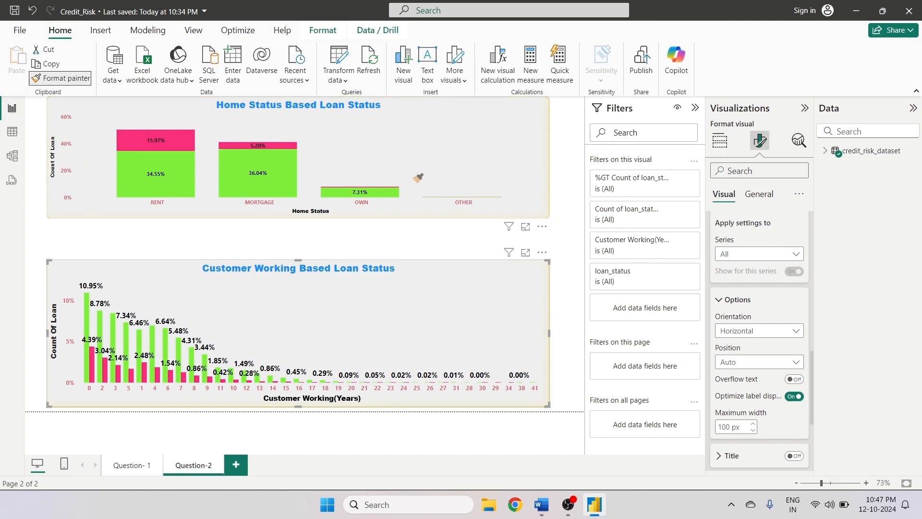
click(412, 161)
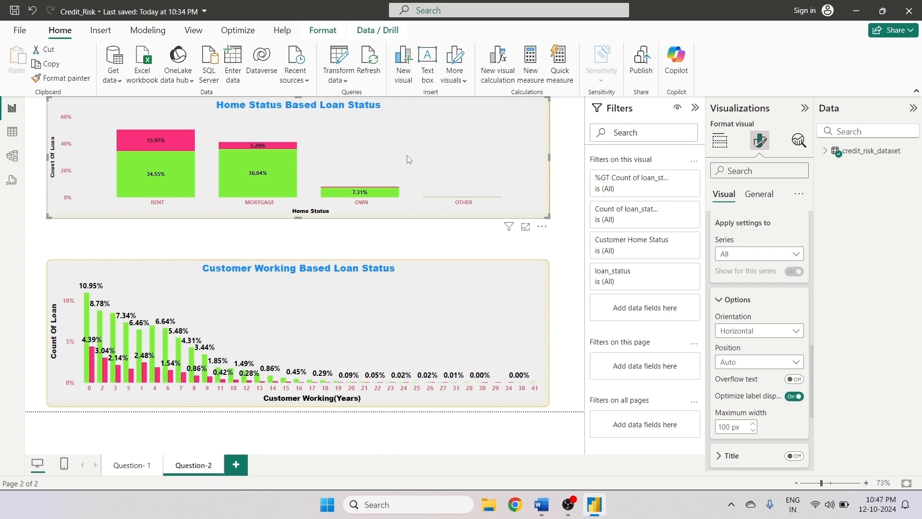
click(62, 78)
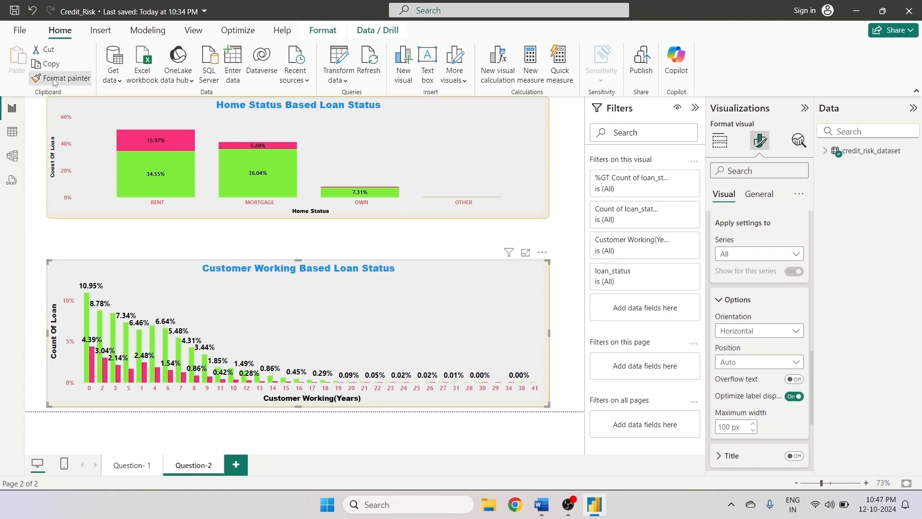
click(93, 120)
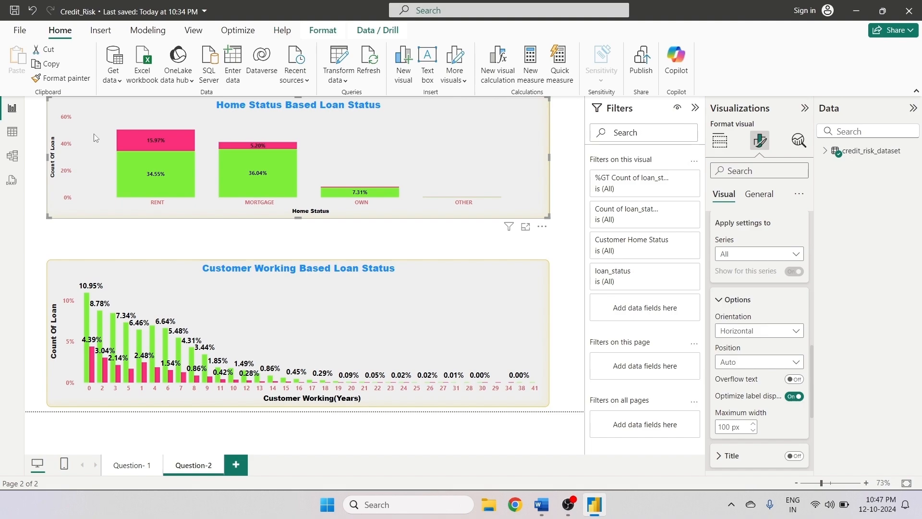
- Convert the home status chart to a clustered column chart and make the Customer Working chart taller by extending its upper edge
click(720, 141)
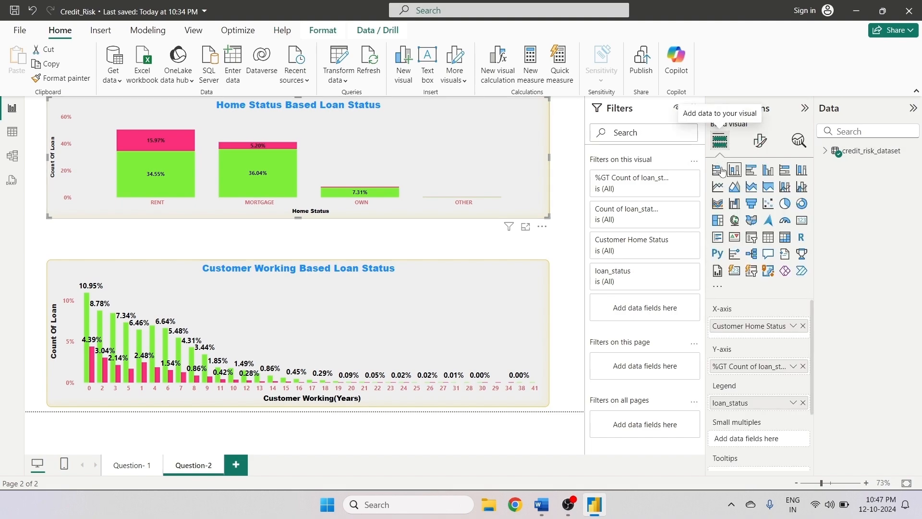
click(767, 173)
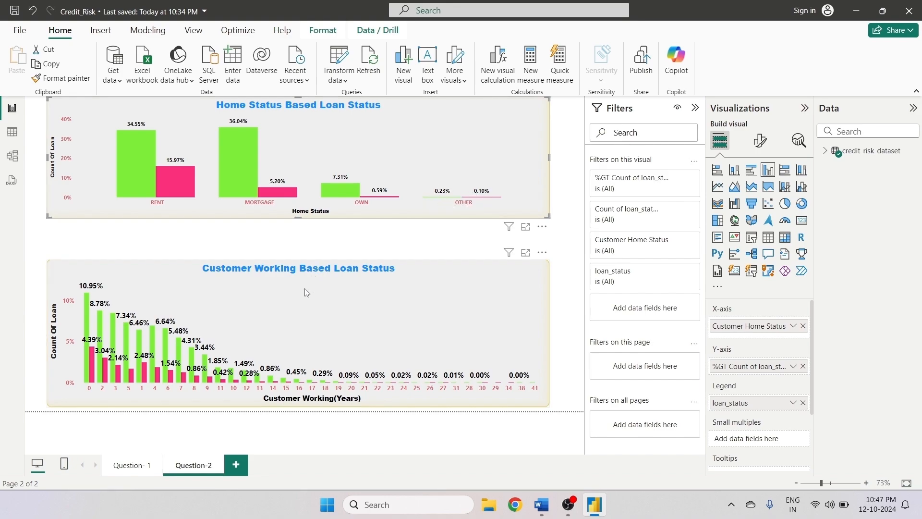
click(309, 270)
drag(301, 258, 300, 225)
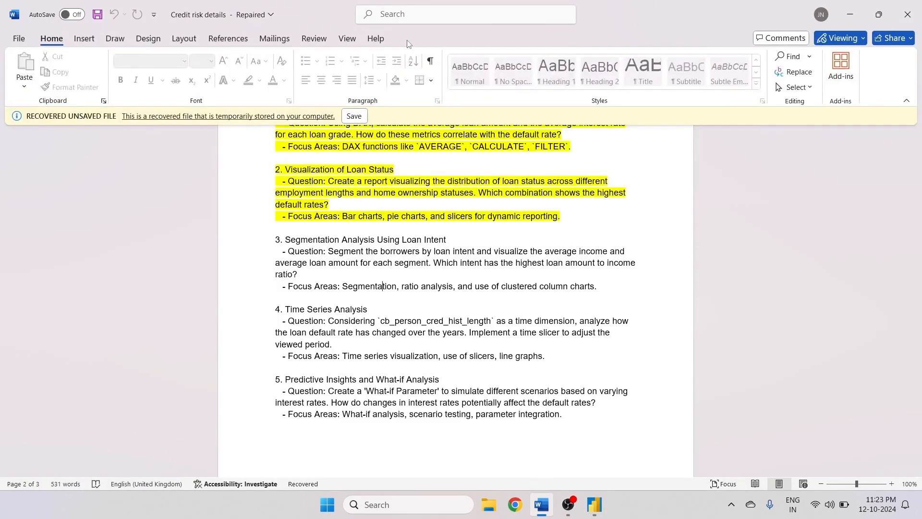
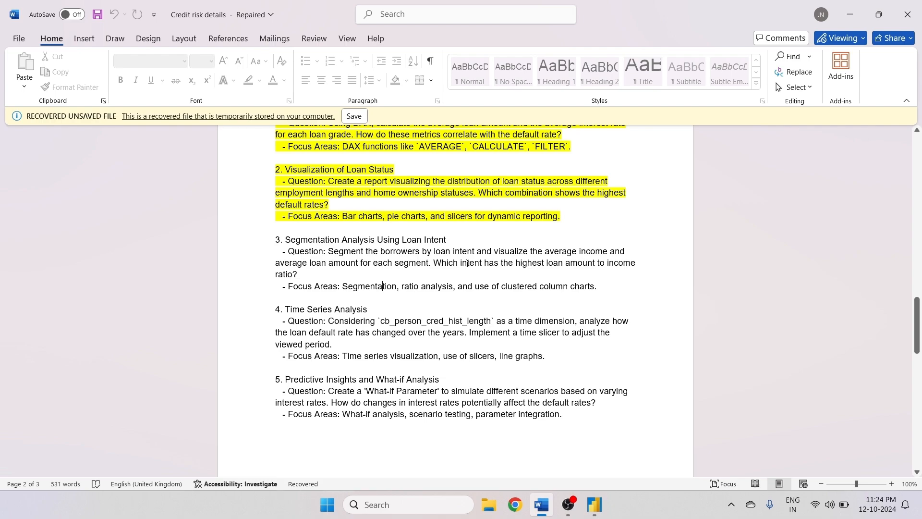
- Switch back to Power BI, add a new report page and rename it Question-3
click(594, 504)
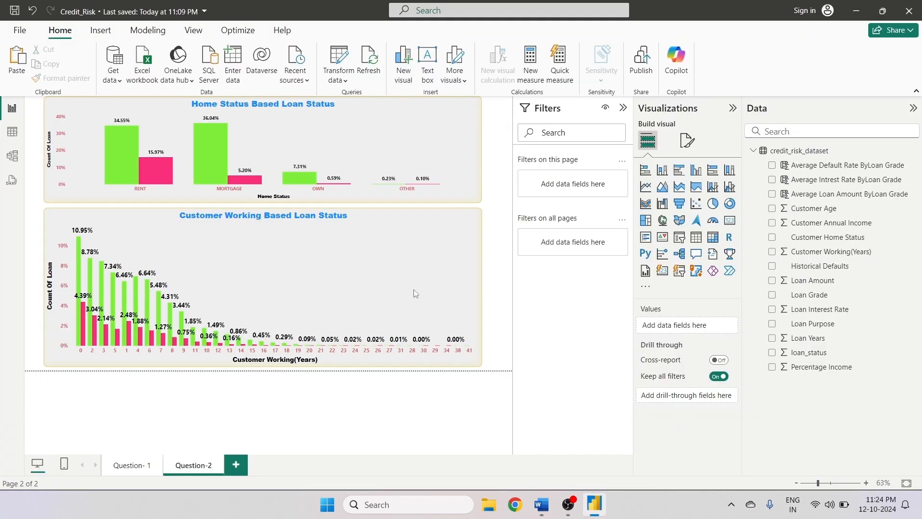
click(235, 464)
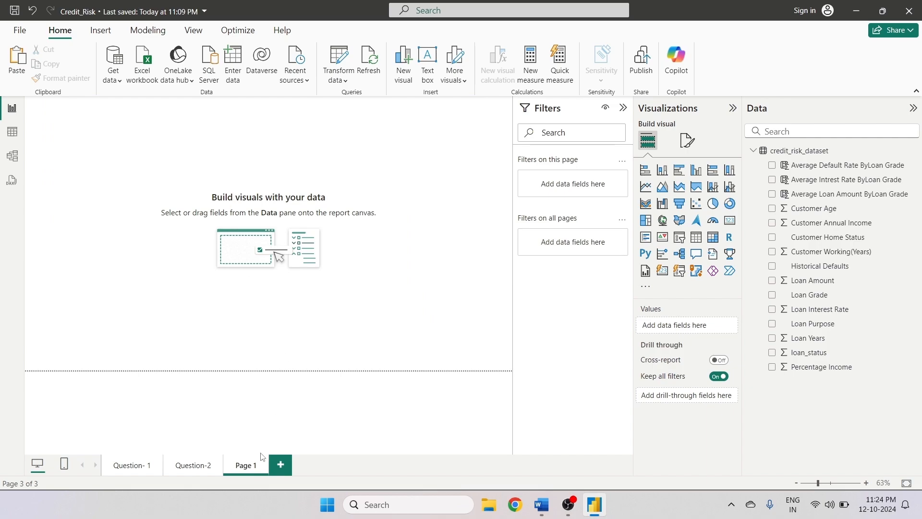
double_click(257, 463)
text(A)
key(BackSpace)
key(ctrl+a)
key(BackSpace)
text(Quess)
key(BackSpace)
text(tion-3)
- Add a calculated column to the credit_risk_dataset table and name it "Average Loan Amount BYLoan Purpose" in its formula
click(13, 132)
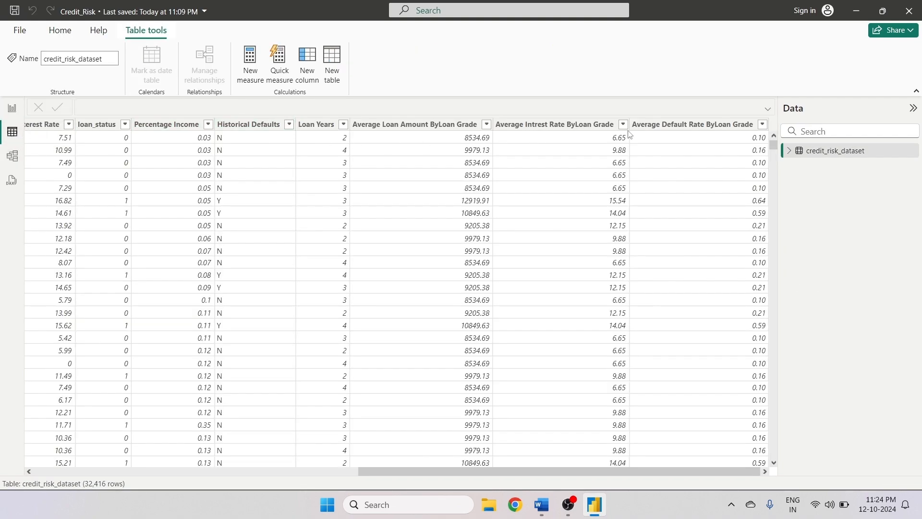
click(308, 60)
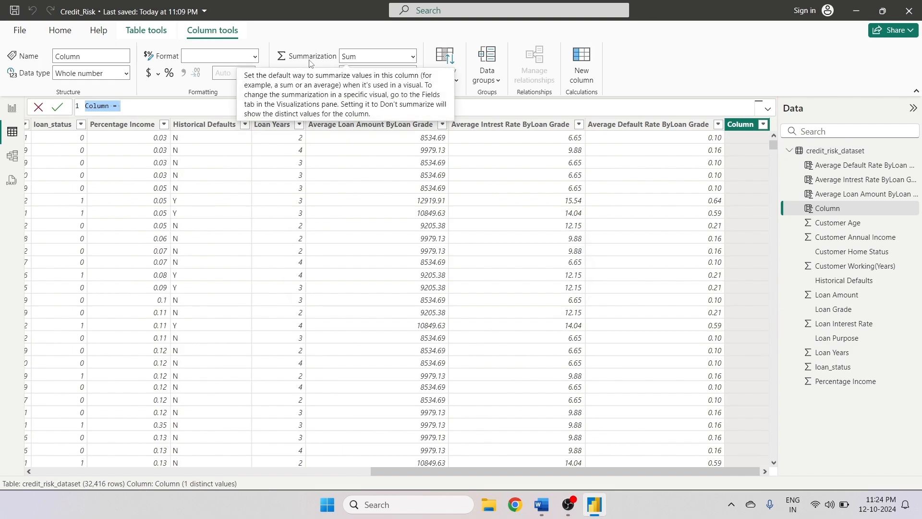
text(Average )
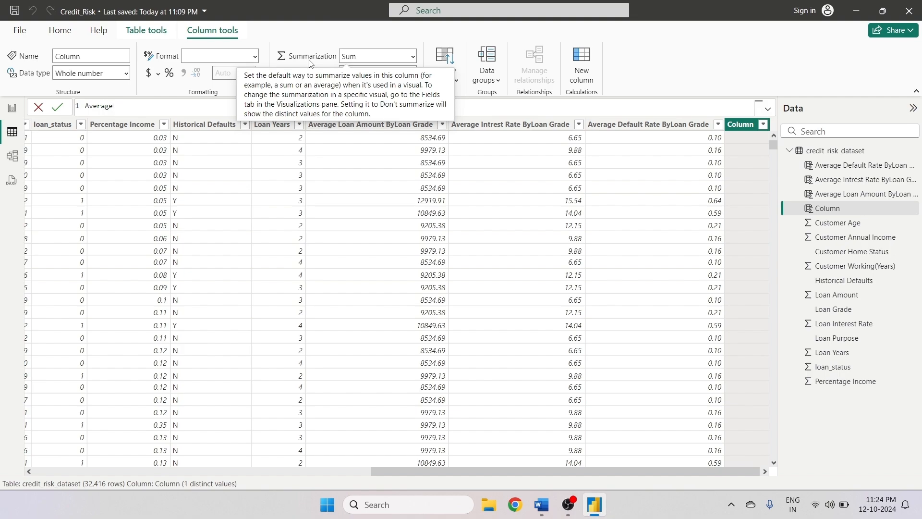
text(Loan A,ount)
key(BackSpace)
key(BackSpace)
key(BackSpace)
key(BackSpace)
key(BackSpace)
text(mount BYLoan Purpose = )
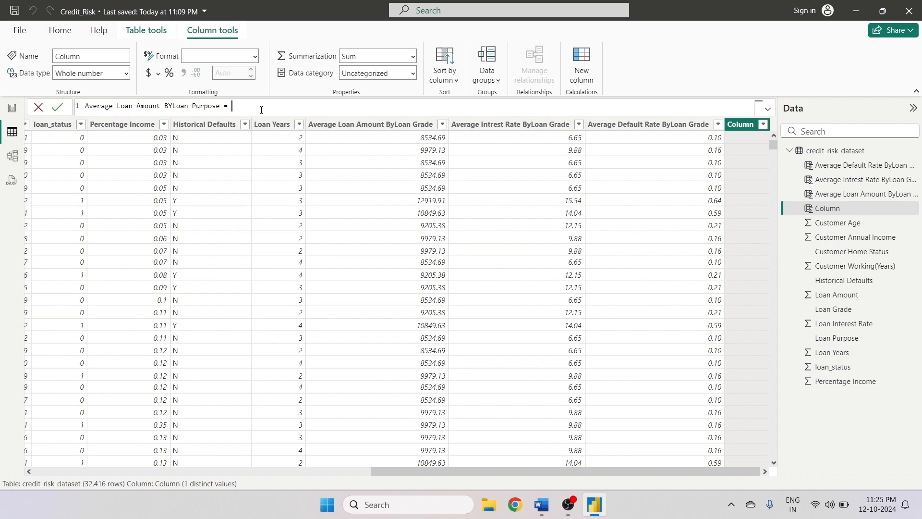
- Begin the column's formula with CALCULATE over the AVERAGE of credit_risk_dataset[Loan Amount]
text(ca)
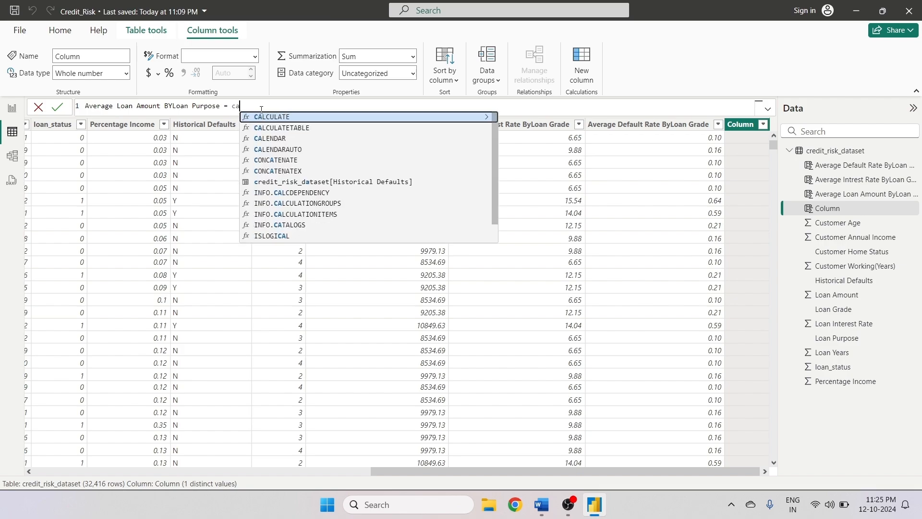
key(Tab)
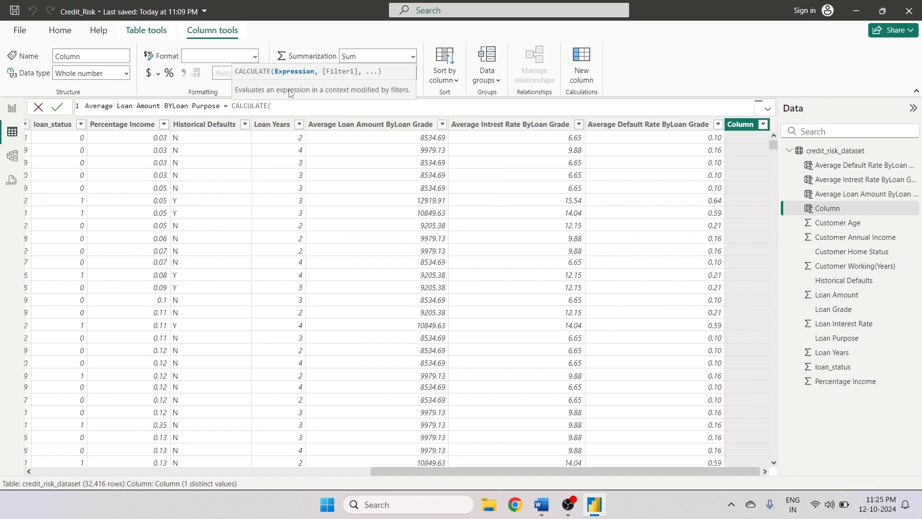
text(ave)
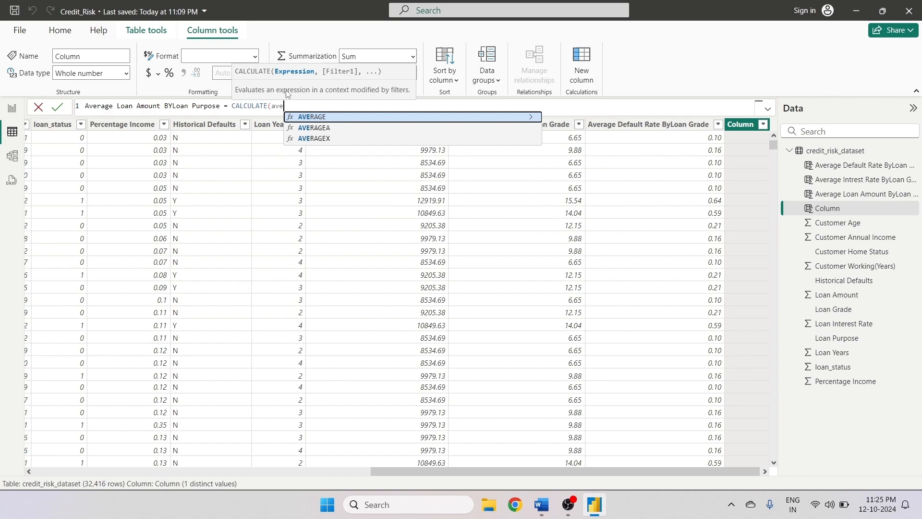
click(348, 120)
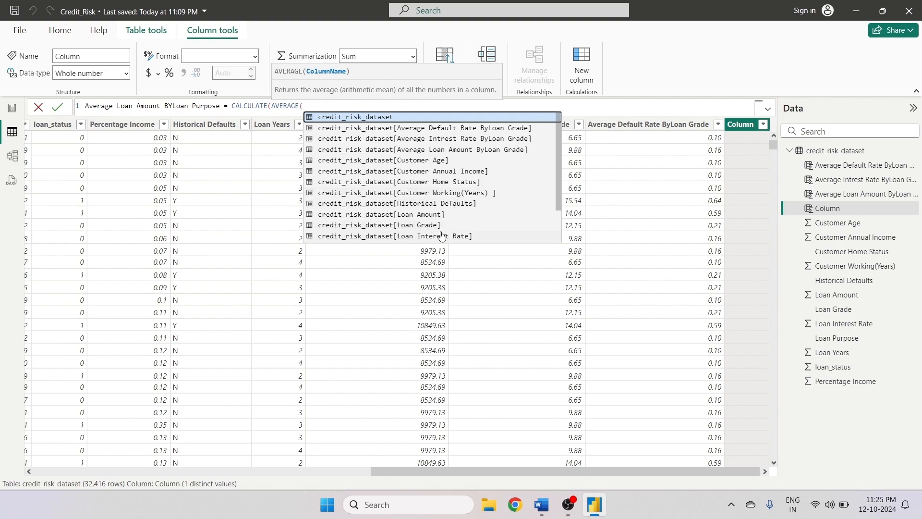
click(406, 215)
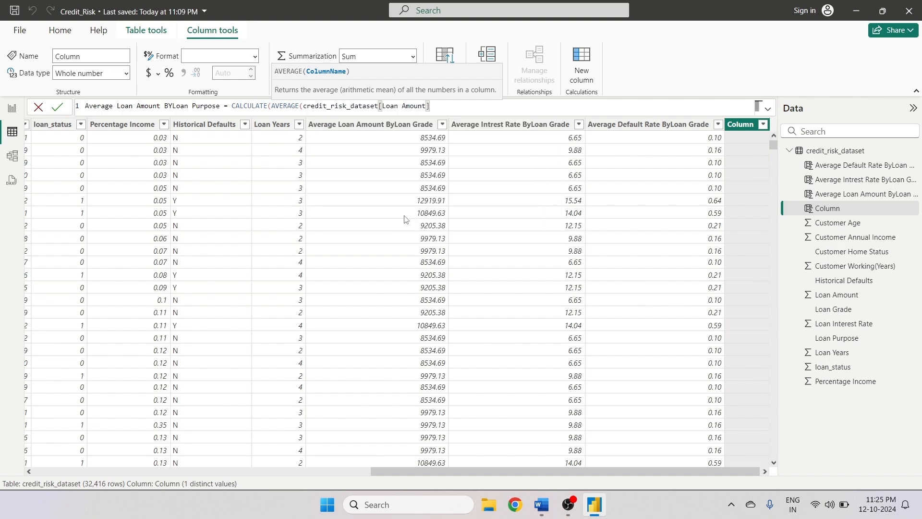
text(),)
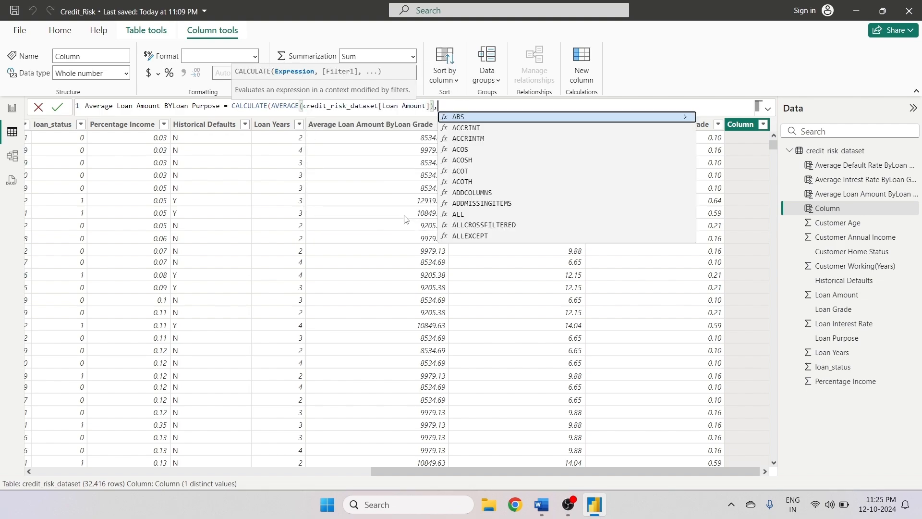
- Add a FILTER on 'credit_risk_dataset' to the formula, with a condition comparing 'credit_risk_dataset'[Loan Purpose] for equality
text(fi)
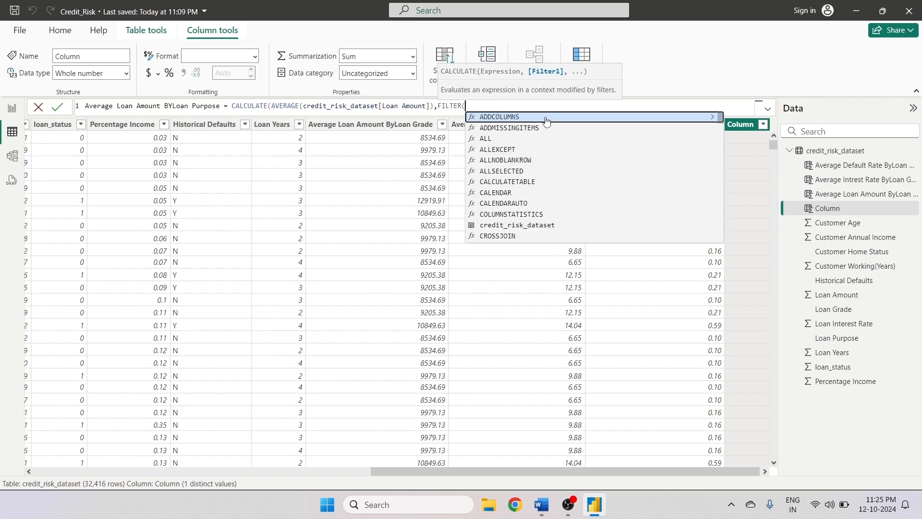
click(546, 120)
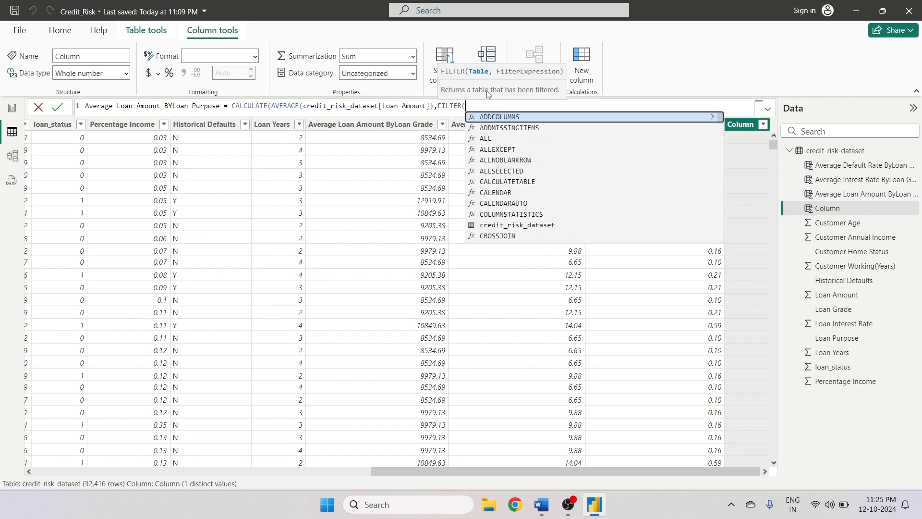
text(')
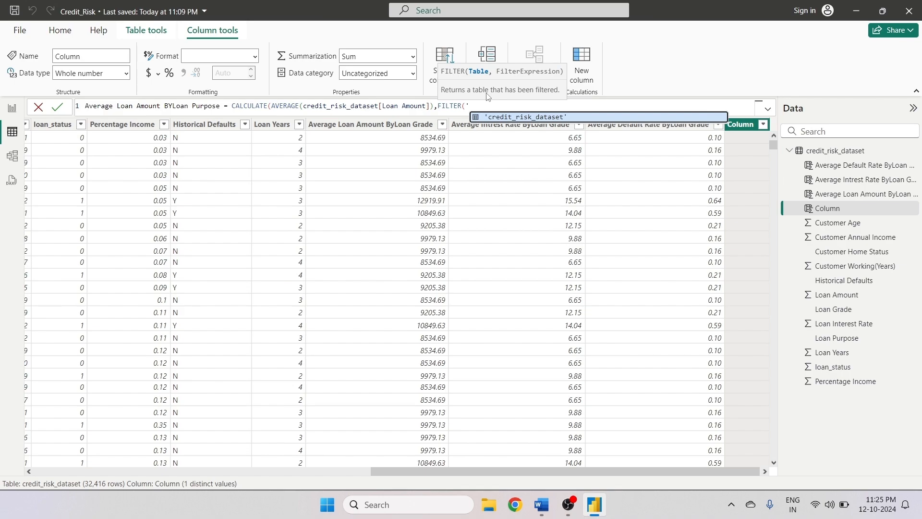
click(517, 117)
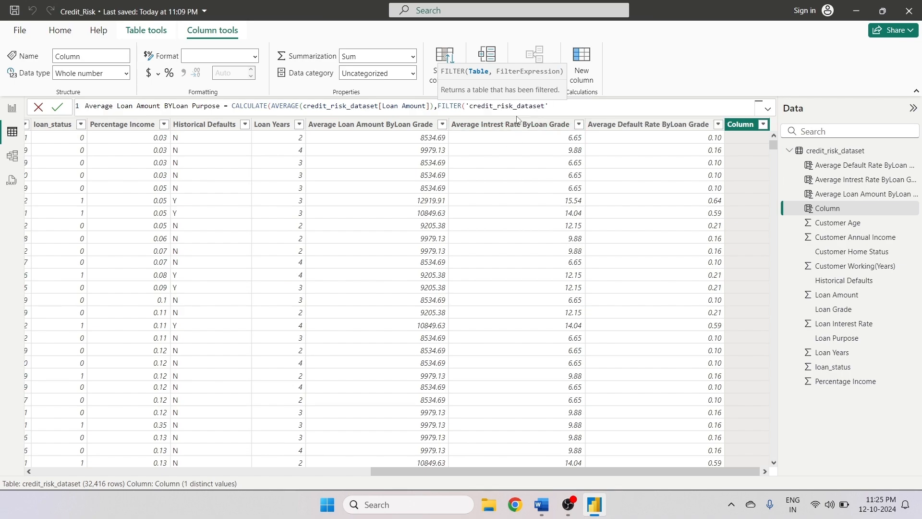
text(,')
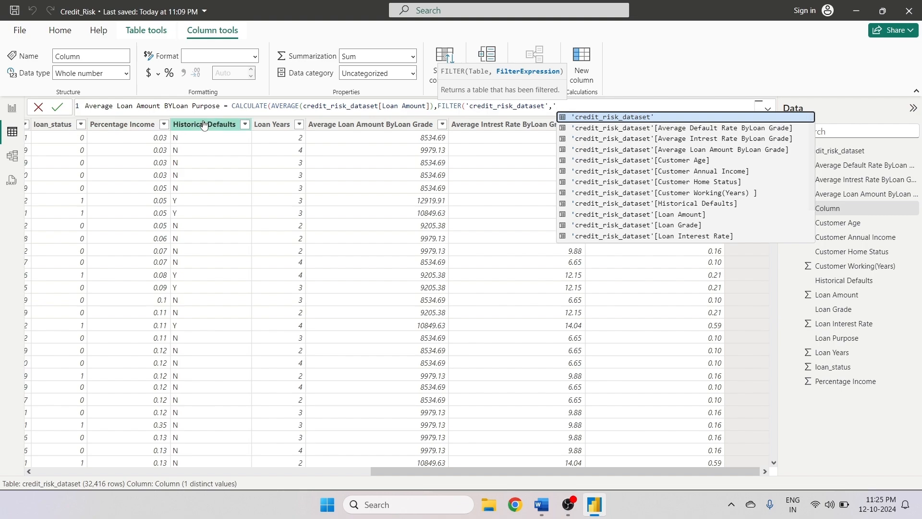
scroll(698, 216, down, 2)
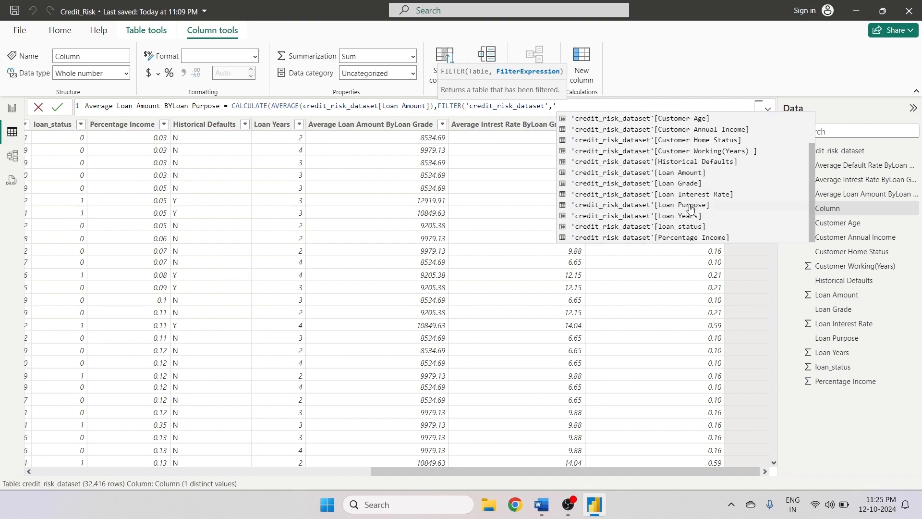
click(691, 206)
text(=)
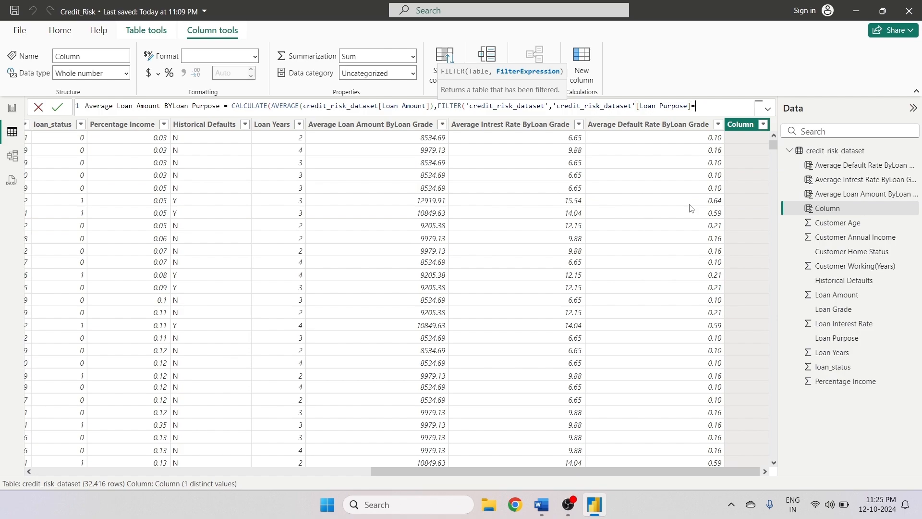
- Complete the filter condition with EARLIER(credit_risk_dataset[Loan Purpose]), close all the brackets and commit the formula
text(ea)
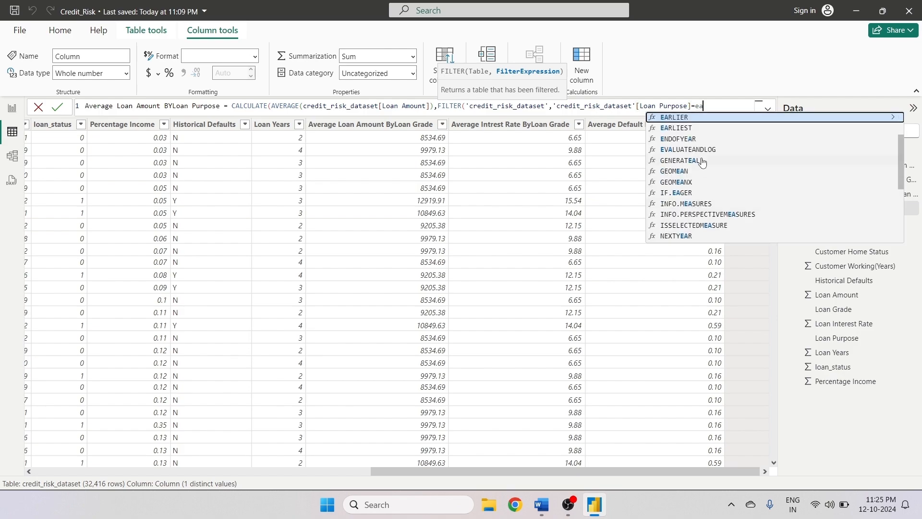
click(690, 120)
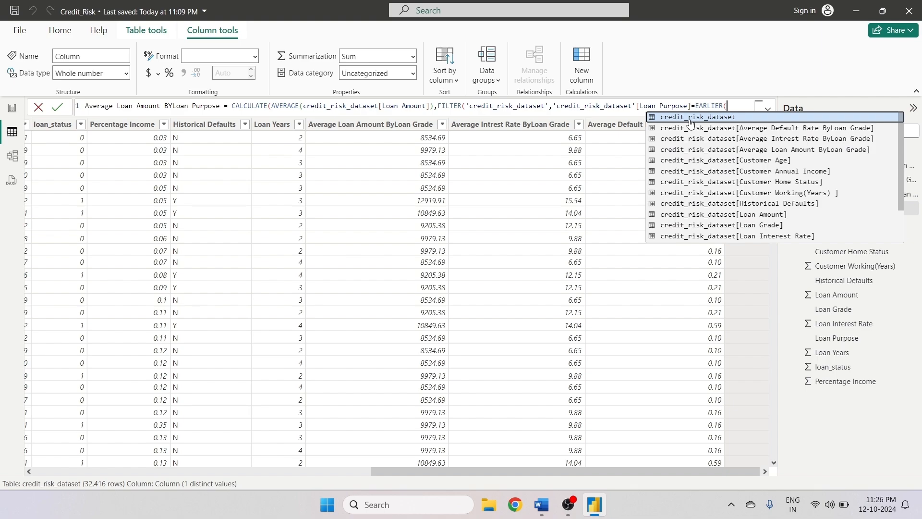
scroll(742, 172, down, 2)
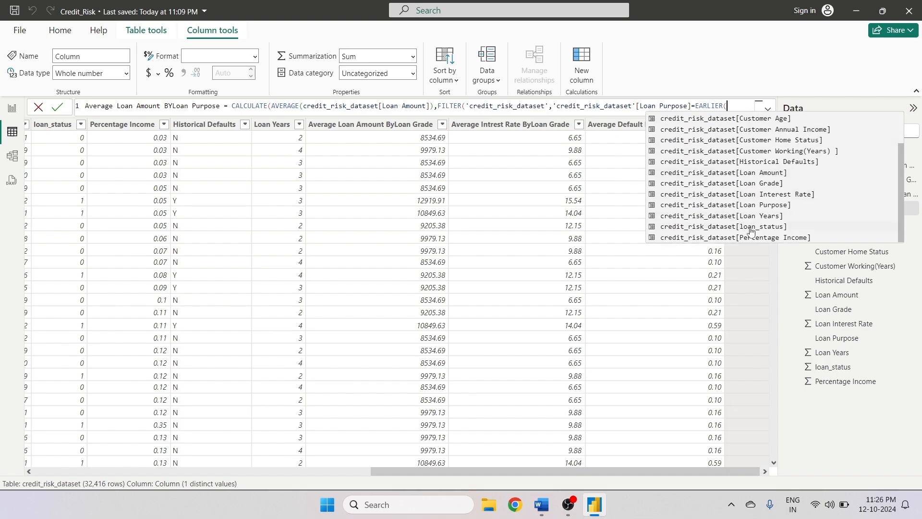
click(760, 205)
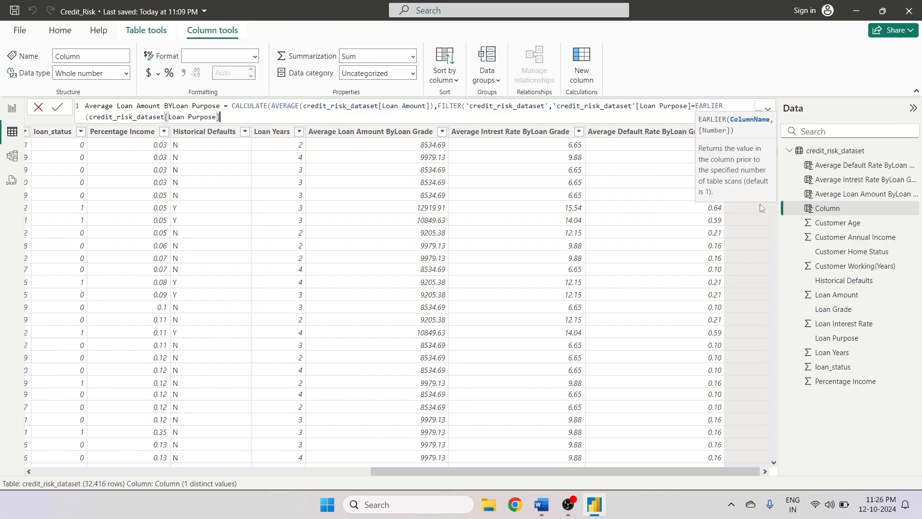
text())))
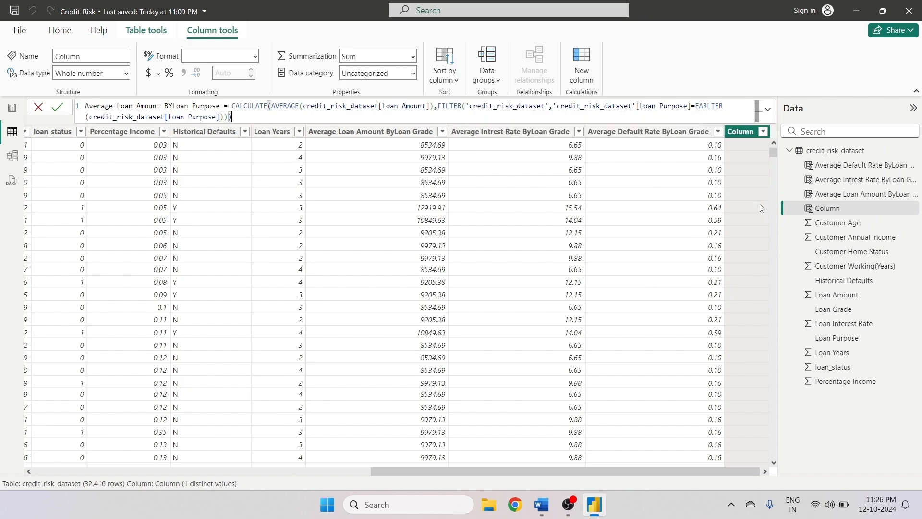
click(358, 153)
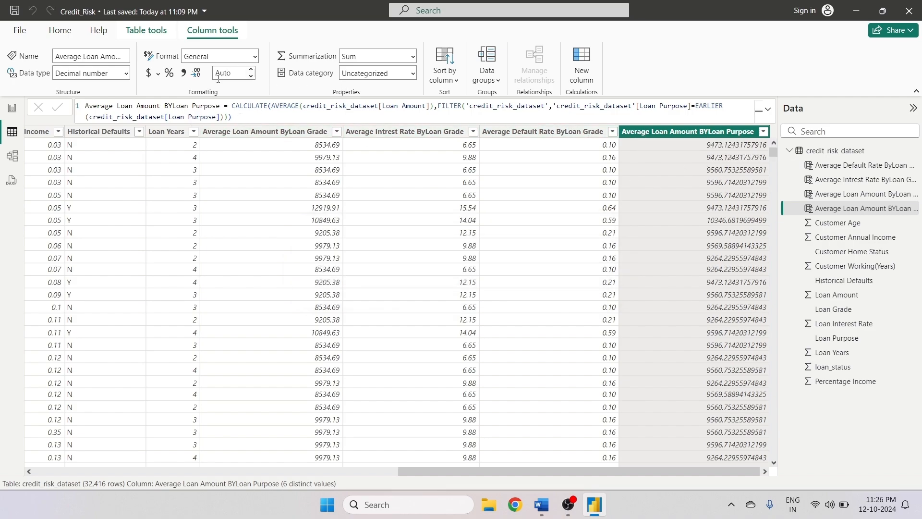
- Format the Average Loan Amount BYLoan Purpose column to 2 decimal places
click(237, 75)
text(2)
key(Return)
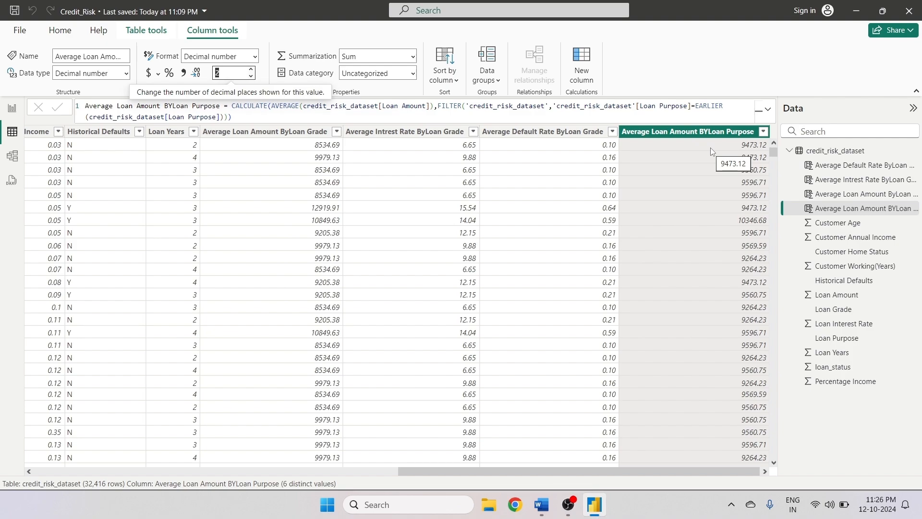
- Copy the whole Average Loan Amount BYLoan Purpose formula into a new calculated column
click(311, 119)
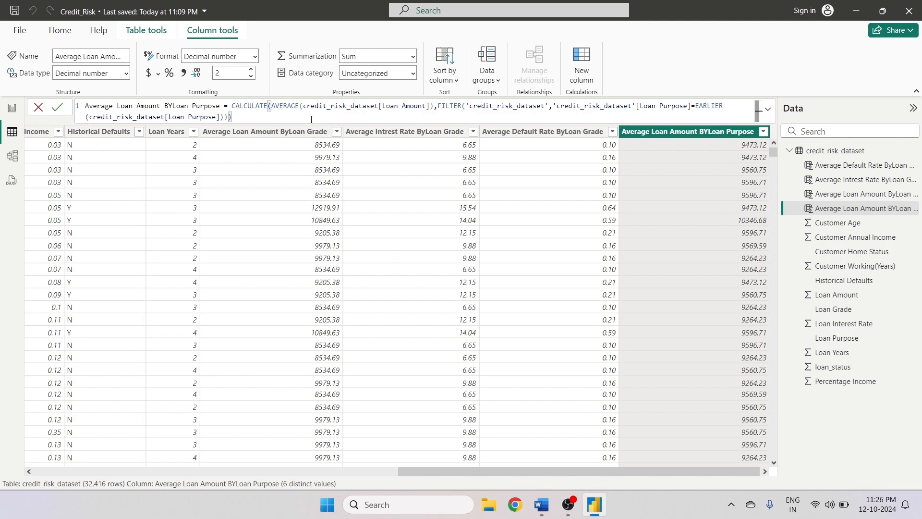
key(ctrl+a)
key(ctrl+c)
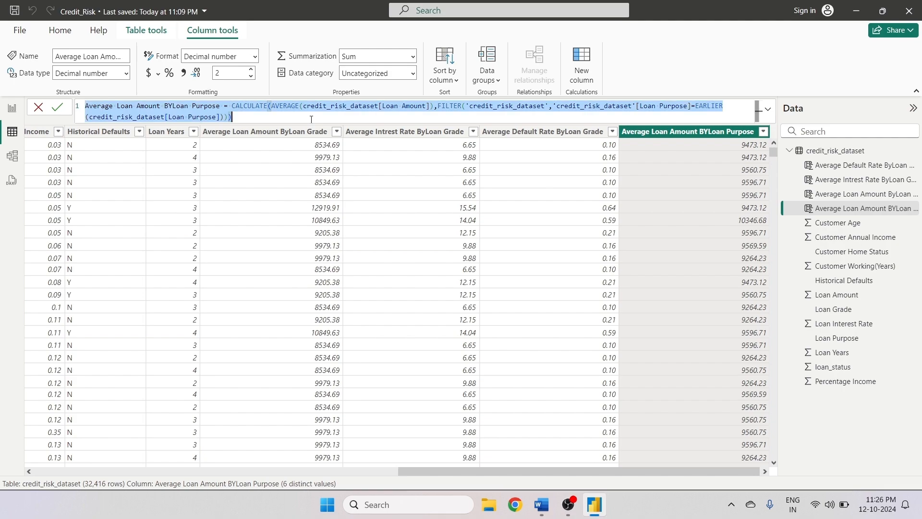
click(582, 61)
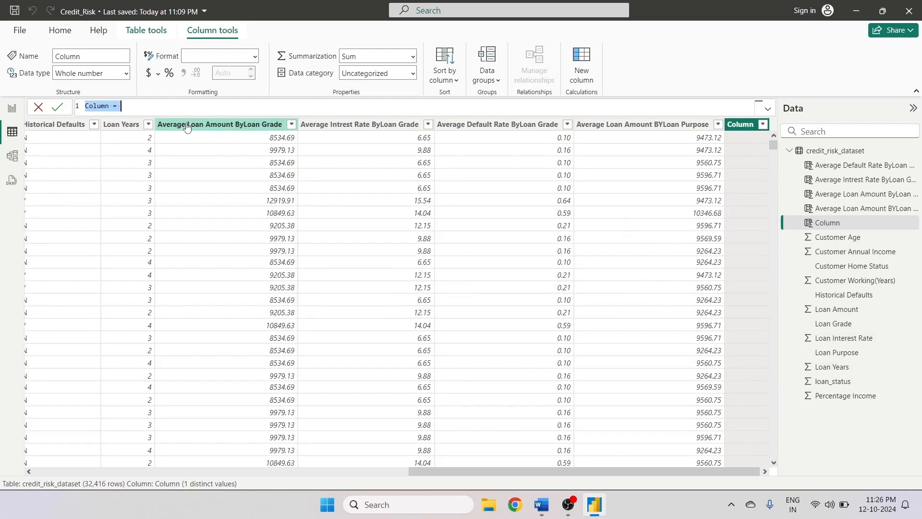
key(ctrl+v)
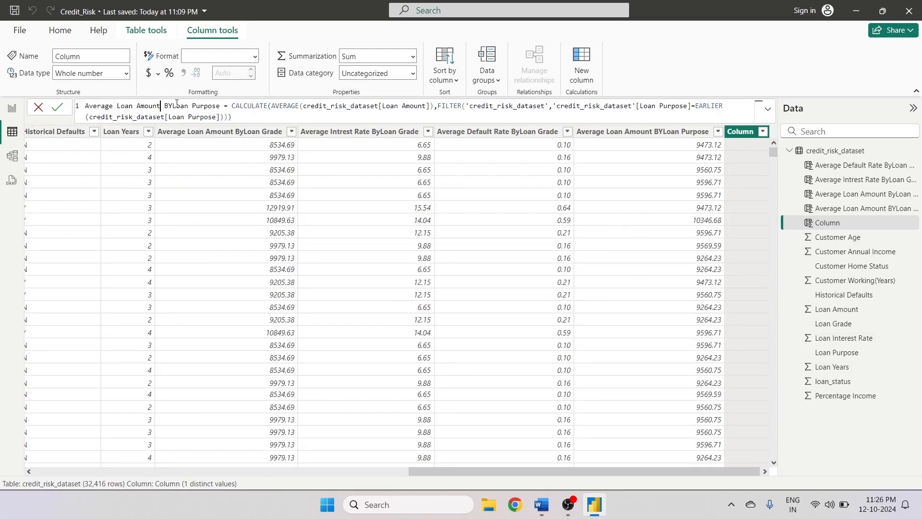
- Change the column name in the pasted formula to "Average Annual Income BYLoan Purpose"
double_click(160, 106)
text(A)
key(BackSpace)
key(BackSpace)
key(BackSpace)
key(BackSpace)
key(BackSpace)
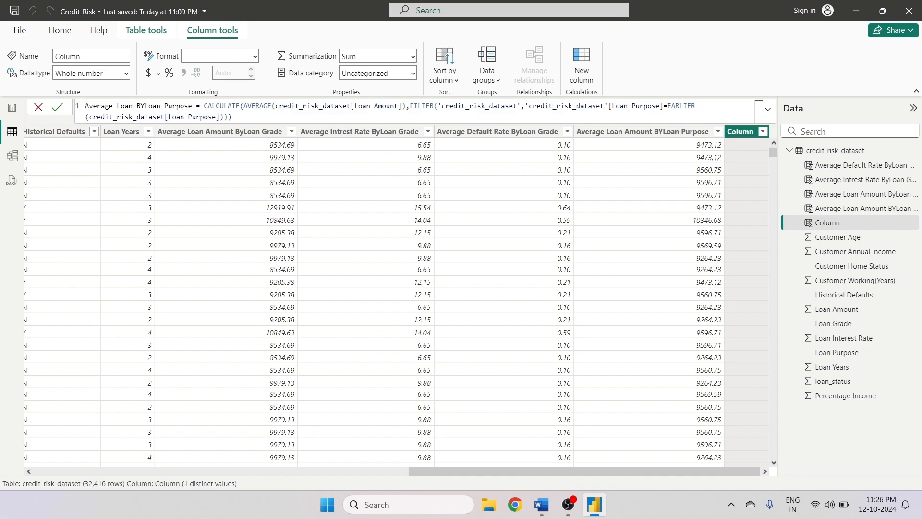
key(BackSpace)
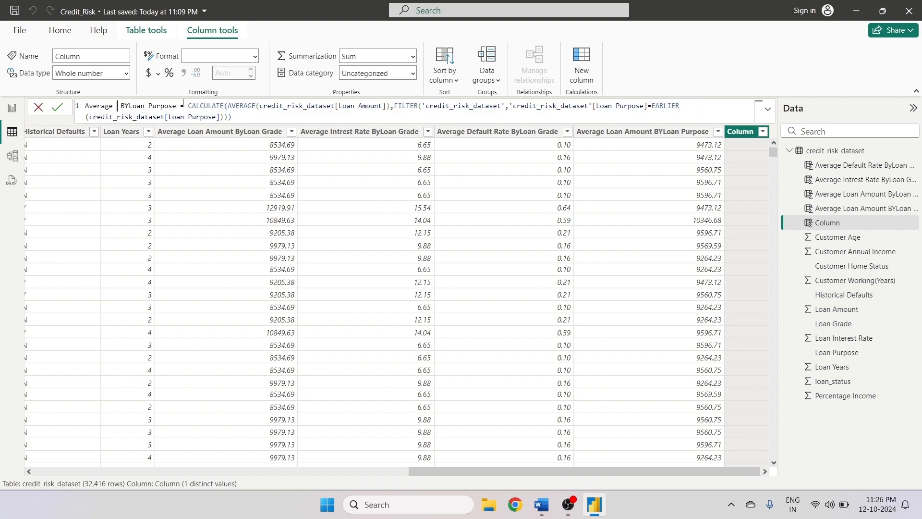
text(Annual )
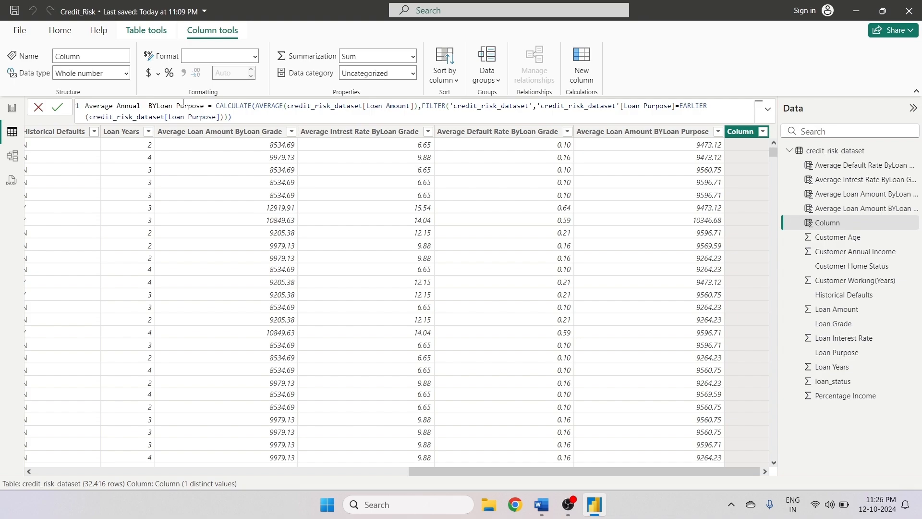
text(Income)
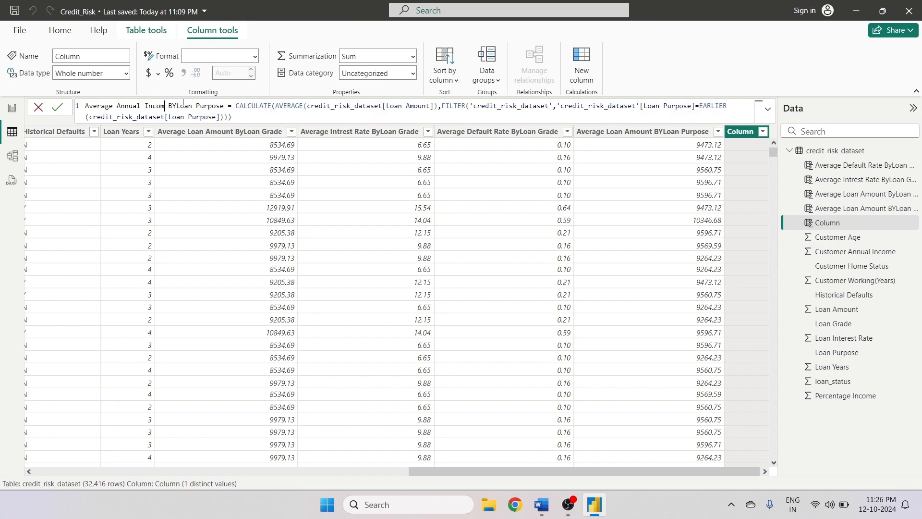
- Replace Loan Amount inside the AVERAGE with credit_risk_dataset[Customer Annual Income] and commit the formula
click(434, 107)
key(BackSpace)
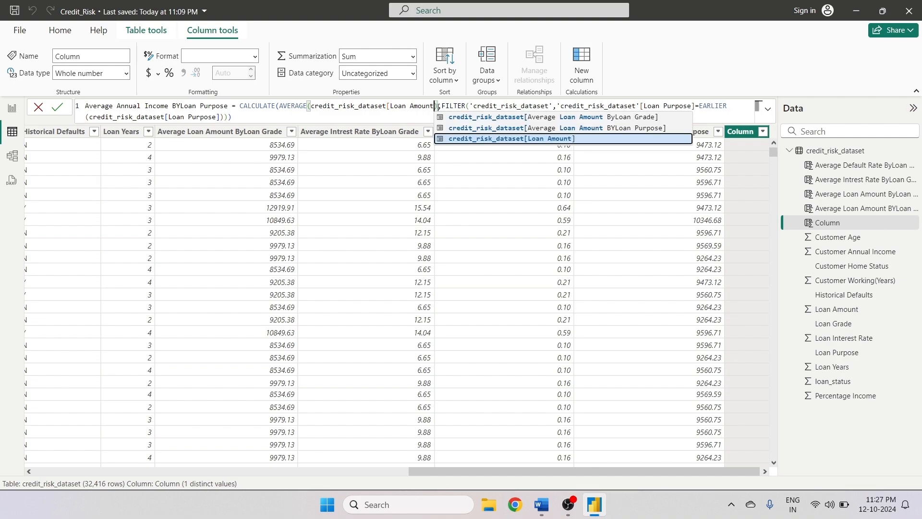
key(BackSpace)
key(BackSpace)
key(BackSpace)
key(BackSpace)
key(BackSpace)
key(BackSpace)
key(BackSpace)
key(BackSpace)
key(BackSpace)
key(BackSpace)
key(BackSpace)
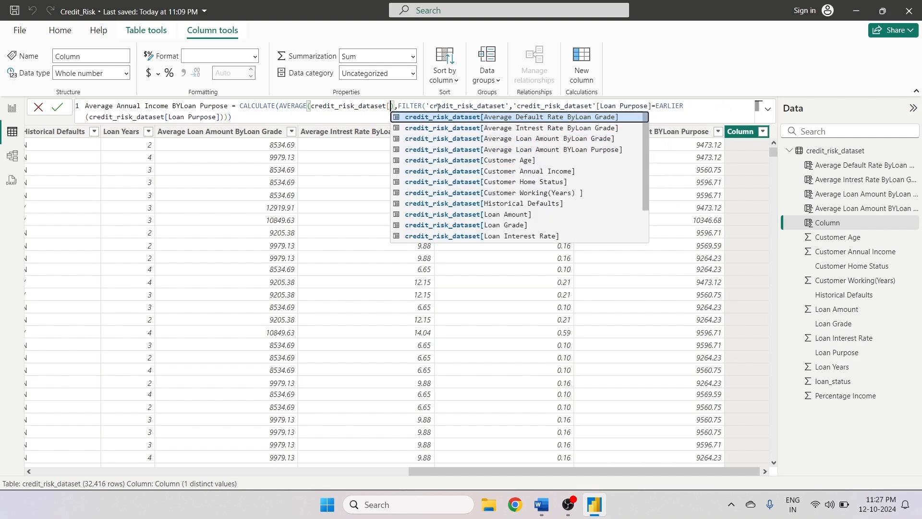
click(555, 173)
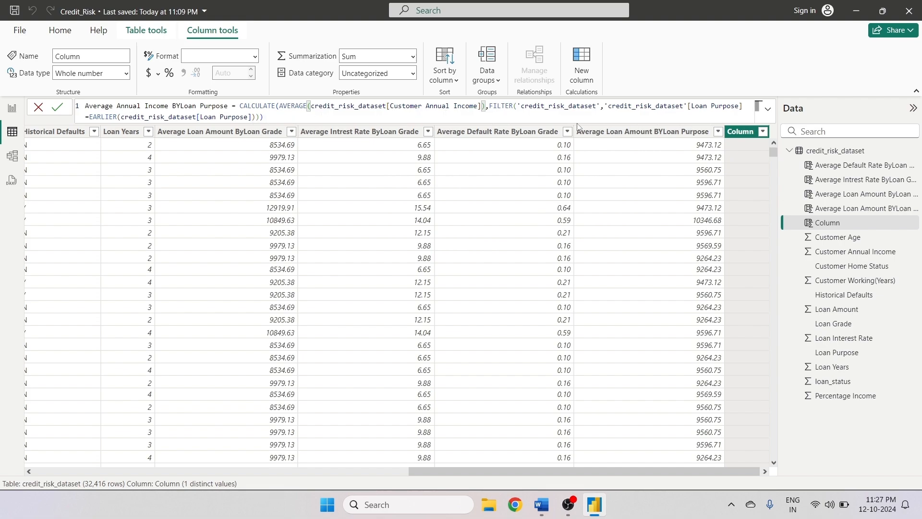
click(283, 118)
key(Return)
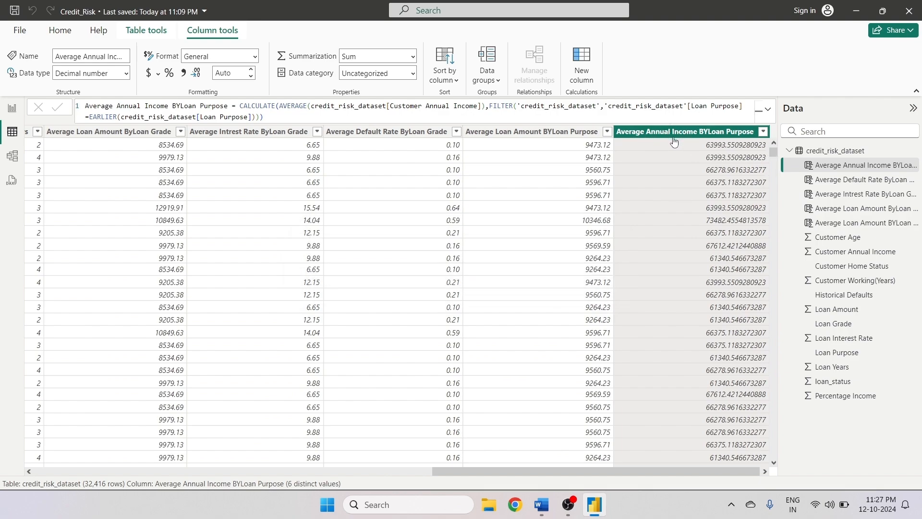
- Format the Average Annual Income BYLoan Purpose column to 2 decimal places
click(235, 74)
text(2)
key(Return)
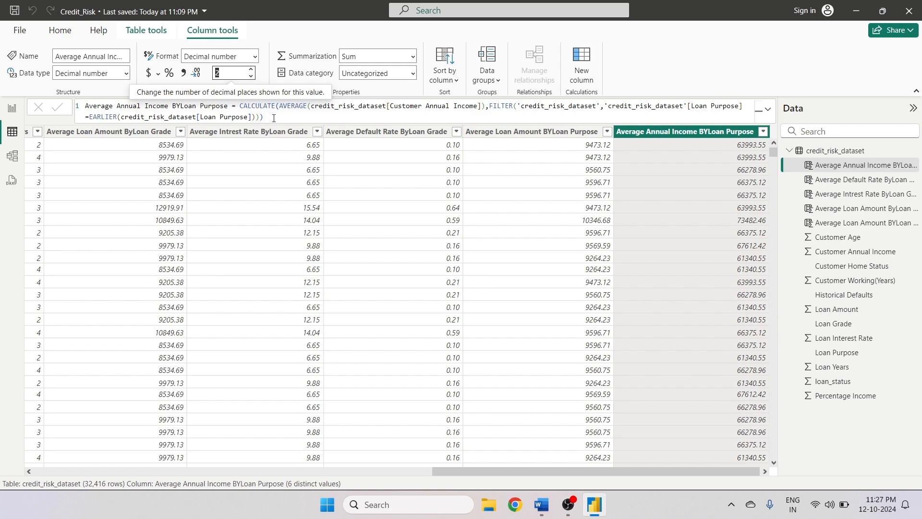
- Create a new calculated column in credit_risk_dataset and name it "Loan Amount and Annual income Ratio" in the formula
drag(274, 118, 85, 106)
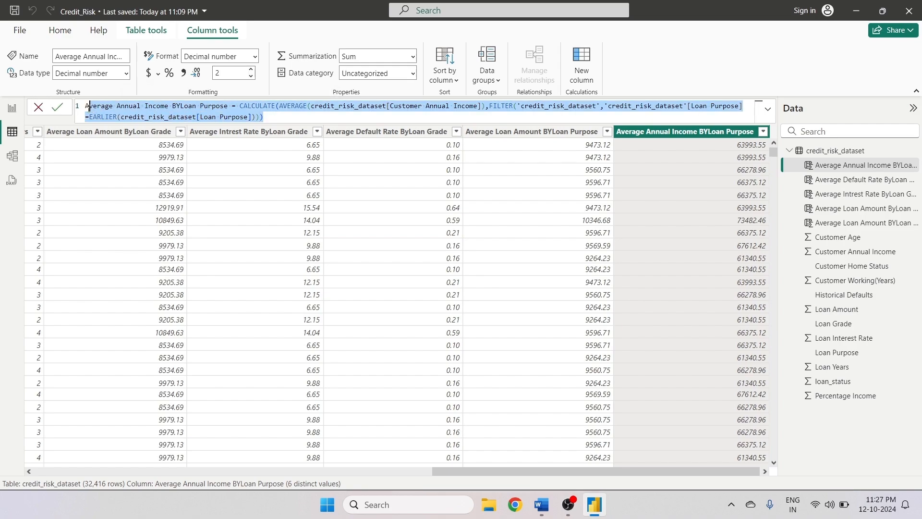
click(581, 66)
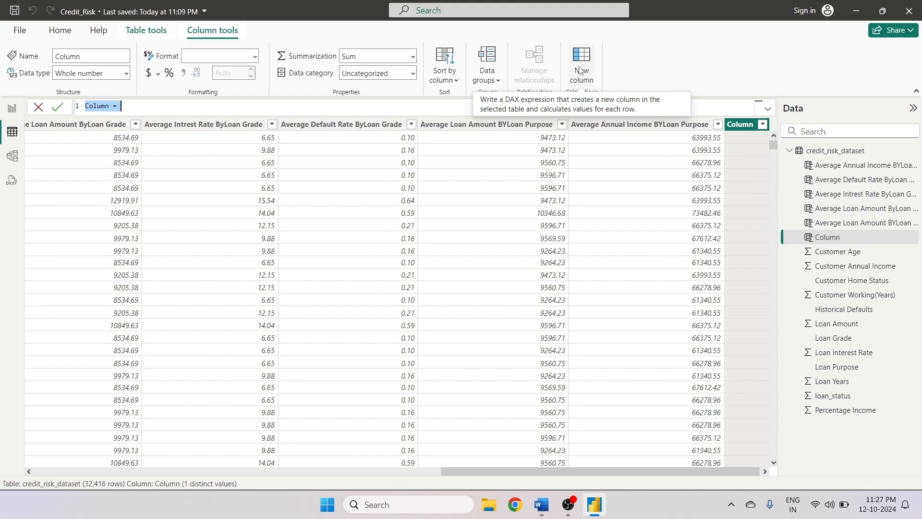
text(Lon)
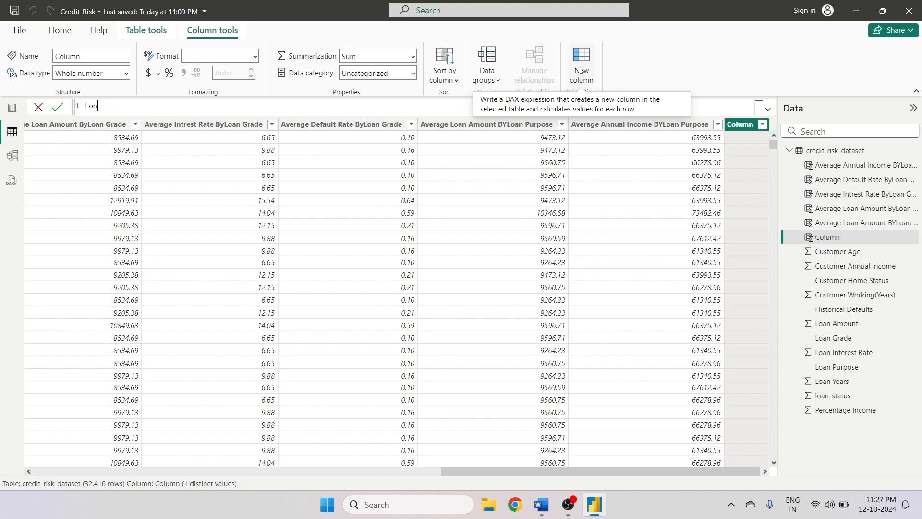
key(BackSpace)
text(an Amount and Annual income Ratio = )
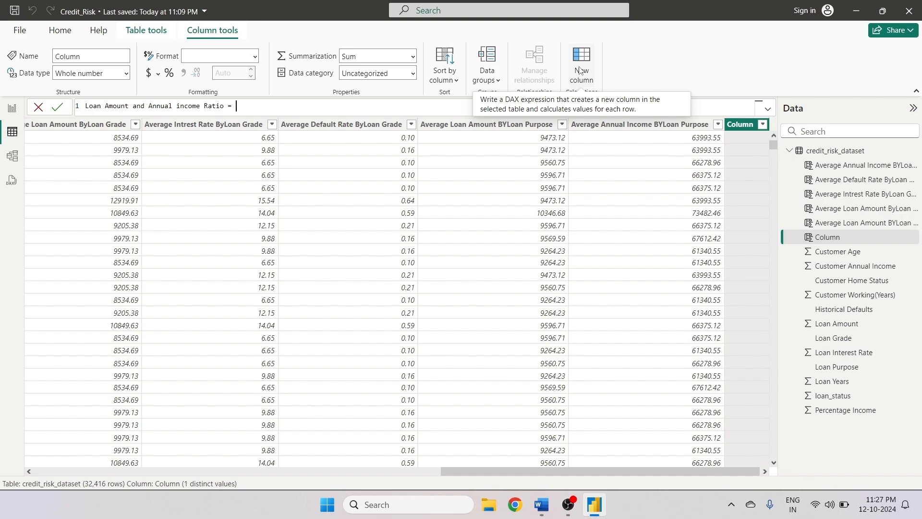
- Define the ratio as DIVIDE of Average Loan Amount BYLoan Purpose by Average Annual Income BYLoan Purpose, with alternate result 0, and commit it
text(div)
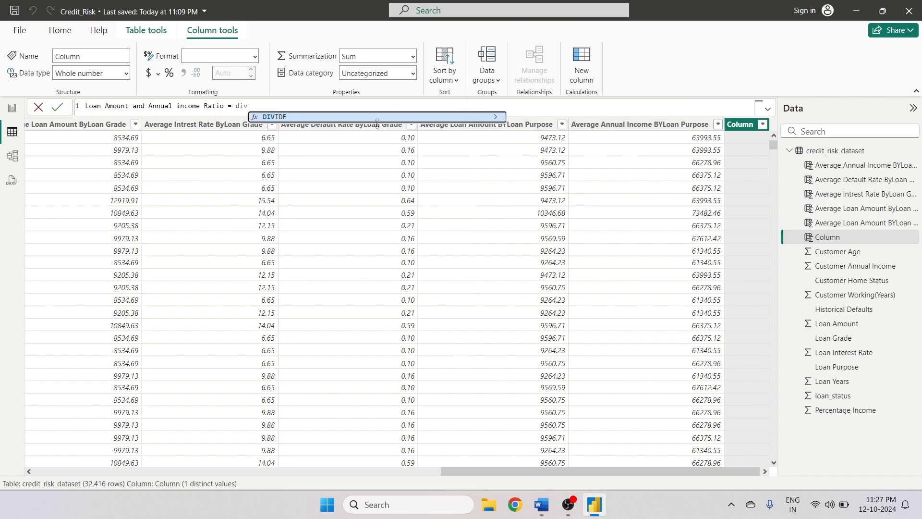
click(381, 120)
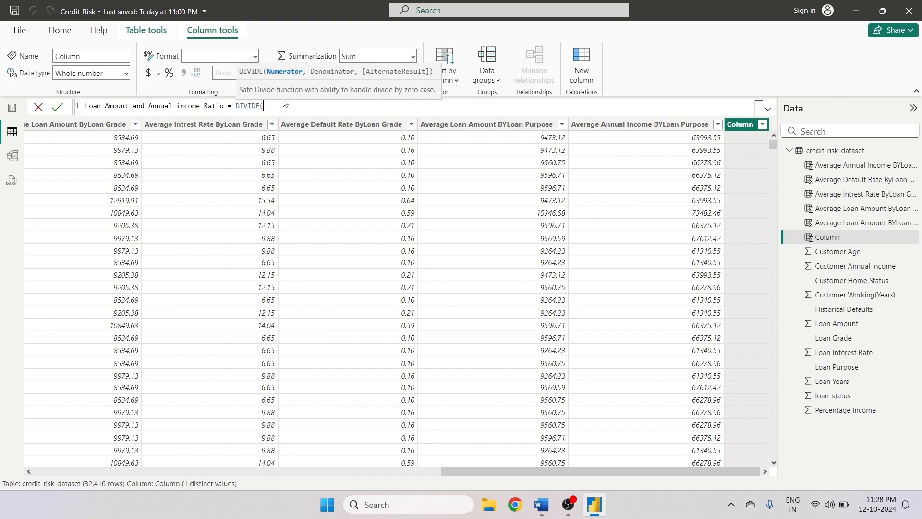
text(')
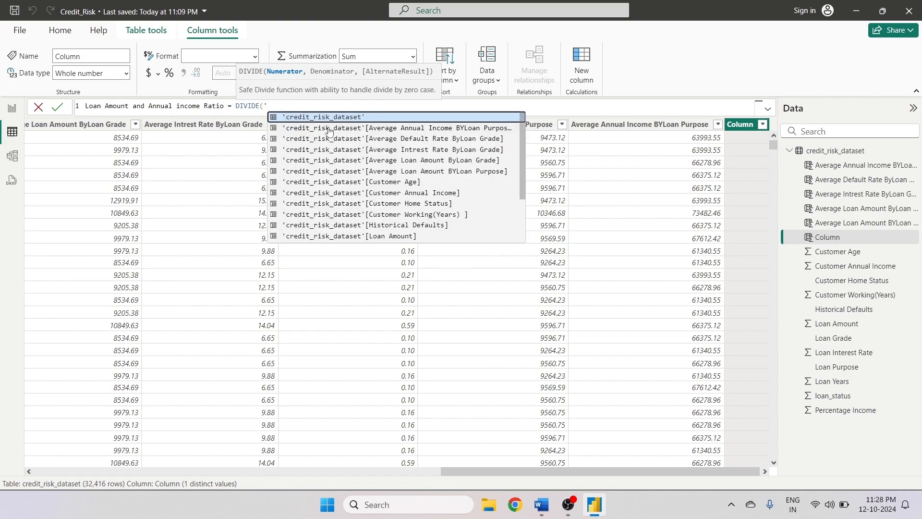
click(453, 173)
text(,)
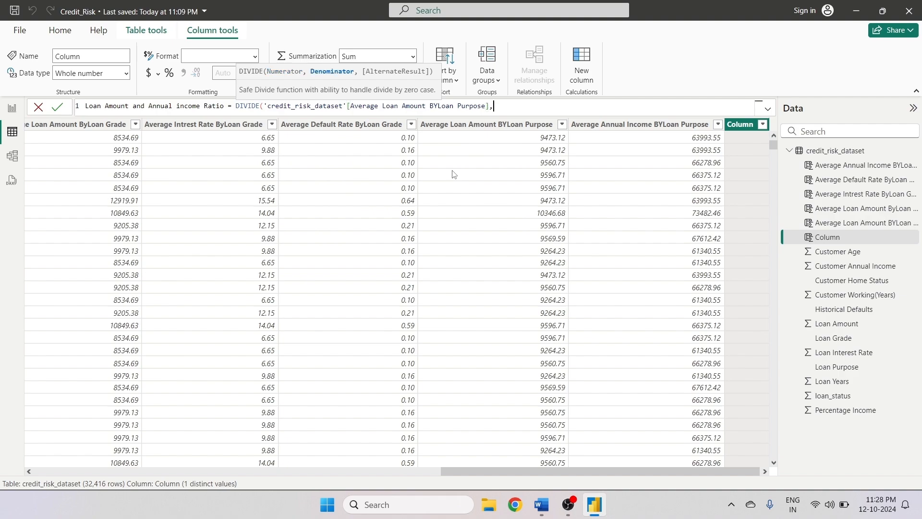
text(')
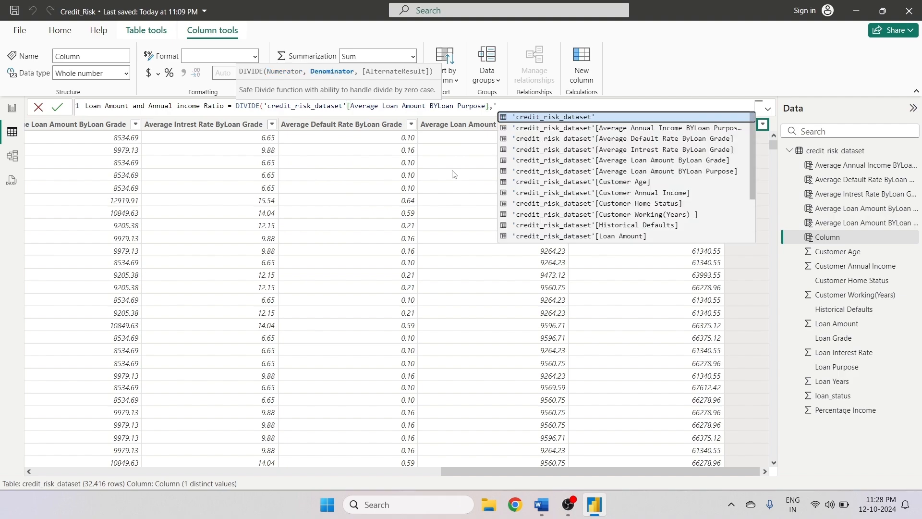
click(709, 131)
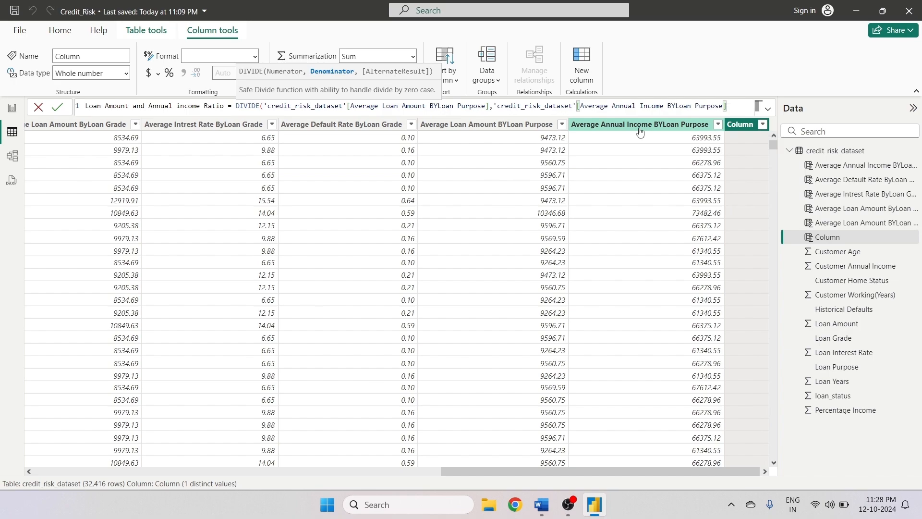
text(,)
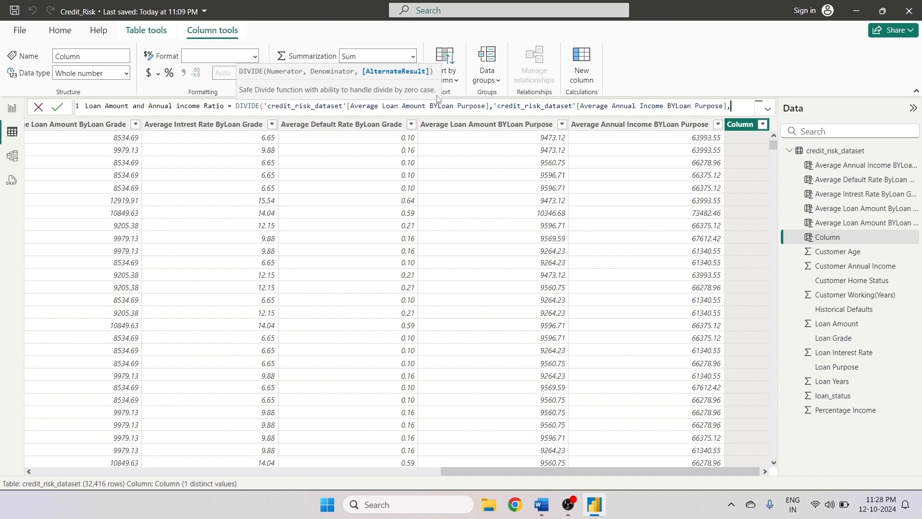
text(0))
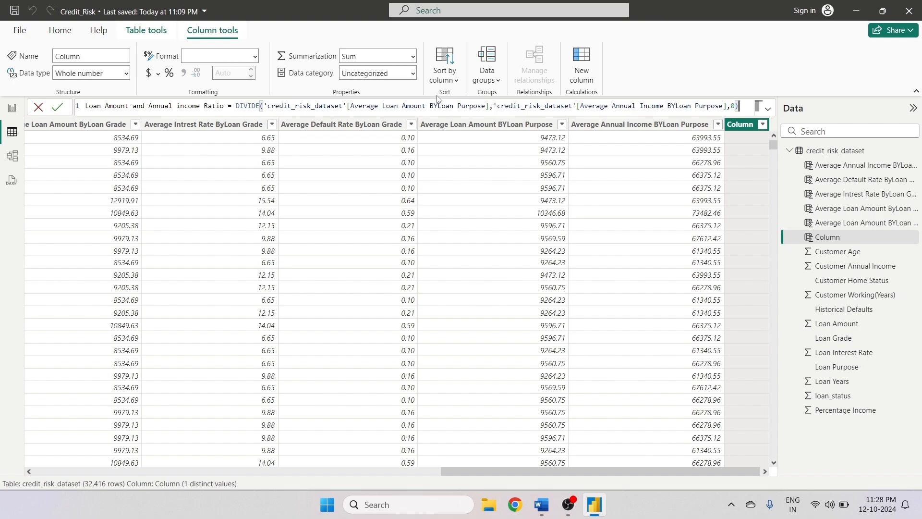
key(Return)
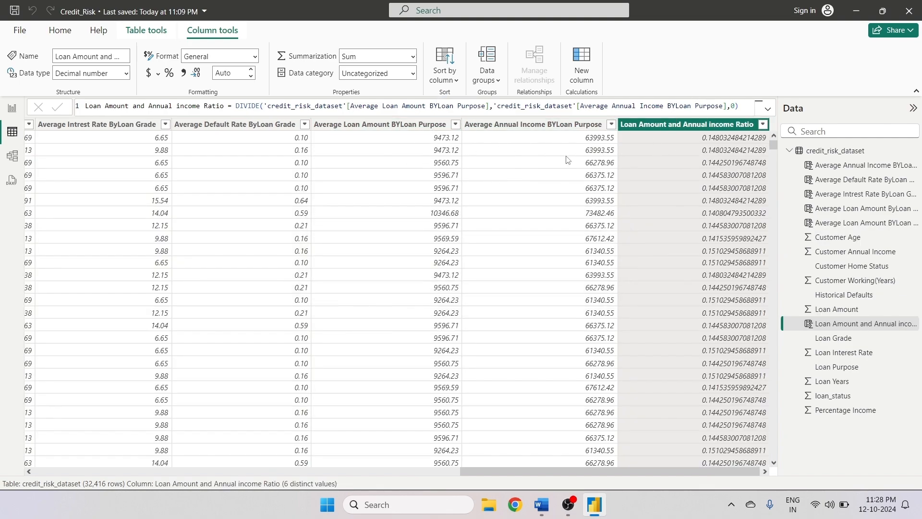
- Format the Loan Amount and Annual income Ratio column to 2 decimal places
click(226, 73)
text(2)
key(Return)
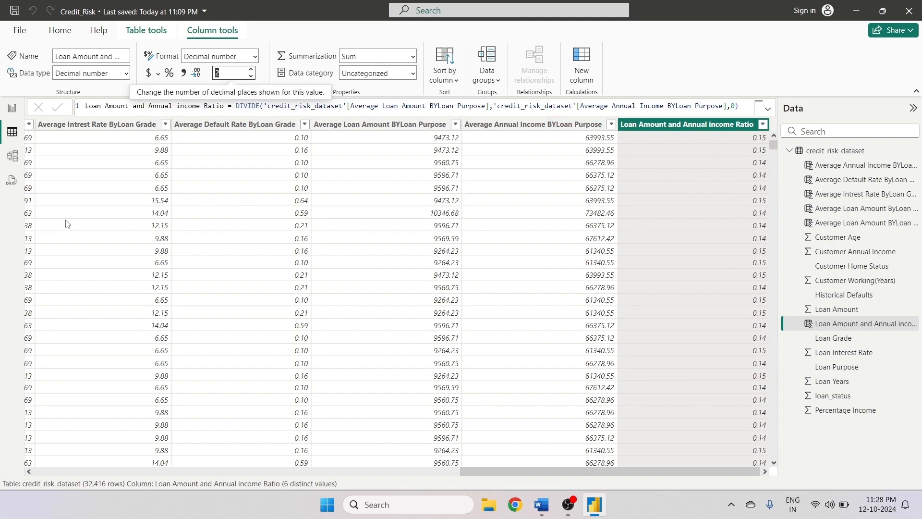
- Add a clustered column chart to the Question-3 report page with Loan Purpose on the X-axis
click(14, 109)
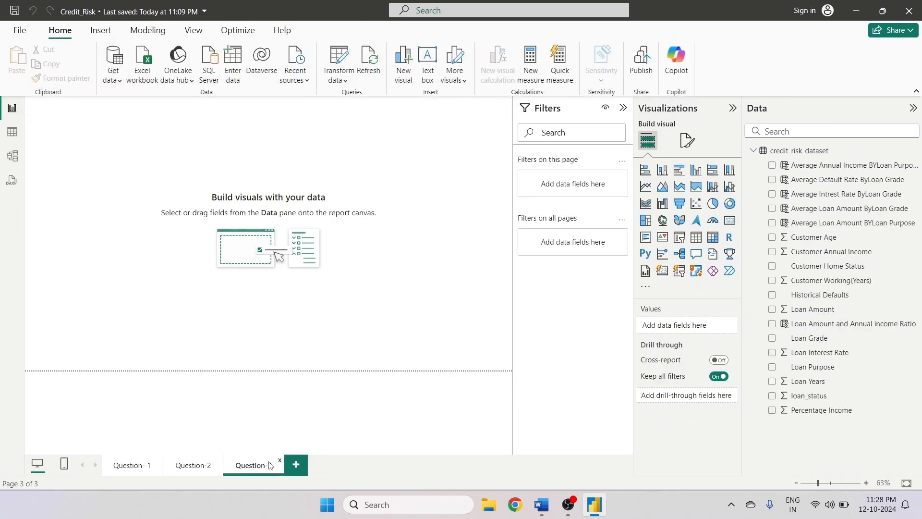
click(696, 170)
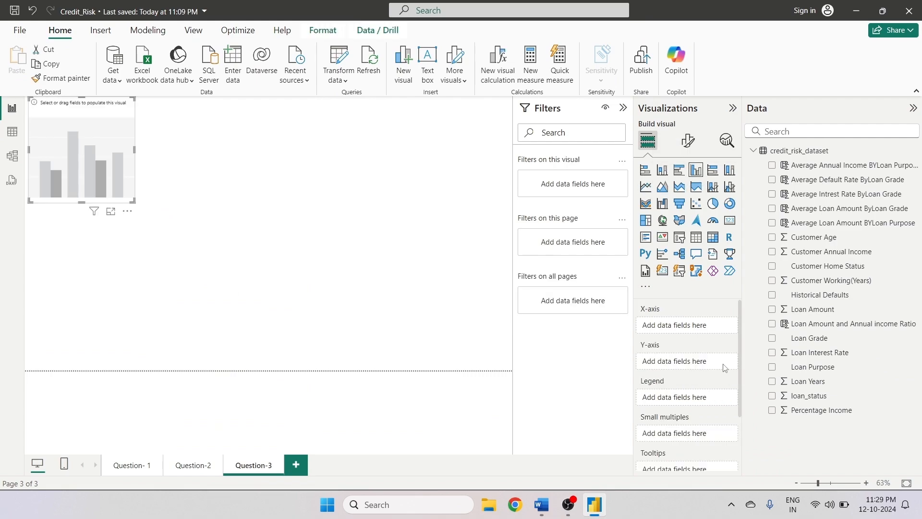
click(773, 367)
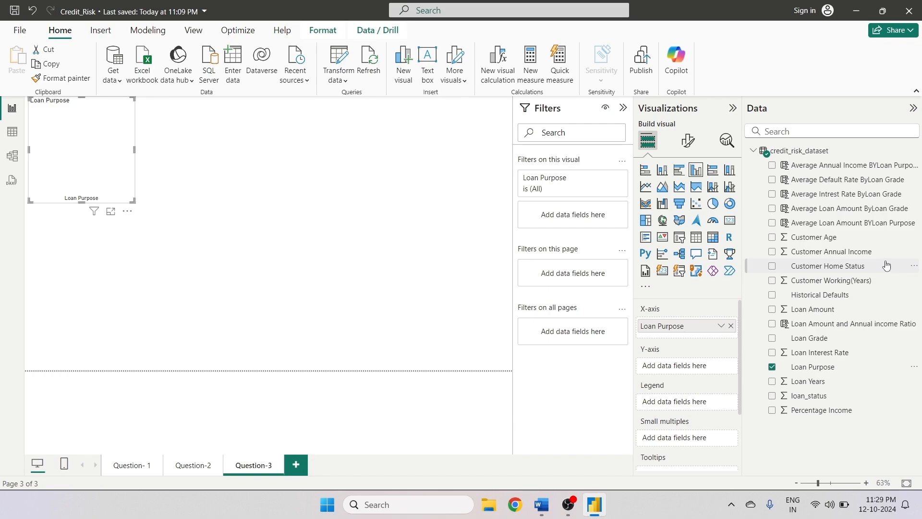
- Plot only Average Loan Amount BYLoan Purpose and Average Annual Income BYLoan Purpose on the chart's Y-axis
click(772, 208)
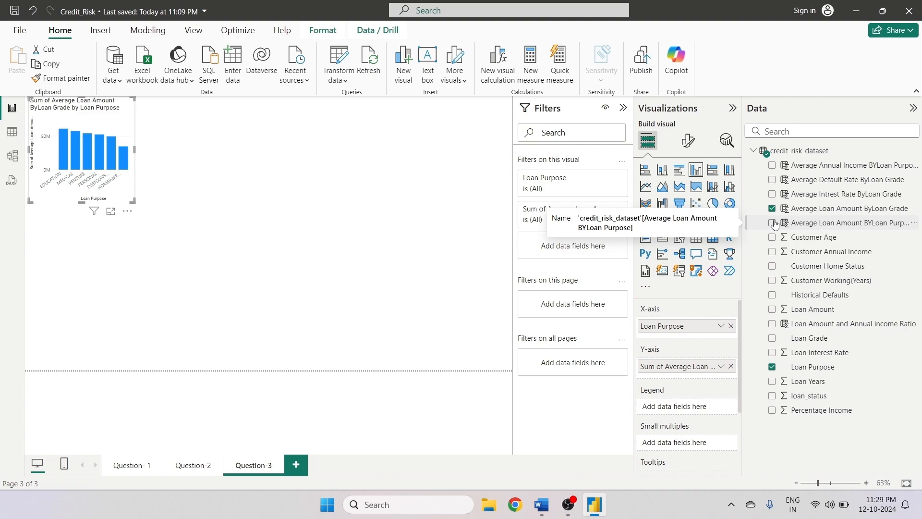
click(773, 223)
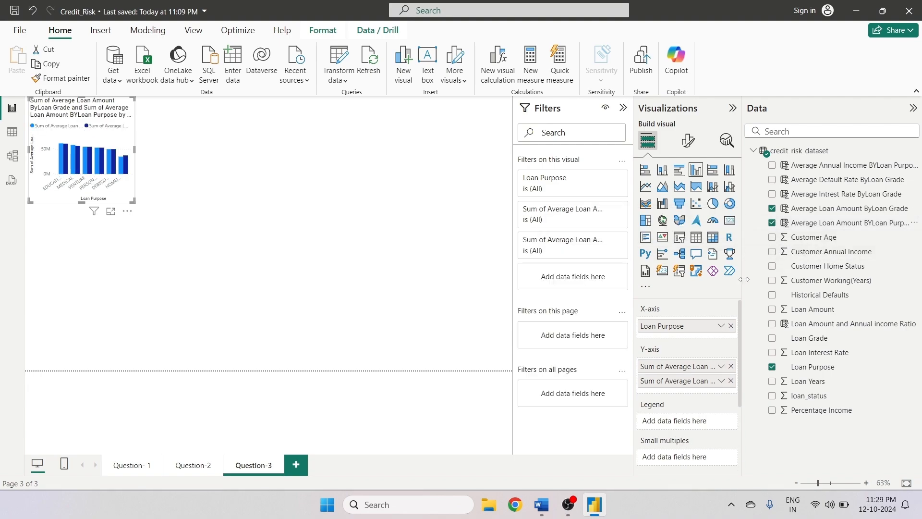
drag(744, 283, 701, 287)
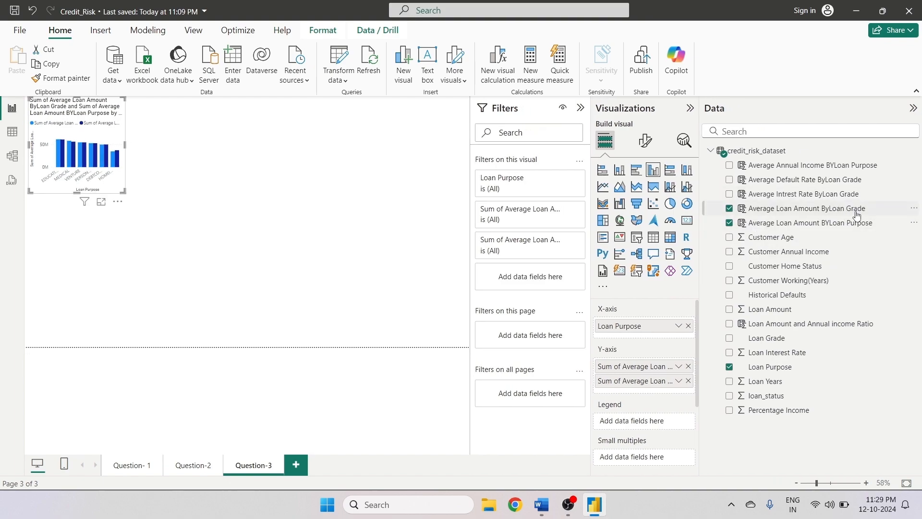
click(730, 210)
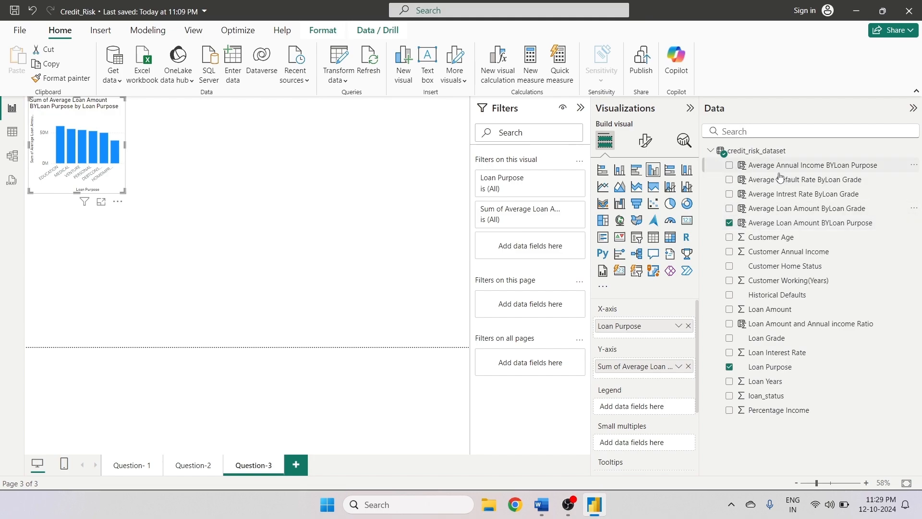
click(729, 166)
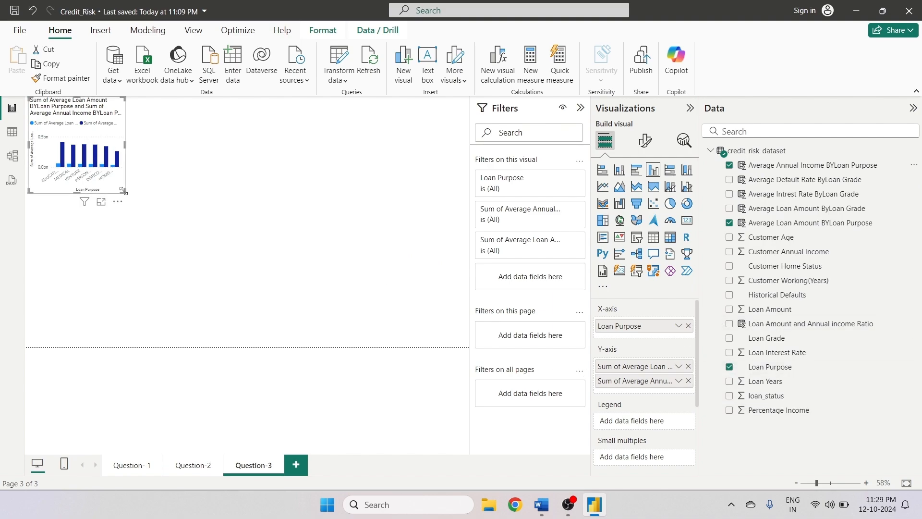
- Enlarge the Loan Purpose chart to fill most of the report page and move it inward from the page corner
drag(124, 192, 358, 287)
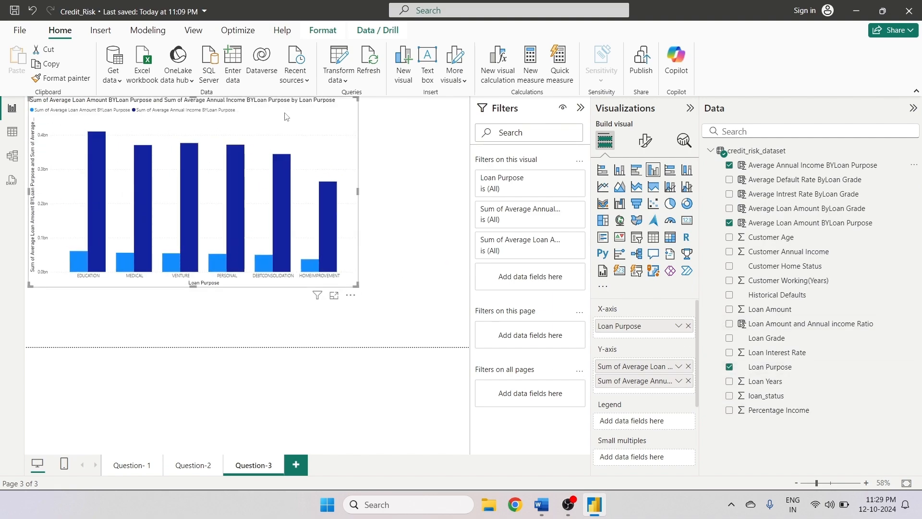
drag(286, 117, 331, 142)
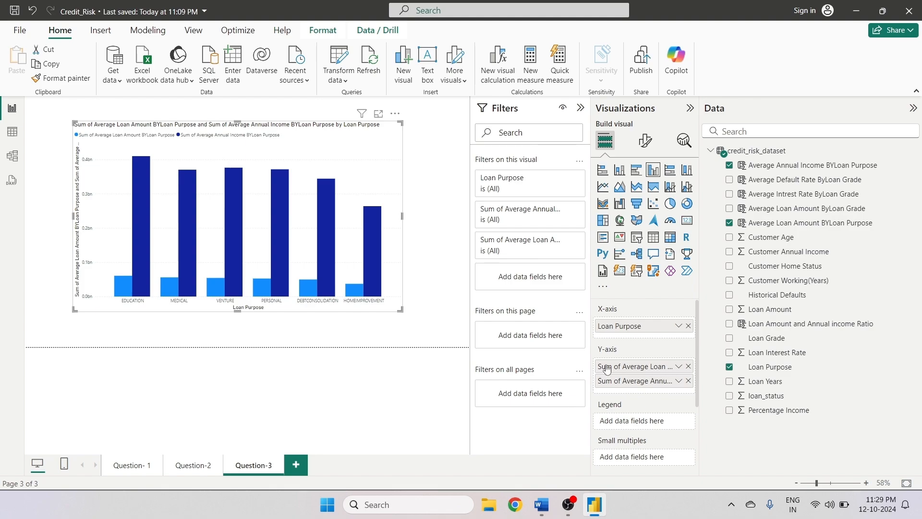
- Set both Y-axis fields to the Average aggregation and place average annual income before average loan amount
click(679, 366)
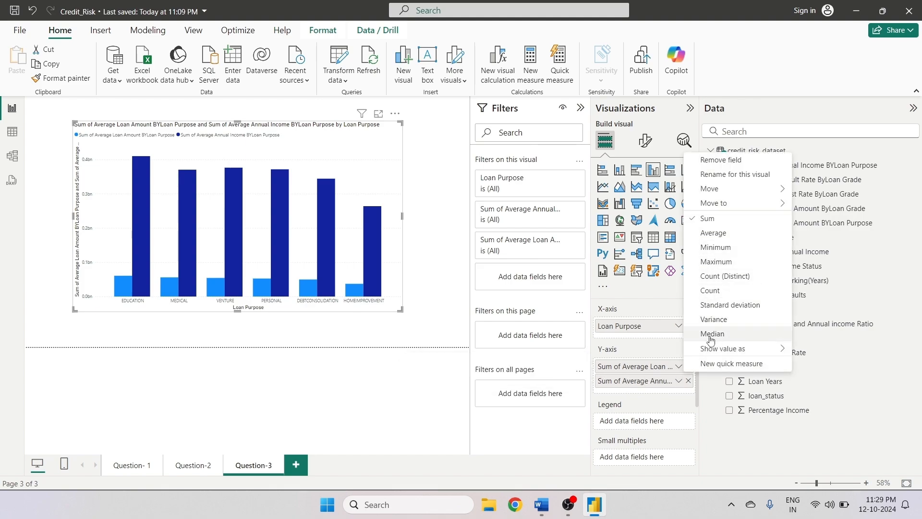
click(714, 232)
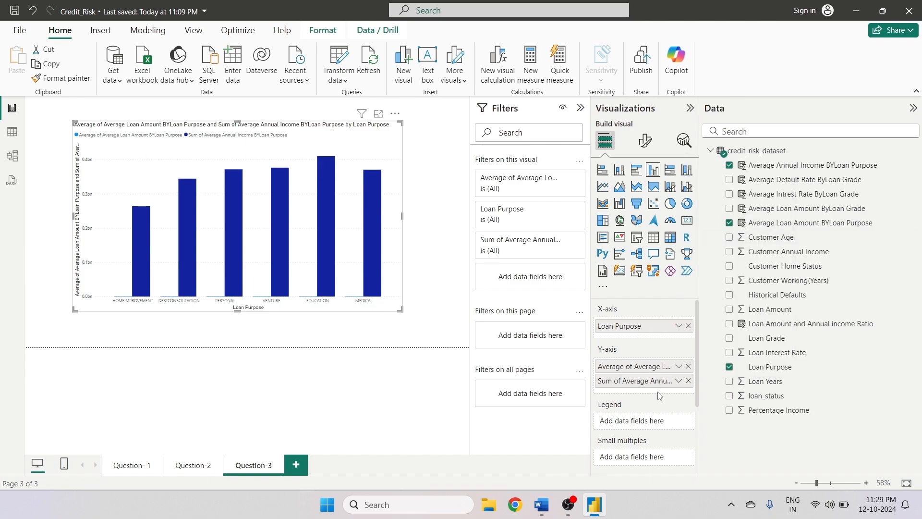
click(678, 381)
click(704, 246)
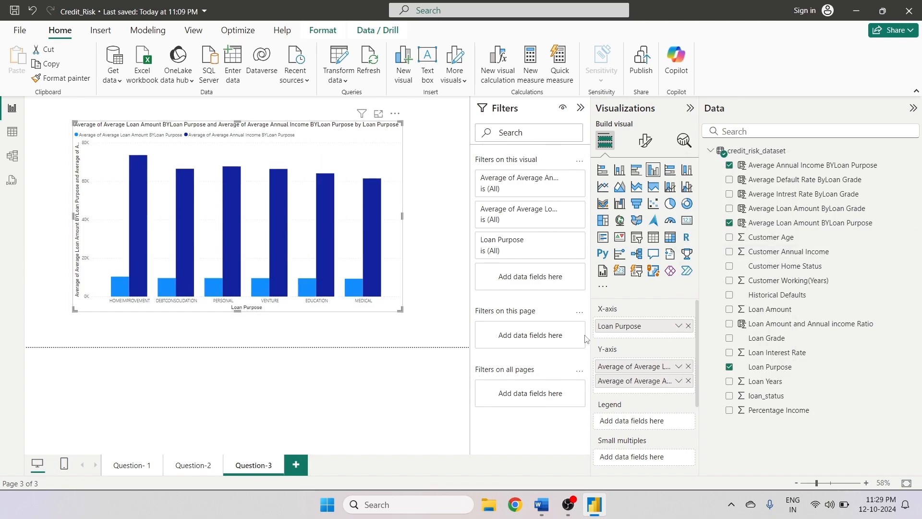
drag(633, 370, 636, 383)
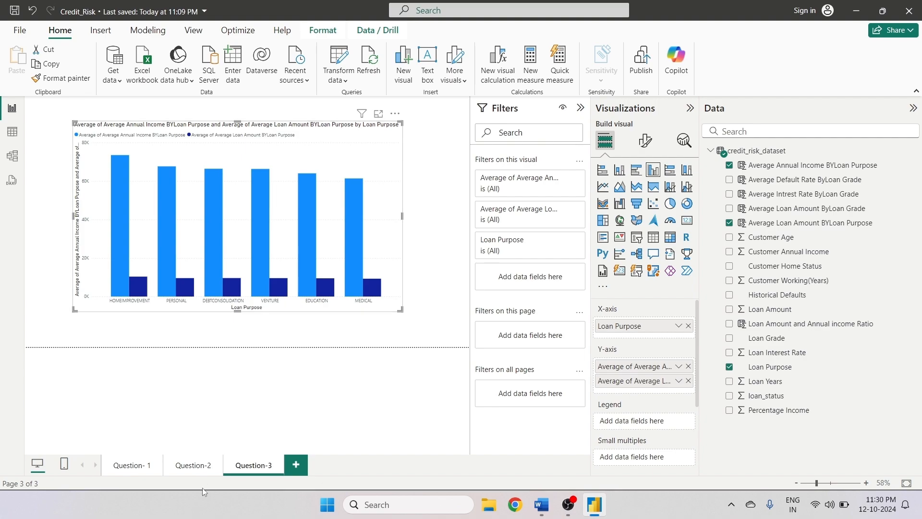
- Copy the formatting of the Home Status Based Loan Status chart on Question-2 onto the Loan Purpose chart on Question-3
click(194, 467)
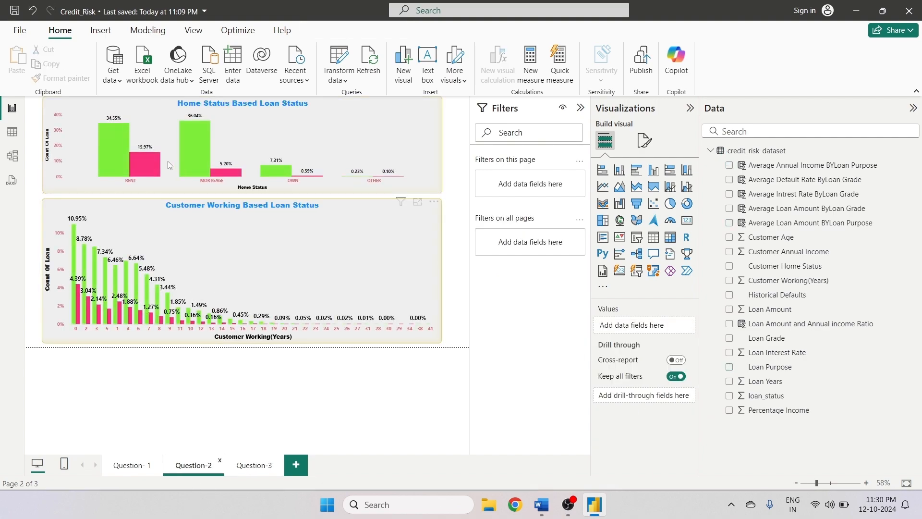
click(83, 140)
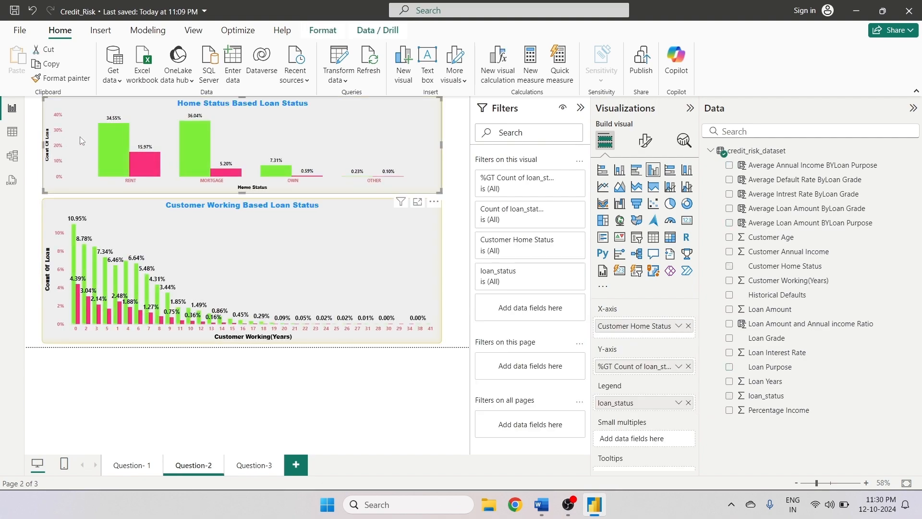
click(61, 80)
click(256, 467)
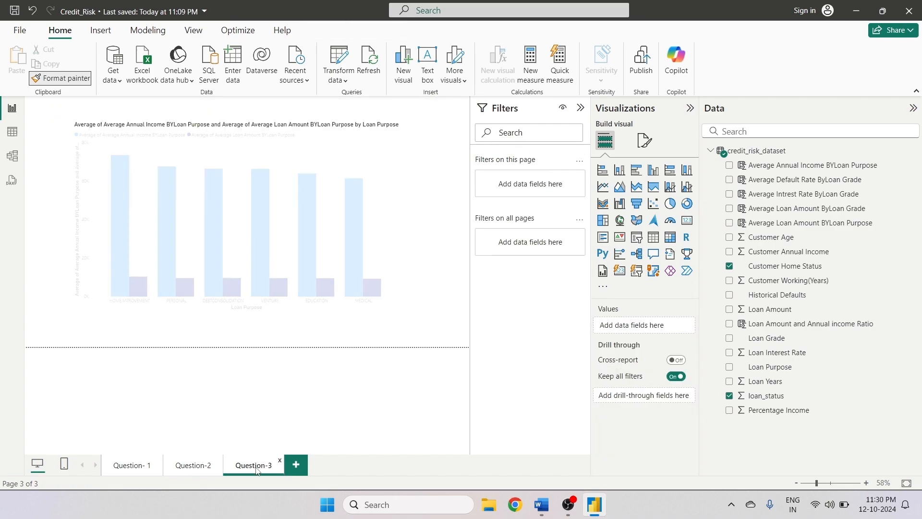
click(185, 168)
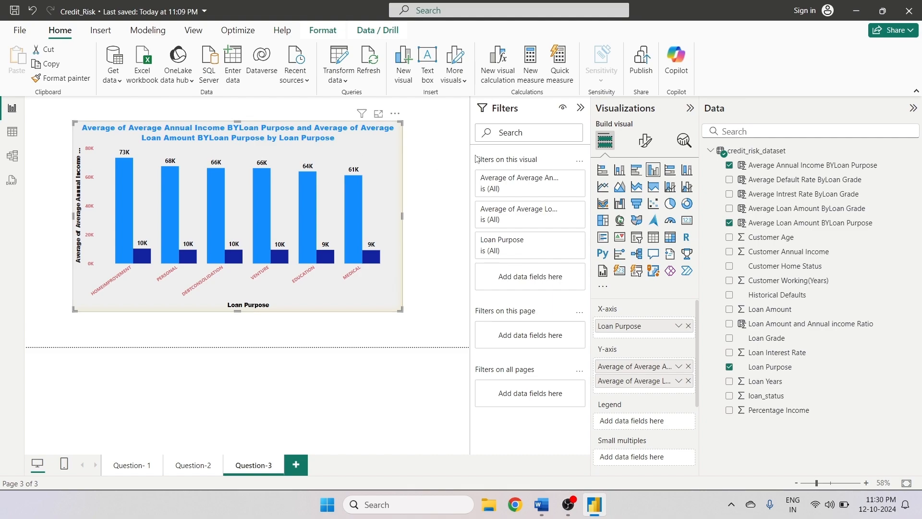
- Open the Loan Purpose chart's visual formatting settings and review its X-axis options
click(651, 142)
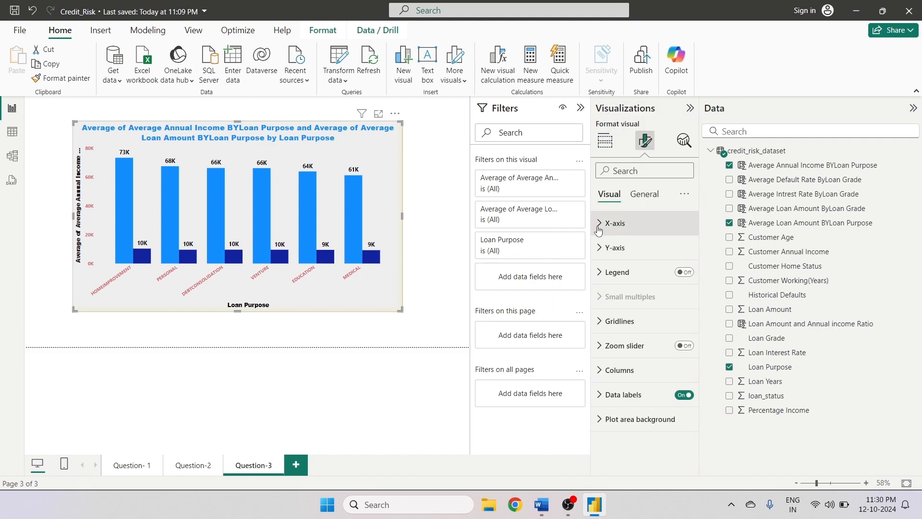
click(600, 226)
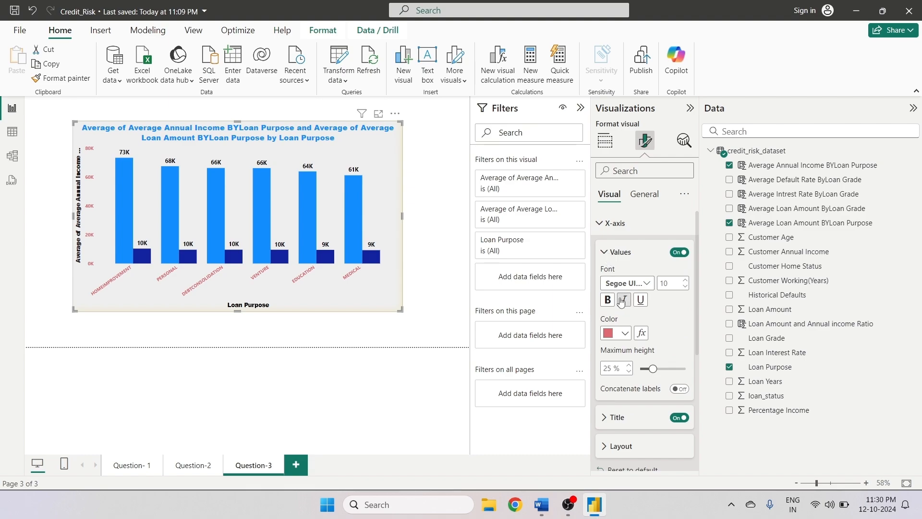
scroll(668, 332, down, 2)
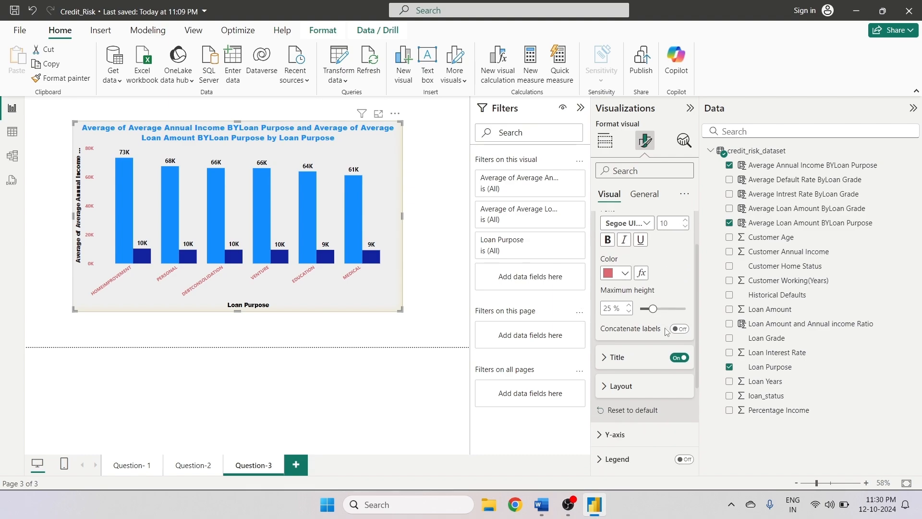
scroll(668, 332, down, 3)
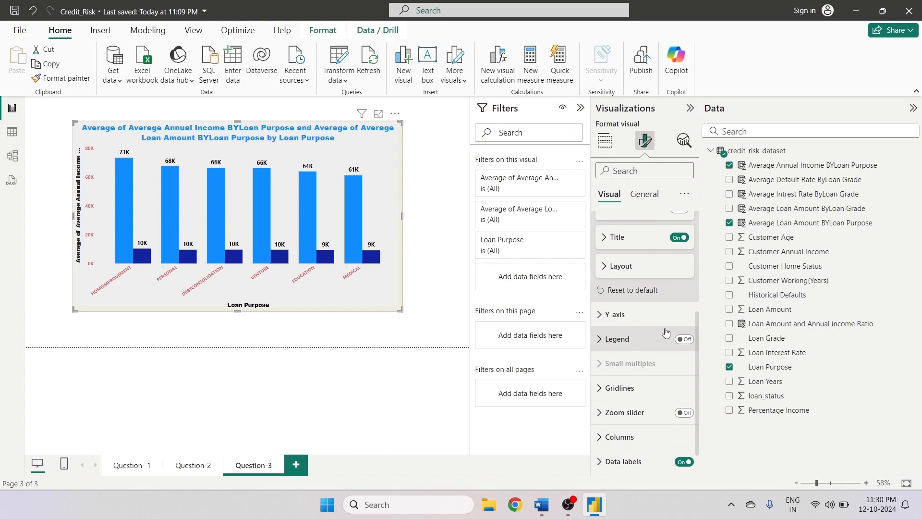
scroll(666, 332, up, 2)
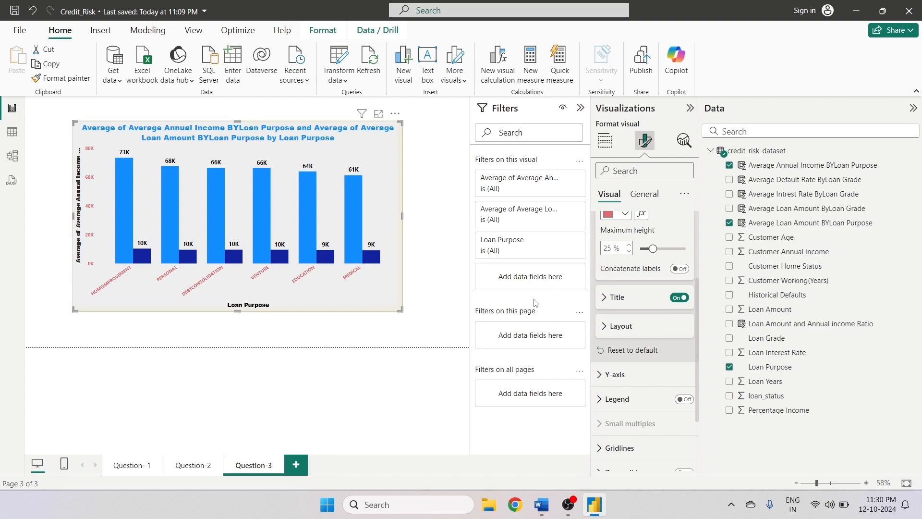
scroll(625, 309, down, 2)
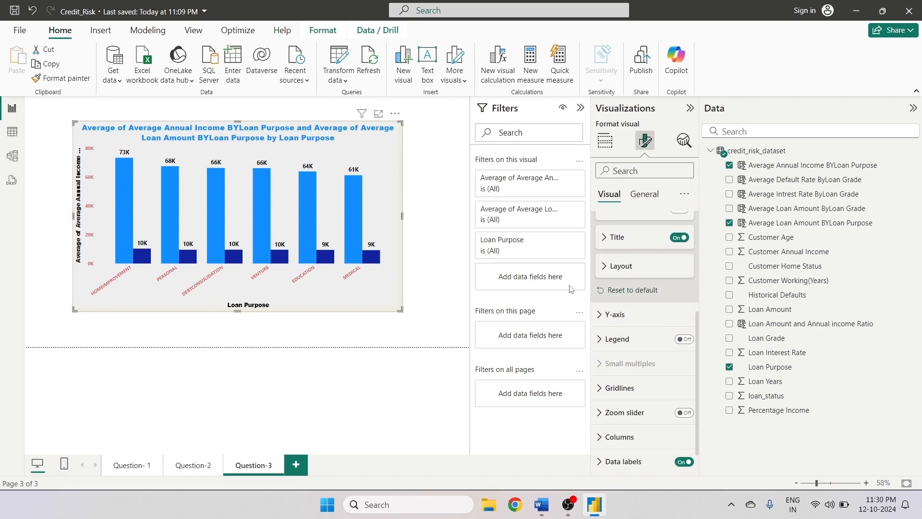
scroll(611, 294, up, 1)
- Set the chart's Y-axis title text to "Average Loan Amount And Average Annual Income"
click(643, 343)
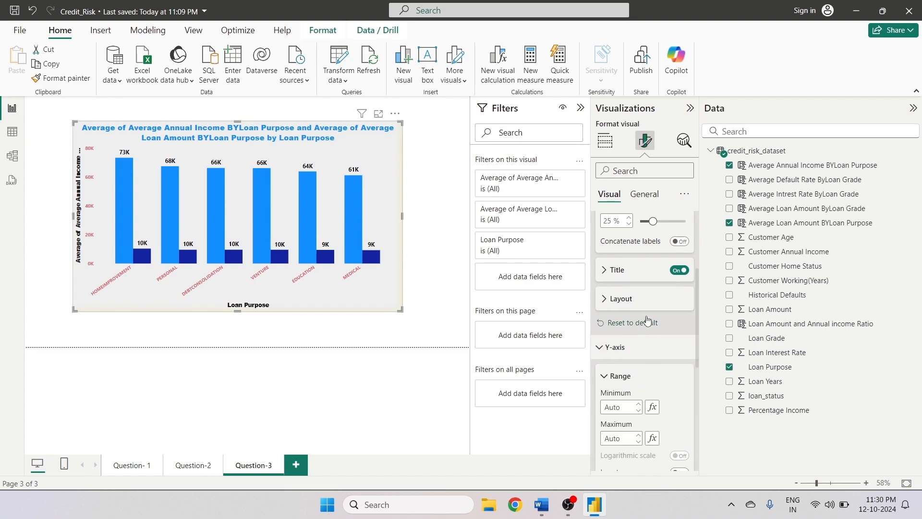
scroll(648, 320, down, 3)
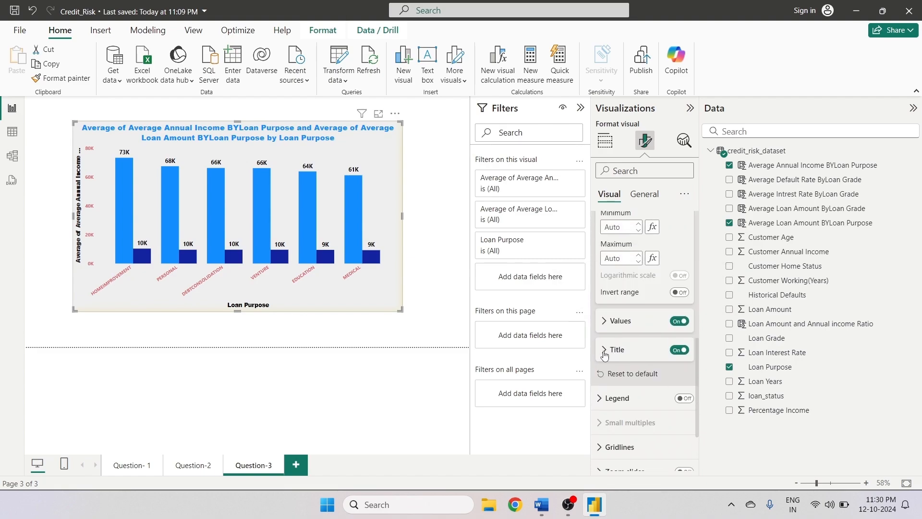
click(617, 350)
scroll(636, 333, down, 3)
click(656, 265)
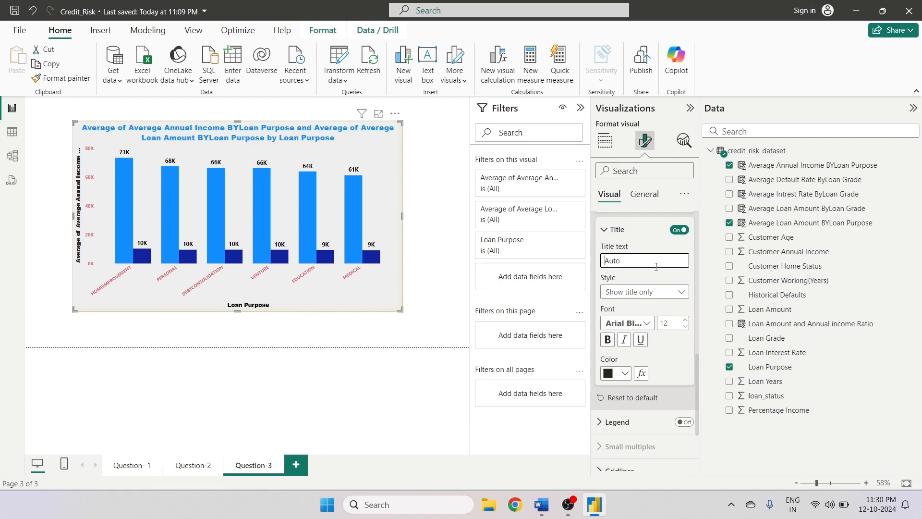
text(Average)
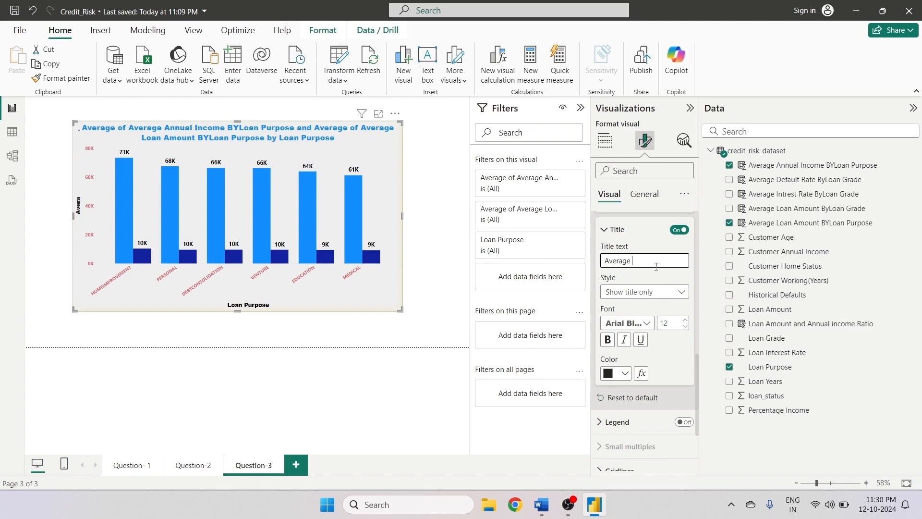
text( Loan Amount And)
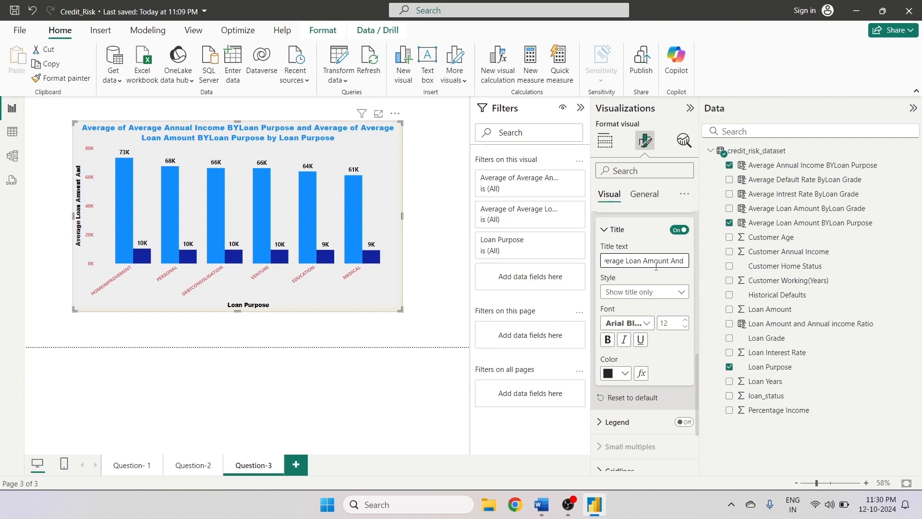
text( Av)
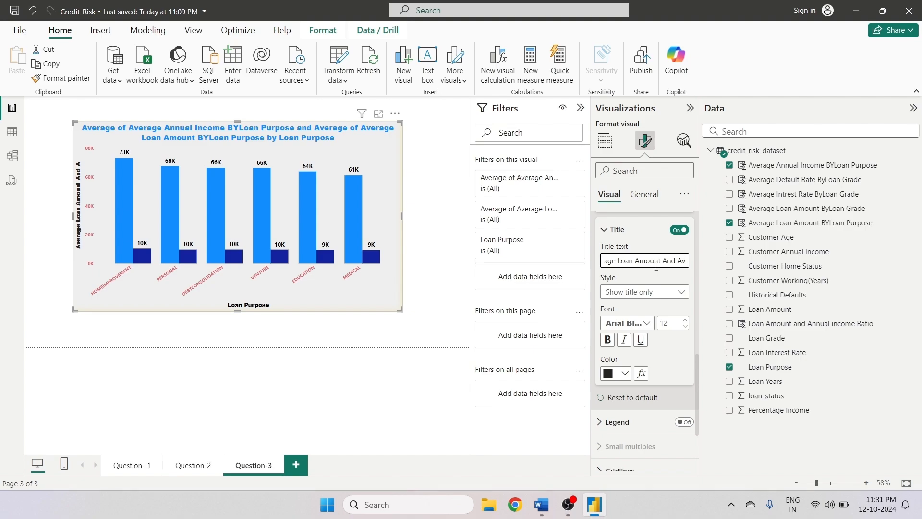
text(erage)
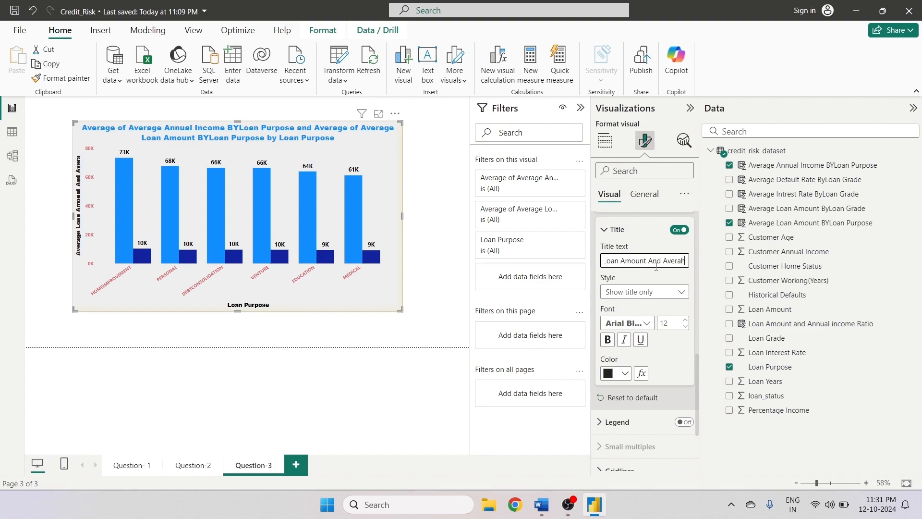
text( An)
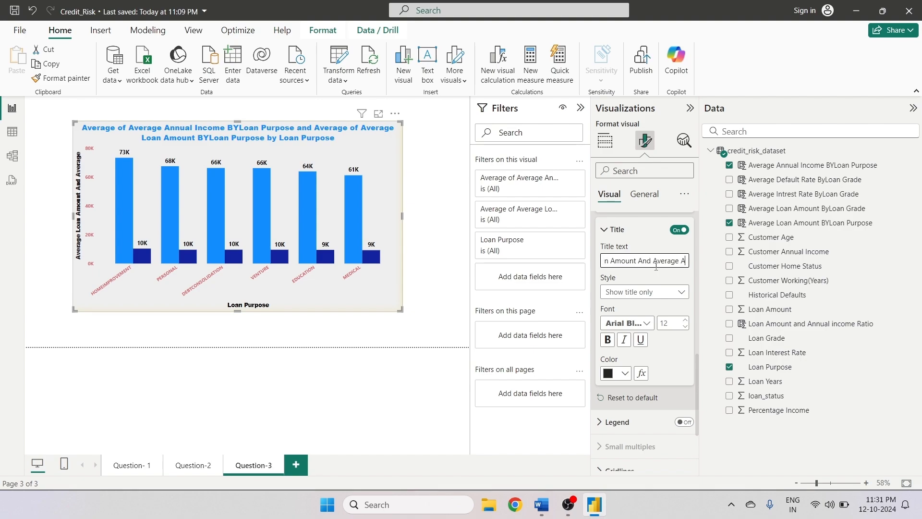
text(nual)
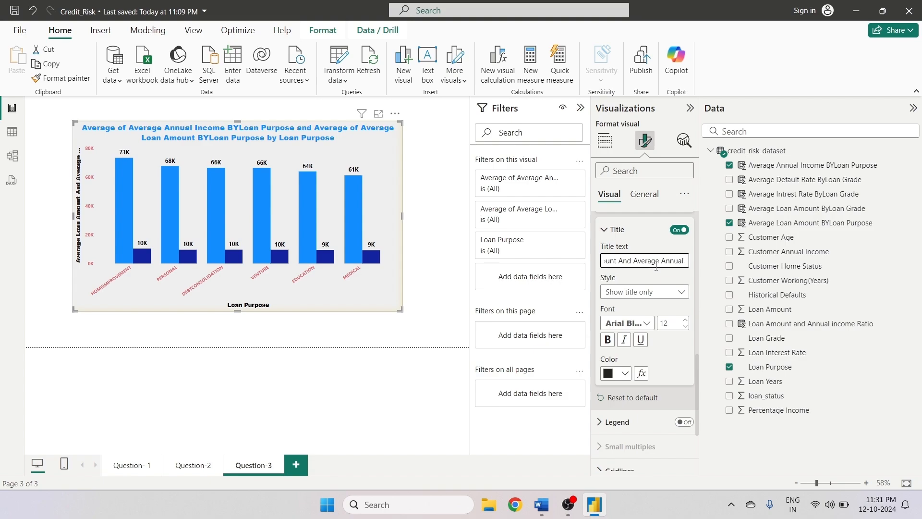
text( Income)
- Copy the Y-axis title text and use it to replace the chart's main title
key(ctrl+a)
key(ctrl+c)
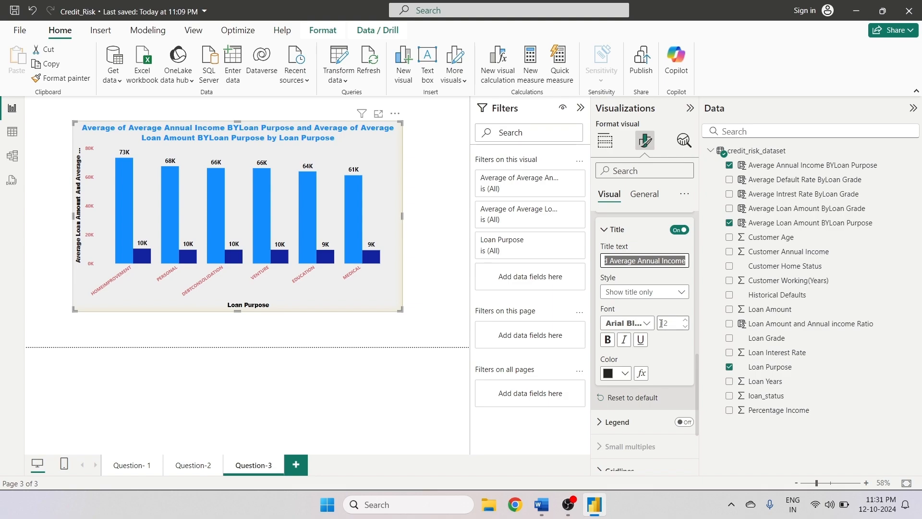
scroll(661, 323, down, 1)
scroll(661, 323, up, 3)
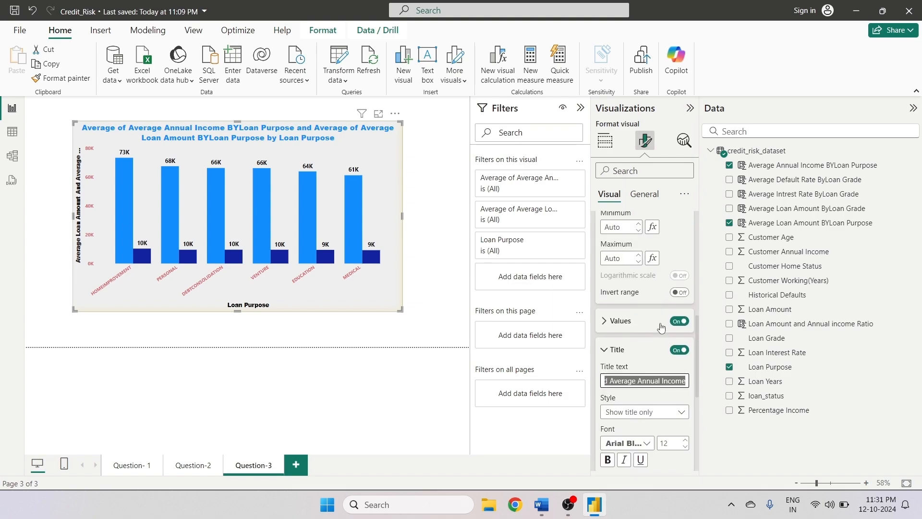
click(644, 194)
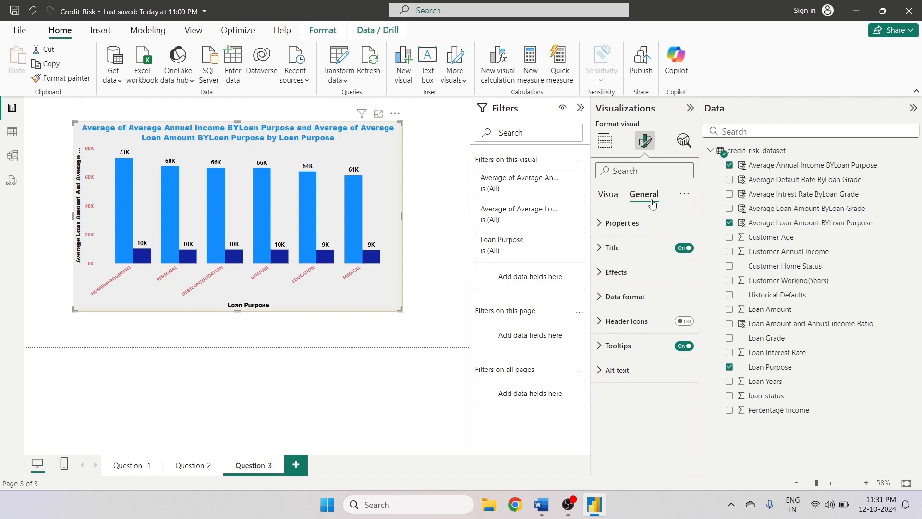
click(609, 249)
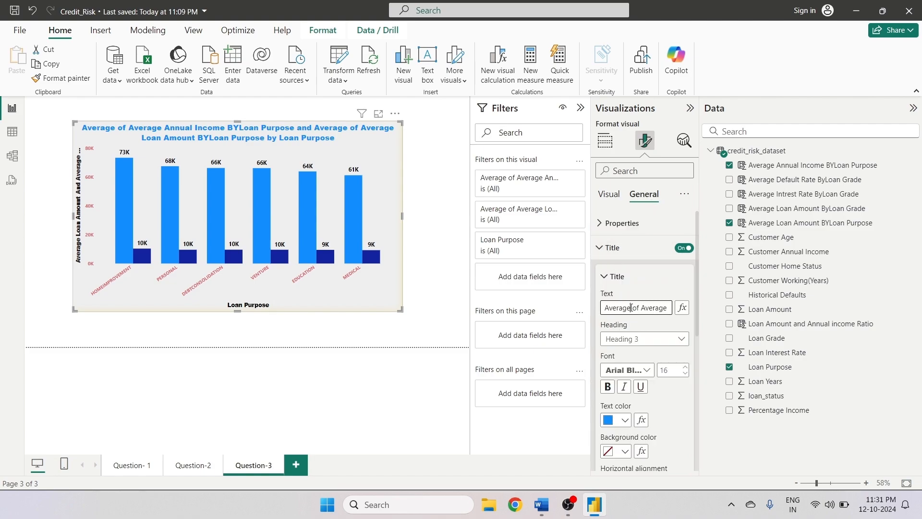
click(632, 307)
key(ctrl+v)
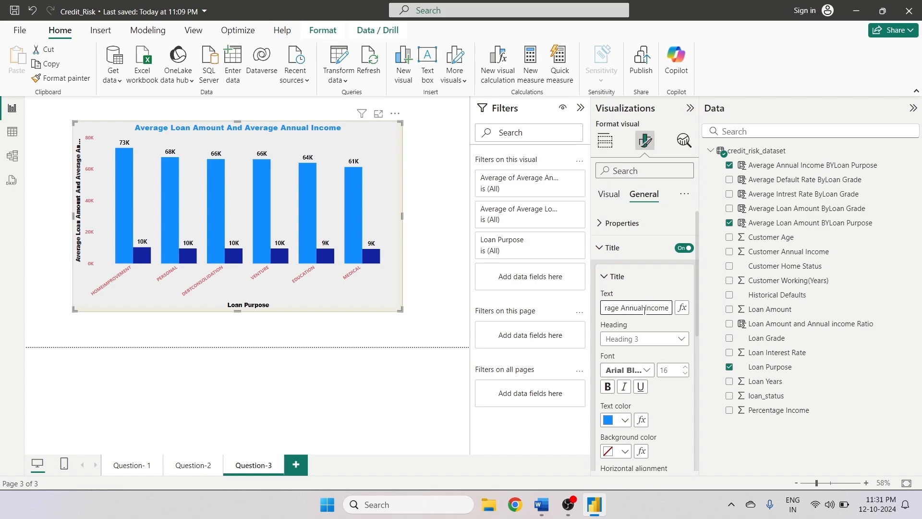
- Append "Based On Loan Purpose" to the end of the chart's main title
text(Bsr)
key(BackSpace)
text(dr)
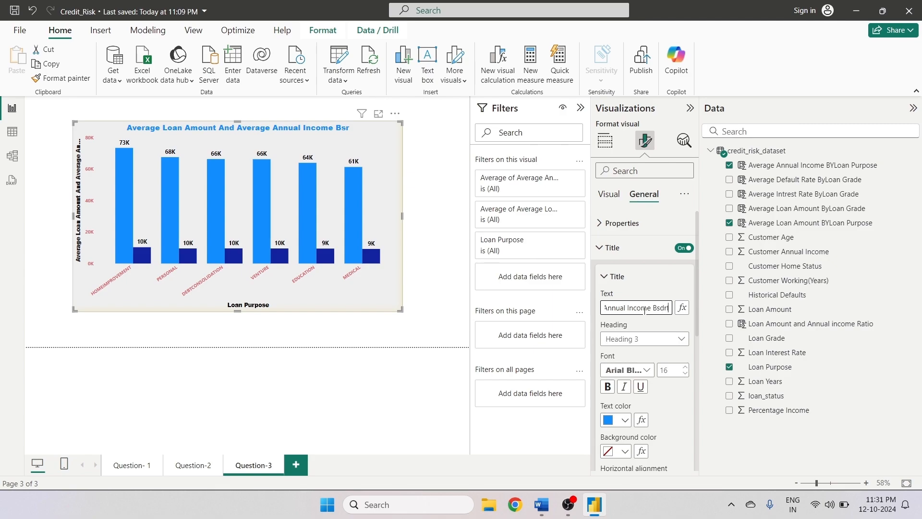
key(BackSpace)
key(BackSpace)
key(BackSpace)
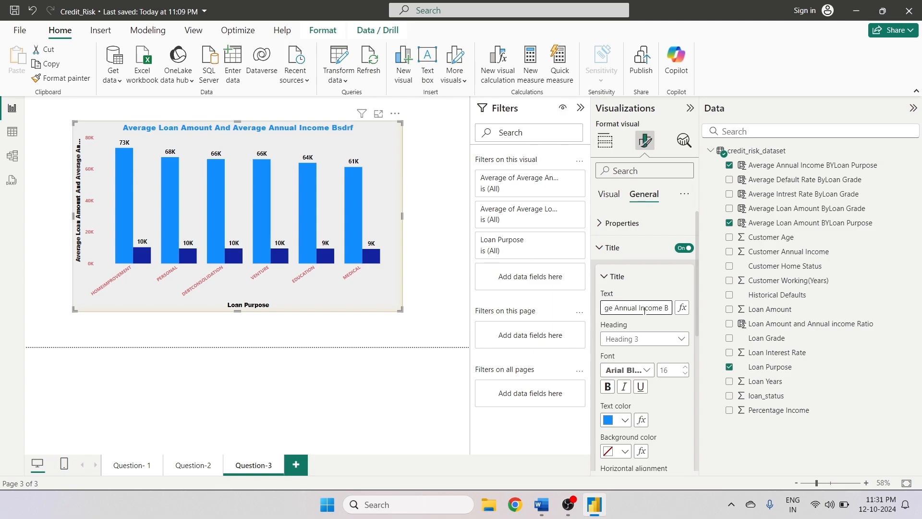
text(e)
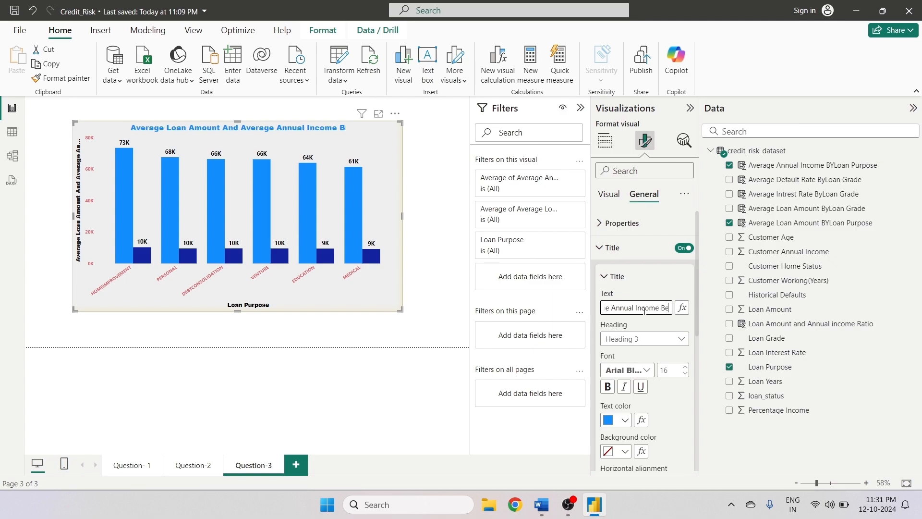
text(seed)
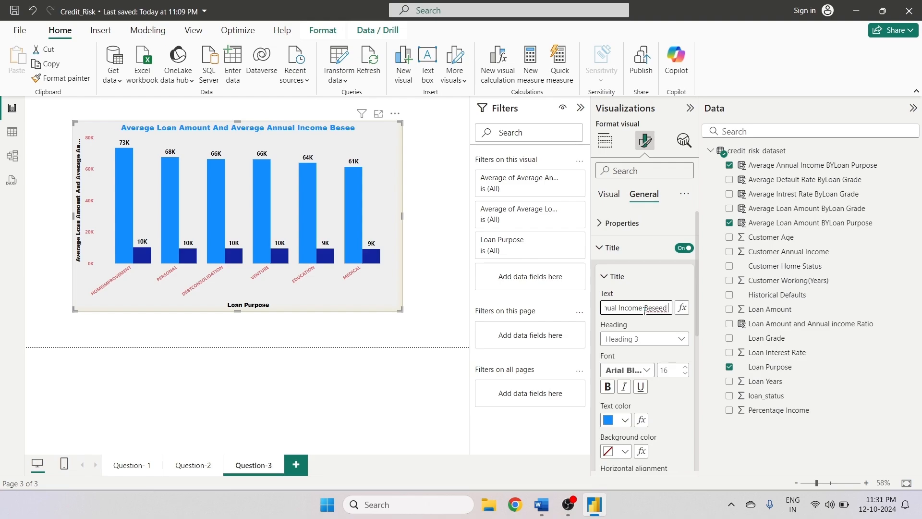
key(BackSpace)
key(BackSpace)
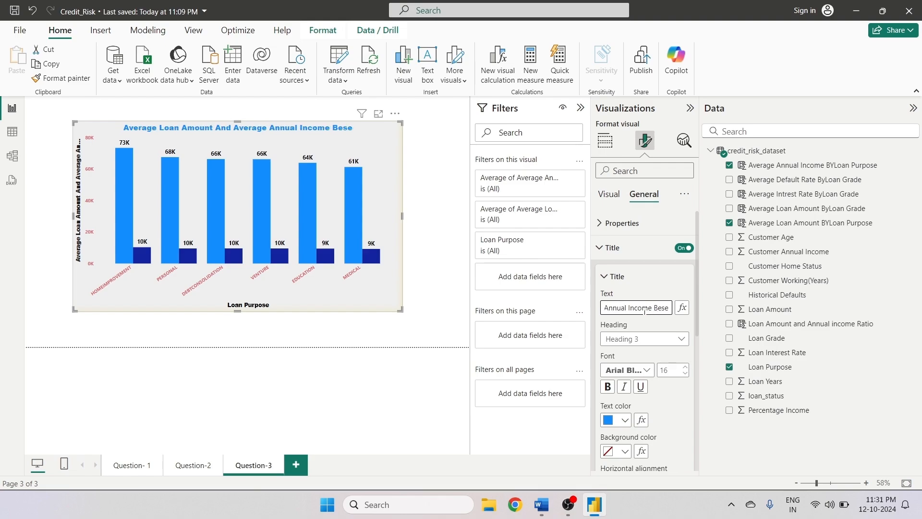
text(d)
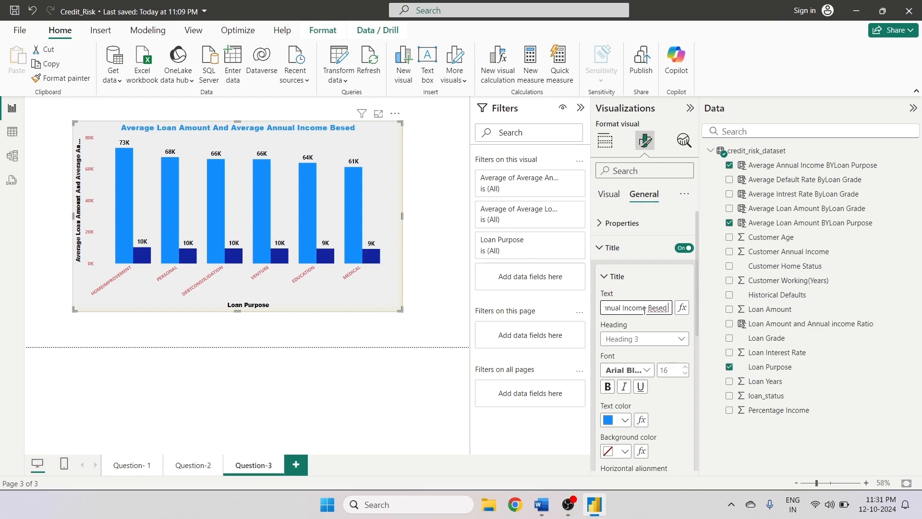
key(BackSpace)
key(BackSpace)
key(BackSpace)
key(BackSpace)
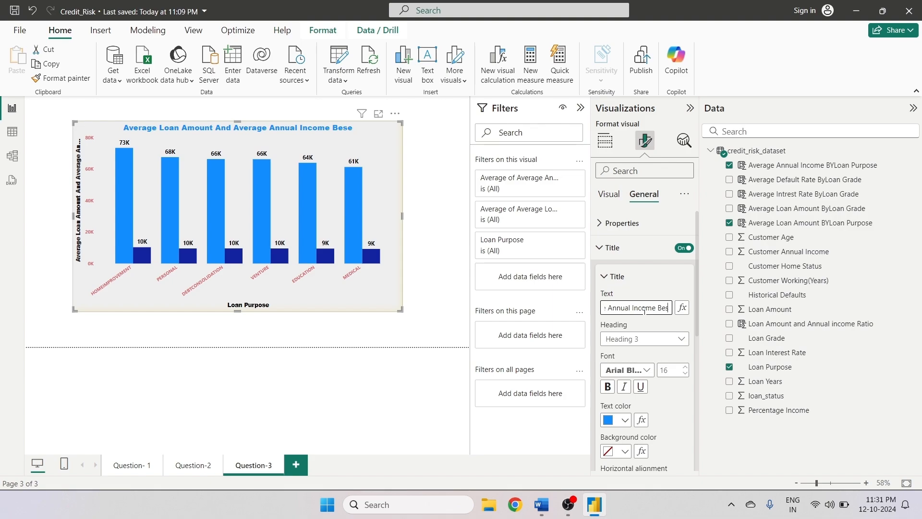
text(ased)
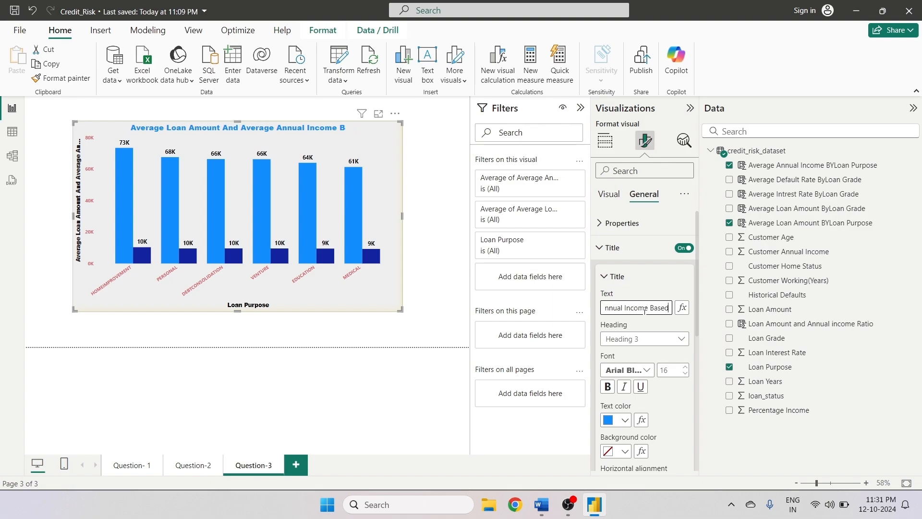
text( Cn)
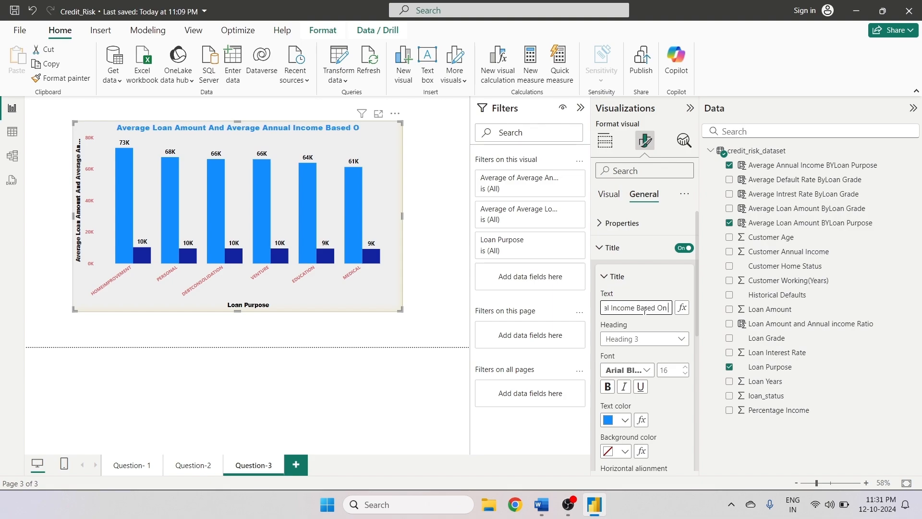
text( Loan)
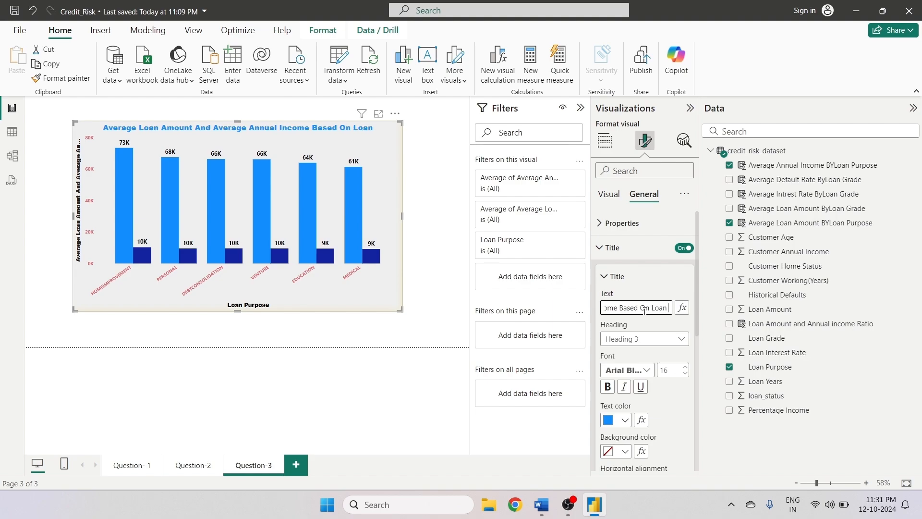
text( Purpos)
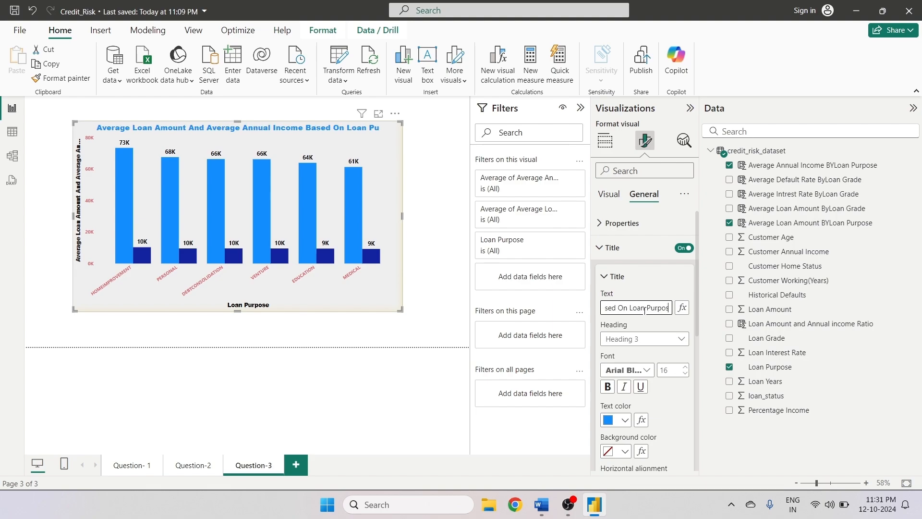
text(e)
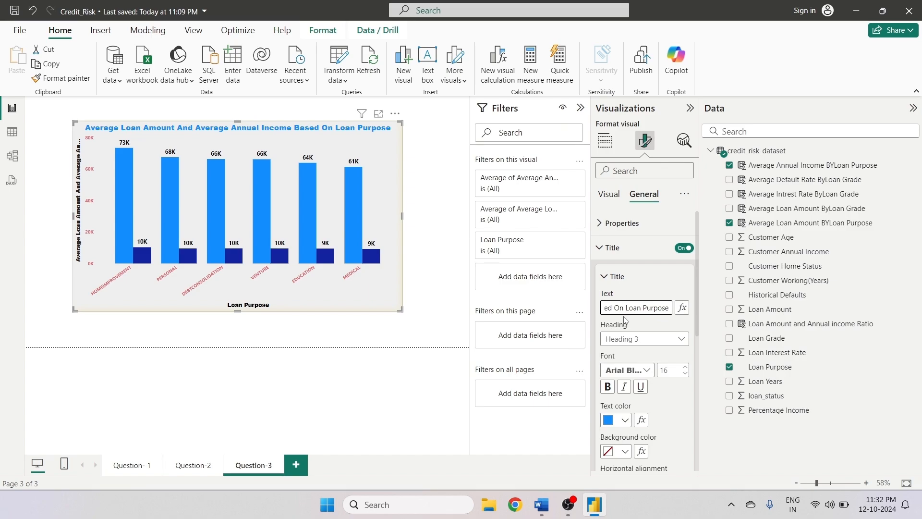
- Remove the word "Average" before "Annual Income" in the chart's main title
key(Left)
key(Left)
key(Left)
key(Left)
key(Left)
key(Left)
key(Left)
key(Left)
key(Left)
key(Left)
key(Left)
key(Left)
key(Left)
key(Left)
key(Left)
key(Left)
key(Left)
key(Left)
key(Left)
key(Left)
key(Left)
key(Left)
key(Left)
key(BackSpace)
key(BackSpace)
key(BackSpace)
key(BackSpace)
key(BackSpace)
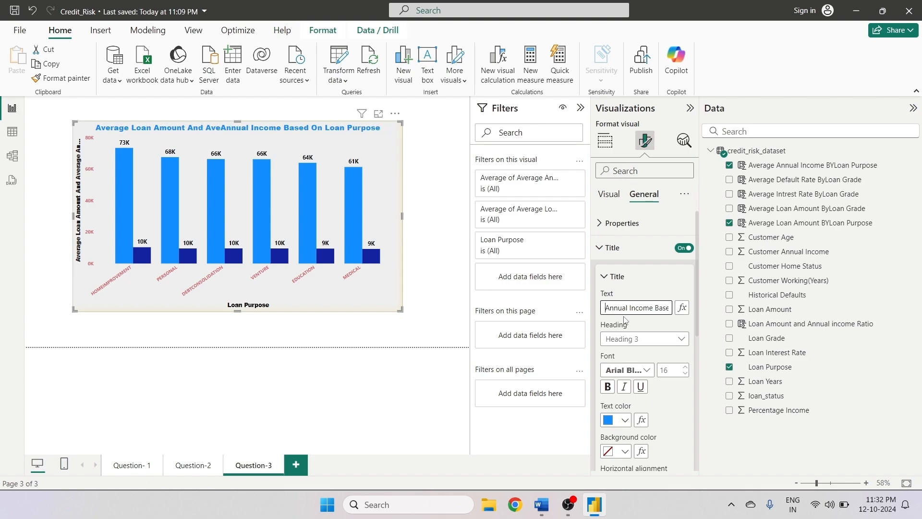
key(BackSpace)
key(BackSpace)
key(BackSpace)
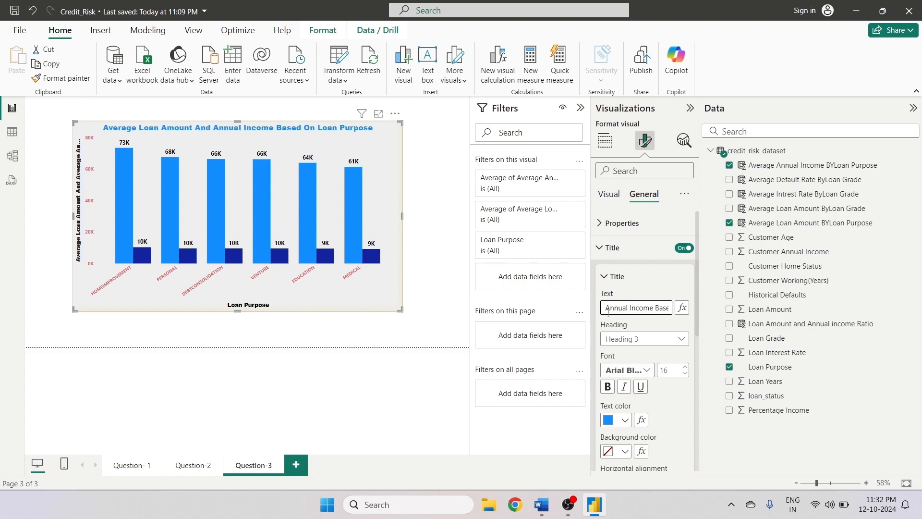
- Remove the word "Average" from the start of the chart's main title
key(Left)
key(Left)
key(Left)
key(Left)
key(Left)
key(Left)
key(Left)
key(Left)
key(Left)
key(Left)
key(Left)
key(Left)
key(Left)
key(Left)
key(Left)
key(Left)
key(Left)
key(Left)
key(Left)
key(Left)
key(BackSpace)
key(BackSpace)
key(BackSpace)
key(BackSpace)
key(BackSpace)
key(BackSpace)
key(BackSpace)
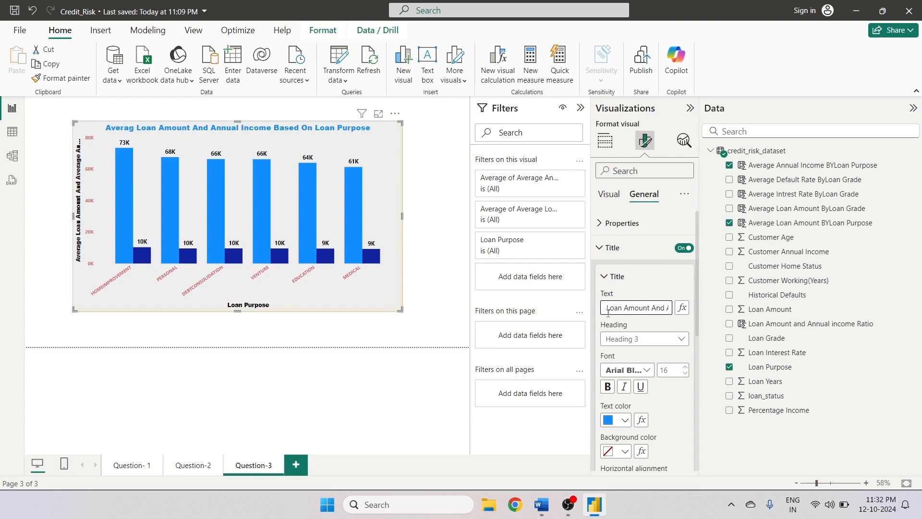
key(Delete)
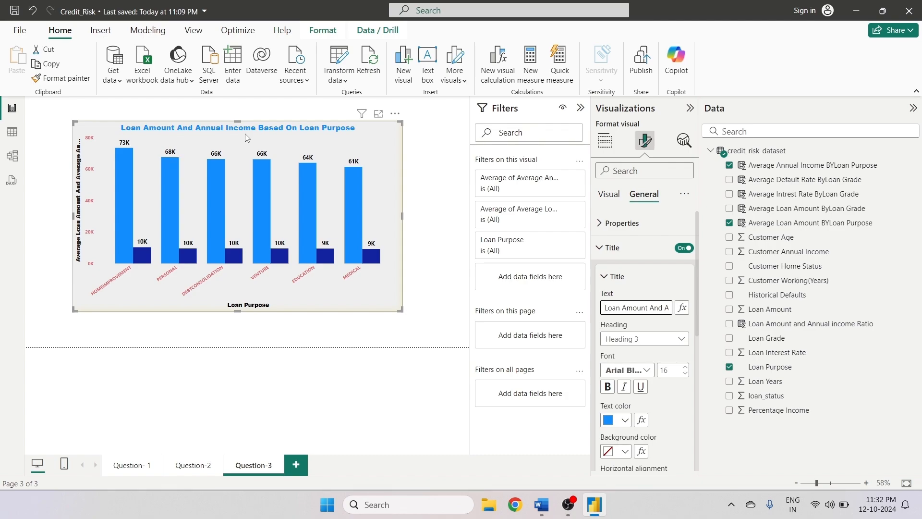
- Replace "And" with "&" in the chart's main title
double_click(659, 308)
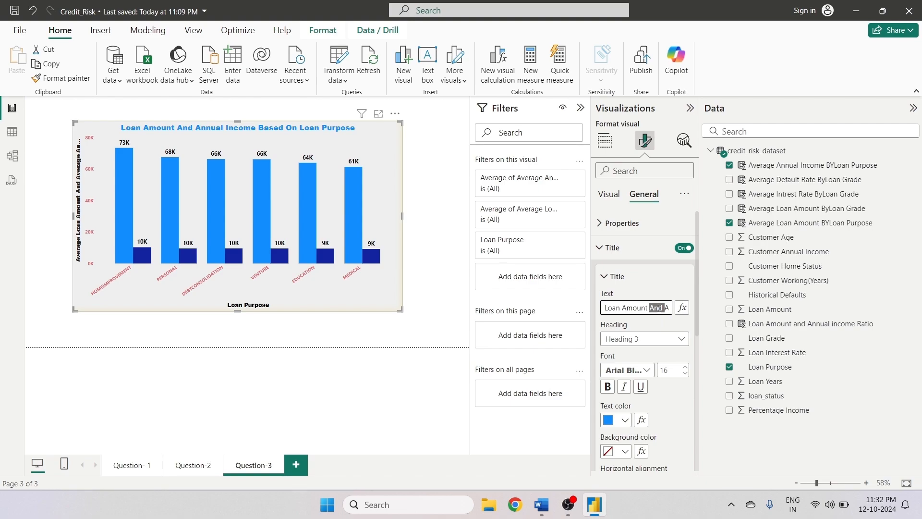
text(&)
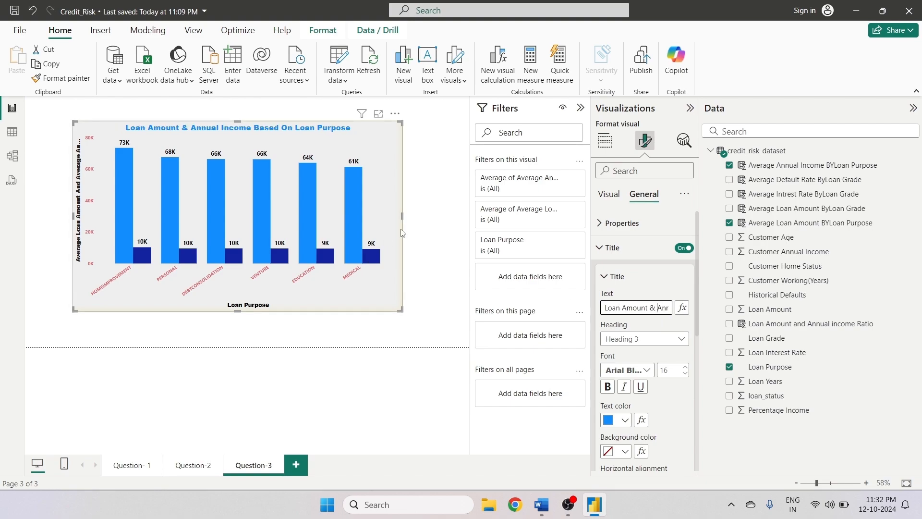
click(644, 327)
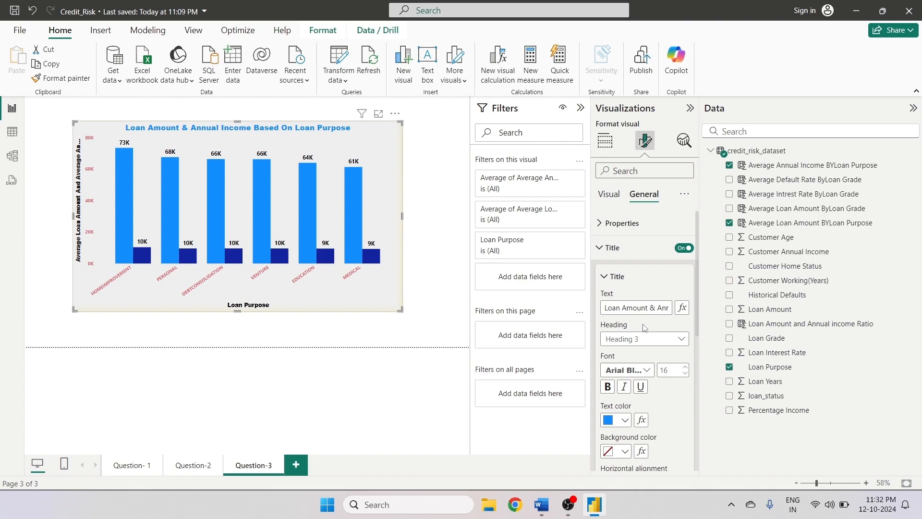
- Remove the word "Average" from the start of the chart's Y-axis title text
click(612, 202)
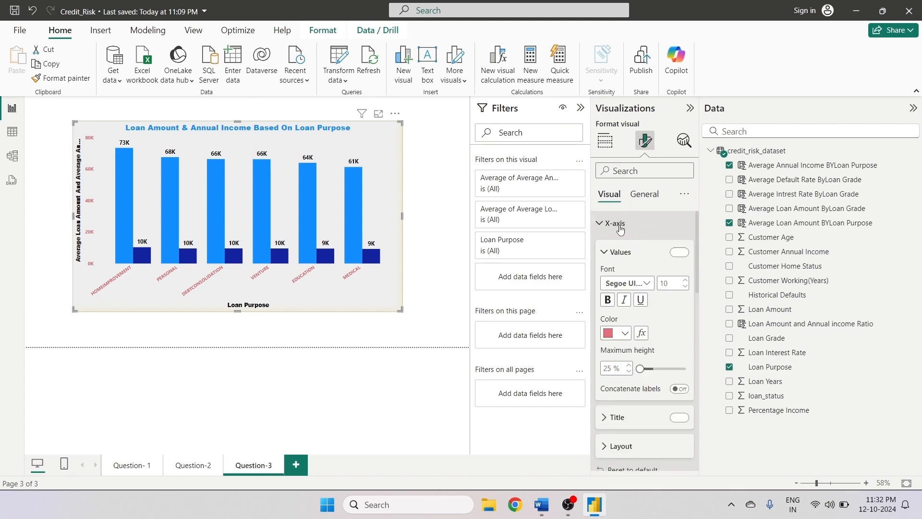
scroll(643, 336, down, 2)
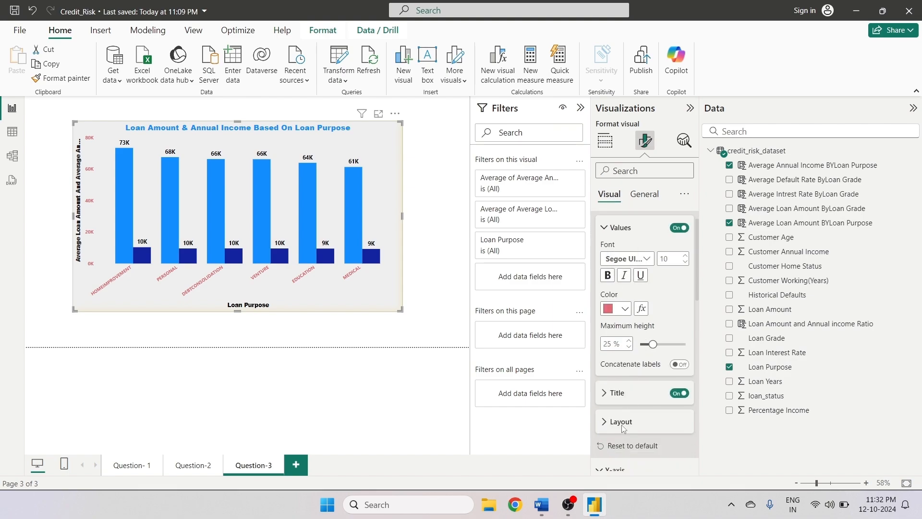
click(648, 358)
scroll(637, 384, down, 2)
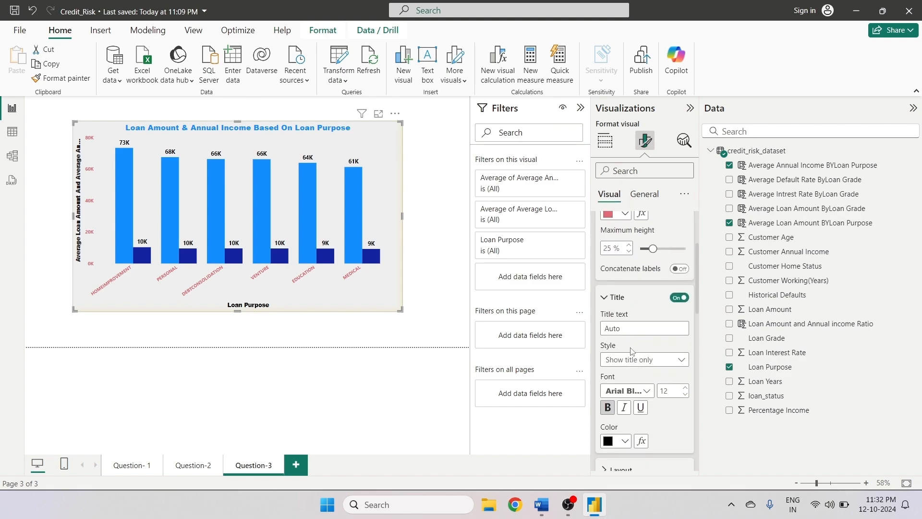
scroll(663, 328, up, 2)
scroll(665, 328, up, 2)
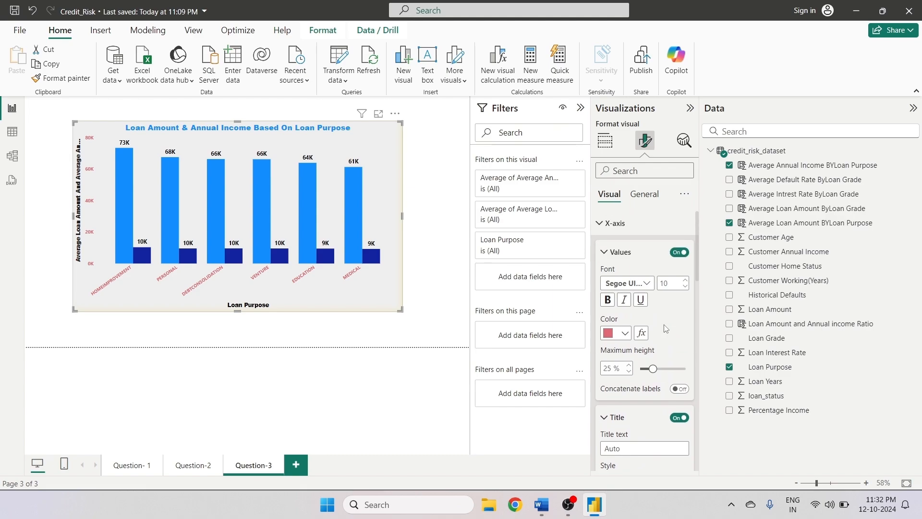
scroll(665, 328, down, 4)
scroll(666, 328, up, 4)
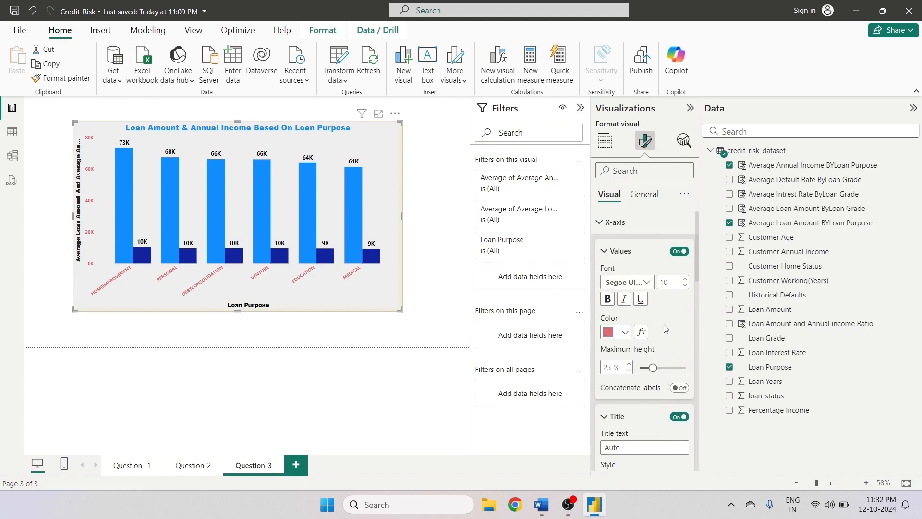
scroll(666, 327, down, 4)
scroll(665, 326, down, 5)
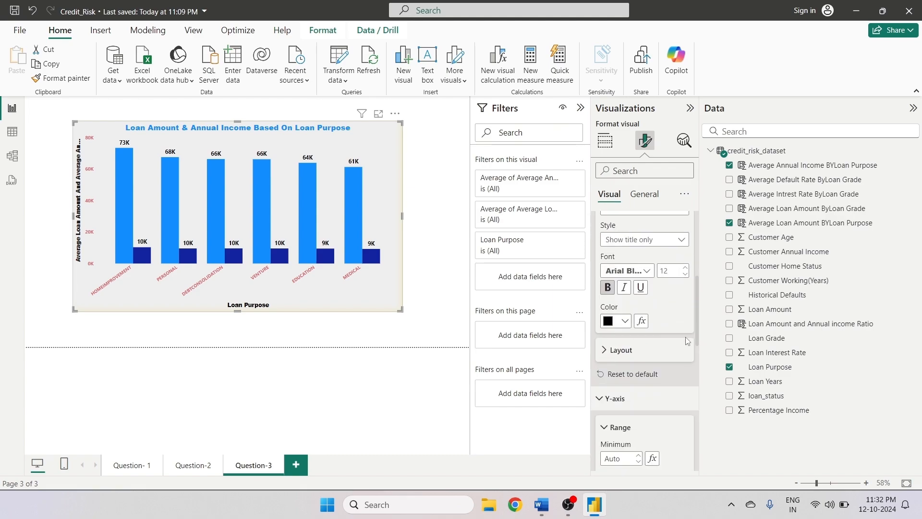
scroll(660, 385, down, 1)
scroll(661, 389, up, 3)
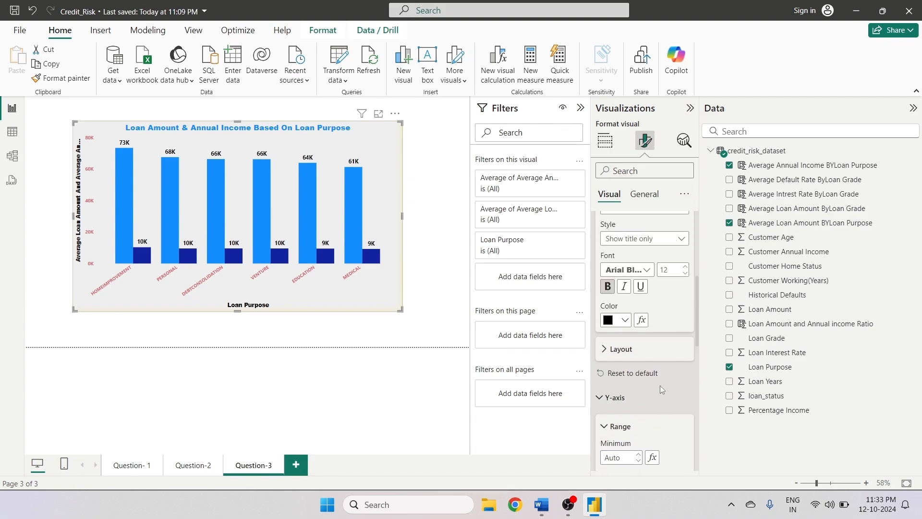
scroll(628, 410, down, 4)
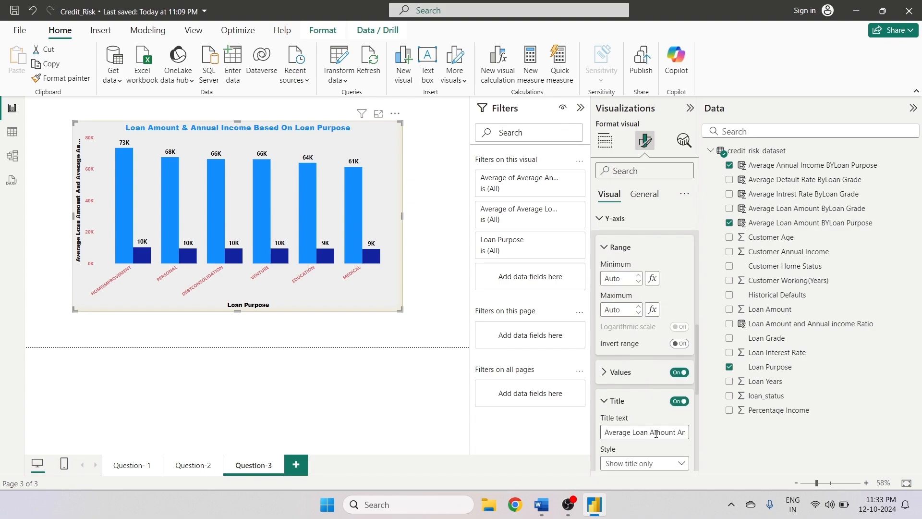
click(631, 434)
key(BackSpace)
key(BackSpace)
key(BackSpace)
key(BackSpace)
key(BackSpace)
key(BackSpace)
key(BackSpace)
key(BackSpace)
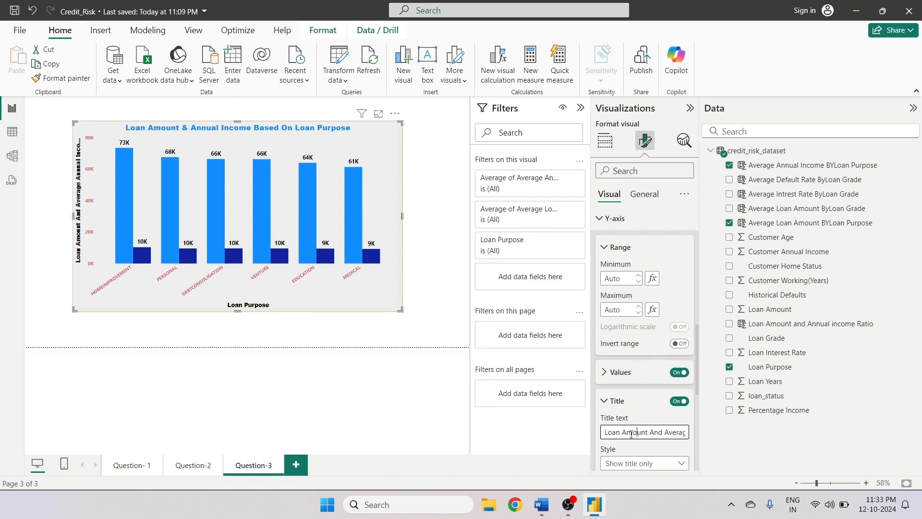
- Replace "And" with "&" in the chart's Y-axis title text
key(BackSpace)
key(BackSpace)
key(BackSpace)
text(&)
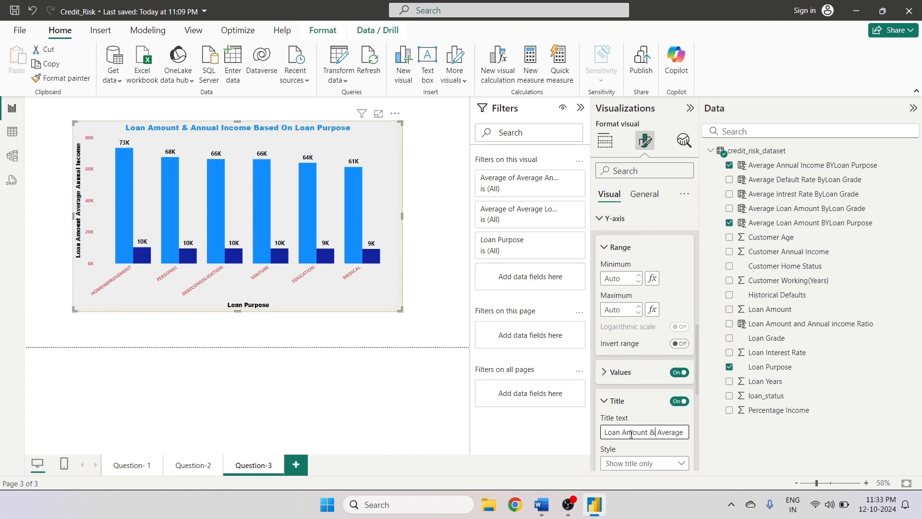
- Delete "Average" before "Annual Income" so the Y-axis title text reads "Loan Amount & Annual Income"
key(Right)
key(Right)
key(Right)
key(Right)
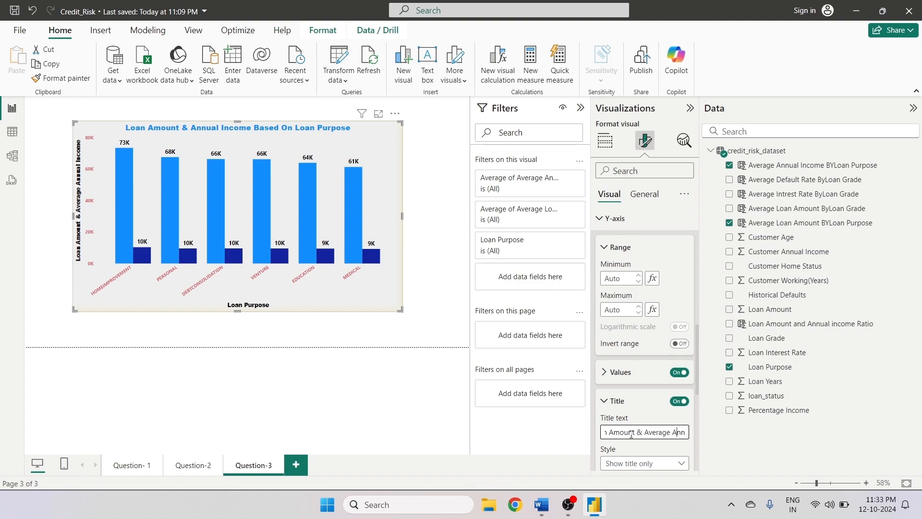
key(BackSpace)
key(BackSpace)
key(BackSpace)
key(BackSpace)
key(BackSpace)
key(BackSpace)
key(BackSpace)
key(BackSpace)
text(v)
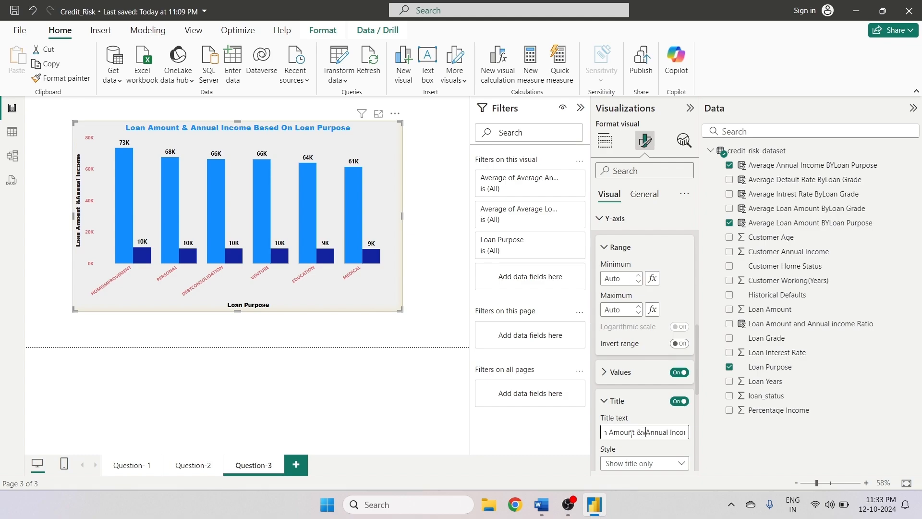
key(BackSpace)
click(650, 383)
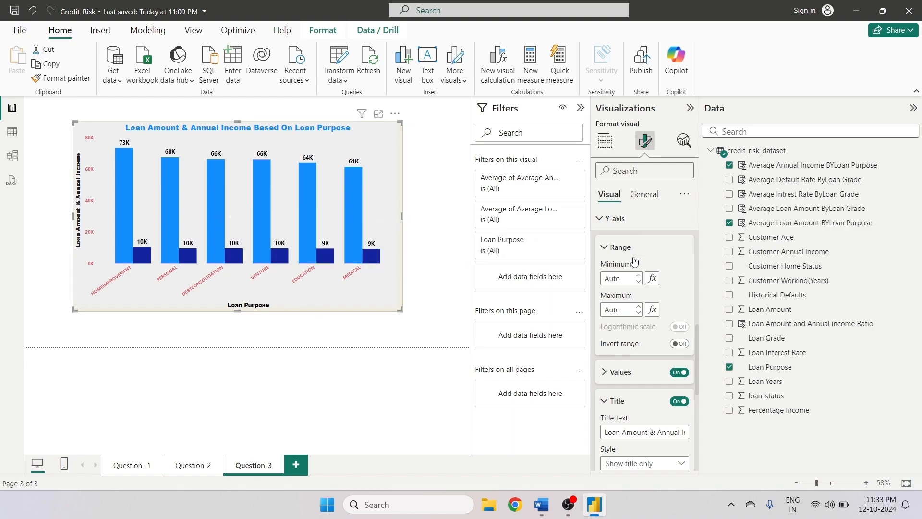
- Set the display units of the column chart's data label values to Thousands
scroll(646, 360, up, 1)
scroll(646, 360, down, 1)
drag(698, 354, 699, 442)
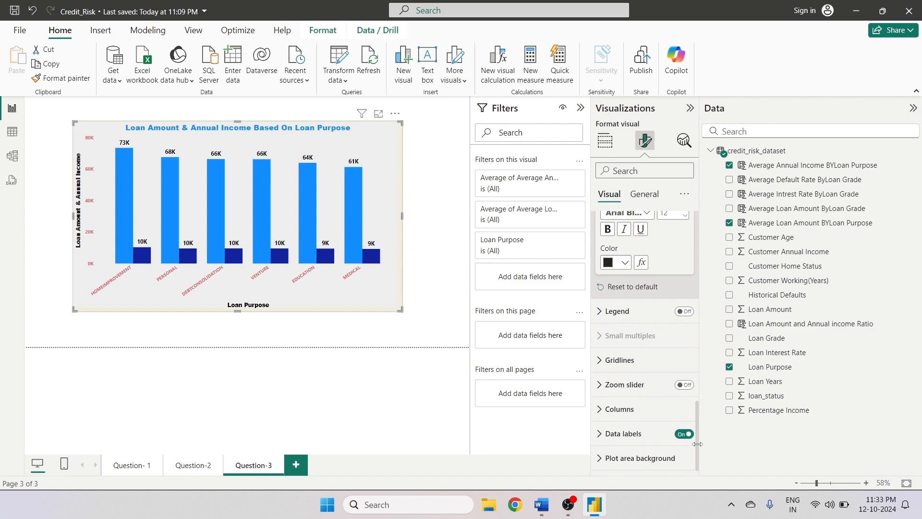
click(601, 440)
scroll(632, 360, up, 3)
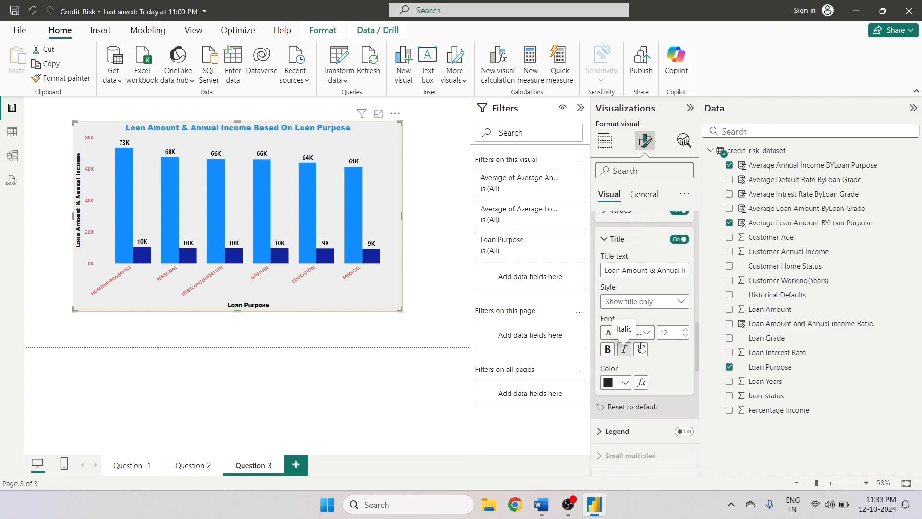
drag(709, 363, 708, 452)
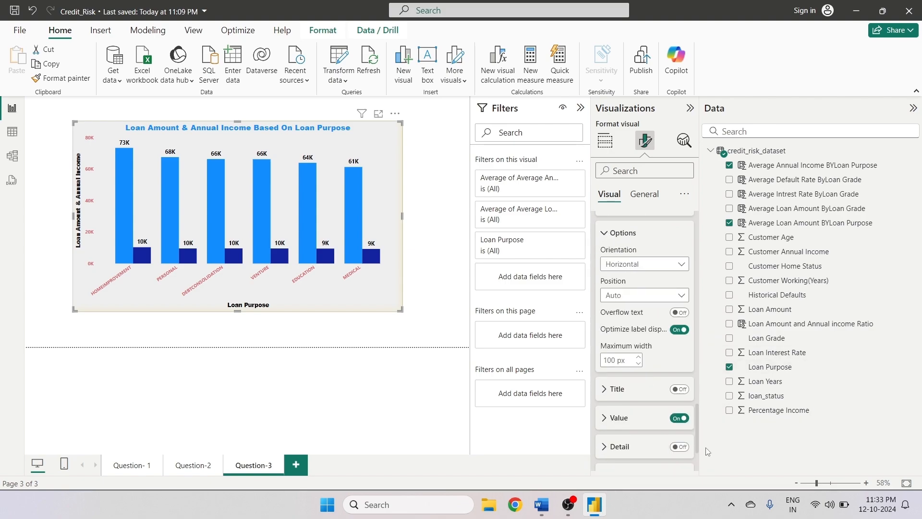
scroll(639, 300, up, 2)
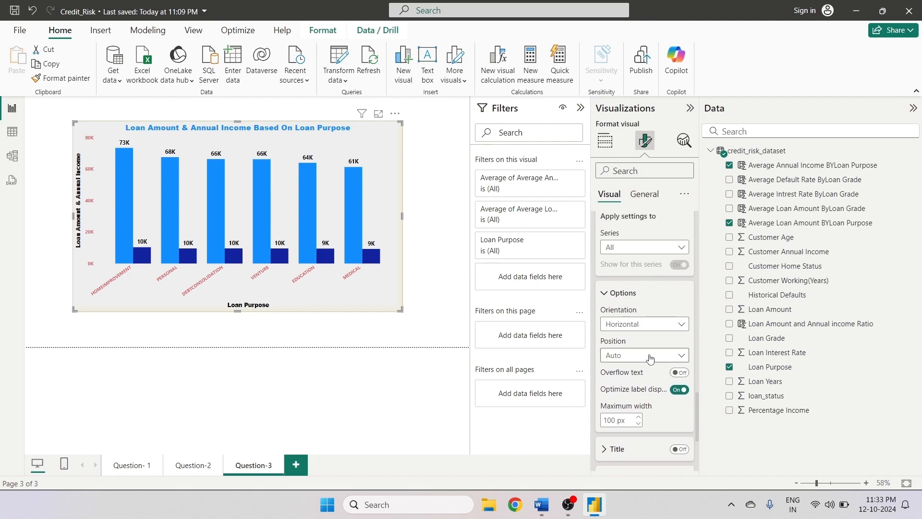
scroll(643, 341, down, 4)
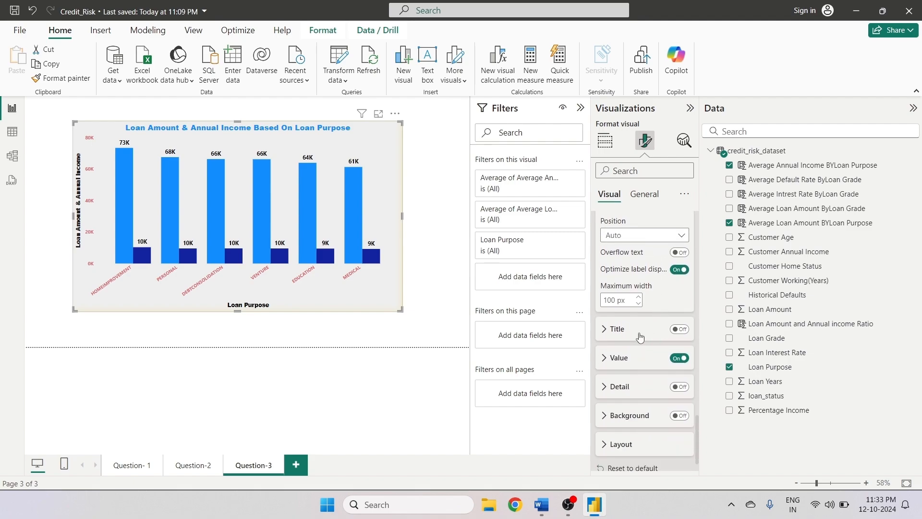
click(611, 362)
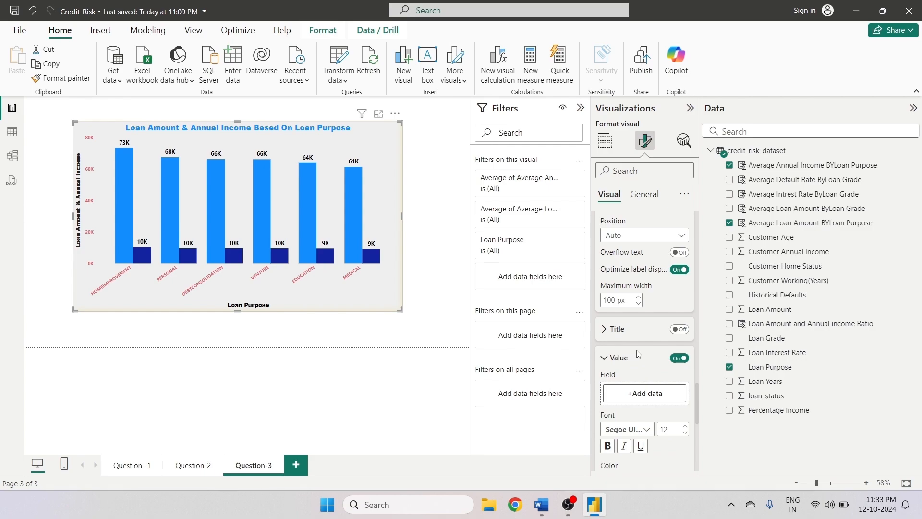
scroll(639, 354, down, 5)
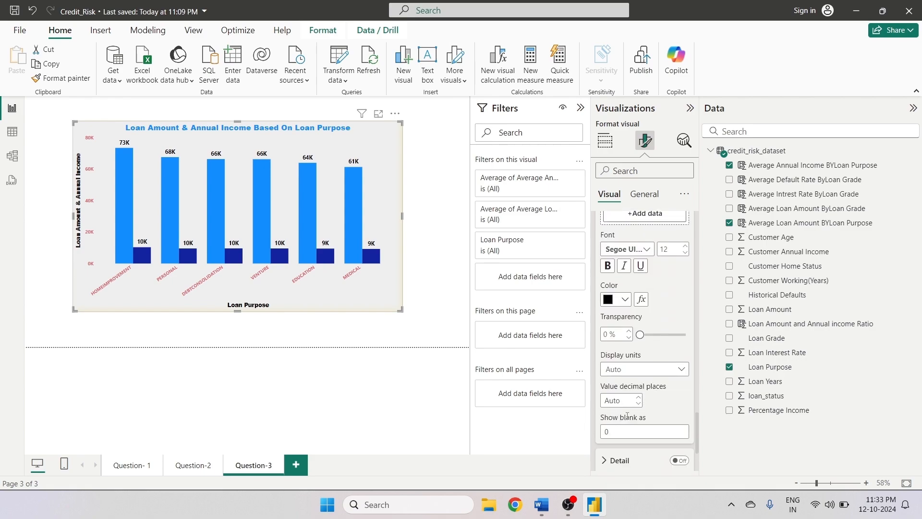
click(642, 369)
click(639, 411)
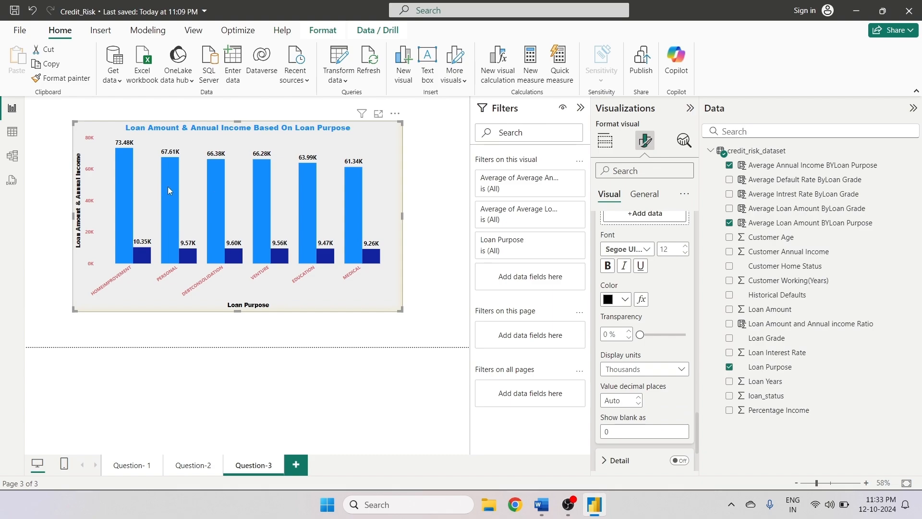
mouse_move(195, 248)
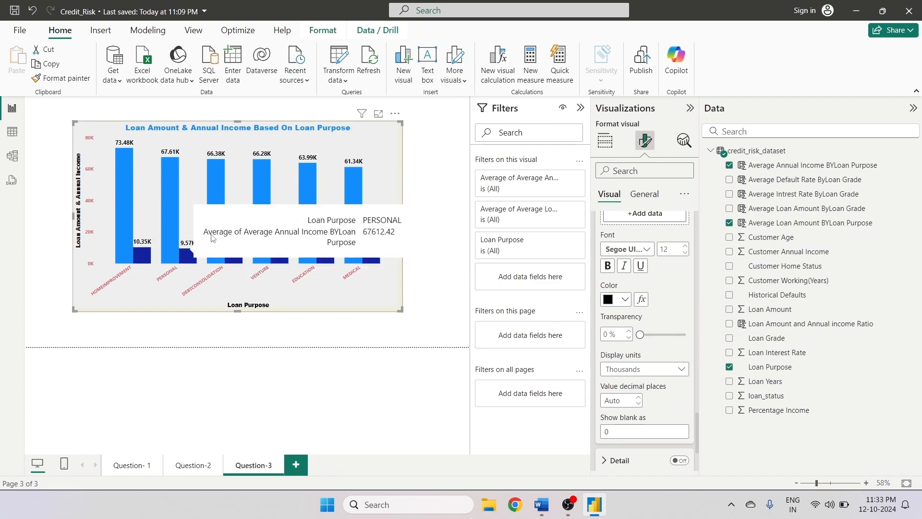
mouse_move(106, 157)
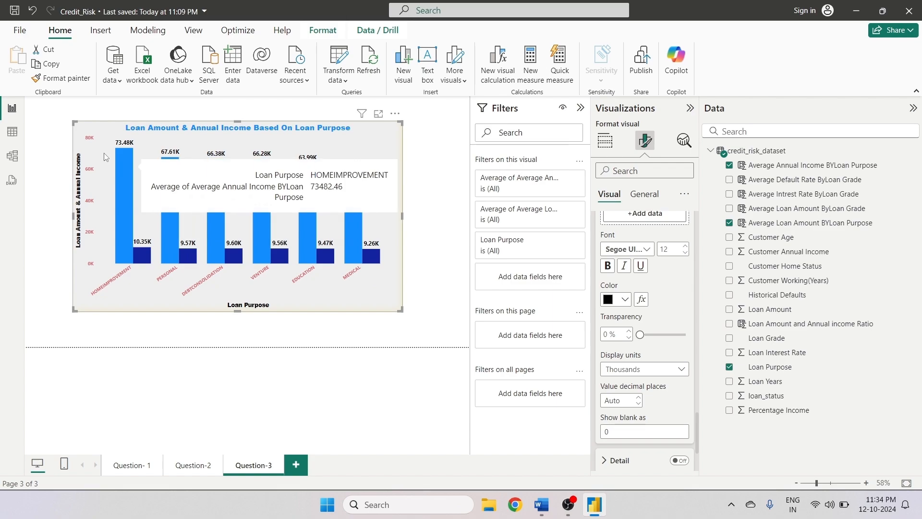
- Move the column chart closer to the page's upper-left corner and shrink it to about half the page width
drag(106, 132, 85, 120)
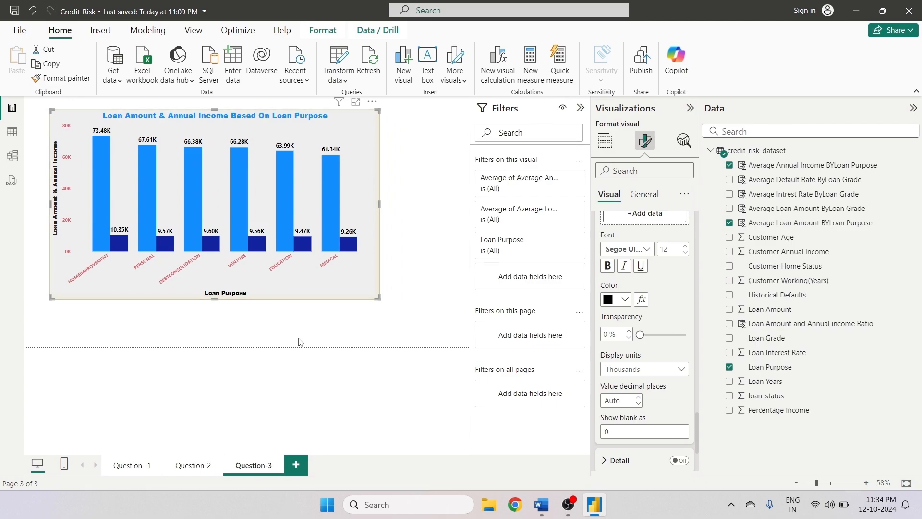
drag(369, 295, 268, 231)
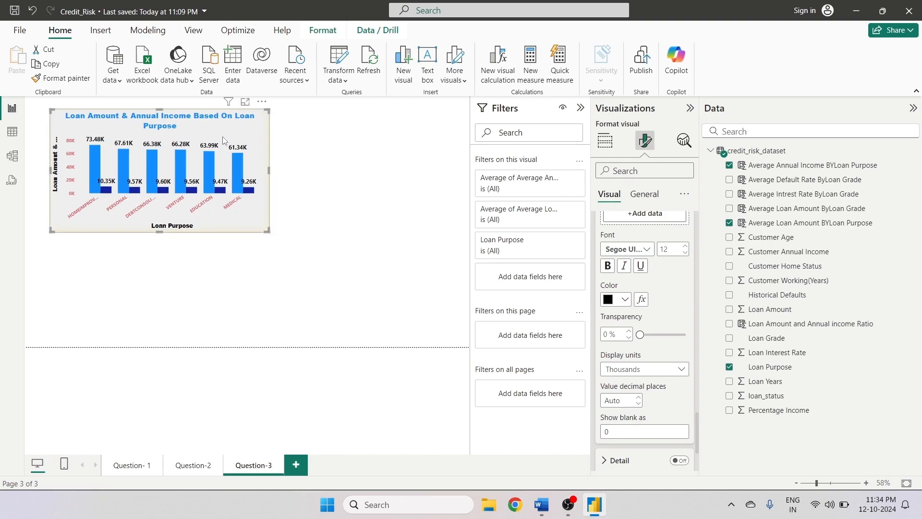
click(427, 202)
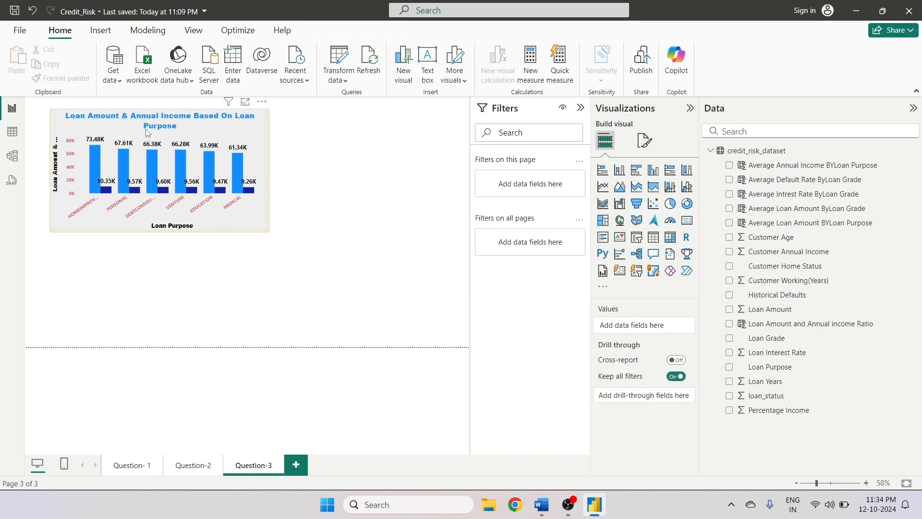
- Duplicate the column chart and place the copy, narrowed to fit, beside the original on its right
click(163, 134)
click(48, 63)
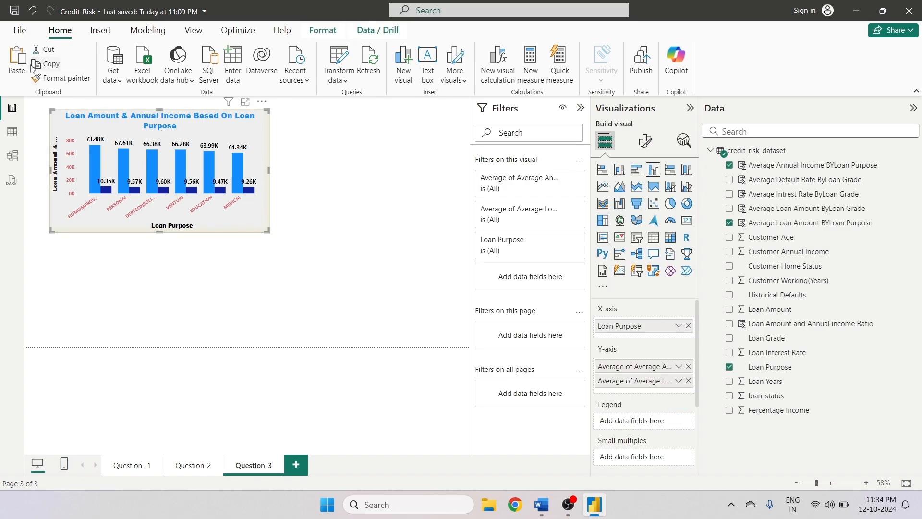
click(17, 60)
drag(155, 188, 325, 302)
drag(222, 223, 278, 206)
drag(316, 229, 299, 126)
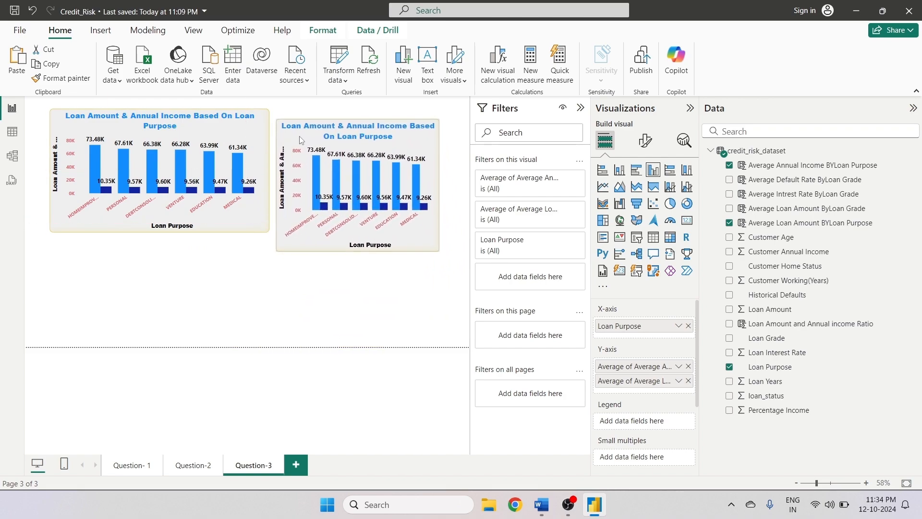
- Convert the copied chart to a line chart and remove both average fields from its Y-axis
click(602, 187)
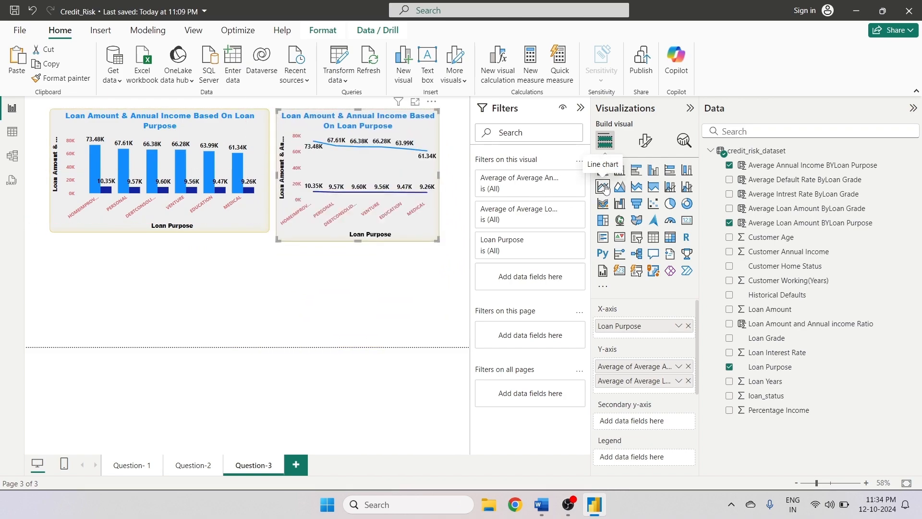
click(689, 366)
click(689, 366)
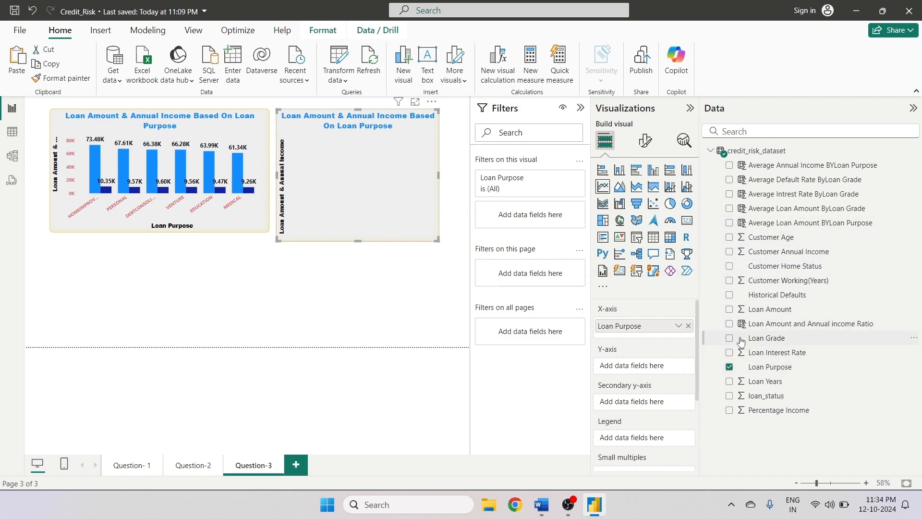
- Add Loan Amount and Annual income Ratio to the line chart's Y-axis, aggregated as Average
click(729, 324)
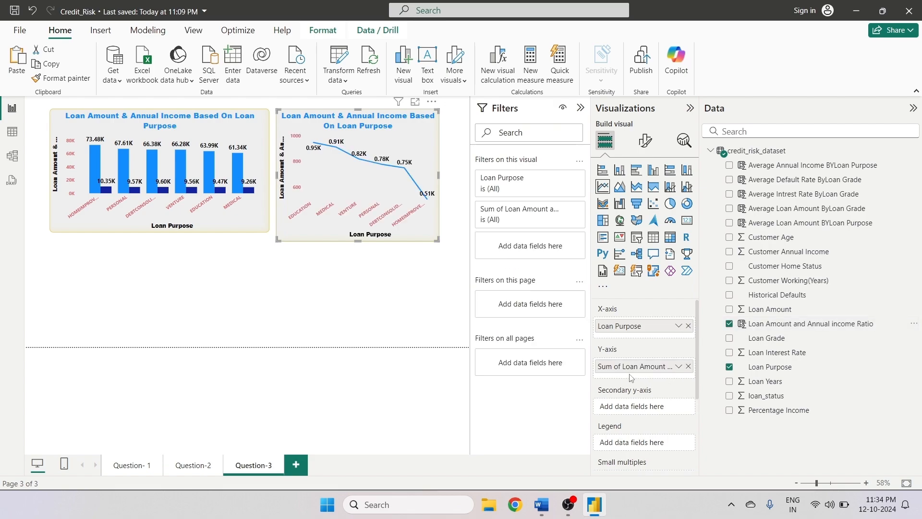
click(678, 366)
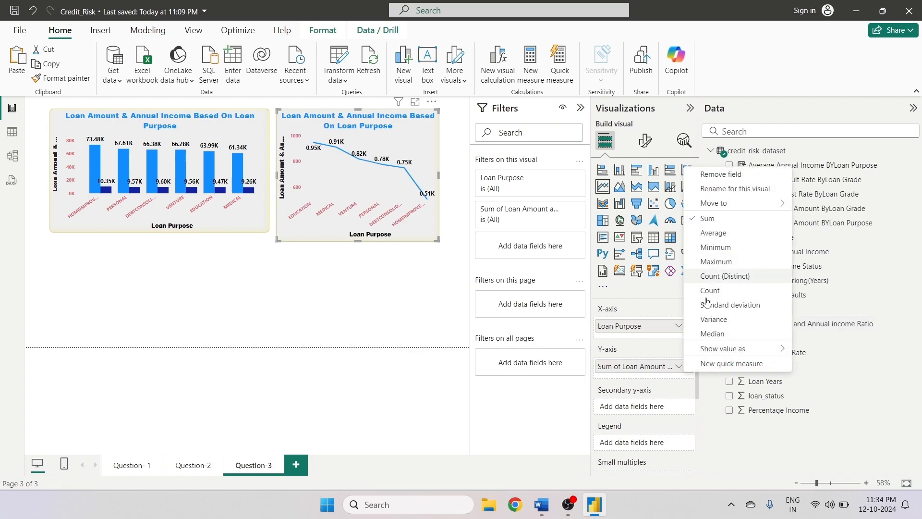
click(704, 234)
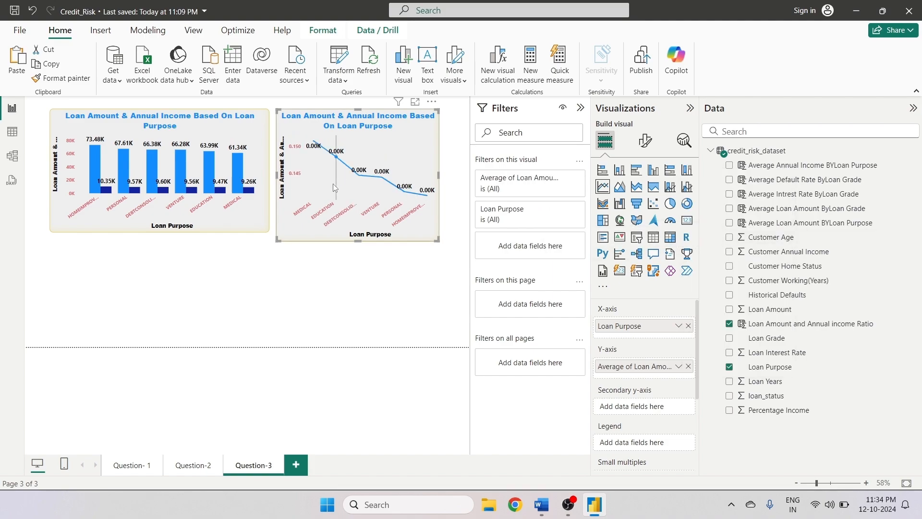
- Set the display units of the line chart's data label values to None
click(645, 139)
scroll(642, 372, down, 2)
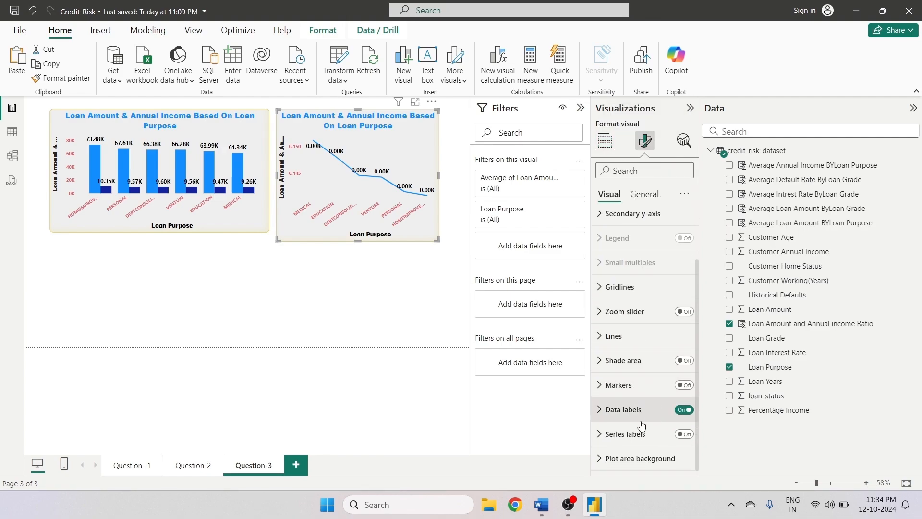
click(610, 413)
scroll(624, 374, down, 3)
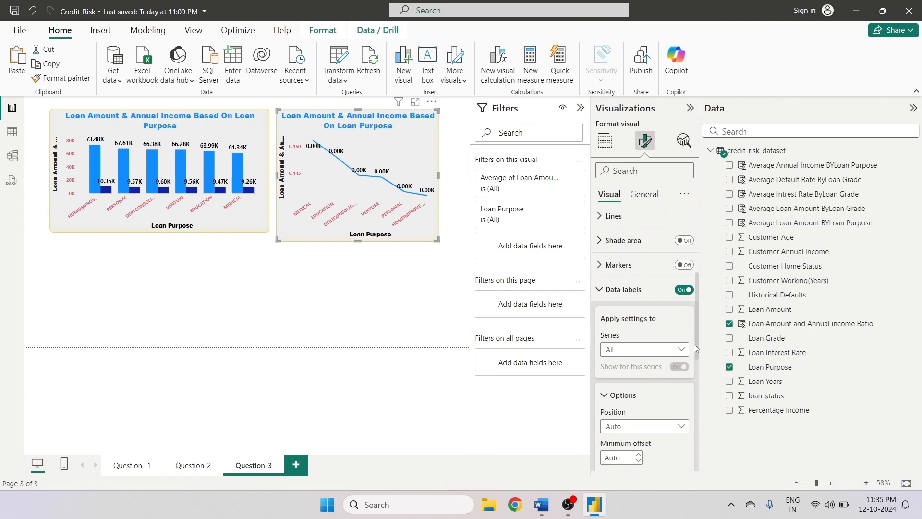
drag(696, 353, 704, 460)
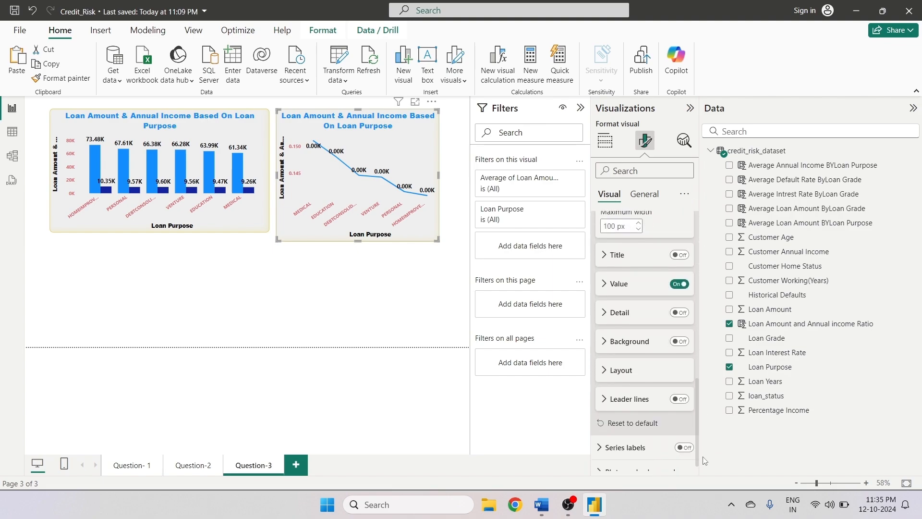
click(608, 285)
scroll(644, 374, down, 2)
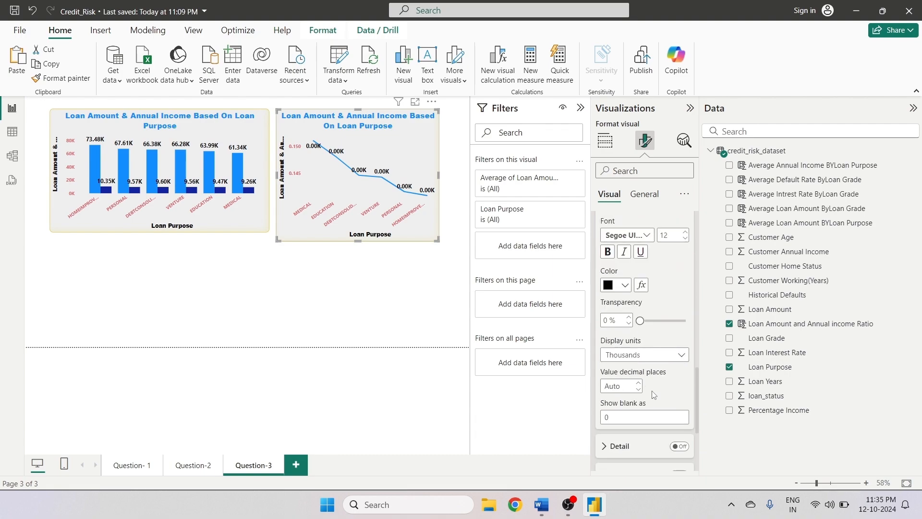
scroll(652, 391, down, 3)
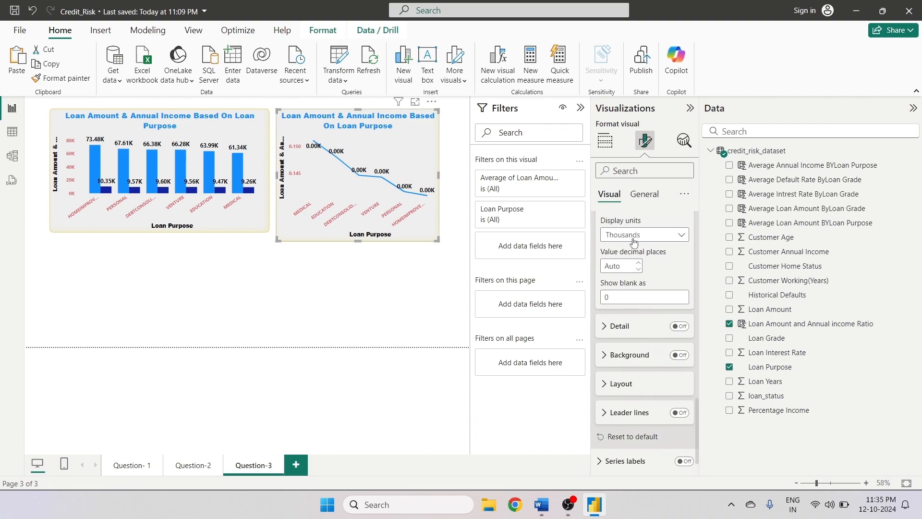
click(613, 234)
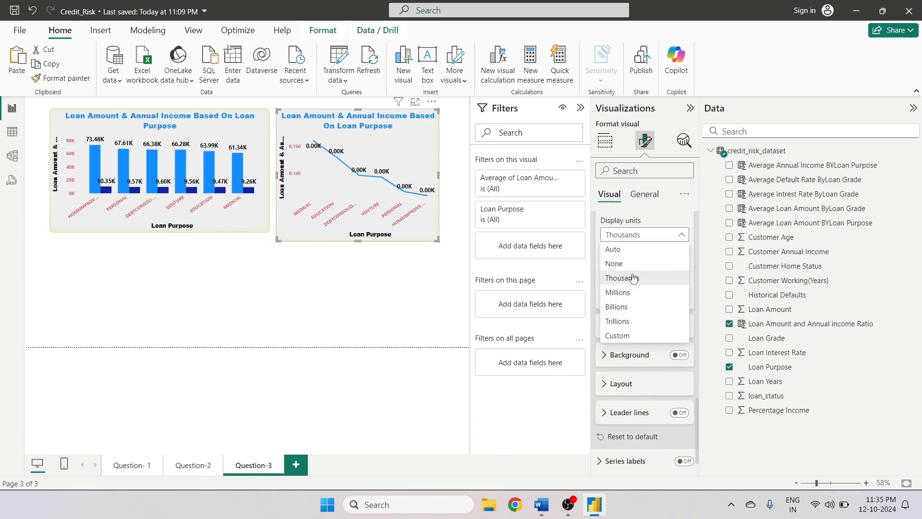
click(626, 262)
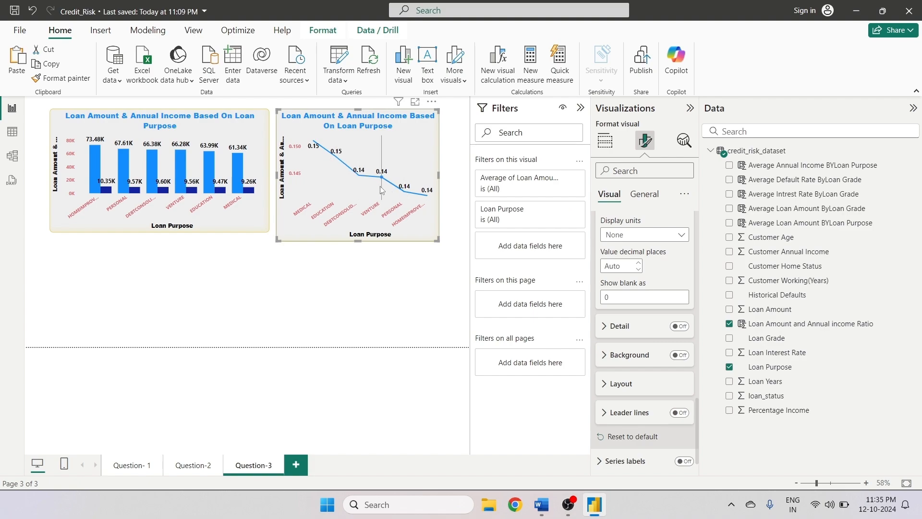
mouse_move(382, 190)
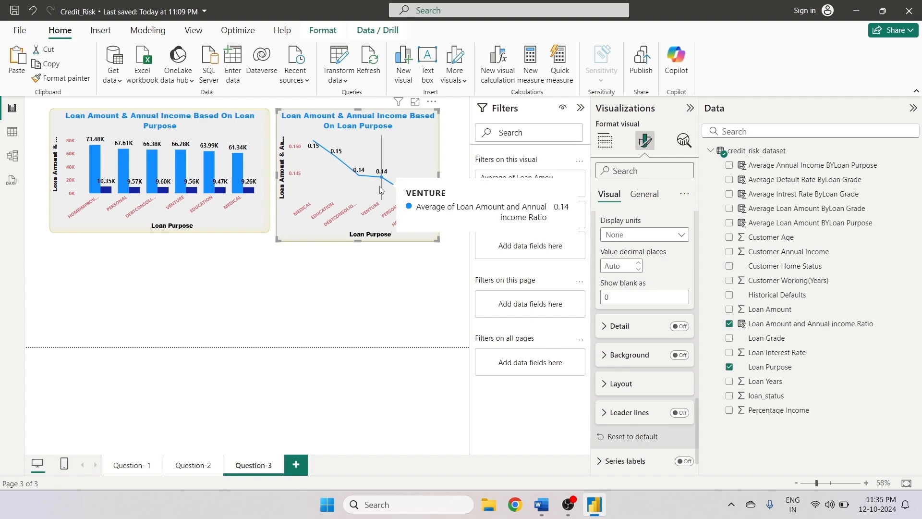
click(361, 284)
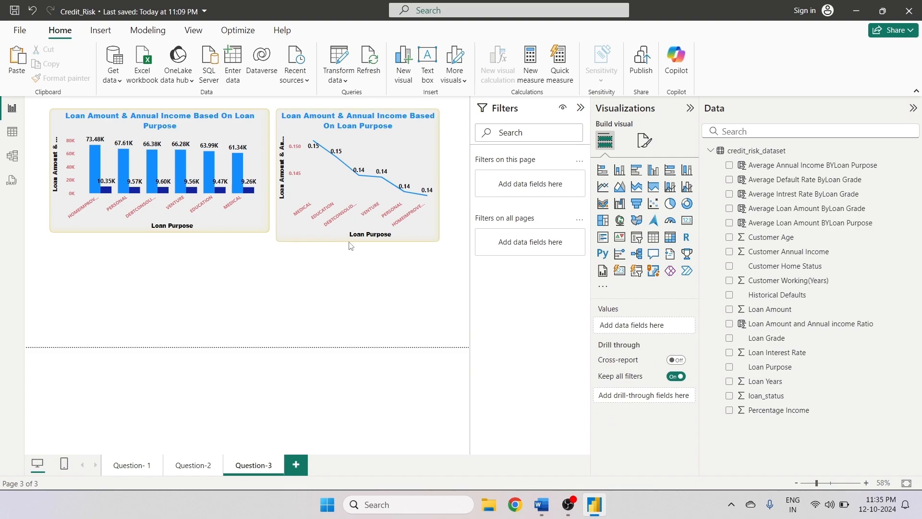
- Make the column chart and the line chart taller and align them side by side with a narrow gap
click(217, 217)
drag(160, 232, 158, 302)
drag(220, 138, 211, 148)
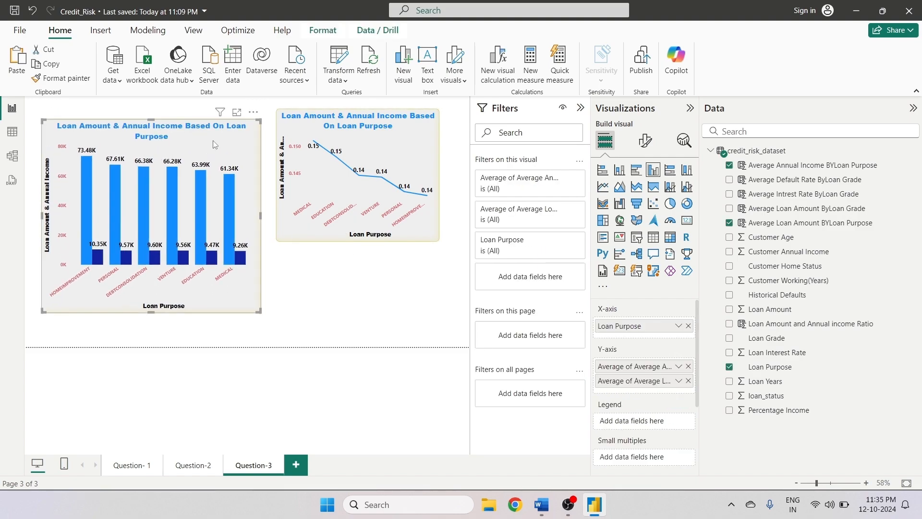
click(350, 221)
drag(358, 241, 358, 300)
drag(277, 215, 270, 215)
drag(359, 154, 358, 169)
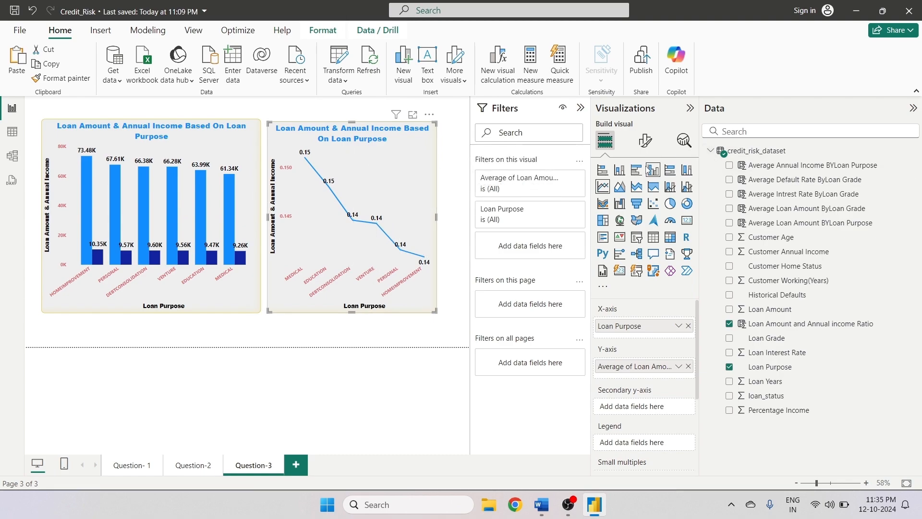
- Change the line colour of the line chart to the theme orange
click(645, 140)
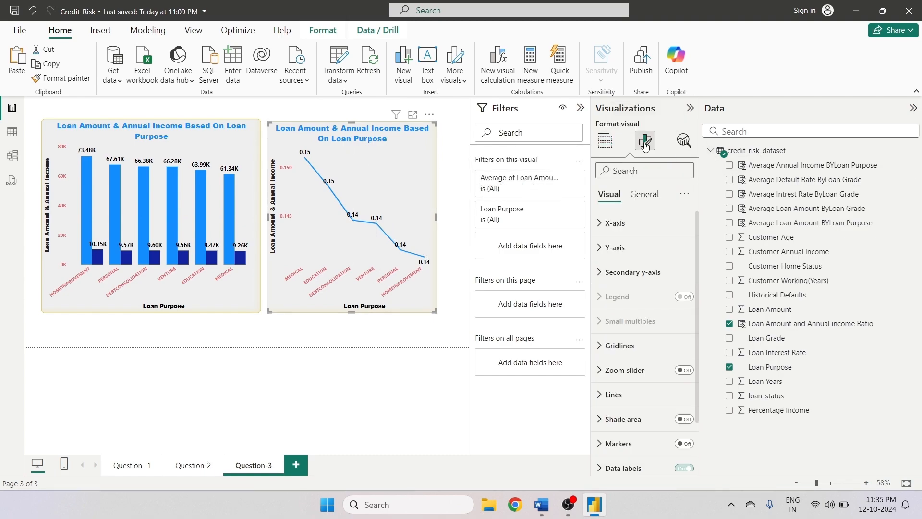
scroll(646, 318, down, 1)
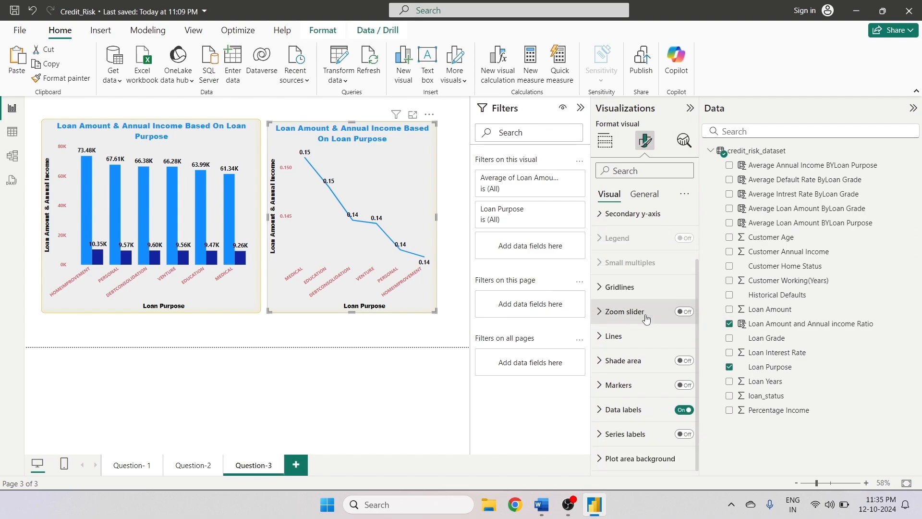
scroll(652, 338, down, 4)
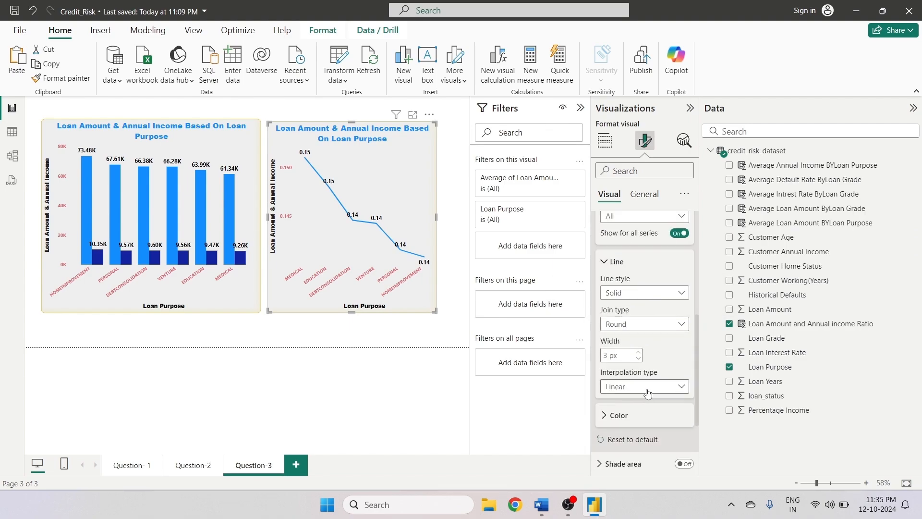
scroll(643, 365, down, 1)
click(607, 356)
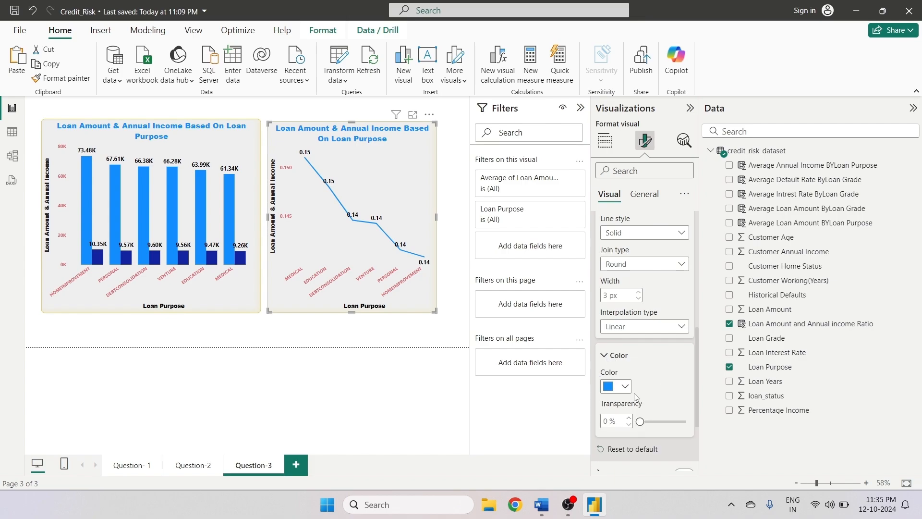
click(619, 386)
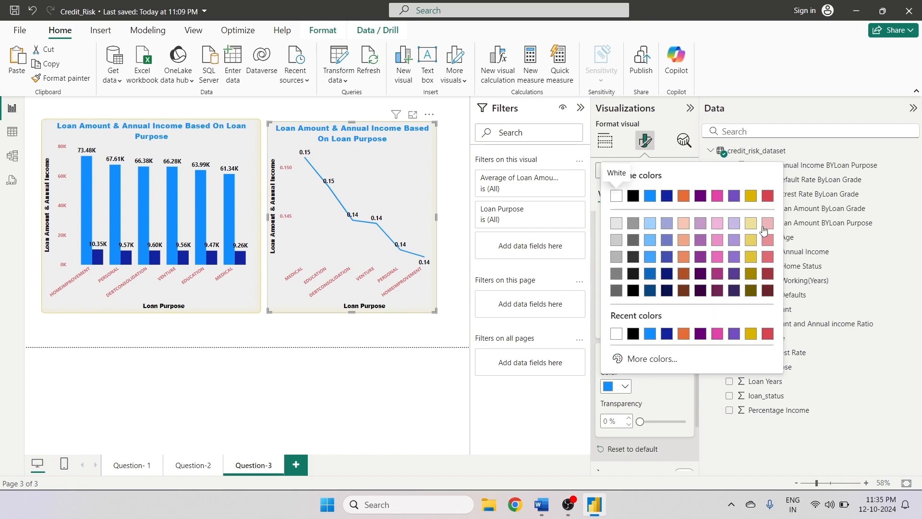
click(767, 196)
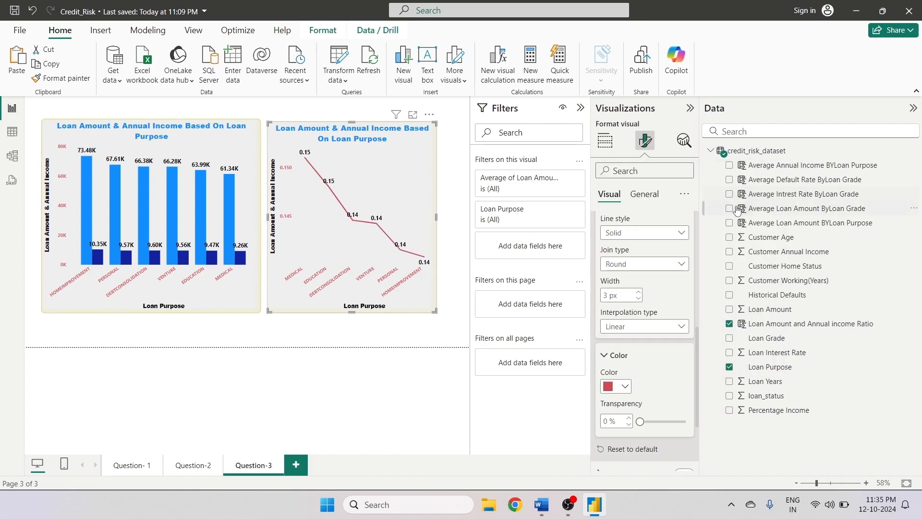
click(624, 387)
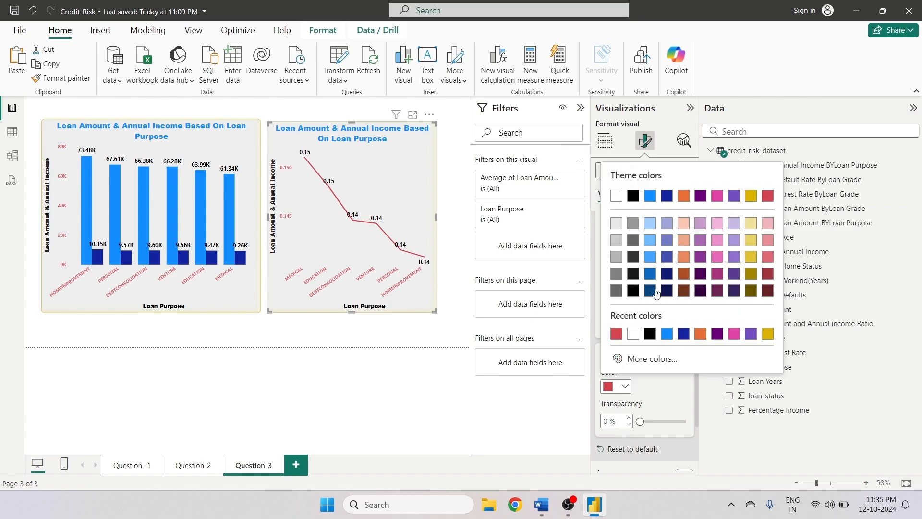
click(677, 193)
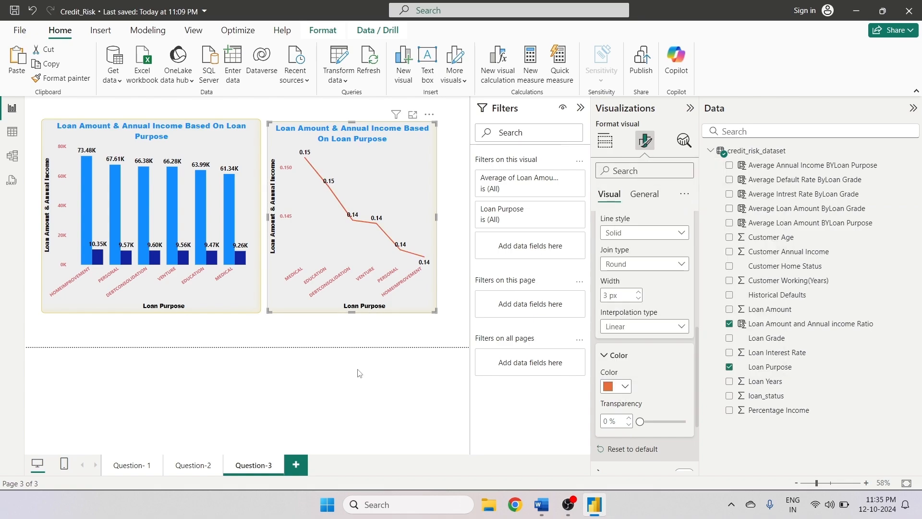
- Try white as the colour of the line chart's data label values and return it to black
scroll(653, 358, down, 3)
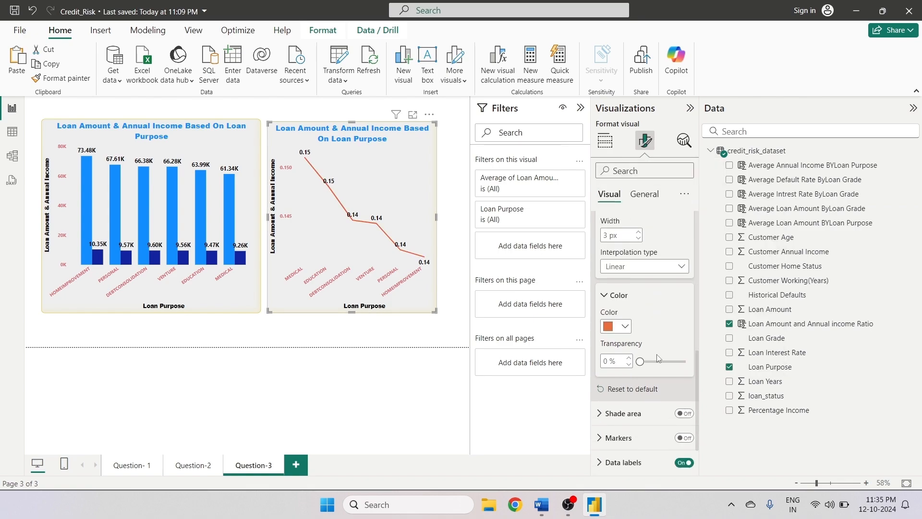
click(629, 409)
scroll(634, 389, down, 2)
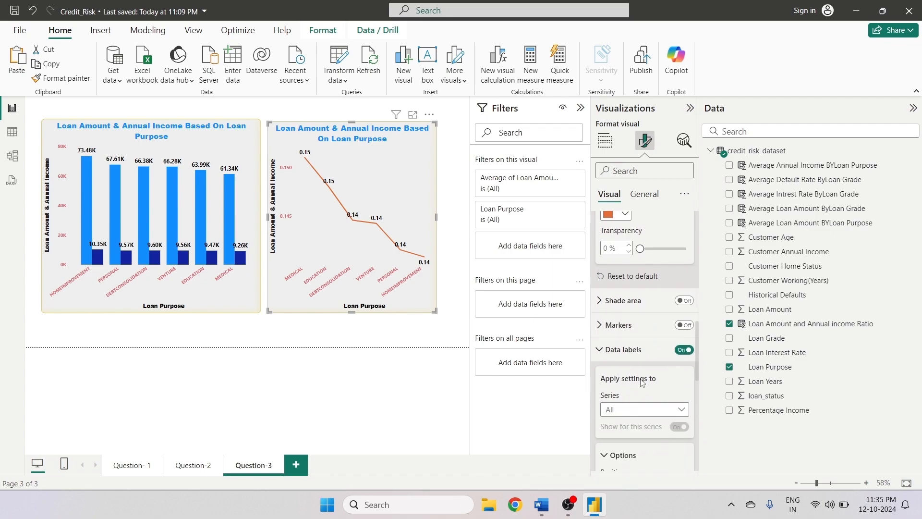
scroll(639, 387, down, 4)
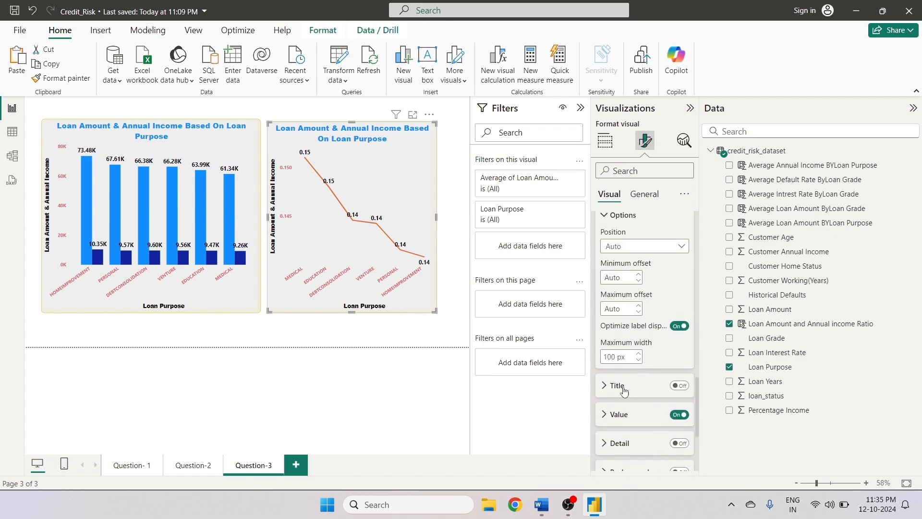
scroll(620, 387, down, 3)
click(614, 299)
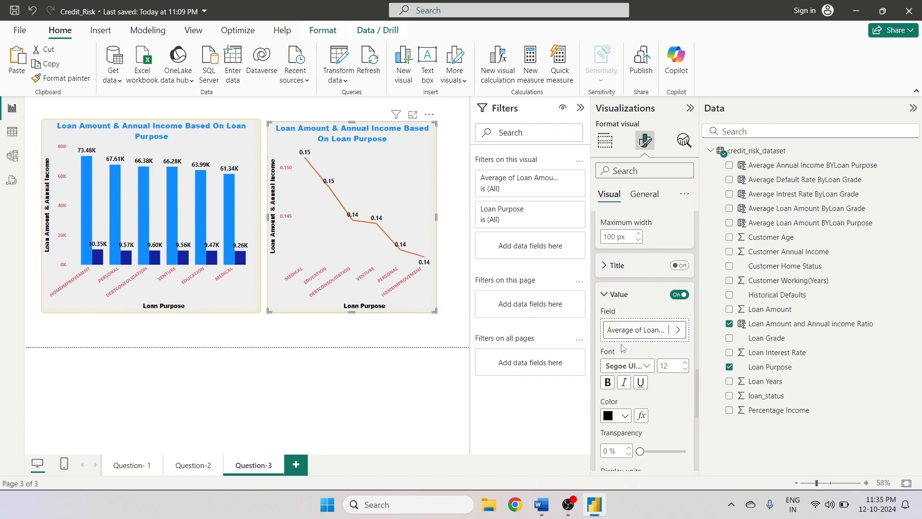
scroll(615, 308, up, 1)
scroll(617, 315, down, 4)
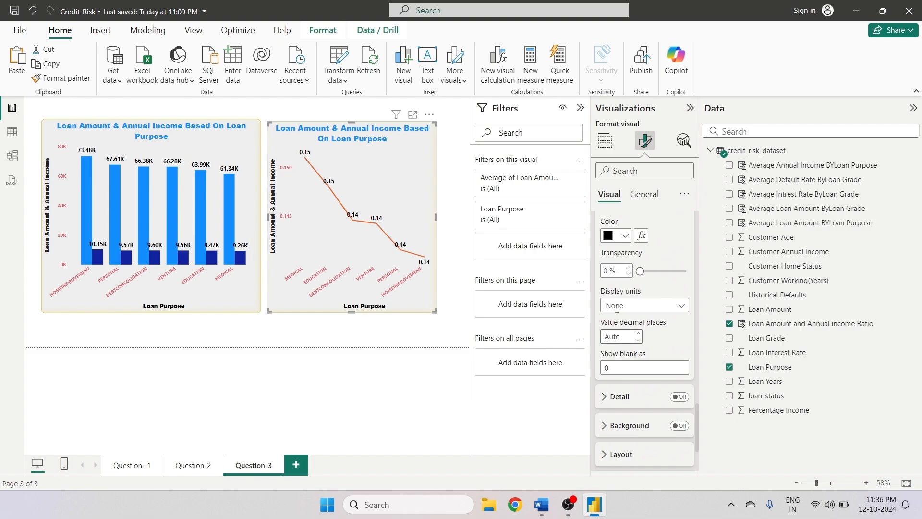
click(624, 236)
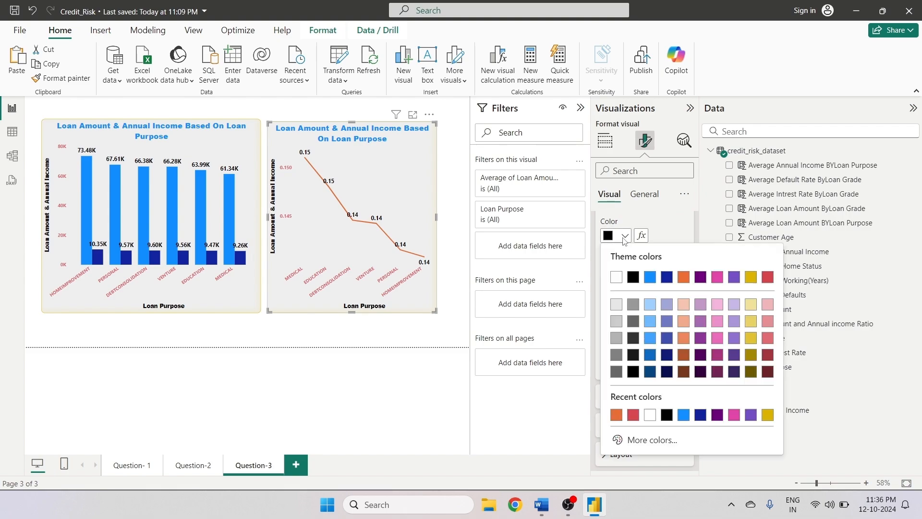
click(615, 277)
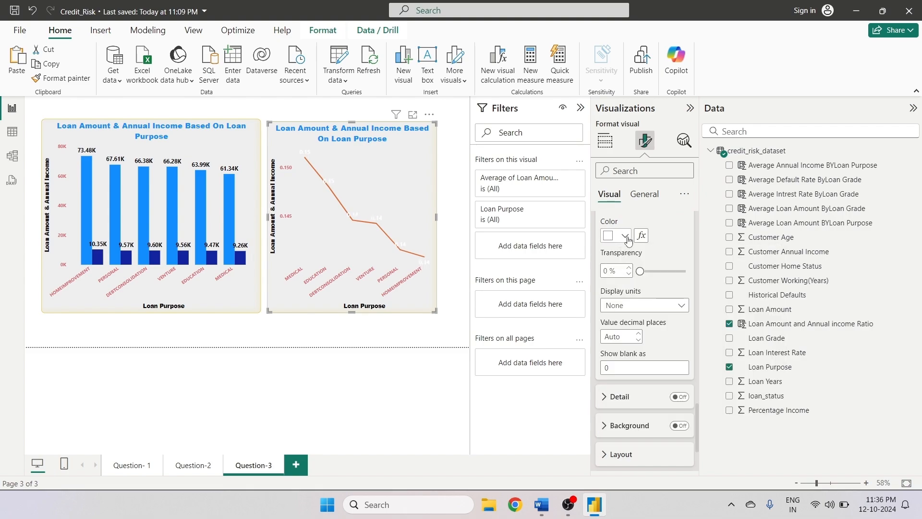
click(625, 236)
click(630, 278)
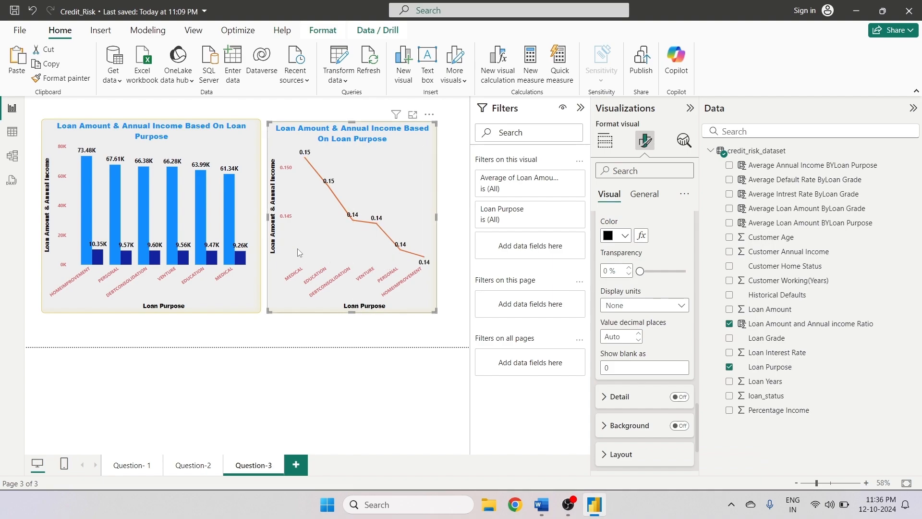
click(445, 287)
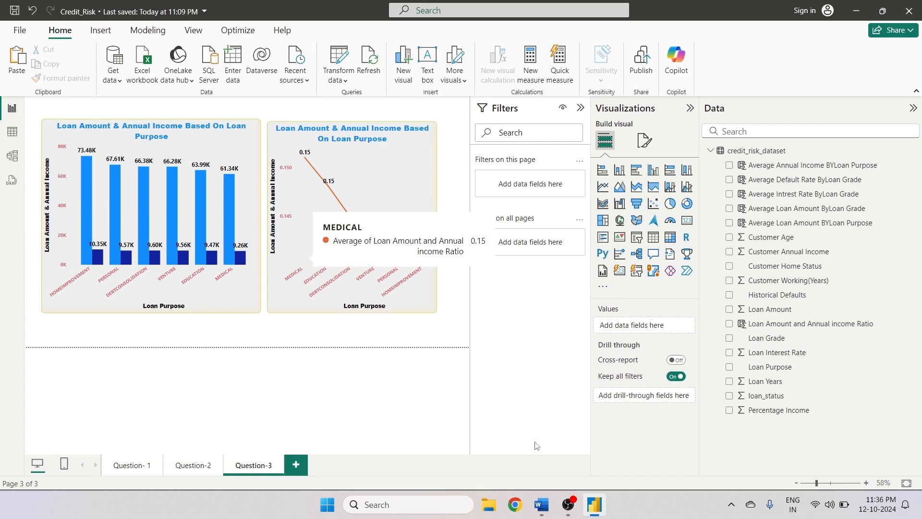
- Switch to the Word document and highlight the whole question 3, Segmentation Analysis Using Loan Intent, in yellow
click(541, 504)
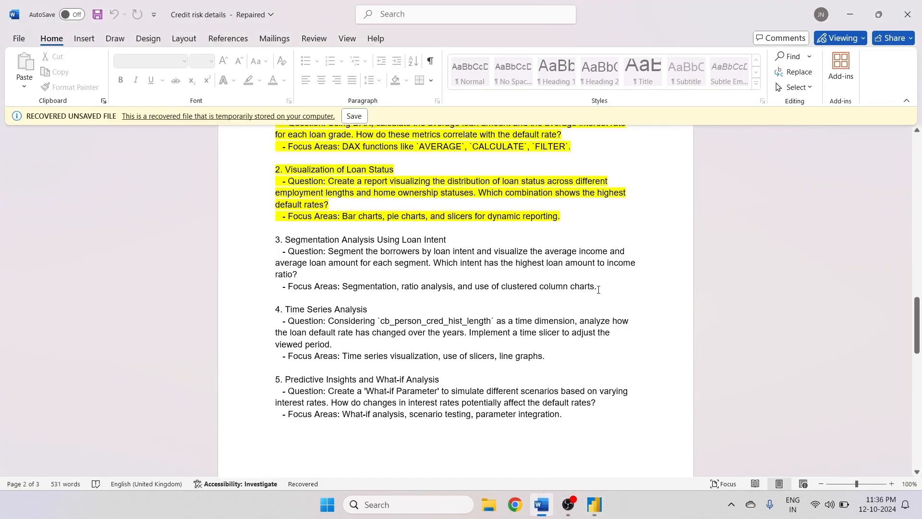
drag(600, 287, 276, 240)
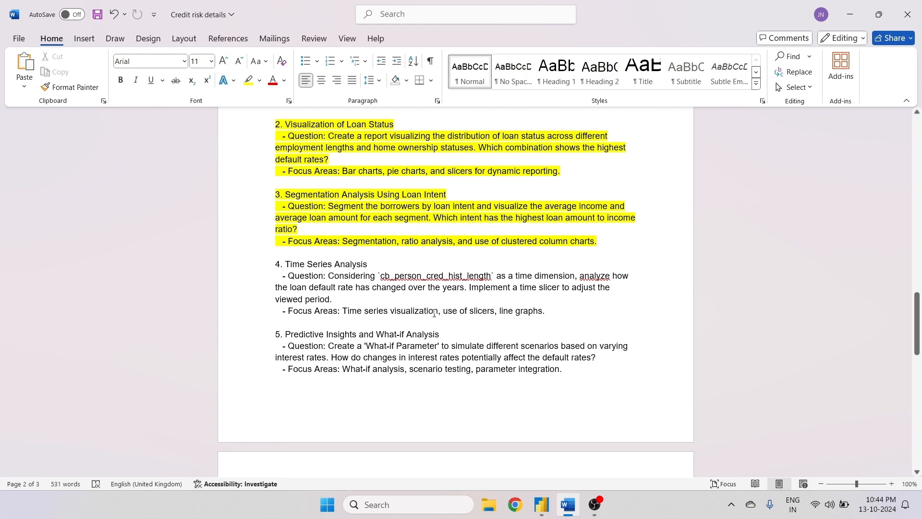
- Switch to Power BI and start a new calculated column in credit_risk_dataset, consulting question 4, Time Series Analysis, in the Word document
click(532, 499)
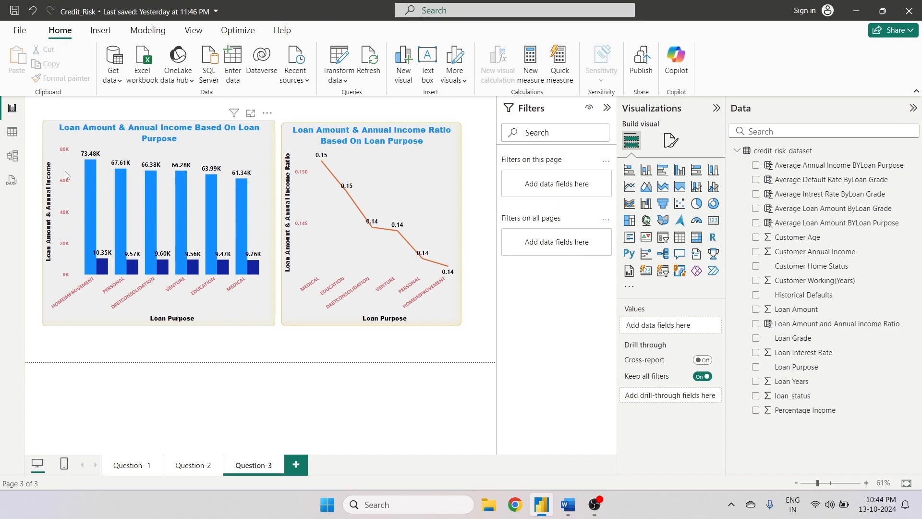
click(5, 138)
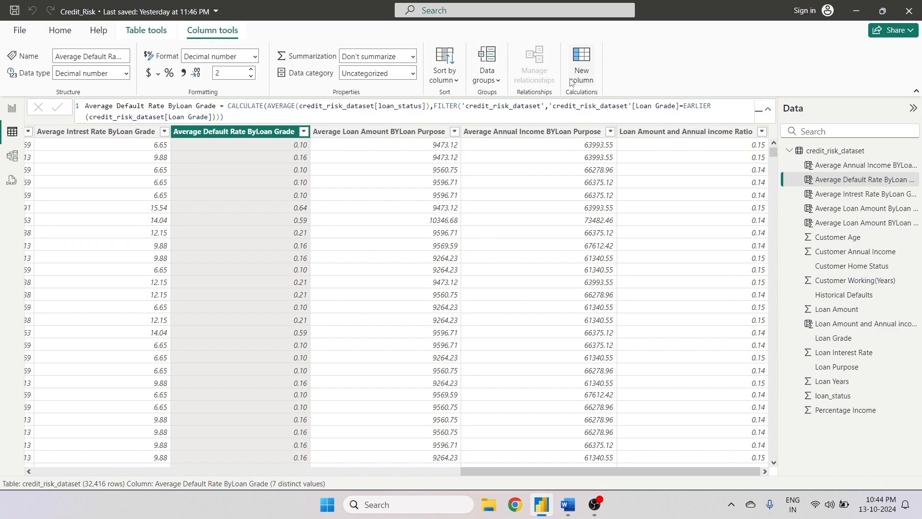
click(575, 63)
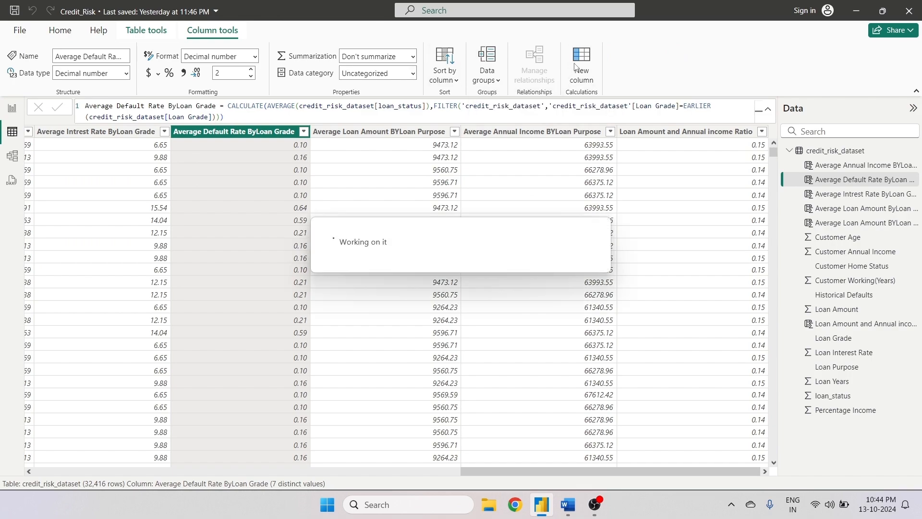
click(568, 504)
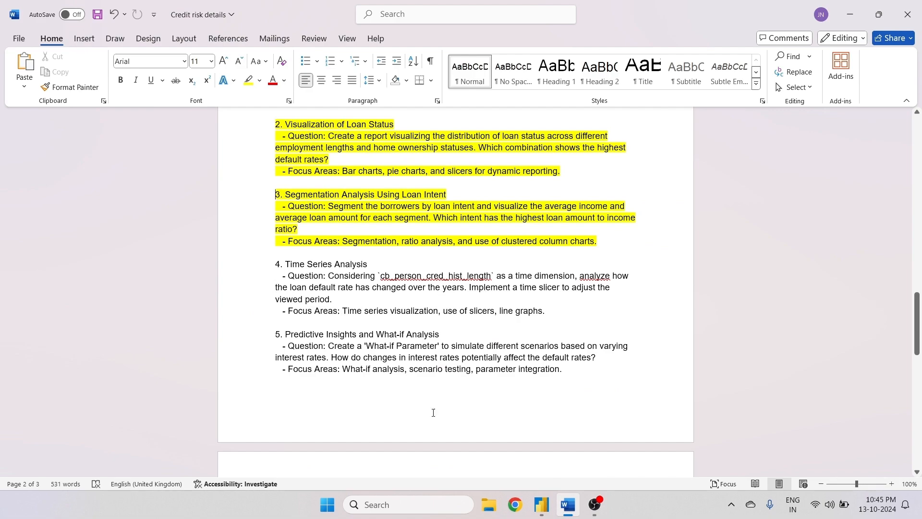
- Switch to Power BI and name the new calculated column Loan Default Rate in its formula
click(528, 466)
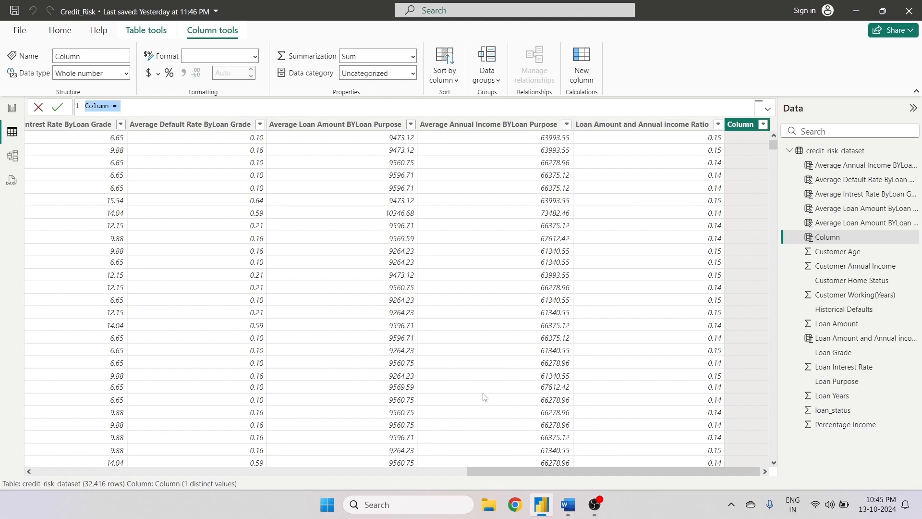
text(Loan Defa)
key(BackSpace)
text(ault Rate)
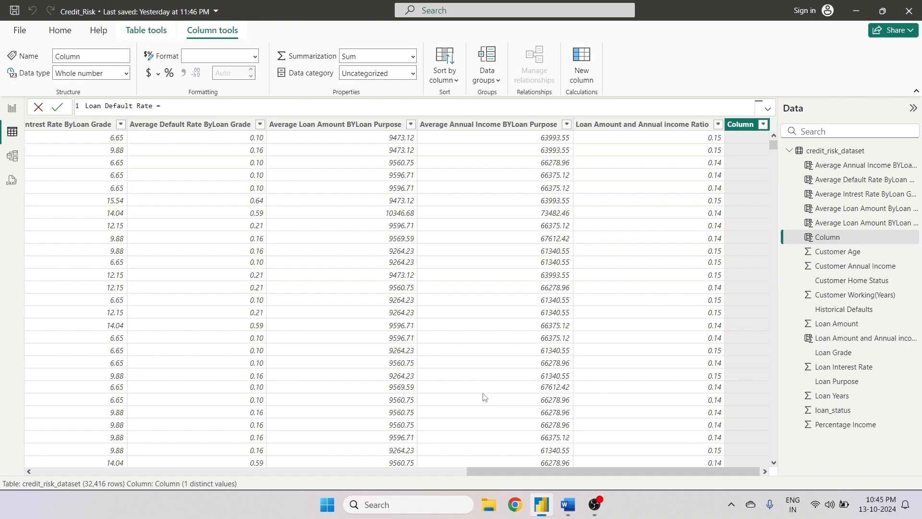
- Begin the Loan Default Rate formula with CALCULATE(COUNTROWS('credit_risk_dataset') as the counted expression
text(= cal)
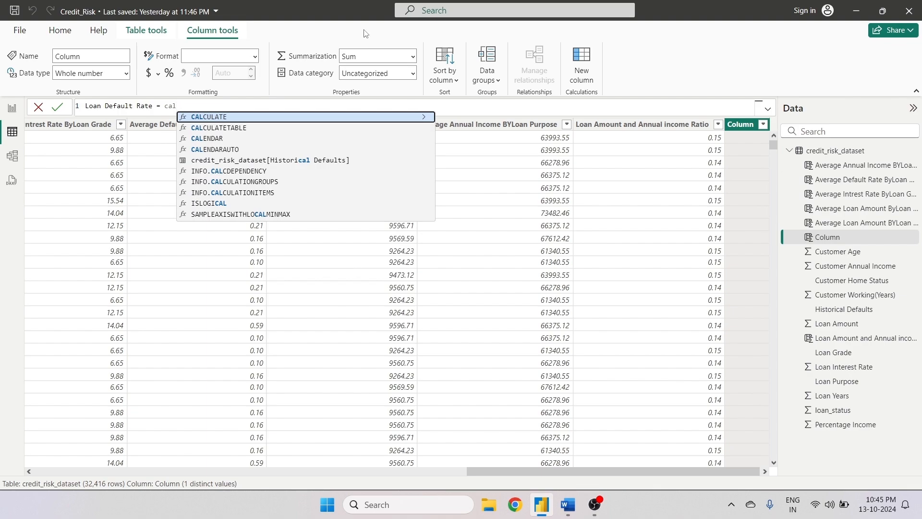
click(368, 119)
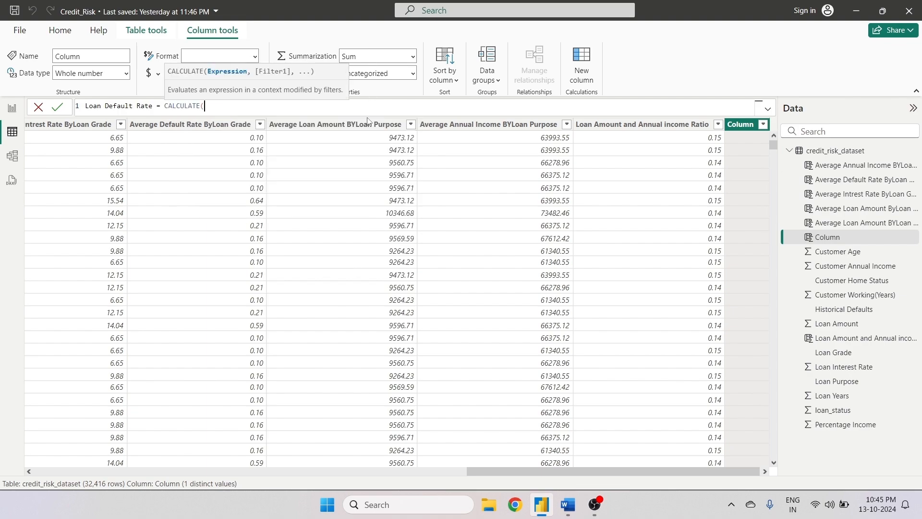
text(count)
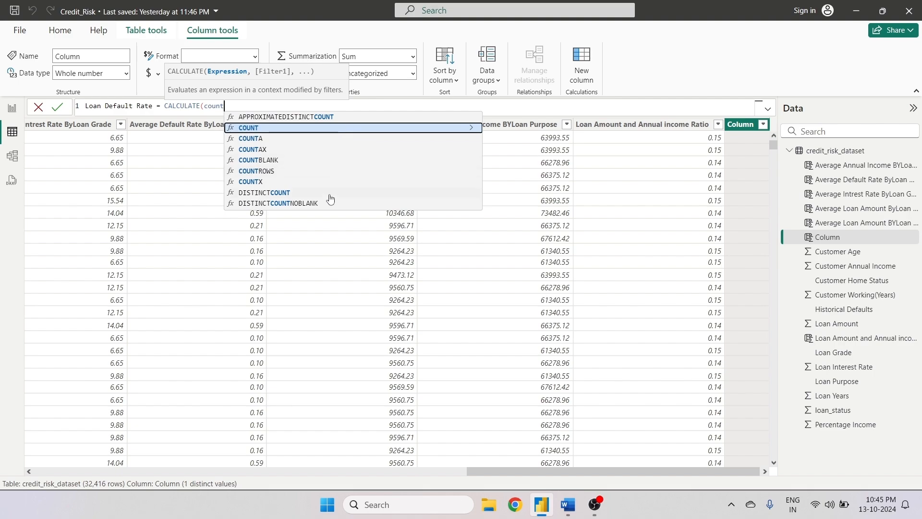
click(312, 172)
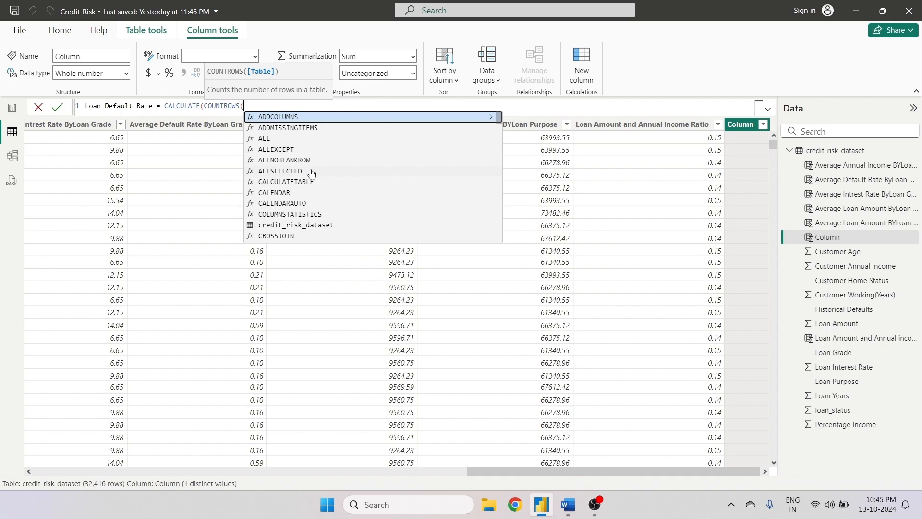
text(')
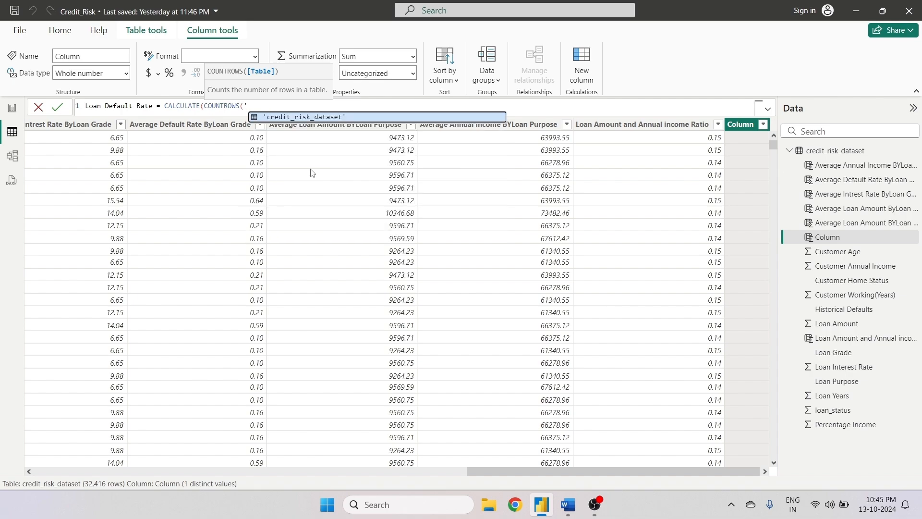
click(318, 117)
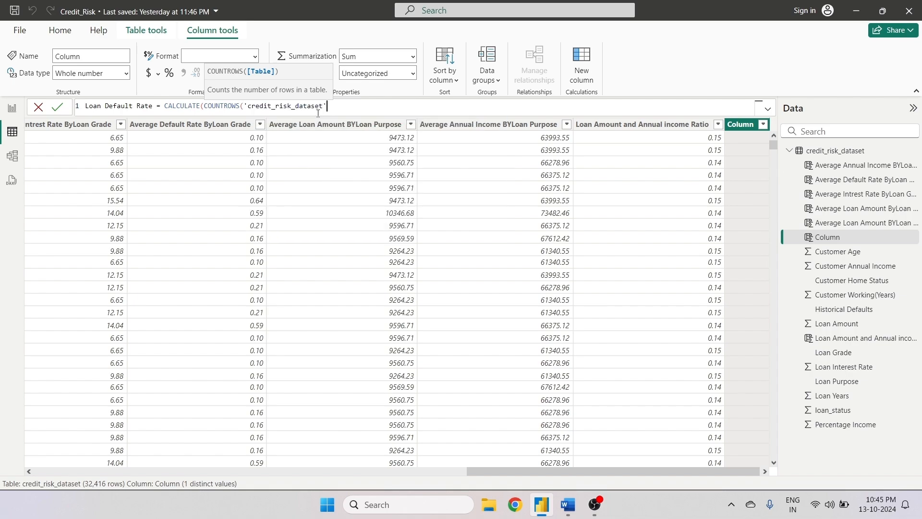
text())
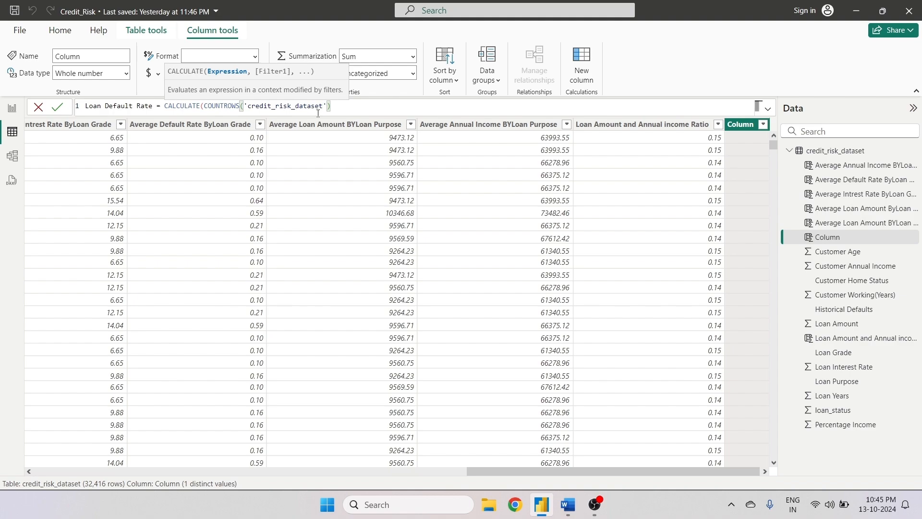
- Add the filter 'credit_risk_dataset'[loan_status]=1 to the CALCULATE expression and close its parenthesis
text(,)
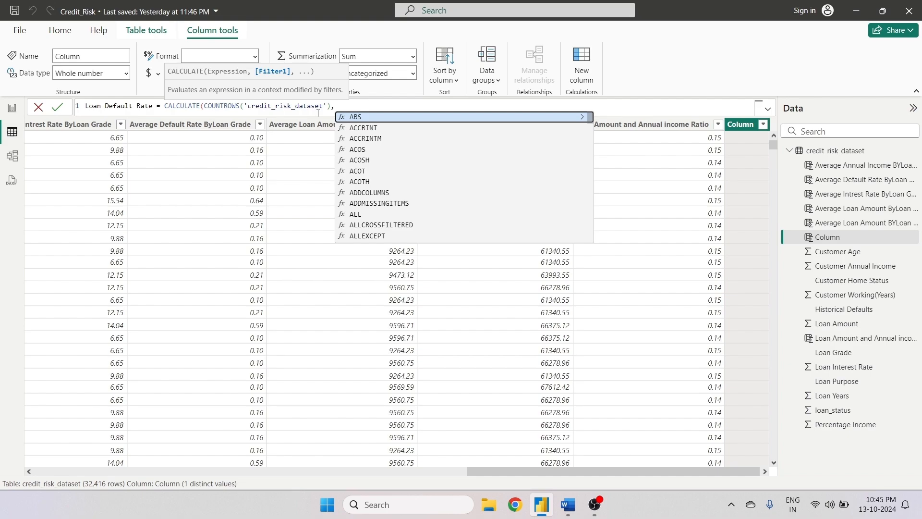
text(')
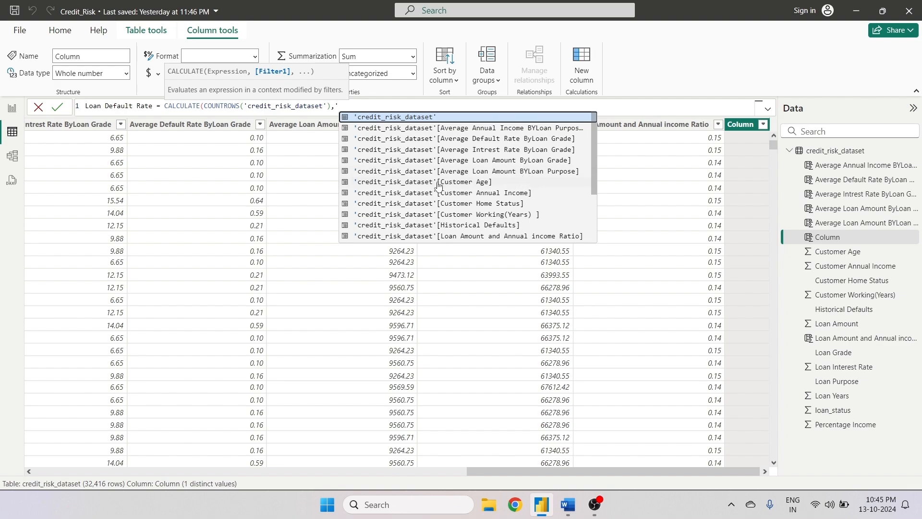
scroll(468, 182, down, 2)
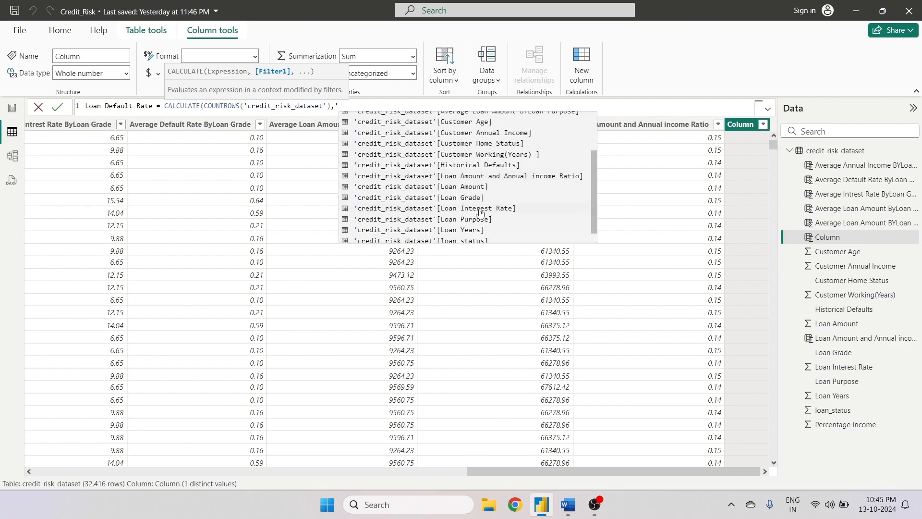
scroll(479, 214, up, 1)
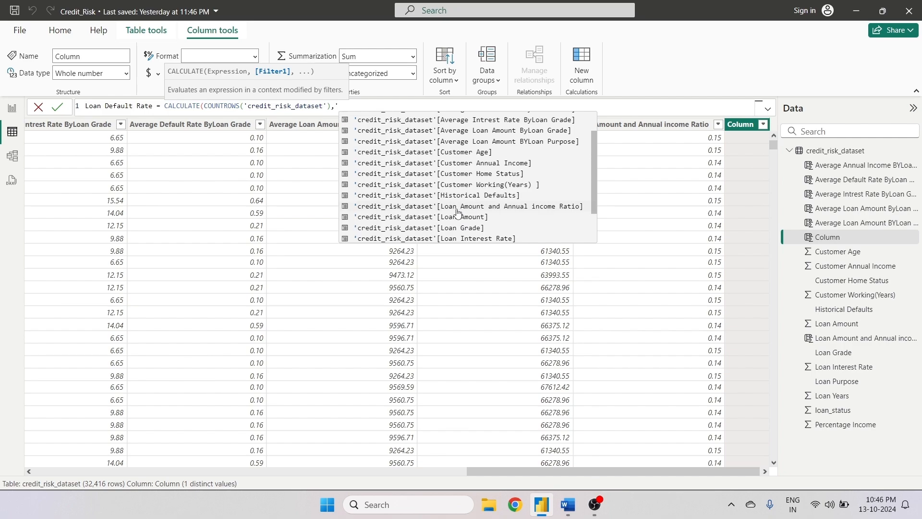
scroll(457, 212, down, 1)
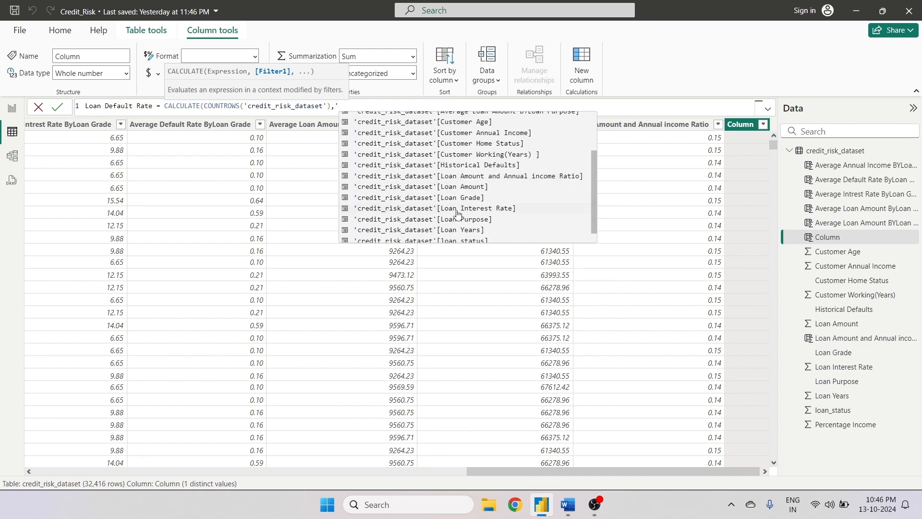
scroll(491, 234, down, 1)
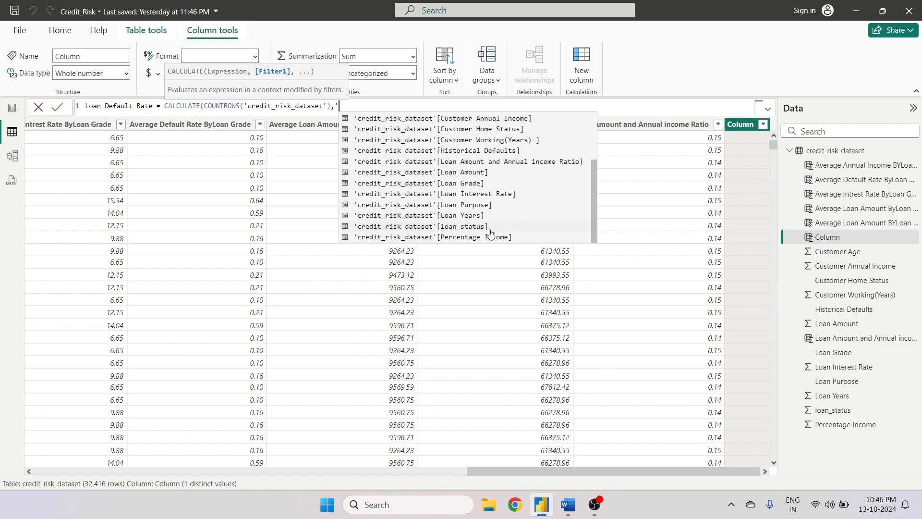
click(455, 227)
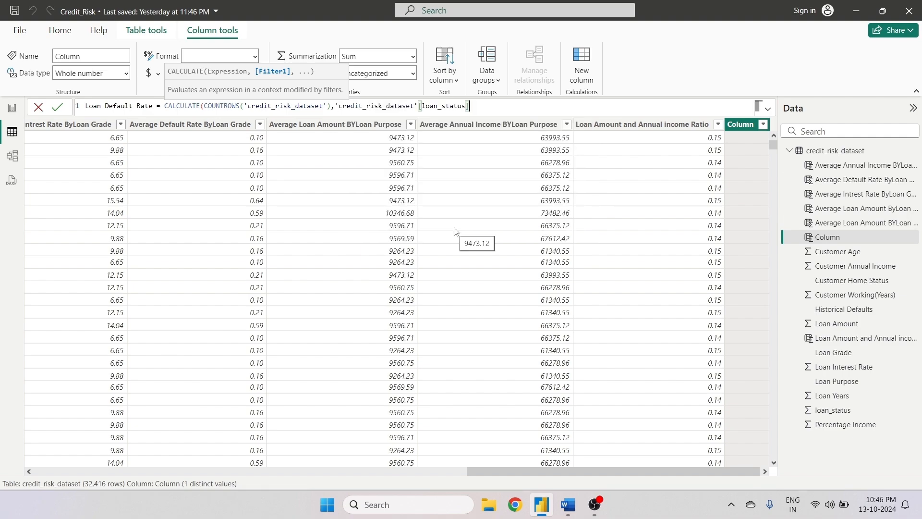
text(=1)
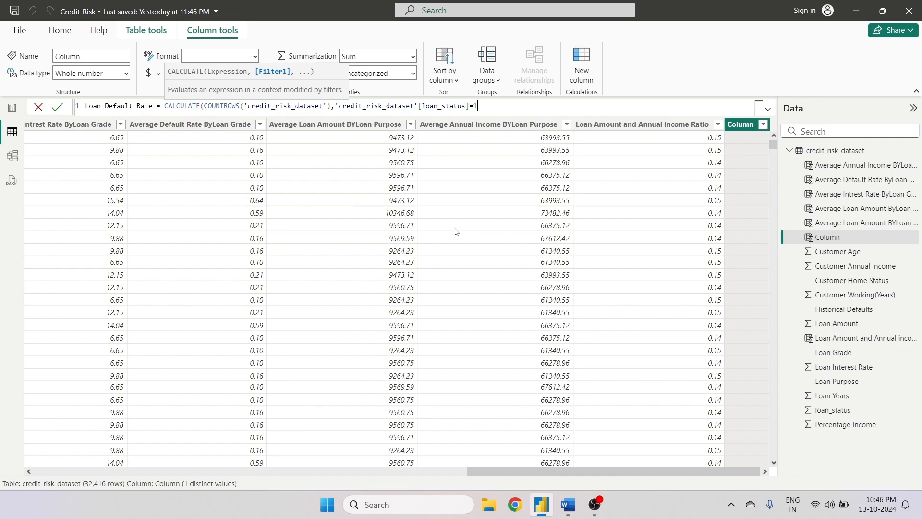
text())
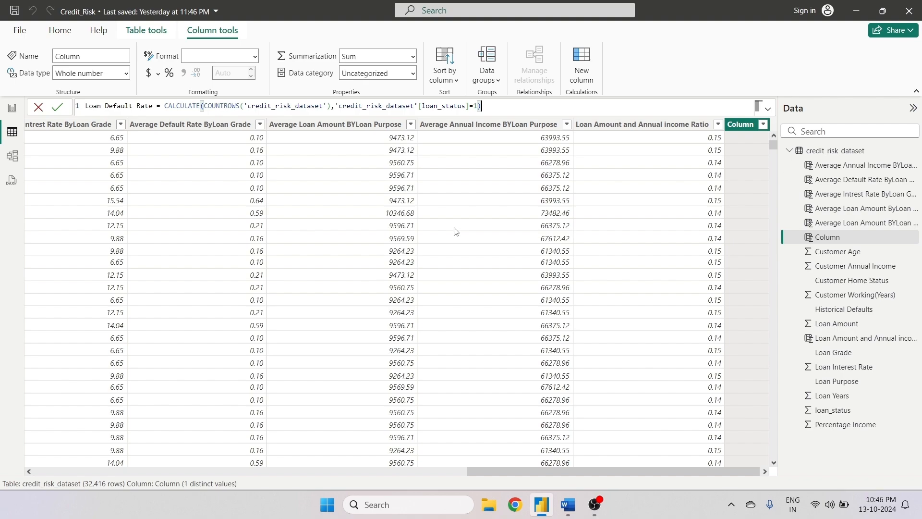
- Divide the expression by COUNTROWS('credit_risk_dataset') and commit the Loan Default Rate column formula
text(/count)
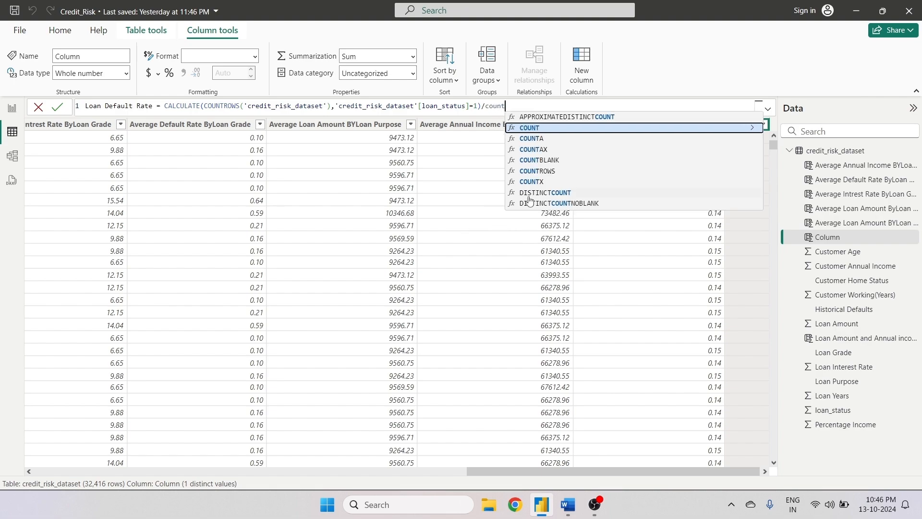
click(541, 171)
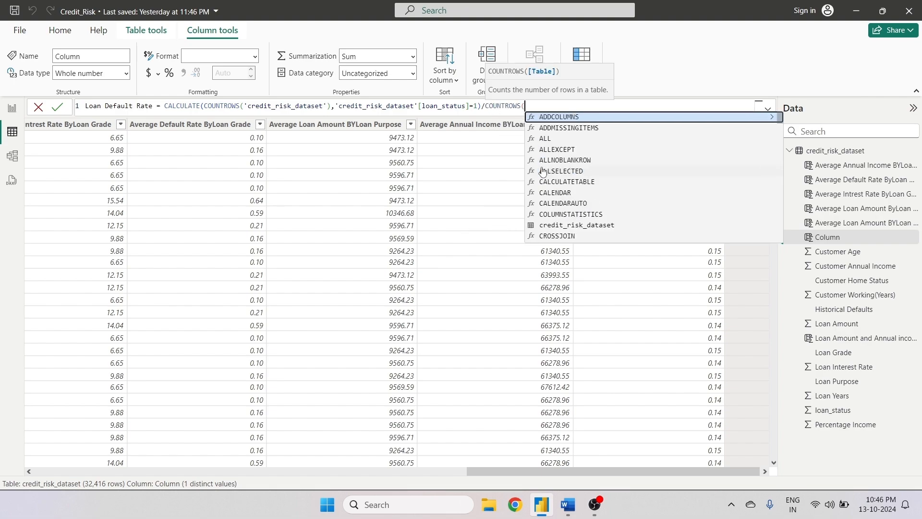
text(')
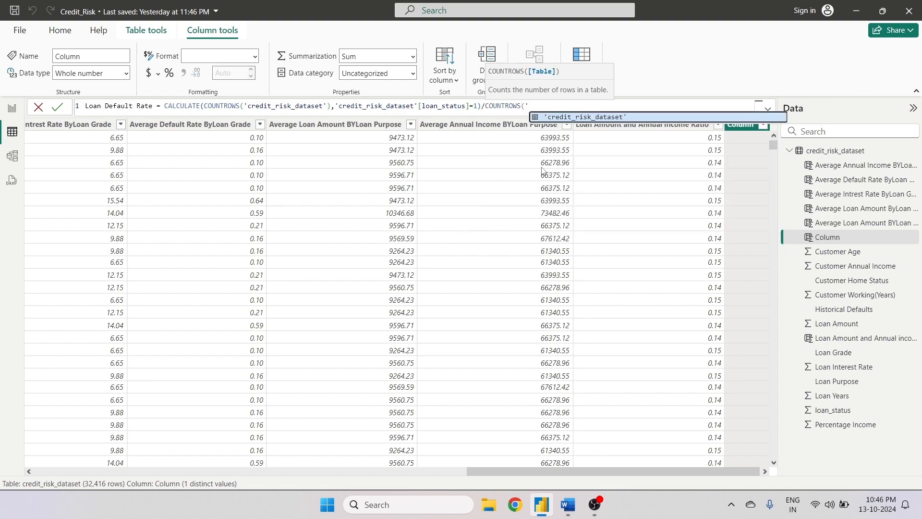
click(564, 118)
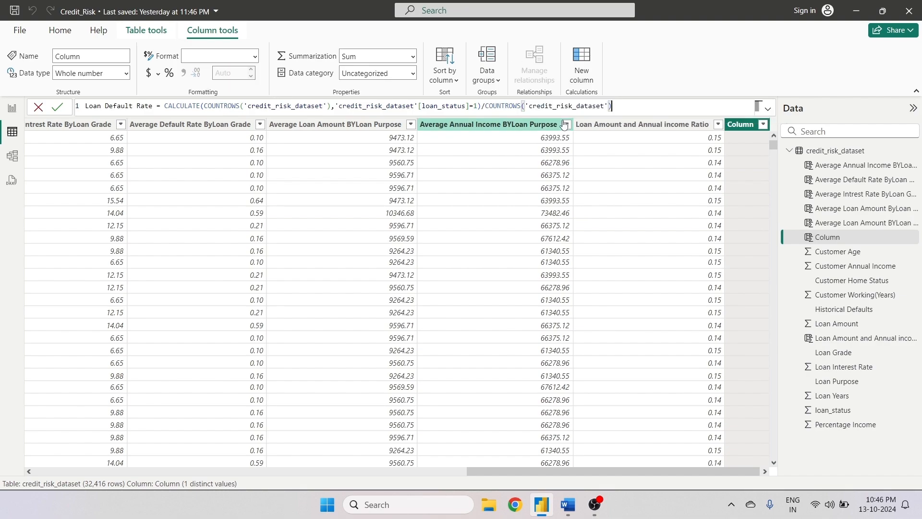
key(Return)
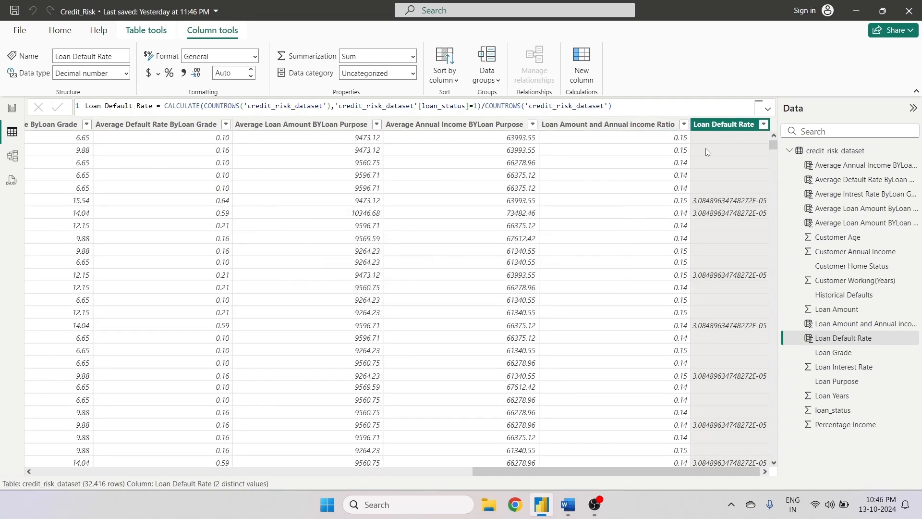
- Add a new report page after Question-3 and name it Question-4
click(12, 113)
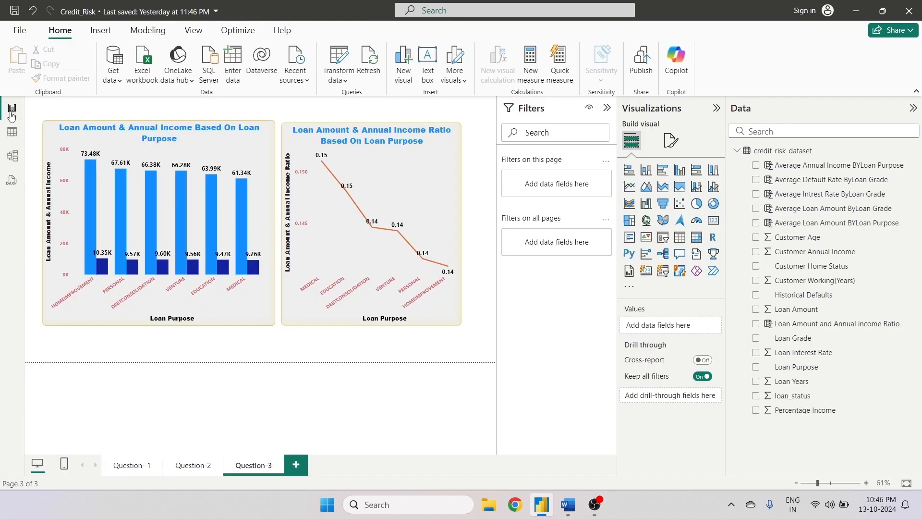
click(298, 467)
double_click(300, 469)
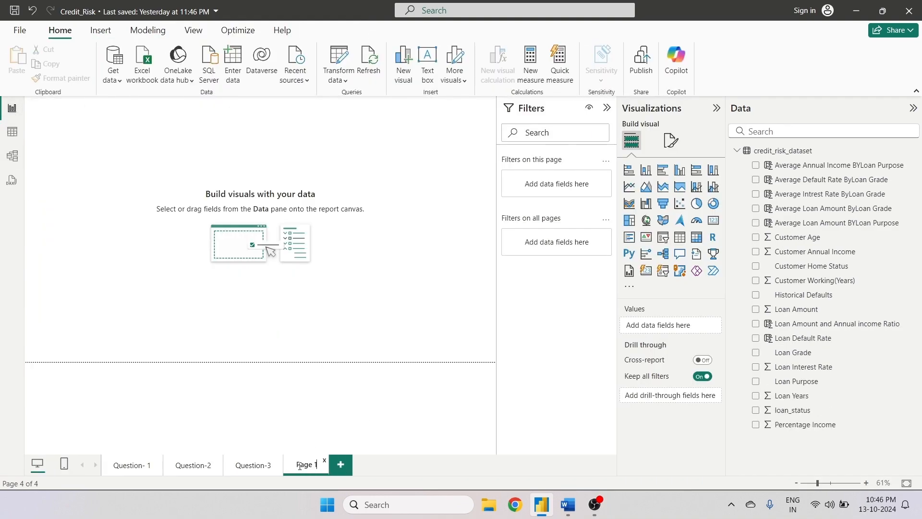
key(ctrl+a)
key(BackSpace)
text(Question)
text(-4)
key(Return)
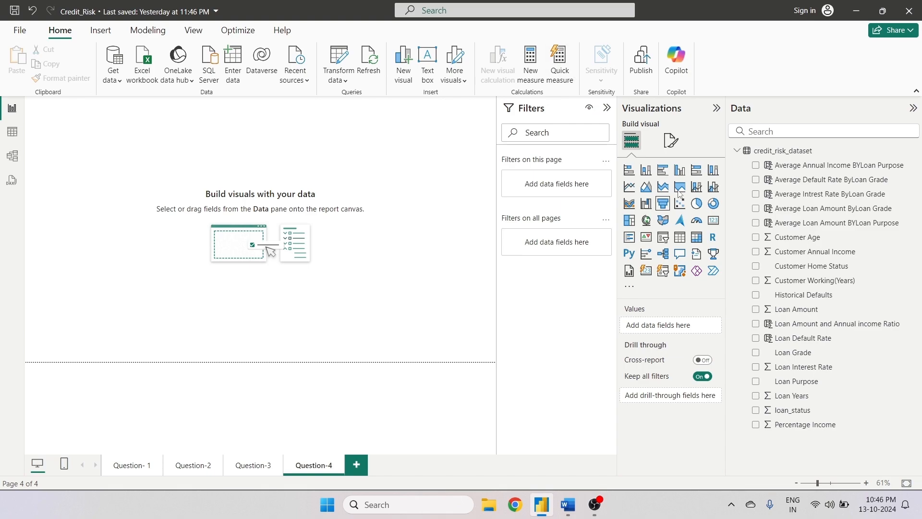
- Insert a line chart with Loan Years on the X-axis and Loan Default Rate on the Y-axis
click(629, 186)
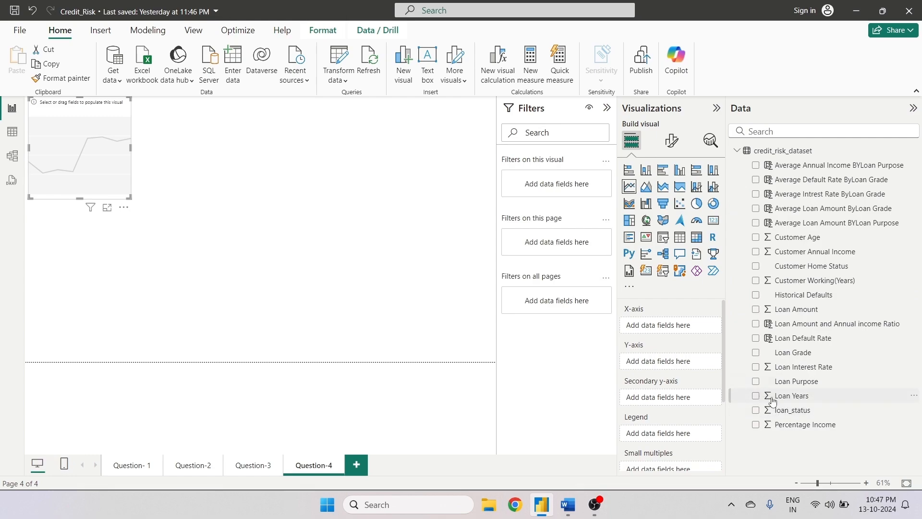
click(756, 396)
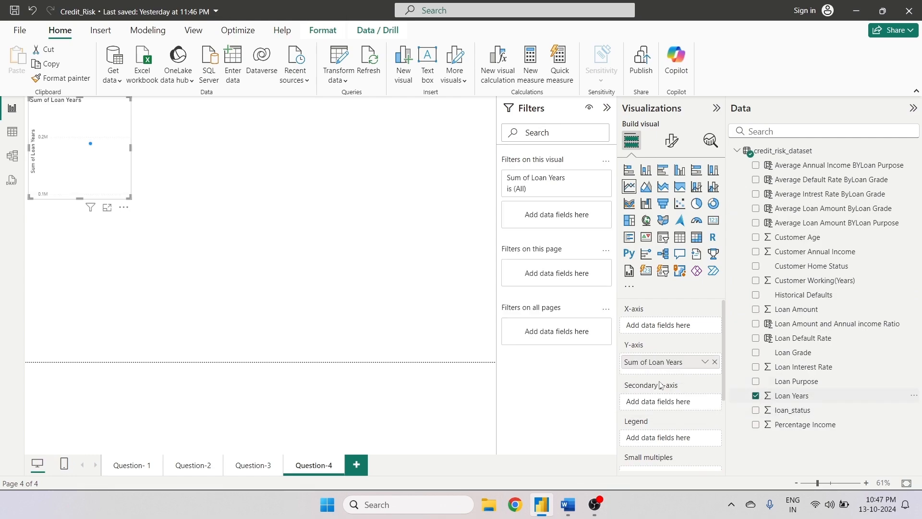
drag(651, 362, 649, 339)
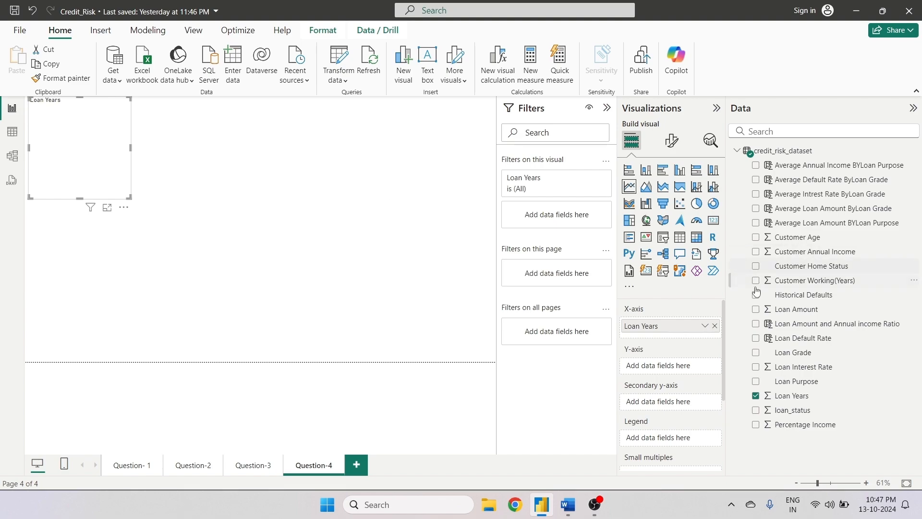
click(757, 338)
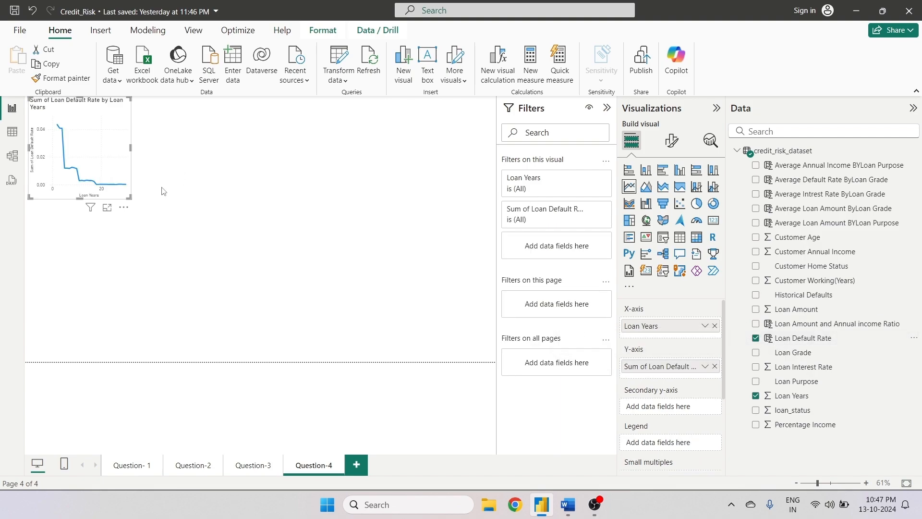
- Enlarge the line chart to fill the page's upper middle area and change the Loan Default Rate aggregation to Count
drag(91, 122, 188, 181)
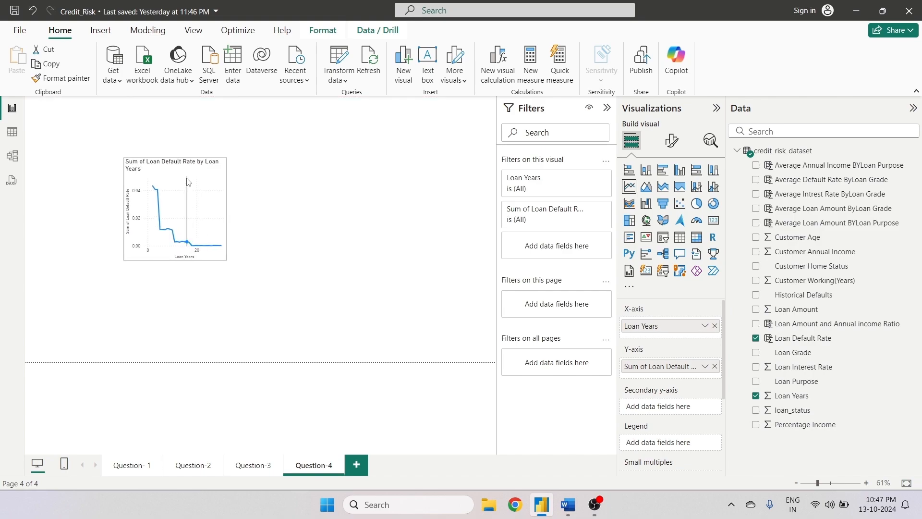
drag(226, 260, 391, 331)
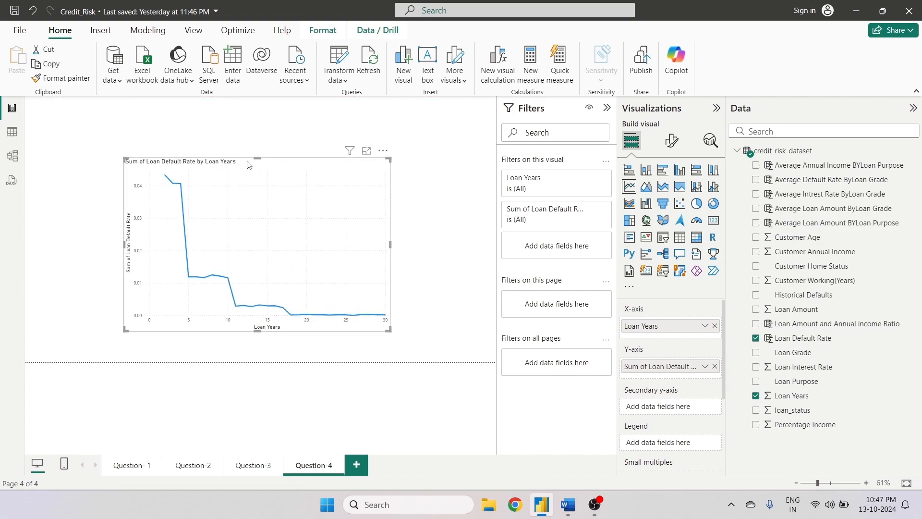
drag(248, 165, 223, 134)
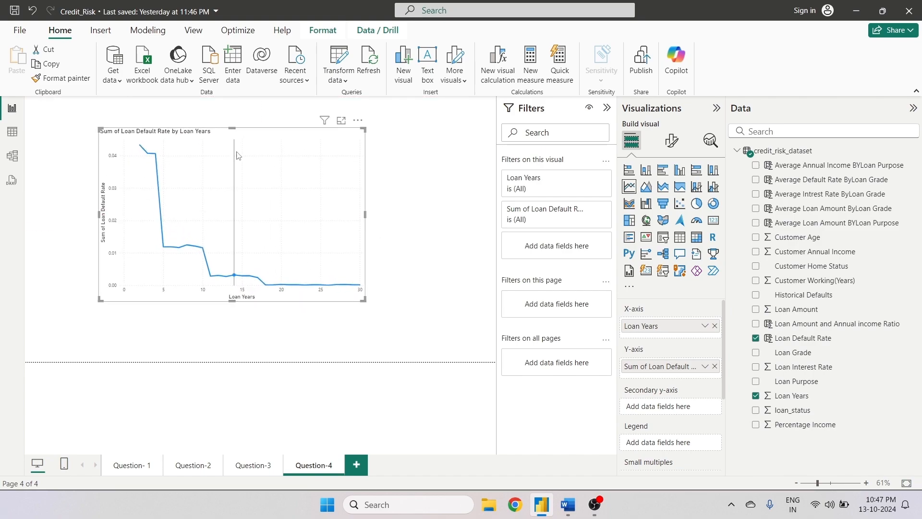
click(705, 368)
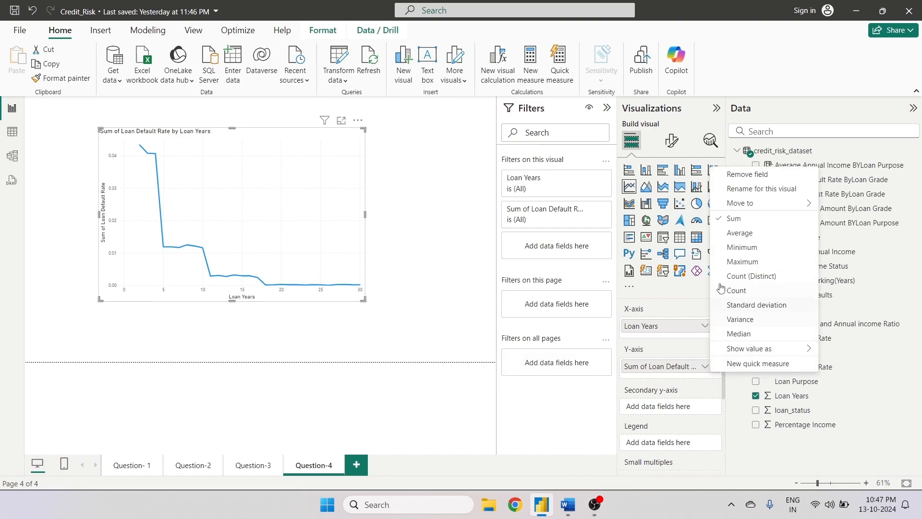
click(746, 290)
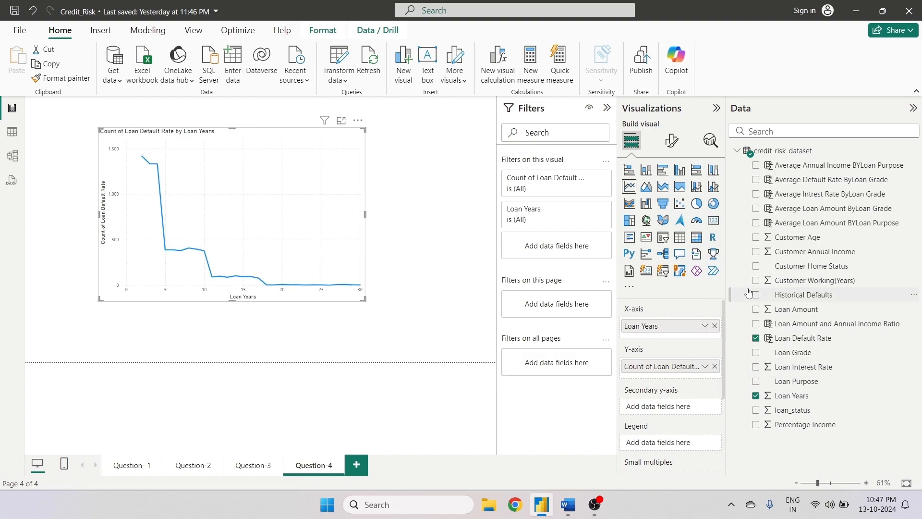
- Turn on data labels for the line chart of Loan Default Rate by Loan Years
click(671, 141)
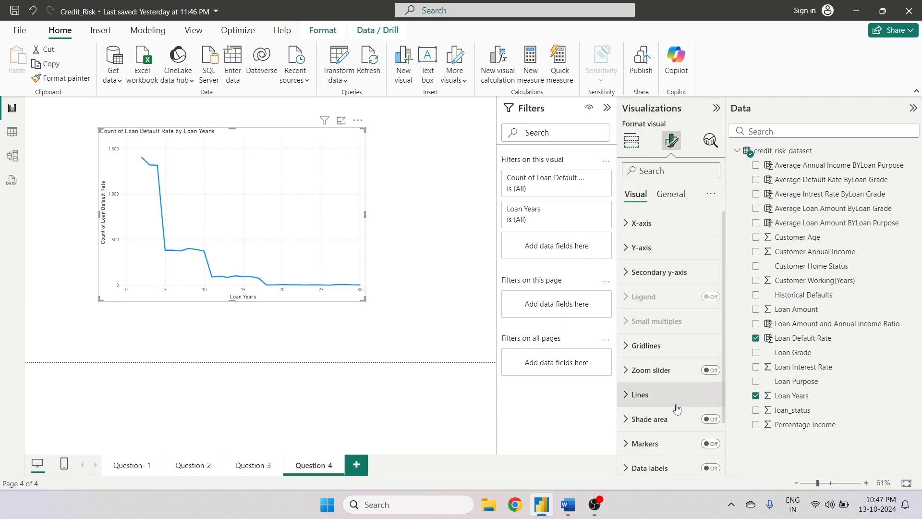
scroll(673, 433, down, 1)
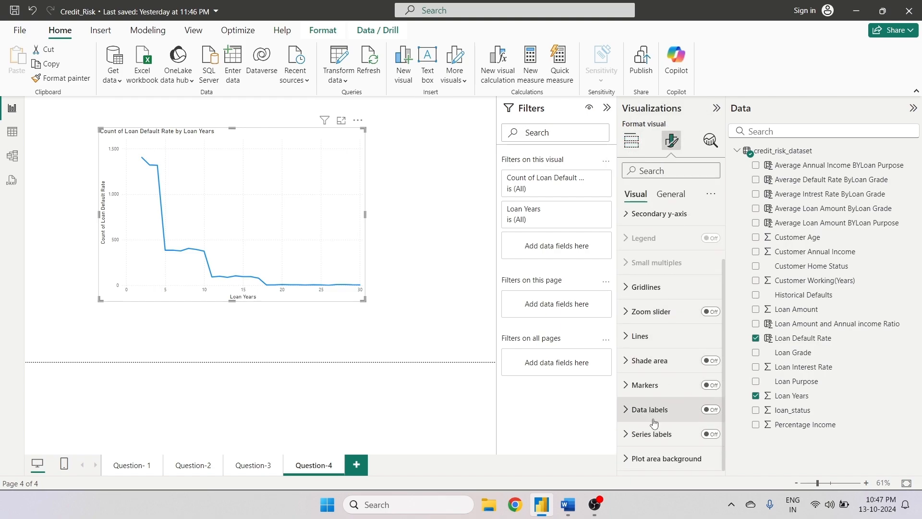
click(710, 409)
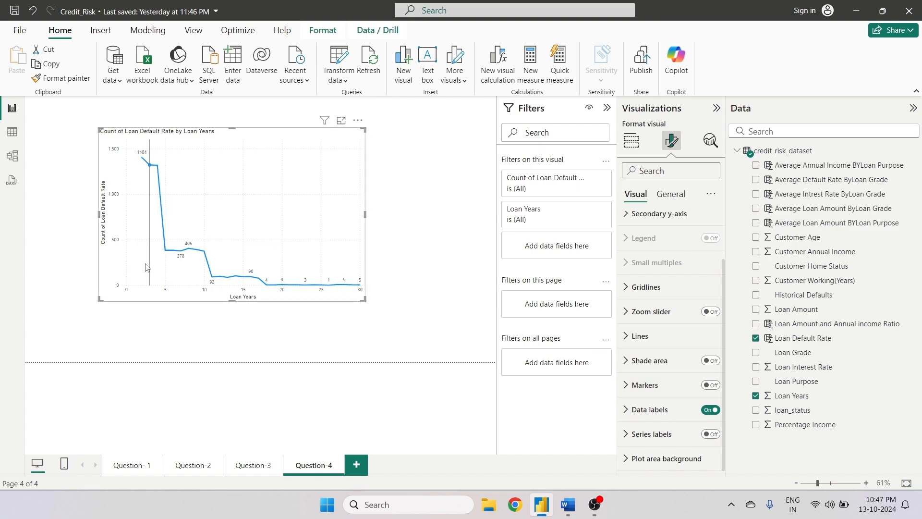
mouse_move(139, 276)
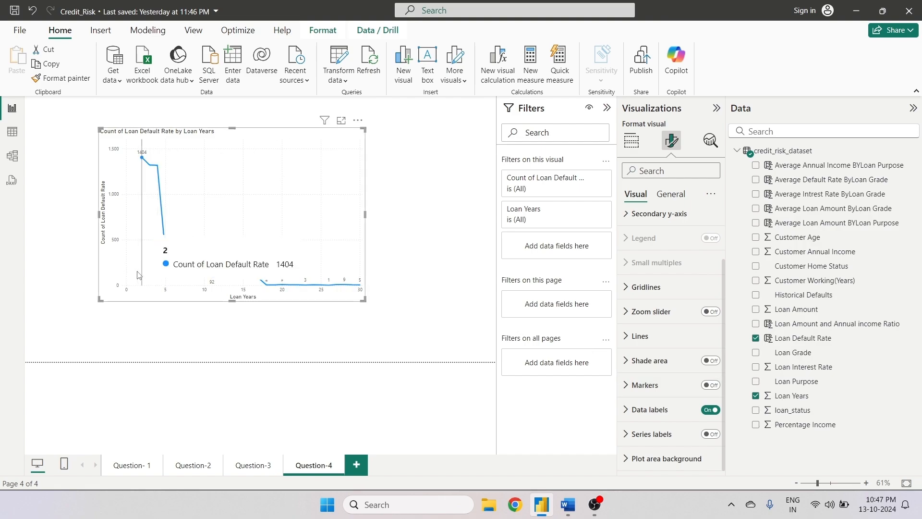
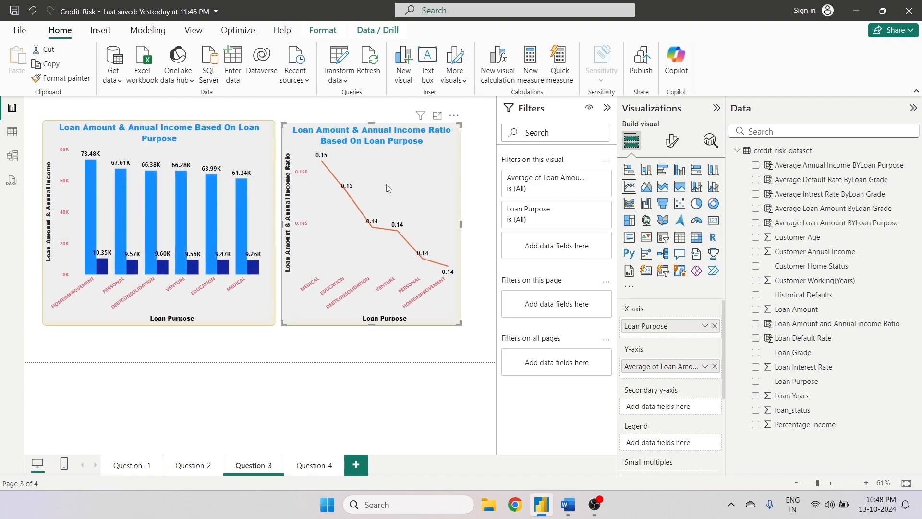
- Copy the formatting of the Question-3 line chart onto the Question-4 line chart with Format Painter
click(61, 78)
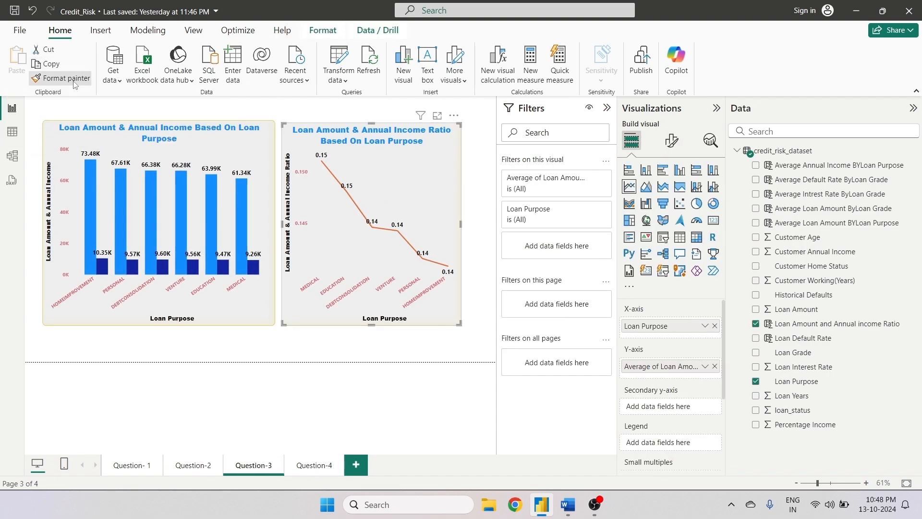
click(318, 467)
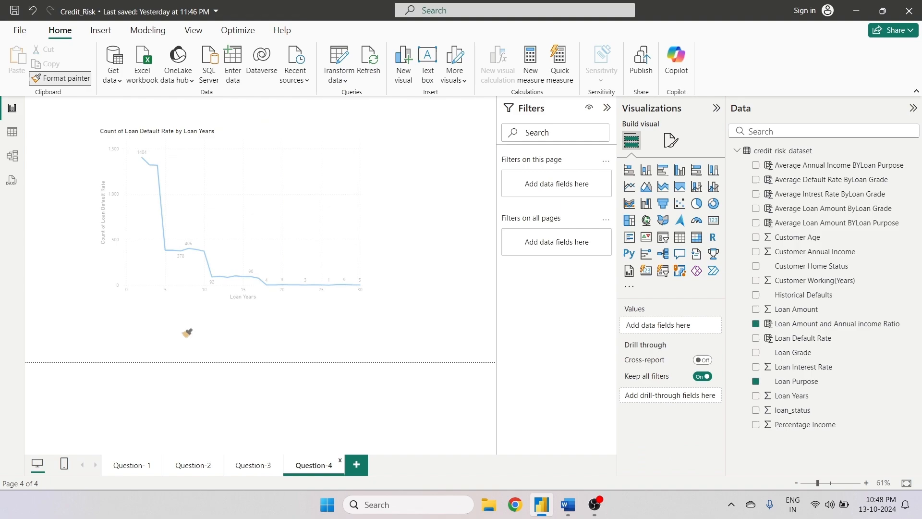
click(234, 243)
click(234, 242)
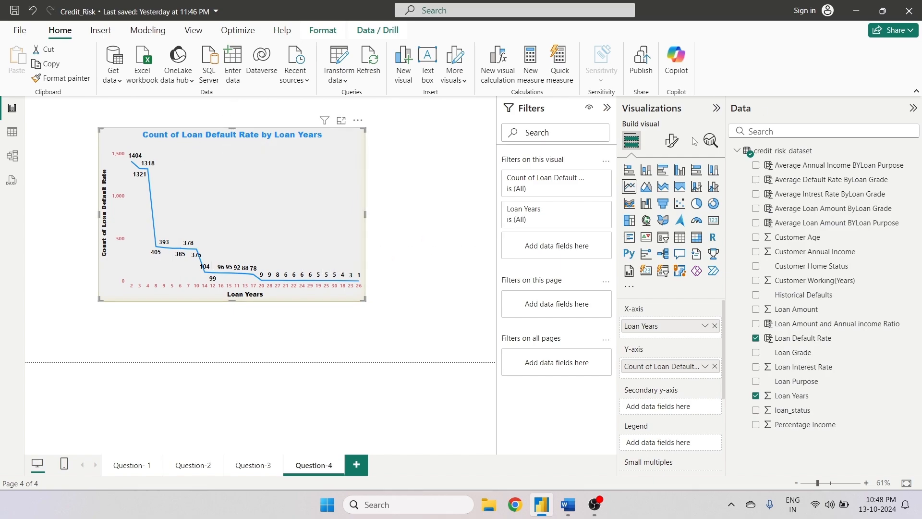
- Set the line chart's Y-axis title text to "Loan Default Rate"
click(672, 140)
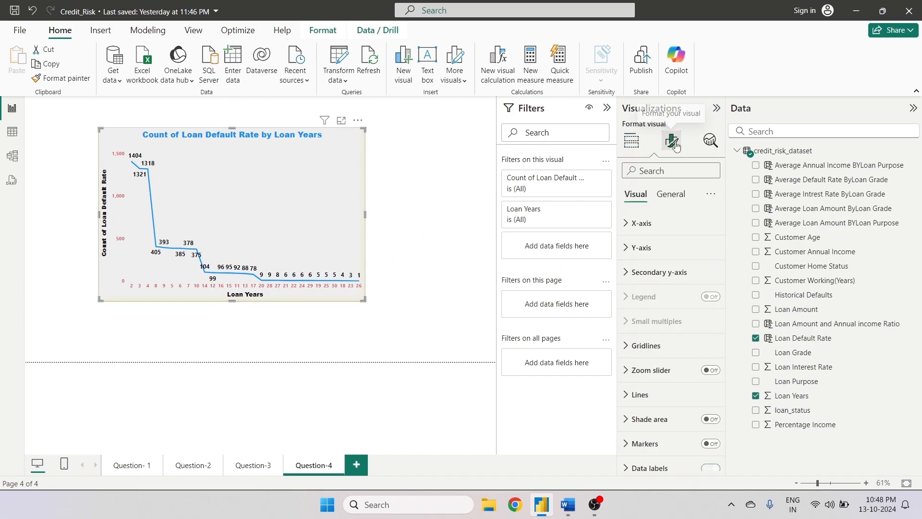
click(640, 248)
scroll(685, 326, down, 2)
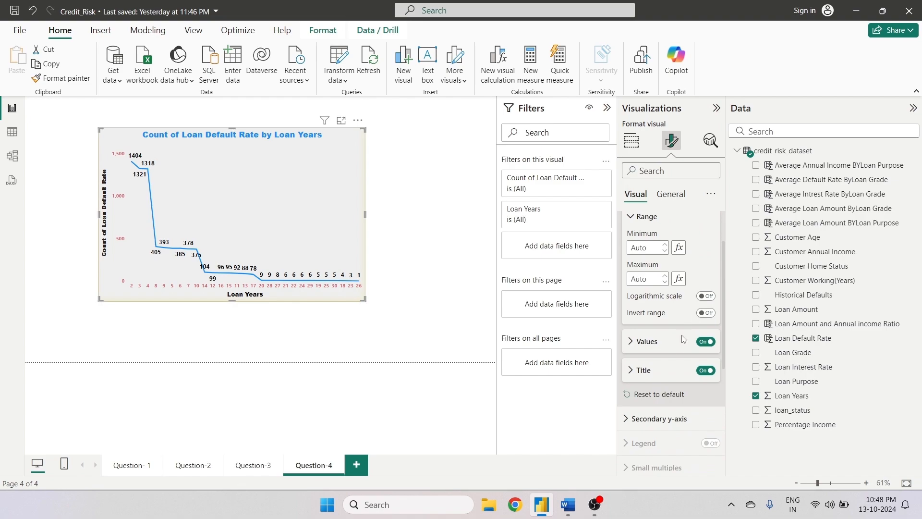
click(630, 371)
scroll(704, 304, down, 4)
click(684, 281)
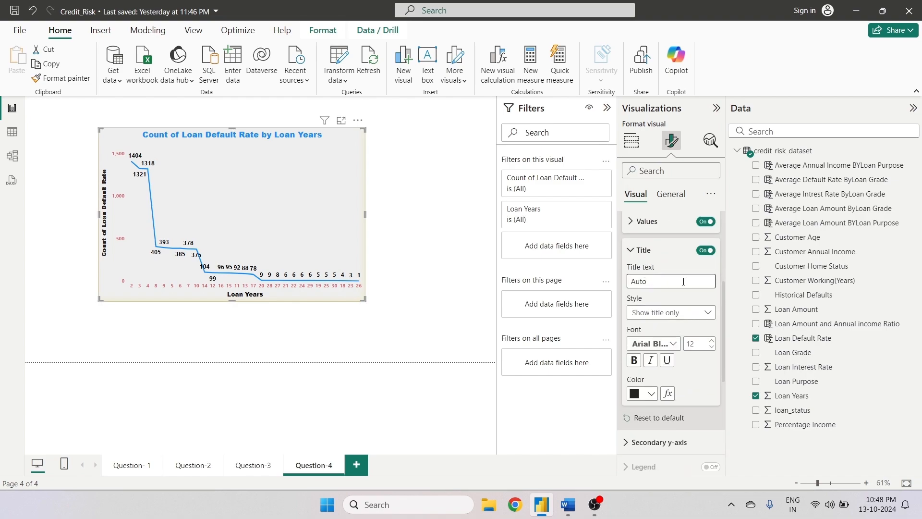
text(Loan De)
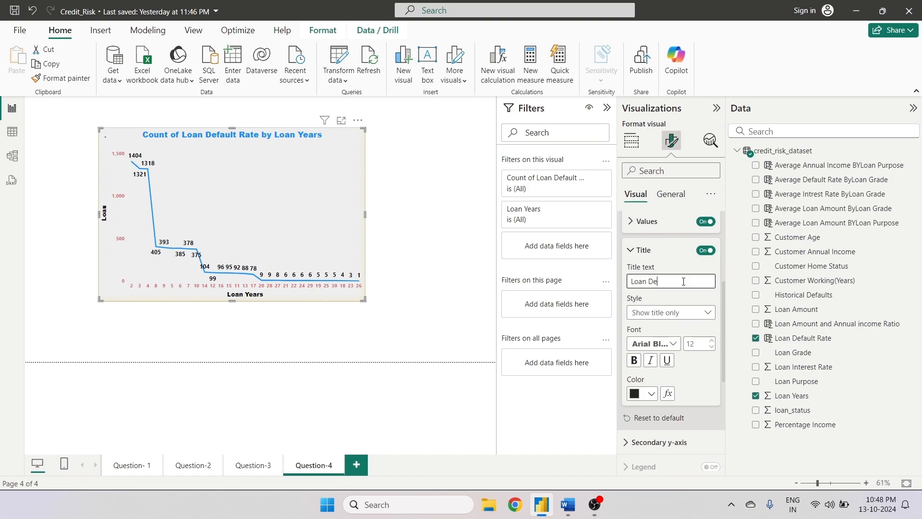
text(fault Rate)
click(662, 235)
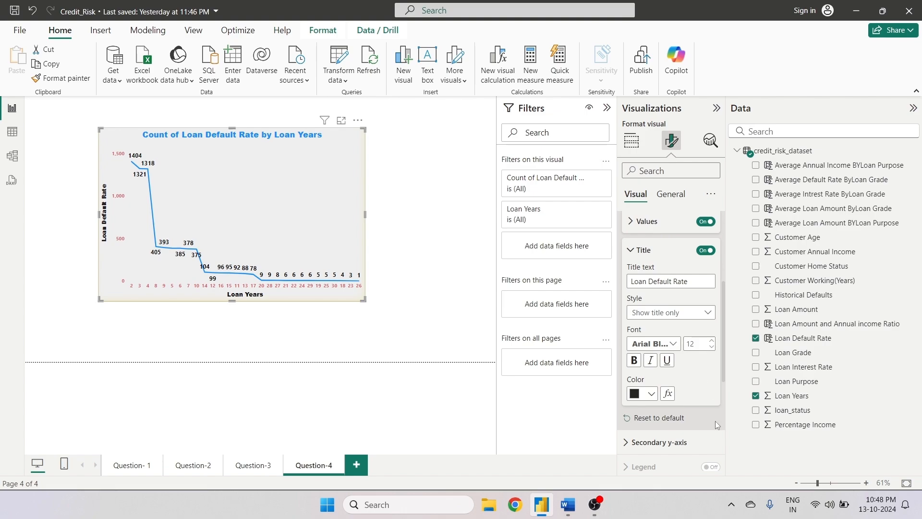
- Change the line chart's title text to "Loan Default Rate Based On Loan Years"
scroll(685, 285, down, 1)
scroll(685, 286, down, 2)
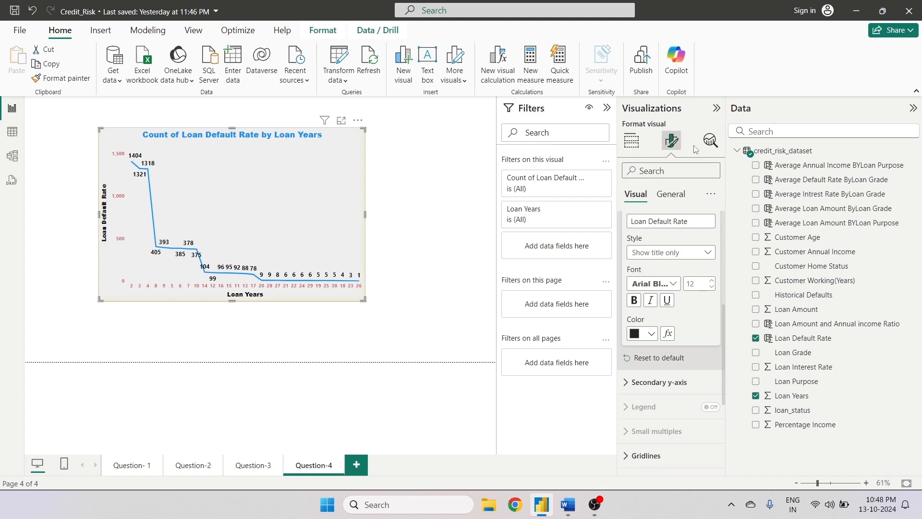
click(671, 194)
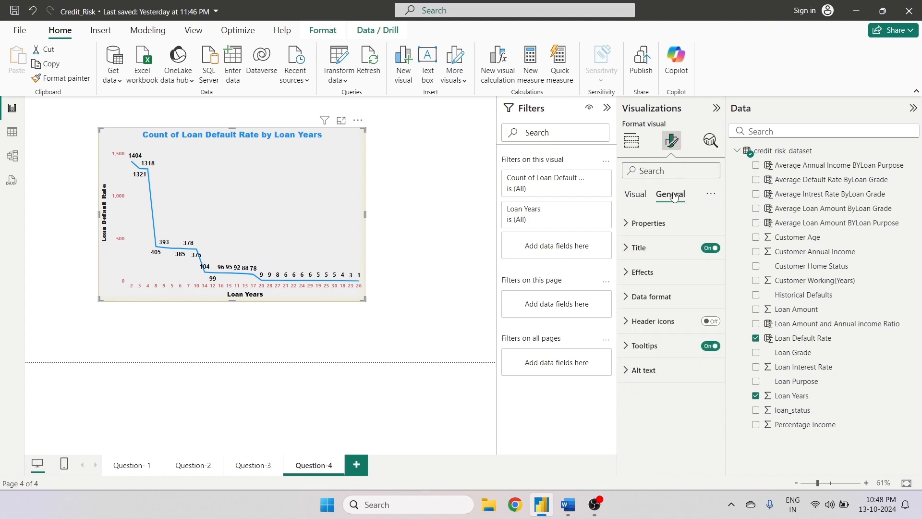
click(630, 248)
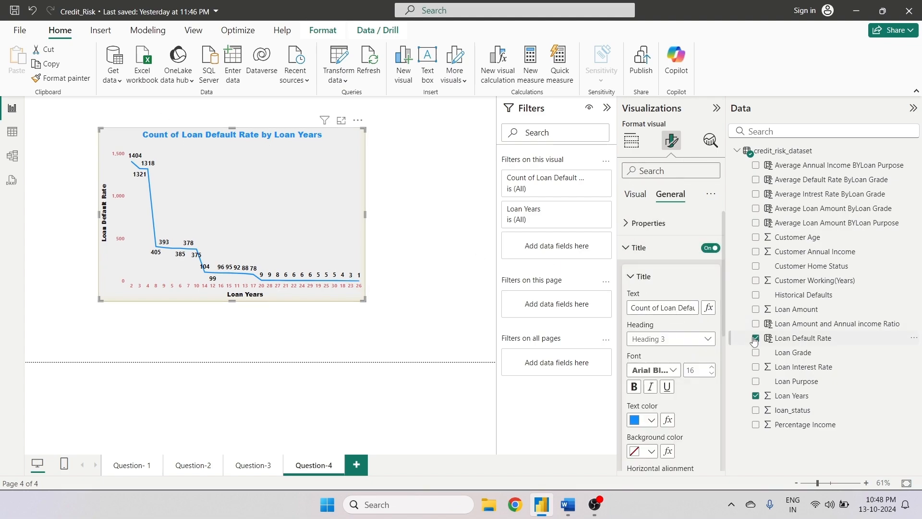
click(672, 308)
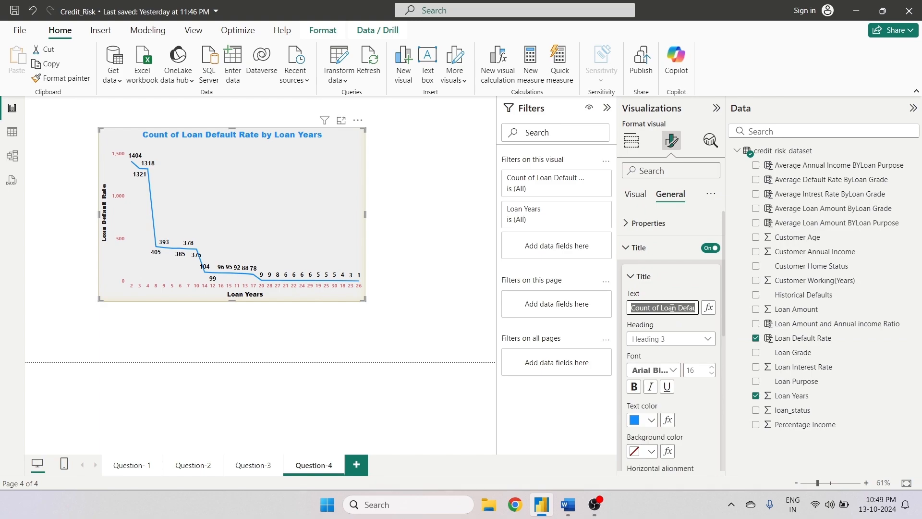
key(BackSpace)
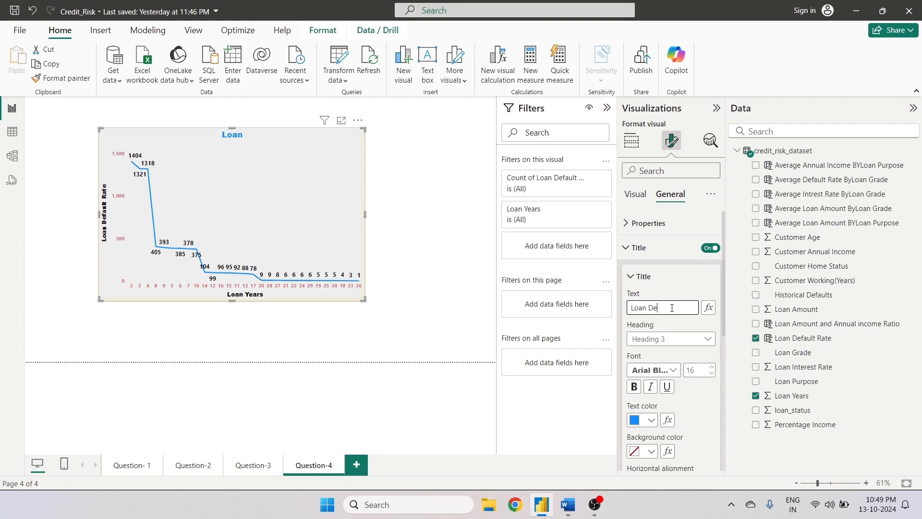
text(a)
text(ult r)
text(ate Ba)
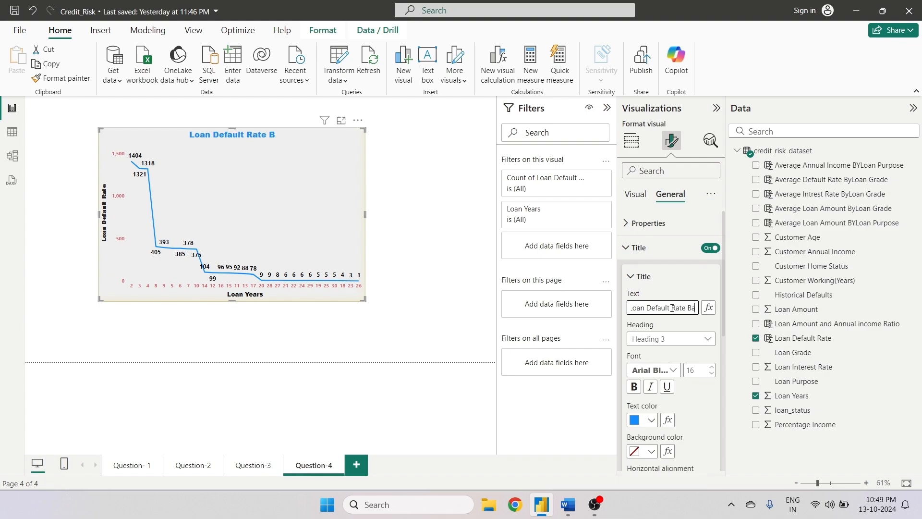
text(sef)
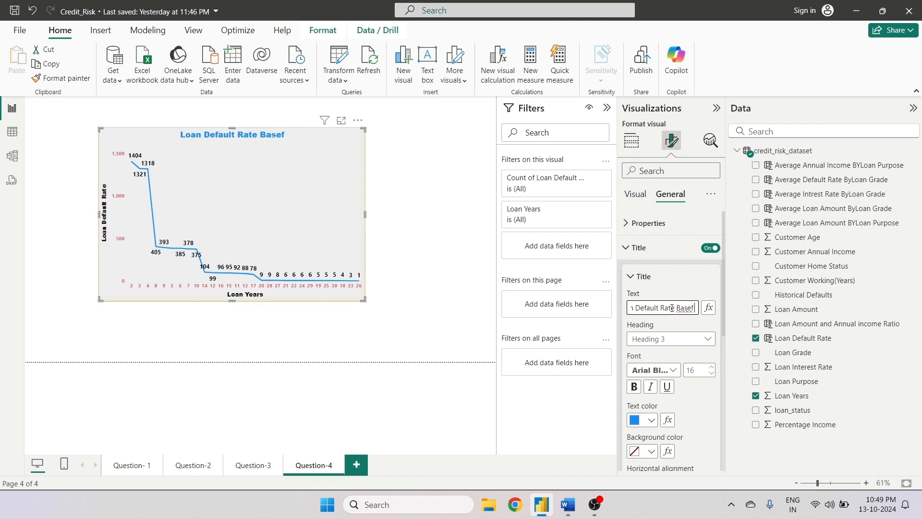
key(BackSpace)
key(BackSpace)
text(d O)
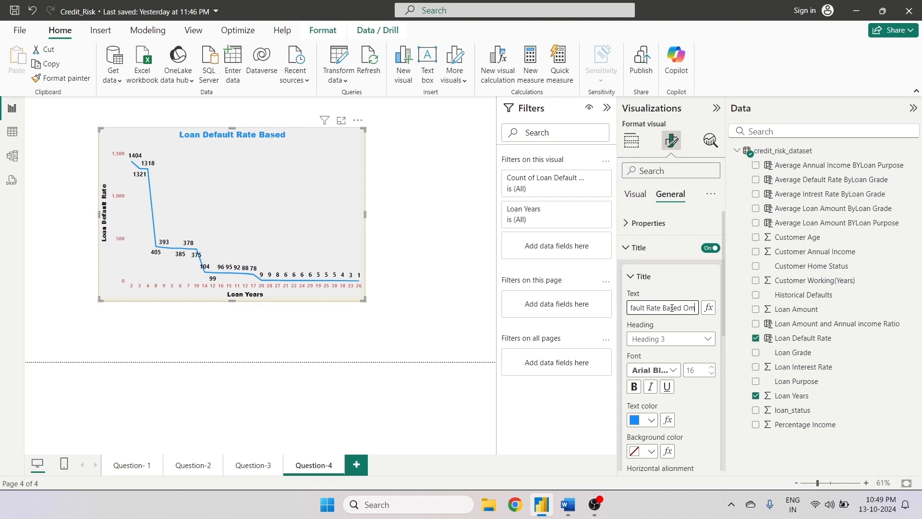
text(n)
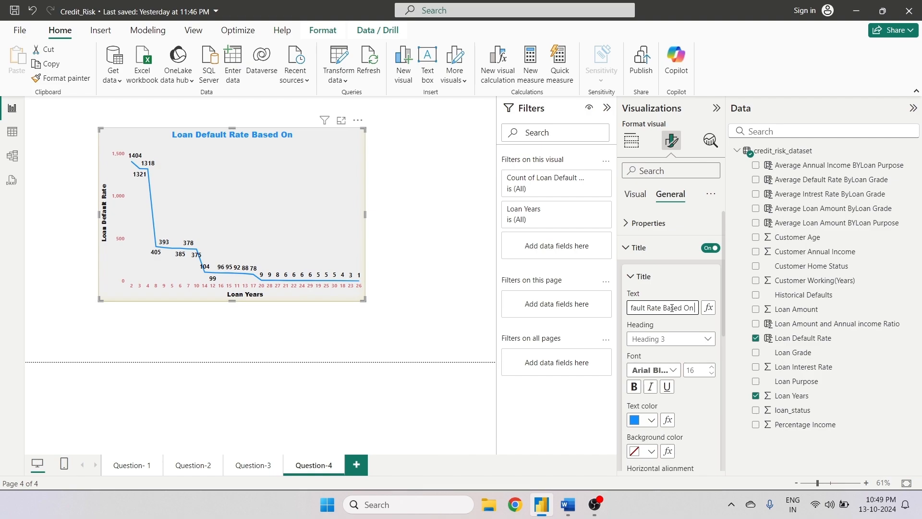
text( Loan Years)
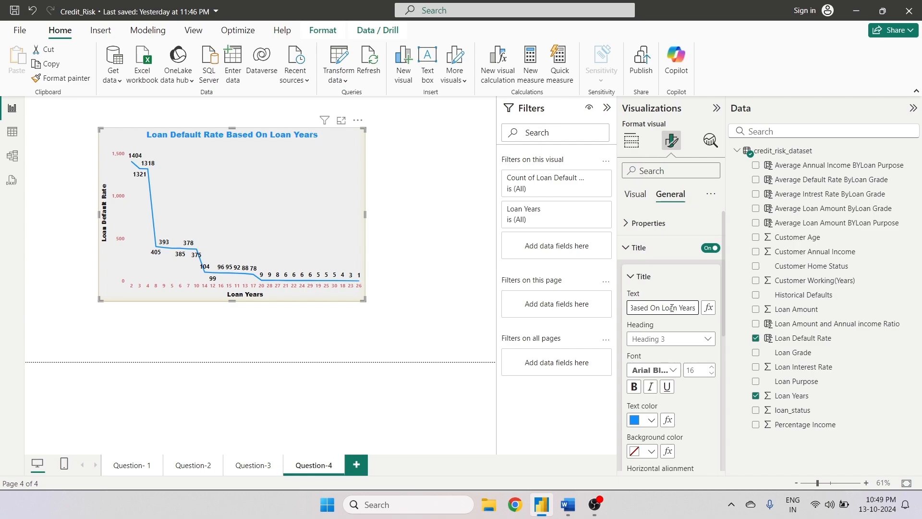
click(446, 228)
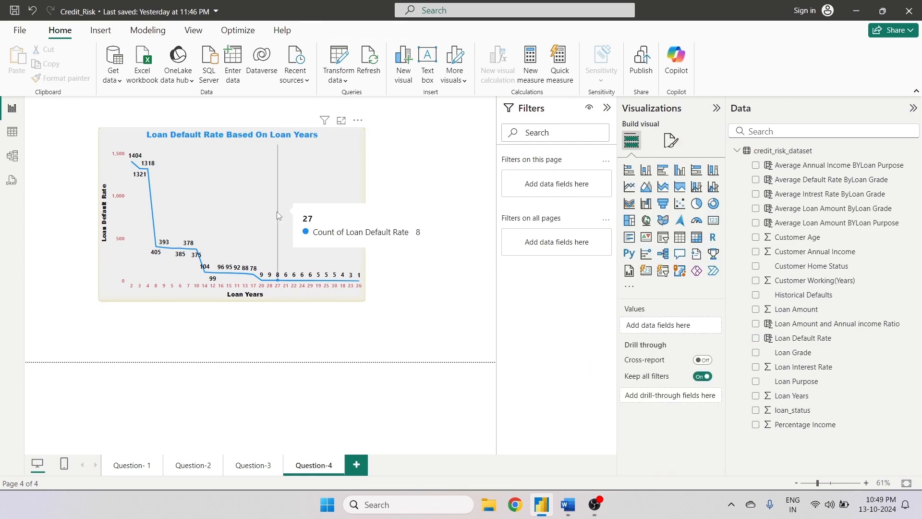
- Set the chart line's width to 4 px and its interpolation type to Linear
click(298, 216)
click(671, 140)
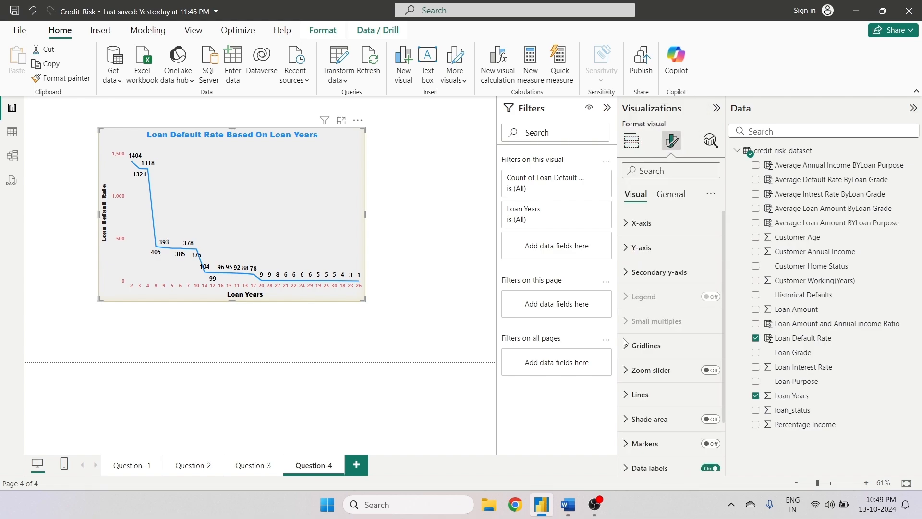
scroll(666, 336, down, 2)
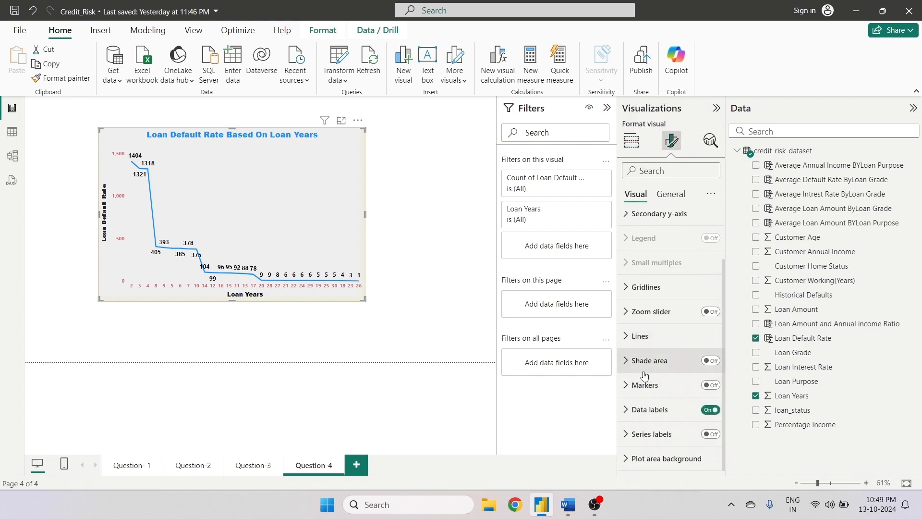
click(640, 336)
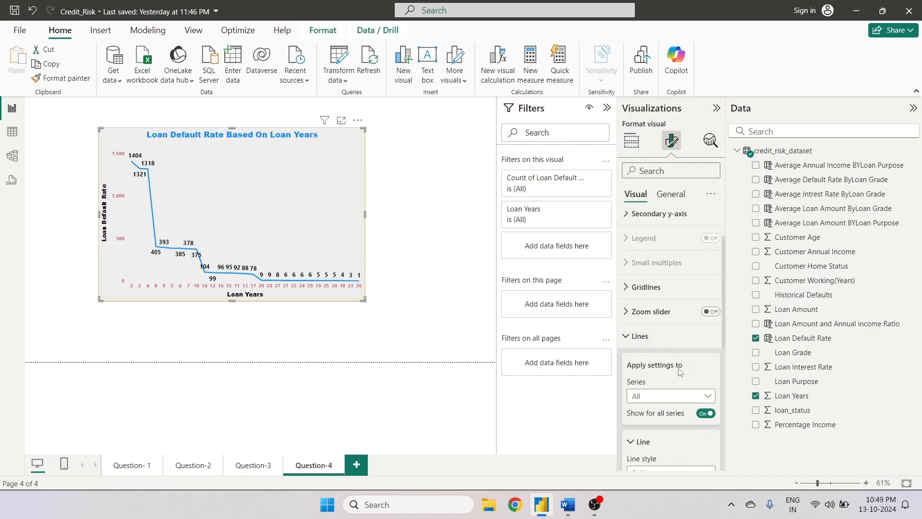
scroll(673, 356, down, 1)
scroll(680, 369, down, 1)
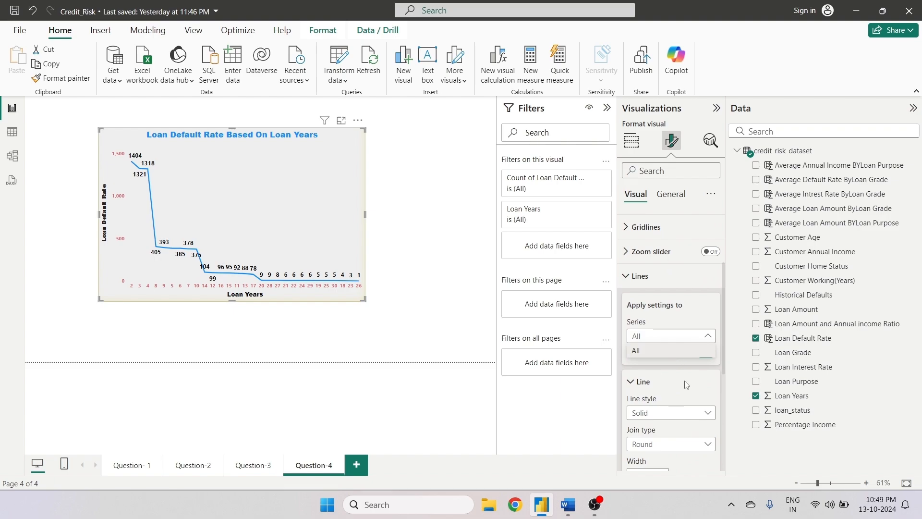
scroll(675, 404, down, 2)
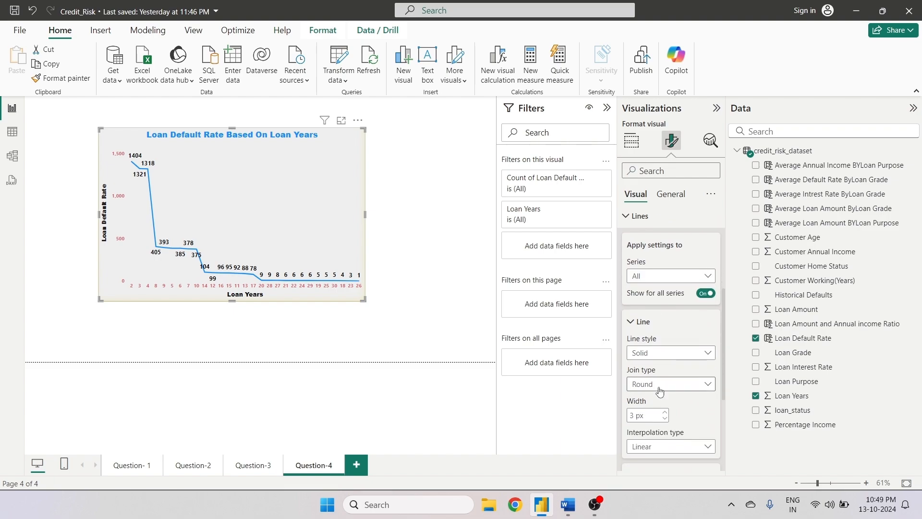
scroll(672, 393, down, 2)
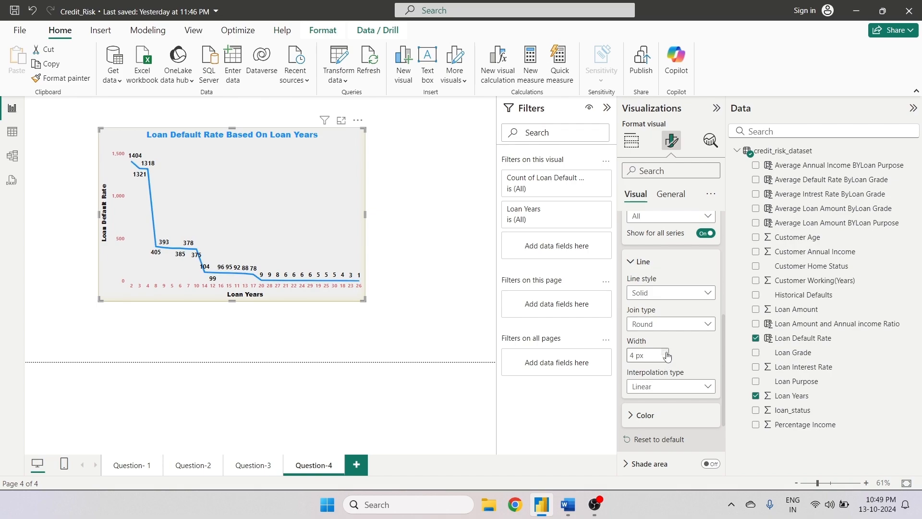
click(680, 387)
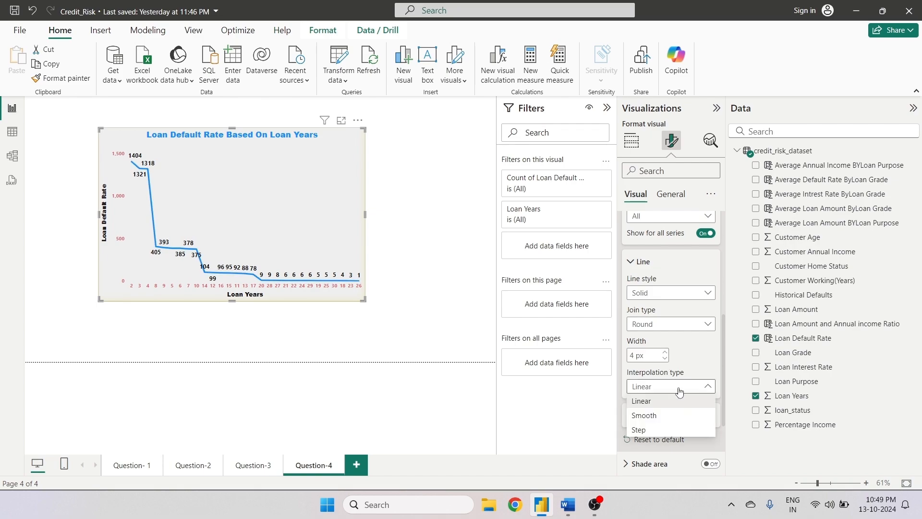
click(673, 401)
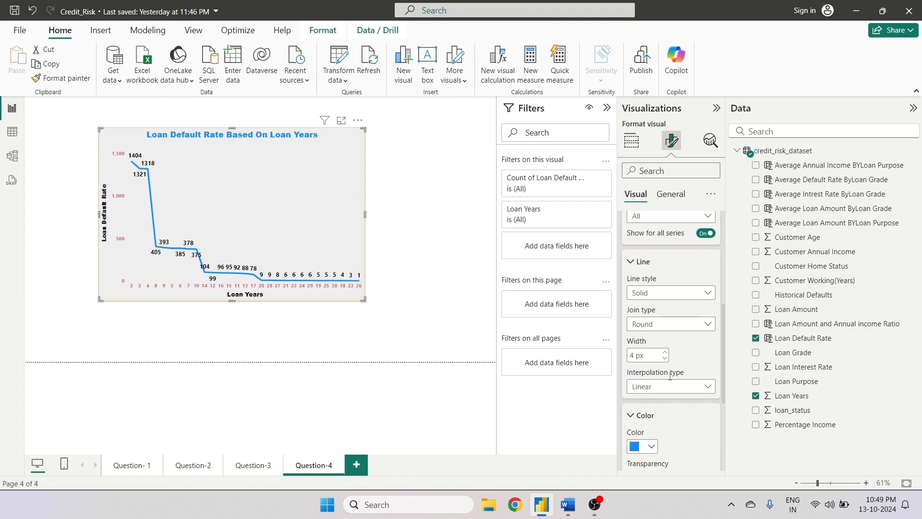
- Try orange, yellow and white as the line colour of the Question-4 chart
click(645, 447)
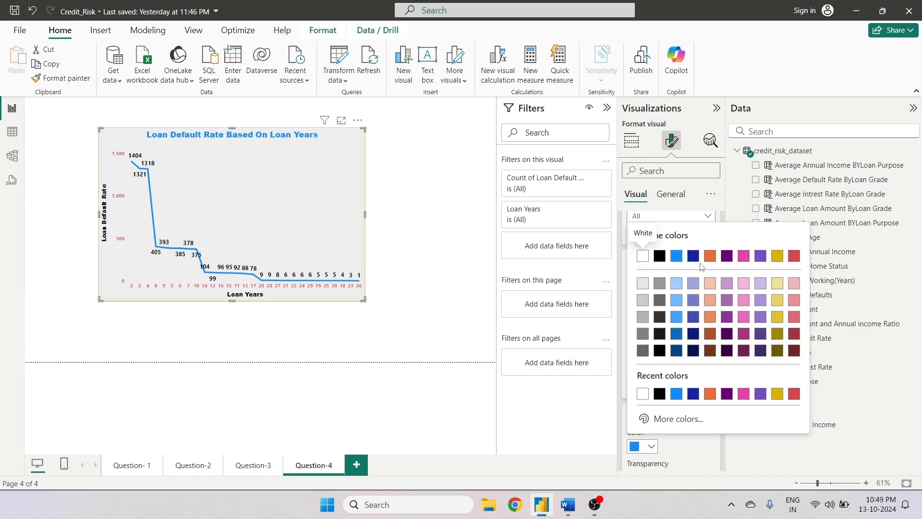
click(714, 259)
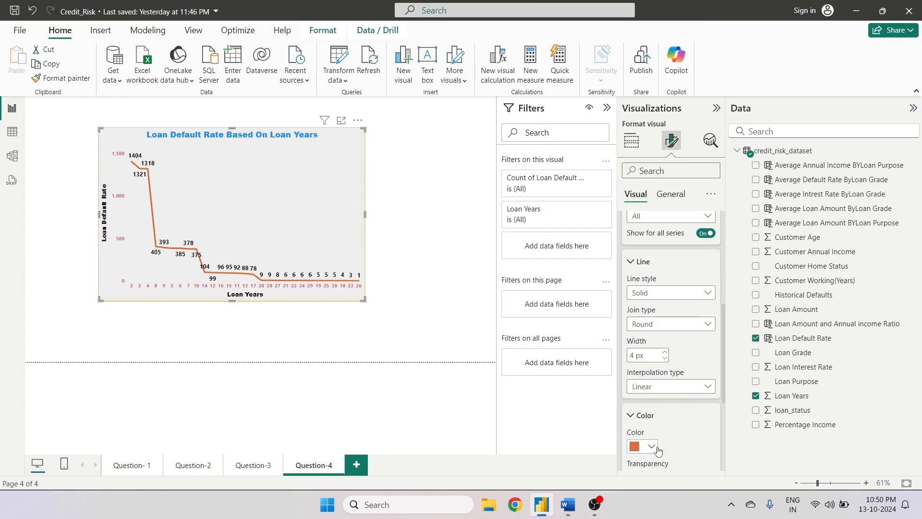
click(651, 446)
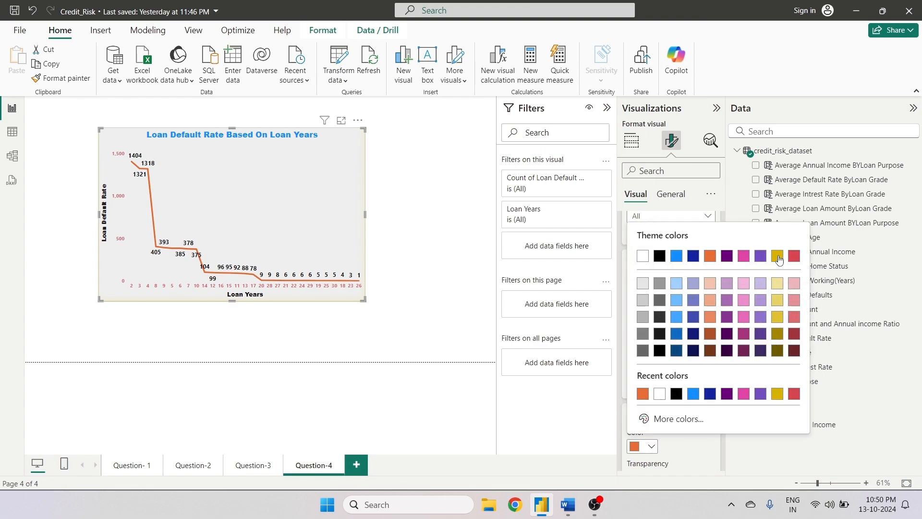
click(778, 257)
click(651, 447)
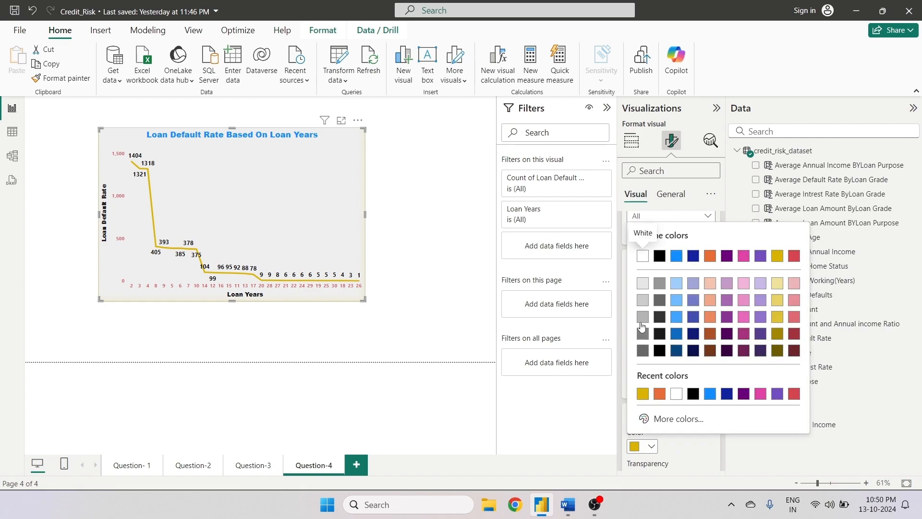
click(642, 259)
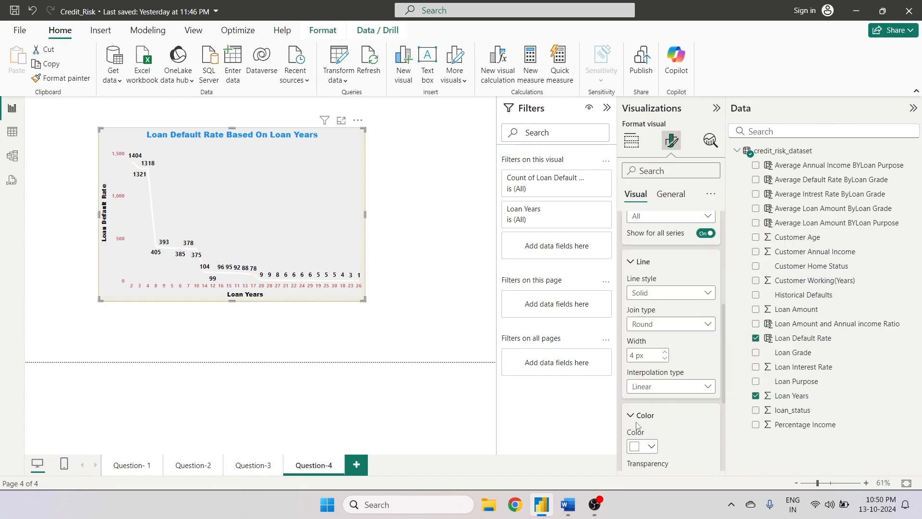
- Set the chart line's colour to the pink #e669b9 (Theme color 5, 20% lighter)
click(649, 447)
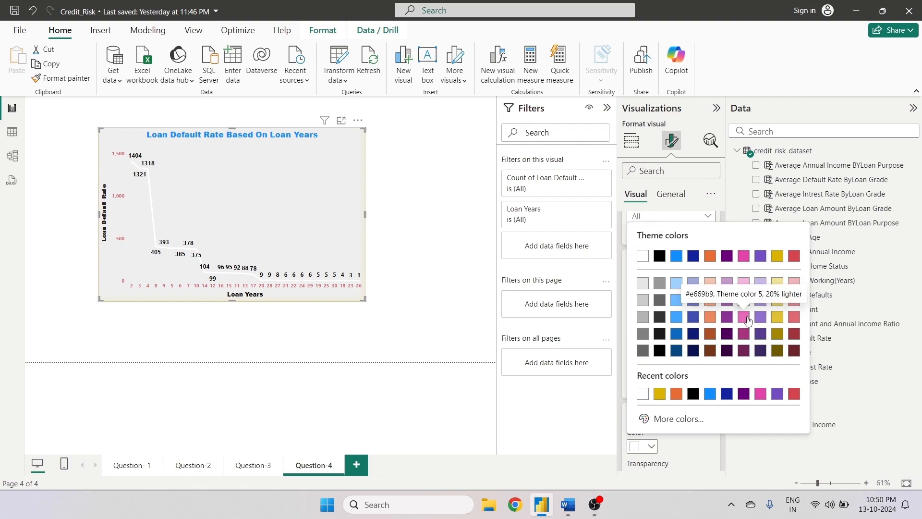
click(748, 320)
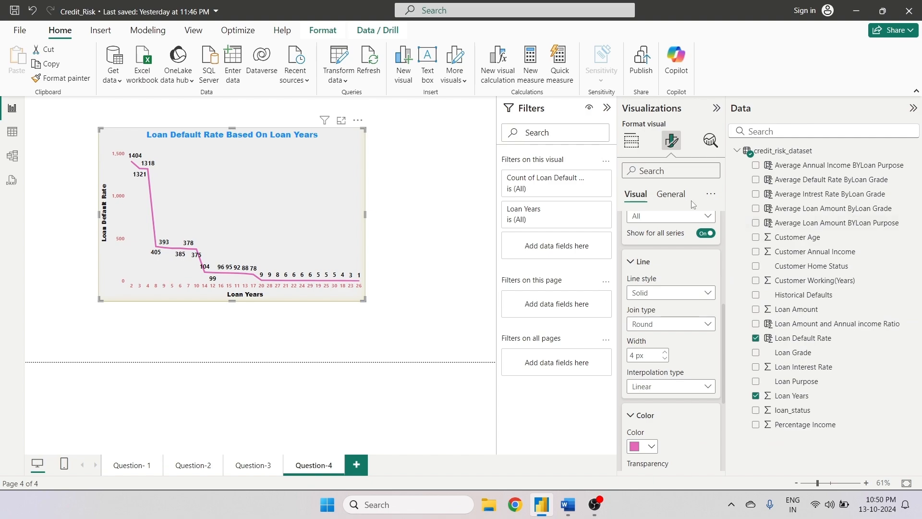
- Change the X-axis type of the Question-4 line chart to Continuous
scroll(692, 276, up, 3)
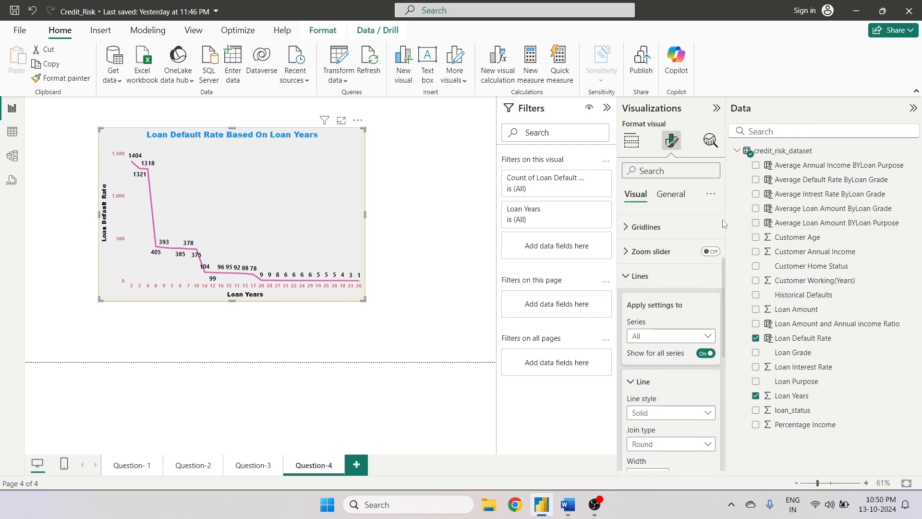
drag(722, 273, 722, 213)
click(628, 224)
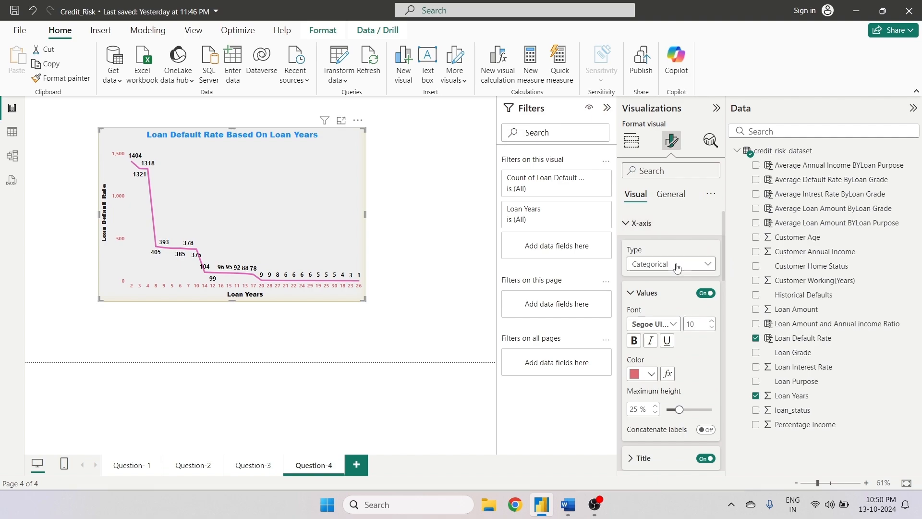
click(634, 264)
click(634, 276)
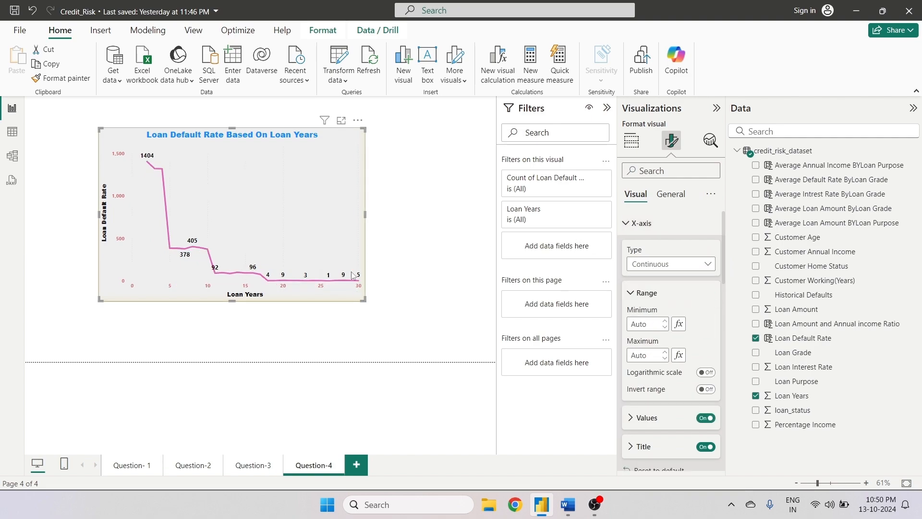
mouse_move(223, 255)
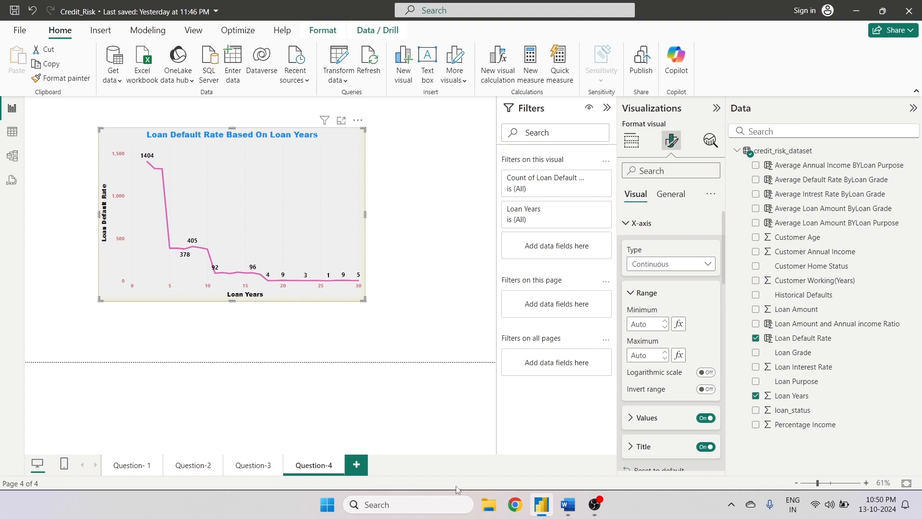
- Switch to the Word document and highlight the whole "4. Time Series Analysis" question in yellow
mouse_move(597, 512)
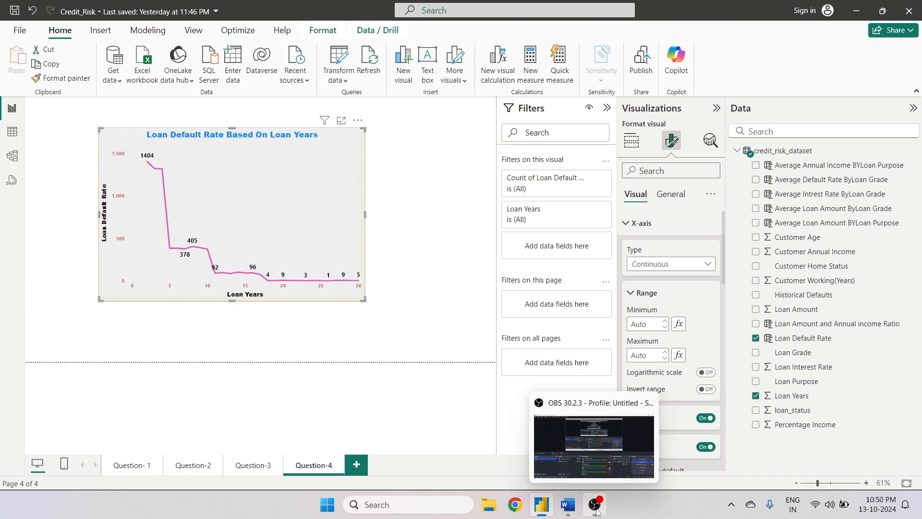
click(568, 504)
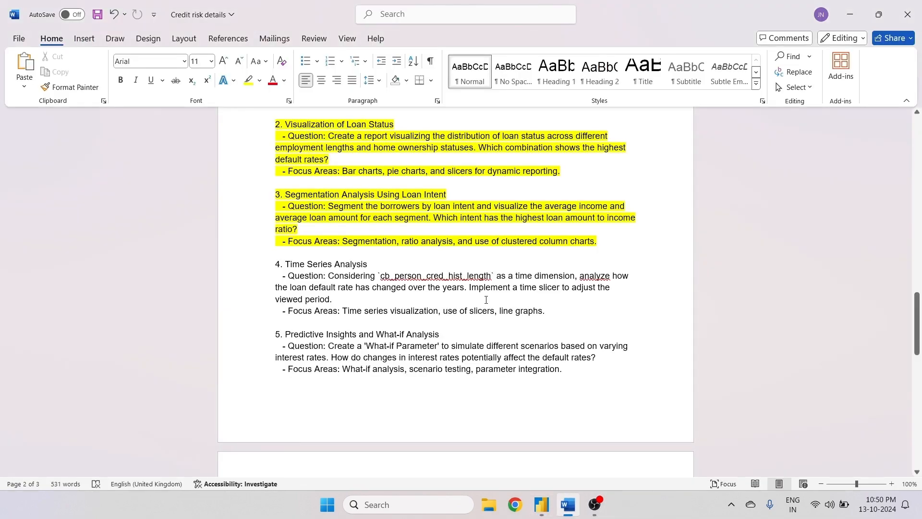
drag(545, 312, 275, 263)
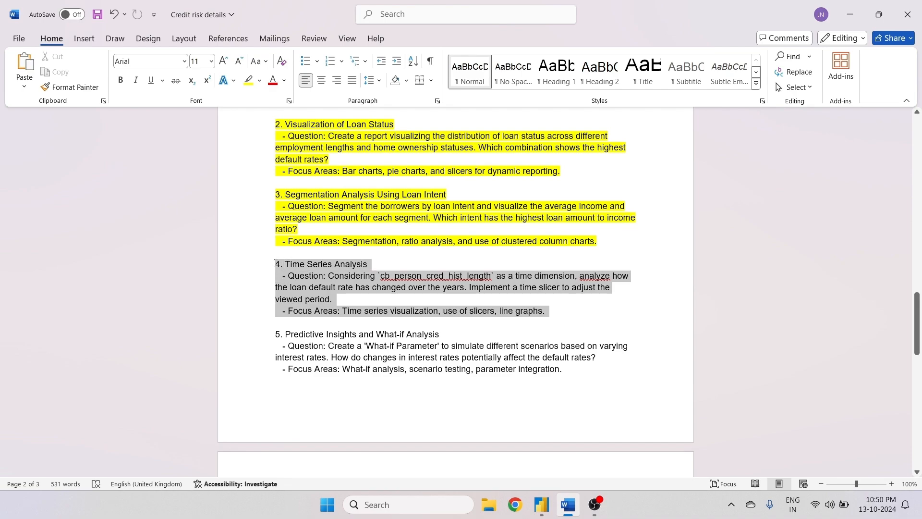
click(245, 82)
click(482, 271)
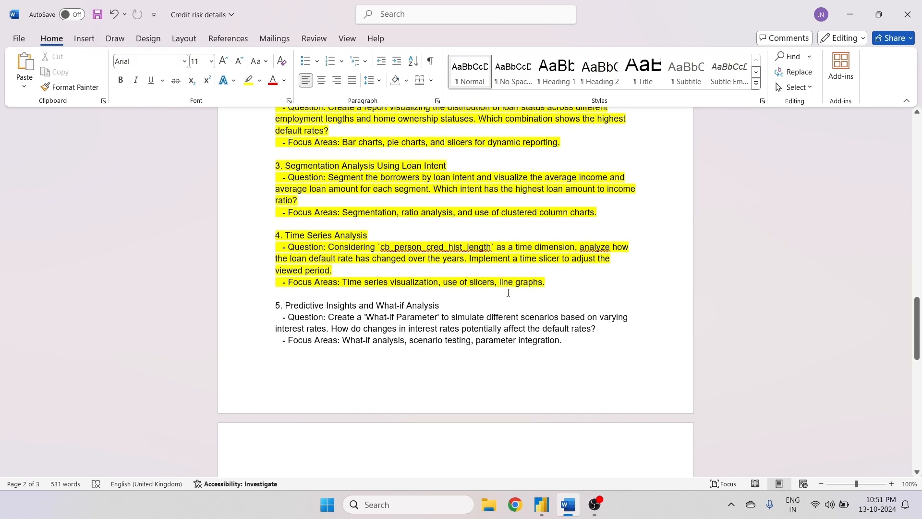
scroll(242, 333, up, 3)
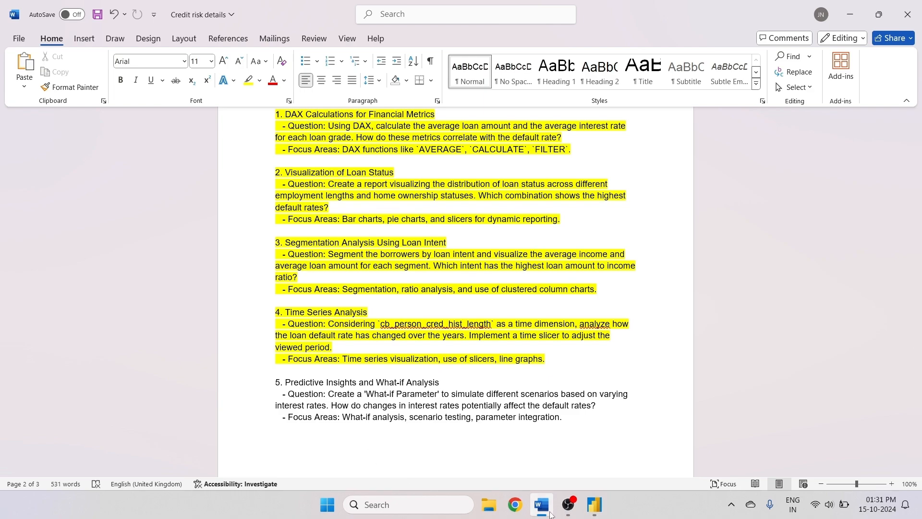
- Switch back to Power BI and add a new report page named "Question-5"
click(591, 502)
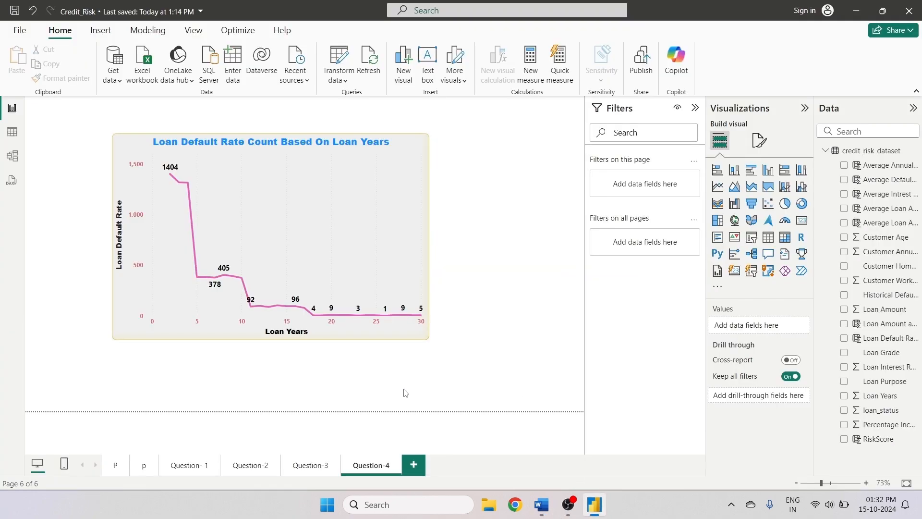
click(415, 466)
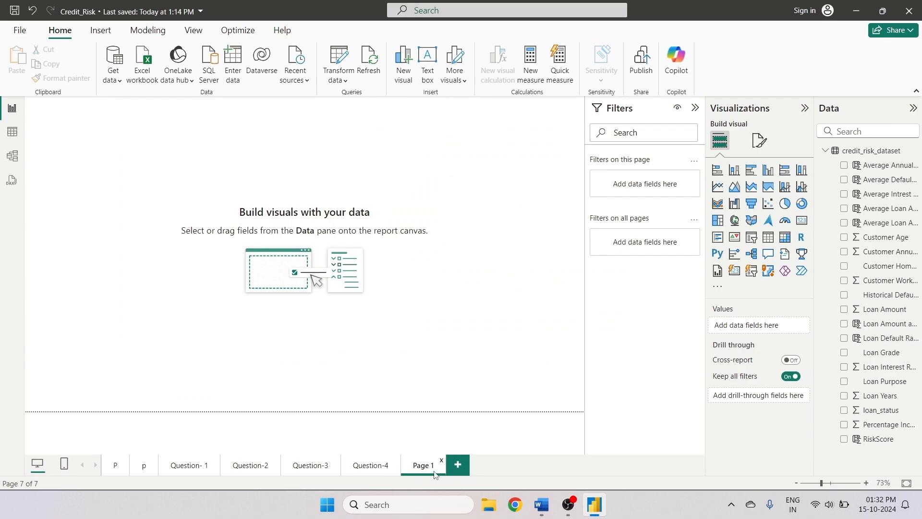
drag(439, 468, 429, 467)
double_click(428, 466)
key(BackSpace)
text(Question)
text(-5)
click(426, 397)
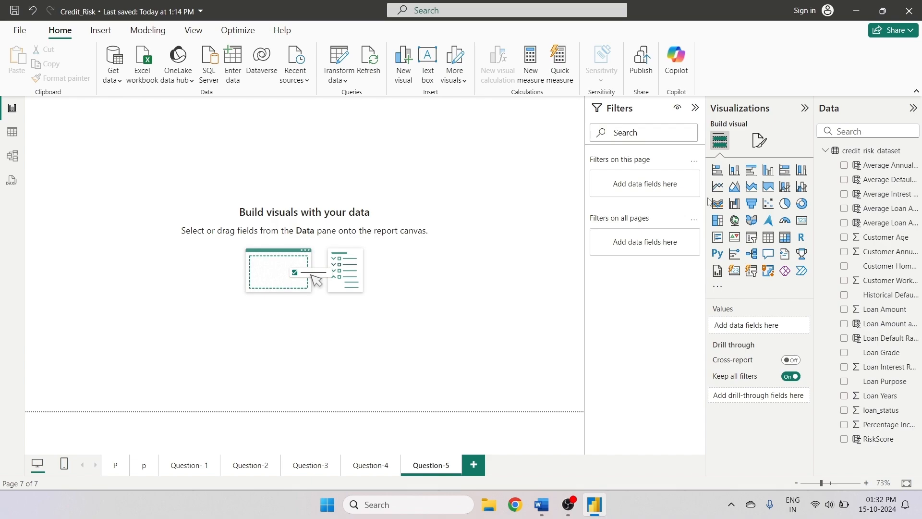
- Add a line chart with Loan Interest Rate on the X-axis and Loan Default Rate on the Y-axis
click(717, 187)
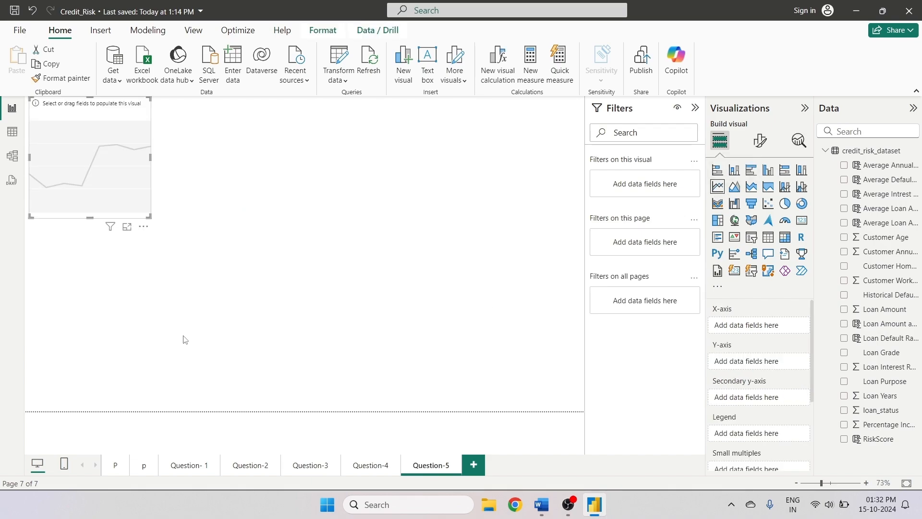
click(845, 339)
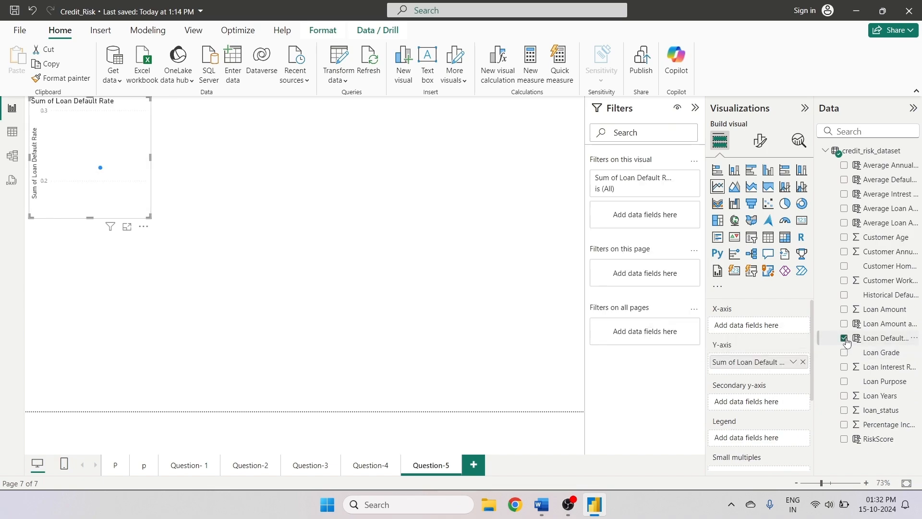
click(845, 368)
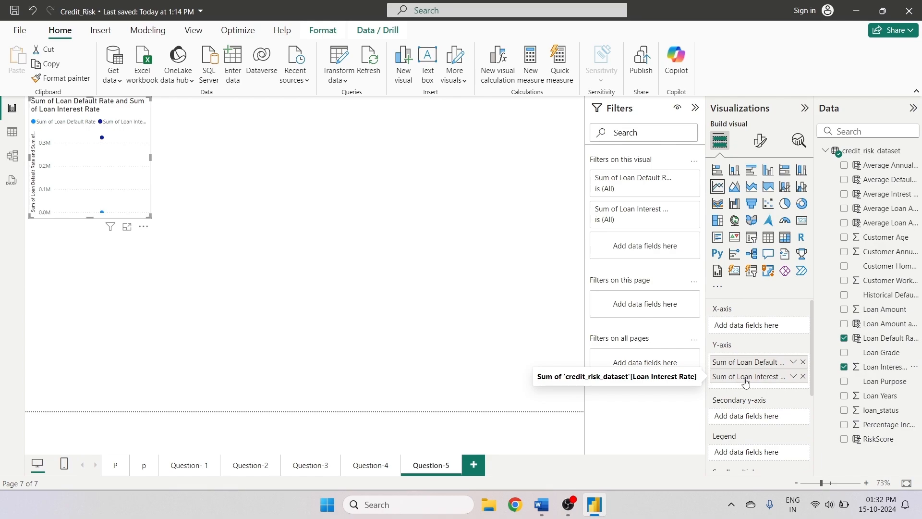
drag(746, 382, 741, 329)
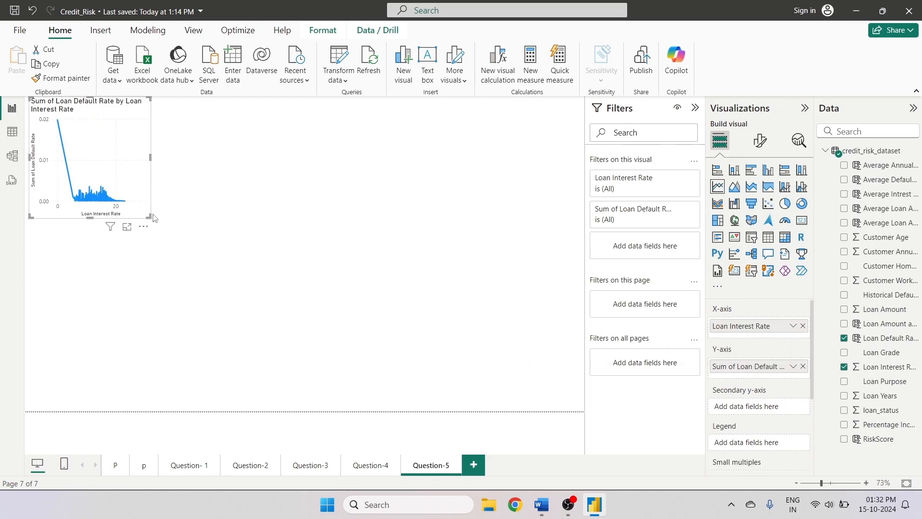
- Enlarge the new line chart to roughly twice its size and shift it slightly away from the page's corner
drag(147, 221, 286, 366)
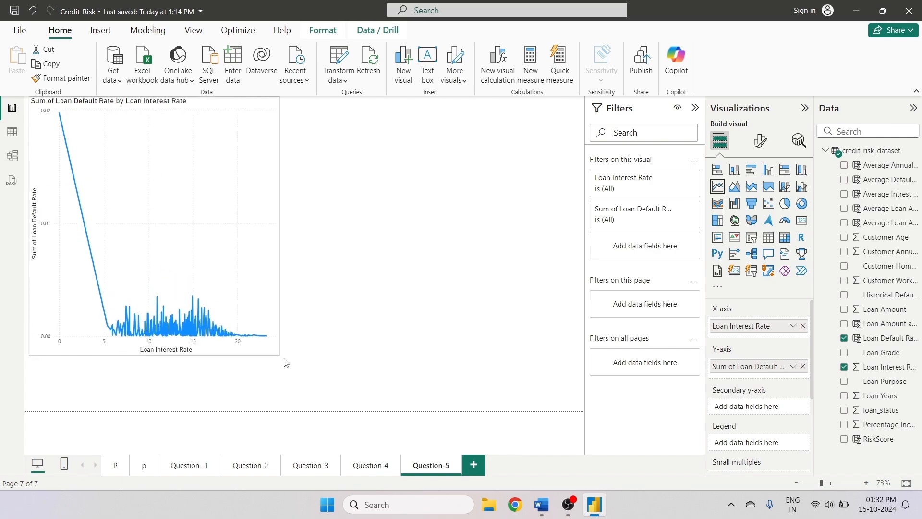
drag(134, 215, 142, 233)
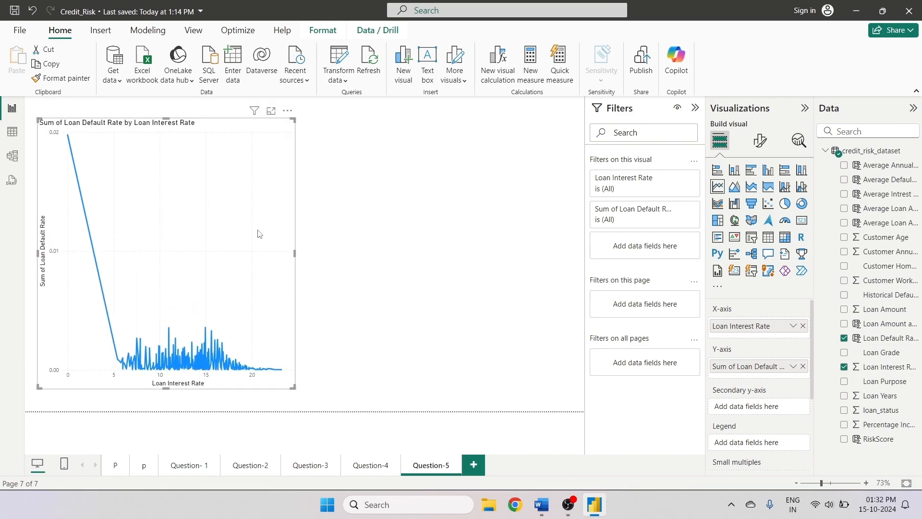
click(329, 246)
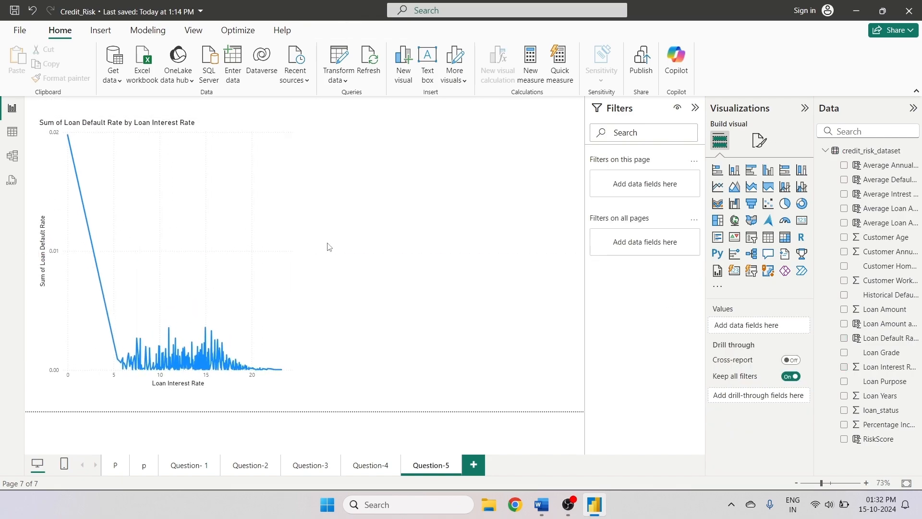
click(192, 258)
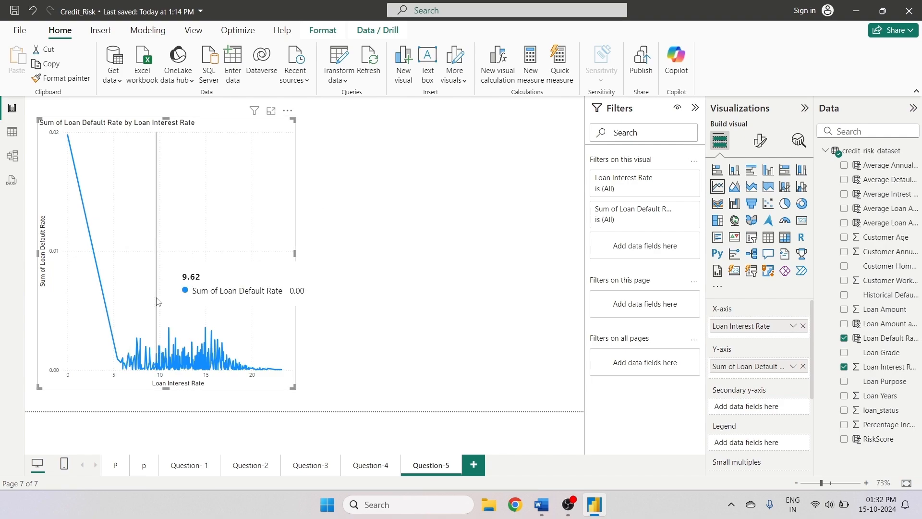
click(447, 290)
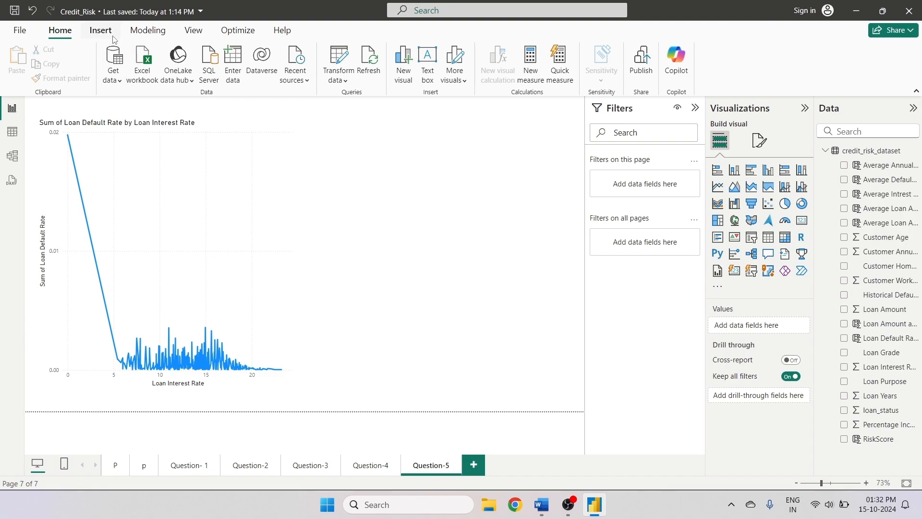
- Start a new numeric range parameter and name it "Interest Rate Parameter"
click(142, 29)
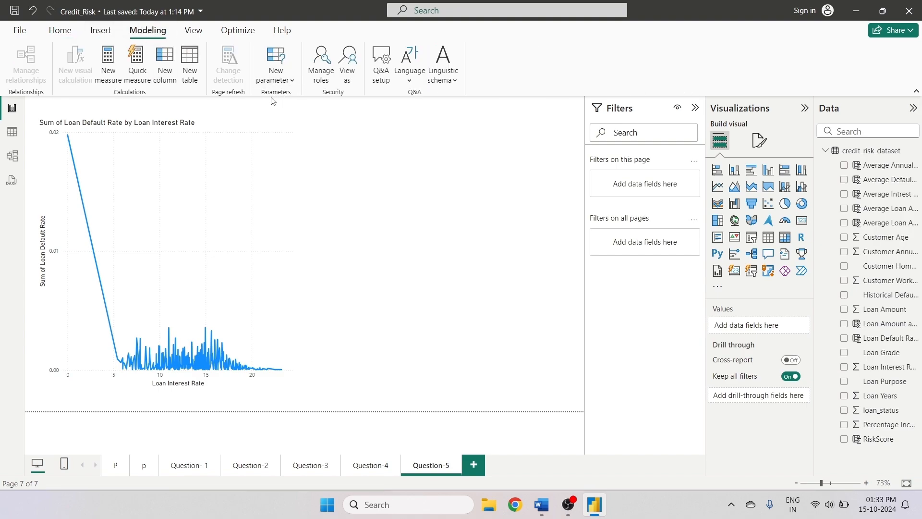
click(290, 85)
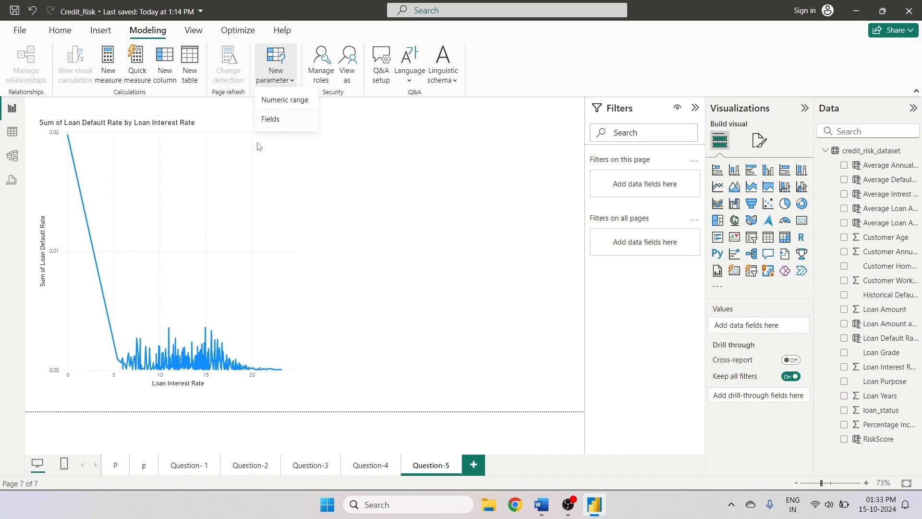
click(294, 107)
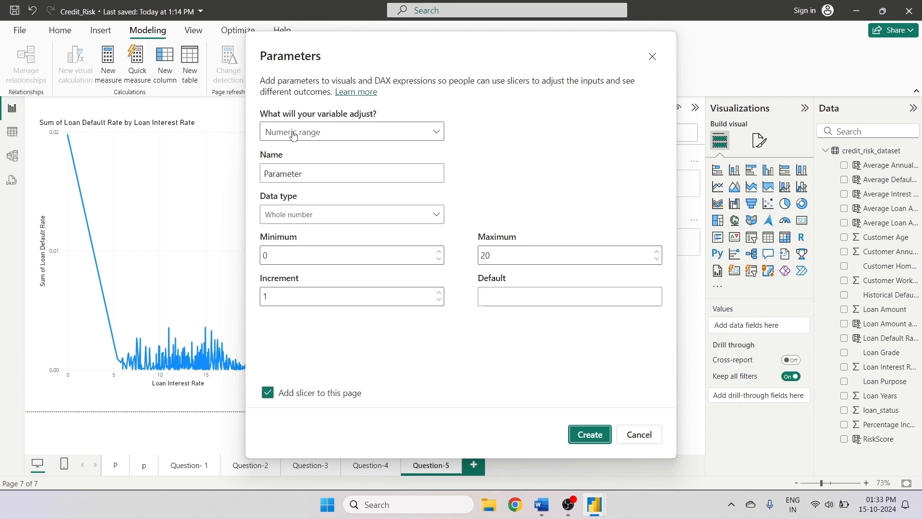
click(320, 133)
click(320, 133)
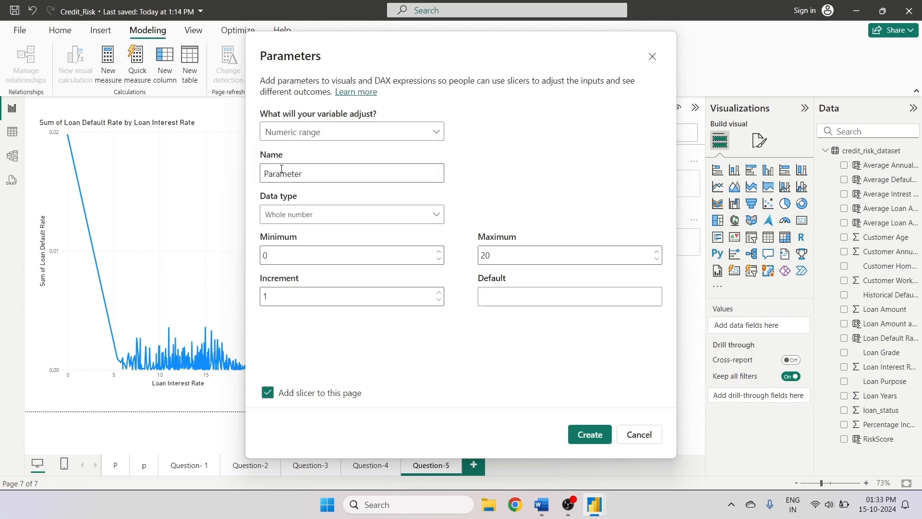
double_click(301, 175)
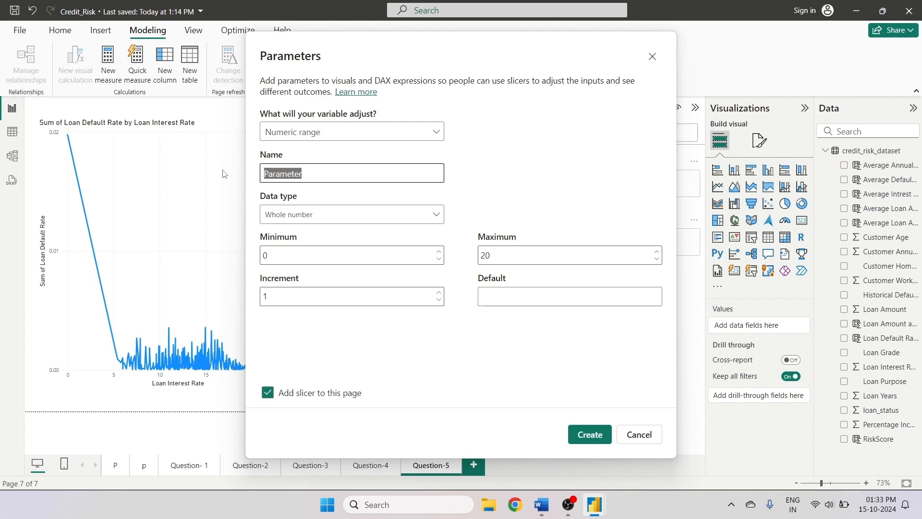
key(BackSpace)
text(Inter)
key(BackSpace)
text(Rat)
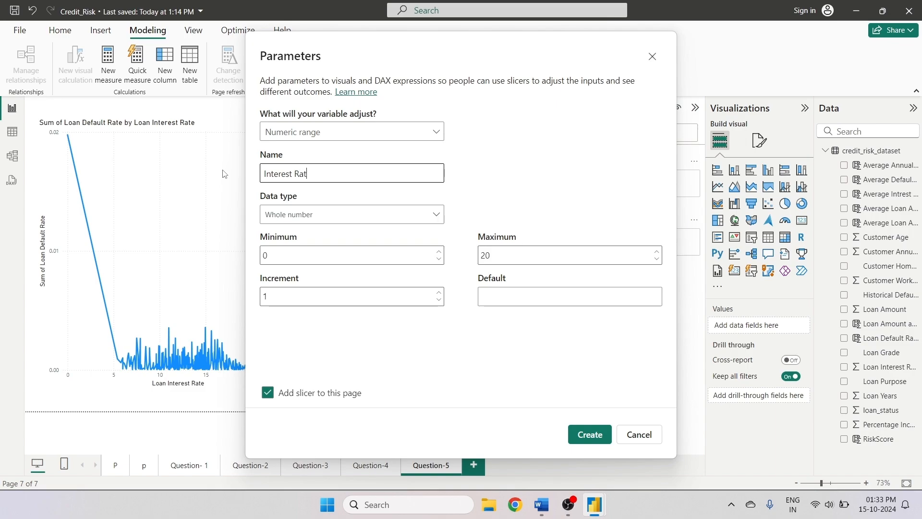
text(e Parameter)
- Set the parameter's data type to Decimal number and its maximum to 25
click(305, 219)
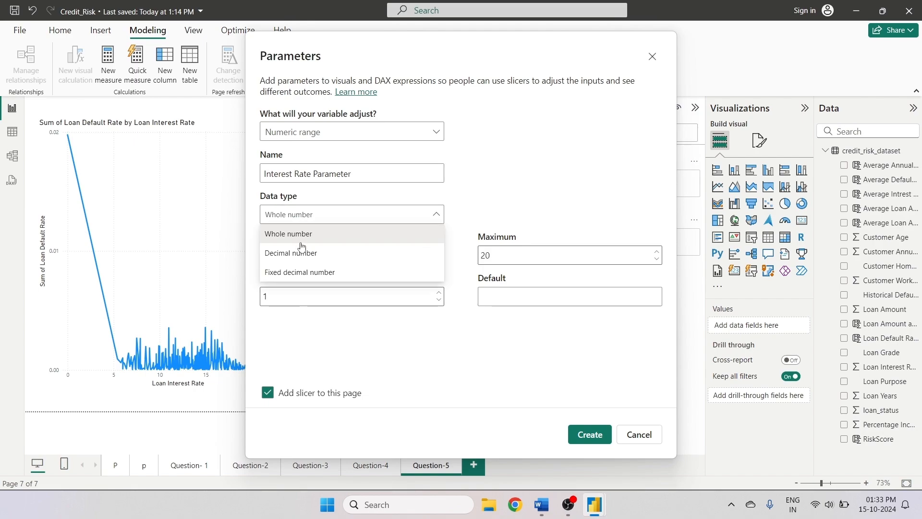
click(310, 255)
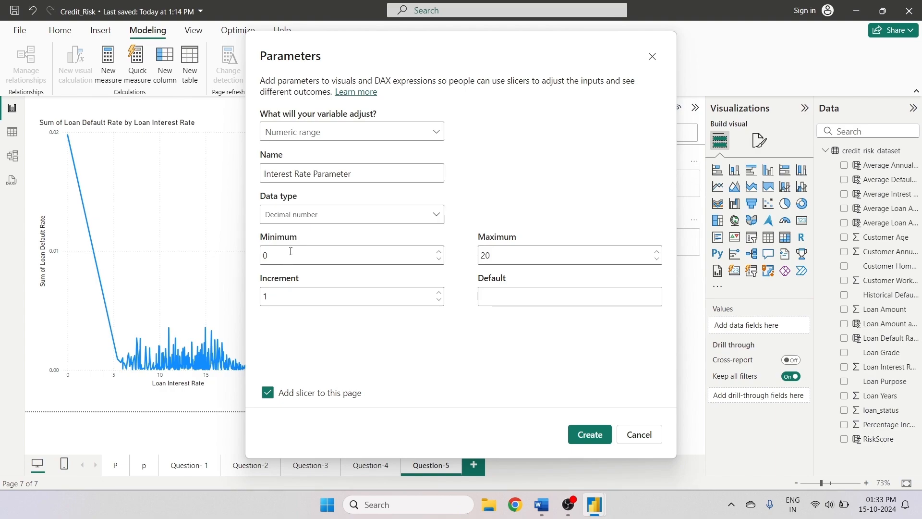
click(496, 257)
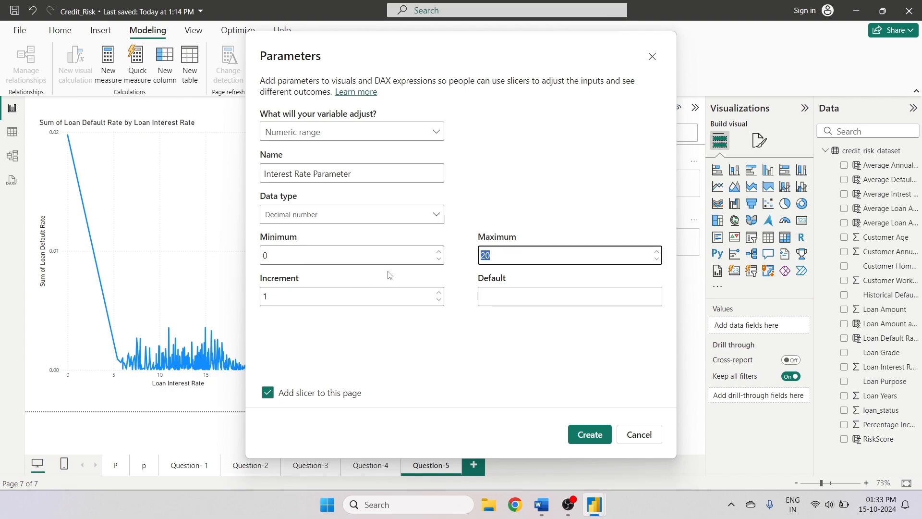
text(25)
- Set the parameter's increment to 2 and create it with its slicer on the page
double_click(273, 296)
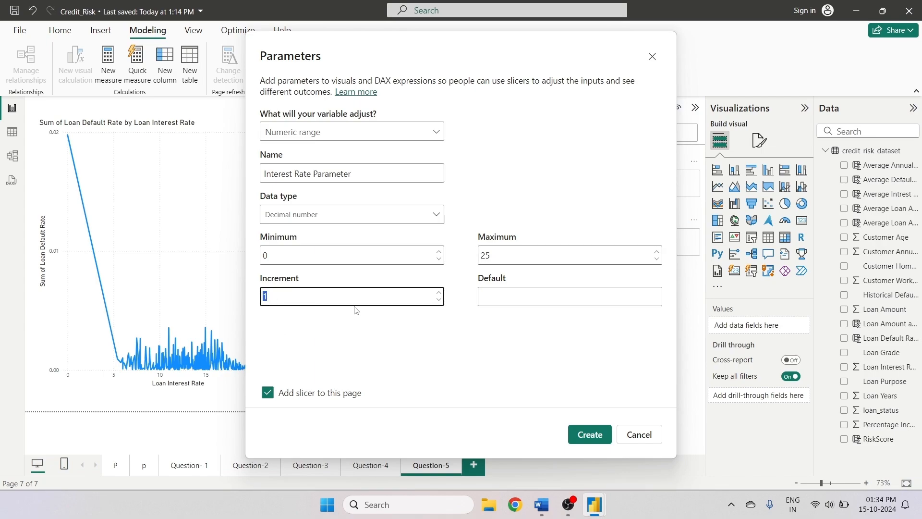
click(285, 312)
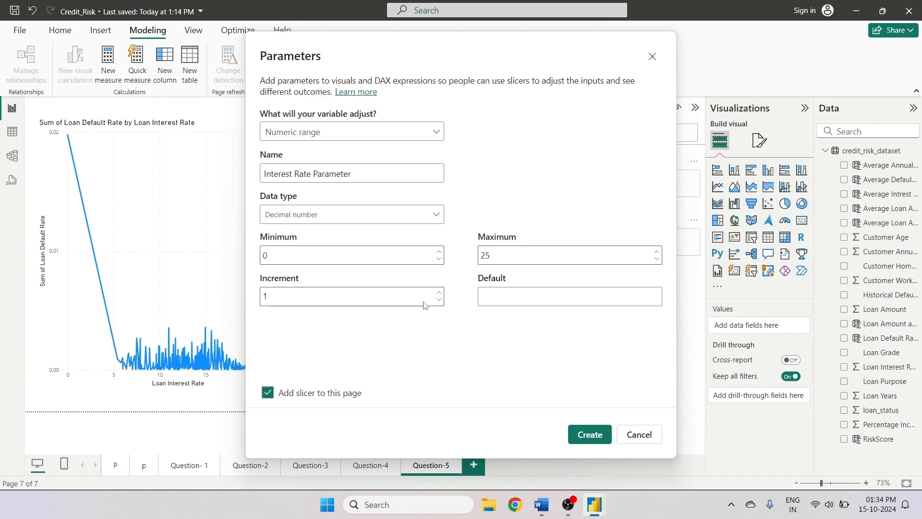
click(439, 293)
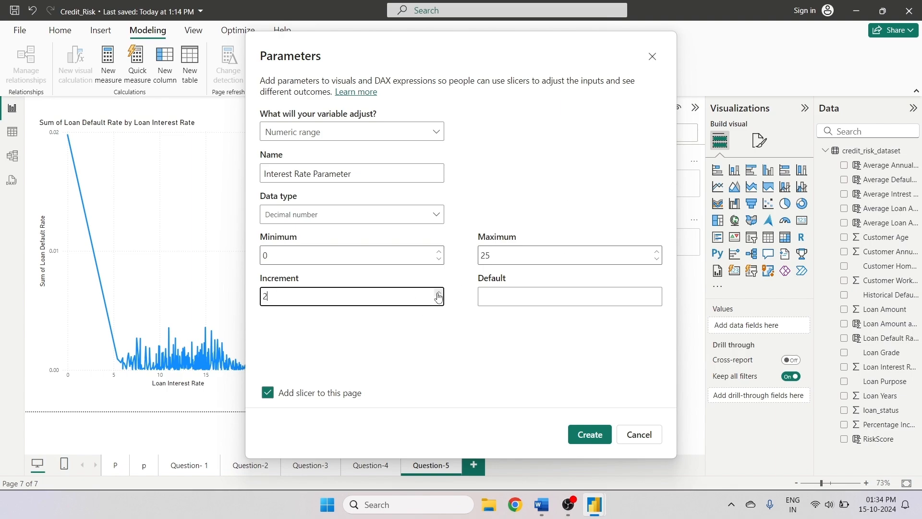
click(532, 328)
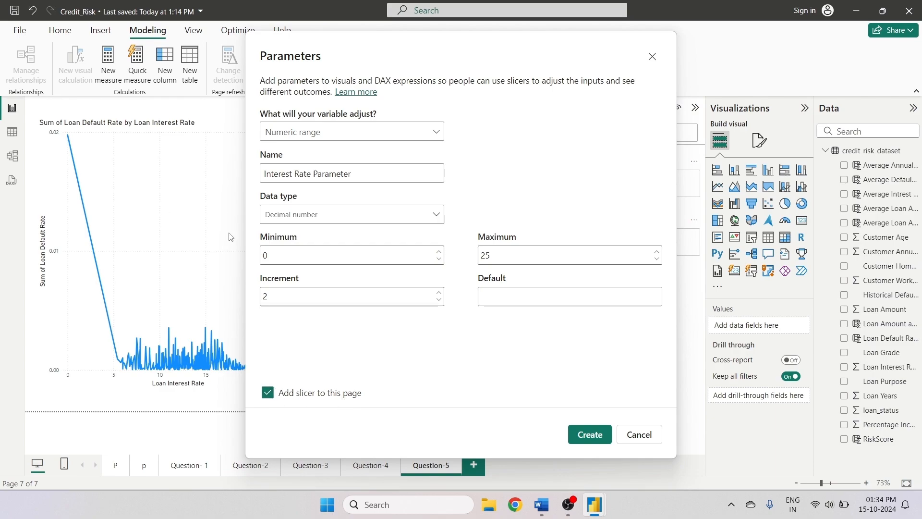
click(590, 437)
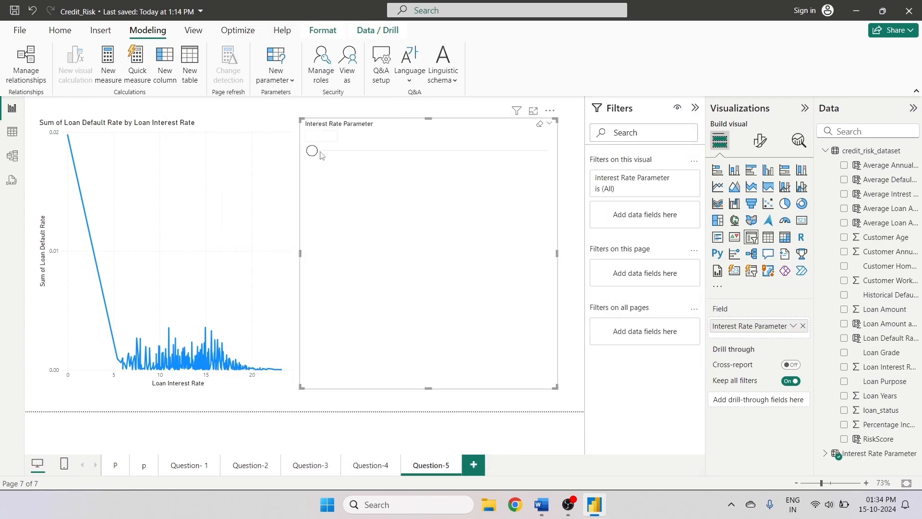
- Test the new Interest Rate Parameter slicer by moving its slider to 12
drag(313, 150, 390, 153)
click(317, 136)
drag(391, 150, 431, 151)
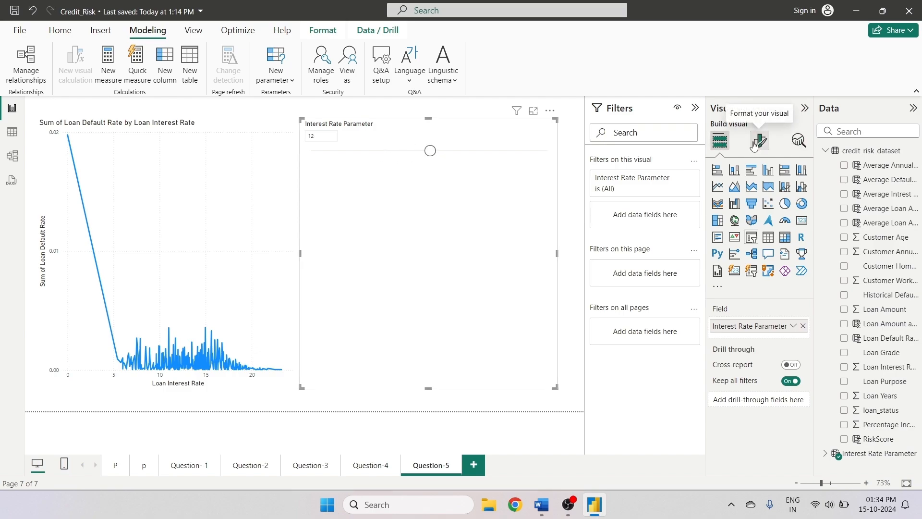
- Change the Interest Rate Parameter slicer's style to Vertical list
click(754, 144)
click(739, 222)
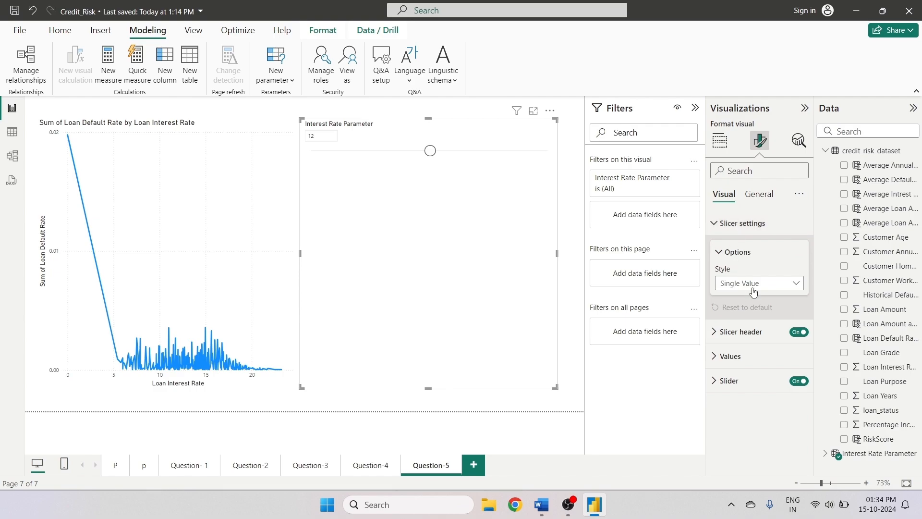
click(754, 283)
click(735, 298)
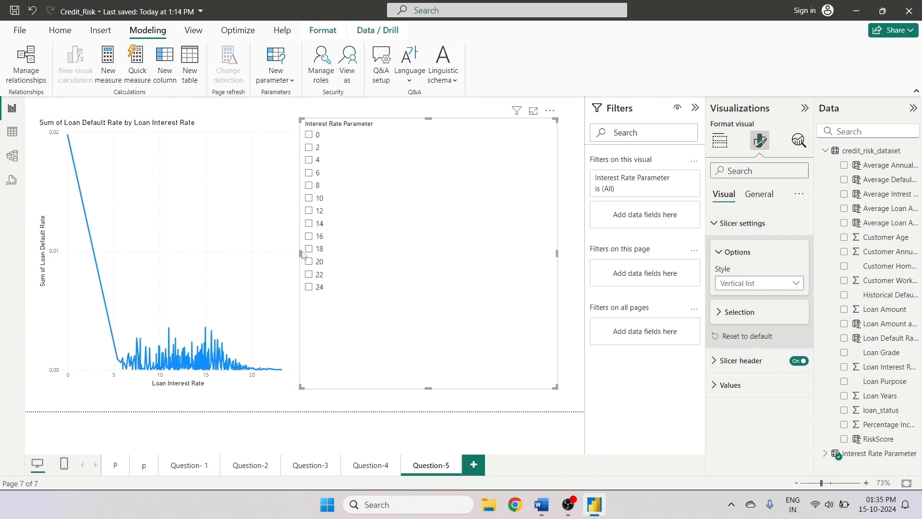
- Narrow the slicer to a bit over half its width and shorten it to fit its list of values
drag(299, 252, 413, 253)
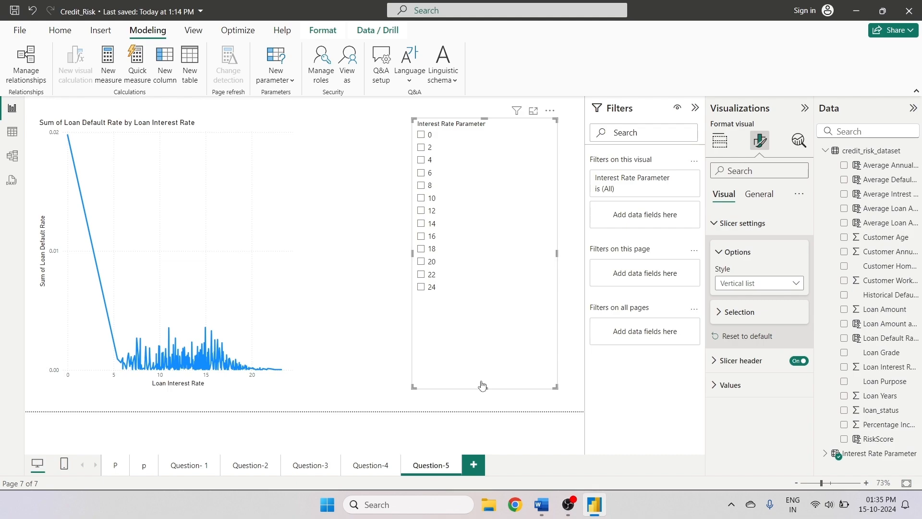
drag(483, 386, 481, 293)
click(385, 313)
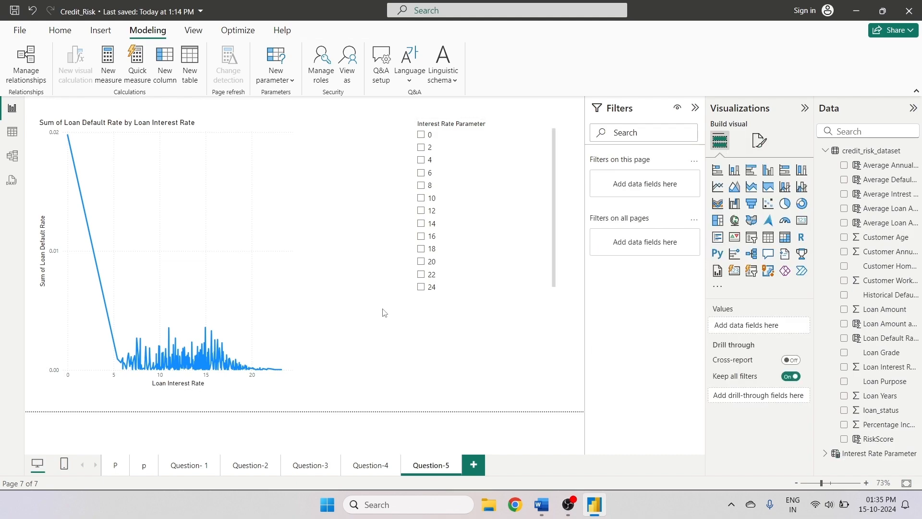
- Test the slicer list against the line chart by selecting values such as 12, and leave all values cleared
click(460, 266)
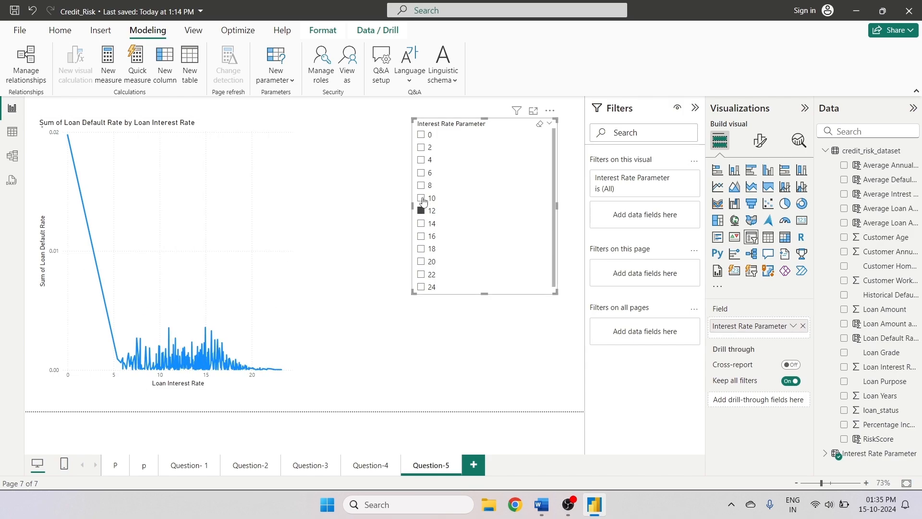
click(420, 225)
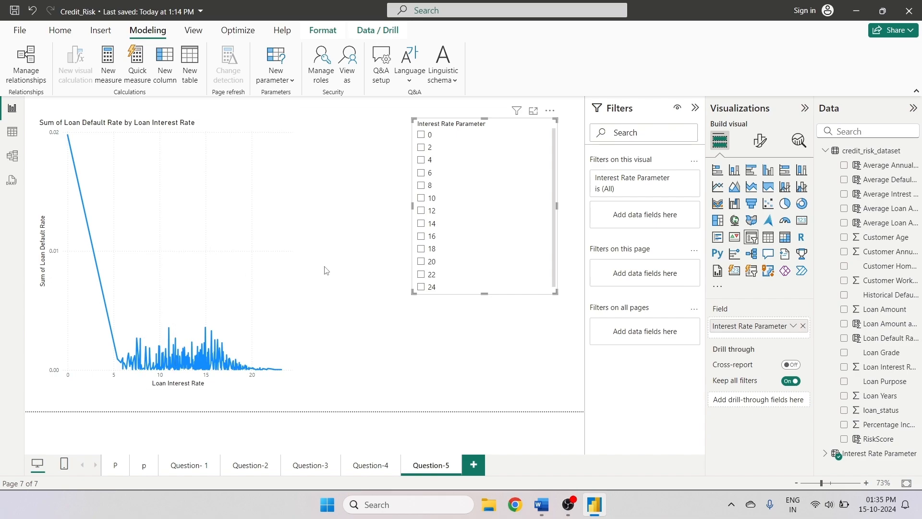
click(447, 312)
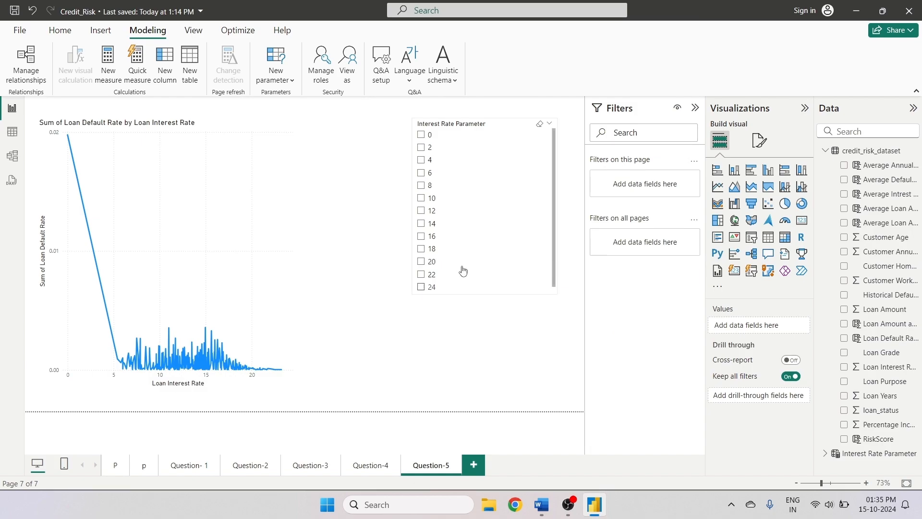
- Start a new measure and name it "Interst Rate Dynamic"
click(66, 34)
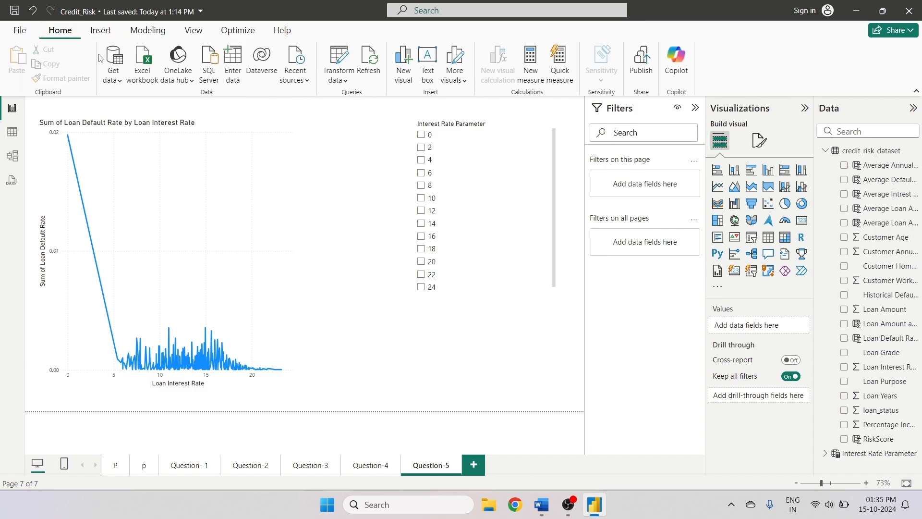
click(532, 71)
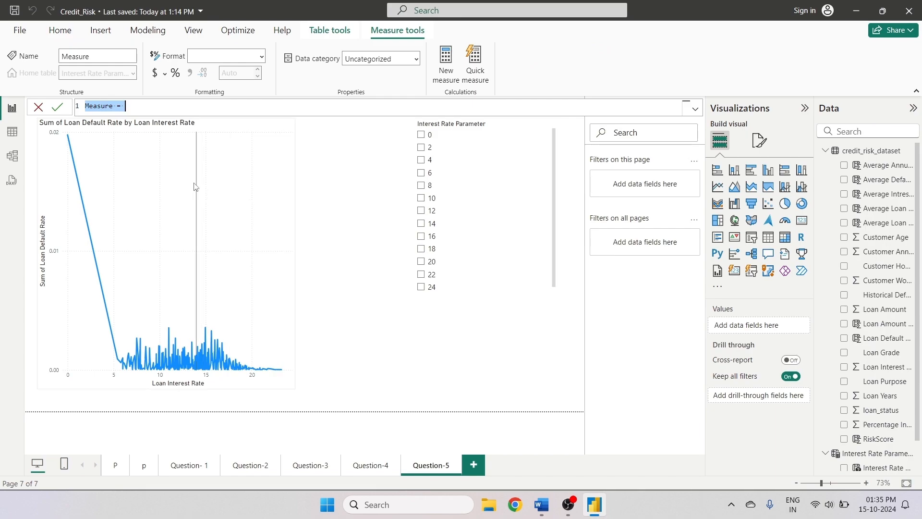
mouse_move(182, 178)
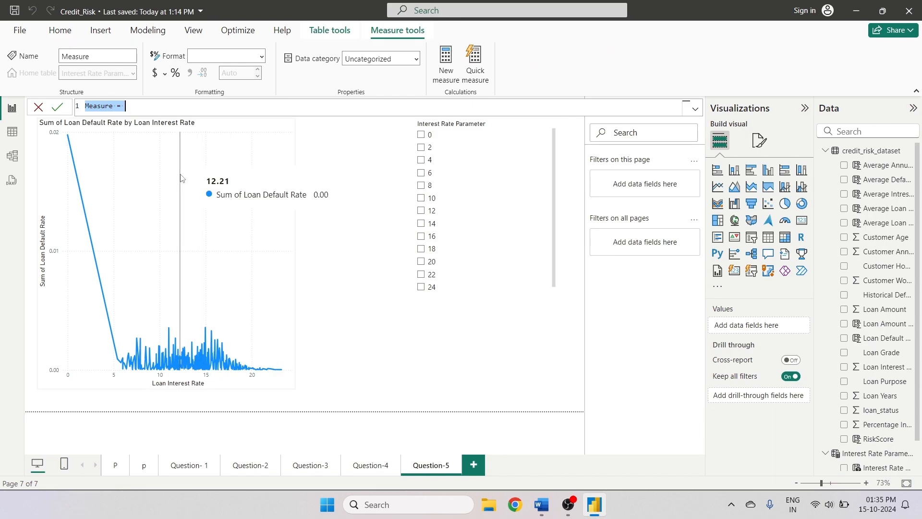
text(I)
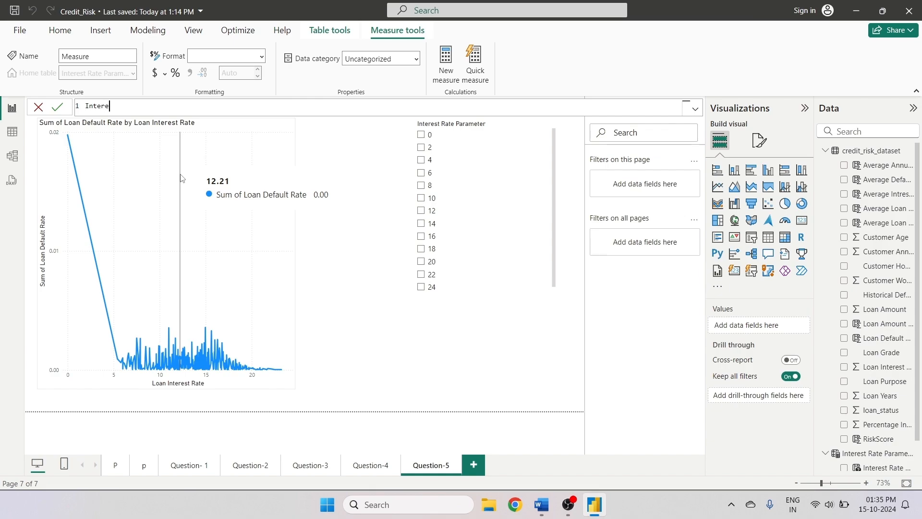
text(nterst R)
key(Caps_Lock)
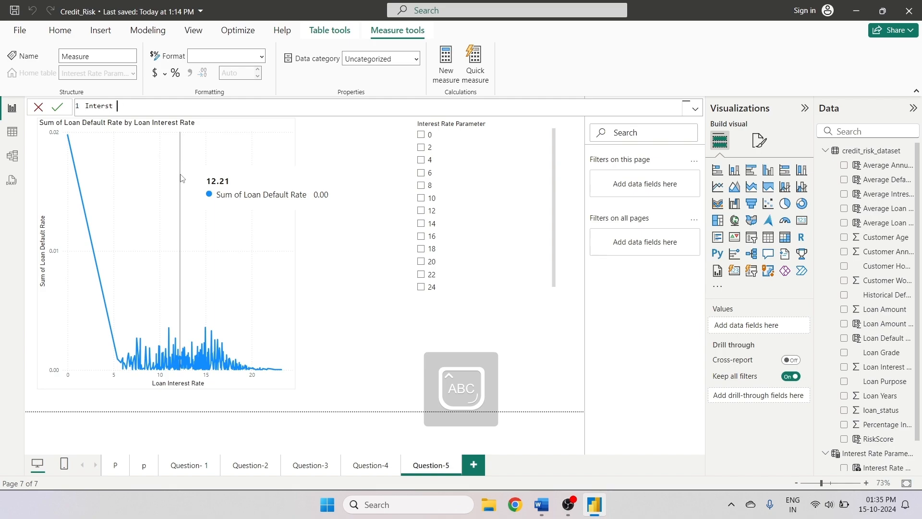
text(rATE)
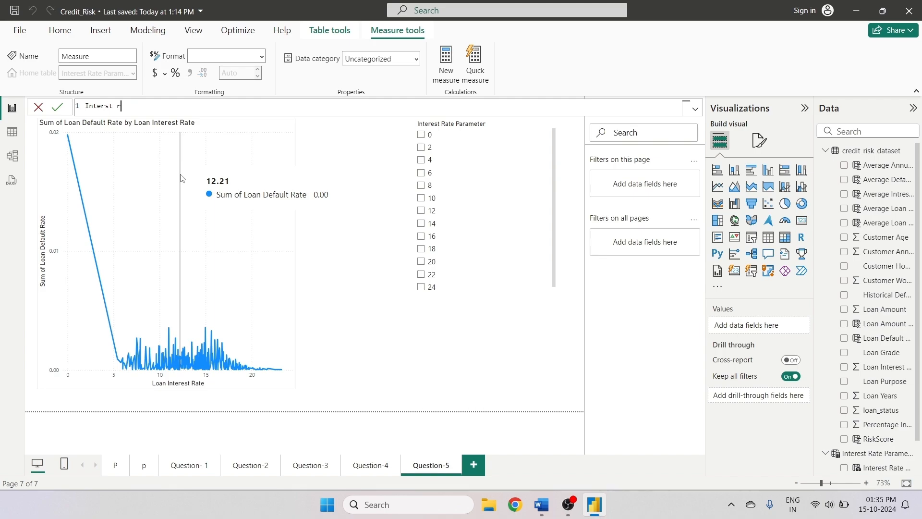
key(Caps_Lock)
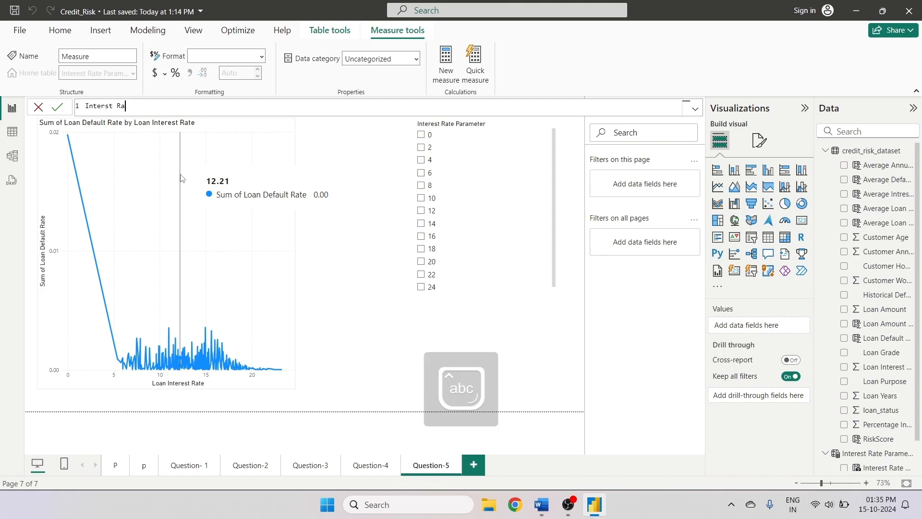
text(Rate Dy)
text(amic =)
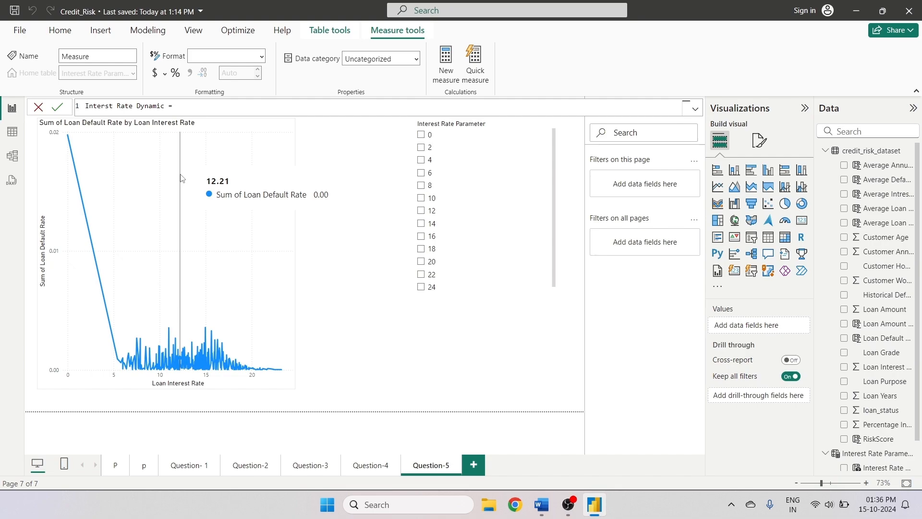
- Define the measure as SELECTEDVALUE('Interest Rate Parameter'[Interest Rate Parameter]) and commit it
text(se)
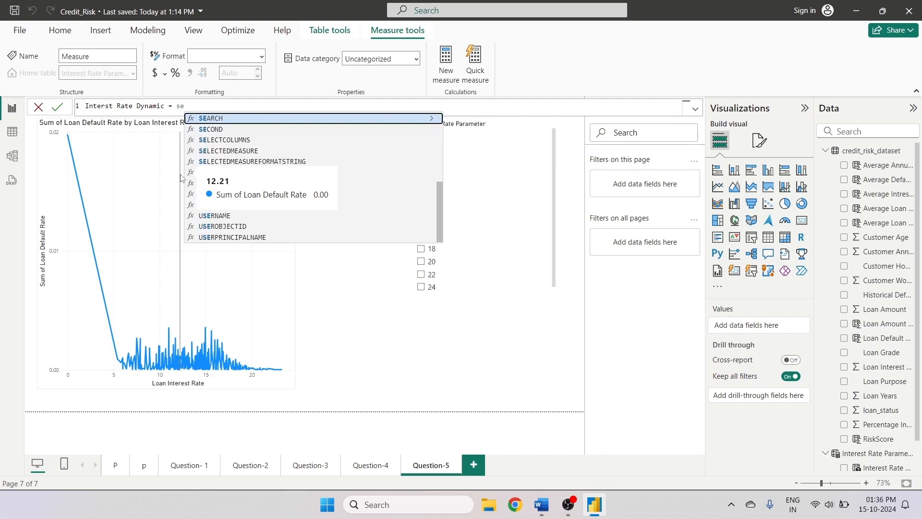
text(ct)
key(BackSpace)
key(BackSpace)
key(BackSpace)
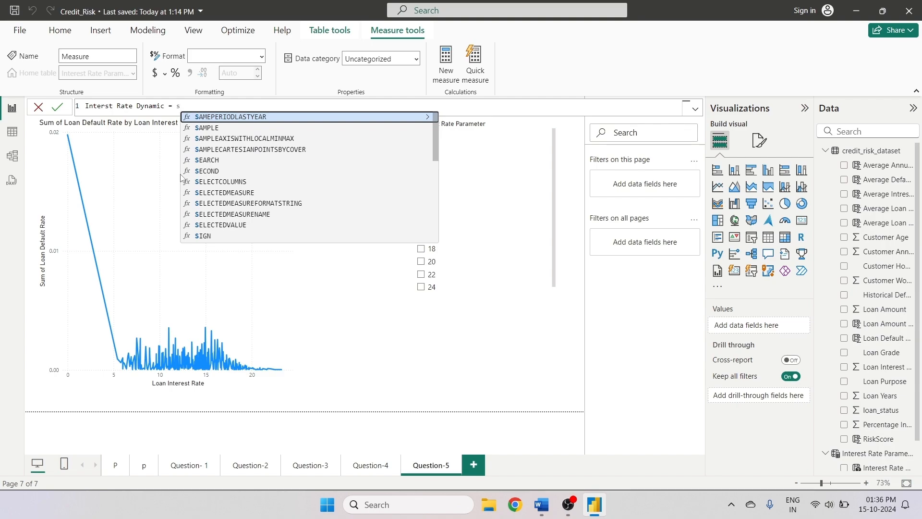
click(239, 226)
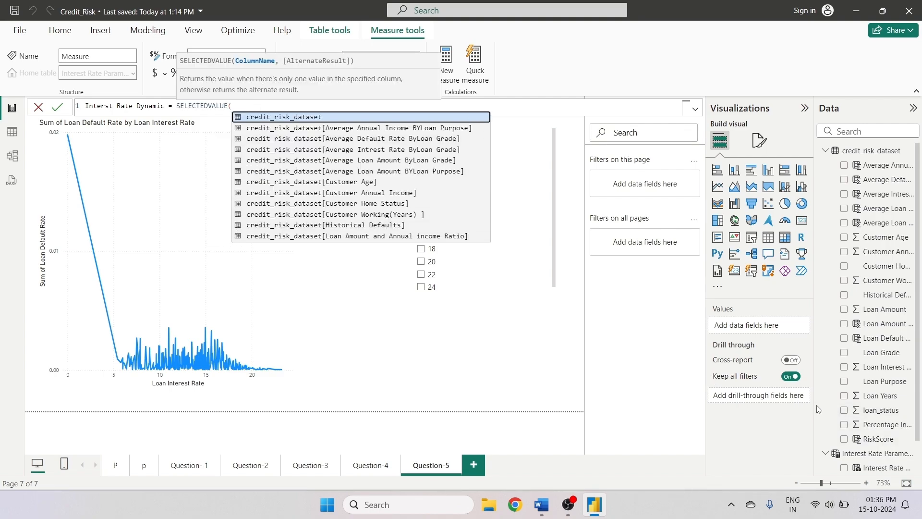
scroll(865, 422, down, 2)
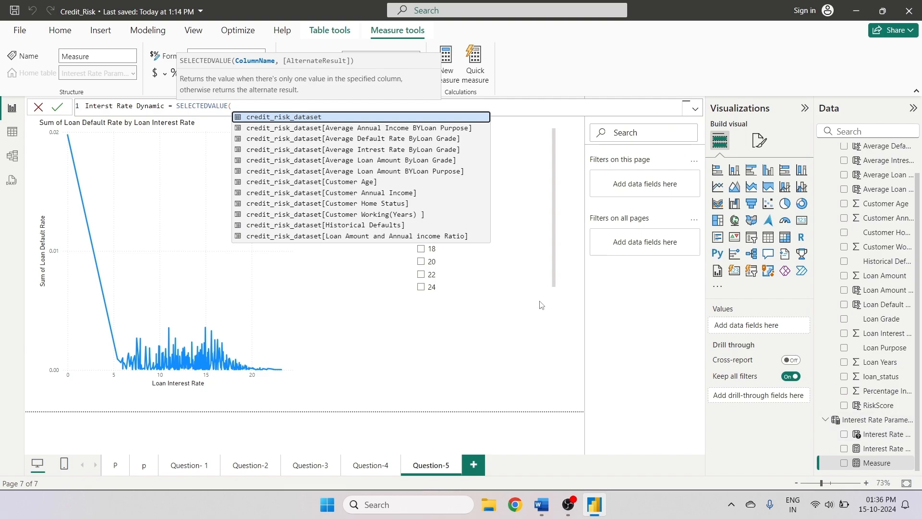
text(')
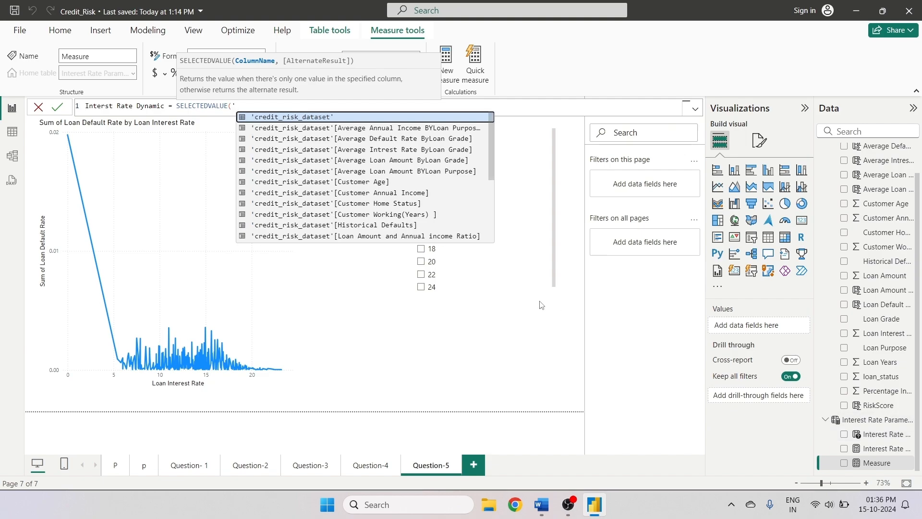
scroll(459, 216, down, 5)
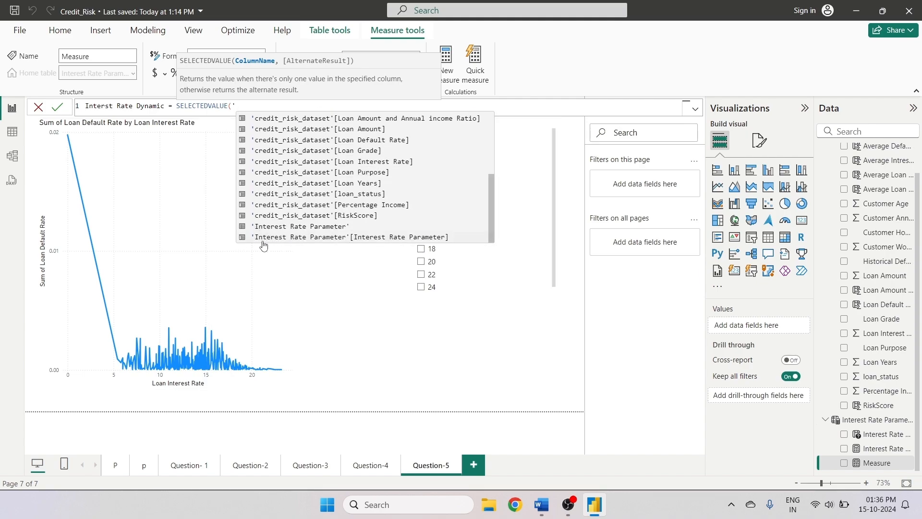
click(417, 237)
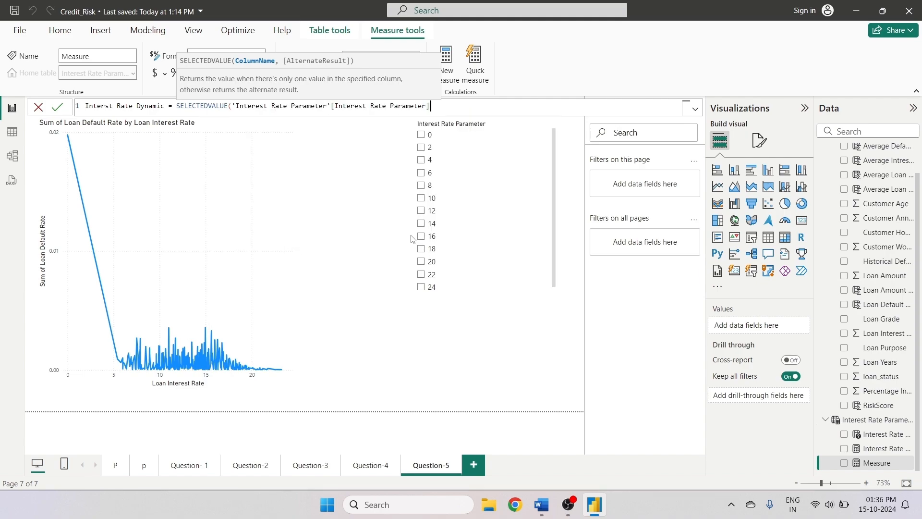
text())
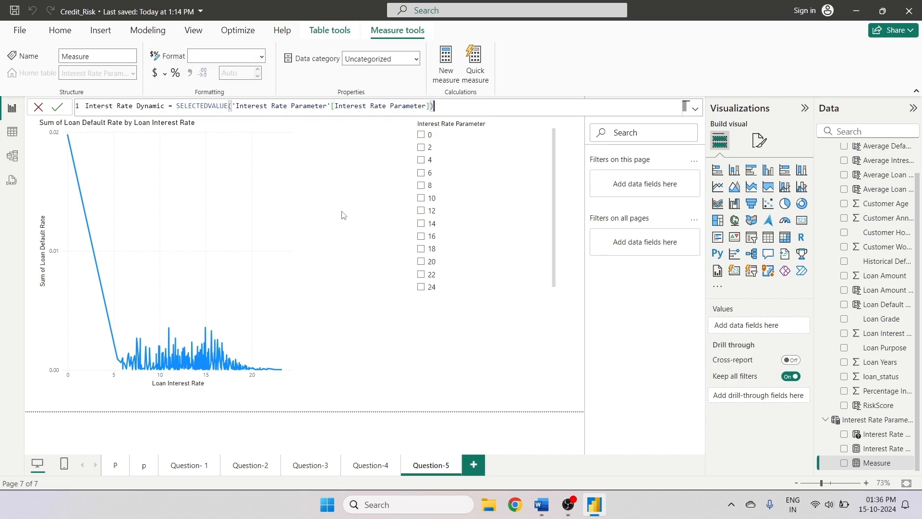
key(Return)
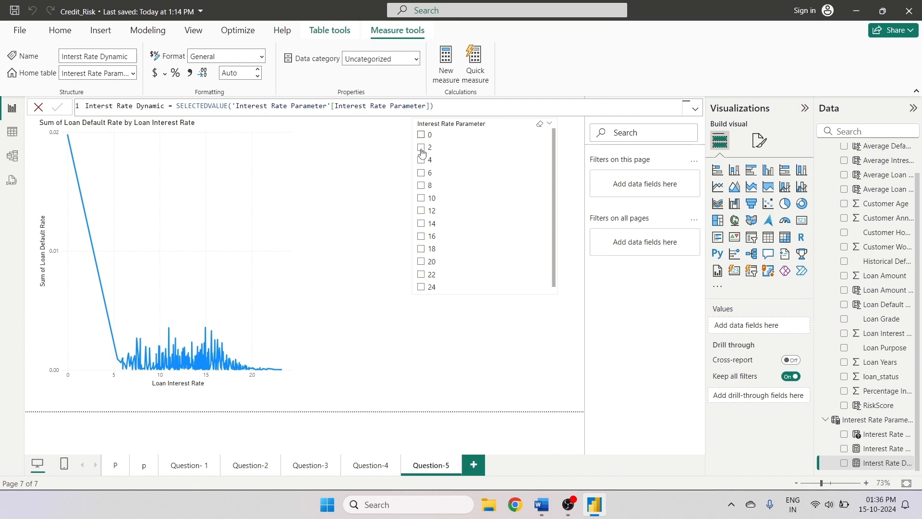
- Select 6 in the interest rate slicer and add the Interst Rate Dynamic measure to the line chart's Y-axis beneath Loan Default Rate
click(422, 173)
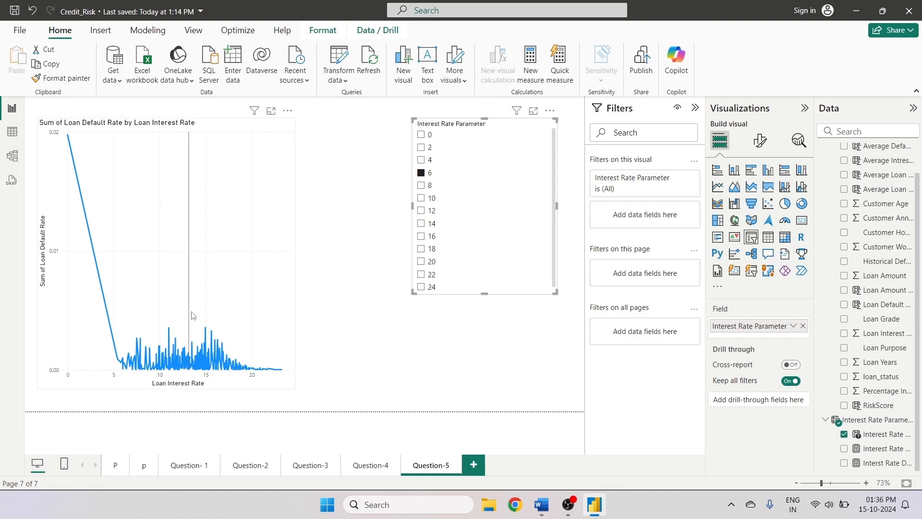
click(232, 309)
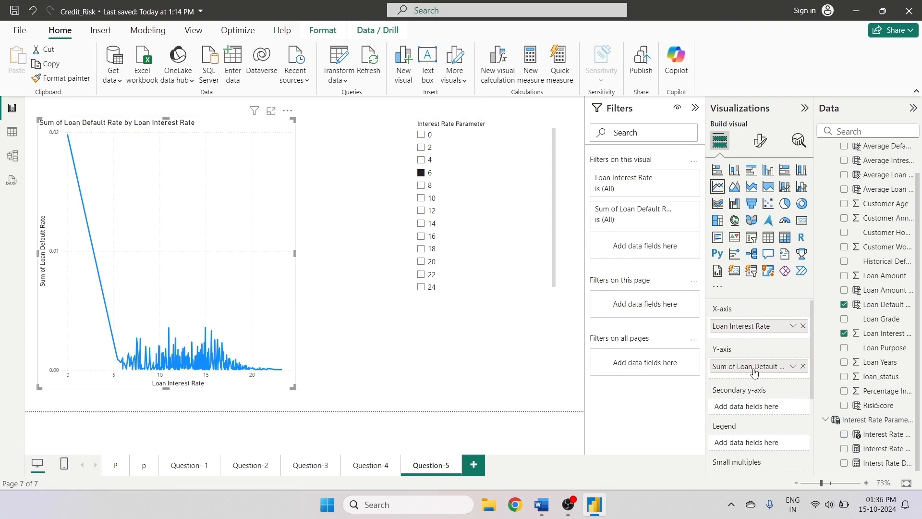
scroll(750, 371, down, 4)
scroll(751, 371, up, 4)
scroll(751, 371, down, 2)
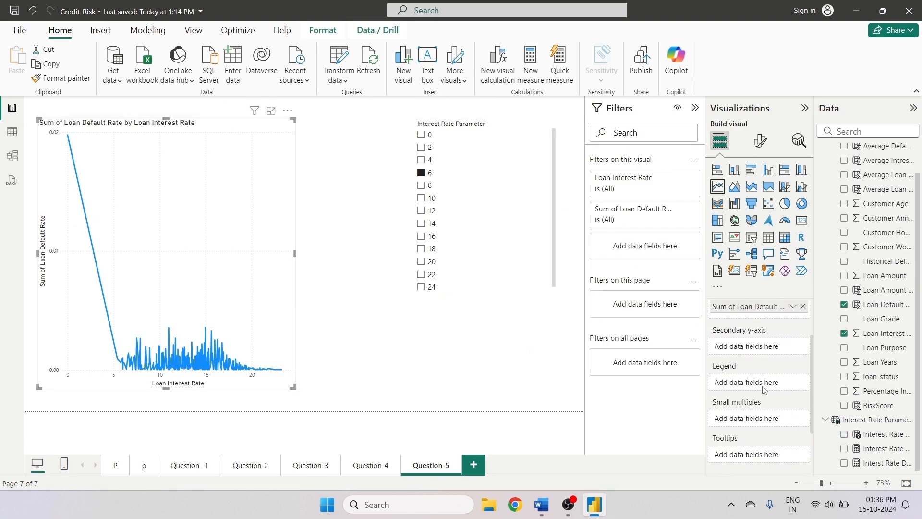
scroll(752, 374, up, 3)
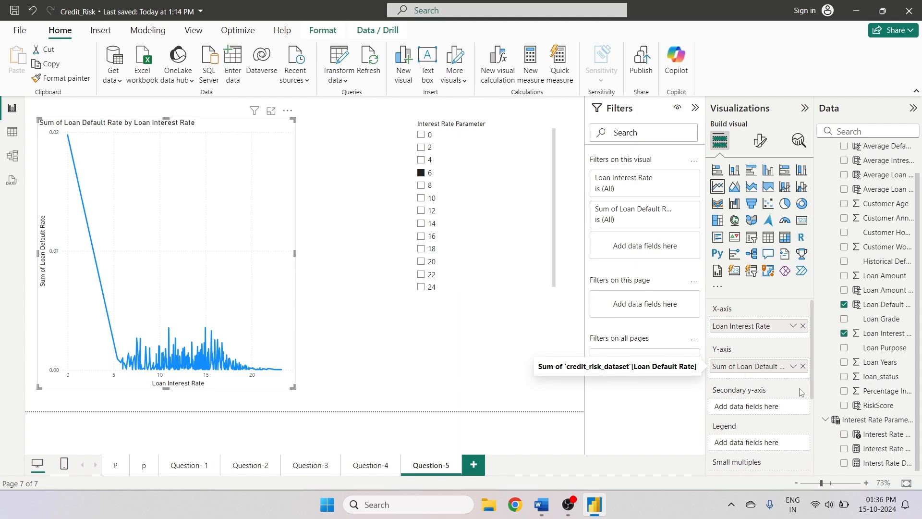
scroll(850, 418, up, 1)
scroll(851, 419, down, 1)
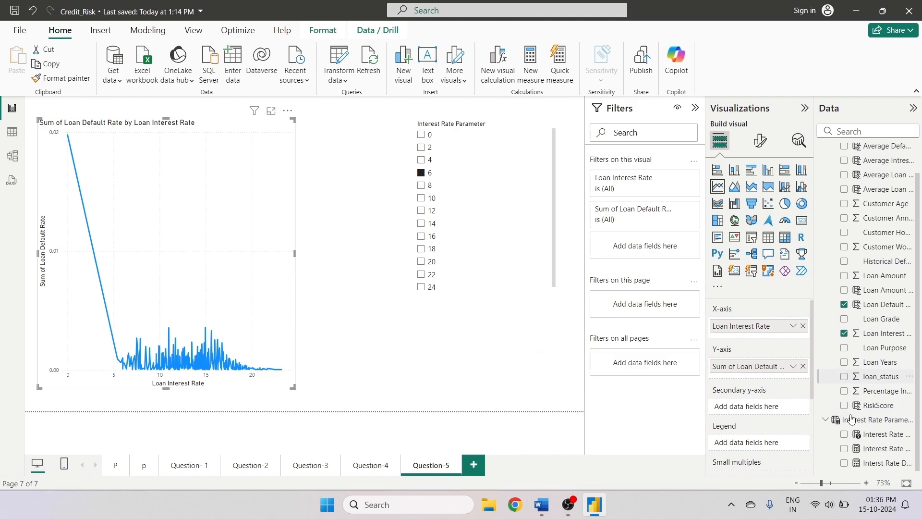
scroll(851, 419, up, 1)
scroll(852, 420, down, 1)
scroll(852, 419, up, 1)
scroll(851, 420, up, 1)
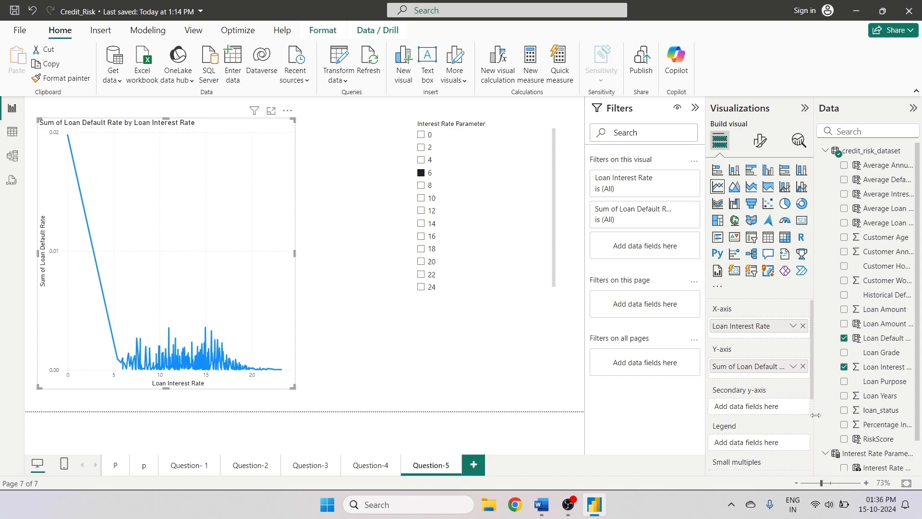
drag(813, 415, 786, 416)
scroll(901, 419, down, 1)
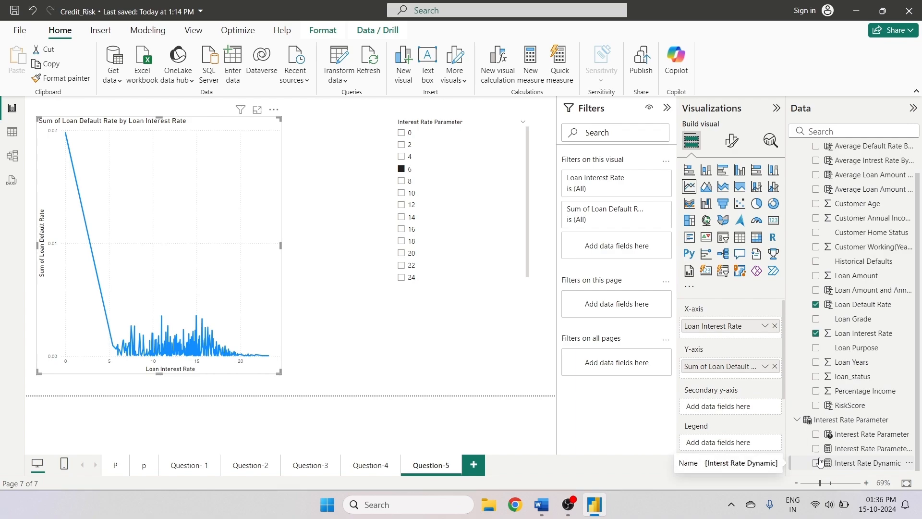
drag(846, 464, 717, 380)
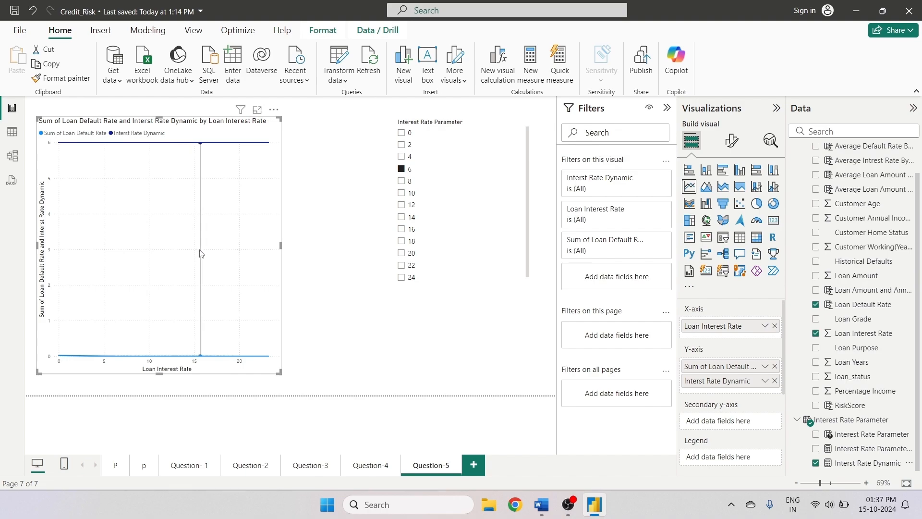
- Compare the line chart's response to slicer values 0, 2, 10, 24 and 4, returning the slicer to 0
click(402, 132)
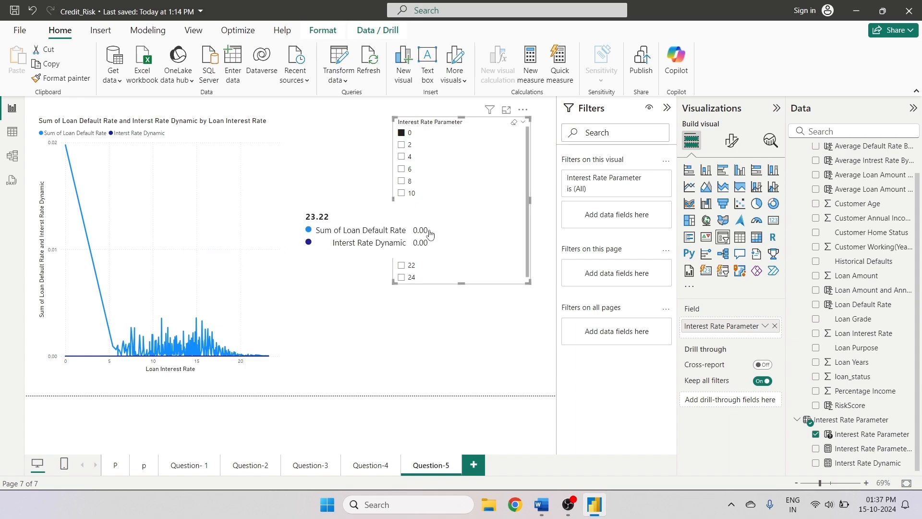
click(403, 145)
click(401, 192)
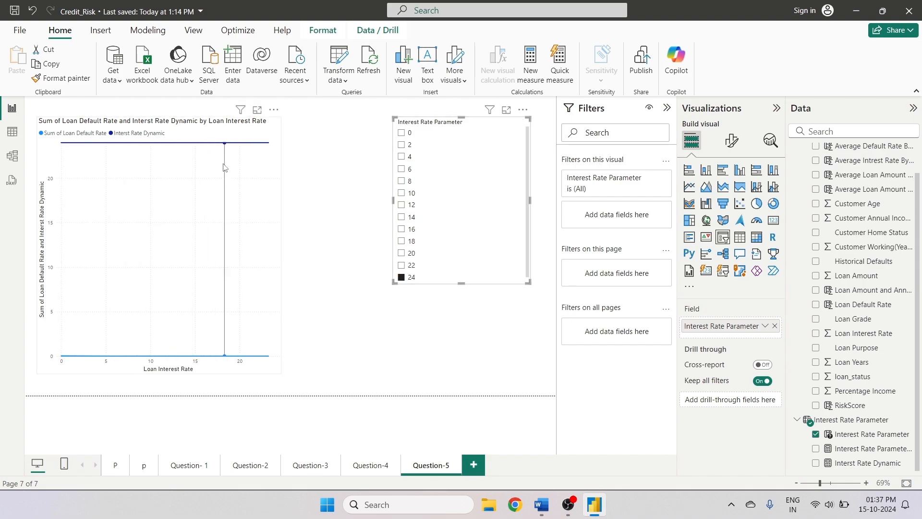
click(402, 157)
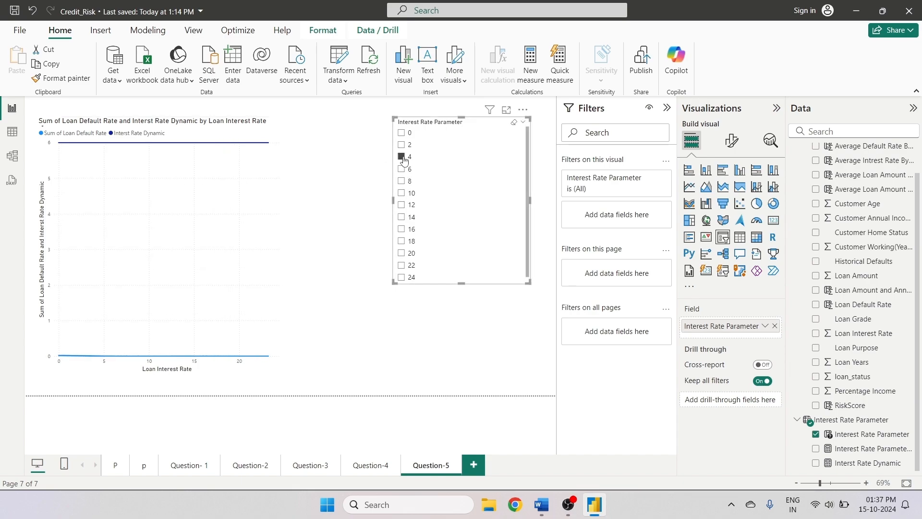
click(402, 133)
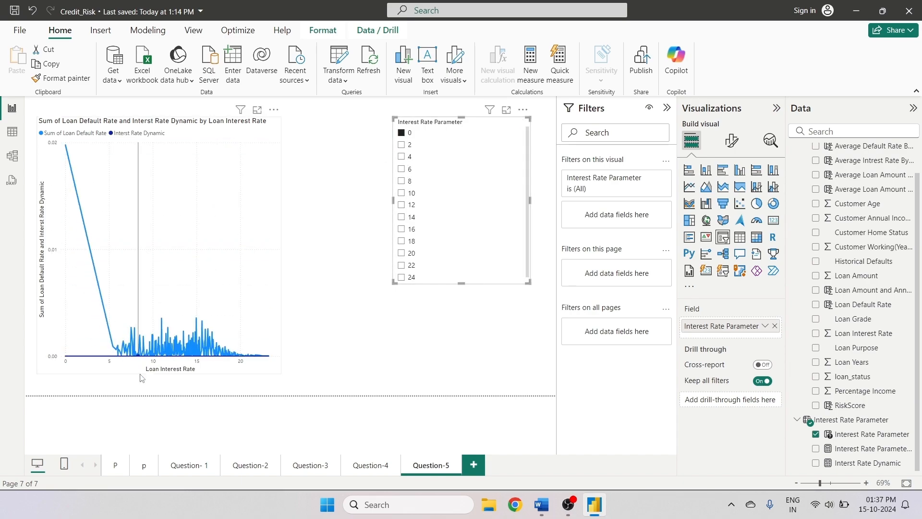
- Examine the Loan Default Rate column's formula and values in the data table, and return to the report
click(13, 134)
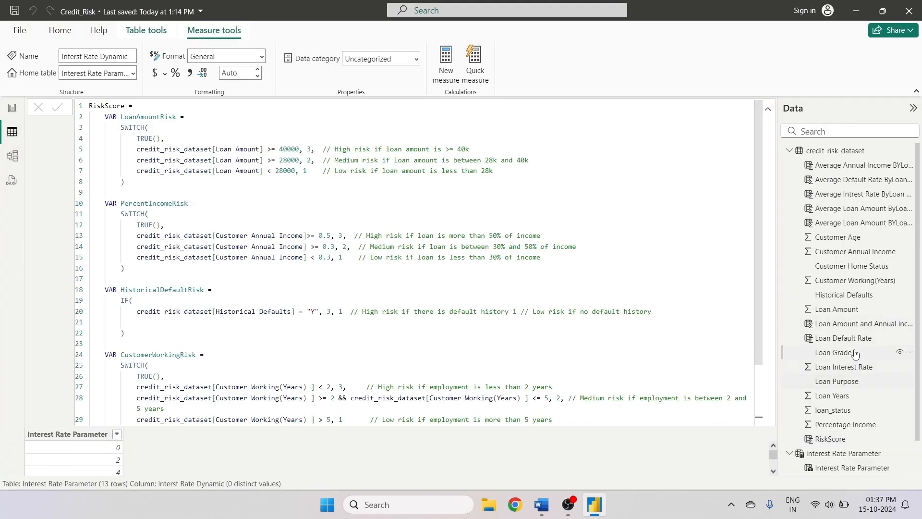
click(799, 340)
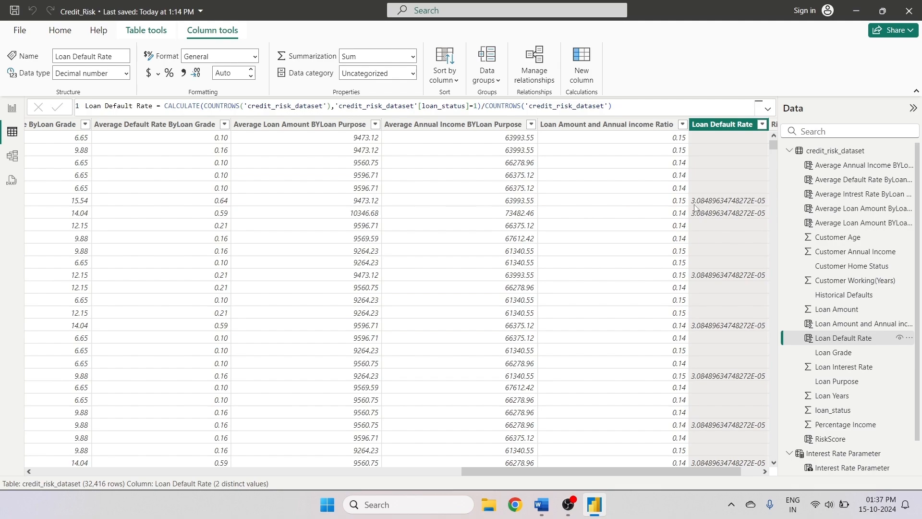
click(8, 113)
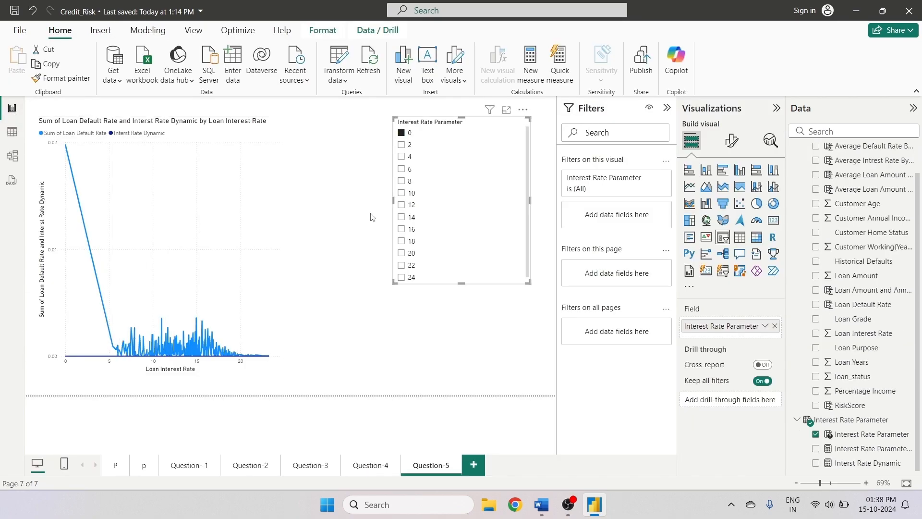
- Step the interest rate slicer through 4, 12, 14, 16 and 18, inspecting the line chart's data points
click(401, 157)
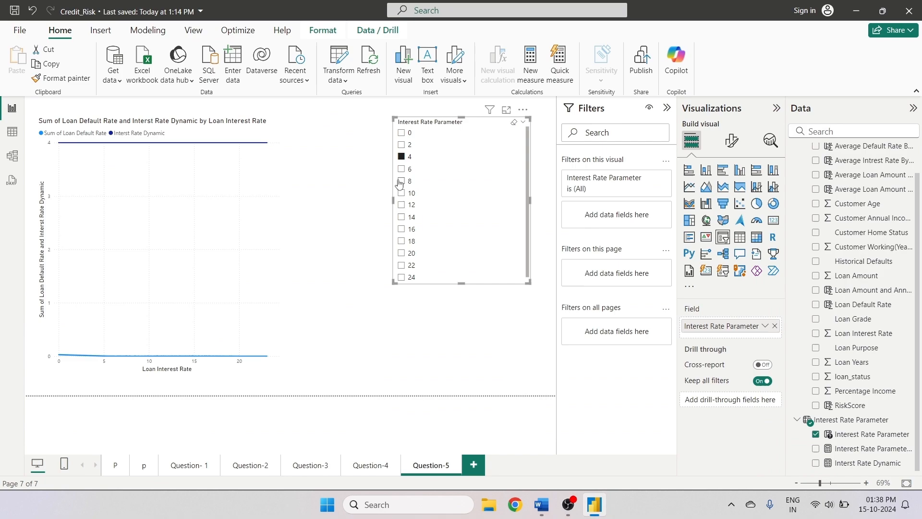
click(402, 205)
click(402, 217)
click(401, 230)
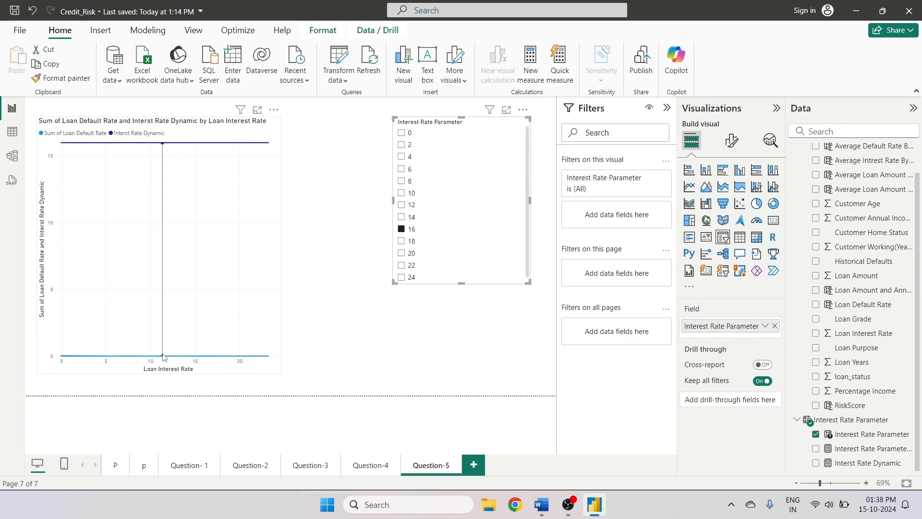
mouse_move(164, 357)
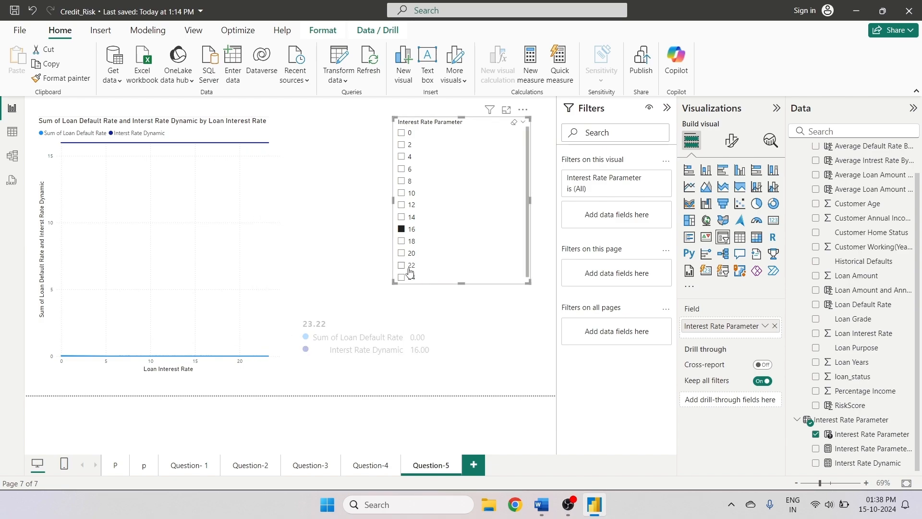
click(404, 241)
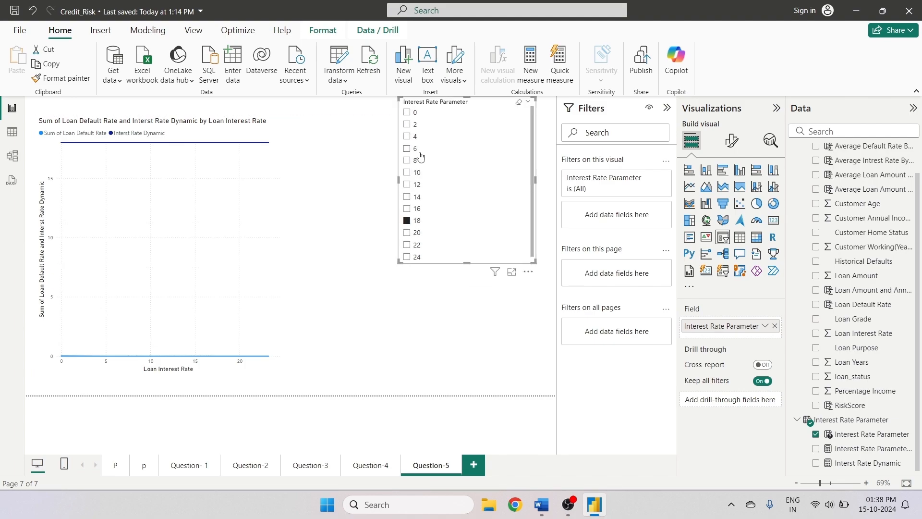
- Move the interest rate slicer down beside the line chart, leaving a small gap between them, and select the chart
drag(449, 223, 381, 268)
click(298, 259)
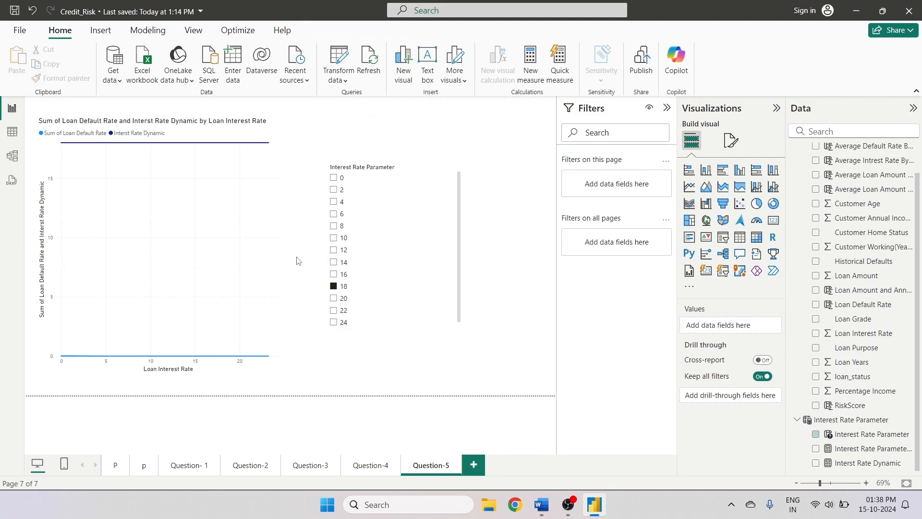
click(164, 264)
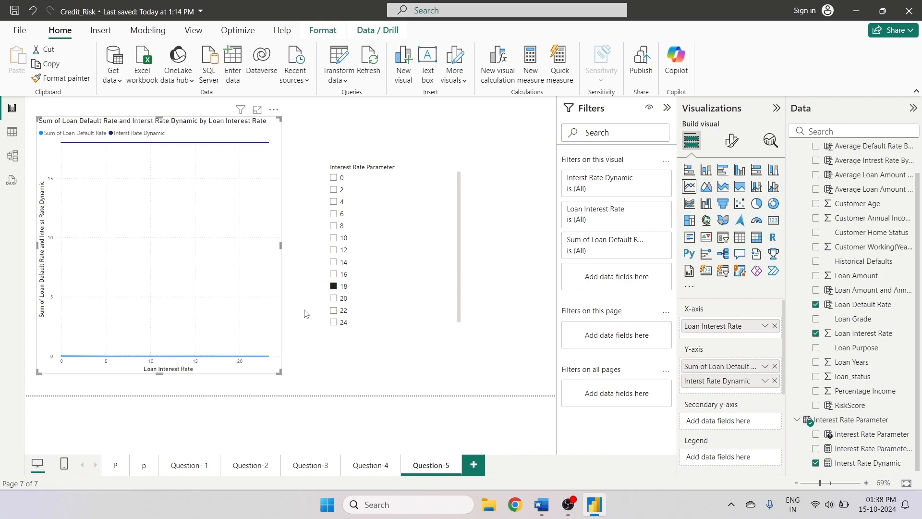
- Highlight the "Predictive Insights and What-if Analysis" question in yellow in the Word document, and return to the Power BI report
click(542, 504)
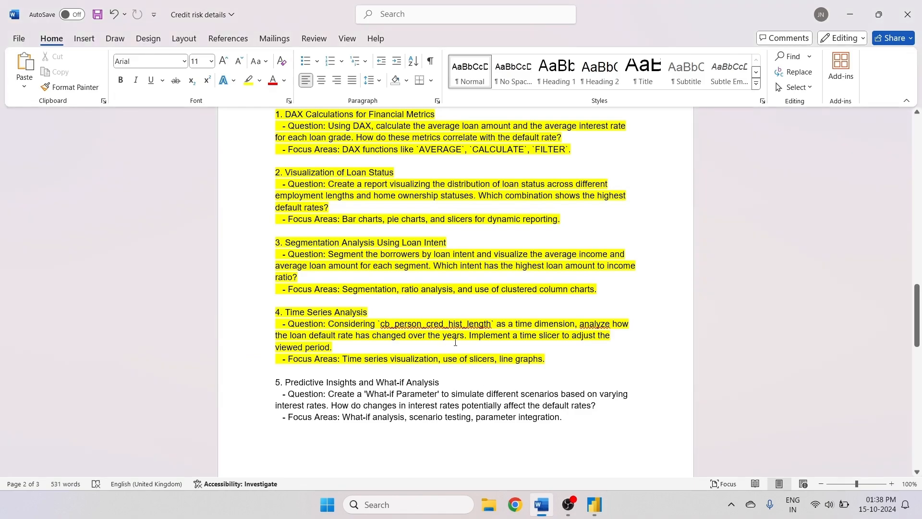
drag(566, 420, 277, 383)
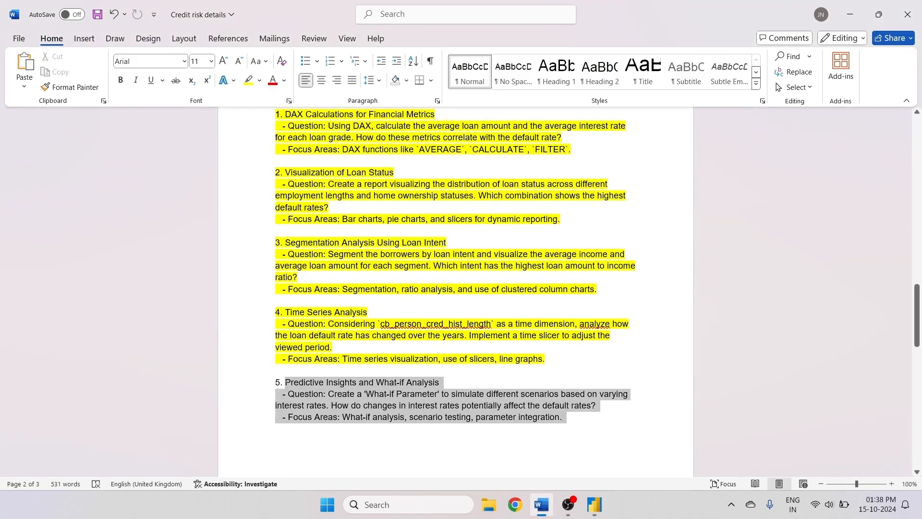
click(249, 81)
key(Left)
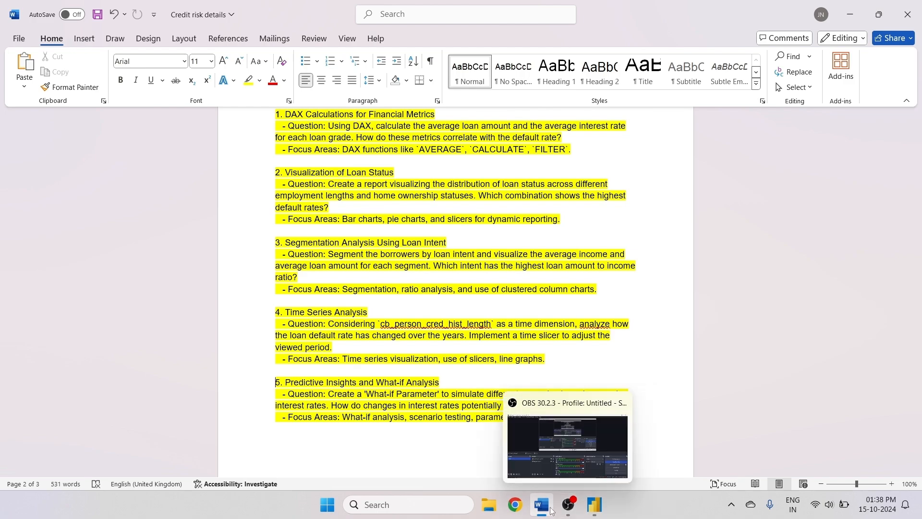
click(595, 506)
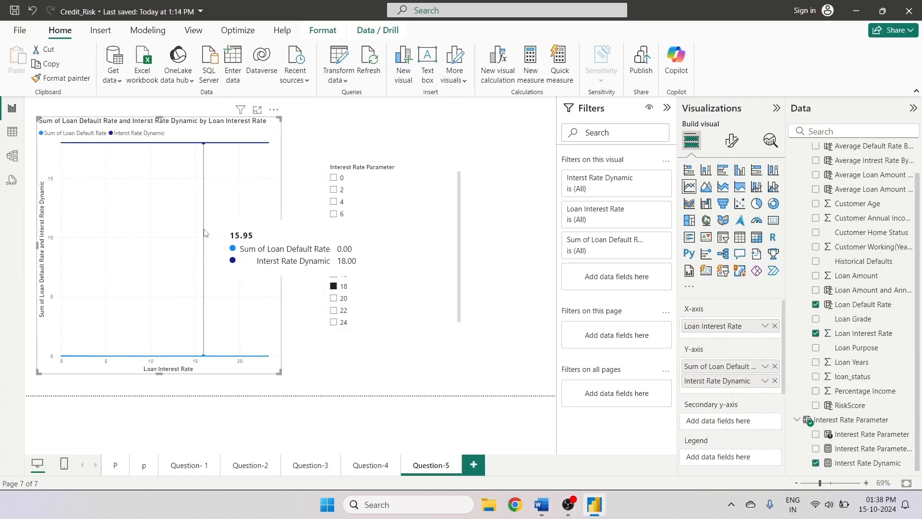
- Try to copy the formatting of the Question-1 matrix onto the Question-5 interest rate slicer with Format painter
click(407, 195)
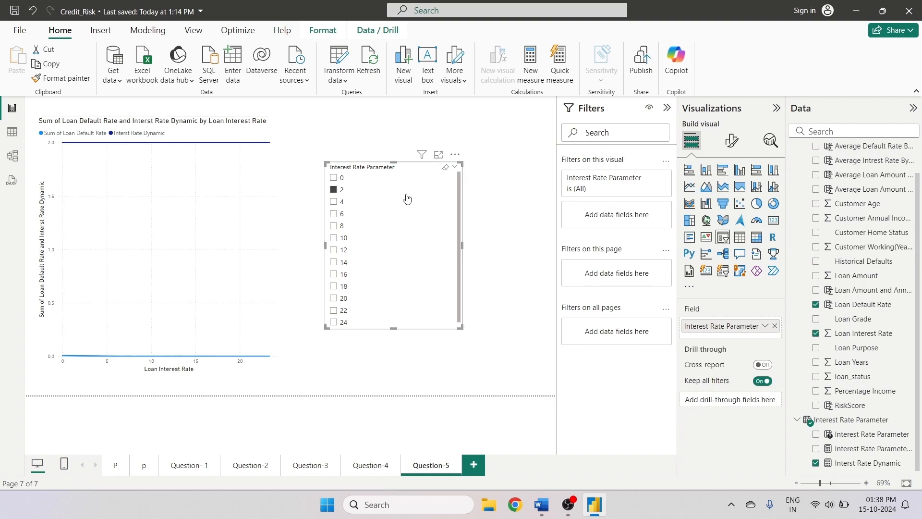
click(187, 469)
click(305, 206)
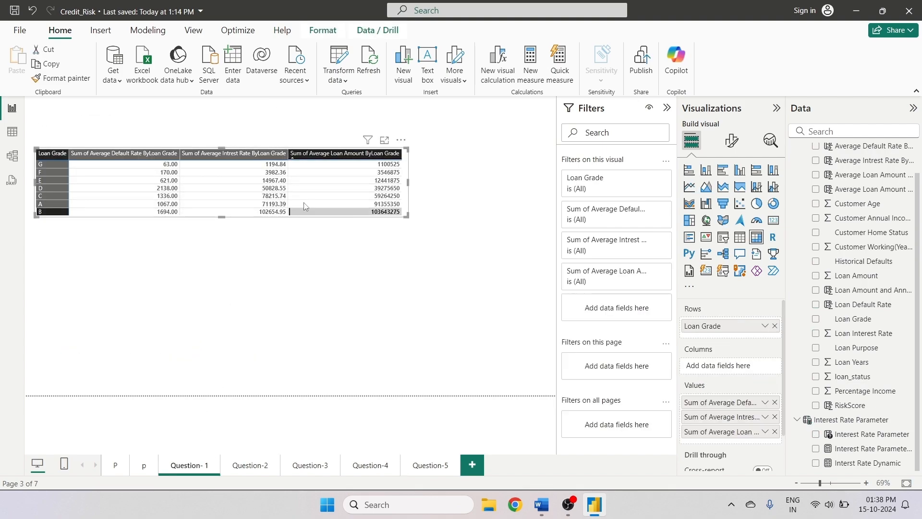
click(62, 79)
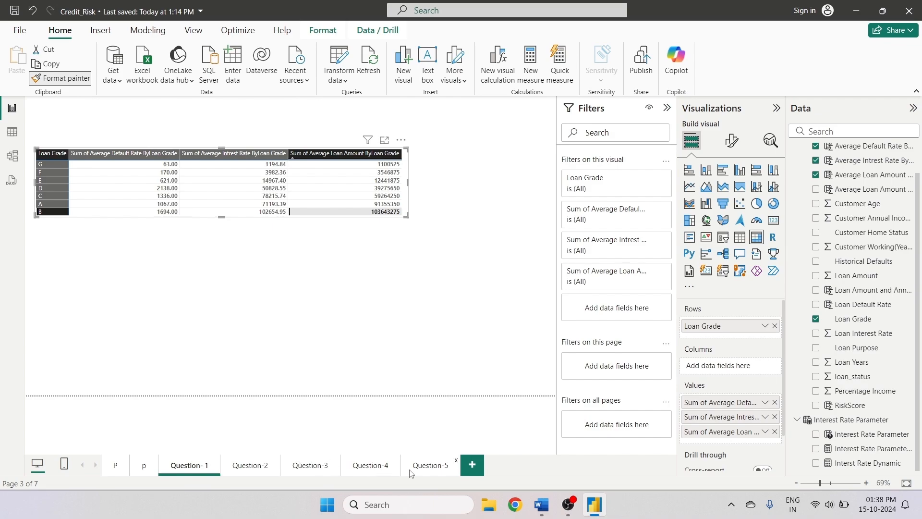
click(422, 463)
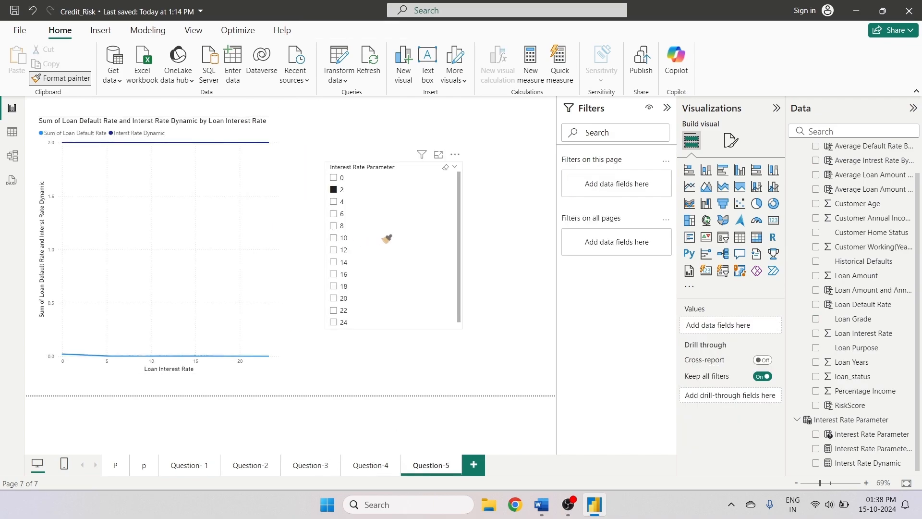
click(387, 239)
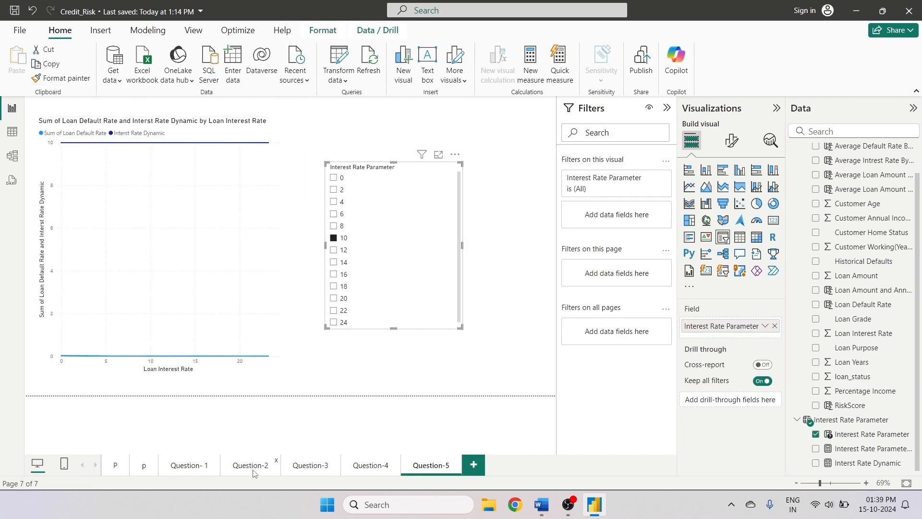
- Copy the formatting of the loan-to-income ratio line chart on Question-3 onto the Question-5 line chart with Format painter
click(254, 472)
click(320, 472)
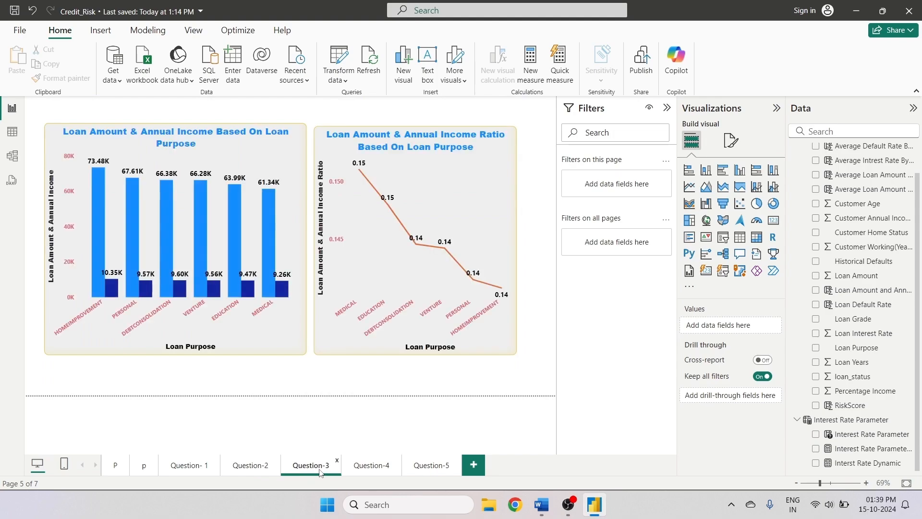
click(385, 235)
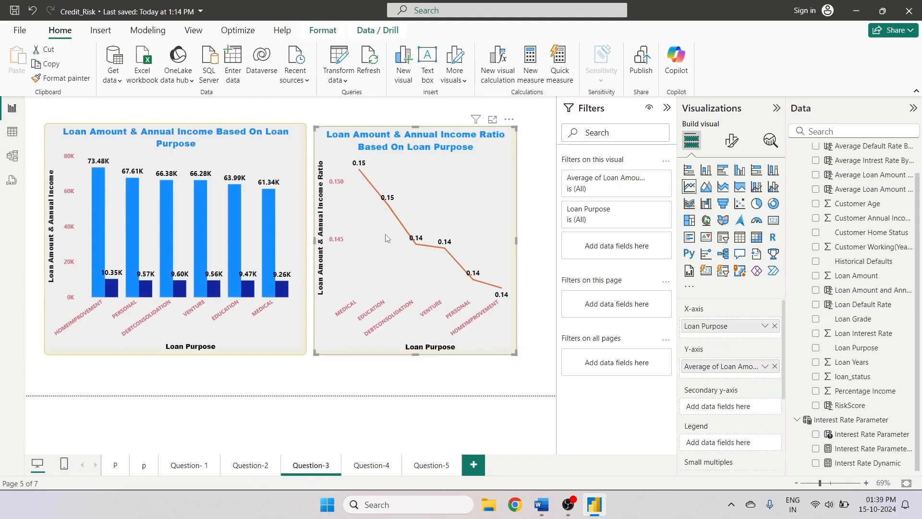
click(68, 83)
click(417, 464)
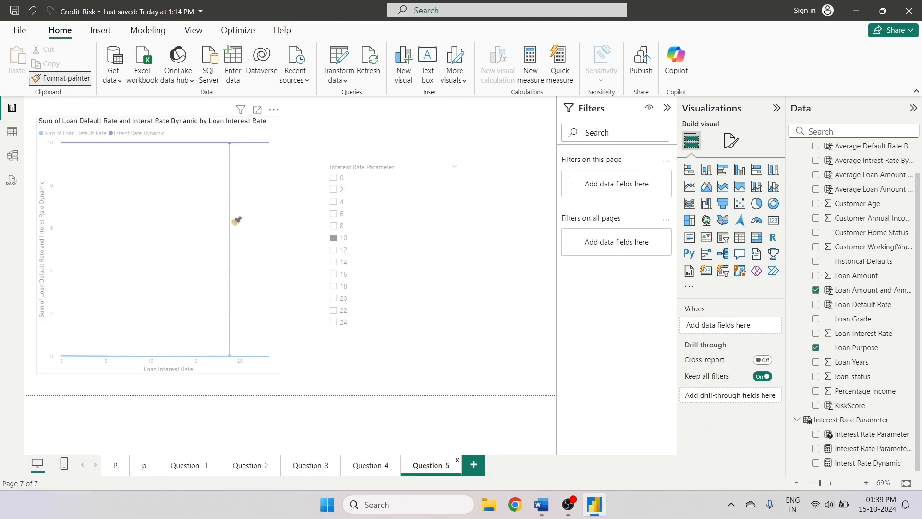
click(216, 227)
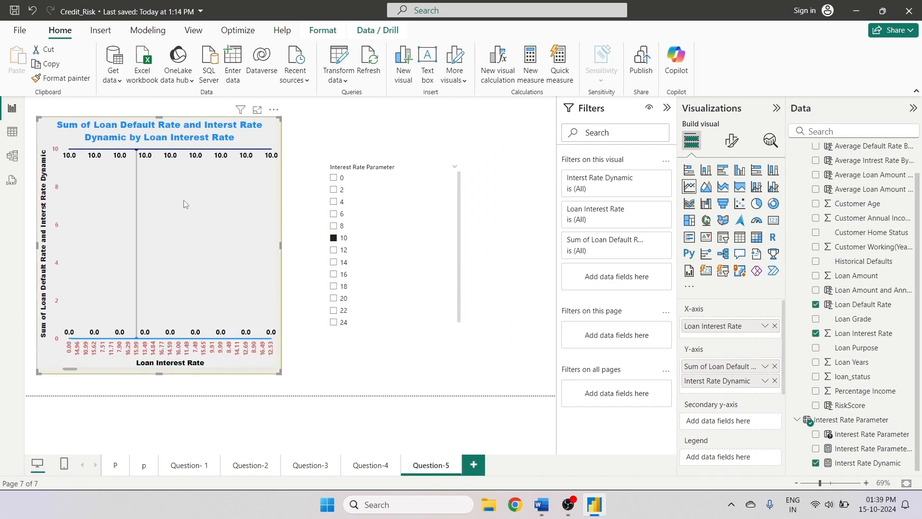
mouse_move(159, 201)
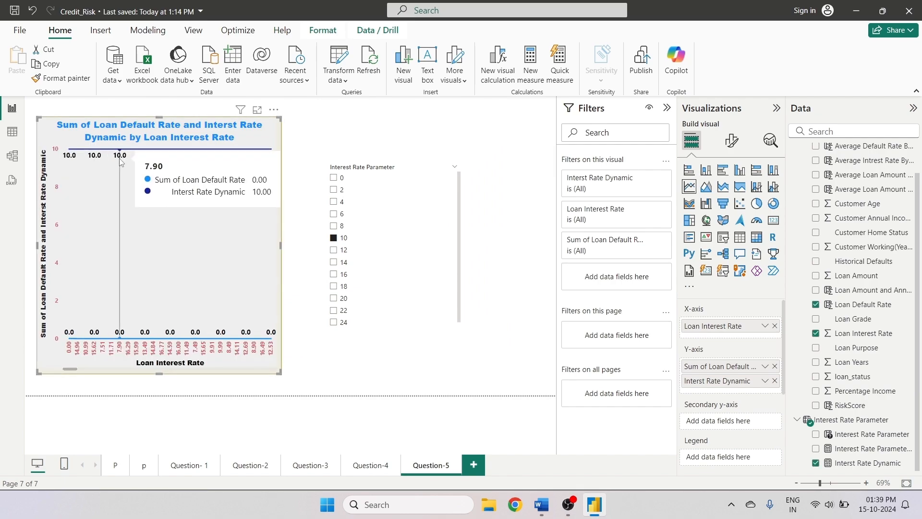
- Test the line chart's response to different interest rates by selecting 16, 20, 12, 6, 24 and 2 in the slicer
click(337, 275)
click(338, 299)
click(349, 248)
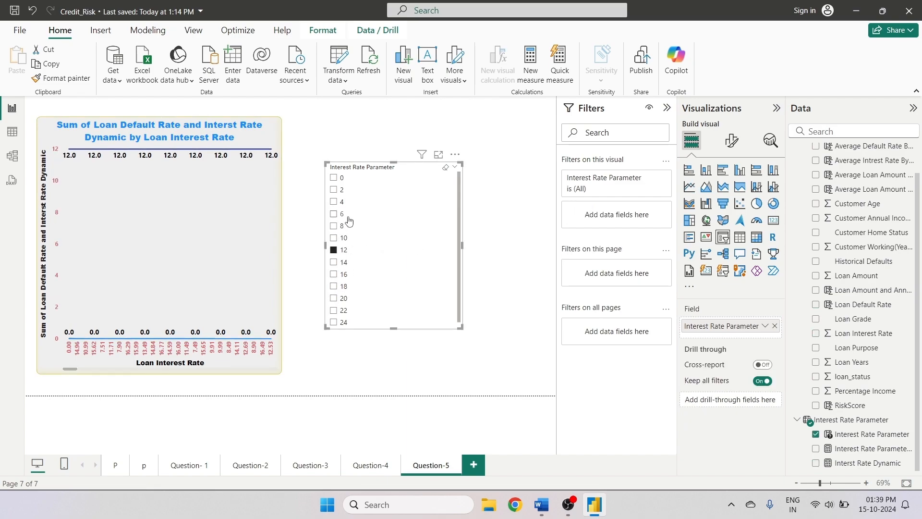
click(349, 215)
click(353, 278)
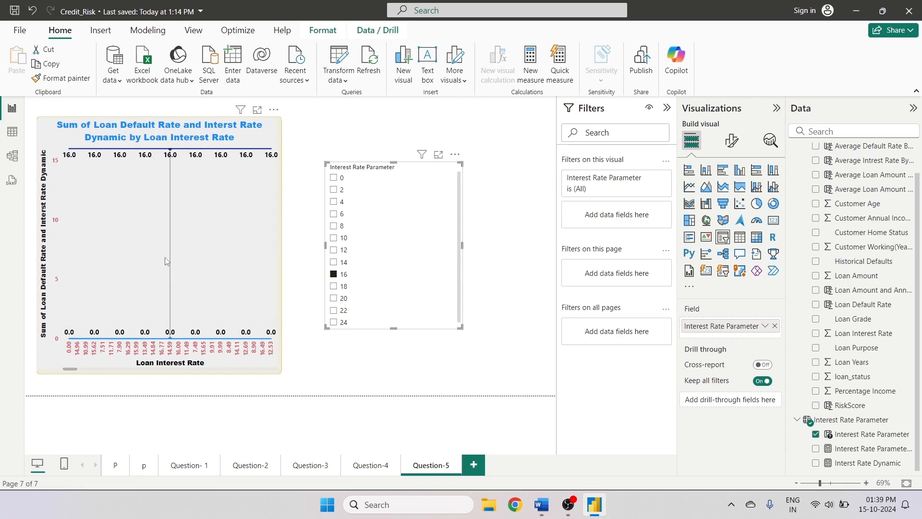
click(334, 323)
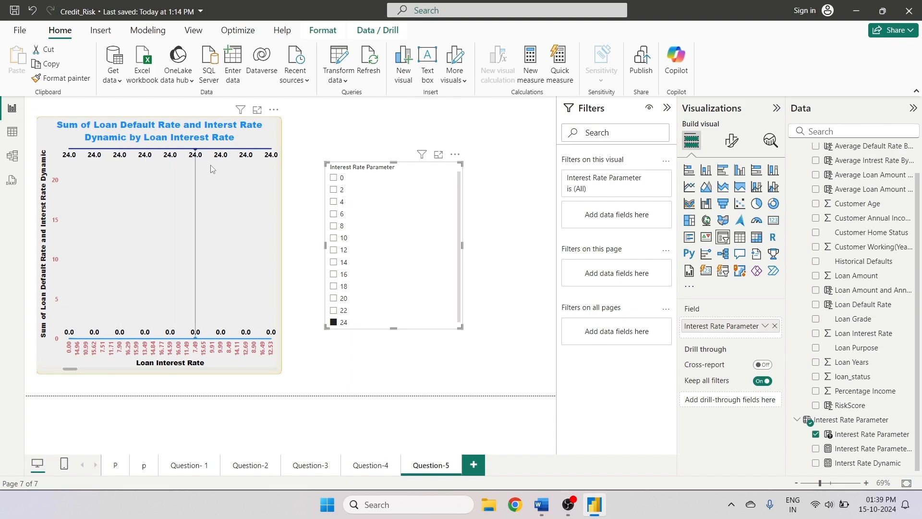
click(341, 189)
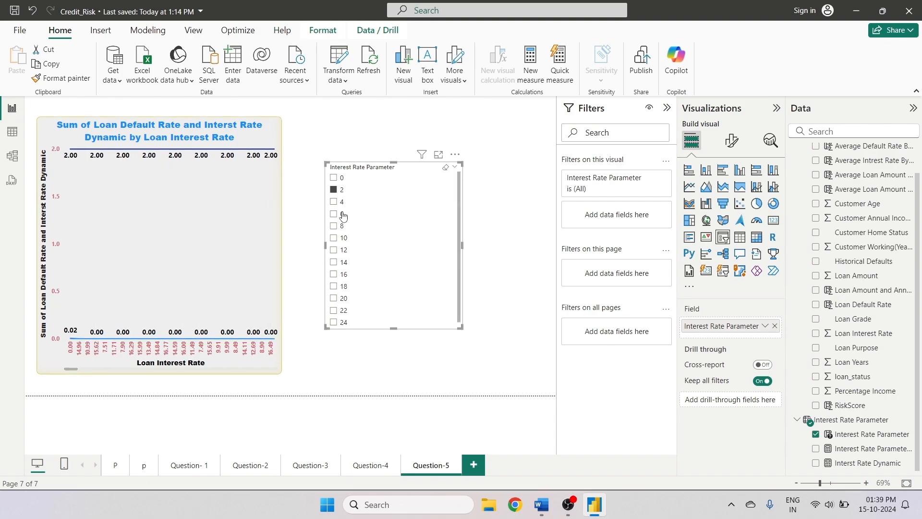
click(342, 215)
- Set the interest rate slicer to 0 and examine the line chart's data points
click(335, 178)
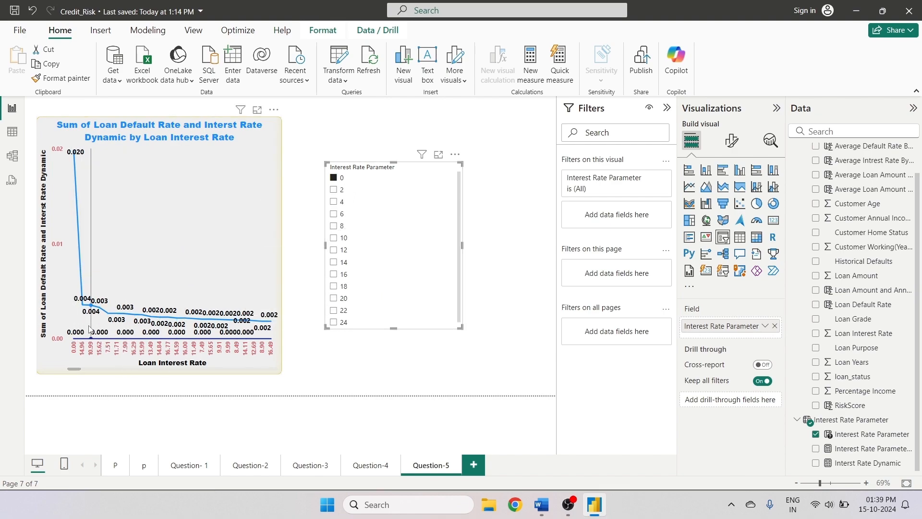
mouse_move(81, 335)
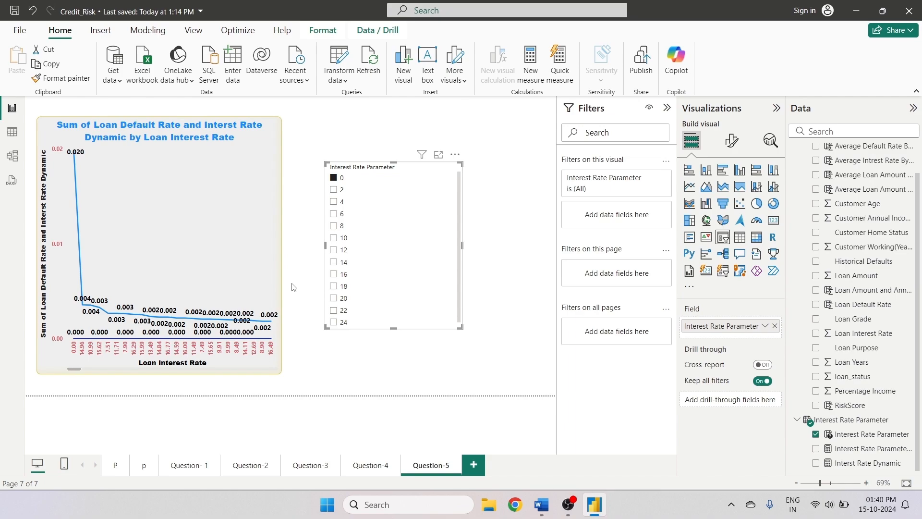
mouse_move(101, 241)
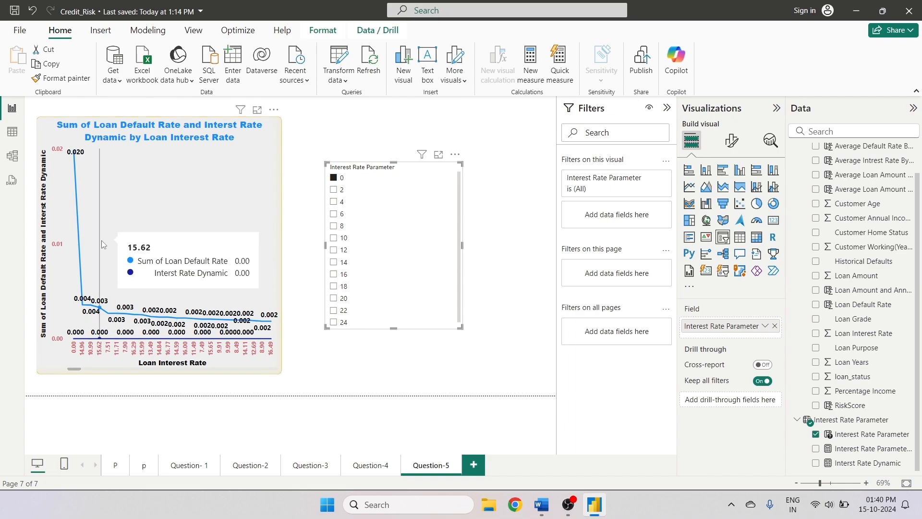
- Format the slicer header in bold Arial Black at size 11 and narrow the slicer to just fit the header text
click(733, 143)
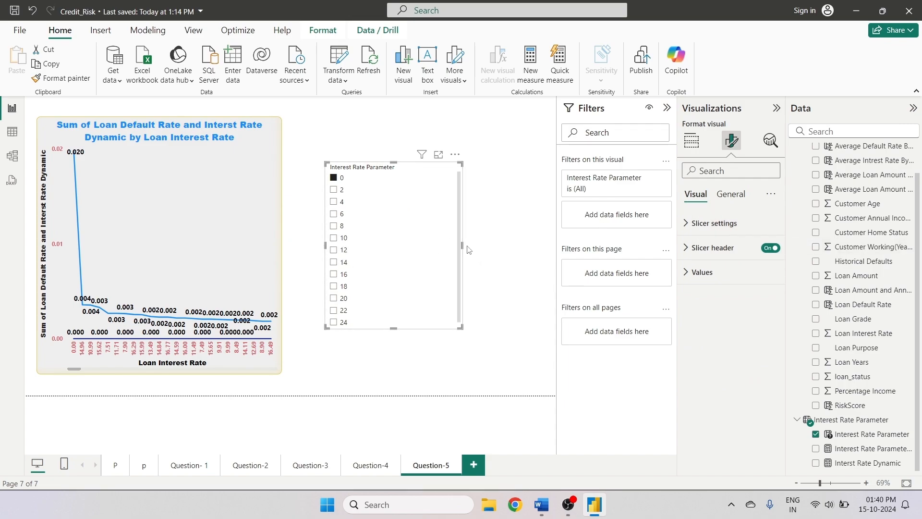
drag(463, 245, 417, 259)
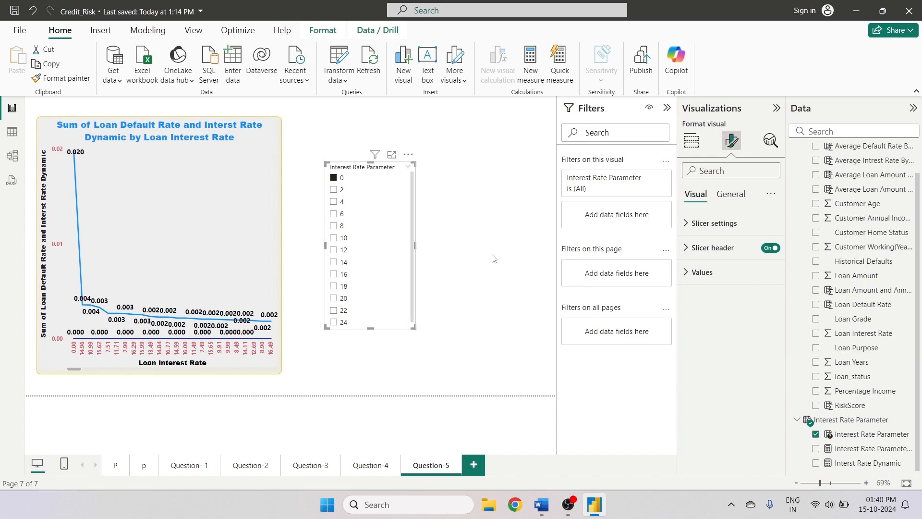
click(690, 249)
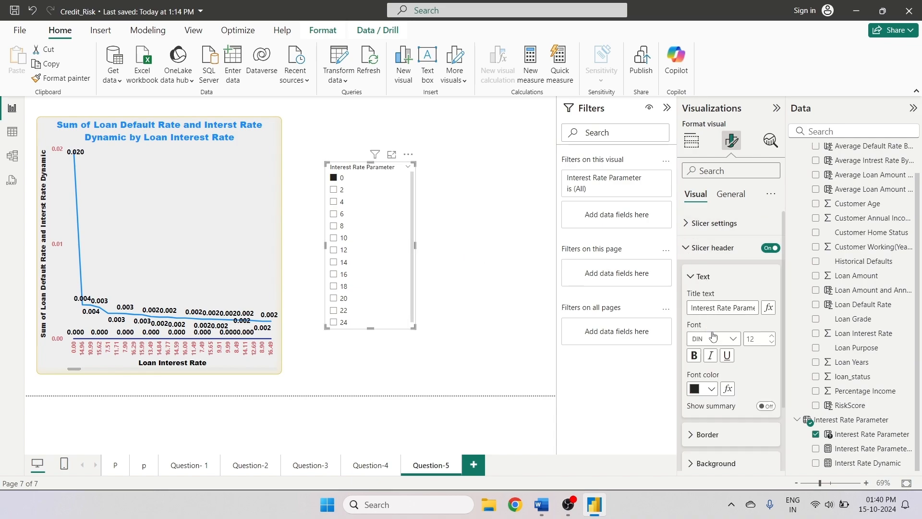
click(696, 357)
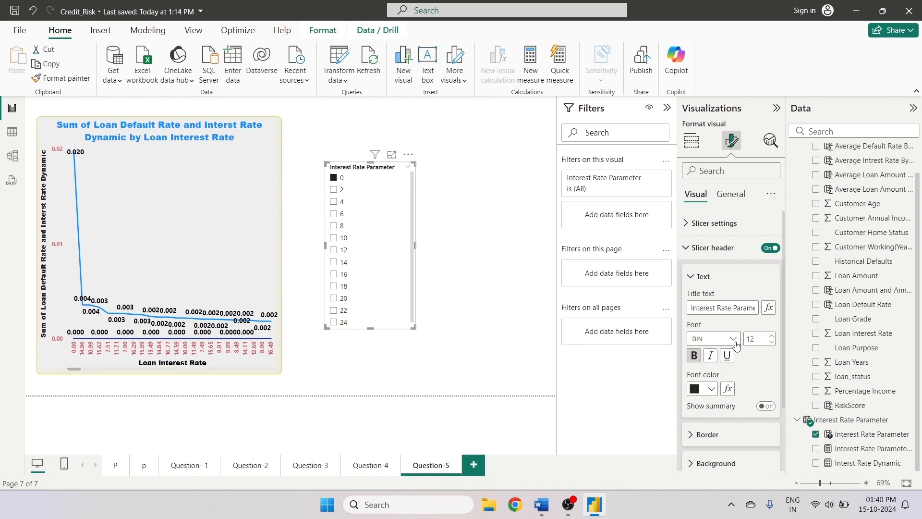
click(737, 342)
click(715, 154)
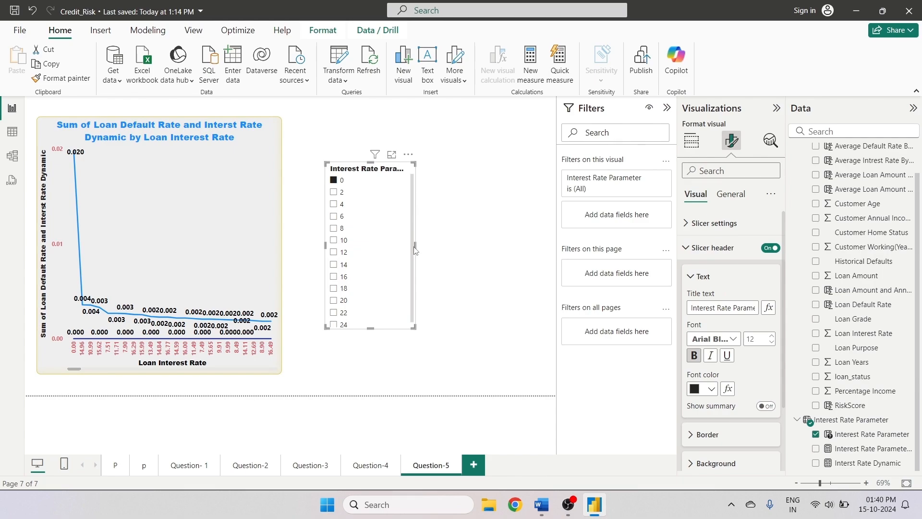
drag(416, 247, 438, 265)
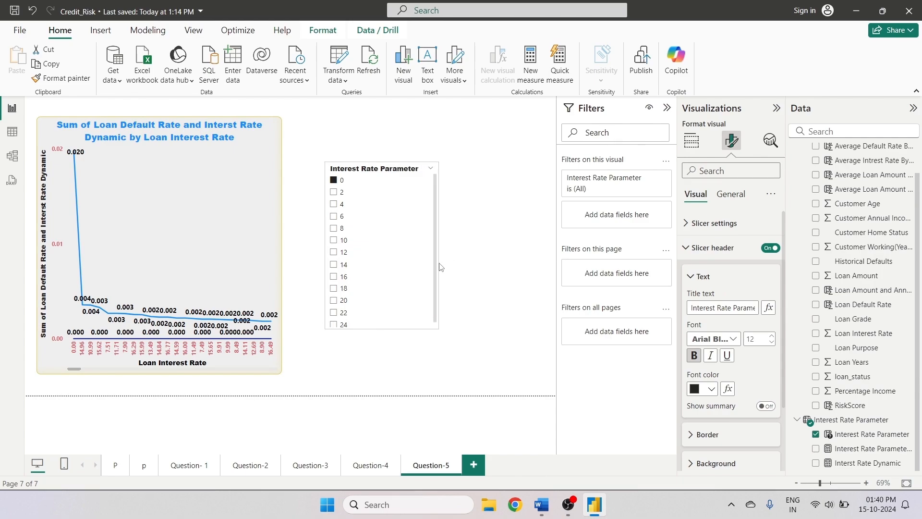
click(772, 342)
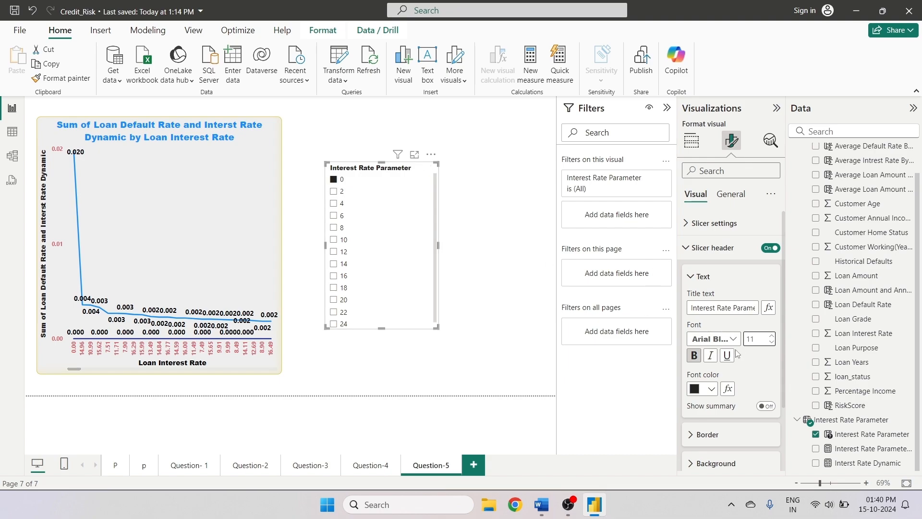
- Shorten the slicer's header title to "Interest Rate" and colour the header text red
double_click(734, 305)
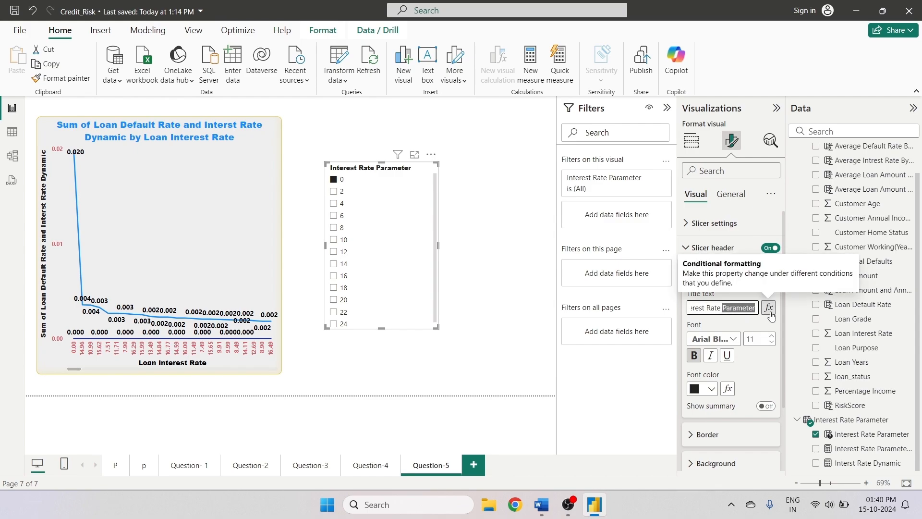
key(BackSpace)
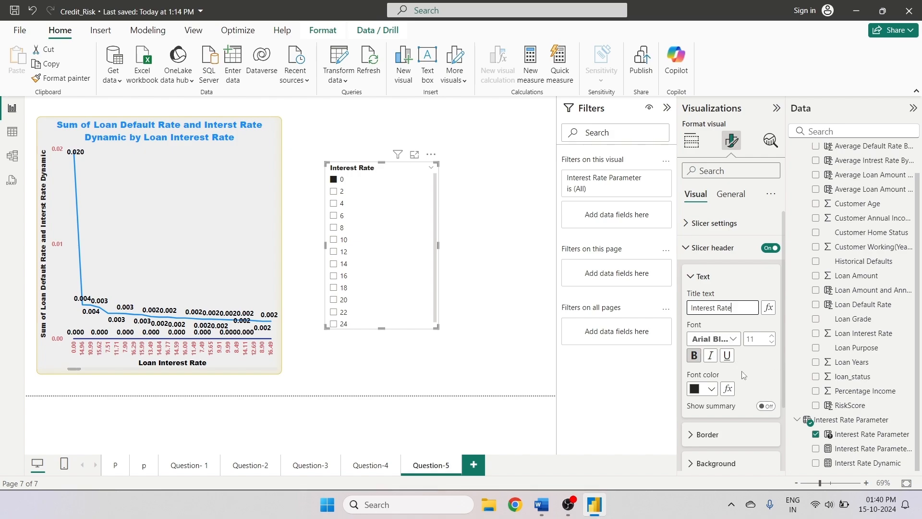
click(711, 389)
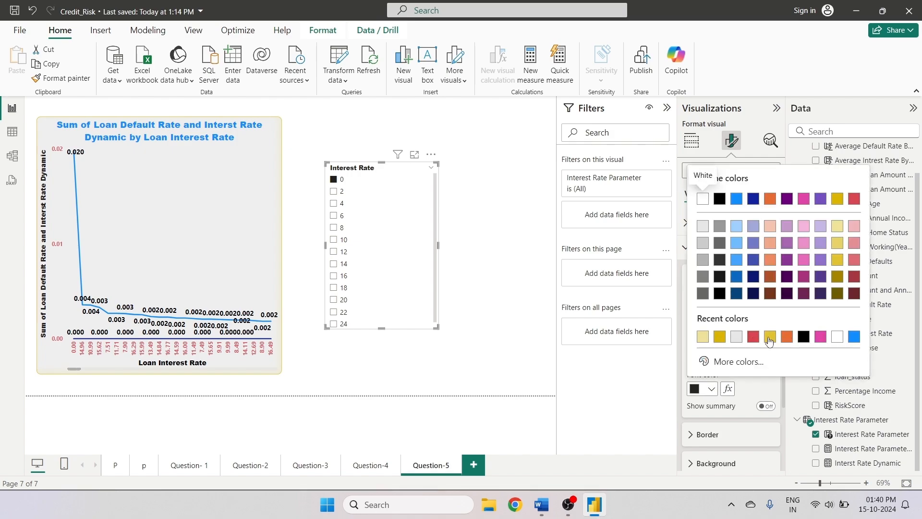
click(754, 337)
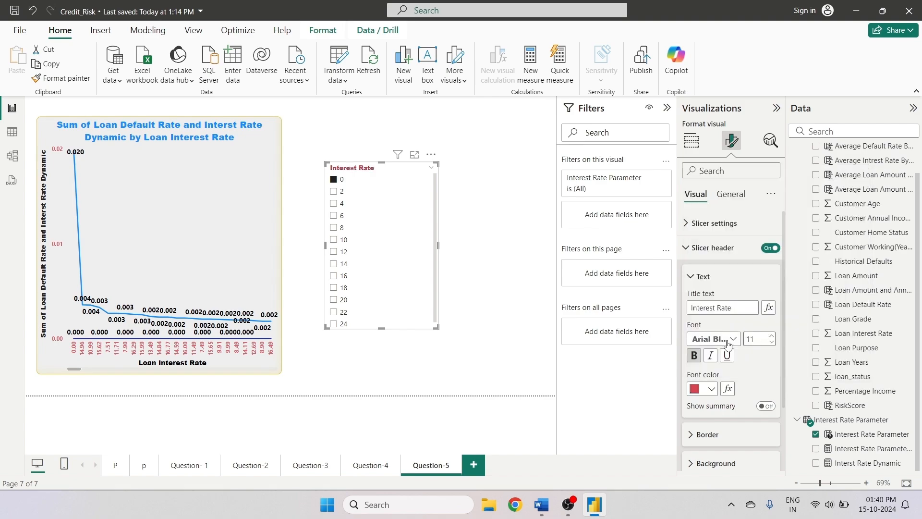
- Change the slicer values' font to another Segoe UI variant and make the values bold
scroll(760, 376, down, 2)
scroll(760, 376, down, 1)
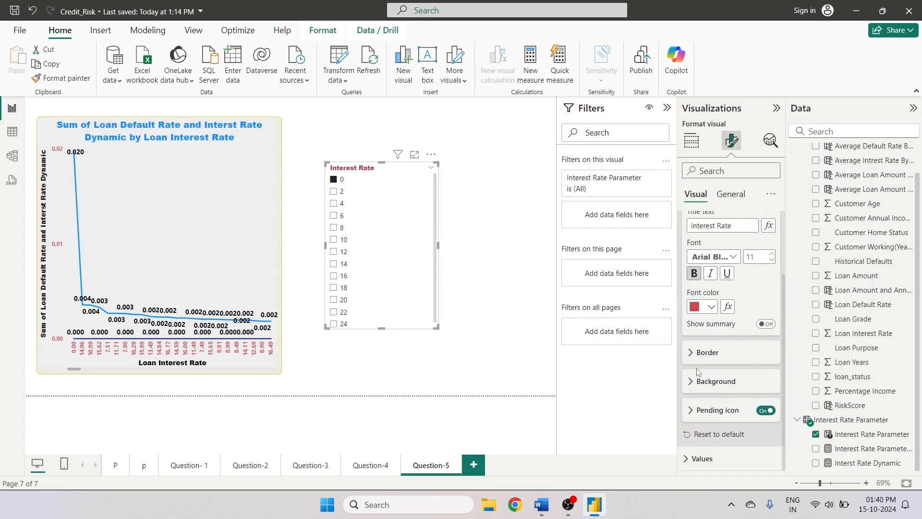
click(690, 382)
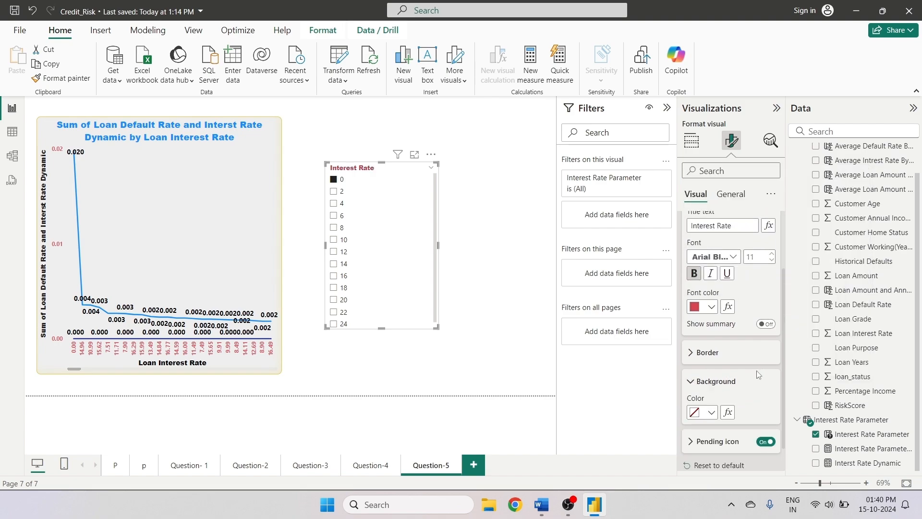
scroll(761, 377, down, 1)
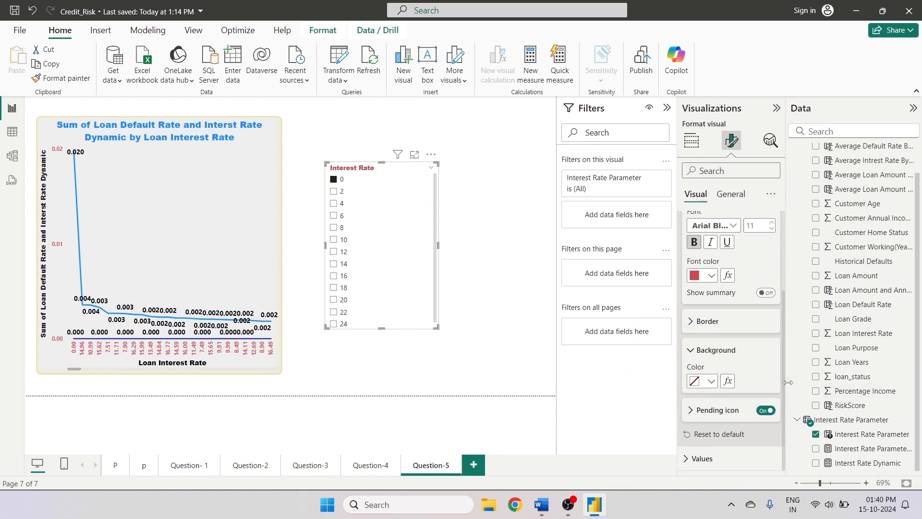
click(701, 458)
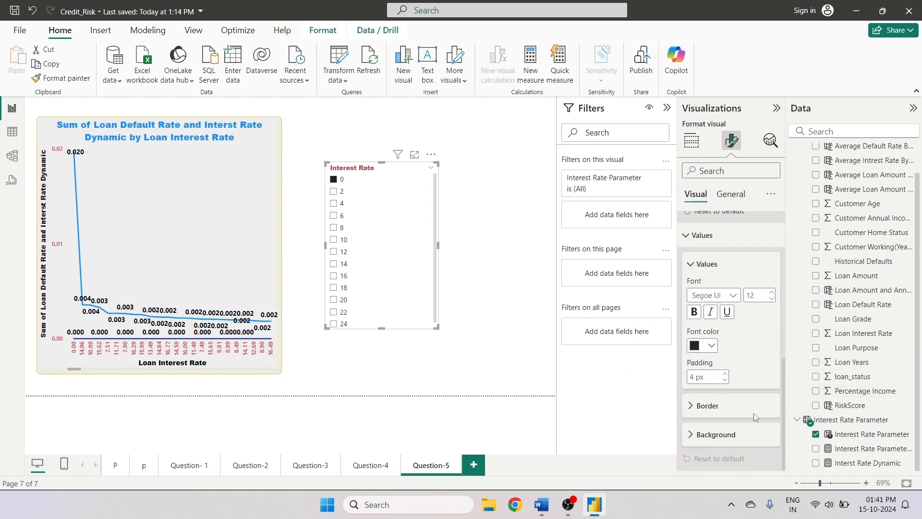
click(731, 296)
click(733, 230)
click(695, 314)
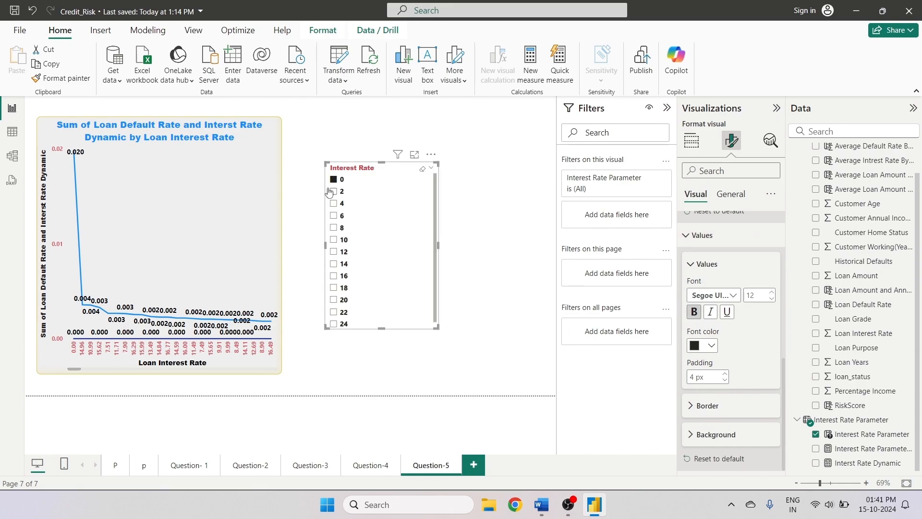
- Try white, light blue, light orange, black and a deeper orange as the font colour of the slicer values
click(711, 345)
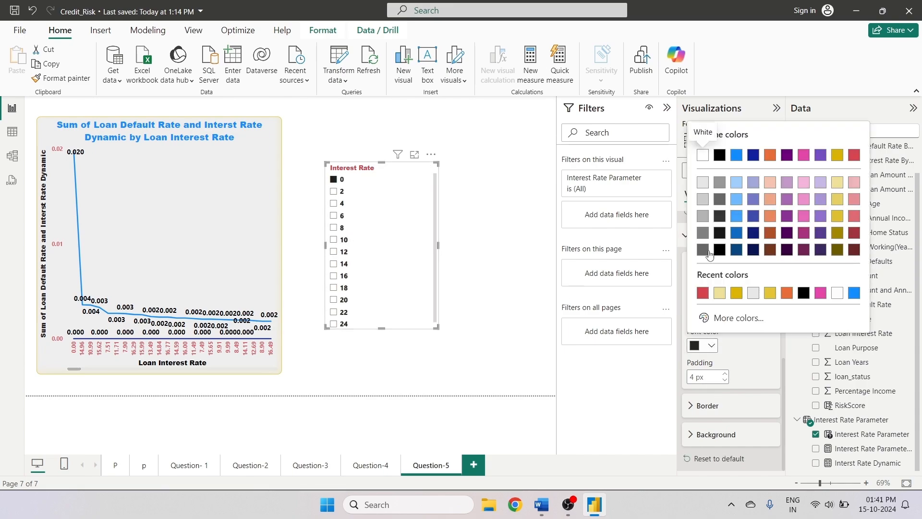
click(703, 155)
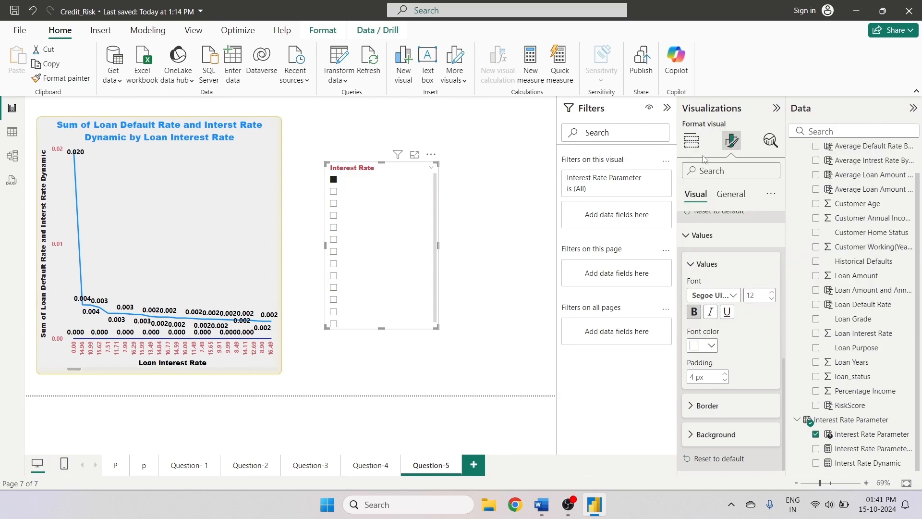
click(712, 345)
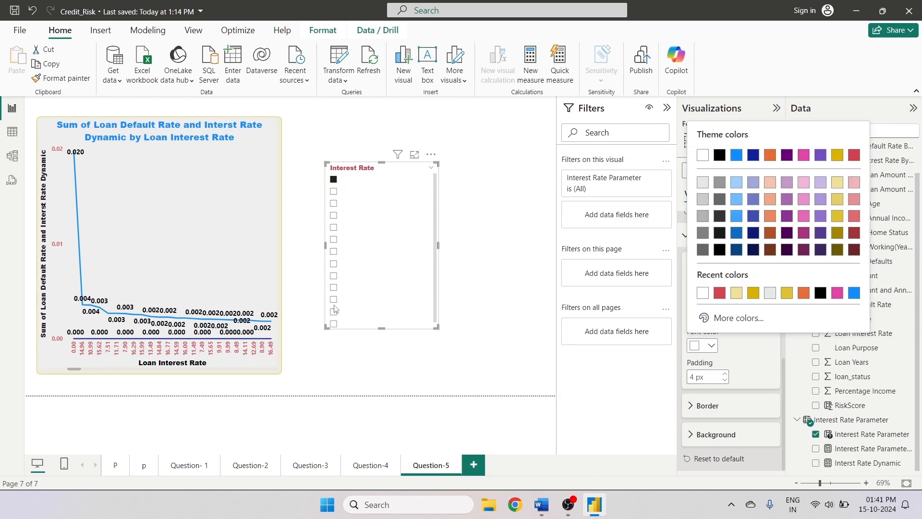
click(736, 199)
click(712, 345)
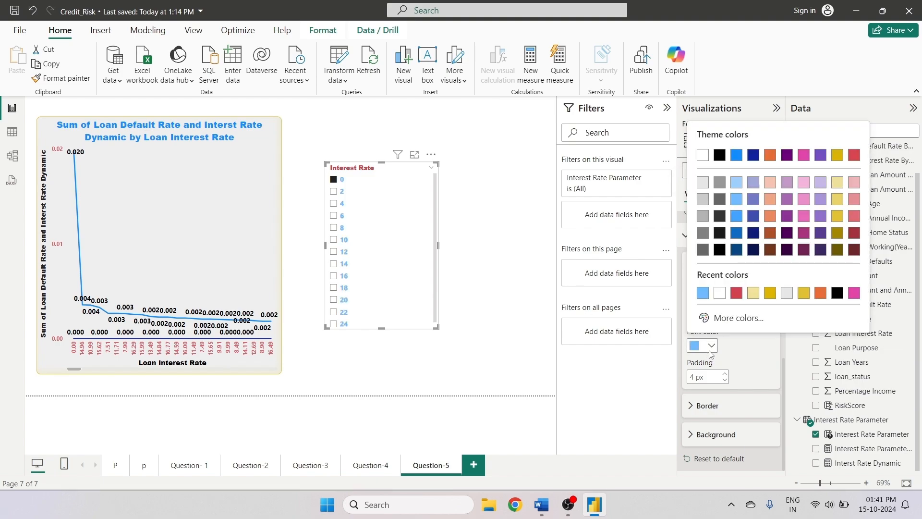
click(771, 201)
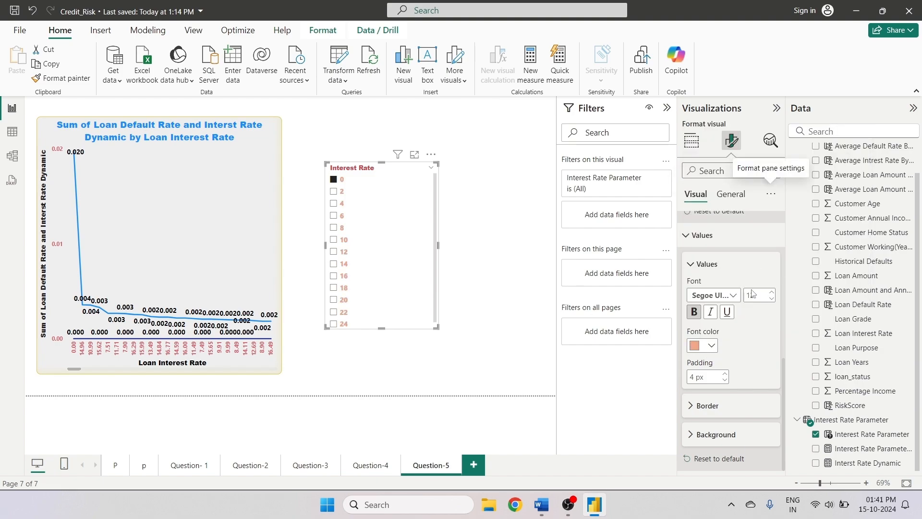
click(712, 345)
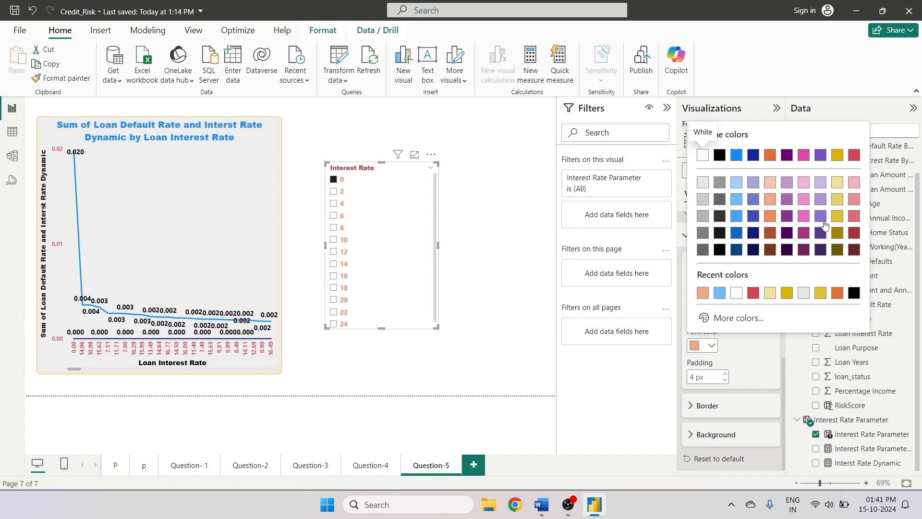
click(719, 155)
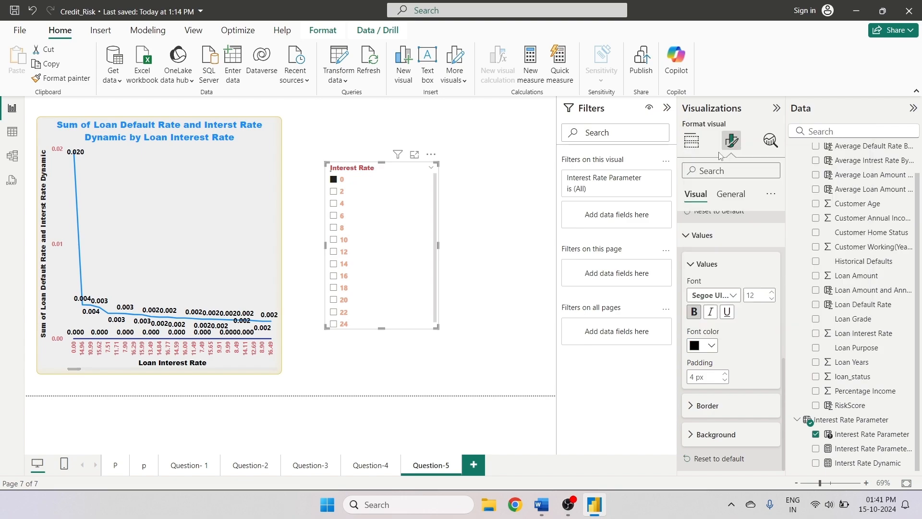
click(712, 345)
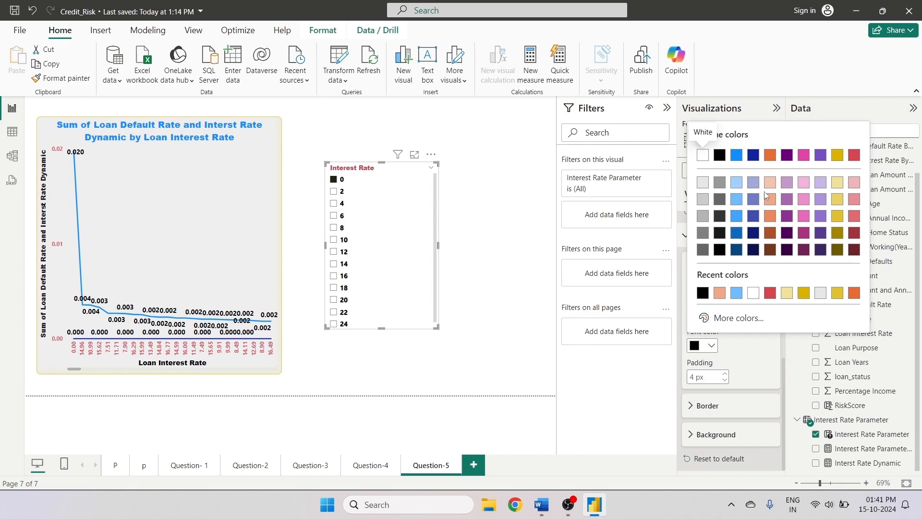
click(768, 215)
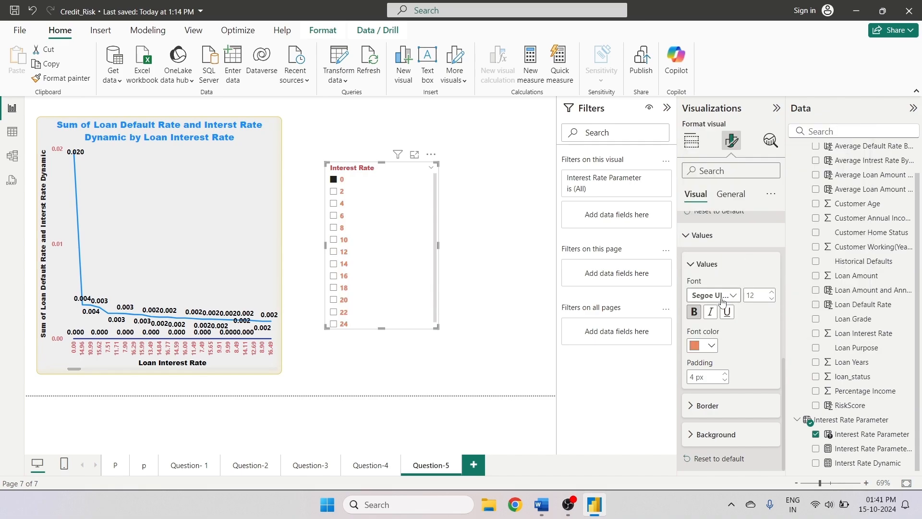
- Set the font colour of the slicer values to black
click(706, 345)
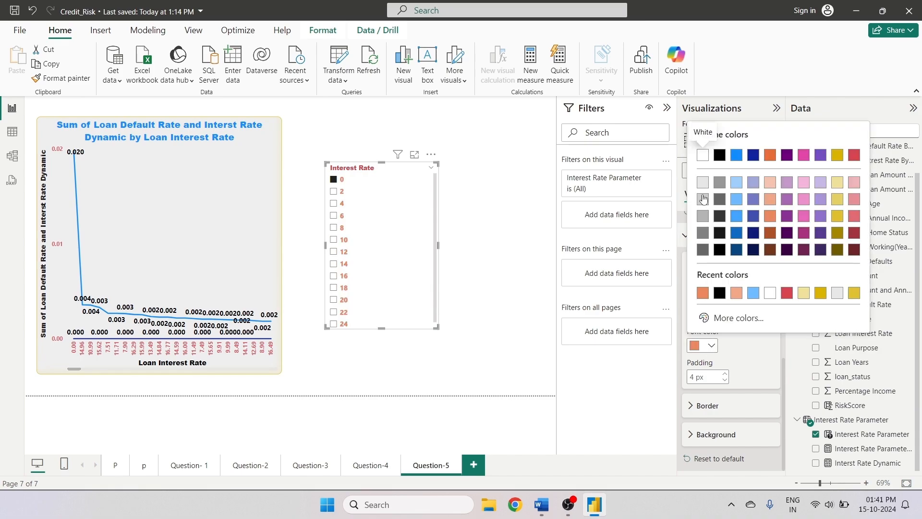
click(719, 154)
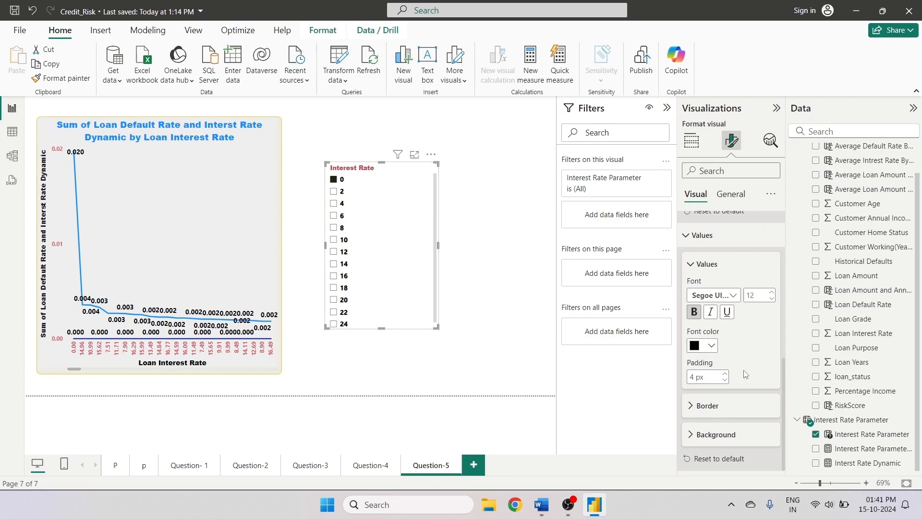
- Give the Interest Rate slicer a light yellow background with 10% transparency
click(731, 194)
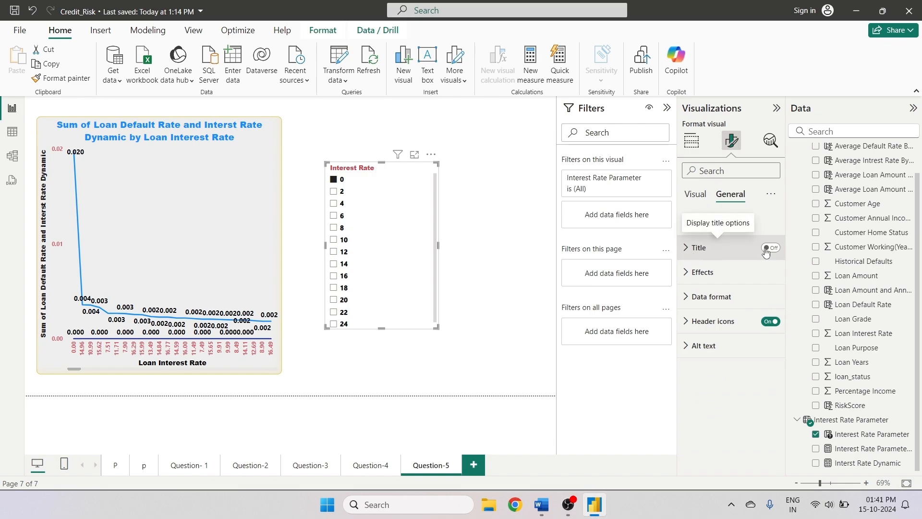
click(690, 272)
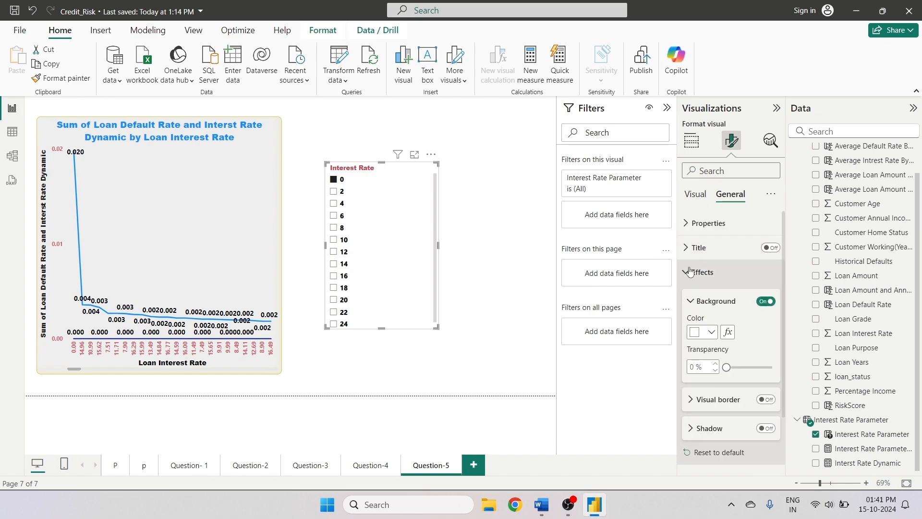
click(713, 334)
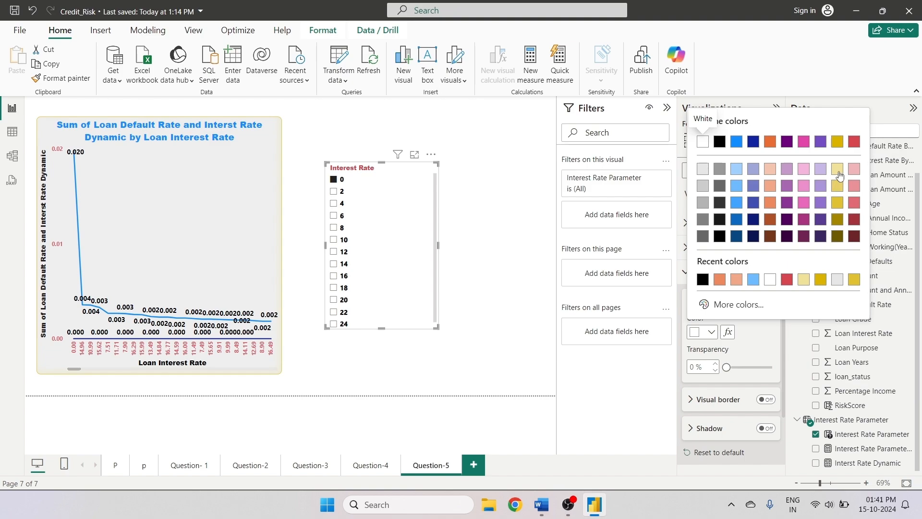
click(838, 172)
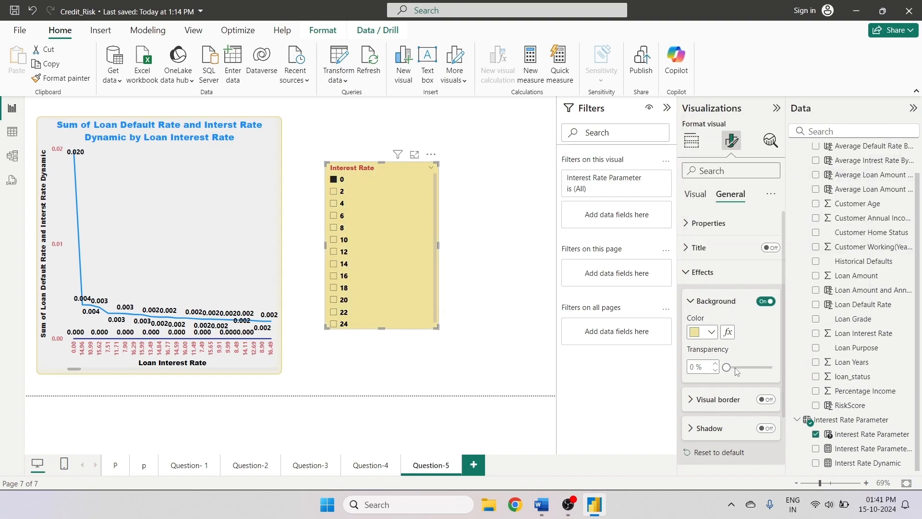
mouse_move(736, 369)
mouse_down()
mouse_move(748, 371)
mouse_move(731, 369)
mouse_up()
click(737, 372)
- Reapply light yellow and try a deeper yellow as the slicer's background colour
click(712, 331)
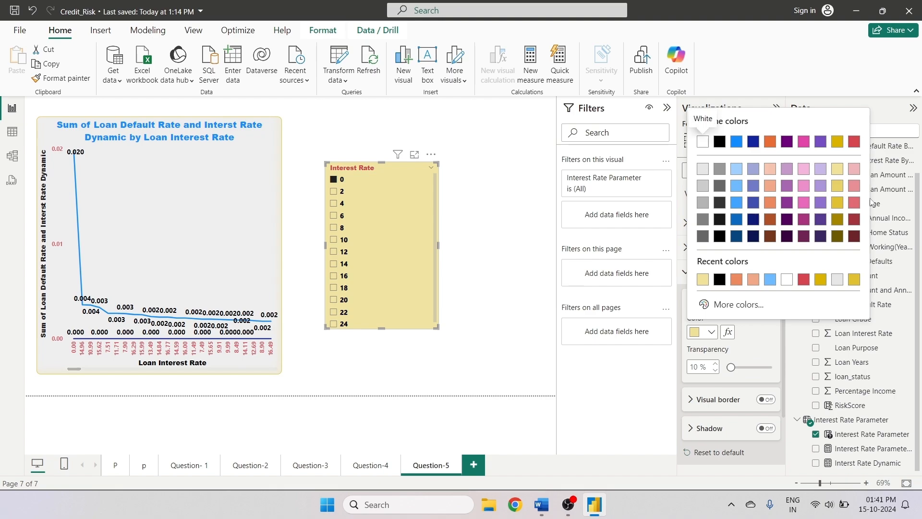
click(838, 169)
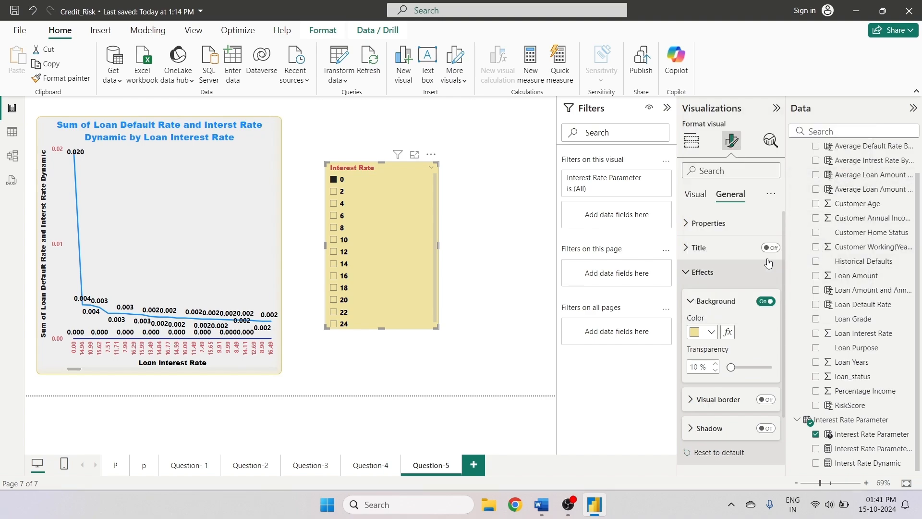
click(711, 332)
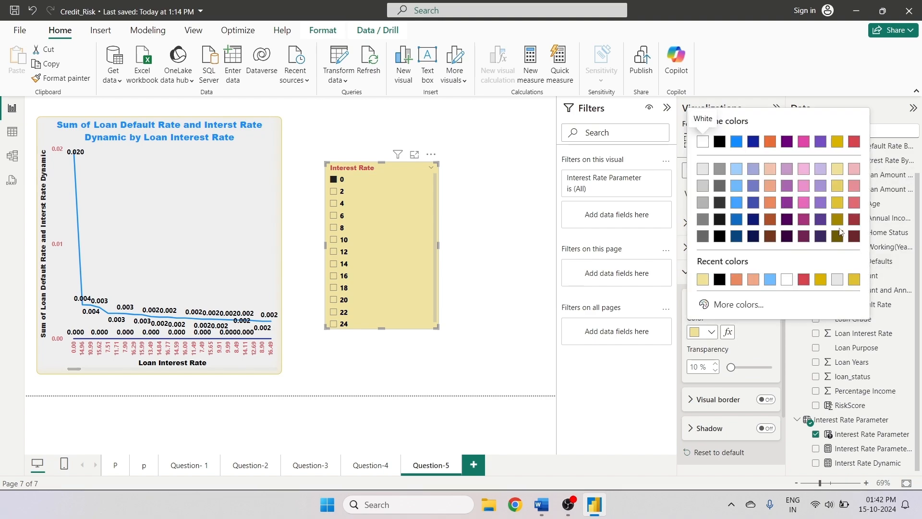
click(838, 203)
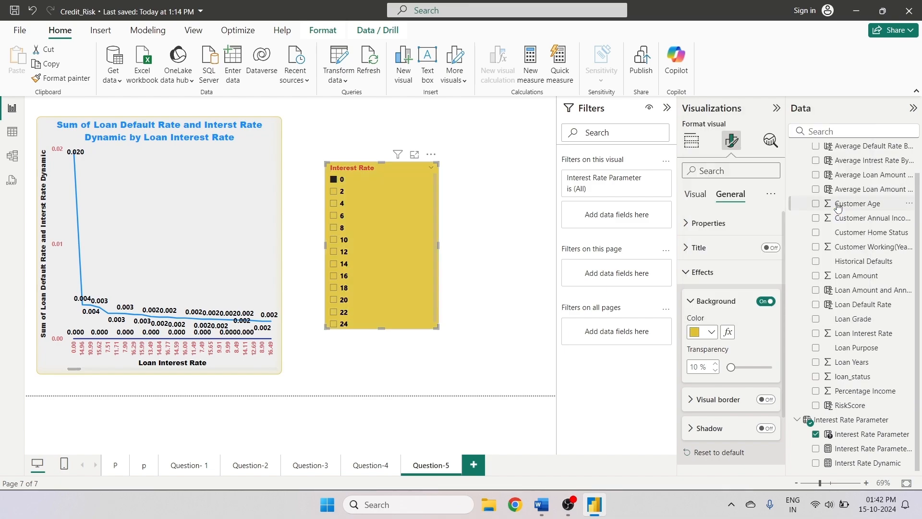
- Choose 16 in the Interest Rate slicer and set the slicer's background colour to light grey
click(249, 221)
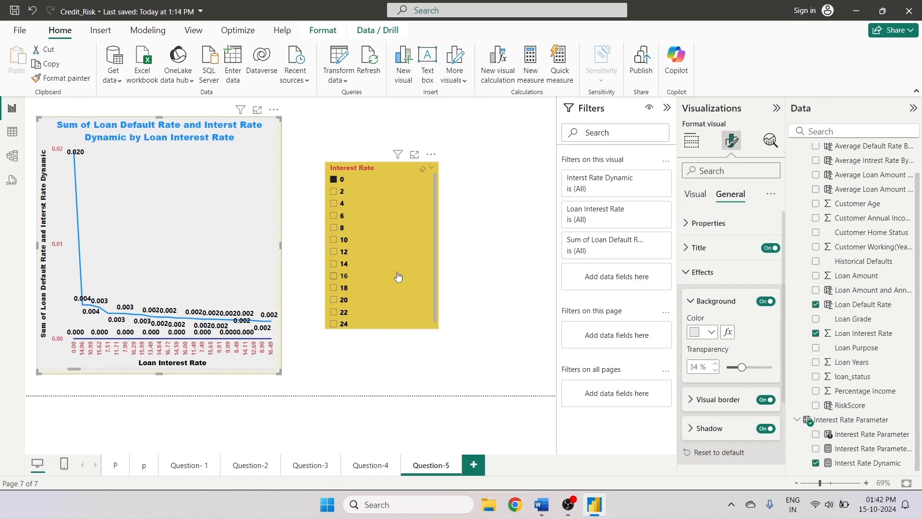
click(344, 275)
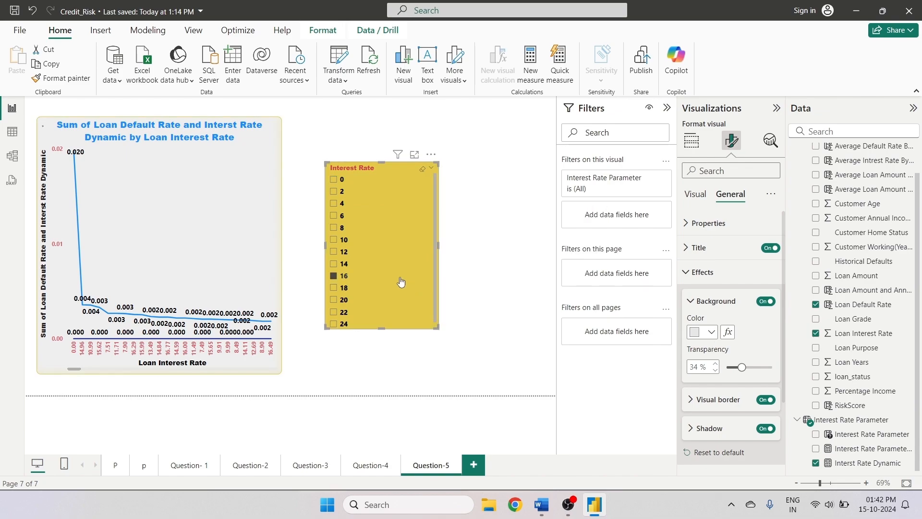
click(713, 333)
click(700, 169)
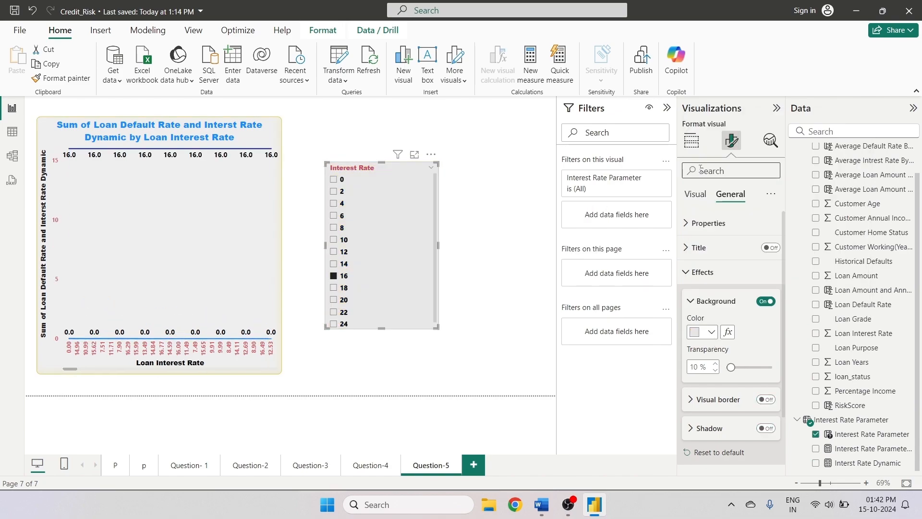
- Try a darker grey for the slicer's background and return it to light grey
click(711, 333)
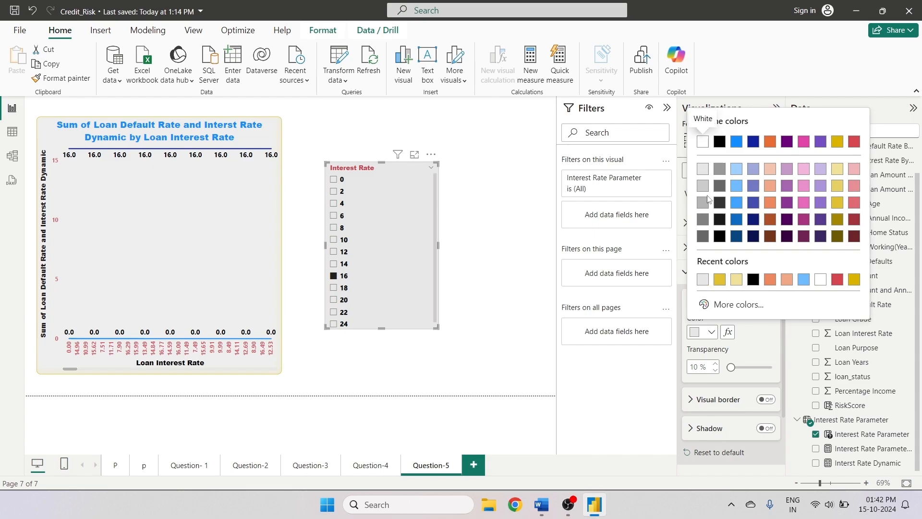
click(703, 186)
click(713, 331)
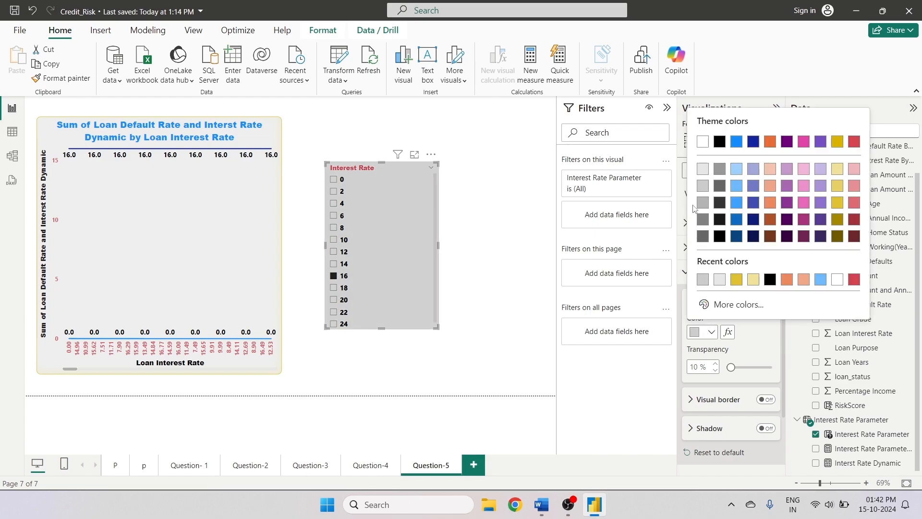
click(701, 171)
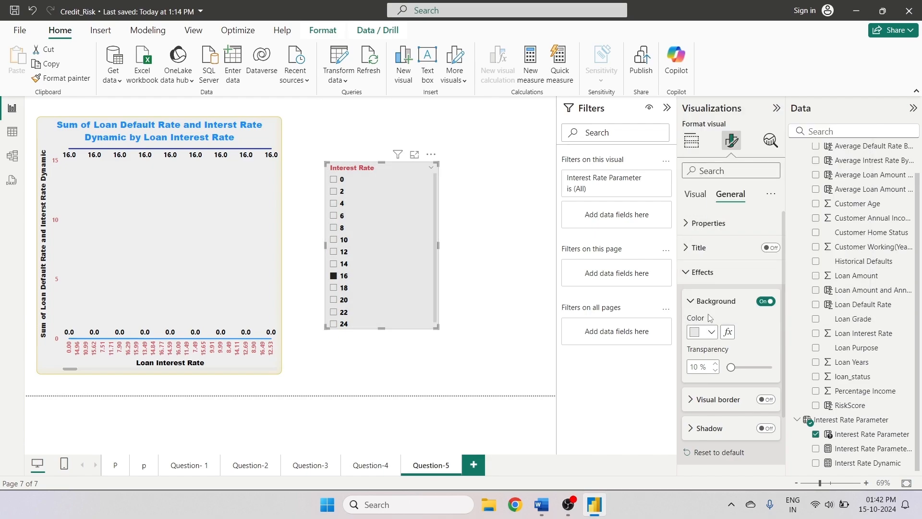
click(711, 332)
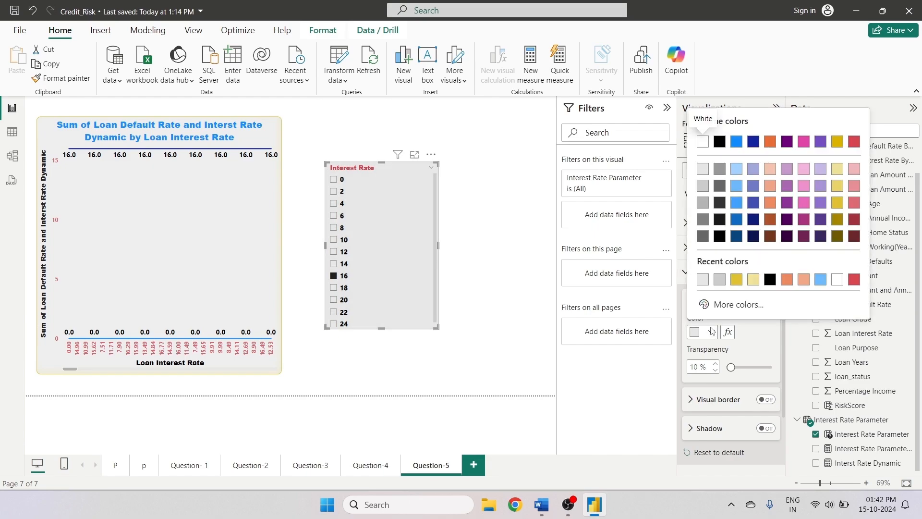
click(703, 169)
click(531, 207)
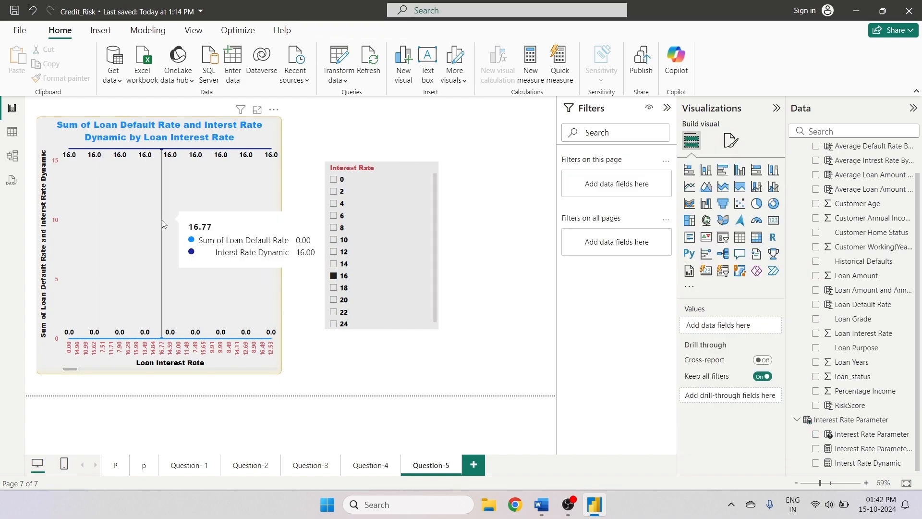
- Replace the line chart's title with "Default Rate & Interest Rate Comperizion"
click(215, 244)
click(732, 141)
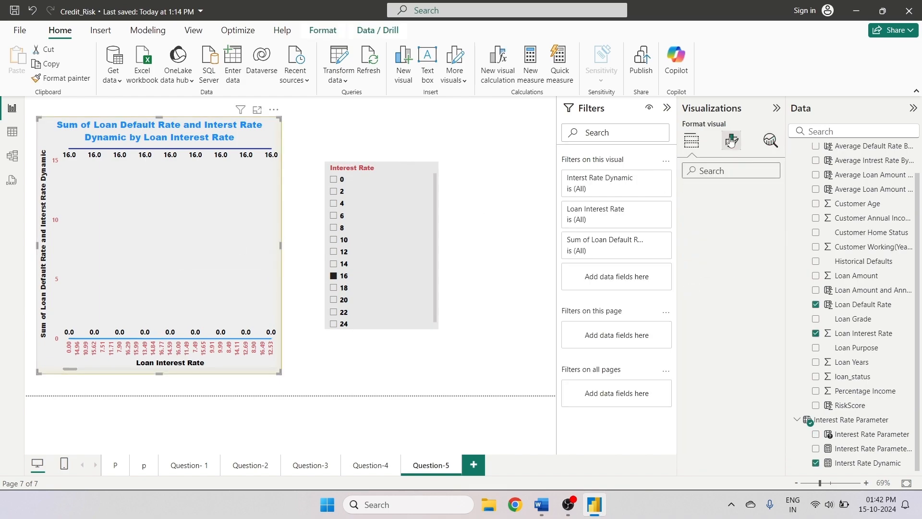
click(731, 194)
click(701, 248)
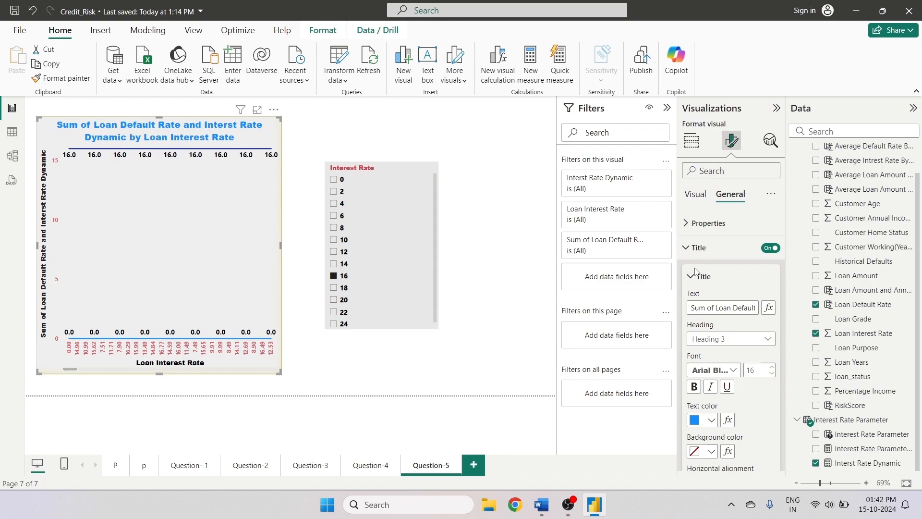
triple_click(708, 311)
key(BackSpace)
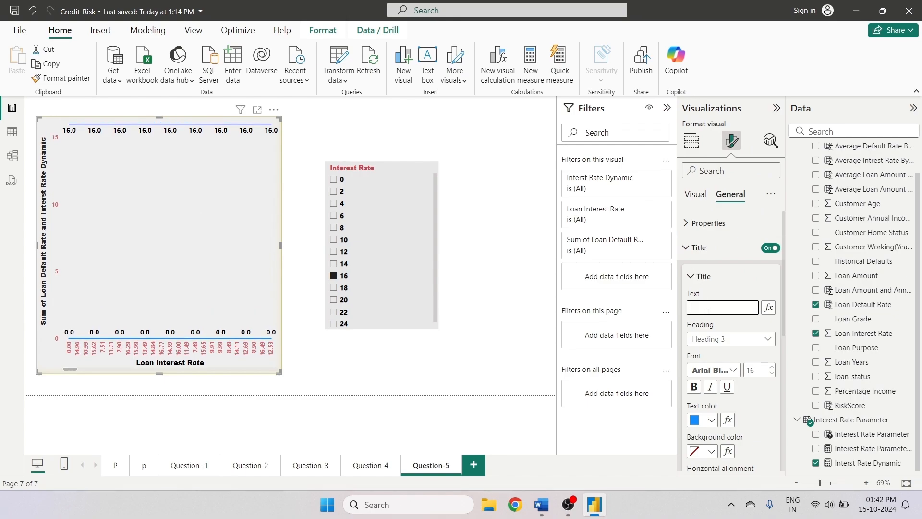
text(Def)
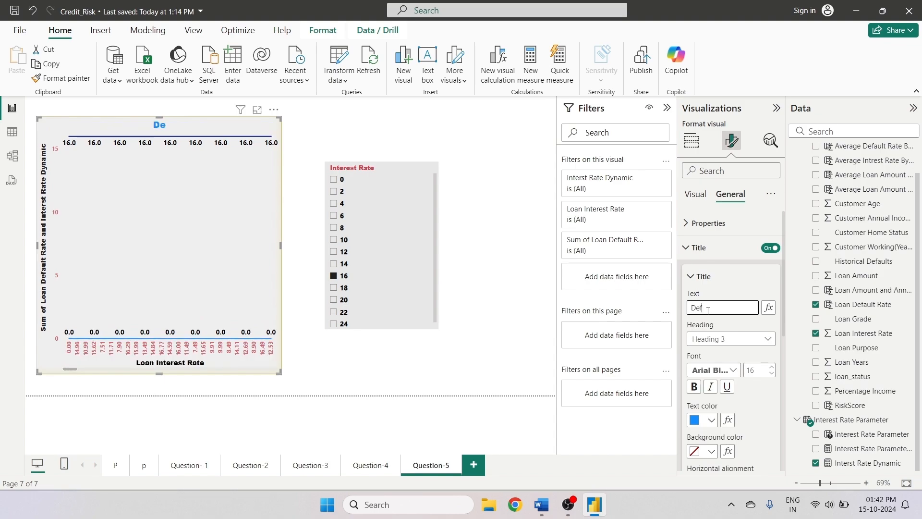
text(ault Ratre)
key(BackSpace)
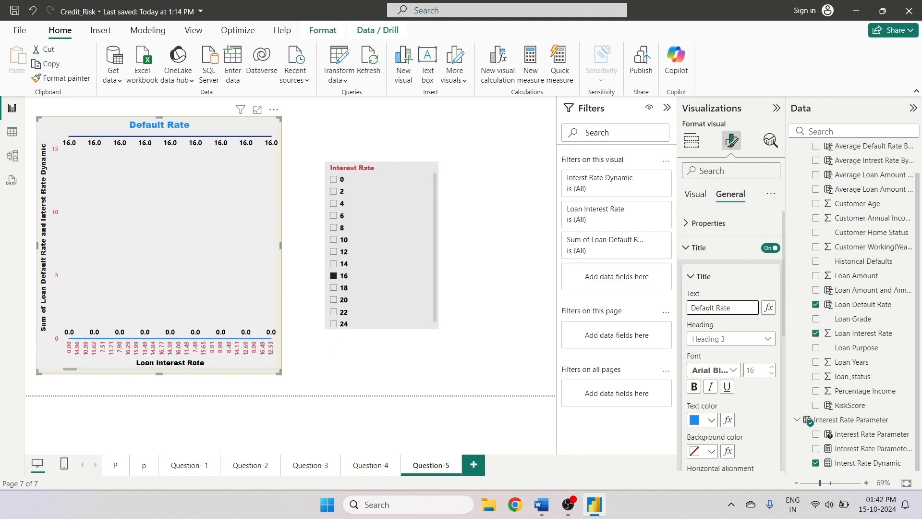
text(&)
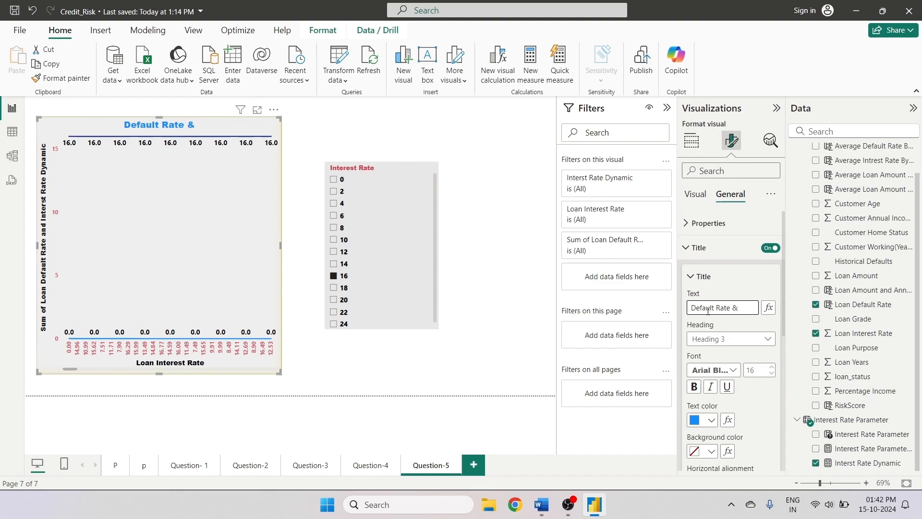
text( Interest)
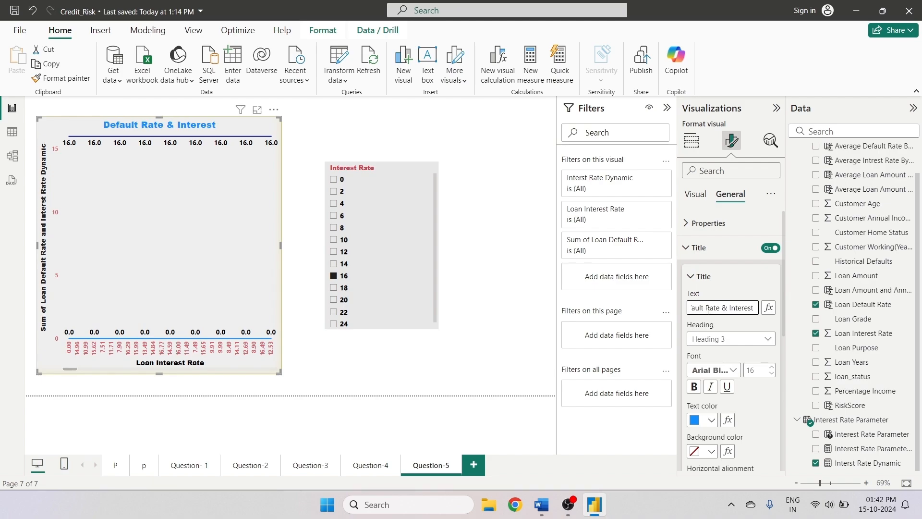
text( Rate Compe)
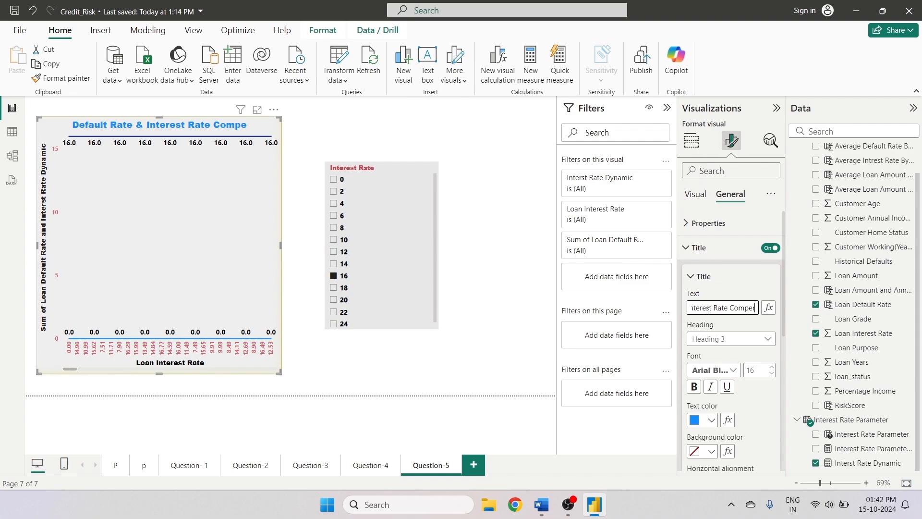
text(rizion)
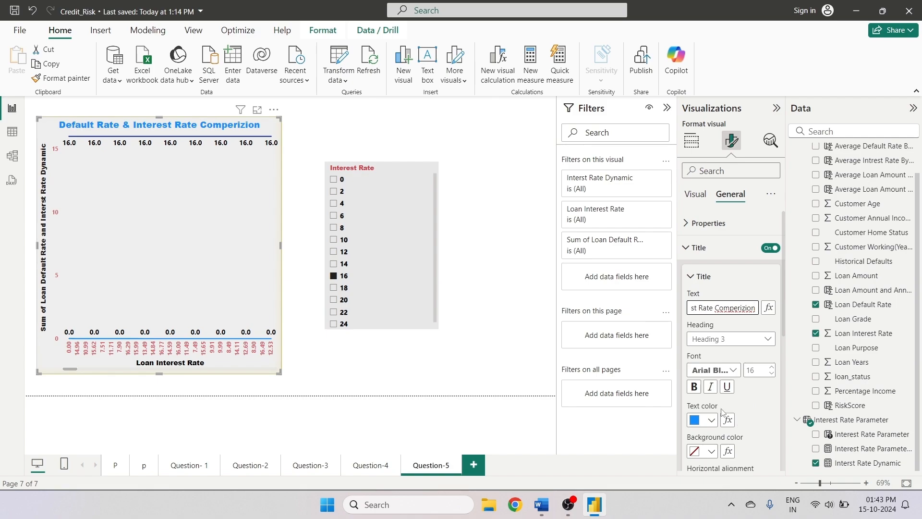
click(116, 236)
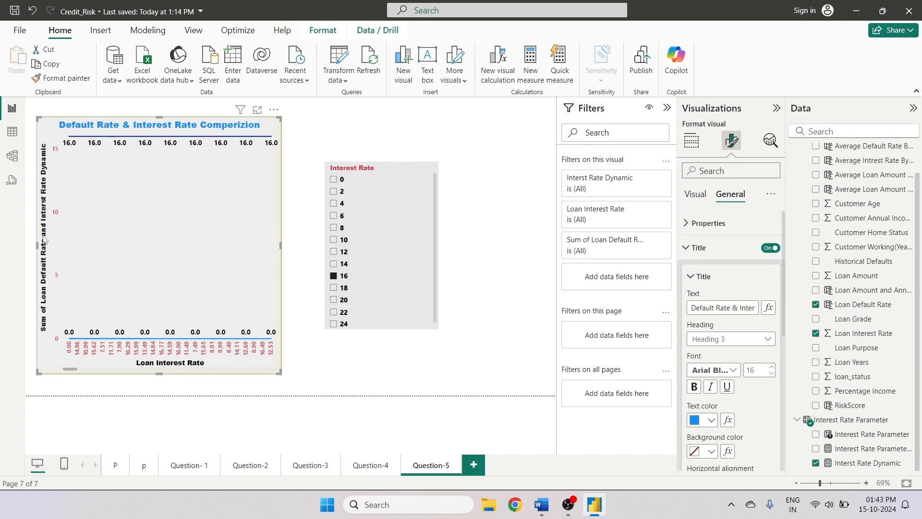
- Set the line chart's Y-axis title to "Default Rate"
click(700, 194)
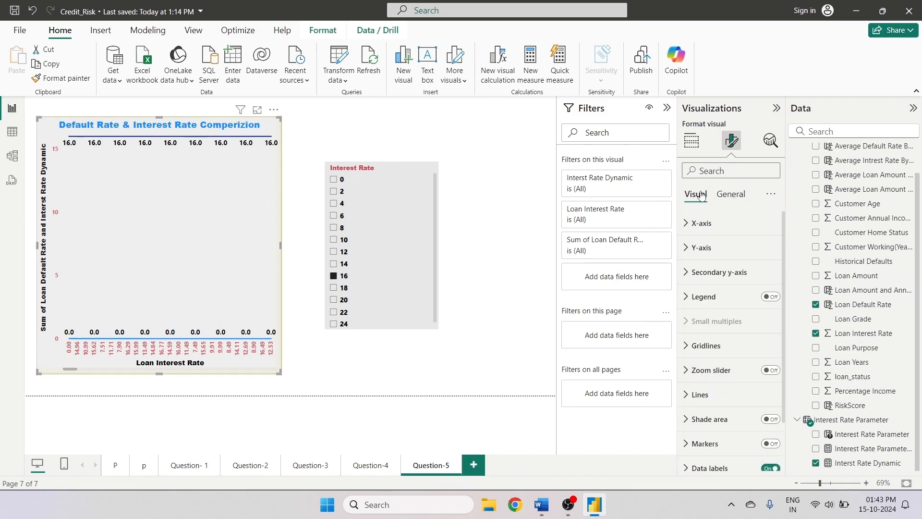
click(696, 250)
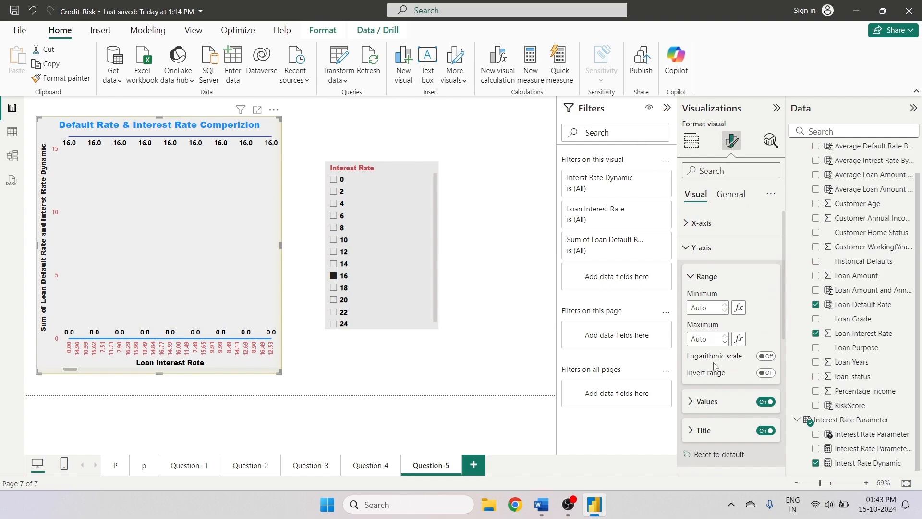
scroll(728, 371, down, 3)
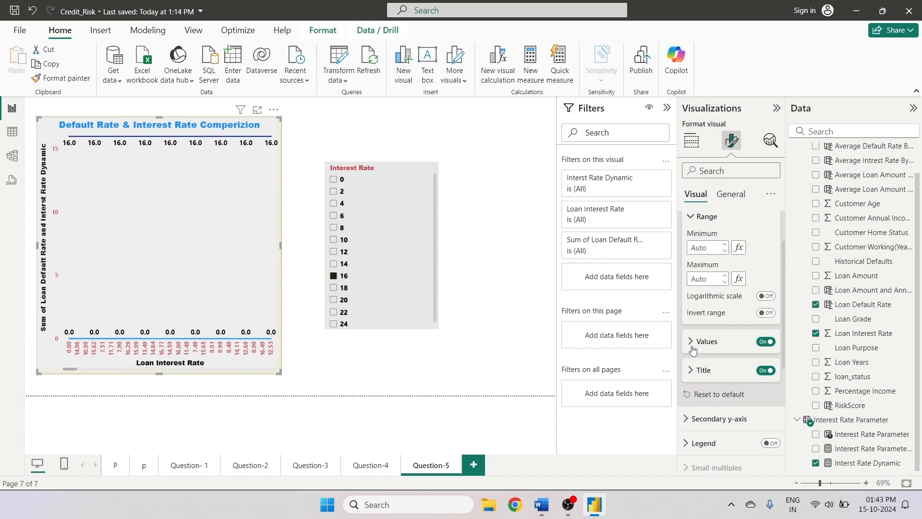
click(692, 370)
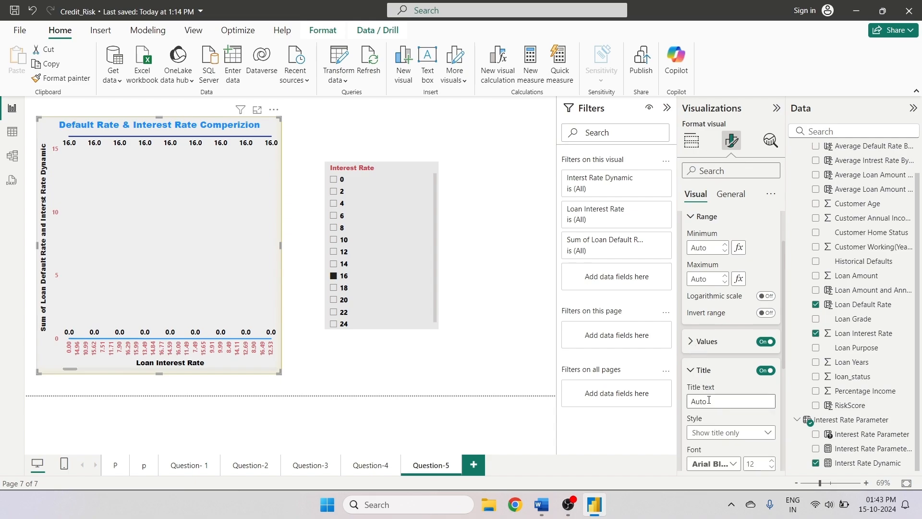
click(703, 401)
text(Defaul)
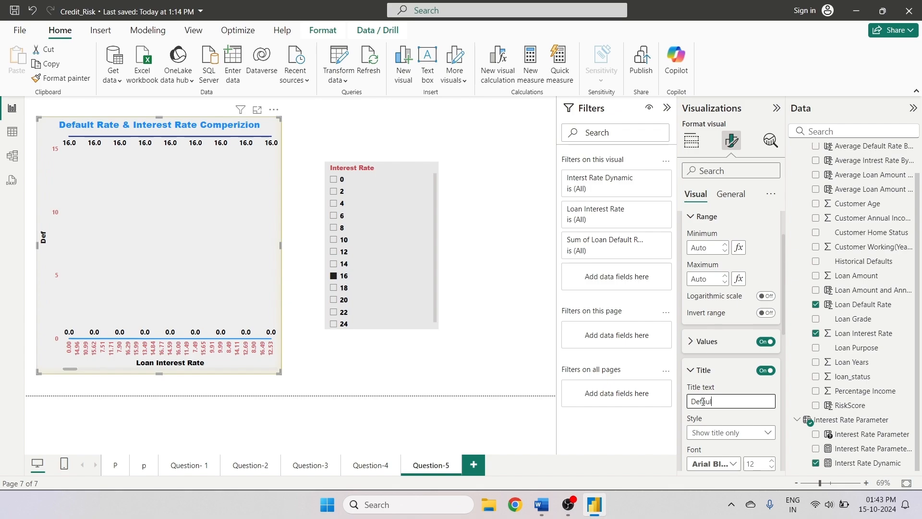
text(t)
text(Rate)
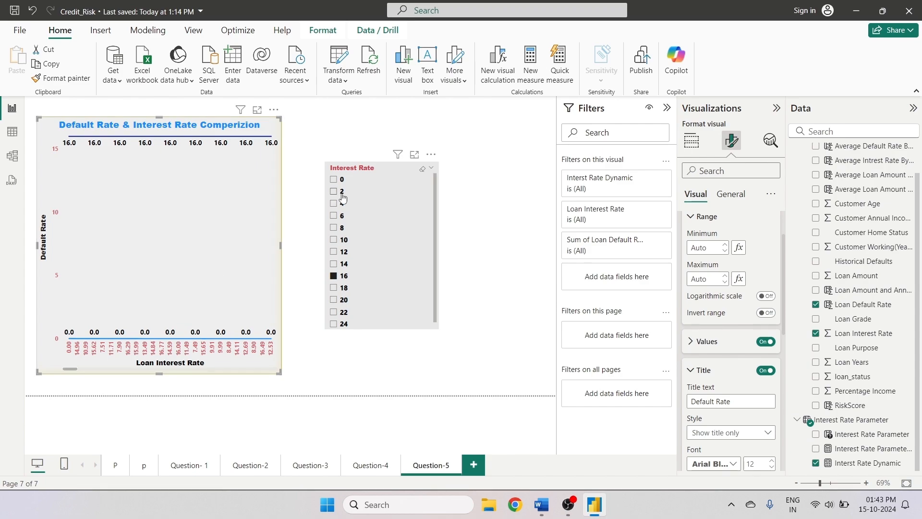
- Choose 0 in the Interest Rate slicer and select the line chart
click(333, 179)
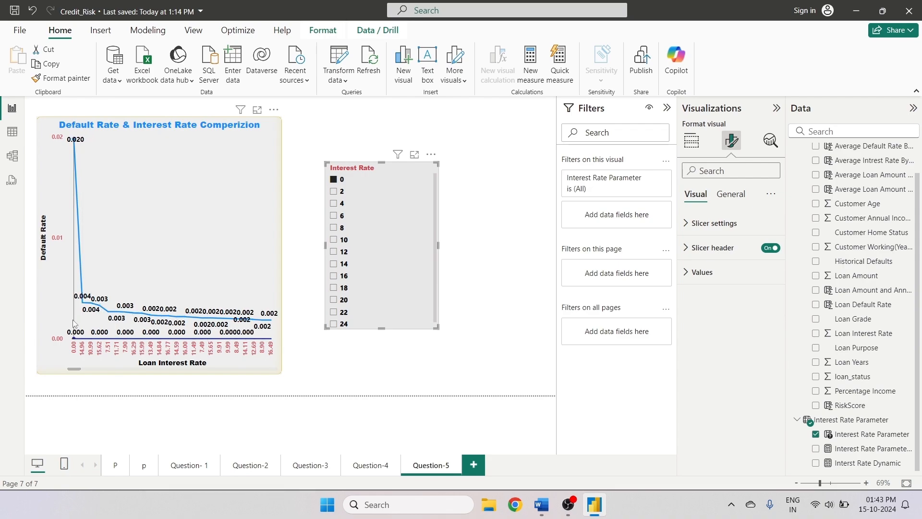
click(442, 348)
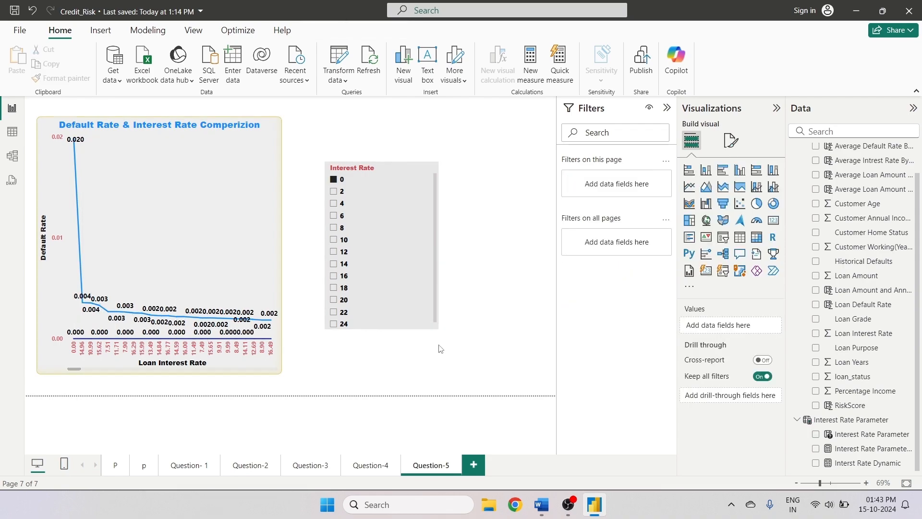
click(216, 267)
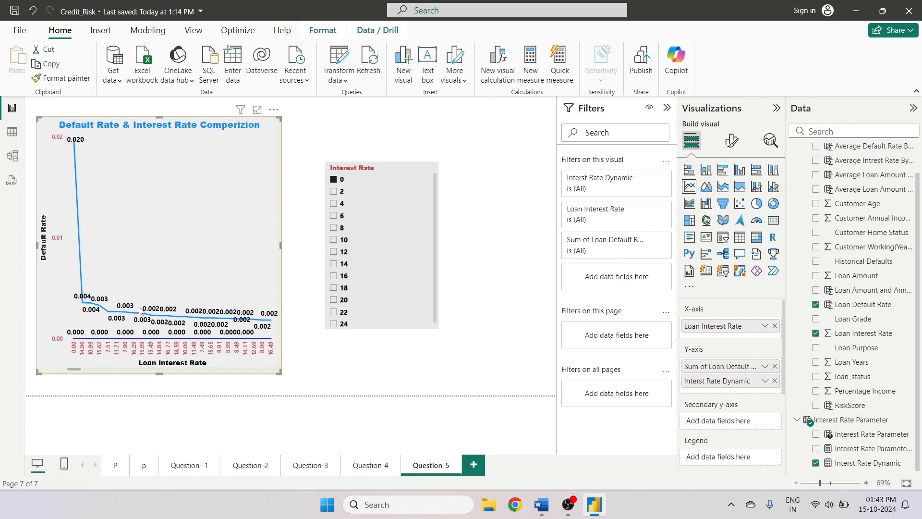
- Set the line chart's X-axis type to Continuous
click(731, 141)
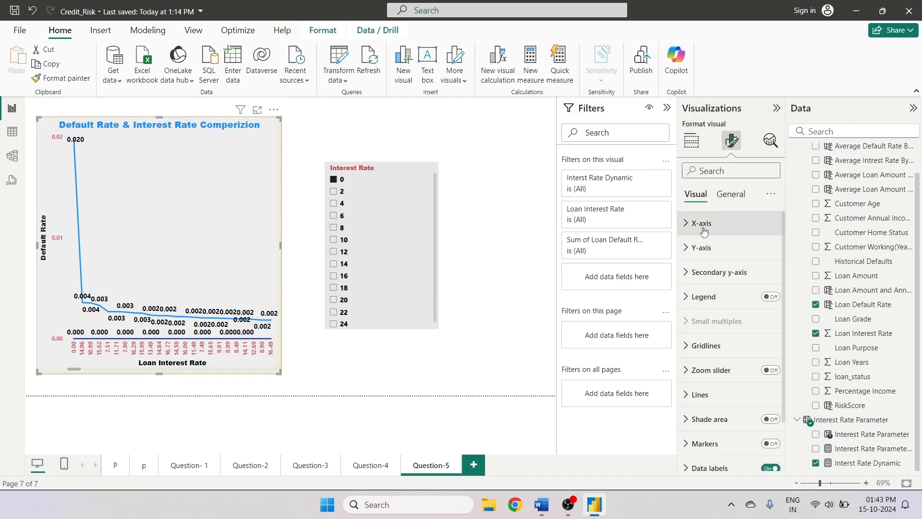
click(701, 223)
click(713, 263)
click(716, 279)
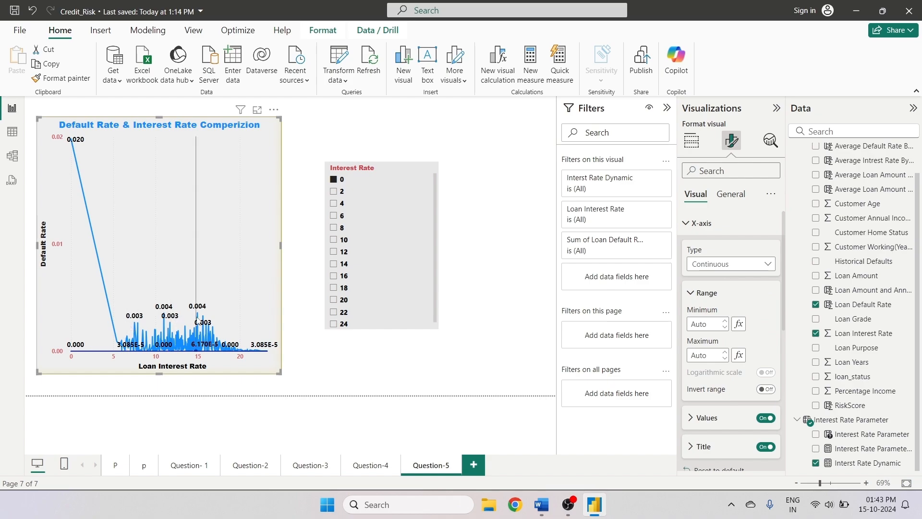
mouse_move(235, 329)
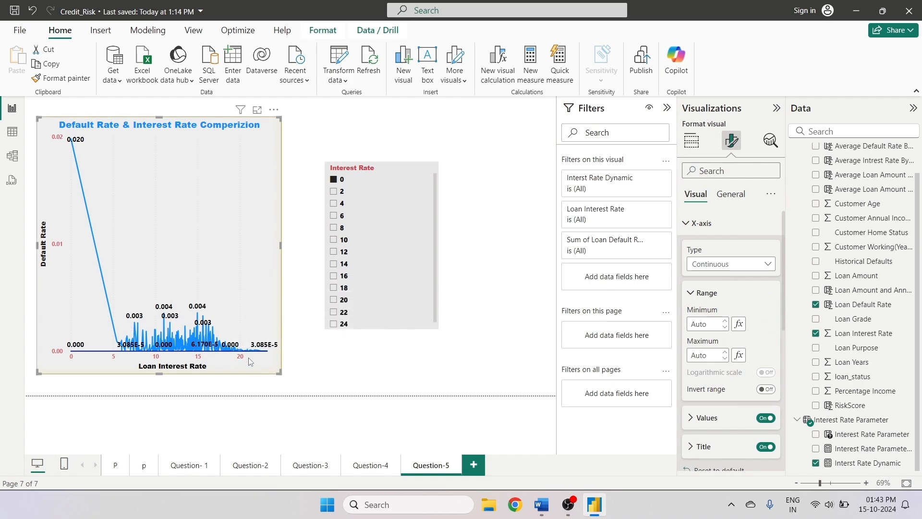
- Switch to Word to read the Geographic Data Exploration question and return to Power BI
click(541, 505)
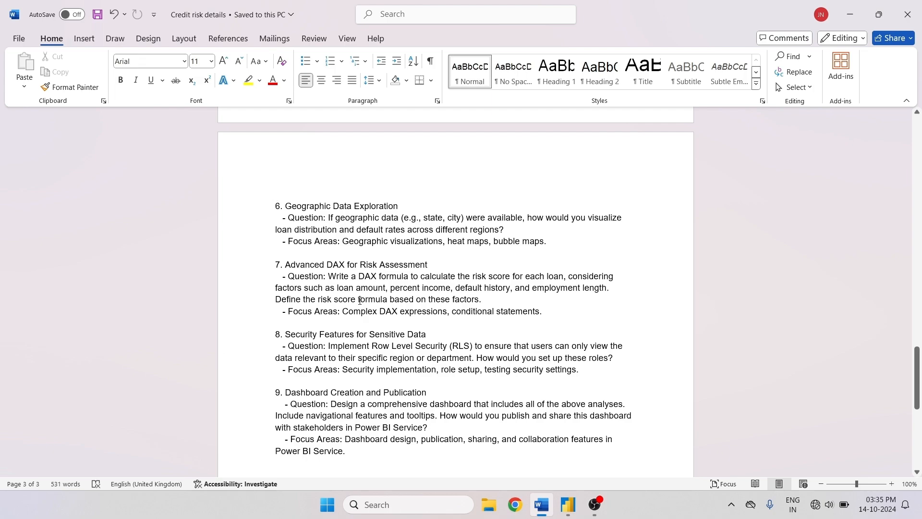
click(568, 508)
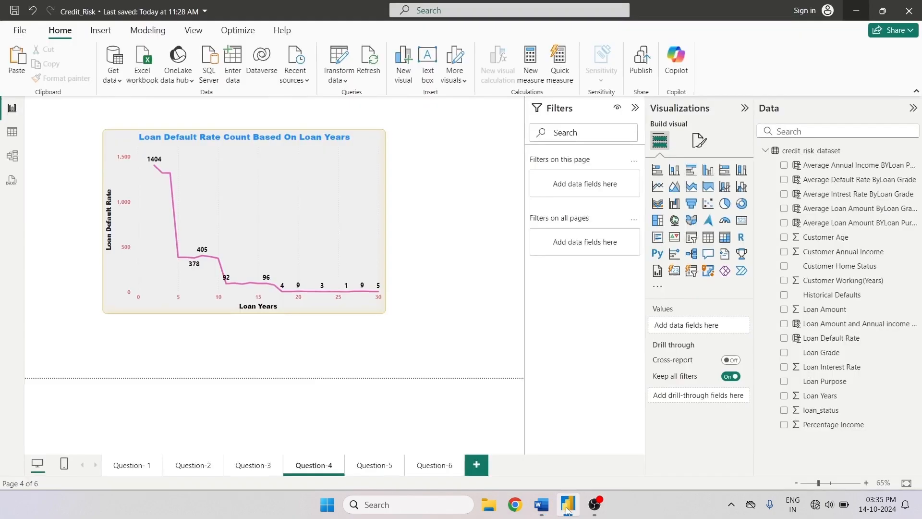
mouse_move(300, 216)
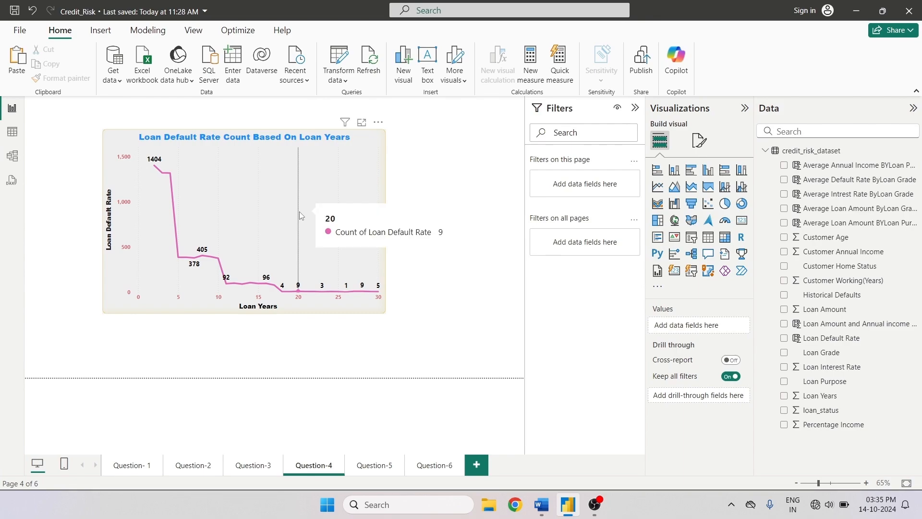
- Insert a funnel chart on the Question-6 page and move it away from the canvas corner
click(427, 469)
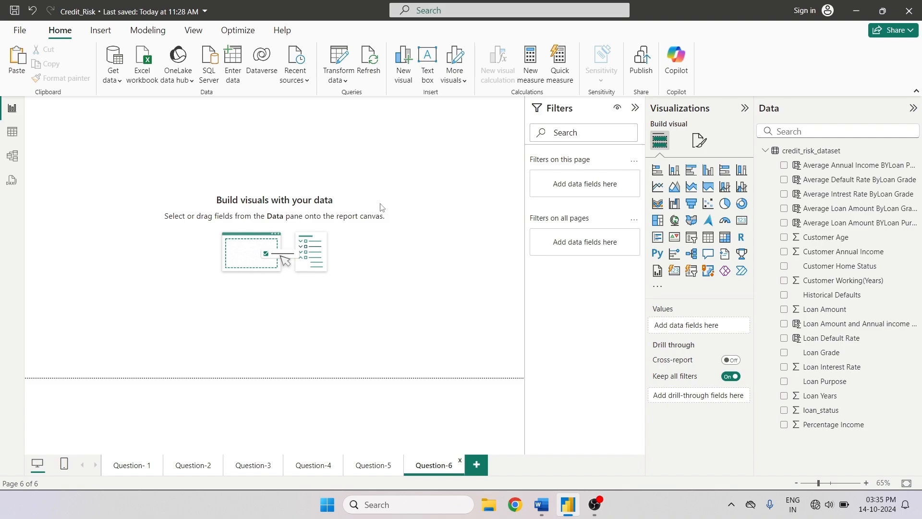
click(725, 205)
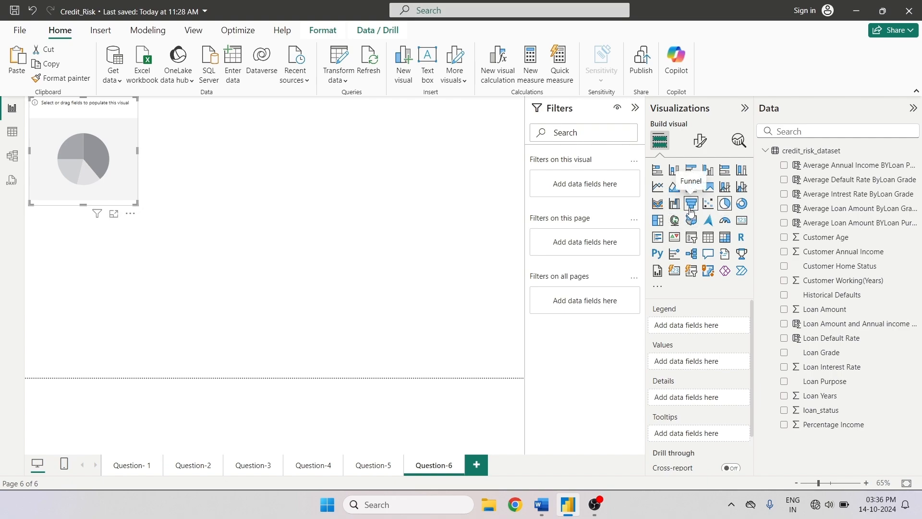
click(691, 205)
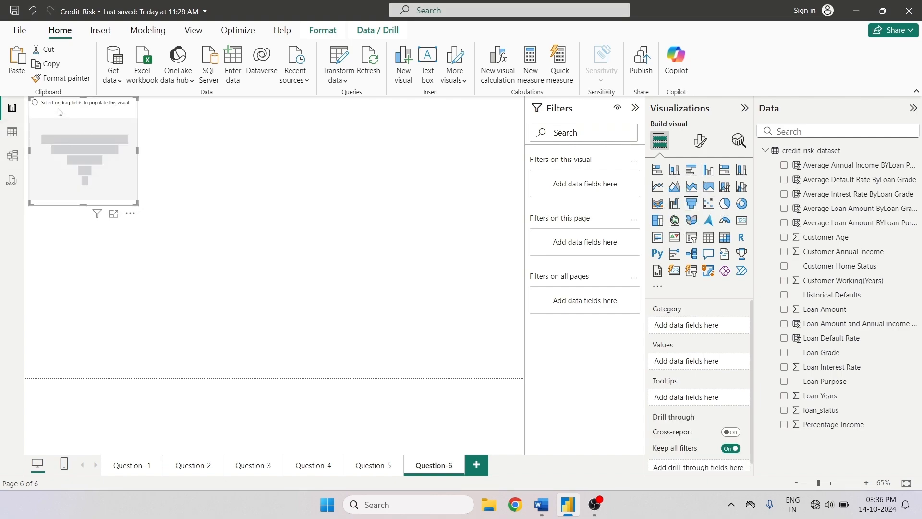
drag(59, 112, 127, 172)
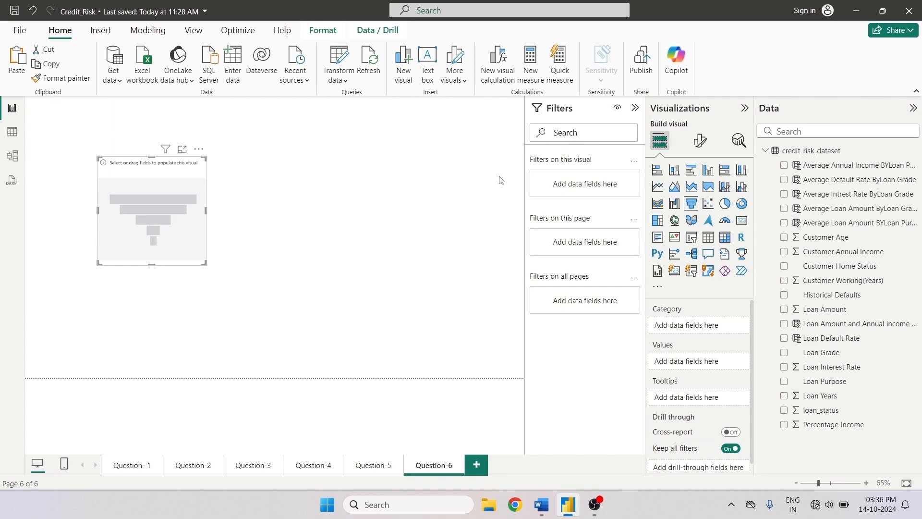
- Add Loan Purpose as the funnel chart's category and Loan Default Rate as its values, and enlarge the chart
click(785, 382)
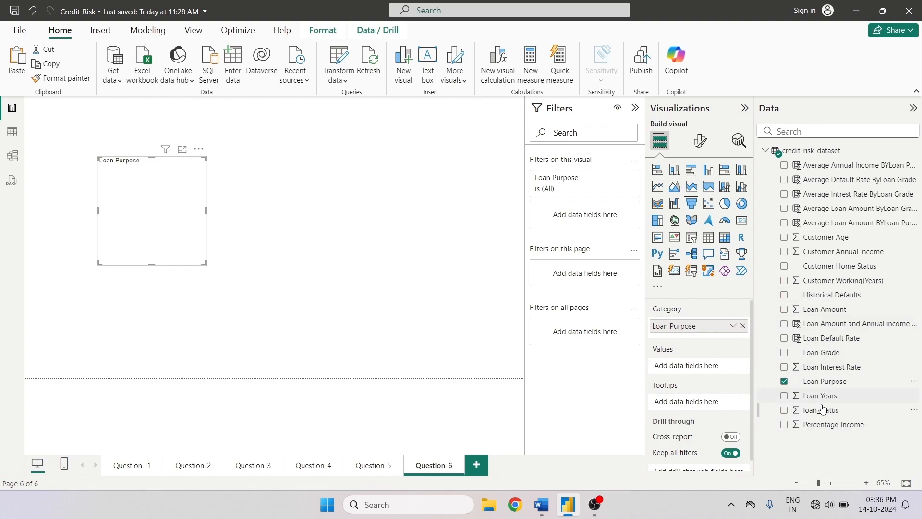
click(784, 339)
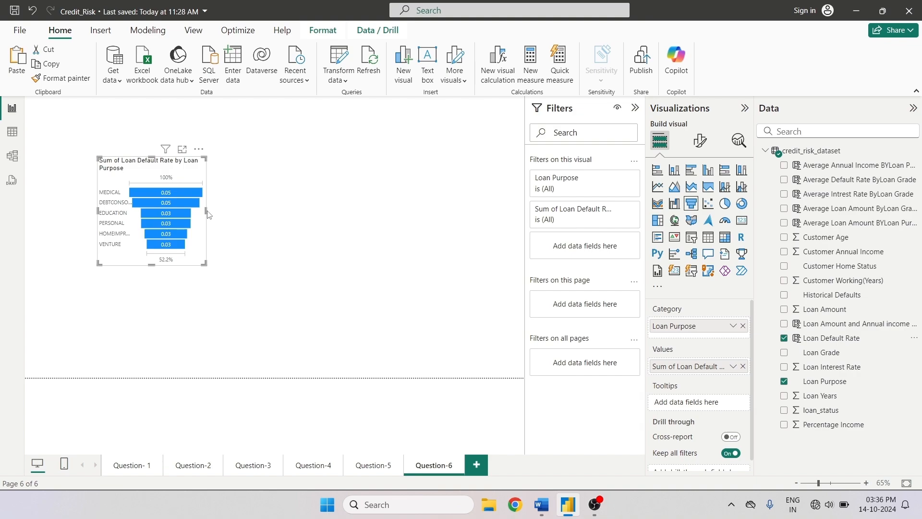
drag(206, 215, 331, 214)
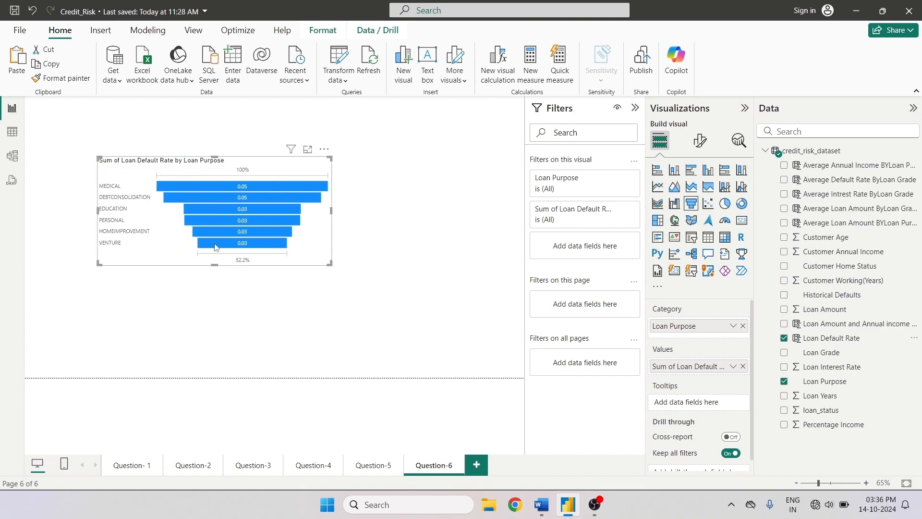
drag(215, 264, 211, 337)
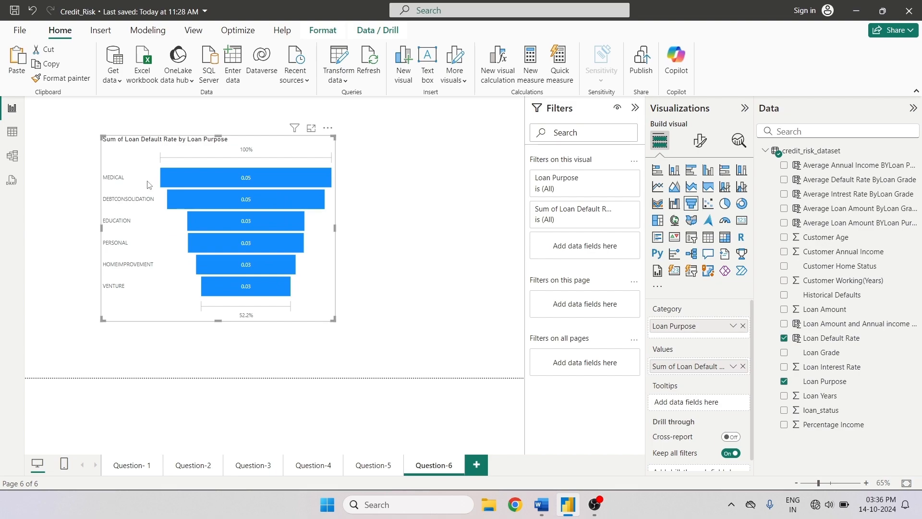
- Show the funnel chart's Loan Default Rate values as percent of grand total
click(733, 367)
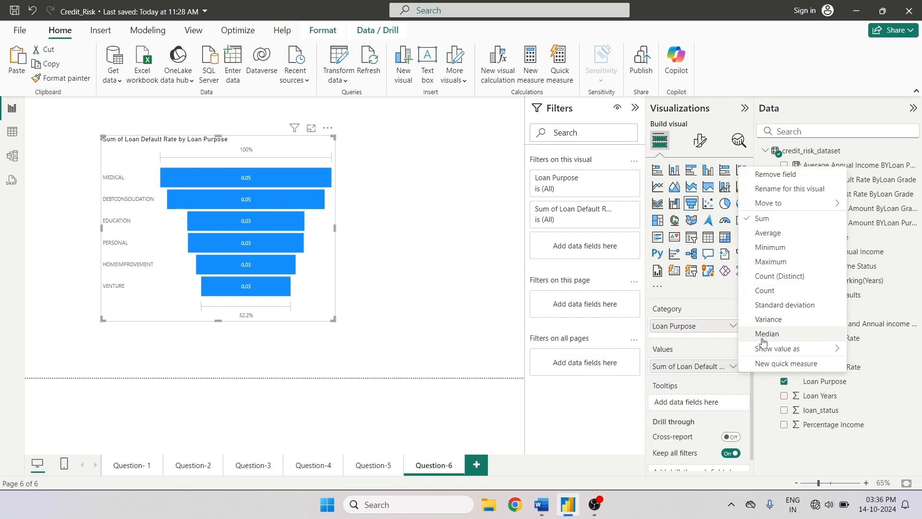
mouse_move(765, 348)
click(708, 365)
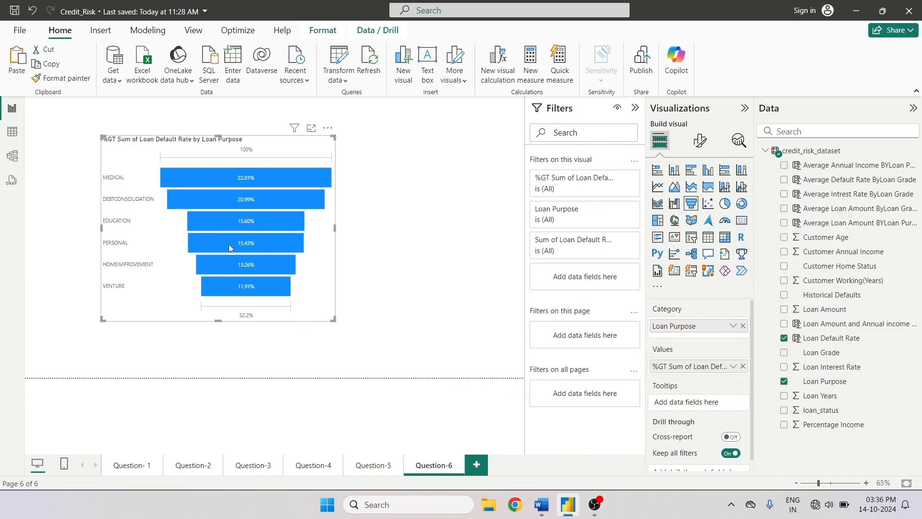
mouse_move(246, 177)
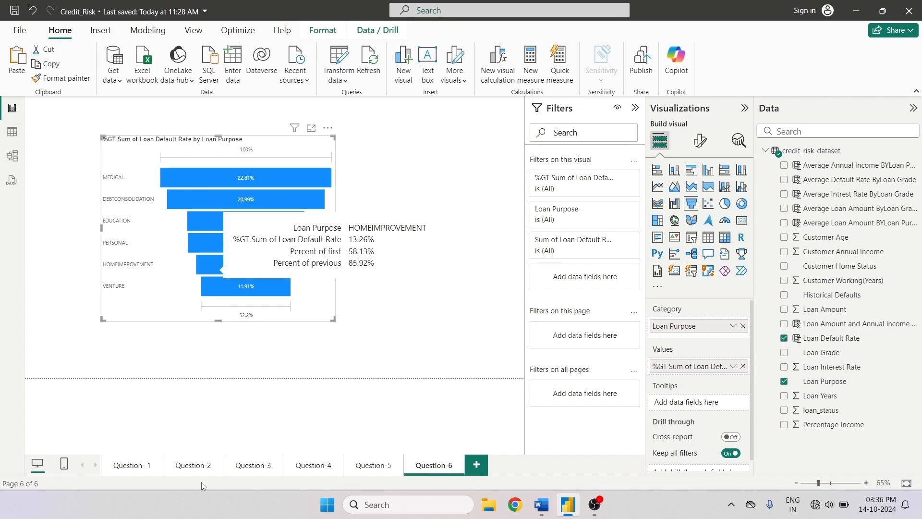
- Copy the formatting of the Home Status Based Loan Status chart on the Question-2 page onto the Question-6 funnel chart
click(254, 465)
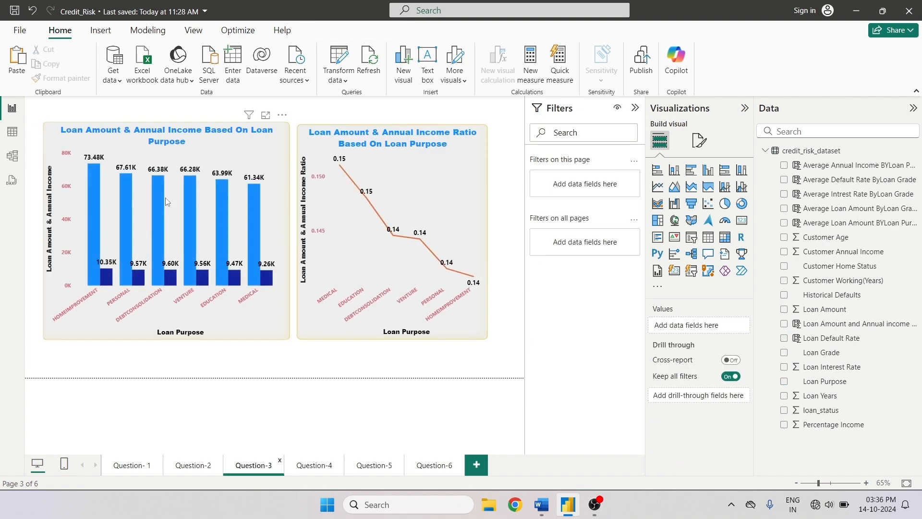
click(197, 466)
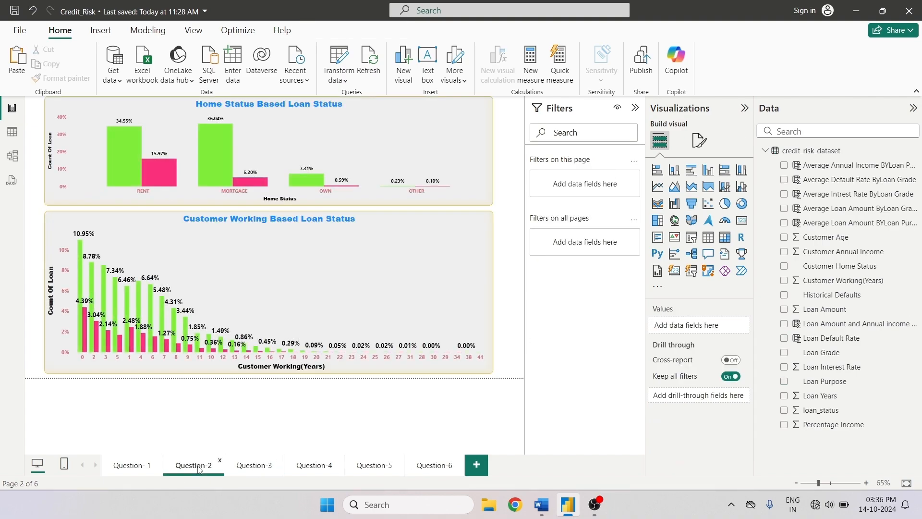
click(236, 470)
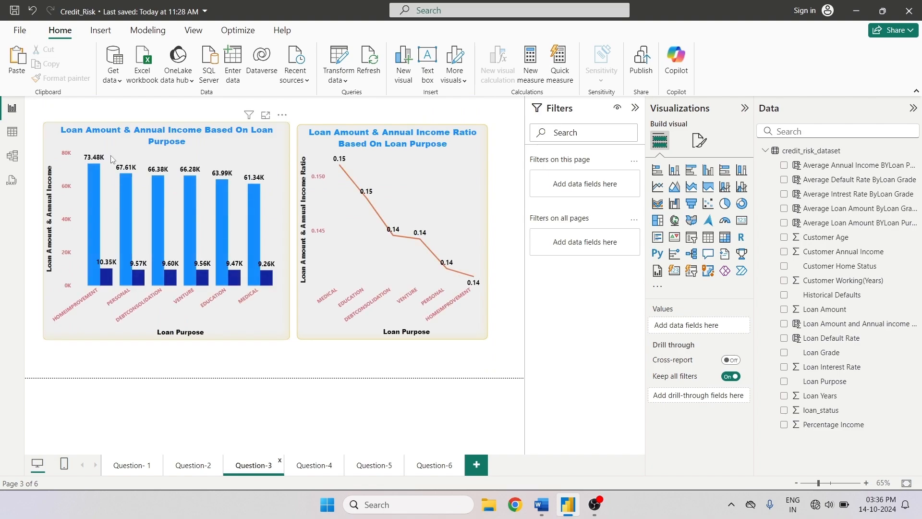
click(202, 463)
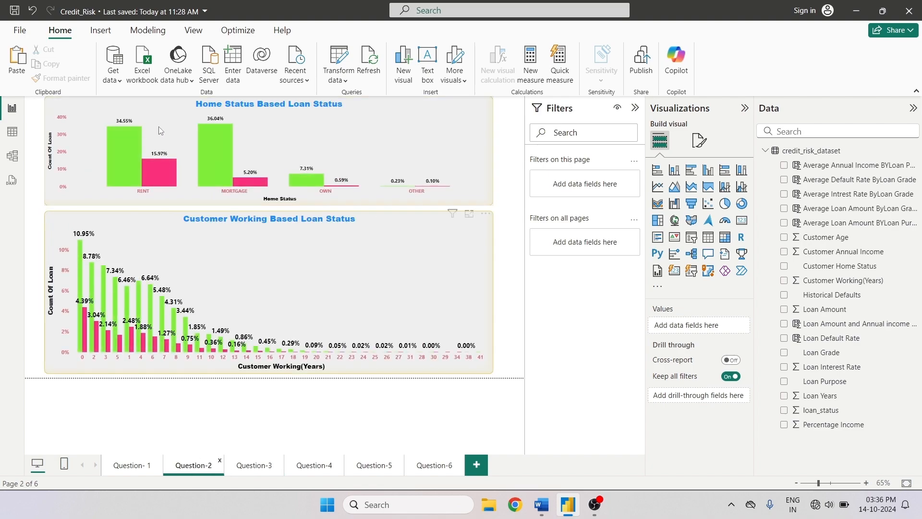
click(164, 131)
click(58, 79)
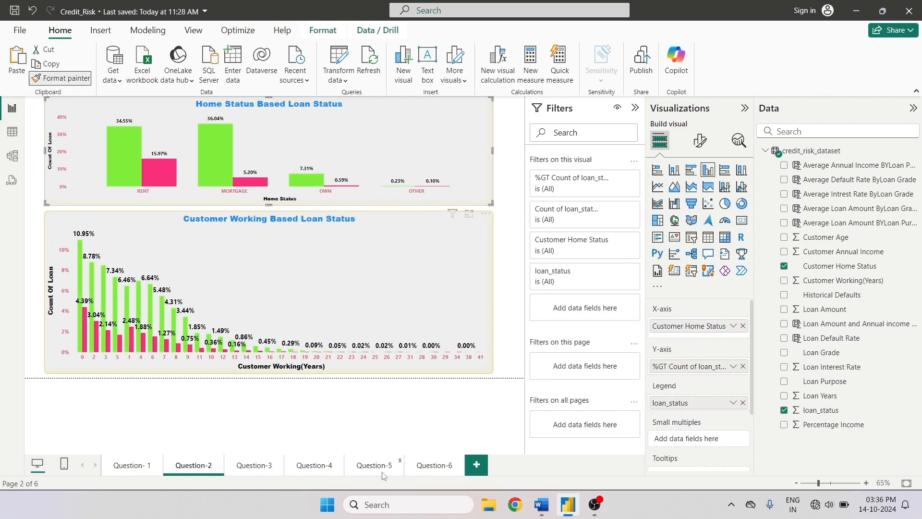
click(437, 466)
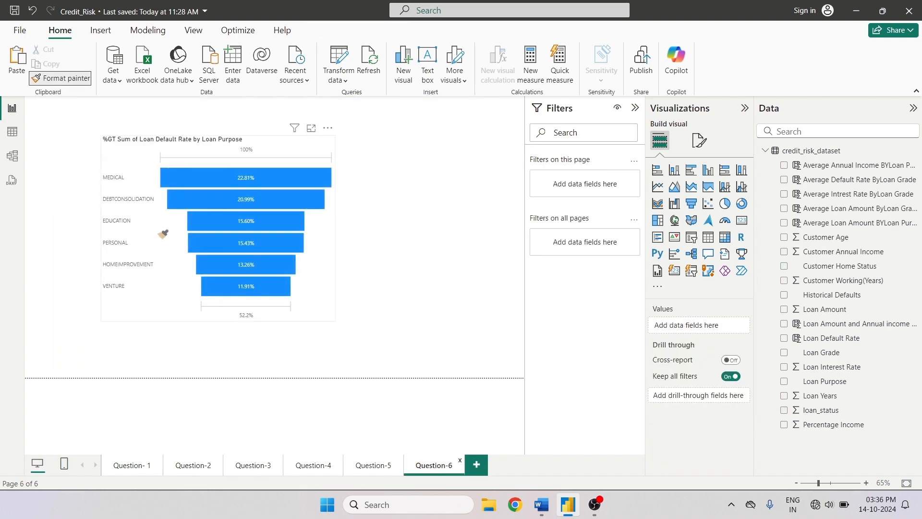
click(137, 153)
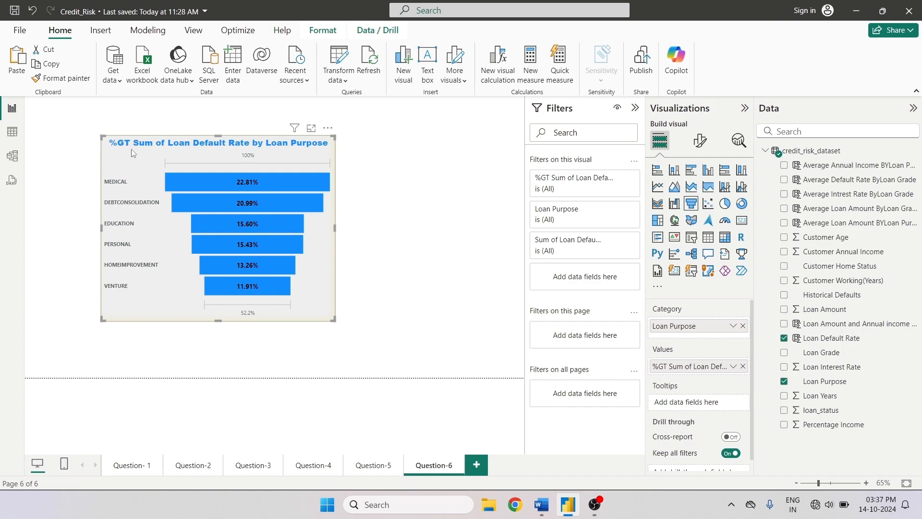
- Replace the funnel chart's title with "Loan defult Rate Based On Loan Purpose"
click(701, 147)
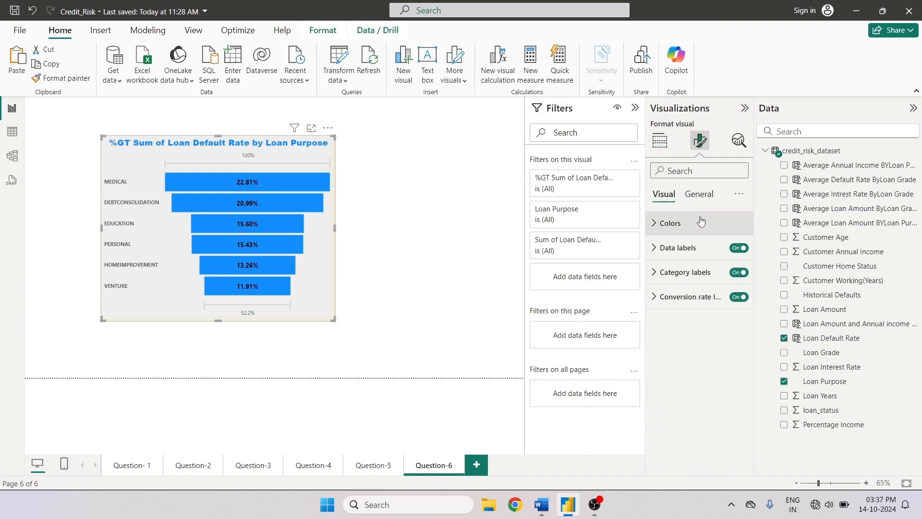
click(699, 194)
click(668, 249)
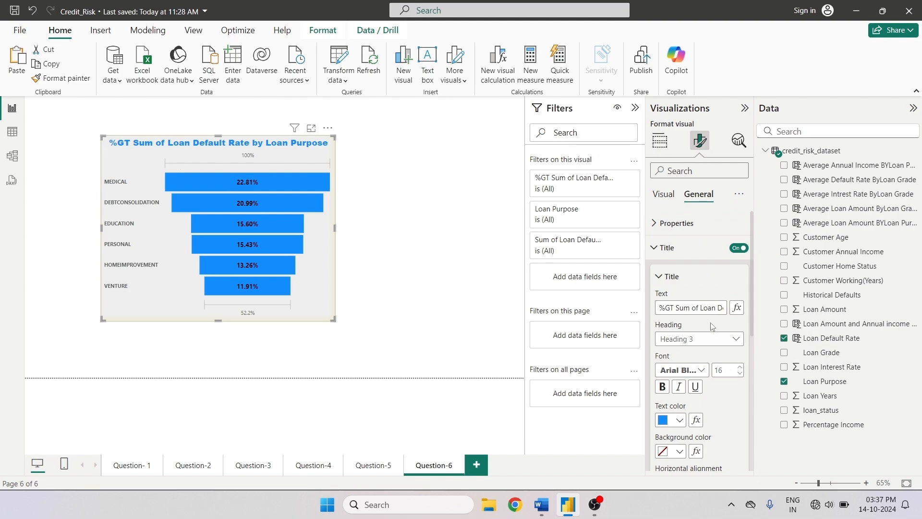
click(663, 308)
key(ctrl+a)
key(BackSpace)
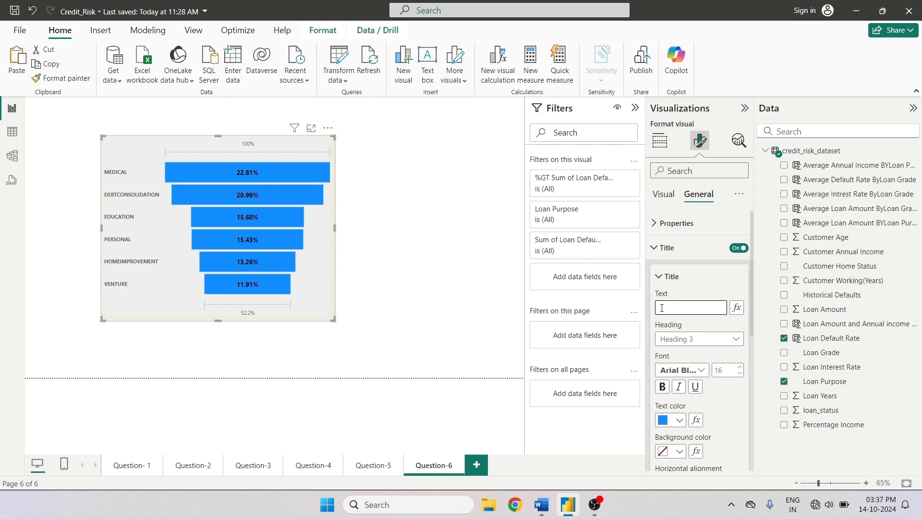
text(Ls)
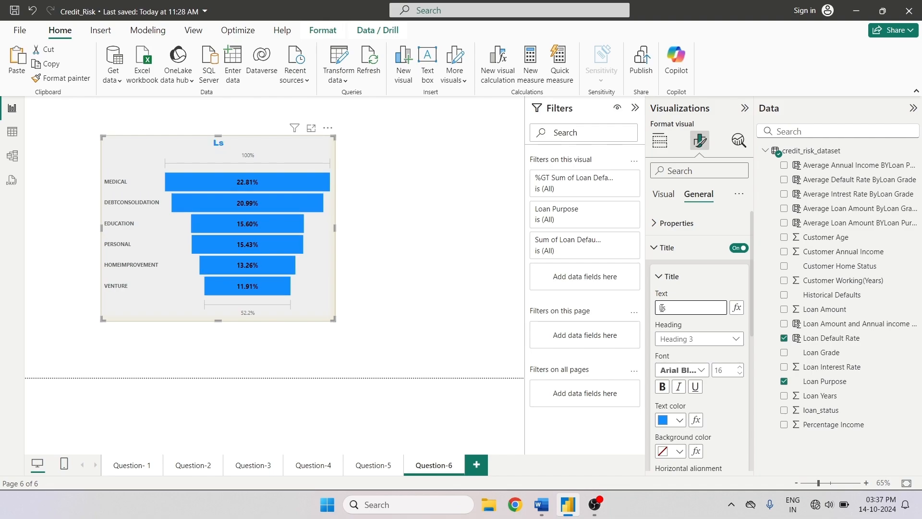
text(loan defu)
key(BackSpace)
text(ua)
key(BackSpace)
text(lt Rate)
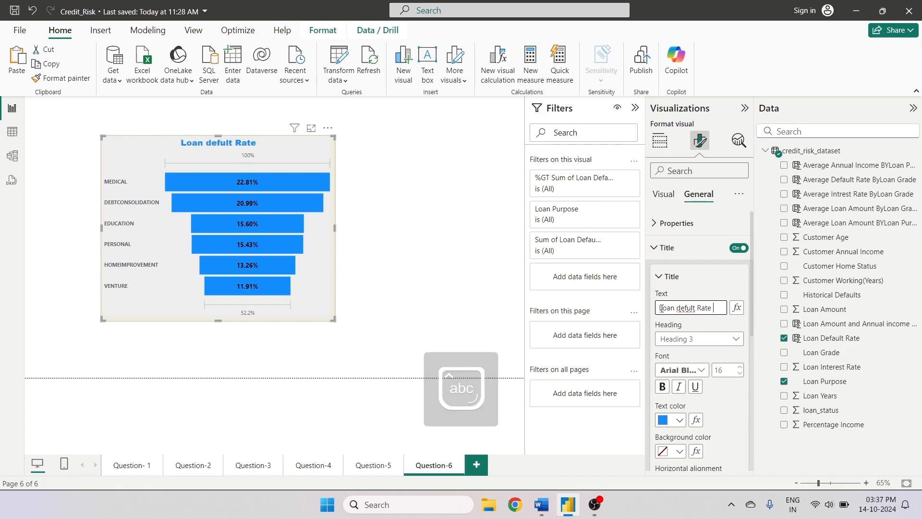
text( Based o)
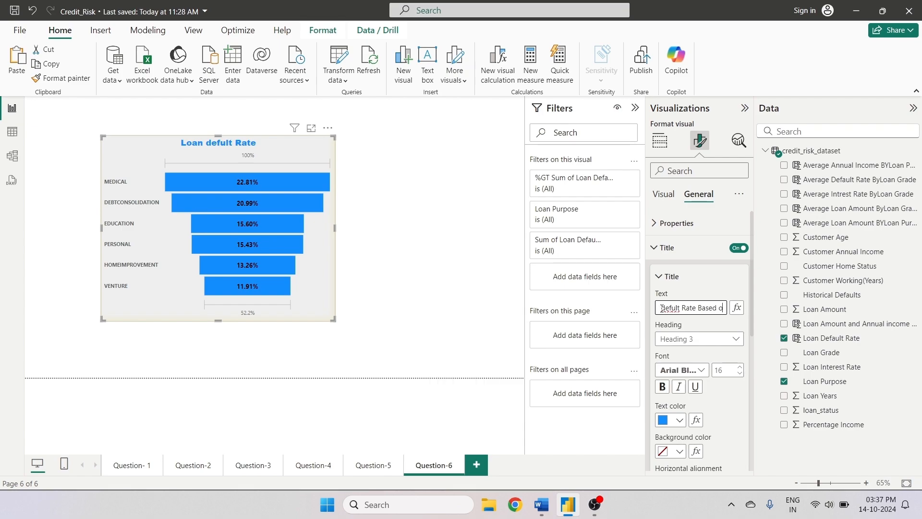
text(n)
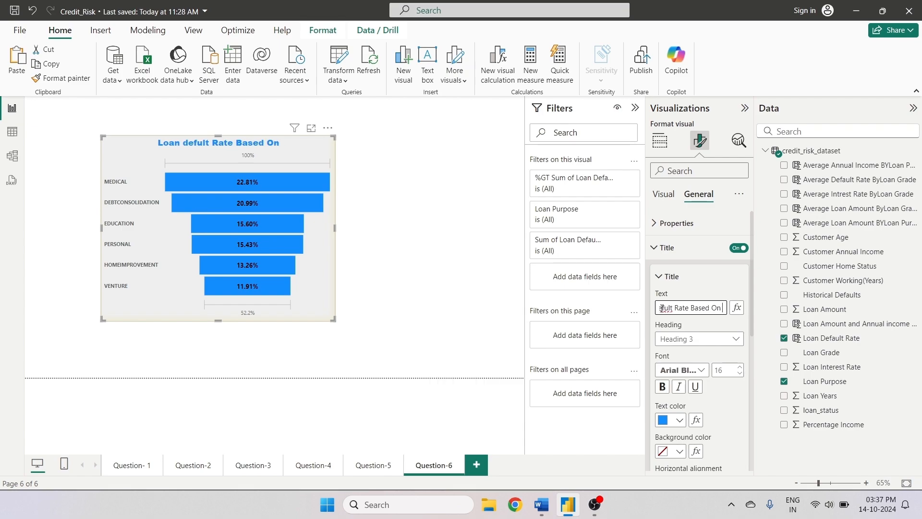
text( Loan)
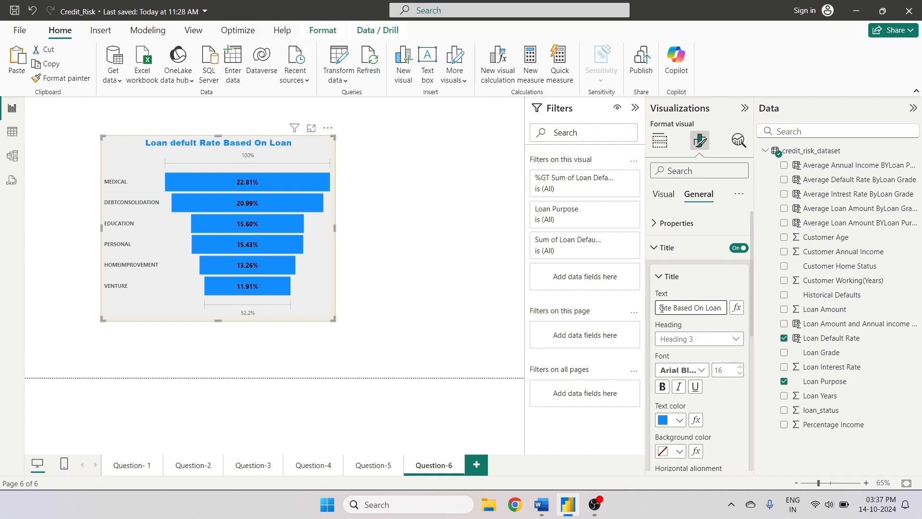
text( Pupose)
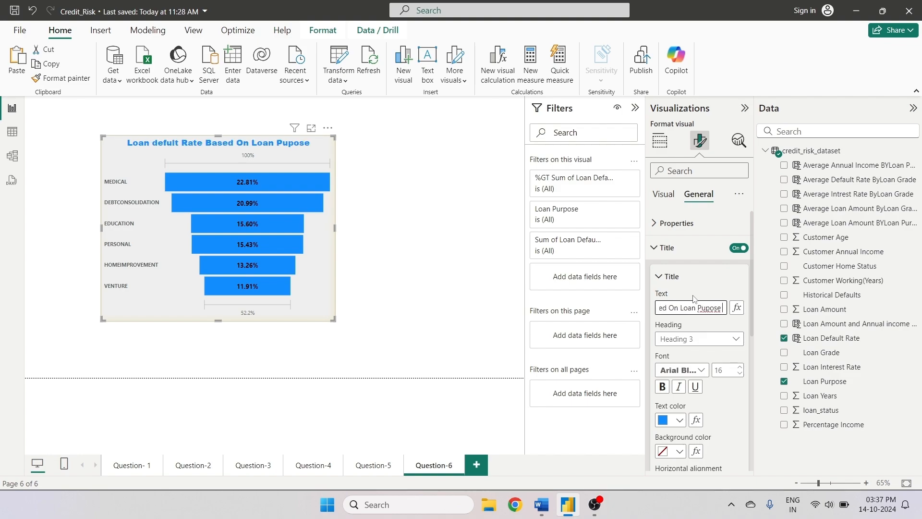
click(706, 307)
text(r)
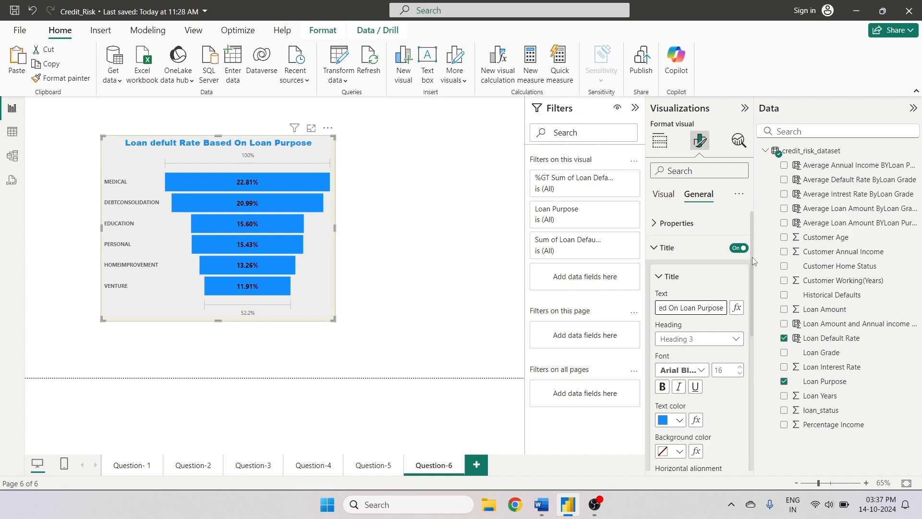
click(704, 279)
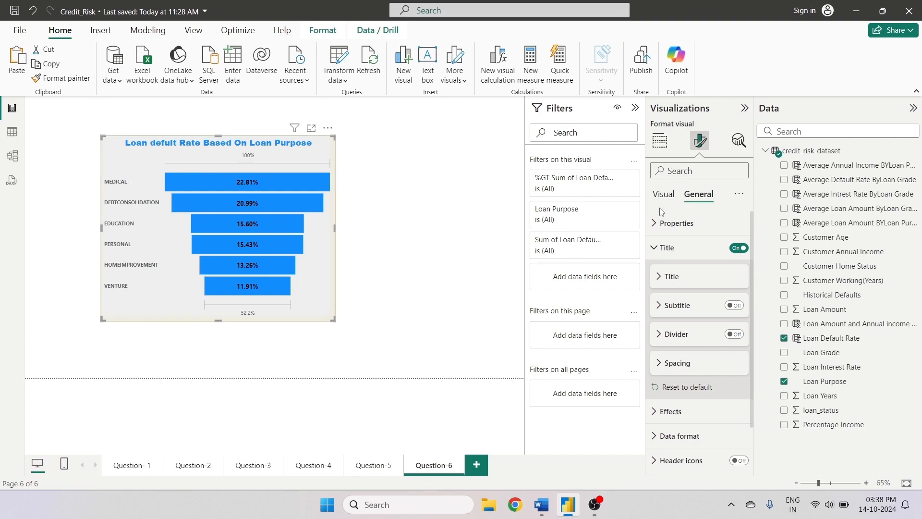
- Change the funnel chart's default bar color to light orange
click(664, 194)
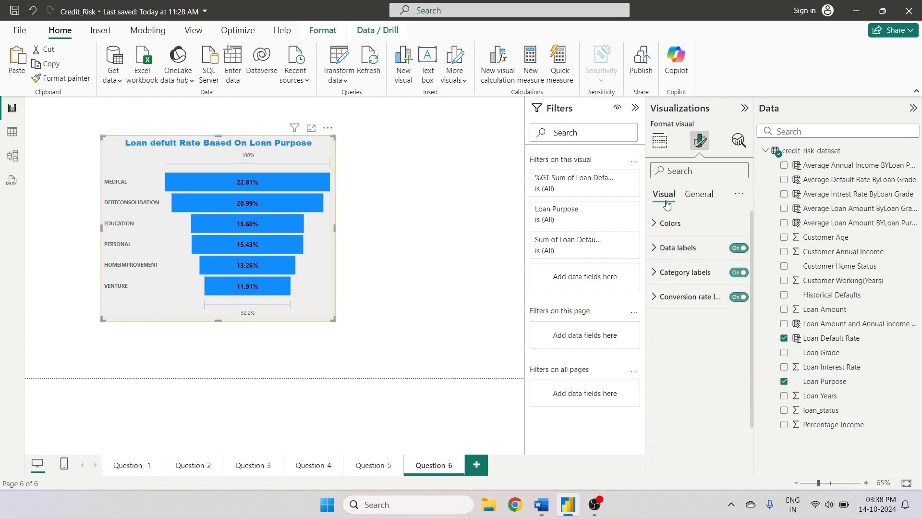
click(659, 225)
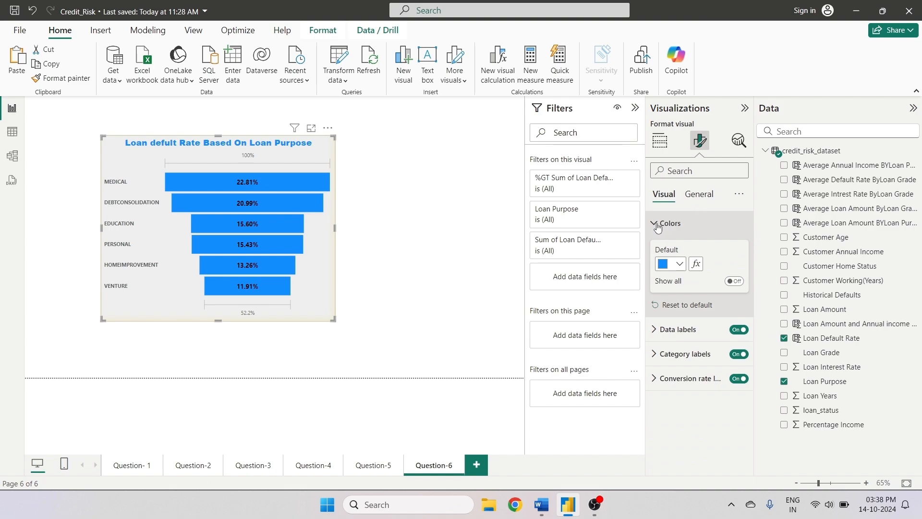
click(679, 263)
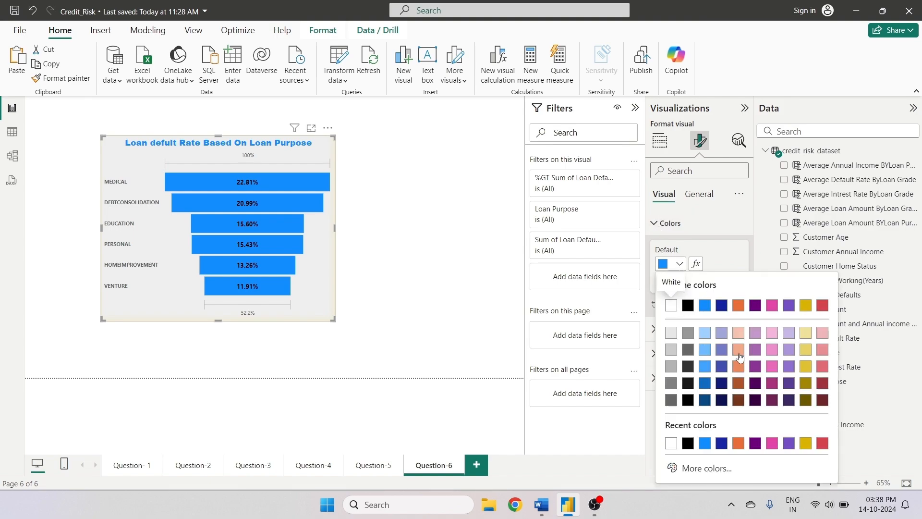
click(739, 354)
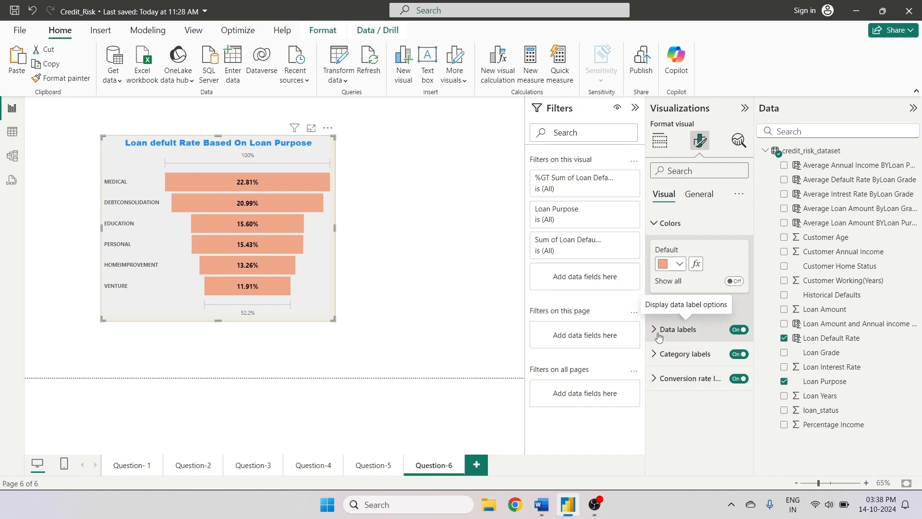
- Set the font size of the funnel chart's category labels to 11, keeping the labels turned on
click(663, 360)
click(740, 354)
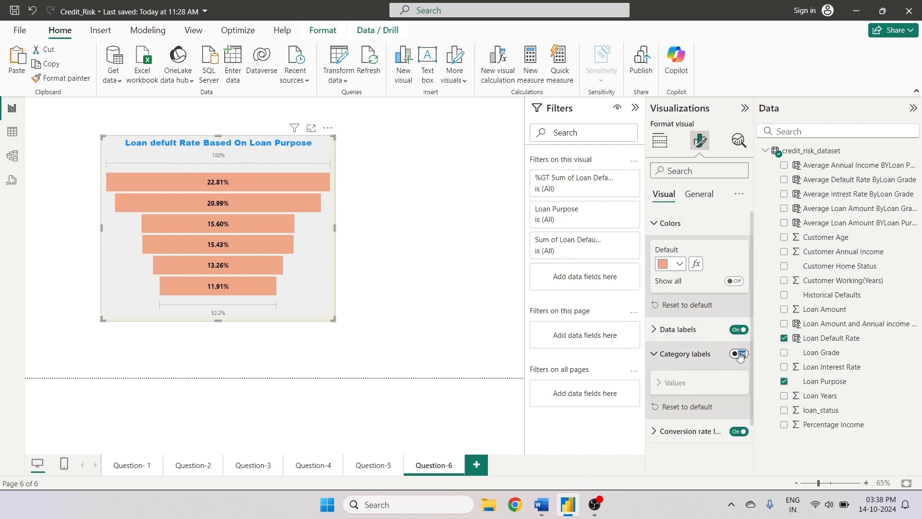
click(739, 354)
scroll(709, 361, down, 2)
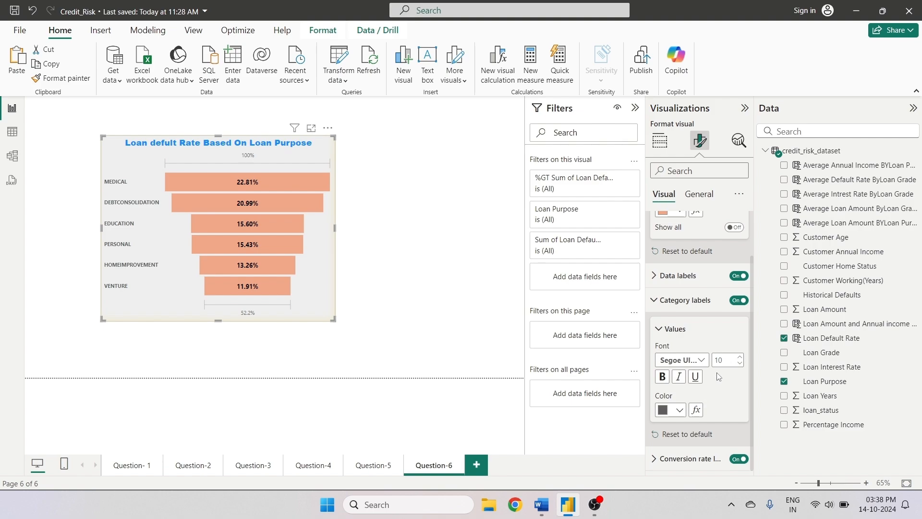
click(701, 360)
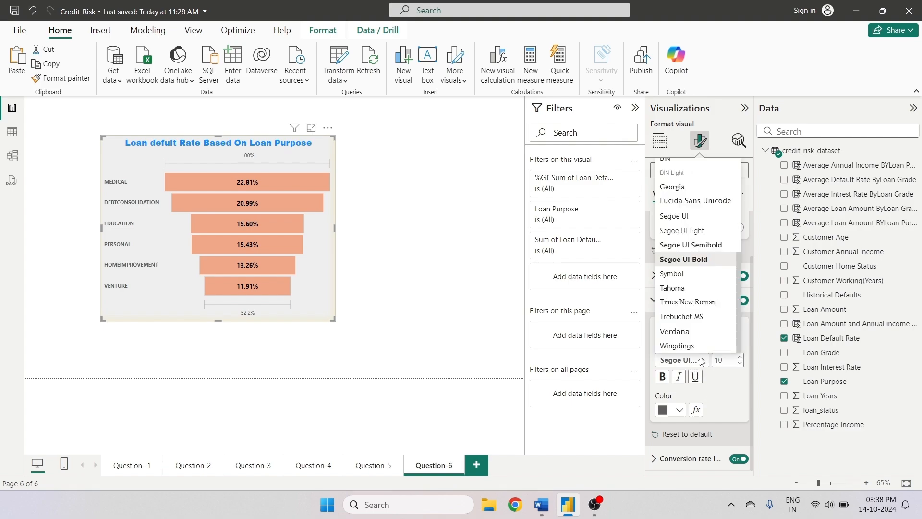
click(733, 413)
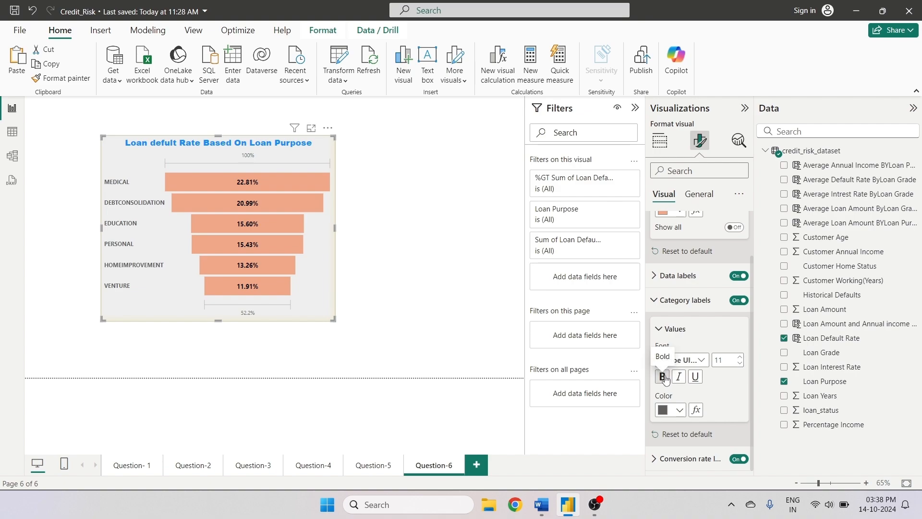
click(663, 378)
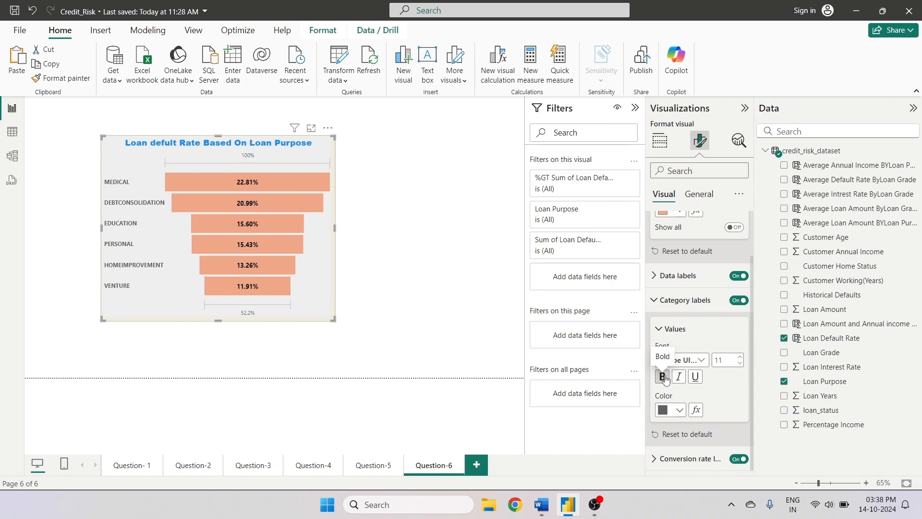
click(739, 366)
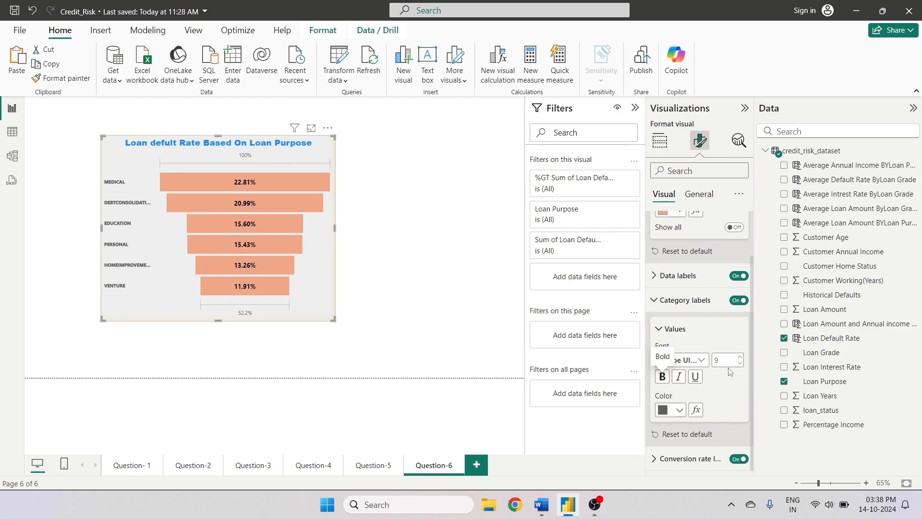
click(738, 359)
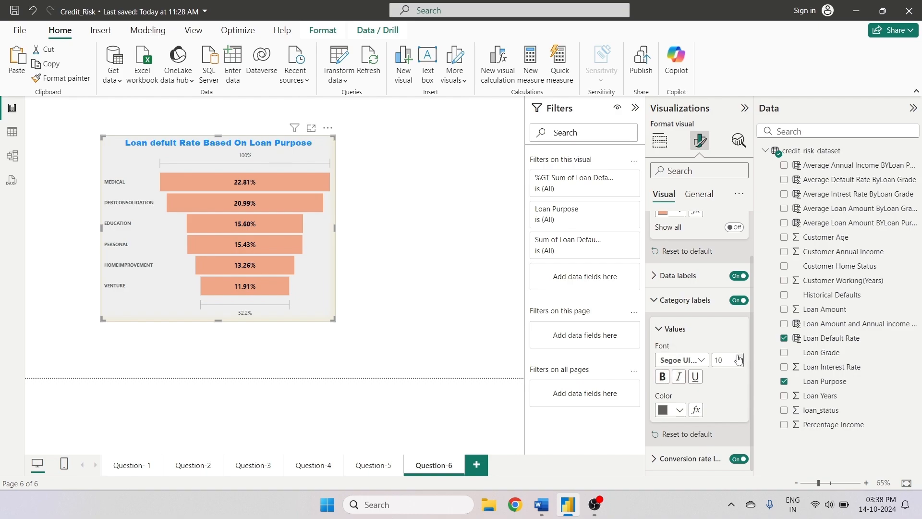
click(739, 357)
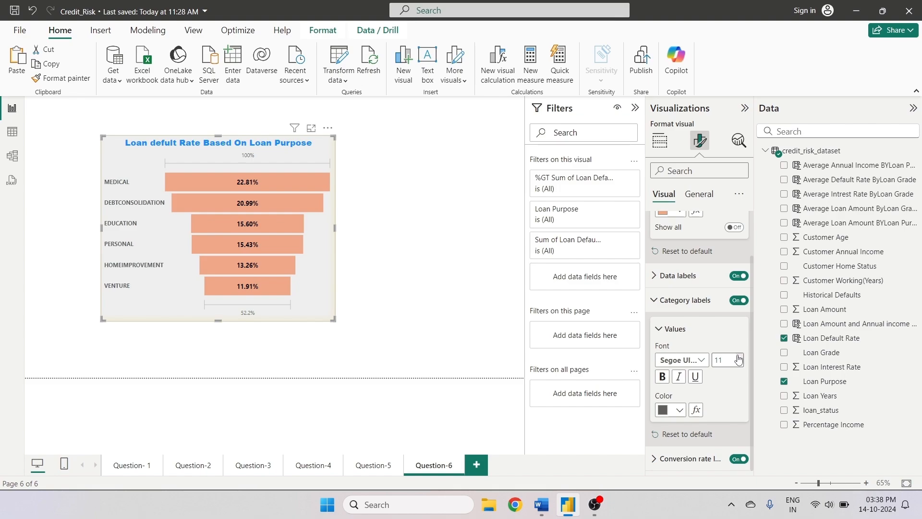
- Try dark red, white and purple on the funnel chart's category labels, and settle on black
click(686, 410)
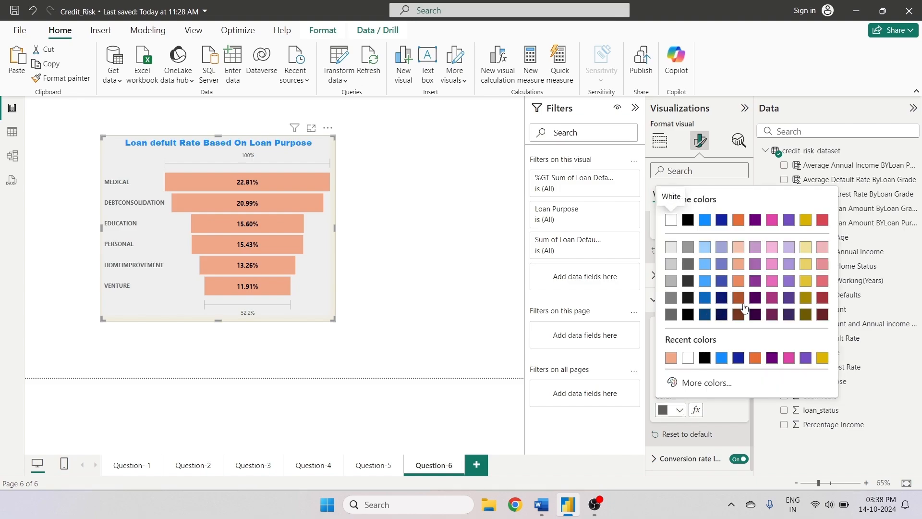
click(822, 298)
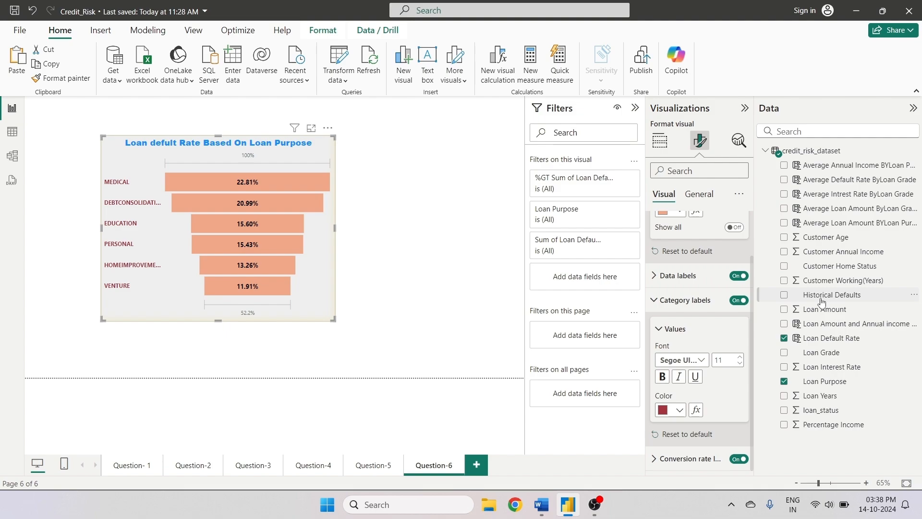
click(679, 410)
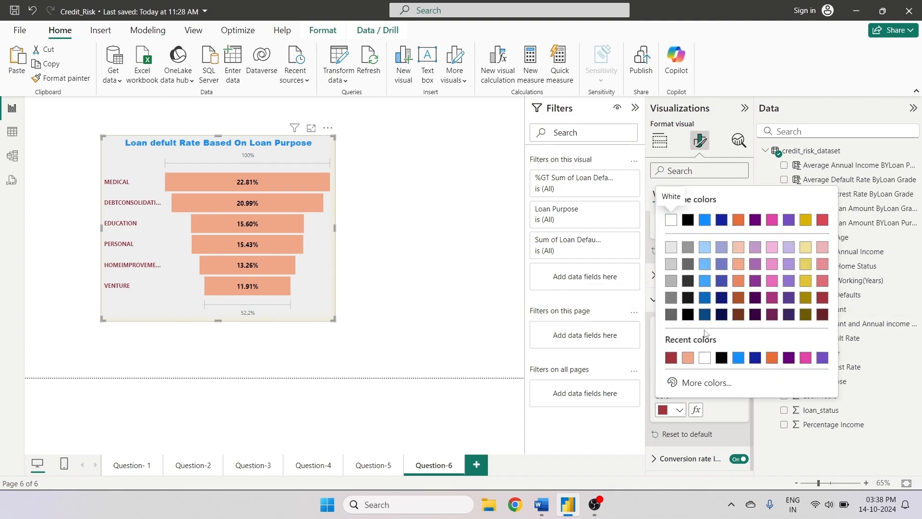
click(705, 357)
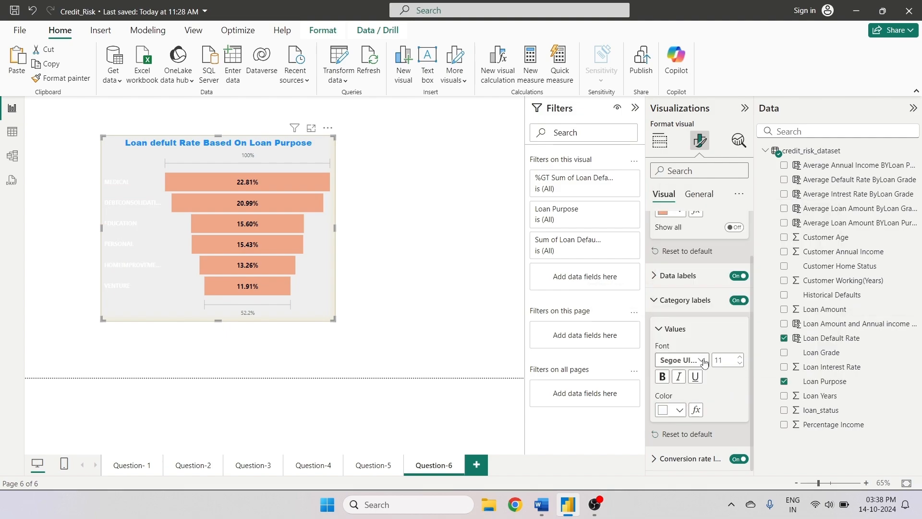
click(679, 409)
click(689, 225)
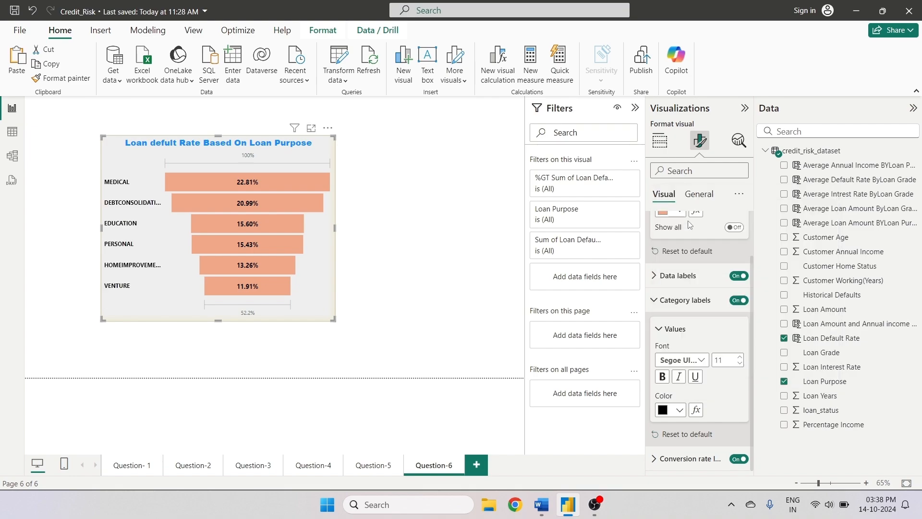
click(679, 409)
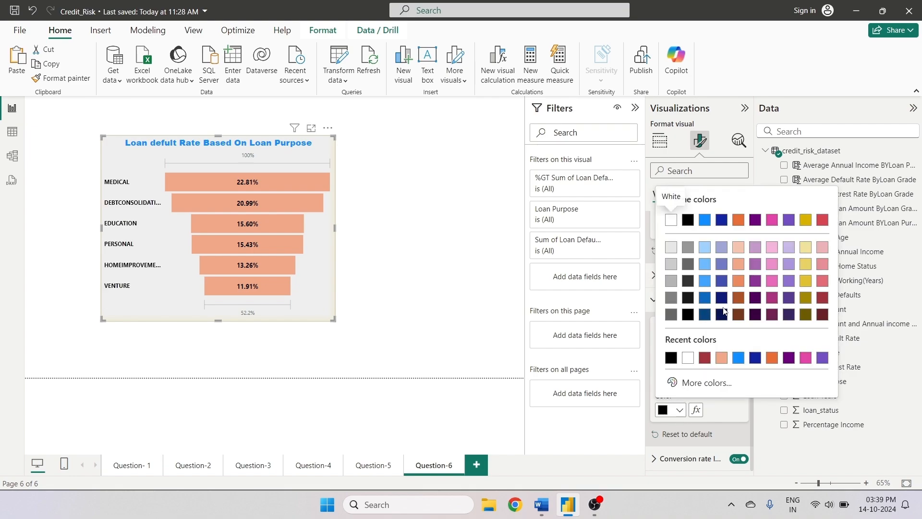
click(787, 302)
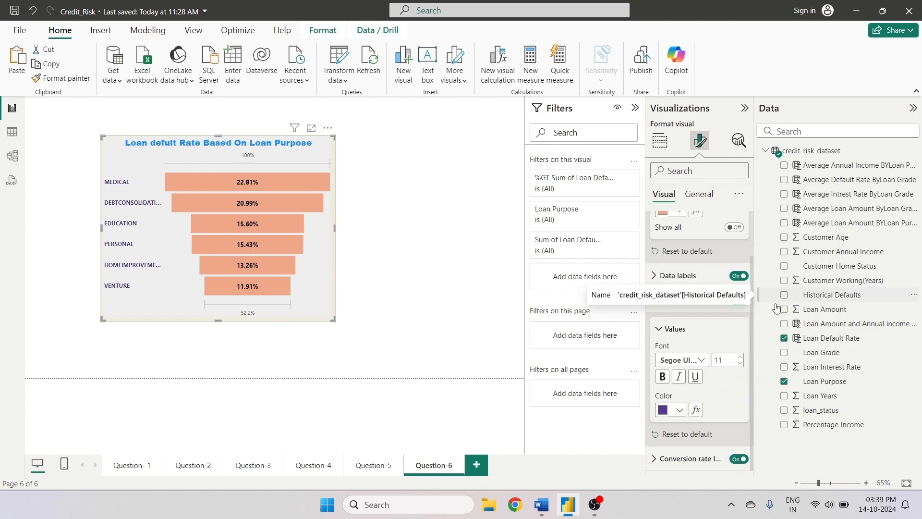
click(681, 410)
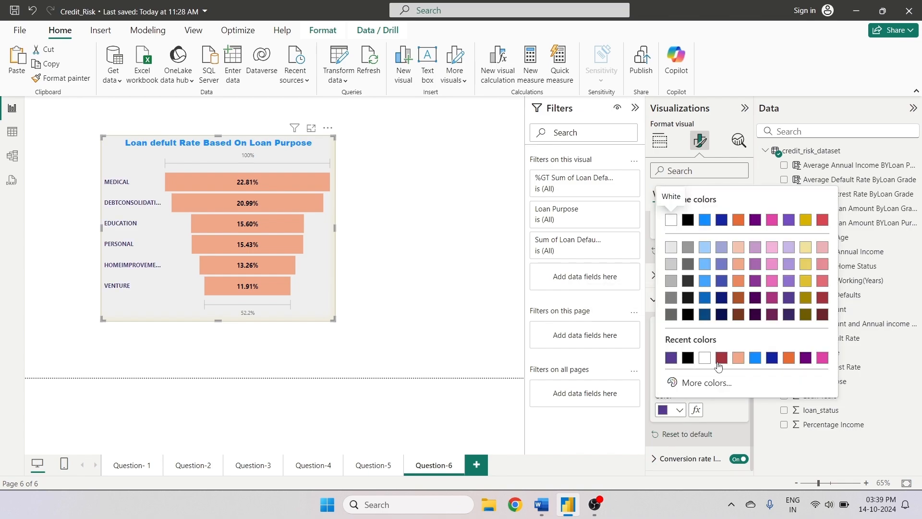
click(689, 358)
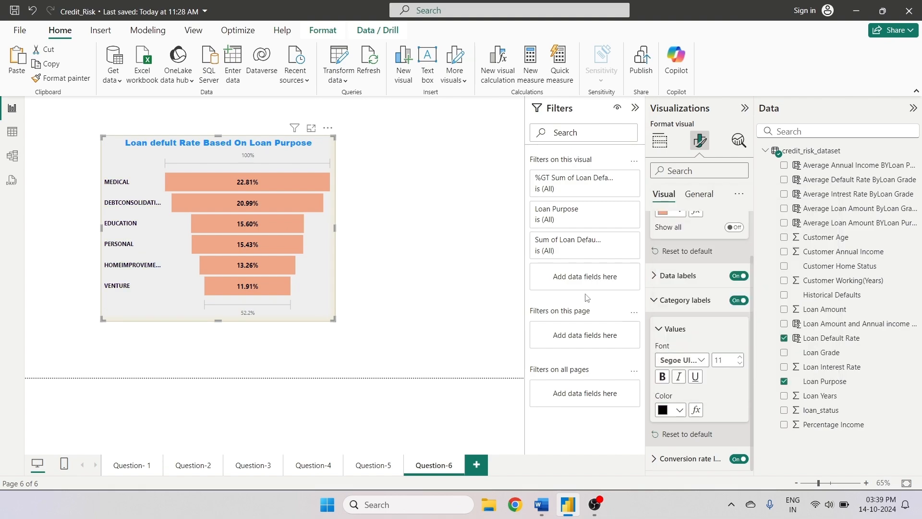
click(411, 233)
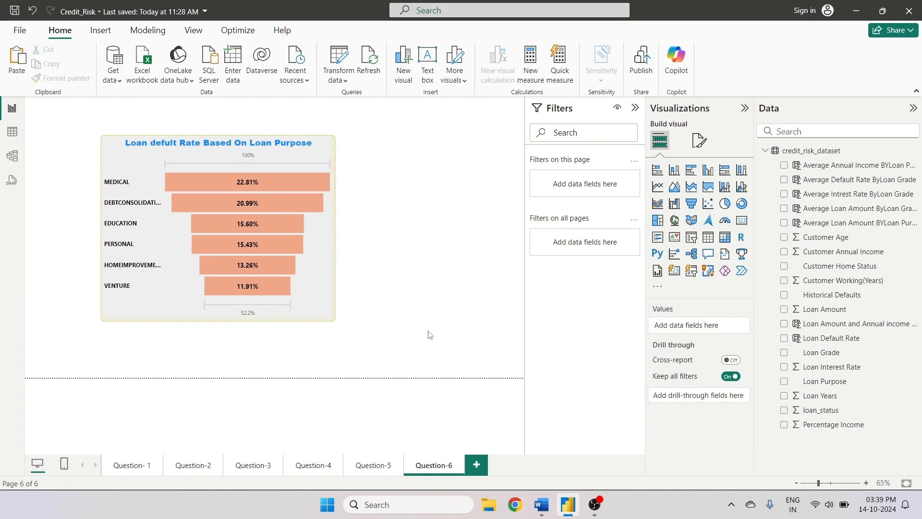
- Switch to the Credit risk details document in Word and highlight question 6, Geographic Data Exploration, in yellow
click(542, 504)
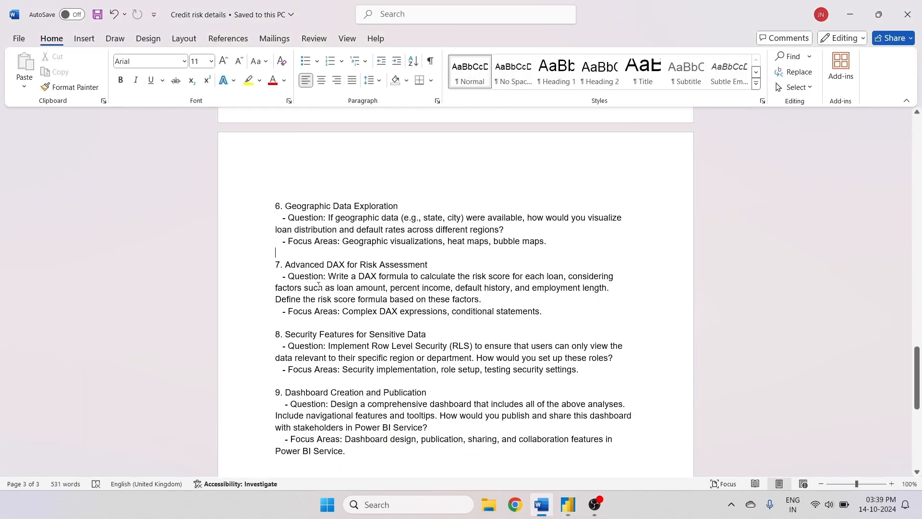
drag(553, 243, 276, 194)
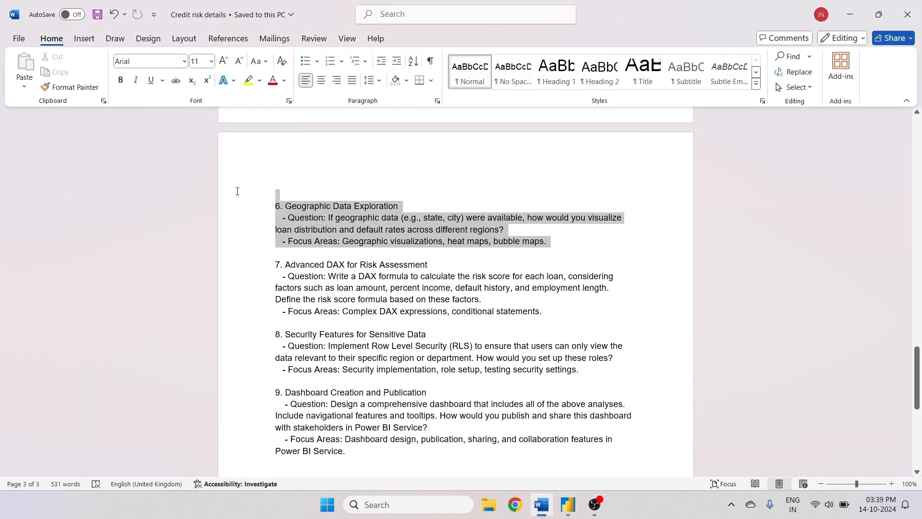
click(248, 80)
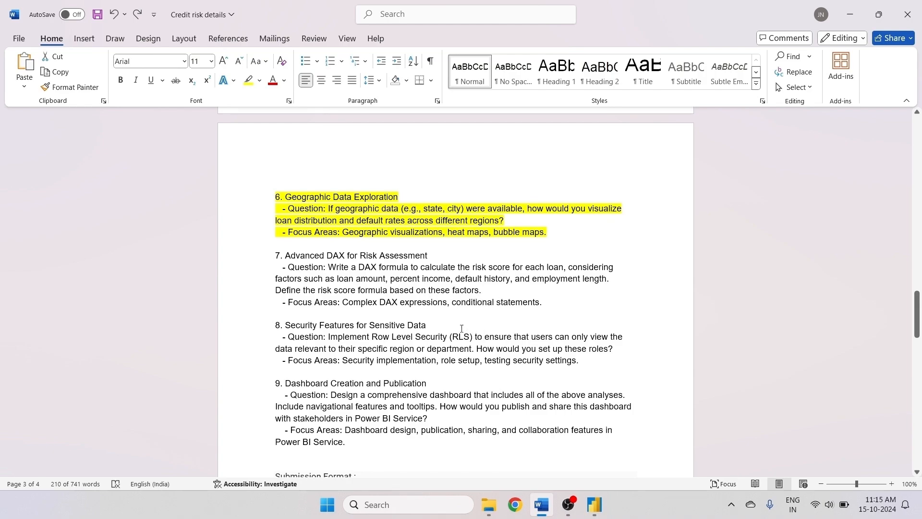
- Switch to Power BI and start a new calculated column in the credit_risk_dataset table
click(596, 510)
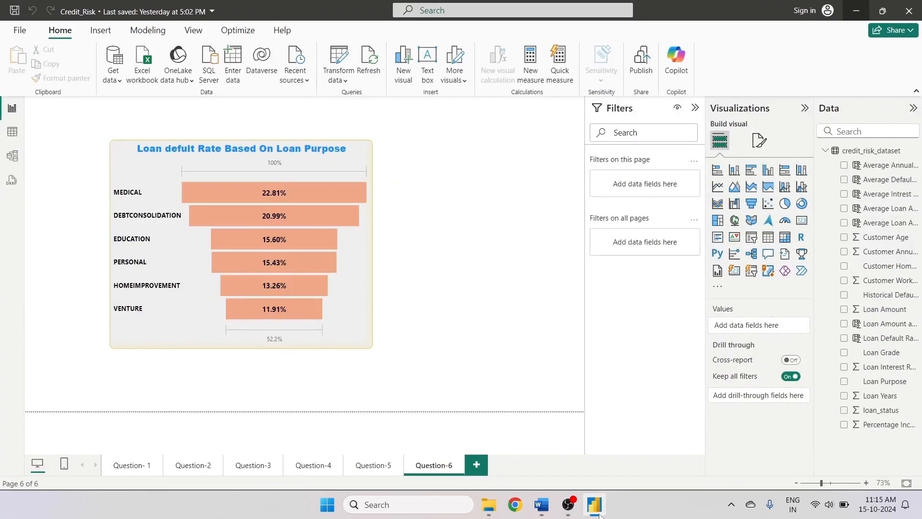
click(11, 131)
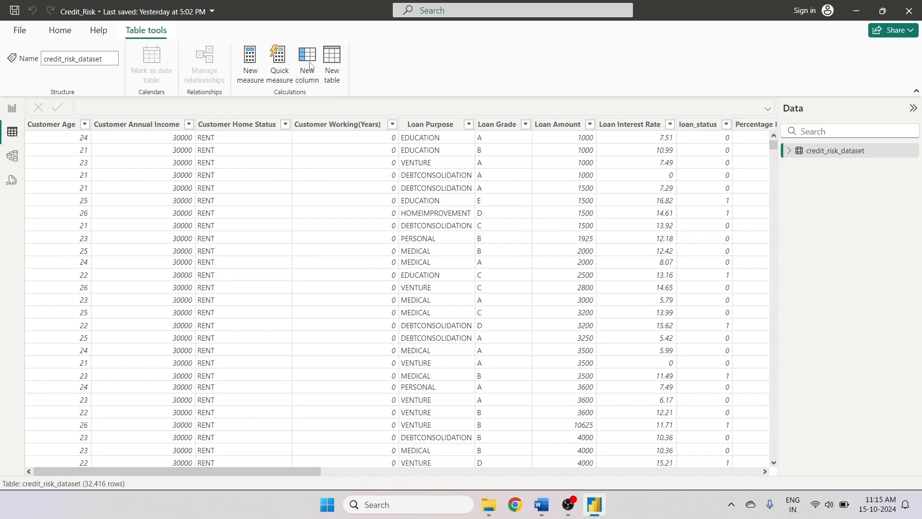
click(310, 66)
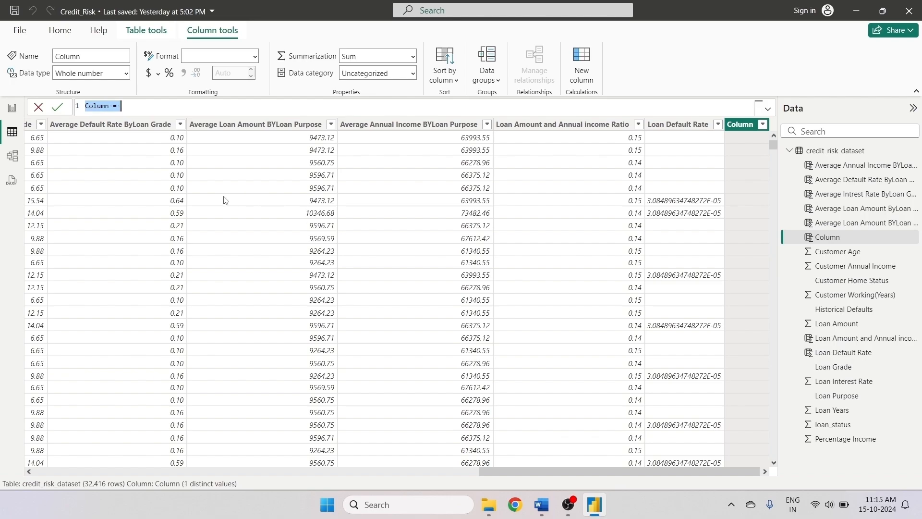
- Copy the complete RiskScore DAX formula from the Credit risk details document in Word and paste it into the new column's formula in Power BI
click(540, 510)
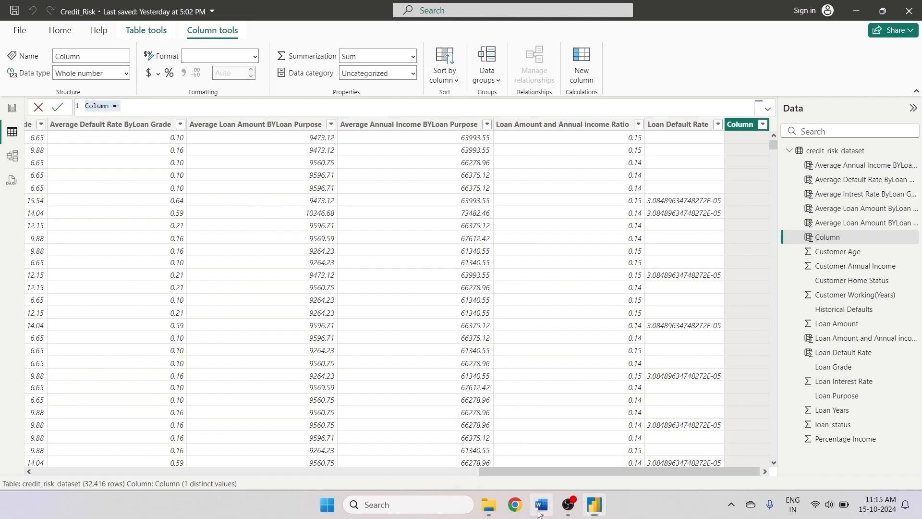
drag(916, 328, 915, 381)
click(271, 153)
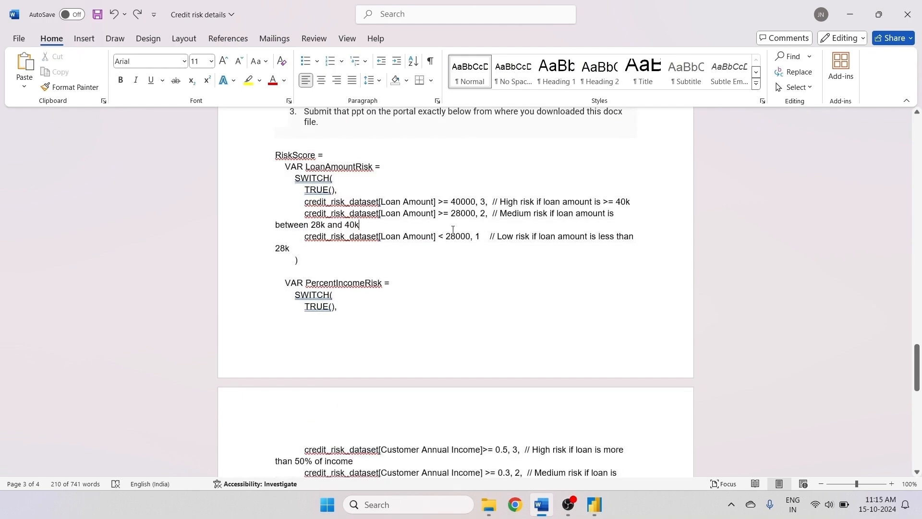
drag(271, 154, 451, 414)
drag(408, 254, 402, 224)
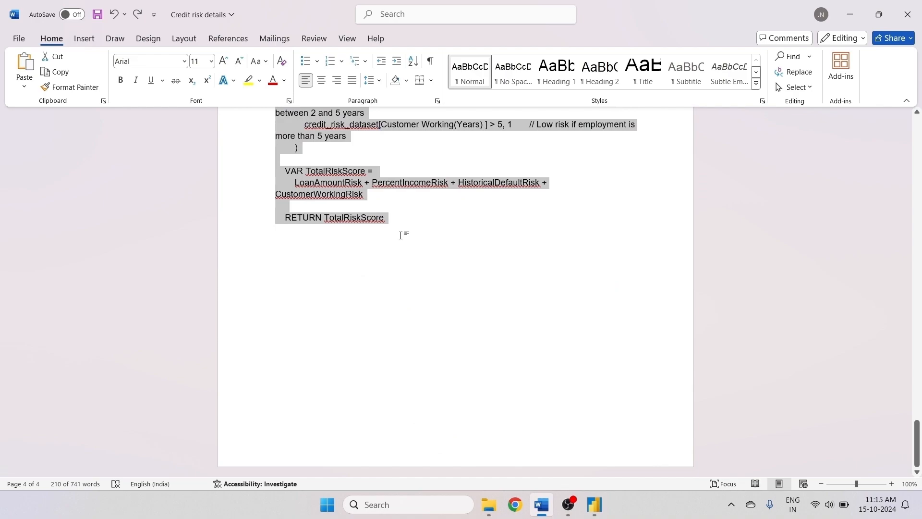
click(584, 514)
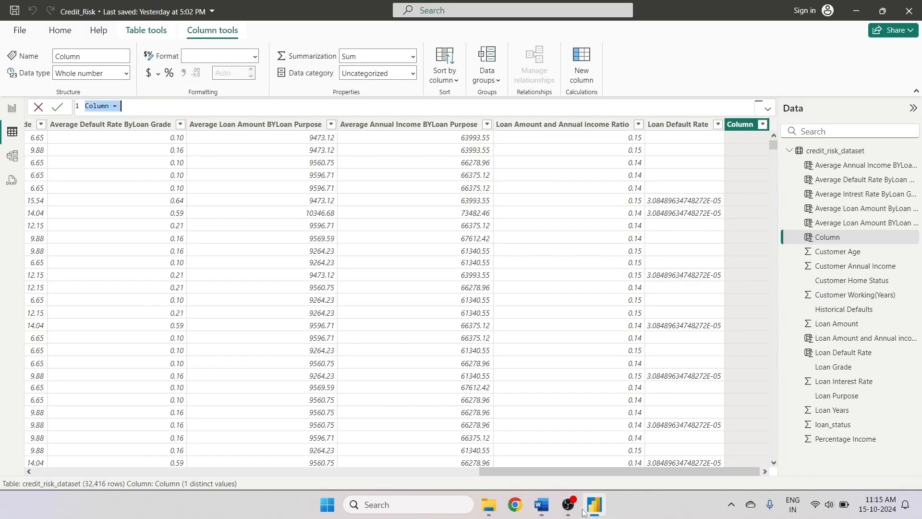
key(ctrl+v)
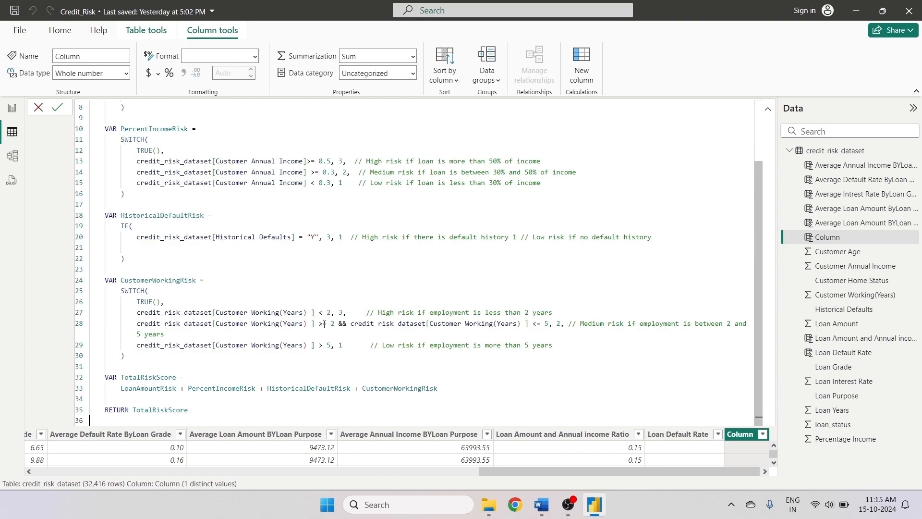
- Check the RiskScore formula against question 7 in the Credit risk details document in Word, and commit the new column in Power BI
drag(756, 338, 756, 238)
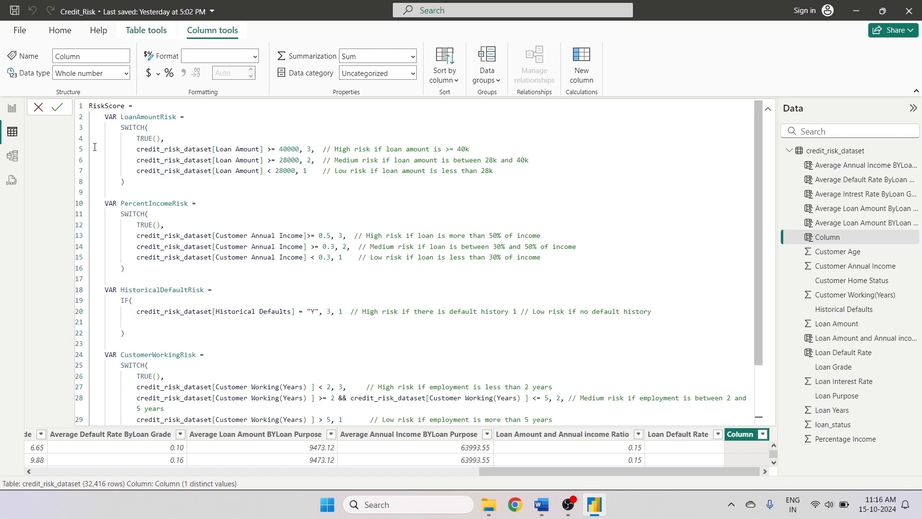
click(542, 504)
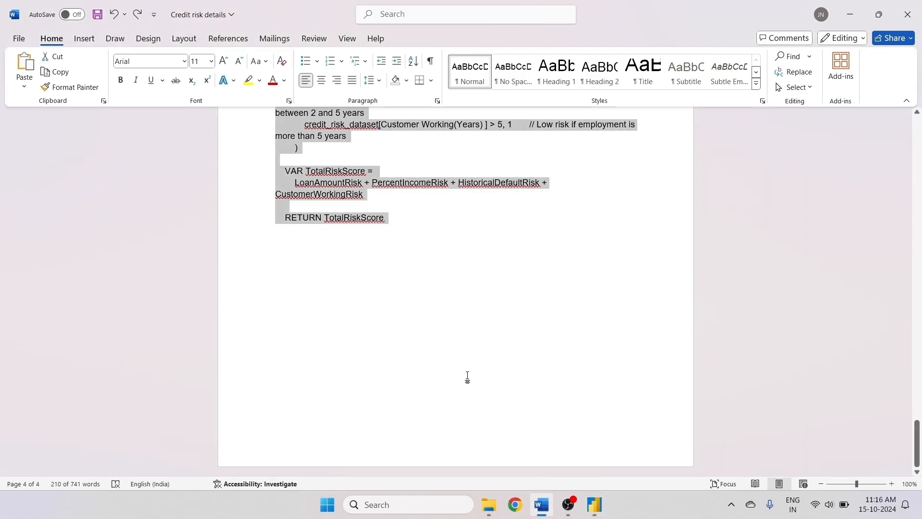
drag(915, 428, 908, 306)
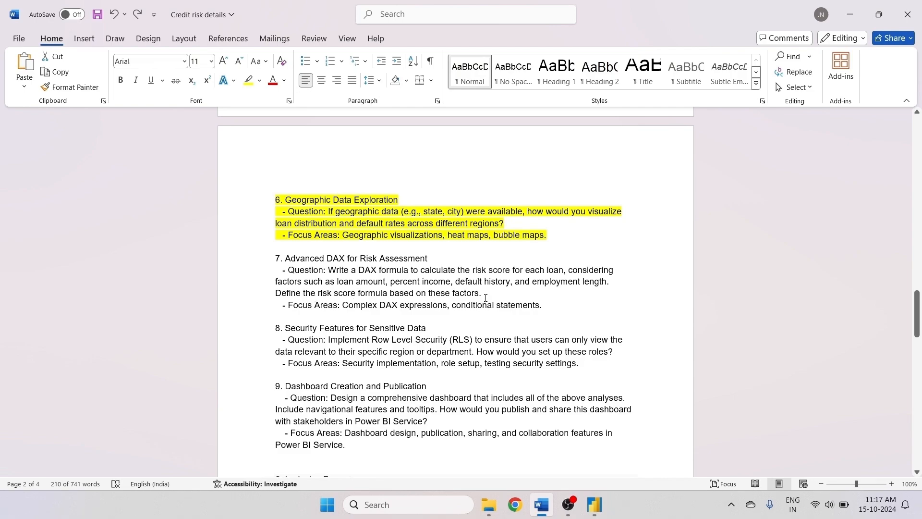
click(595, 505)
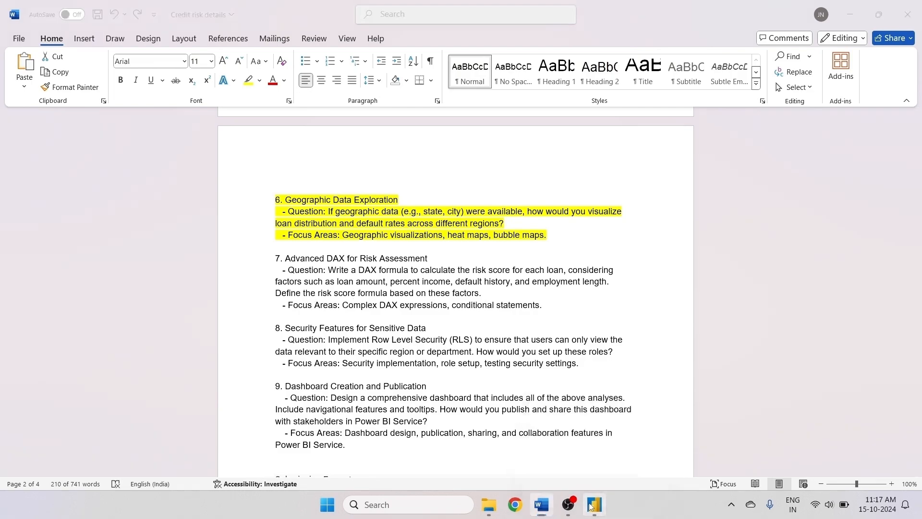
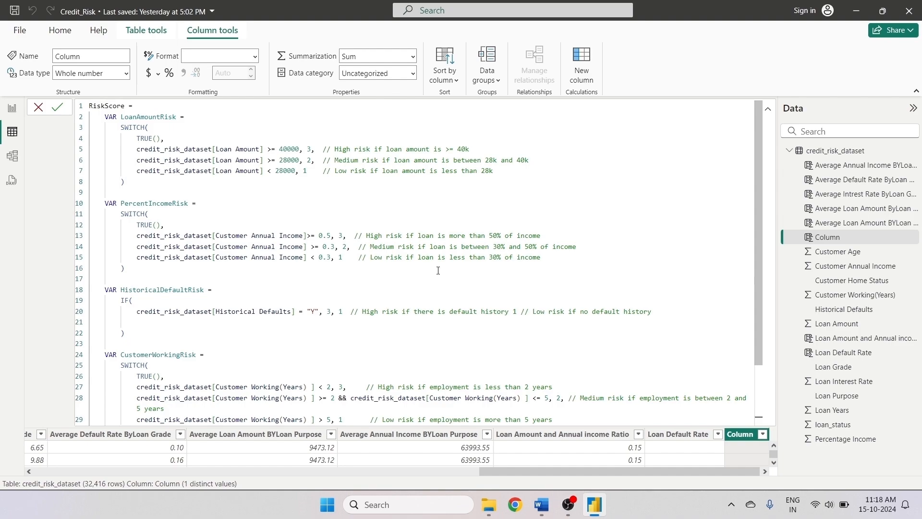
scroll(161, 312, down, 2)
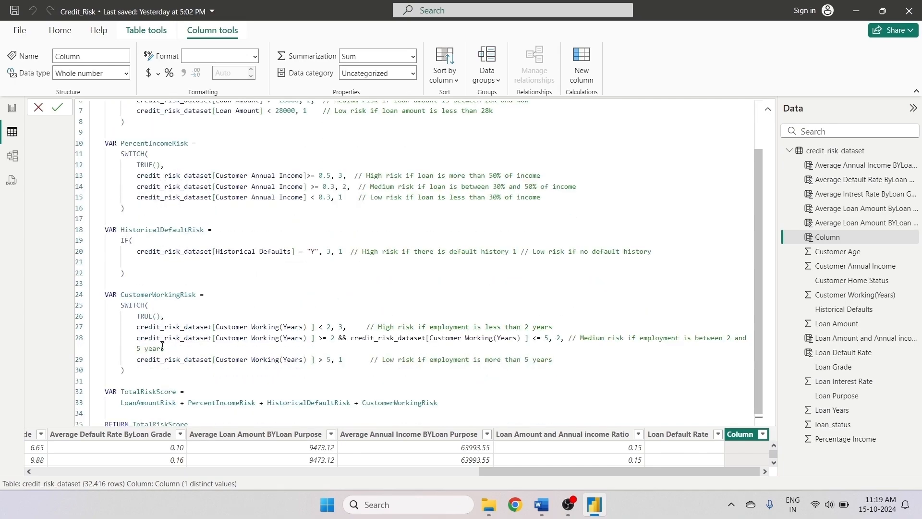
scroll(162, 346, down, 1)
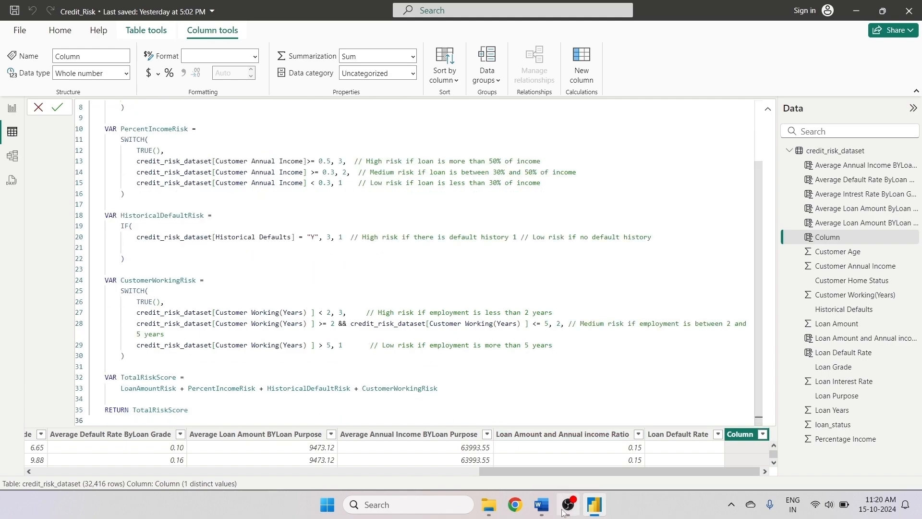
click(541, 505)
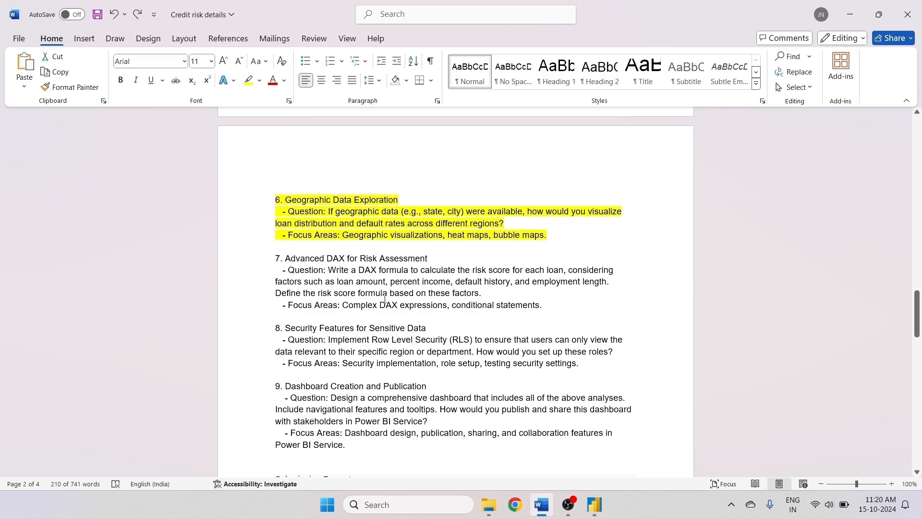
click(595, 505)
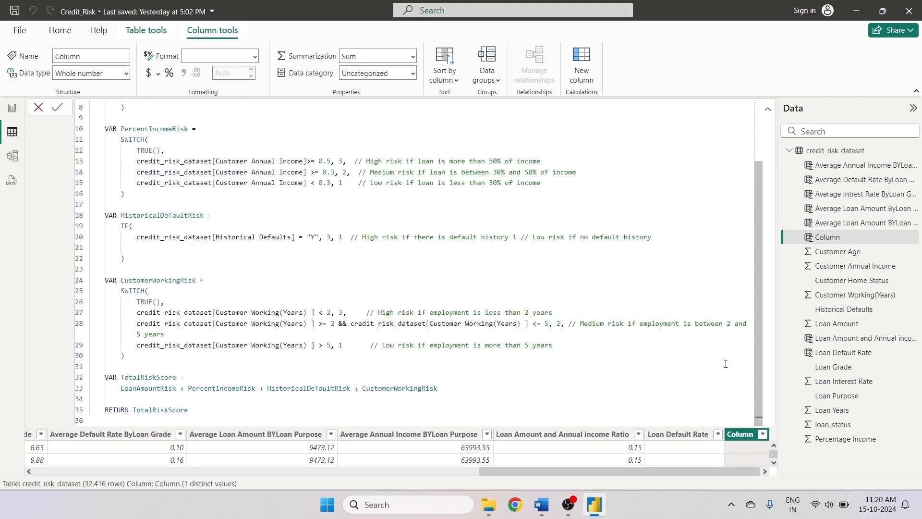
scroll(119, 164, up, 3)
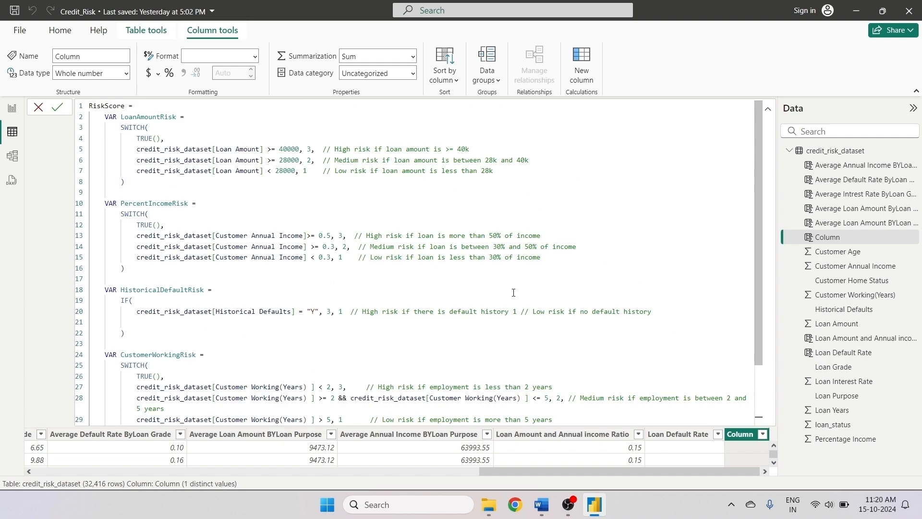
click(57, 112)
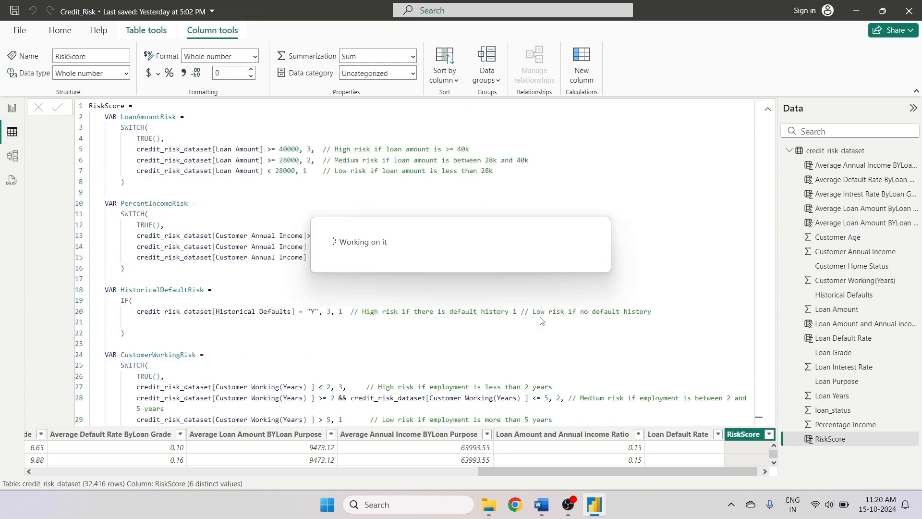
- Inspect the RiskScore column's row values and its list of distinct scores in the credit_risk_dataset table
click(769, 435)
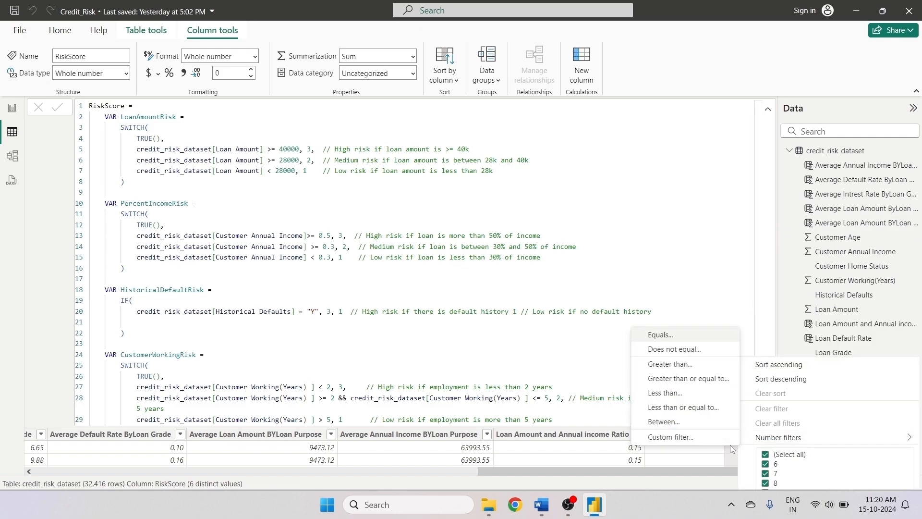
click(701, 459)
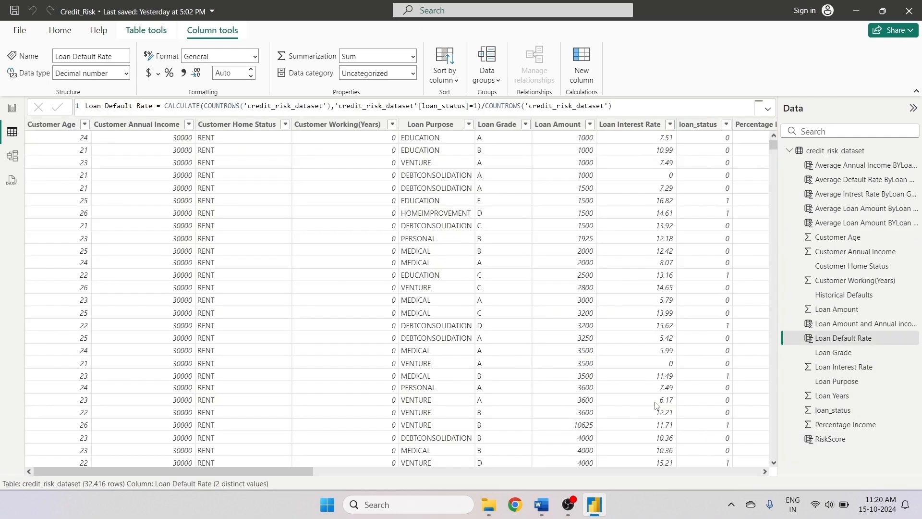
drag(289, 471, 742, 473)
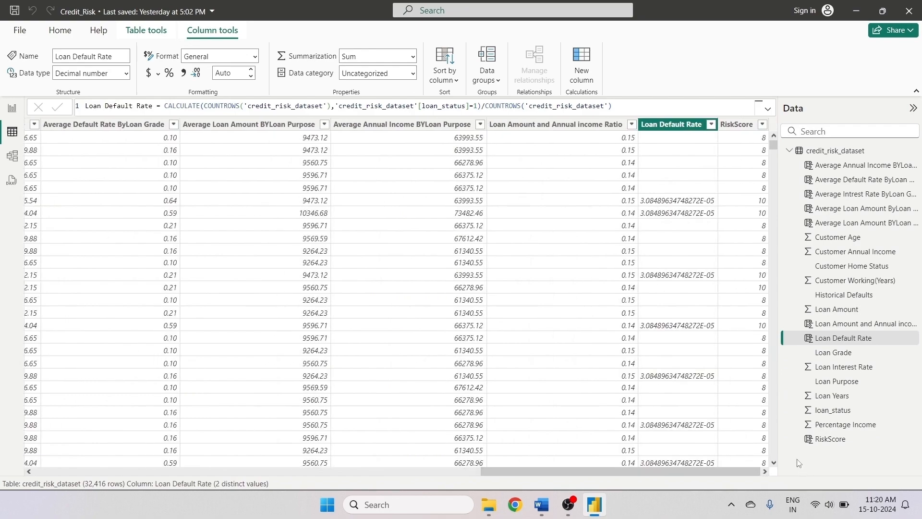
click(763, 128)
click(763, 125)
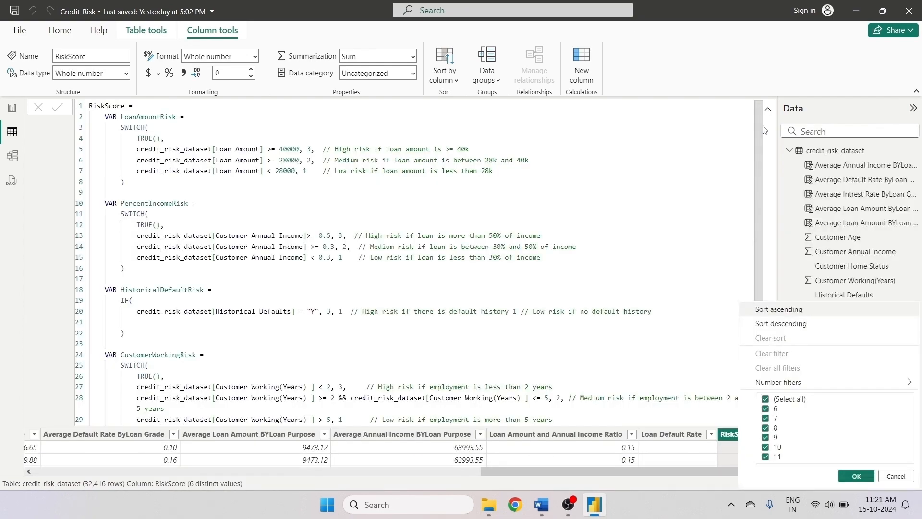
click(800, 268)
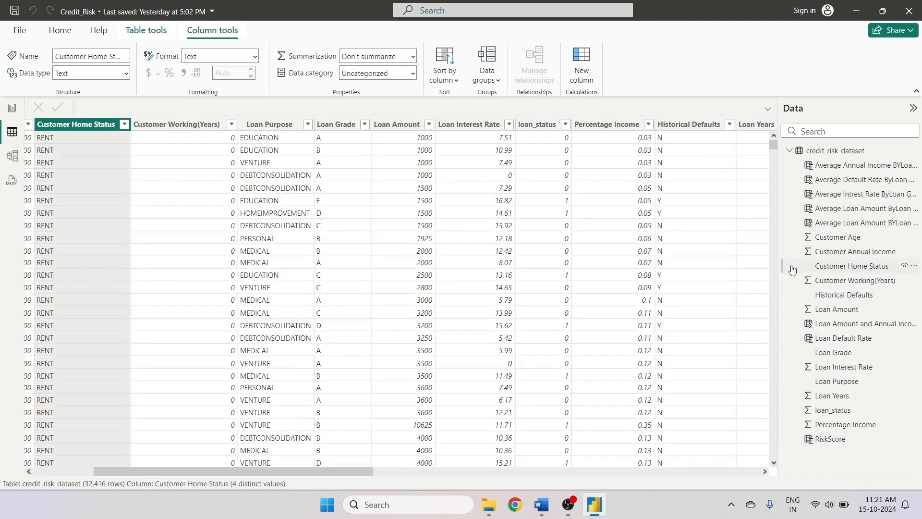
drag(343, 469, 734, 470)
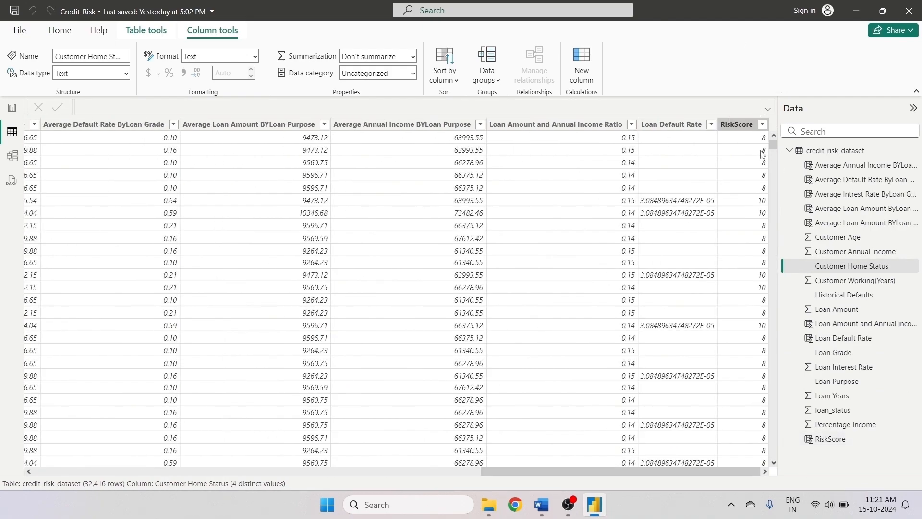
click(762, 124)
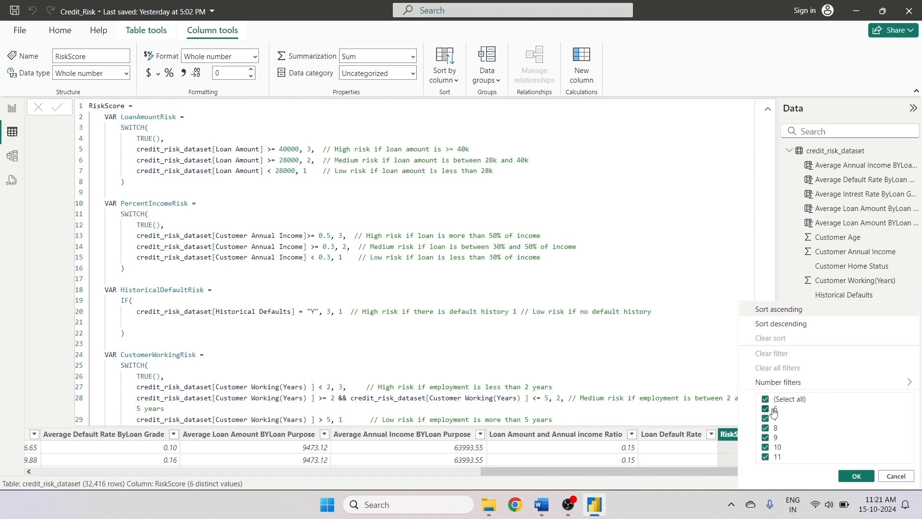
click(885, 481)
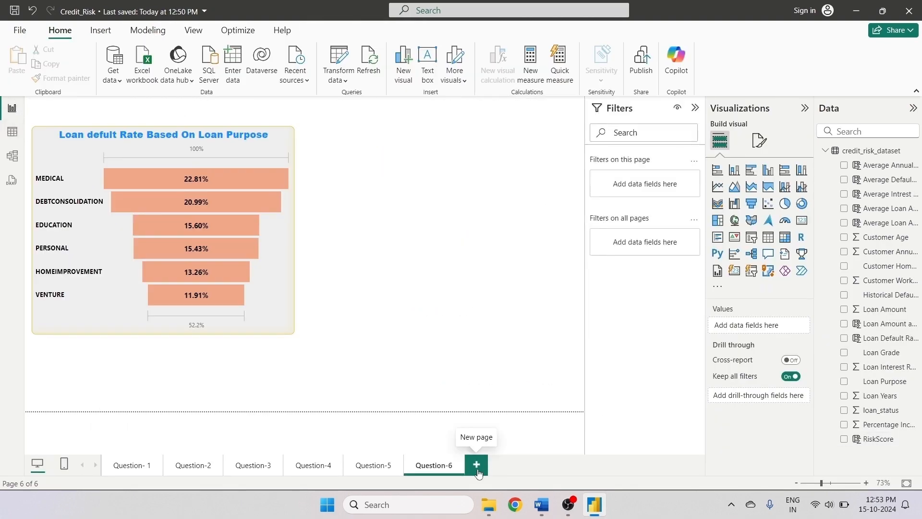
- Add a new report page after Question-6 and name it Question-7
click(476, 465)
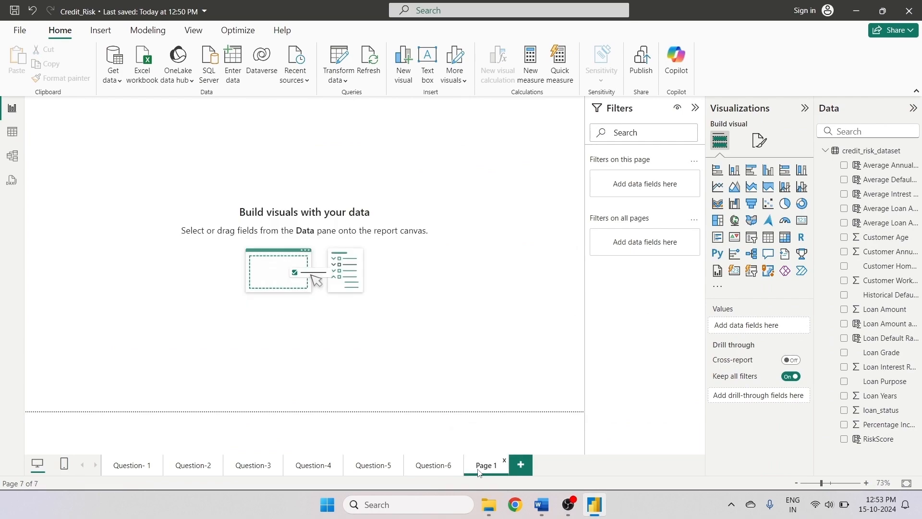
double_click(478, 470)
key(ctrl+a)
key(BackSpace)
text(Que)
text(stion)
text(-7)
key(Return)
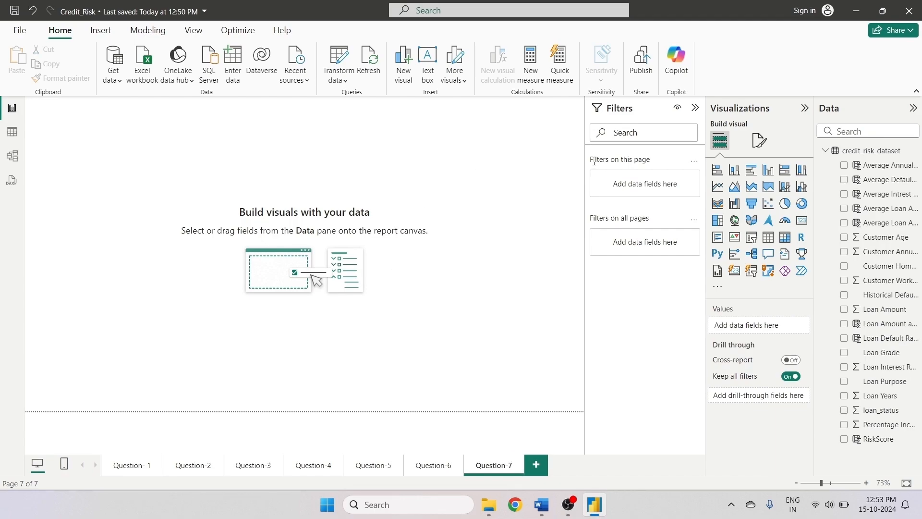
- Insert a clustered column chart on the Question-7 page and enlarge it to fill most of the canvas
click(769, 170)
drag(140, 185, 147, 212)
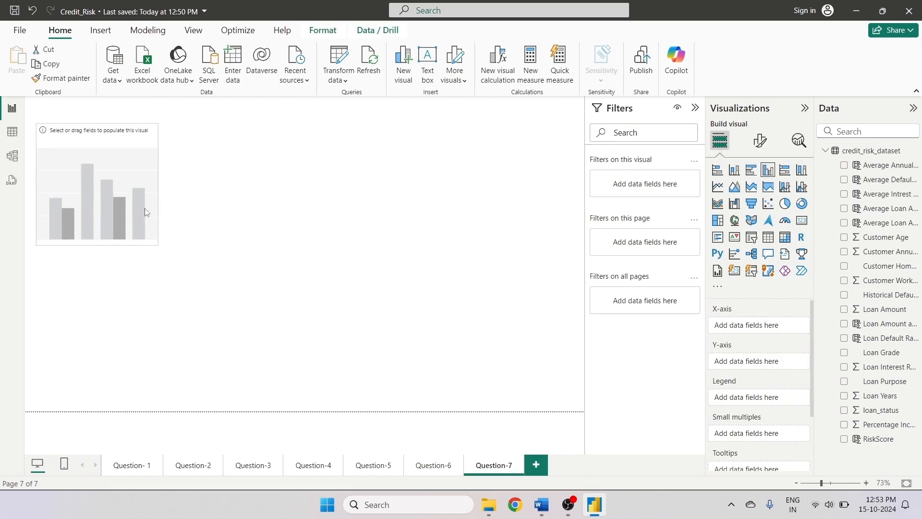
drag(159, 245, 525, 383)
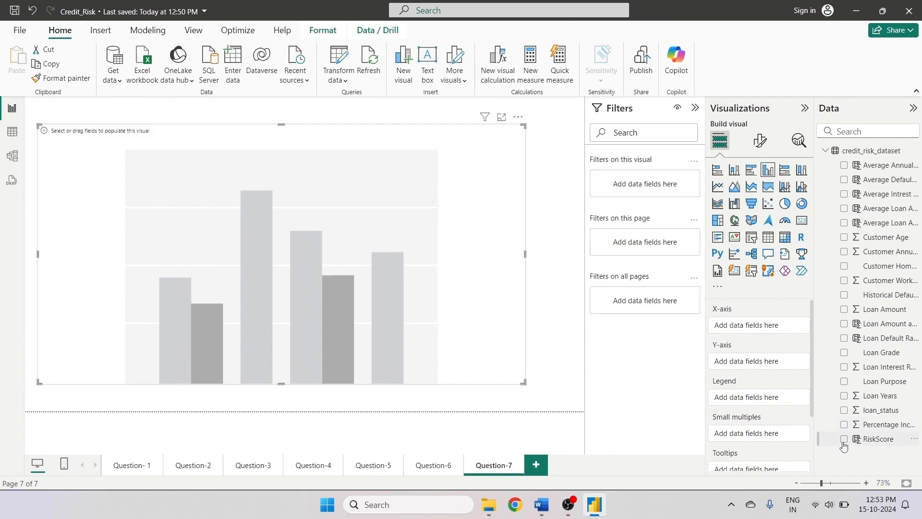
- Put RiskScore on the chart's X-axis, Loan Amount, Customer Working(Years) and Customer Annual Income on the Y-axis, and Historical Defaults in small multiples
drag(844, 446, 730, 328)
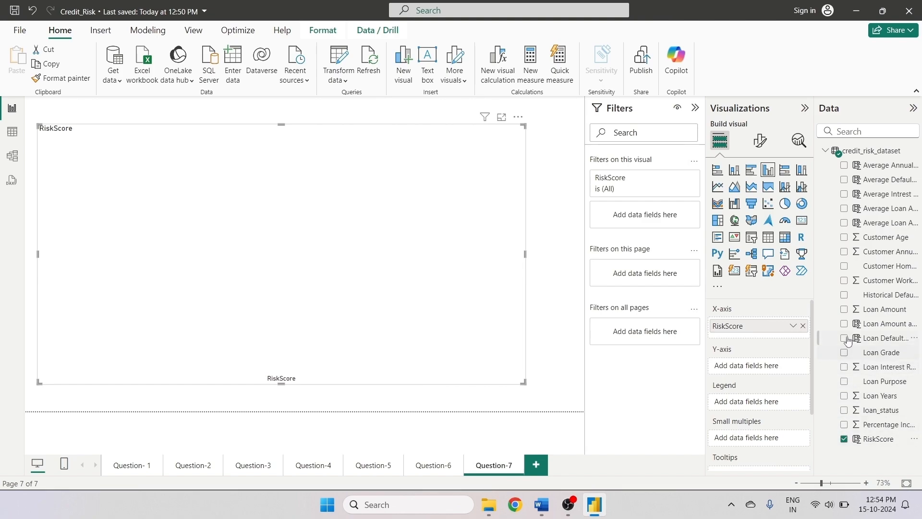
click(847, 310)
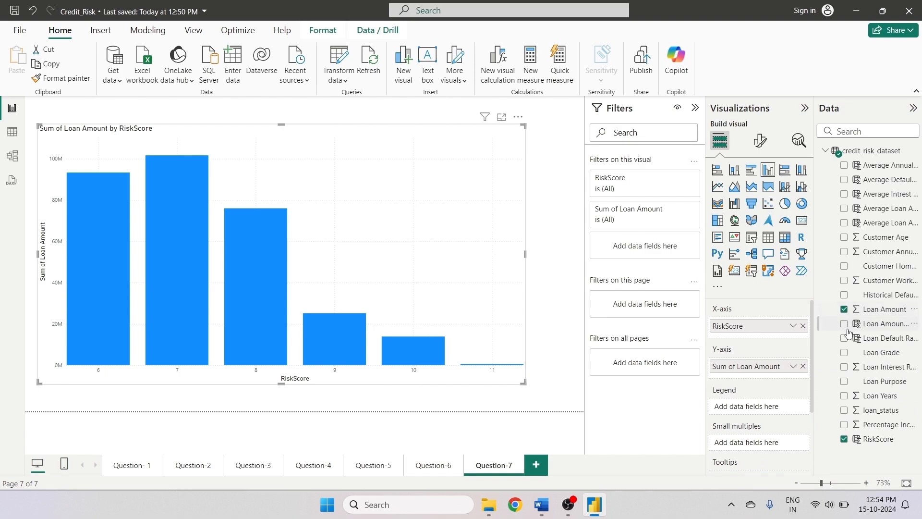
click(845, 280)
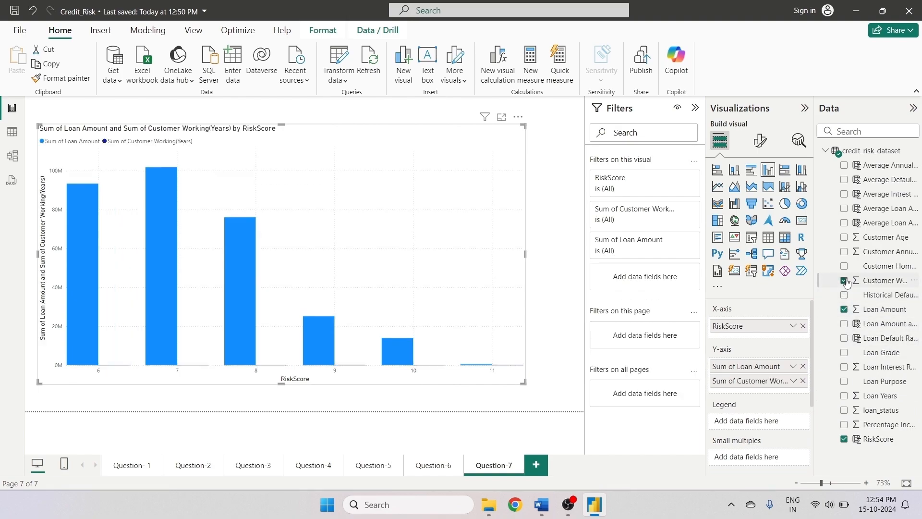
click(845, 253)
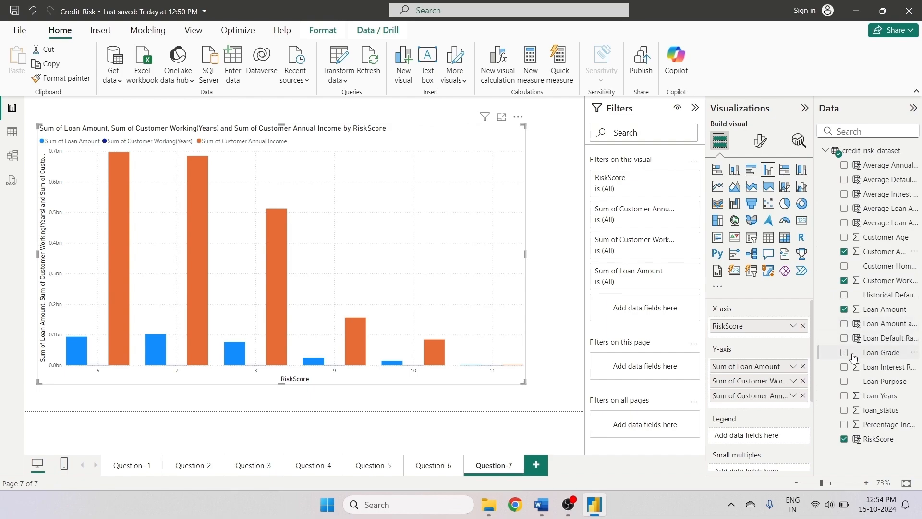
click(845, 295)
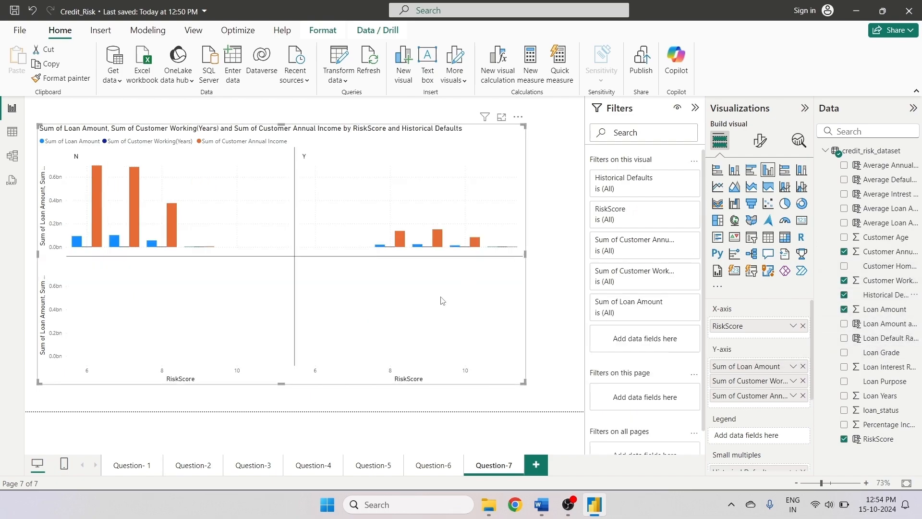
scroll(752, 370, down, 3)
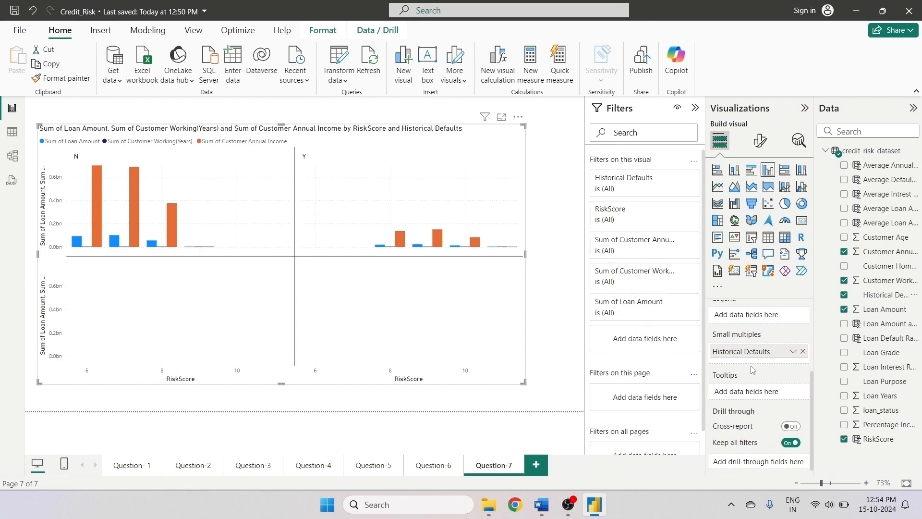
- Move Historical Defaults from the chart's small multiples to its Y-axis values, placed just before Customer Annual Income
scroll(753, 369, up, 2)
scroll(753, 370, down, 2)
drag(744, 351, 745, 298)
scroll(755, 347, up, 2)
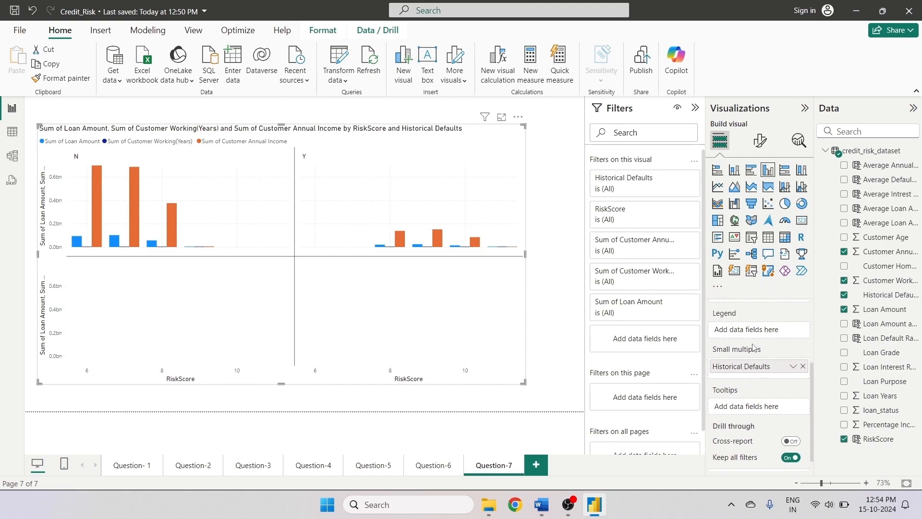
click(803, 411)
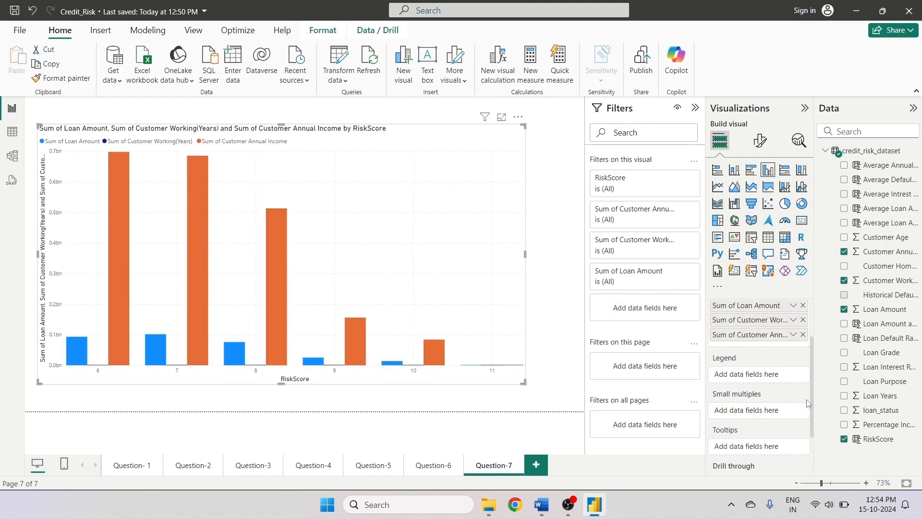
drag(877, 295, 763, 331)
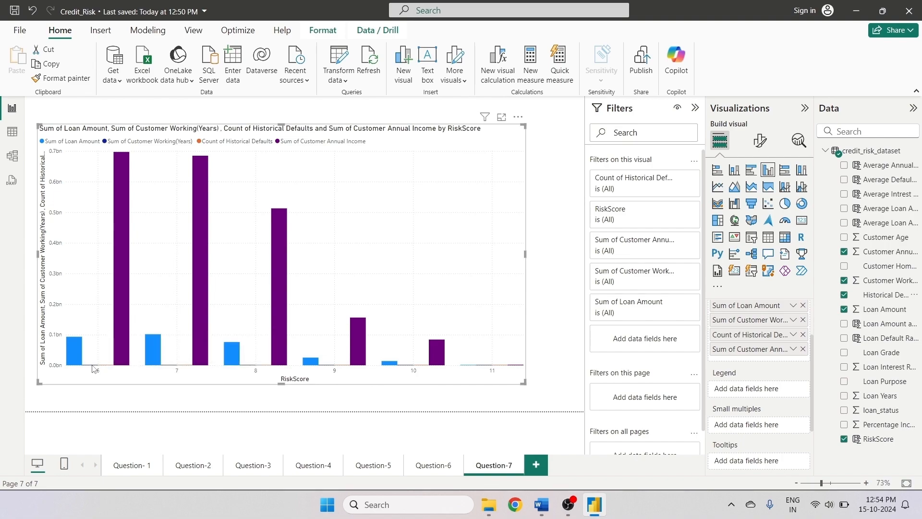
- Turn on data labels for the RiskScore column chart
mouse_move(92, 368)
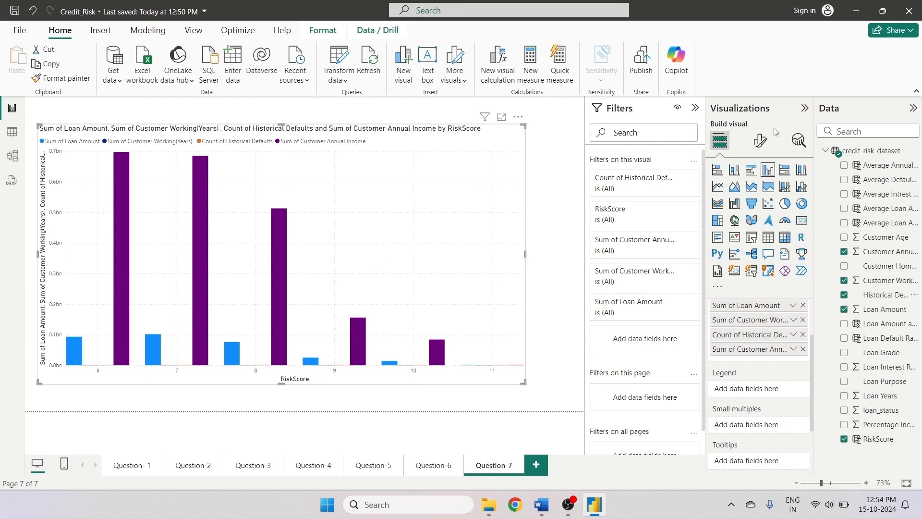
click(760, 141)
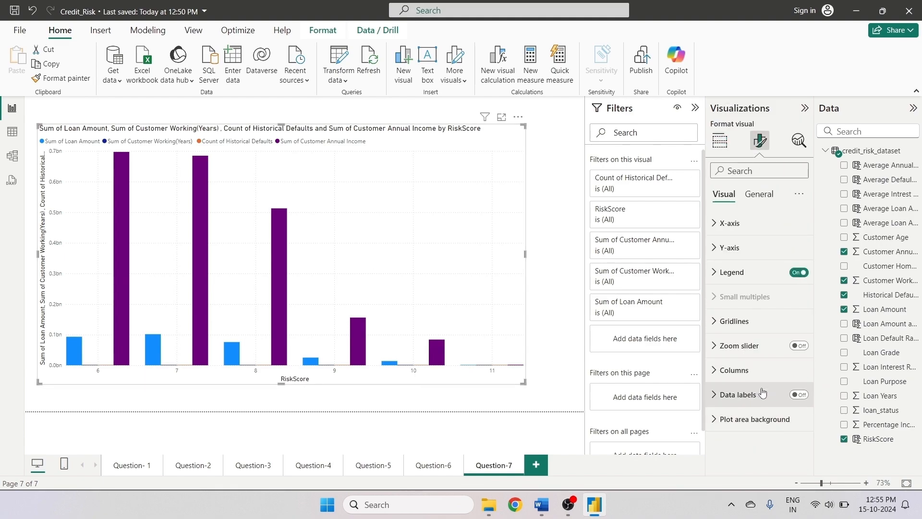
click(799, 394)
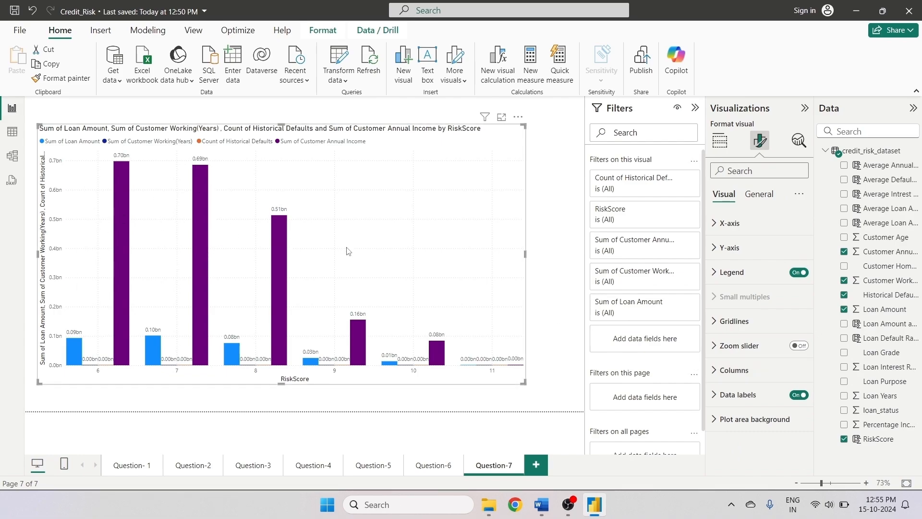
- Look at the charts on the Question-2 page, and return to the column chart on Question-7
click(191, 463)
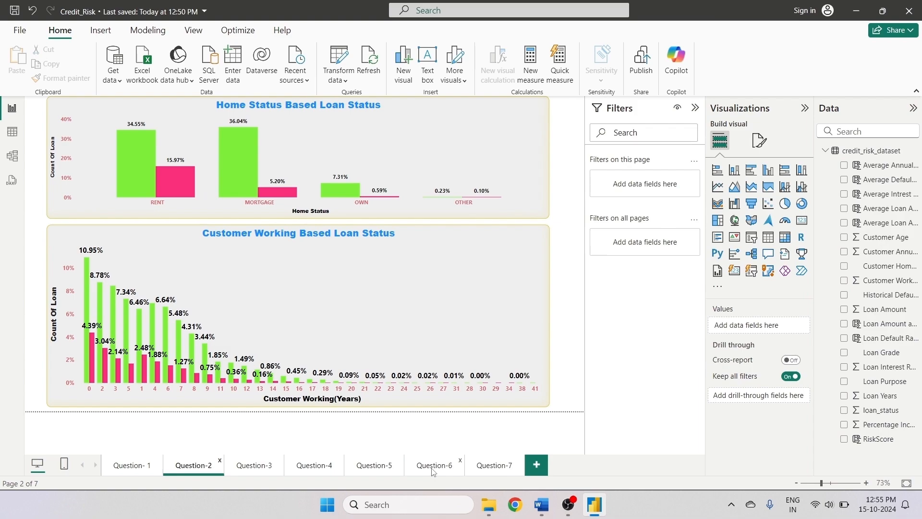
click(505, 468)
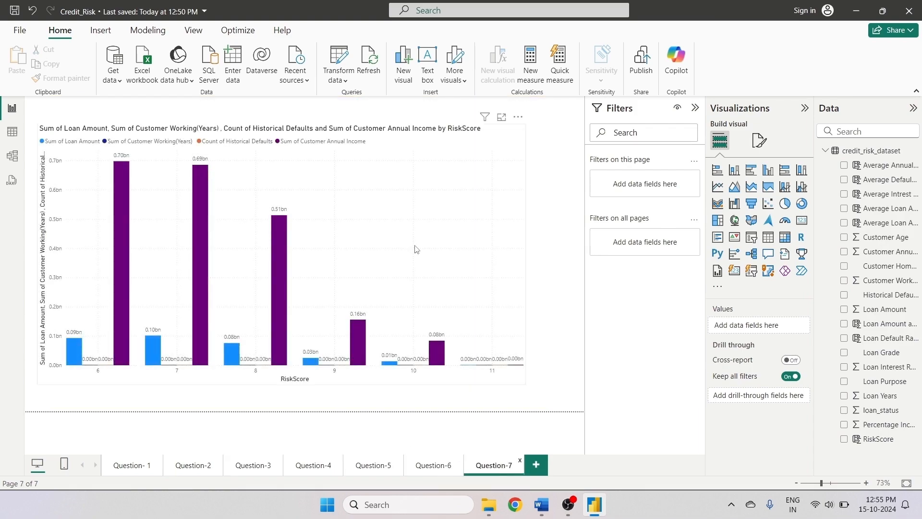
click(354, 195)
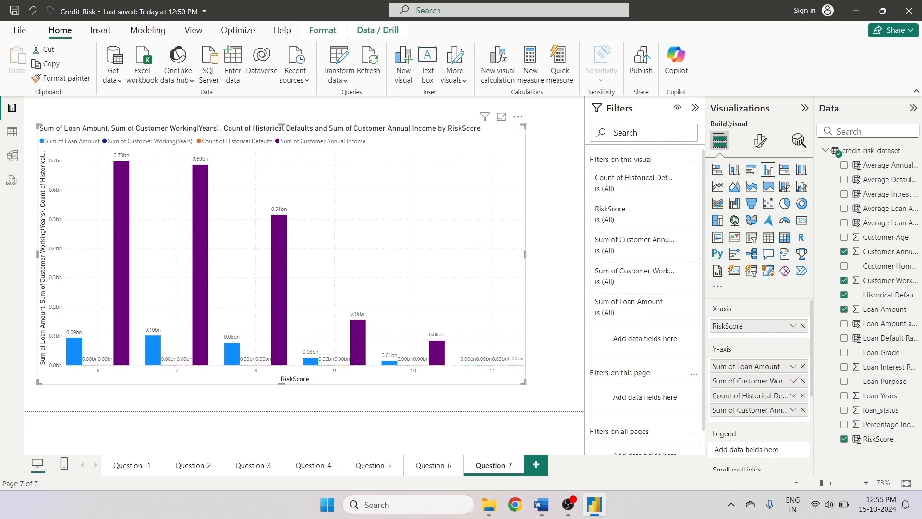
- Format the chart's X-axis values in Segoe UI Bold, size 10, with black as the color
click(759, 139)
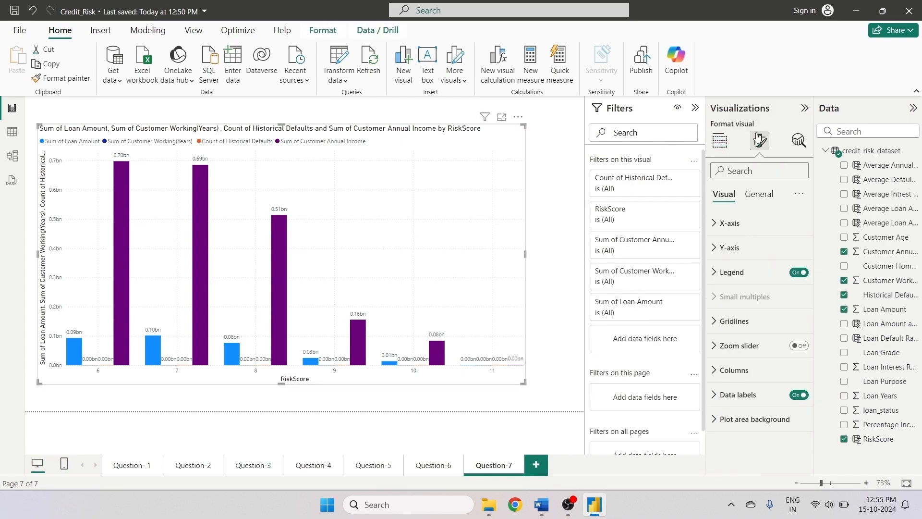
click(723, 223)
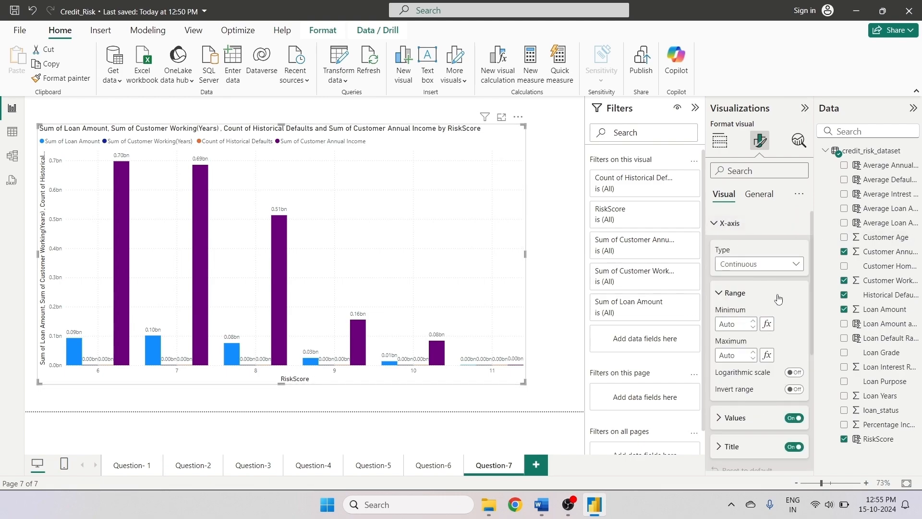
scroll(778, 298, down, 3)
click(734, 299)
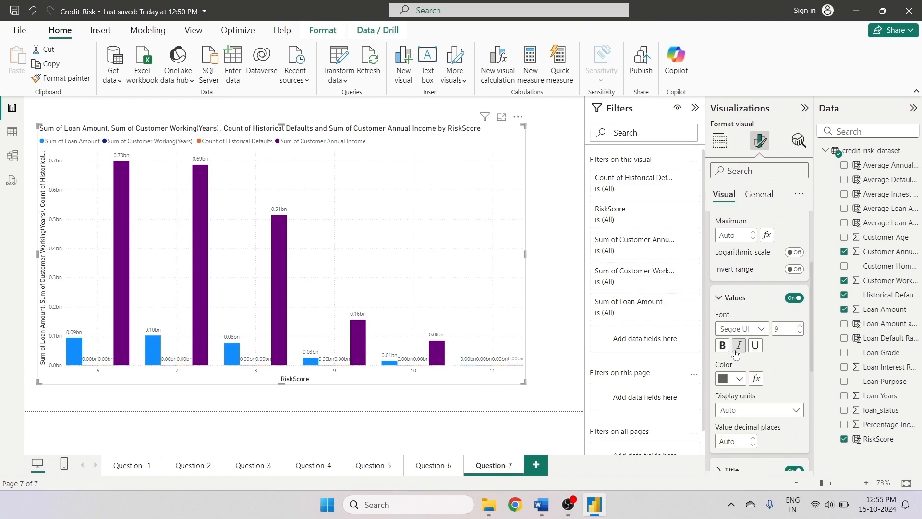
click(801, 327)
click(761, 329)
click(746, 269)
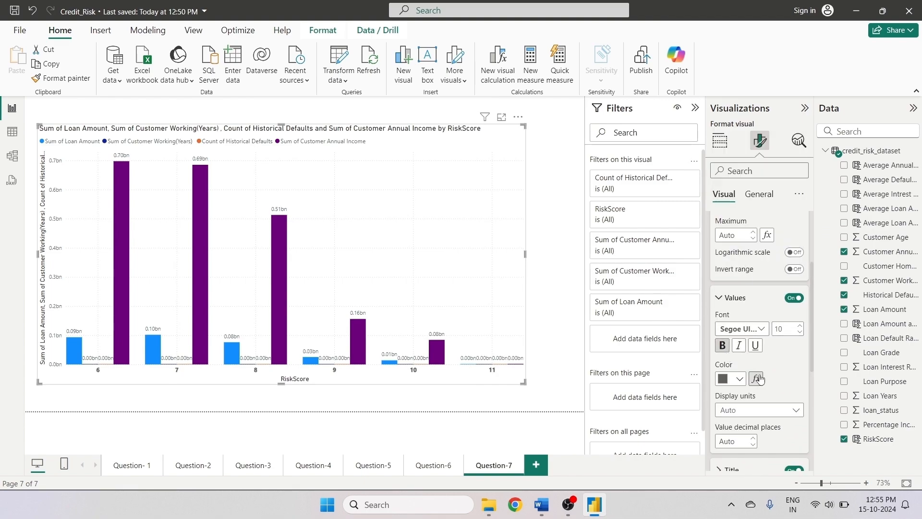
click(735, 379)
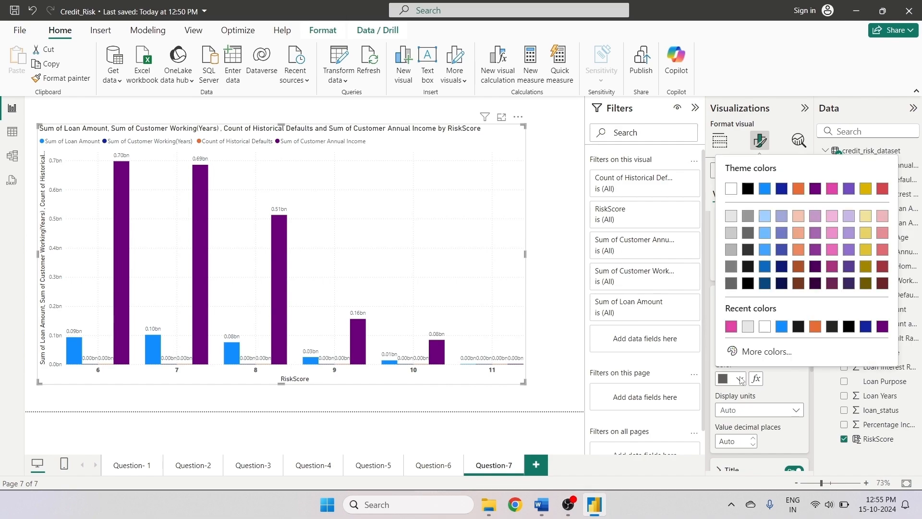
click(746, 190)
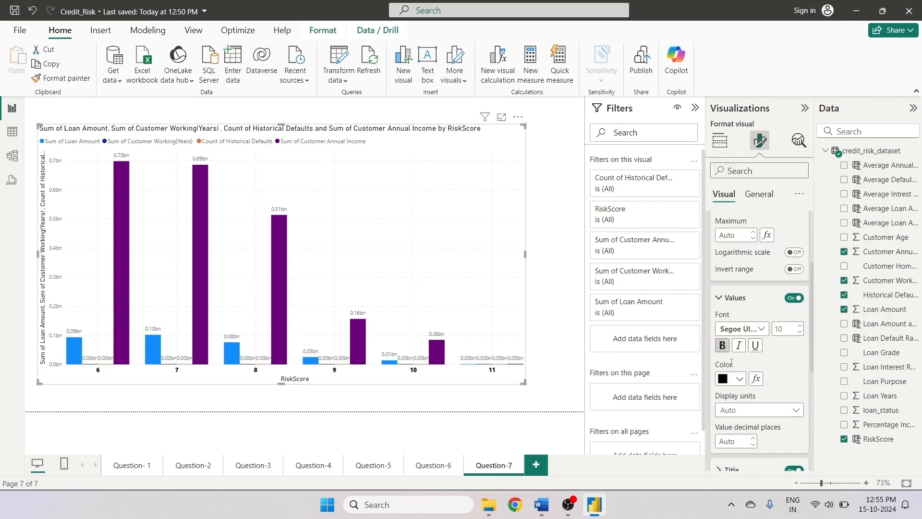
click(722, 345)
- Set the font of the X-axis title to Arial Black
scroll(759, 360, down, 4)
click(723, 292)
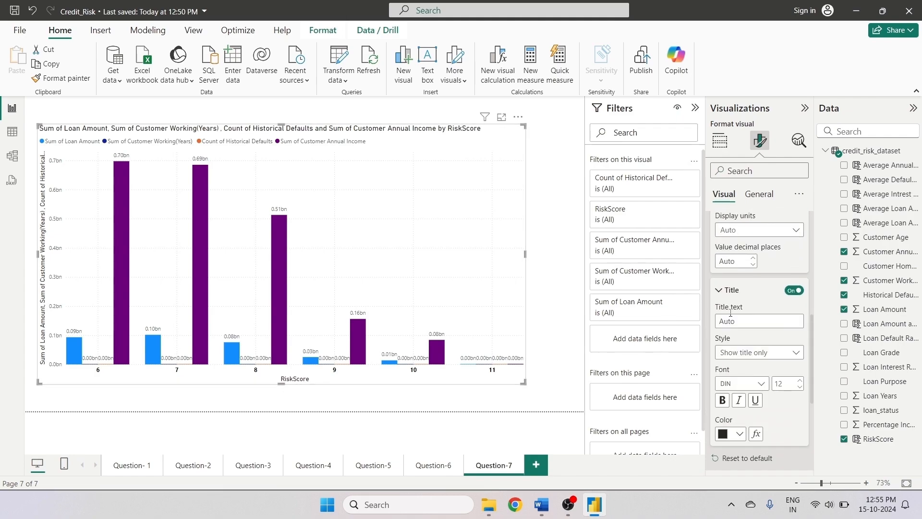
scroll(749, 336, down, 2)
click(742, 323)
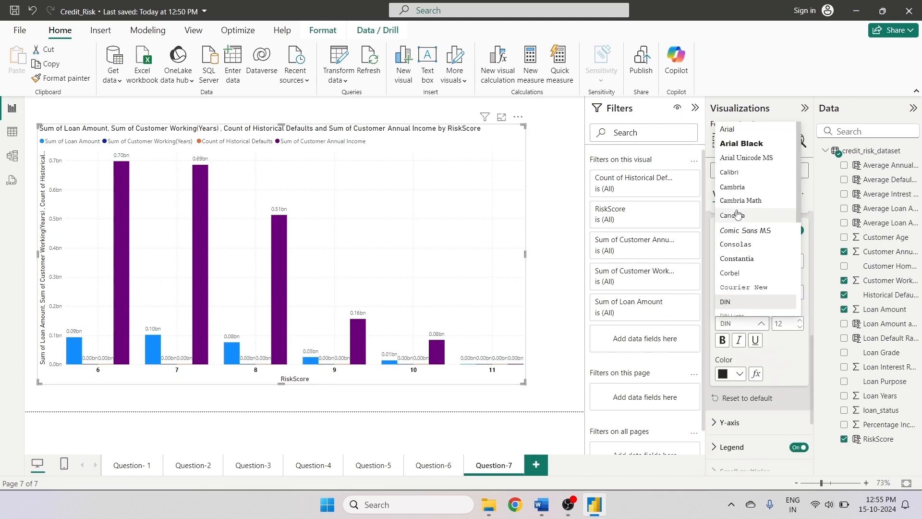
click(742, 143)
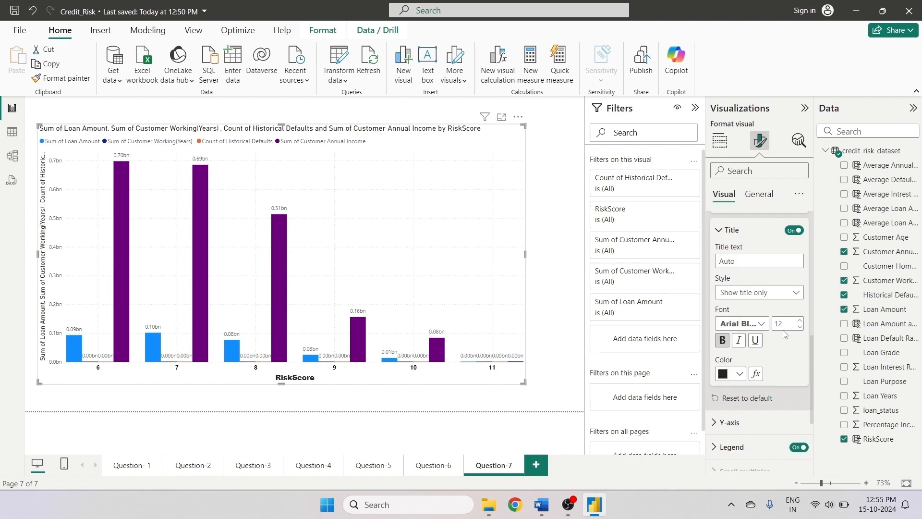
- Try pink as the color of the X-axis title, and settle on orange
scroll(795, 333, down, 2)
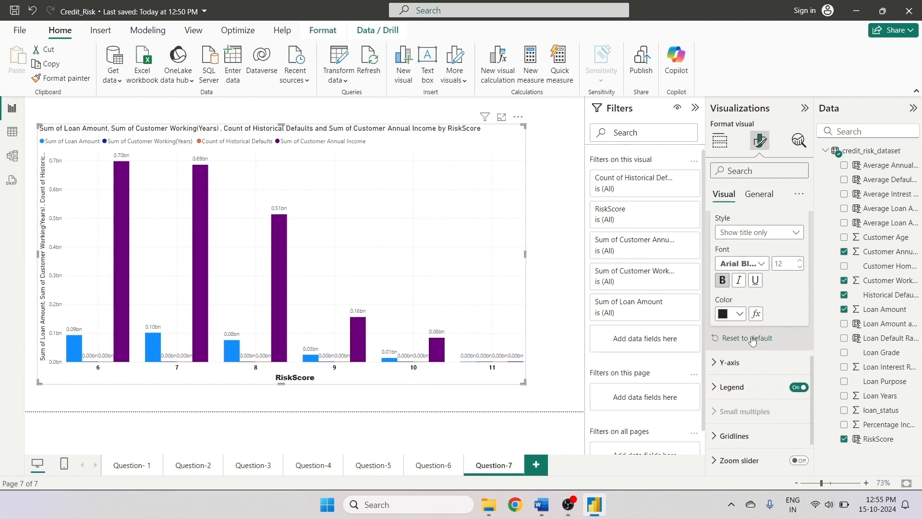
click(740, 314)
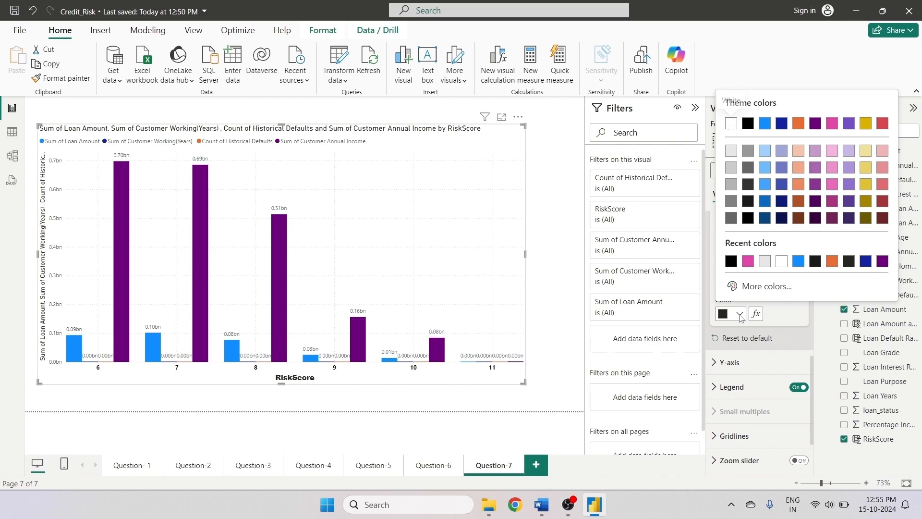
click(747, 260)
click(744, 263)
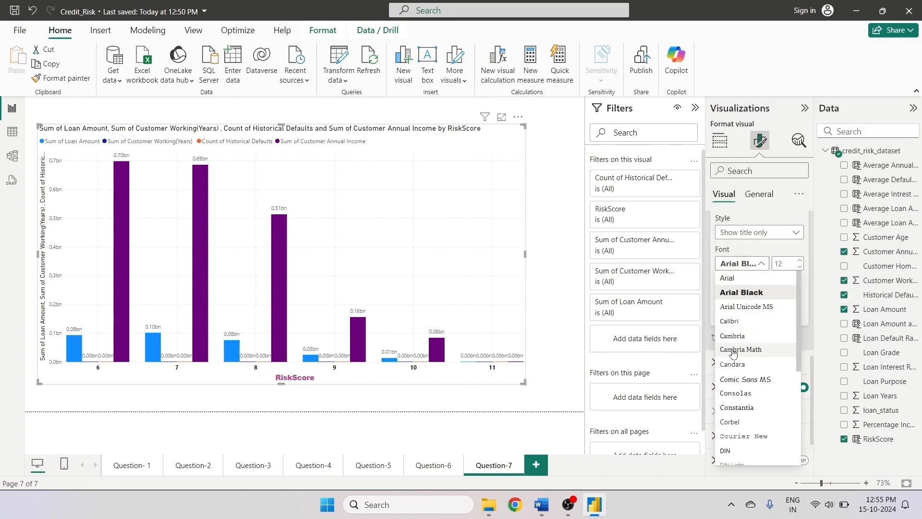
click(742, 263)
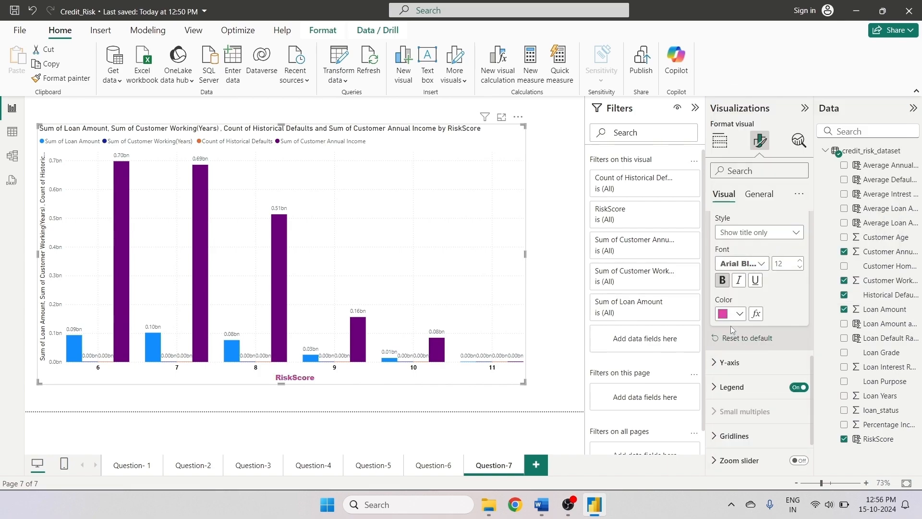
click(740, 315)
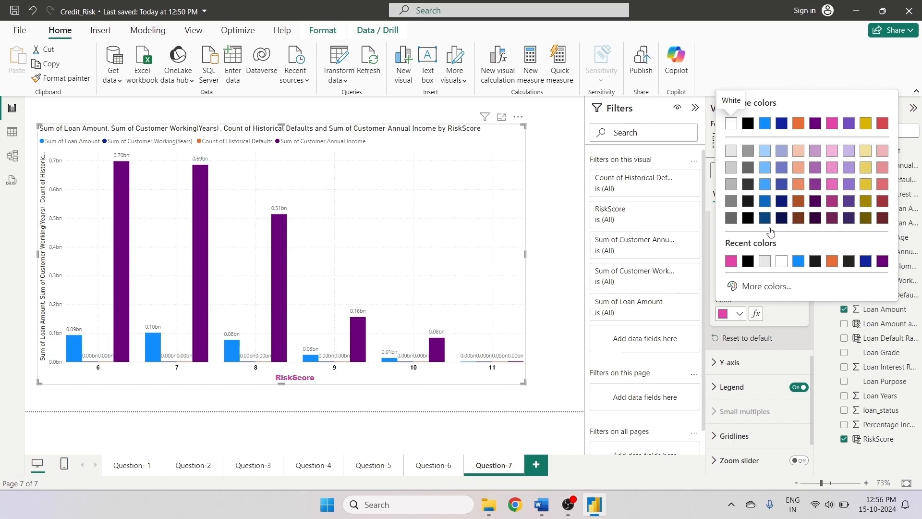
click(832, 261)
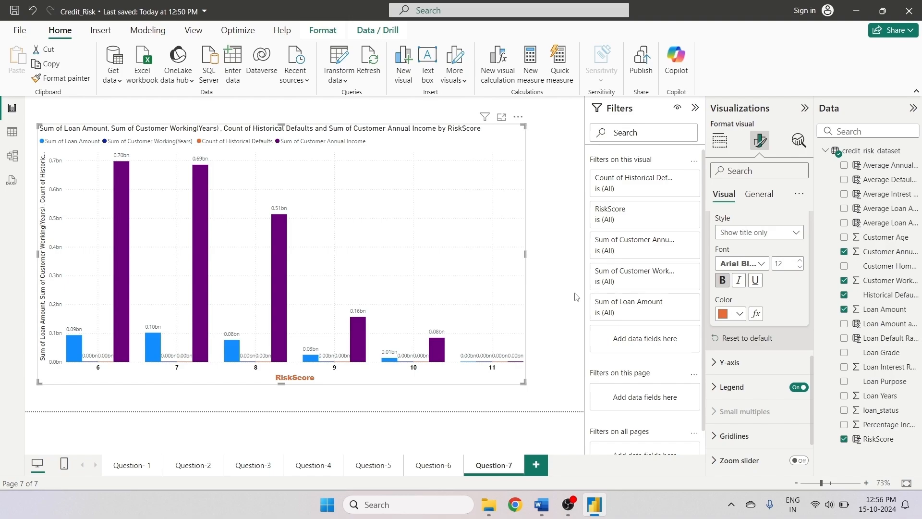
- Format the chart's Y-axis values in Segoe UI Bold, size 10, with black as the color
scroll(785, 296, down, 2)
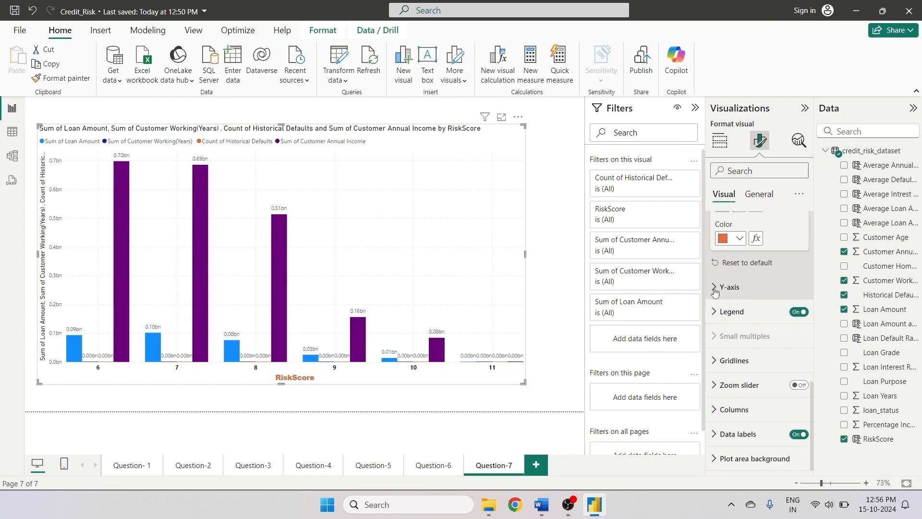
click(752, 287)
scroll(755, 329, down, 2)
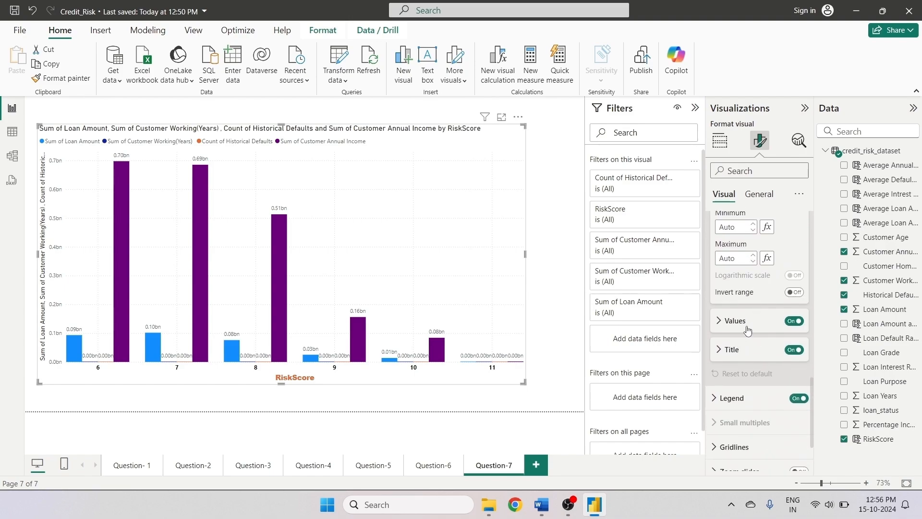
click(725, 322)
scroll(771, 329, down, 1)
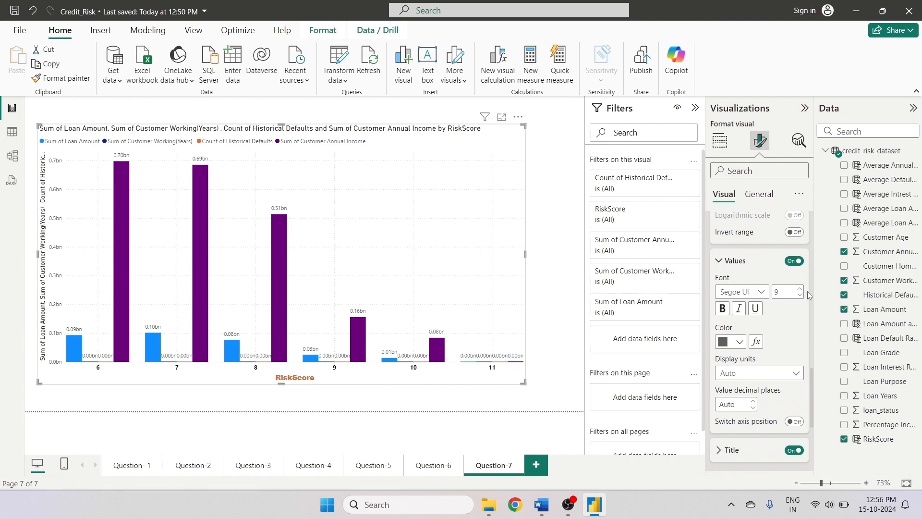
click(758, 292)
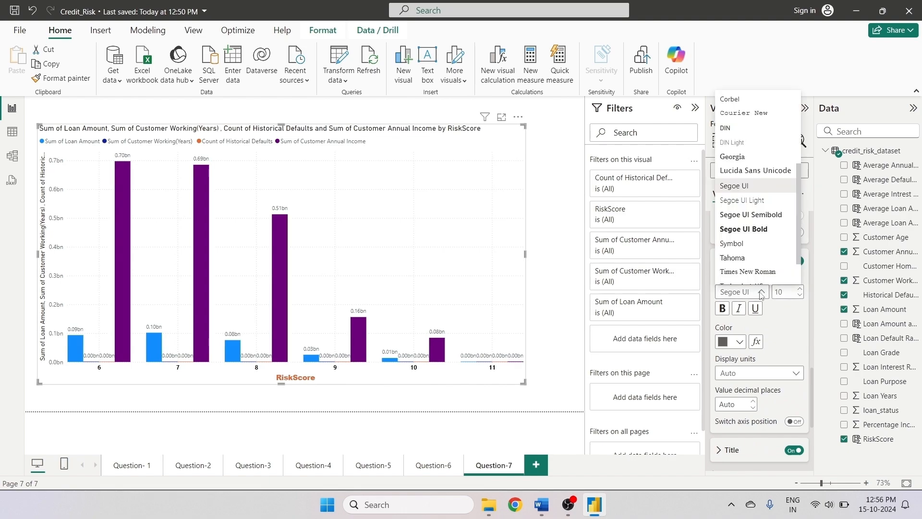
click(757, 230)
click(740, 342)
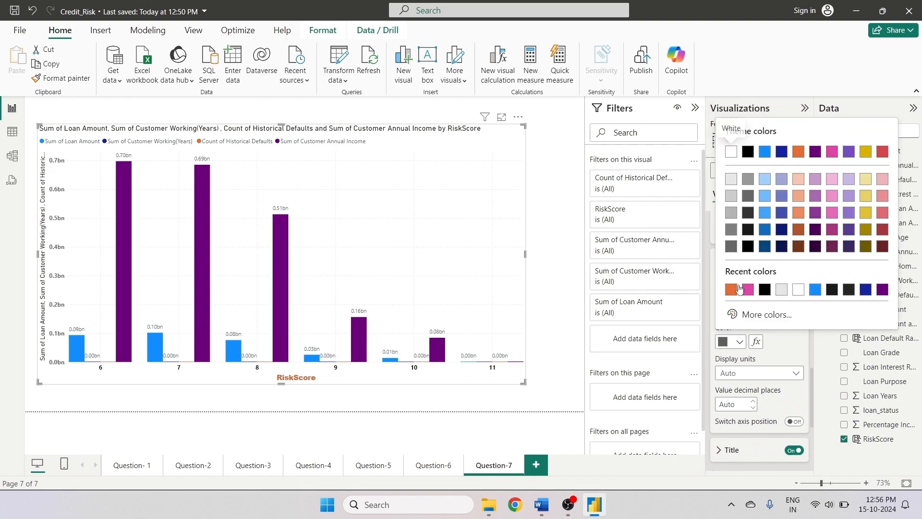
click(747, 160)
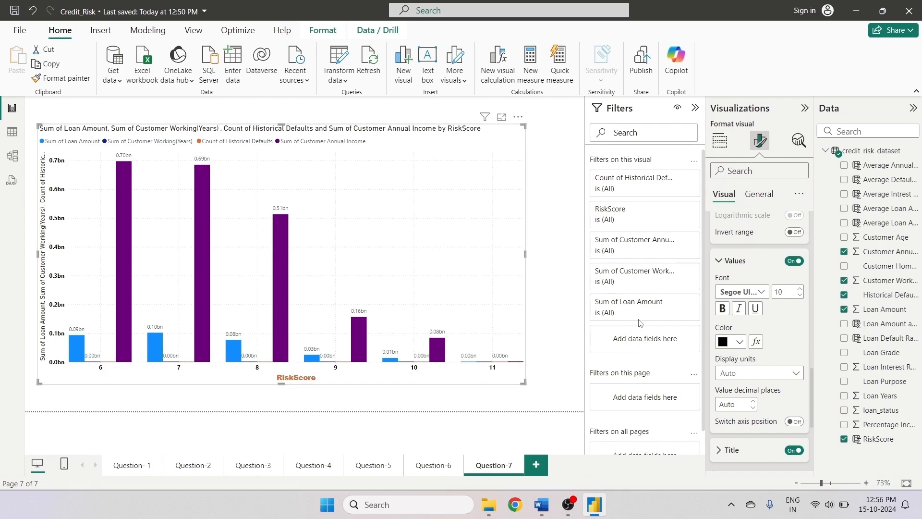
- Set the font of the Y-axis title to Arial Black
scroll(788, 332, down, 2)
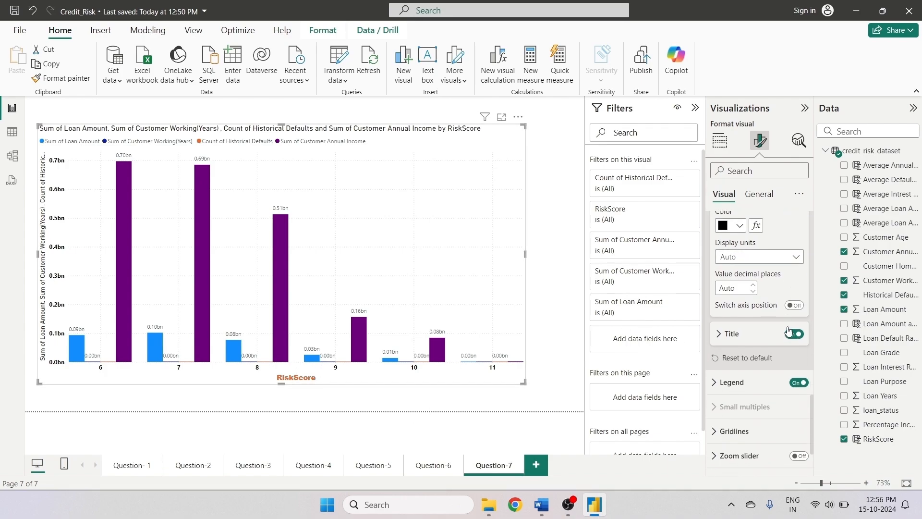
click(728, 333)
scroll(740, 339, down, 2)
scroll(740, 339, up, 1)
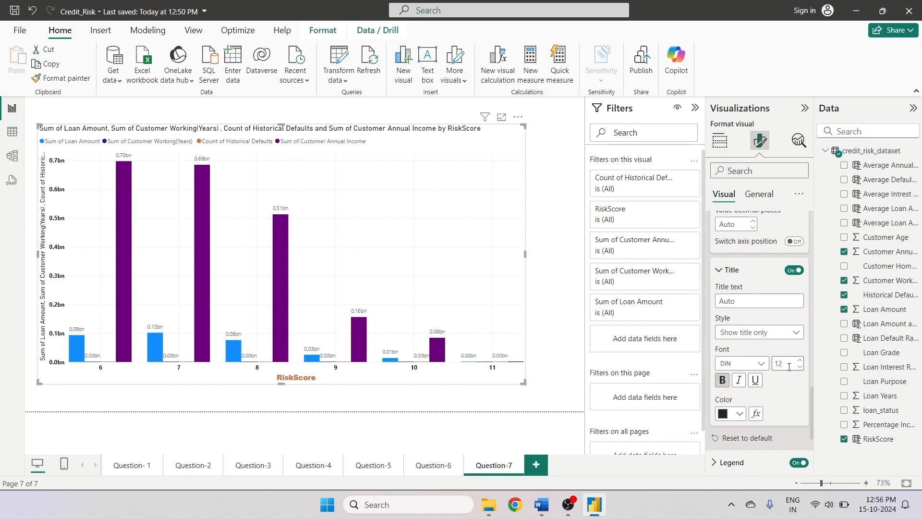
click(762, 364)
click(741, 183)
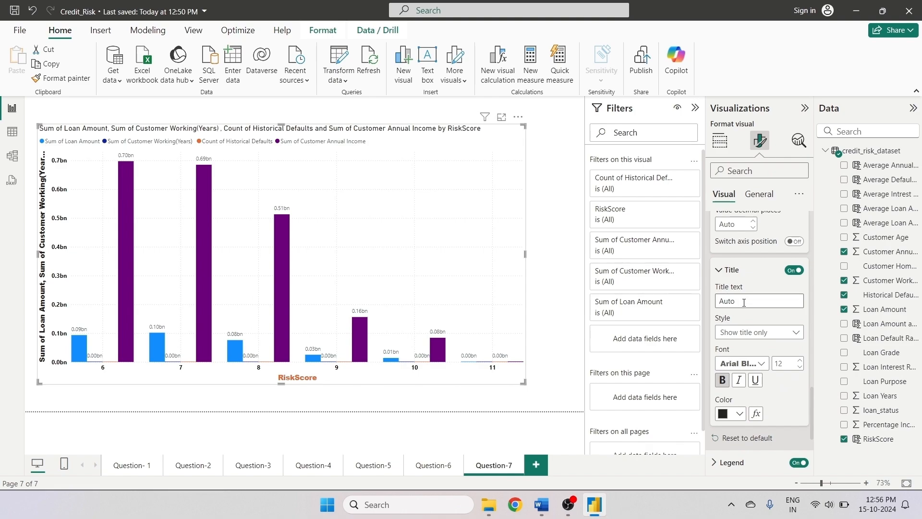
- Color the Y-axis title orange and set its text to "Mutiple Data"
click(744, 302)
click(740, 413)
click(746, 364)
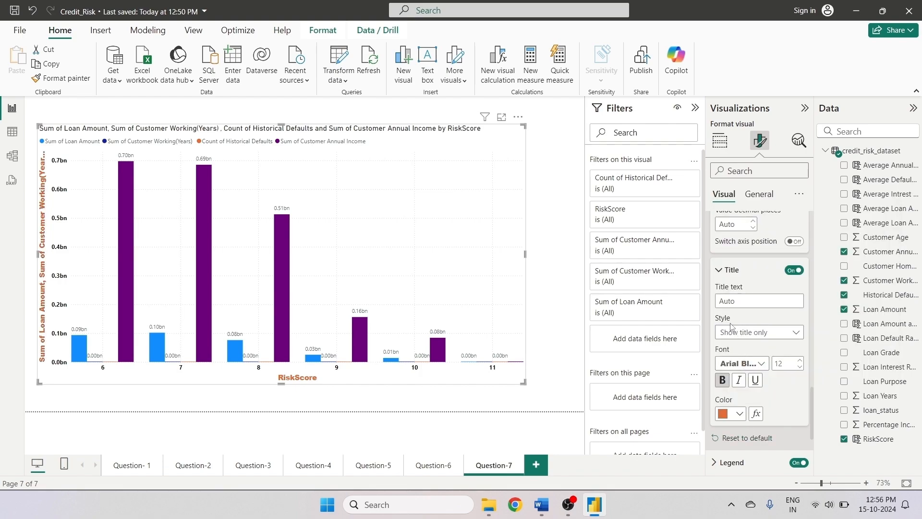
click(737, 302)
text(Mutiple Data)
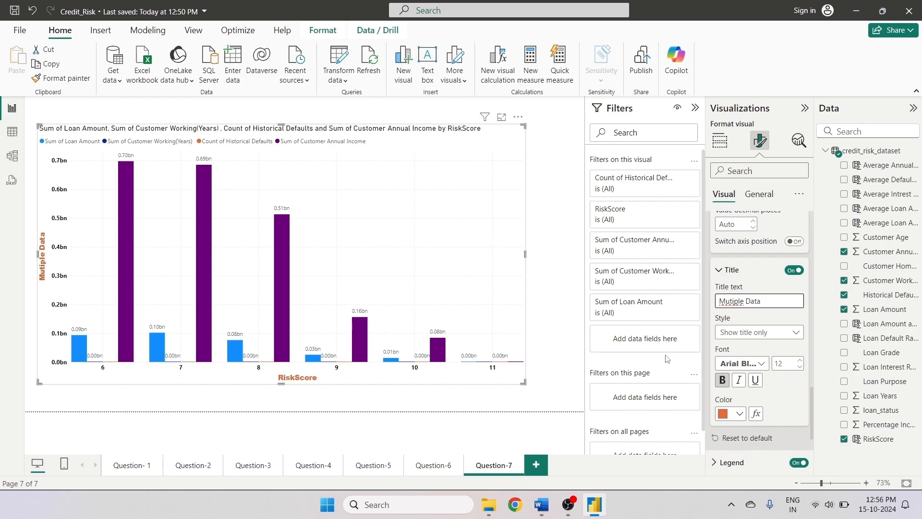
- Correct the spelling of the Y-axis title to "Multiple Data"
click(790, 409)
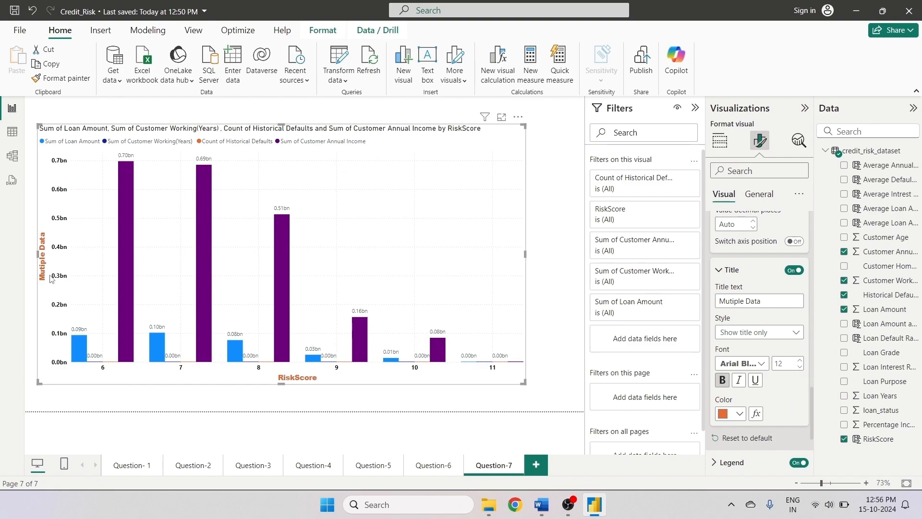
click(732, 301)
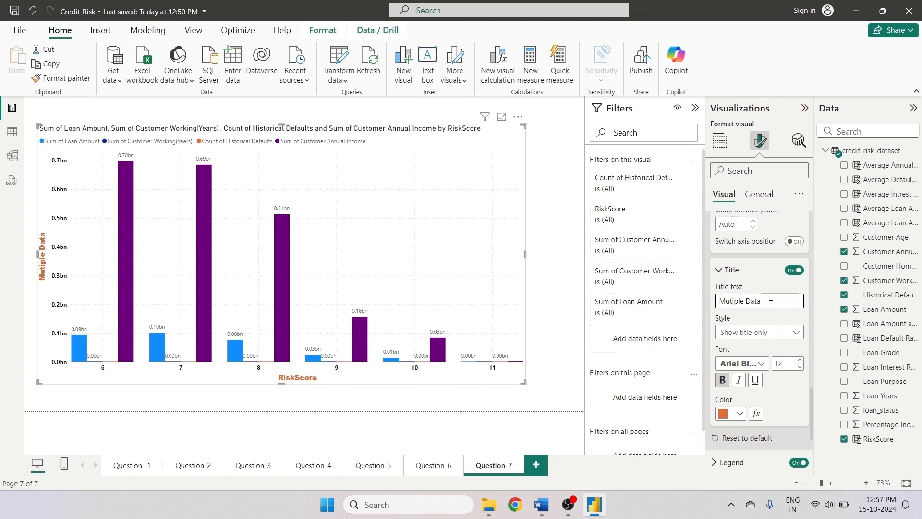
text(l)
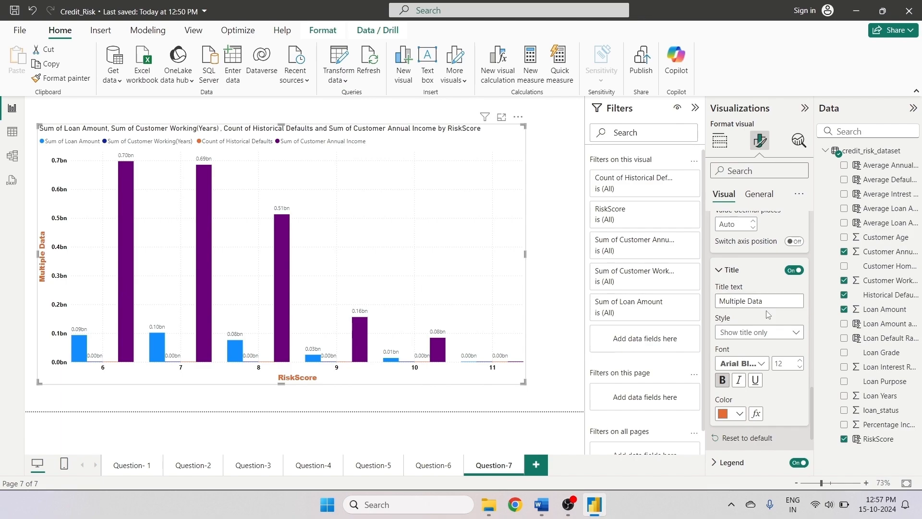
- Keep the chart's legend turned on and set its position to Top center
scroll(765, 304, down, 3)
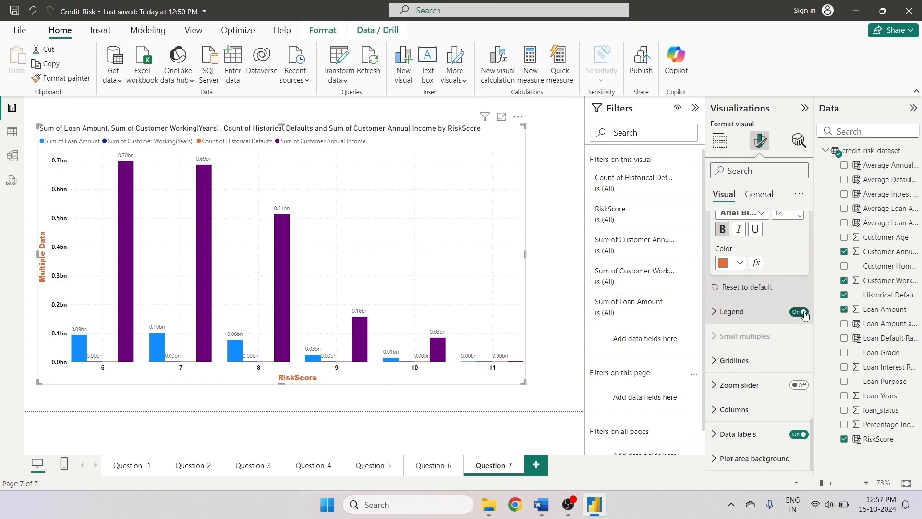
click(799, 312)
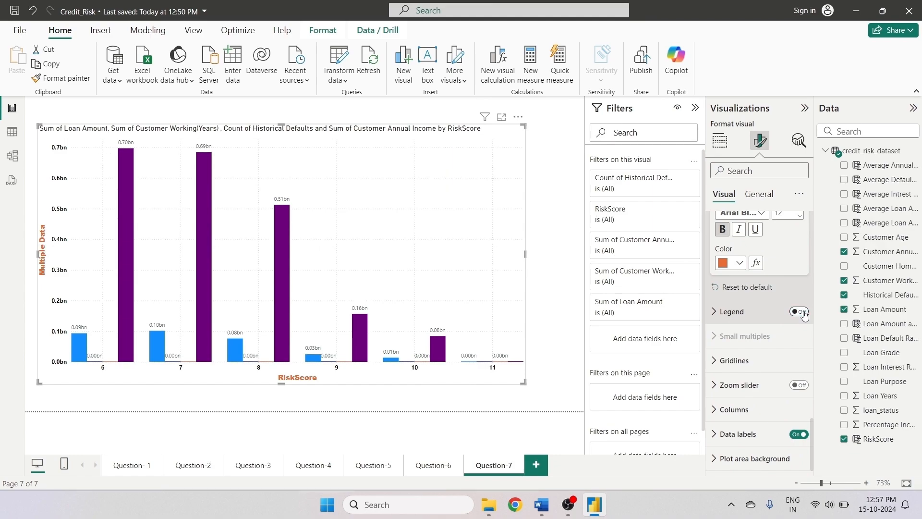
click(805, 316)
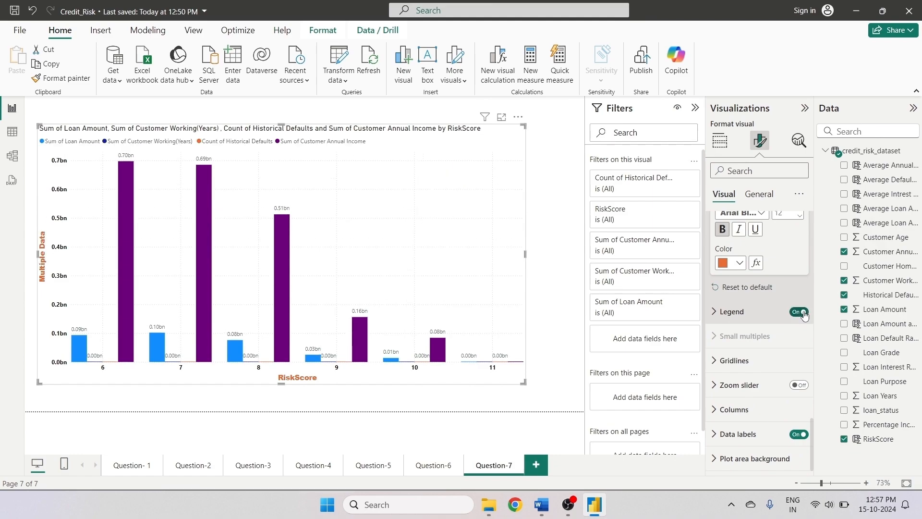
click(721, 317)
scroll(776, 368, down, 2)
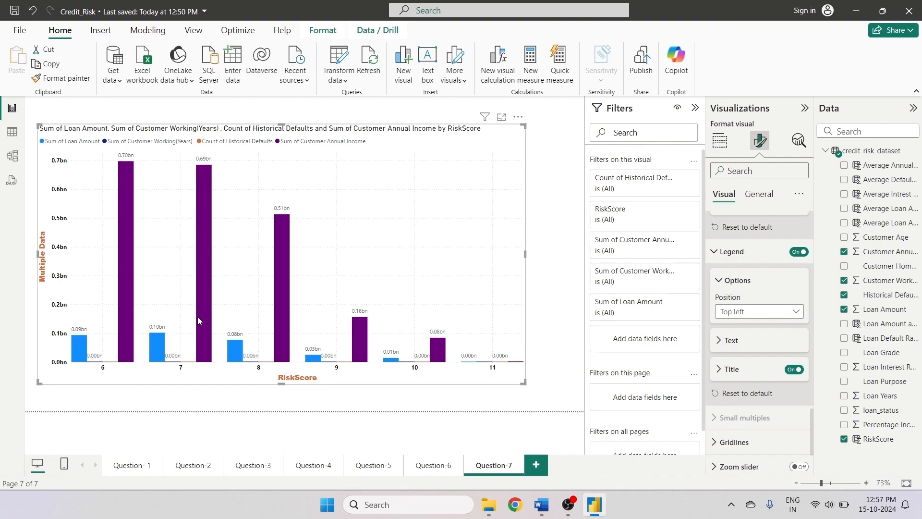
click(789, 314)
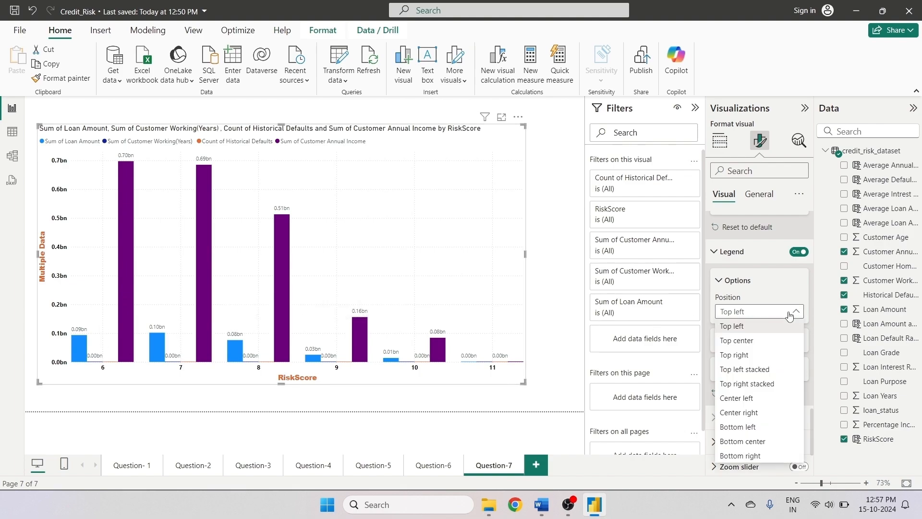
click(737, 340)
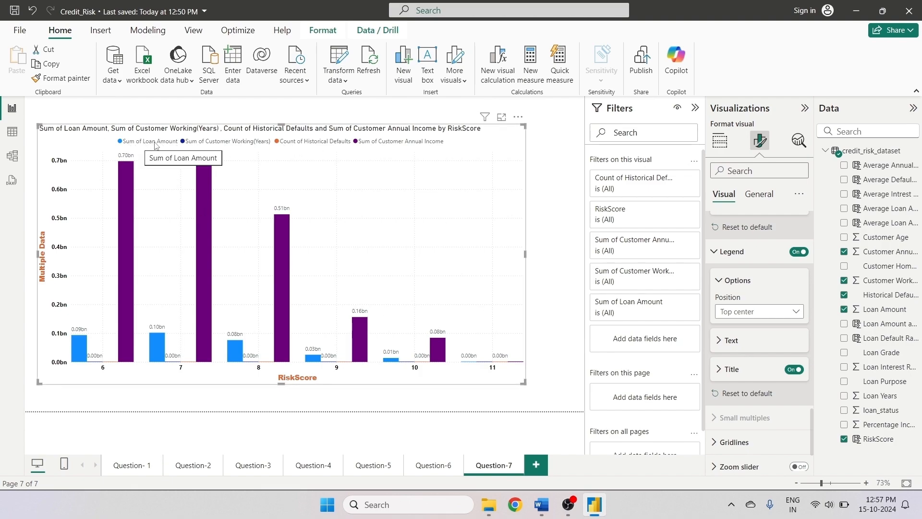
click(747, 342)
- Set the display units of the Sum of Loan Amount data labels to Thousands
scroll(747, 341, down, 3)
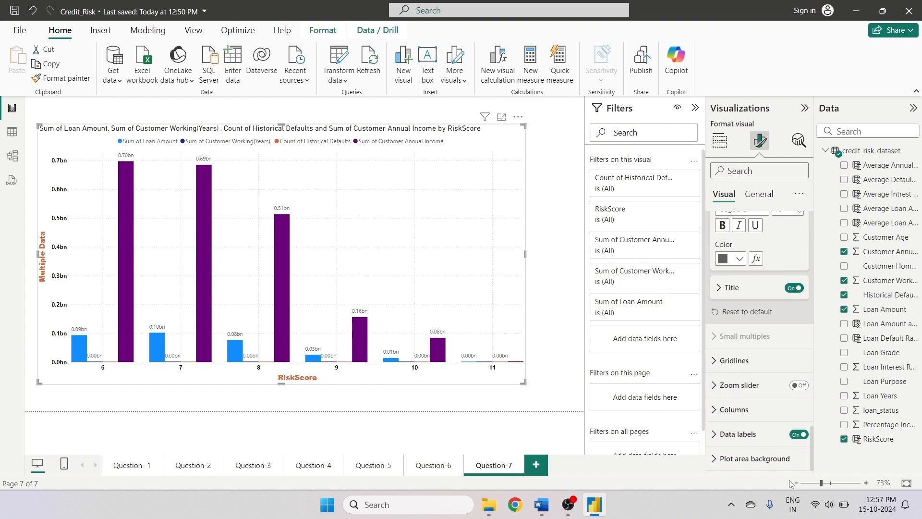
click(749, 433)
scroll(764, 405, down, 3)
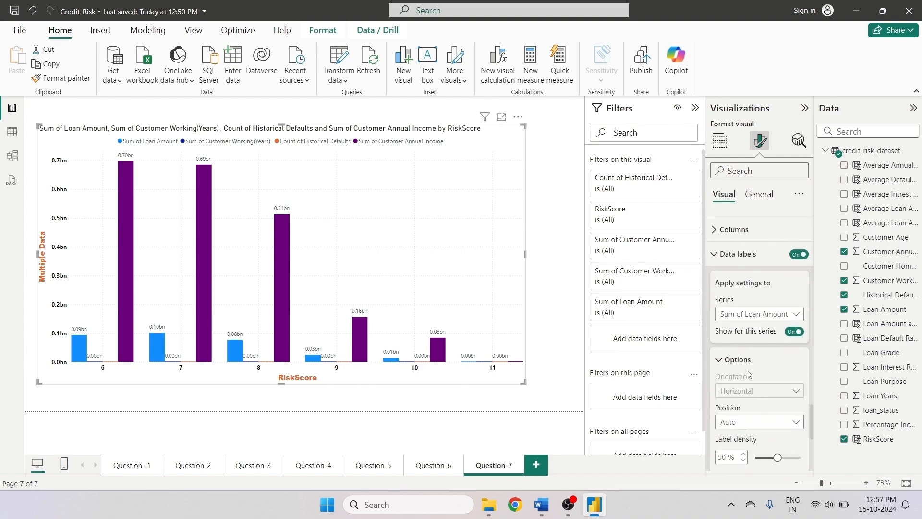
scroll(748, 373, down, 2)
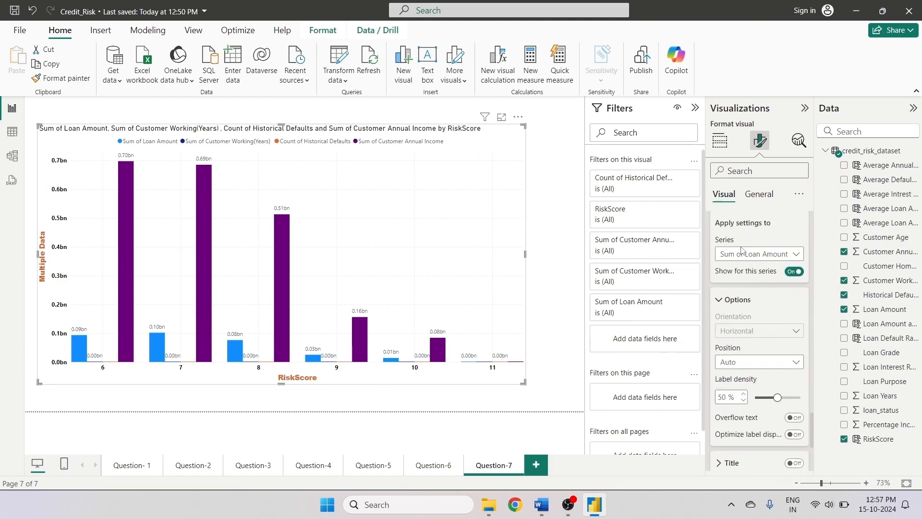
click(755, 256)
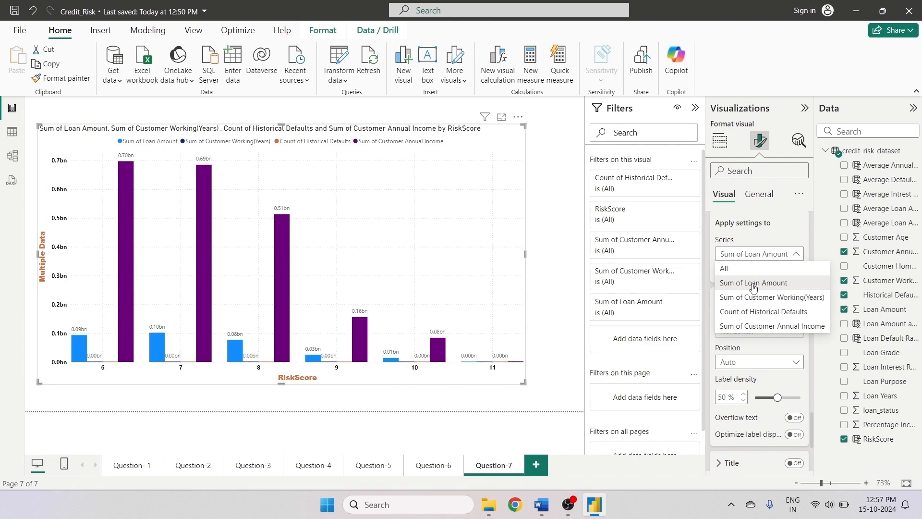
scroll(792, 355, down, 5)
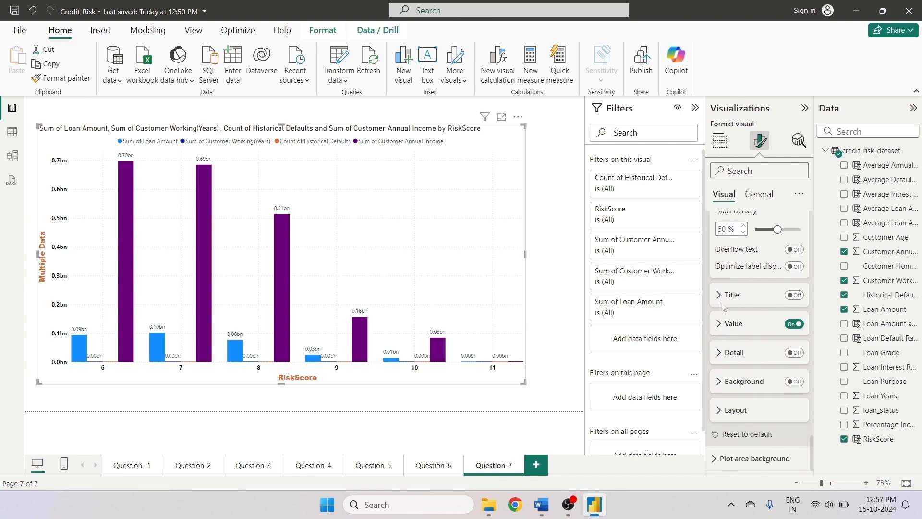
click(723, 323)
scroll(747, 351, down, 3)
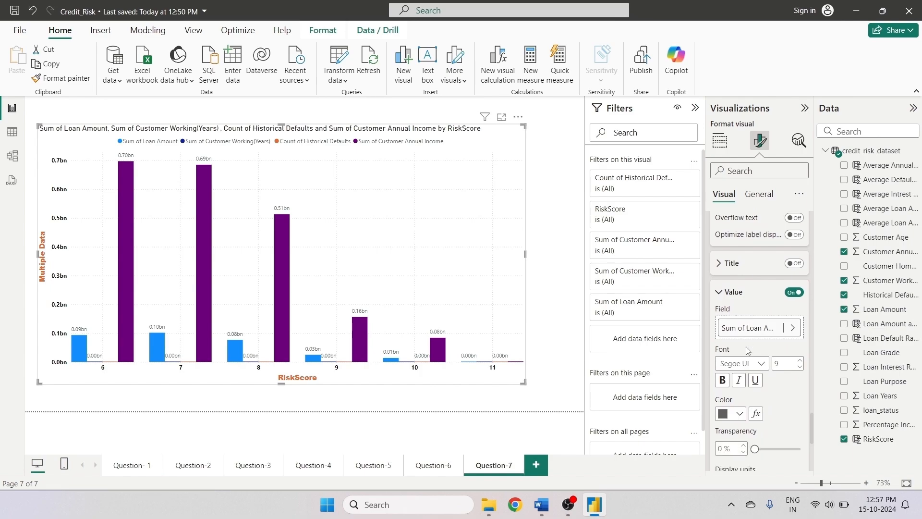
click(752, 399)
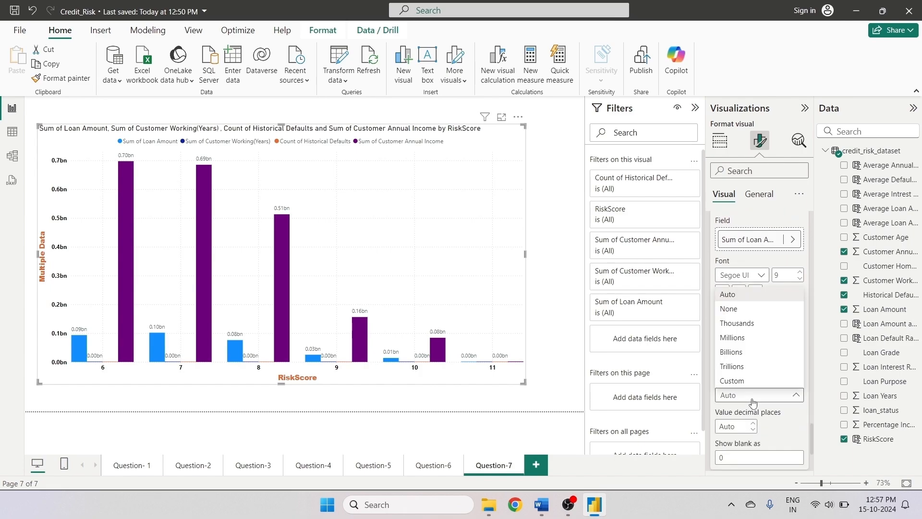
click(739, 326)
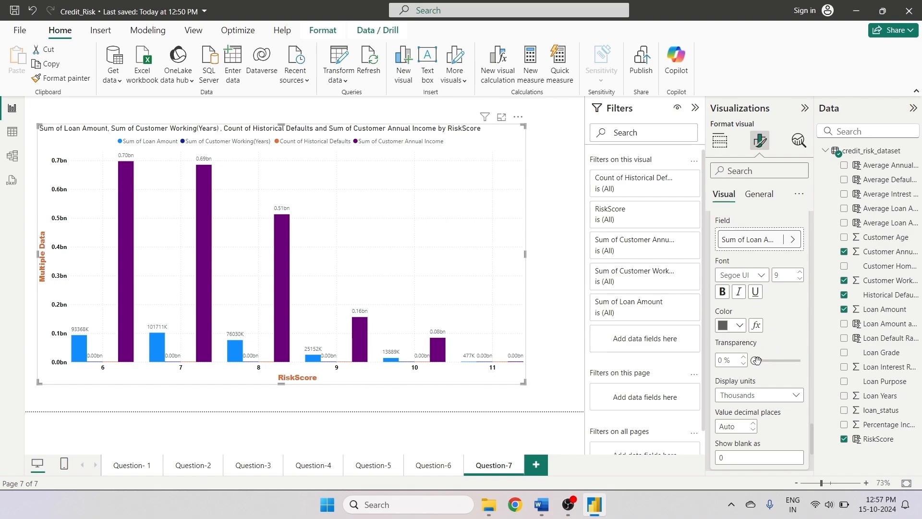
- Set the display units of the Sum of Customer Annual Income data labels to Thousands
scroll(758, 363, down, 3)
scroll(759, 366, up, 8)
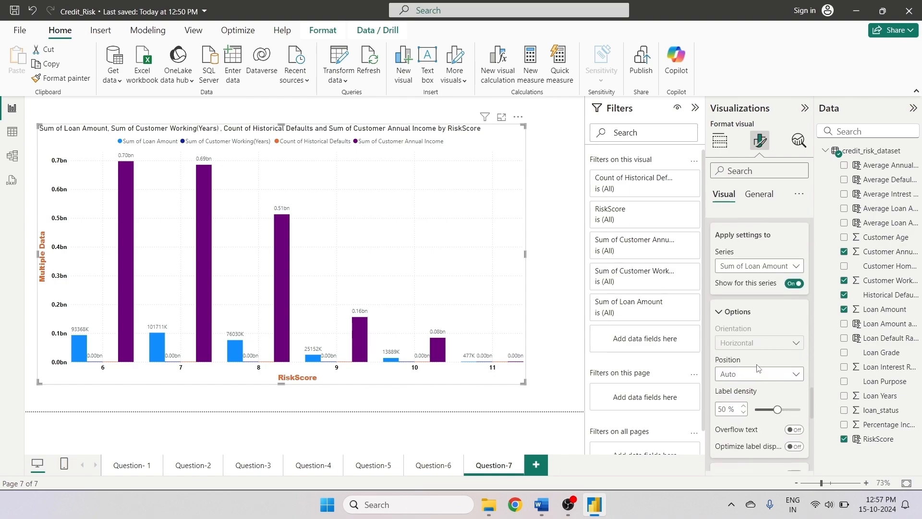
click(788, 267)
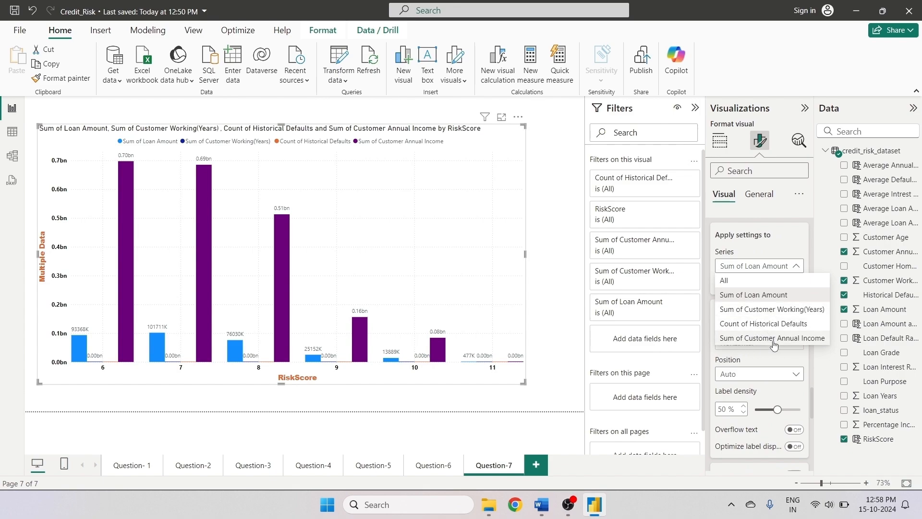
click(772, 338)
drag(811, 422, 811, 437)
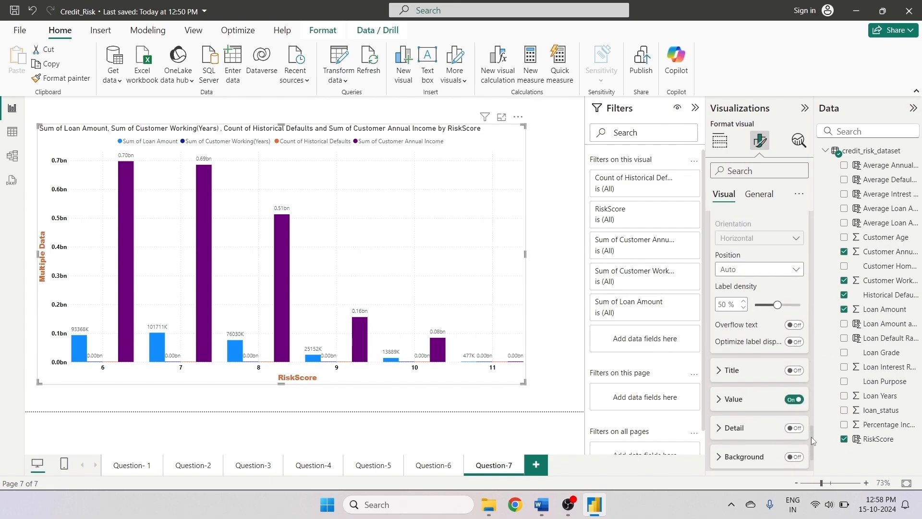
click(720, 397)
scroll(760, 389, down, 3)
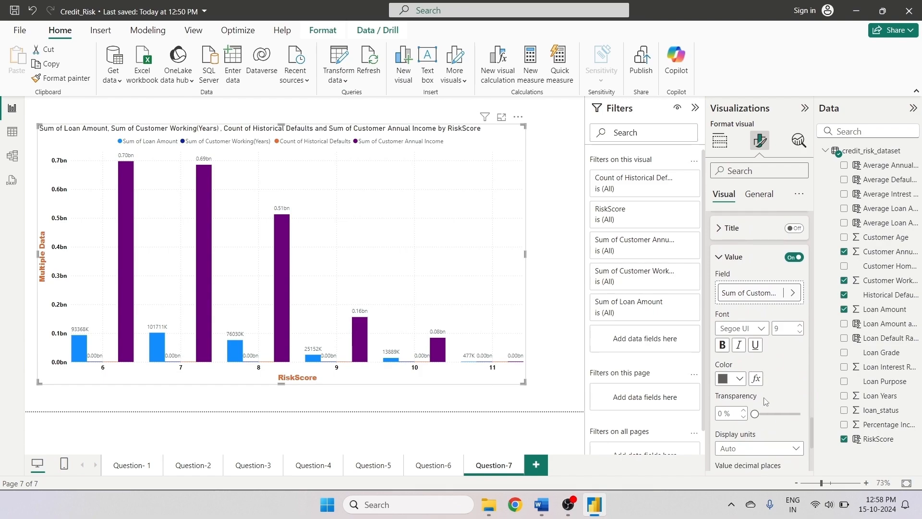
click(768, 416)
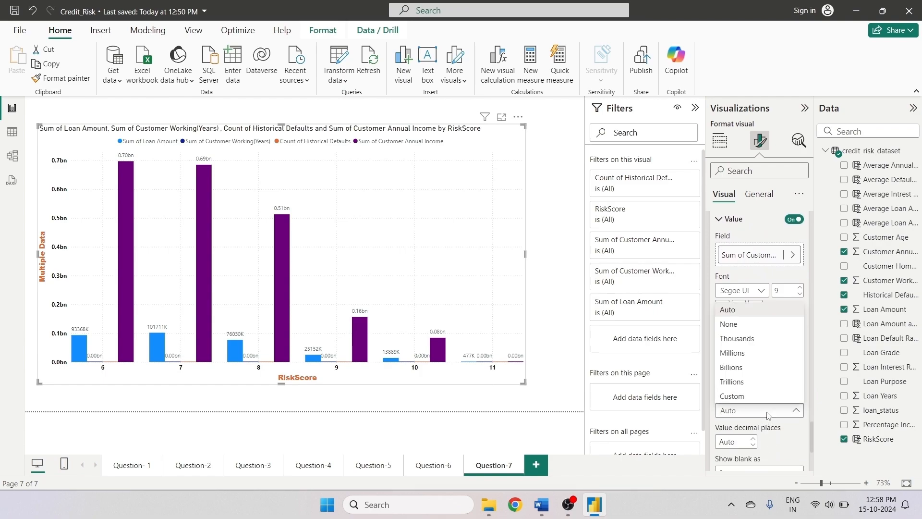
click(737, 339)
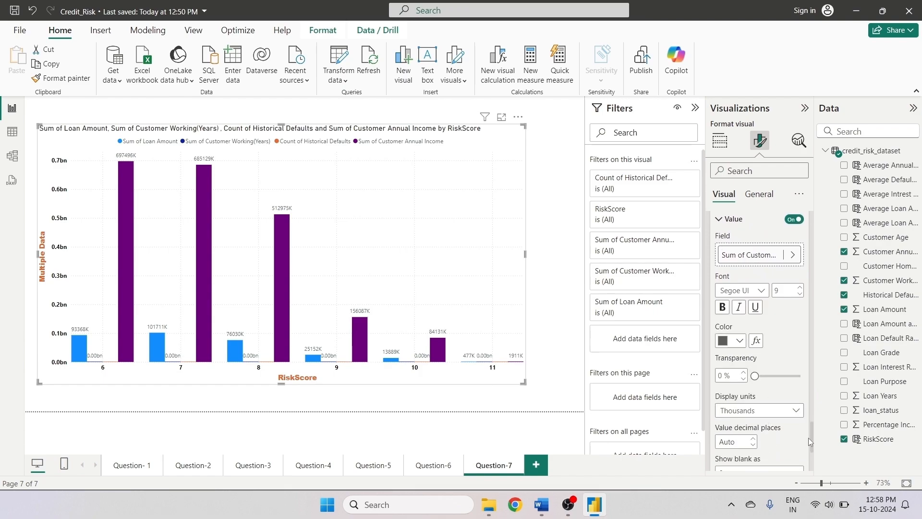
- Set the display units of the Count of Historical Defaults data labels to None
drag(811, 438, 813, 403)
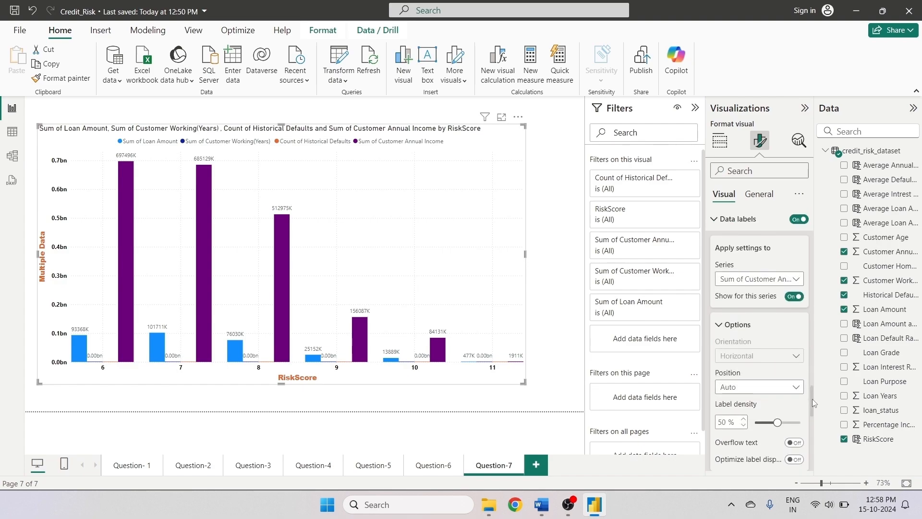
click(768, 279)
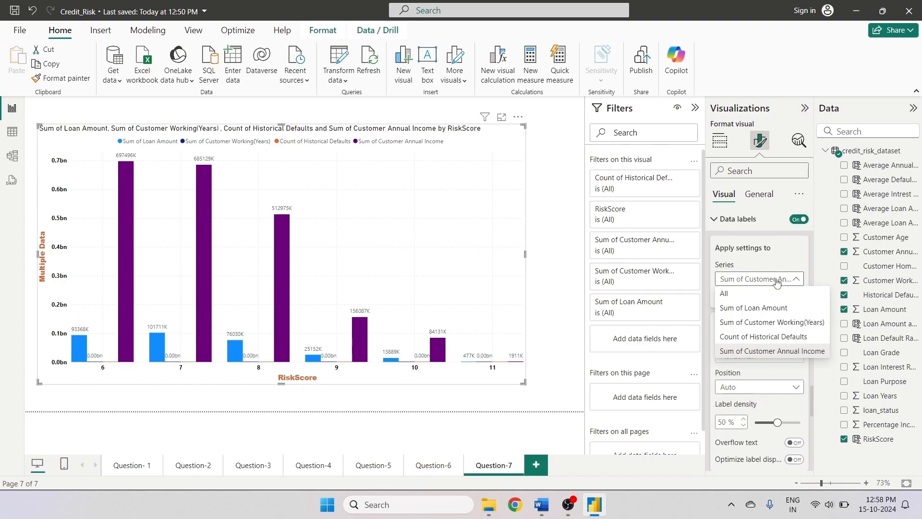
click(753, 342)
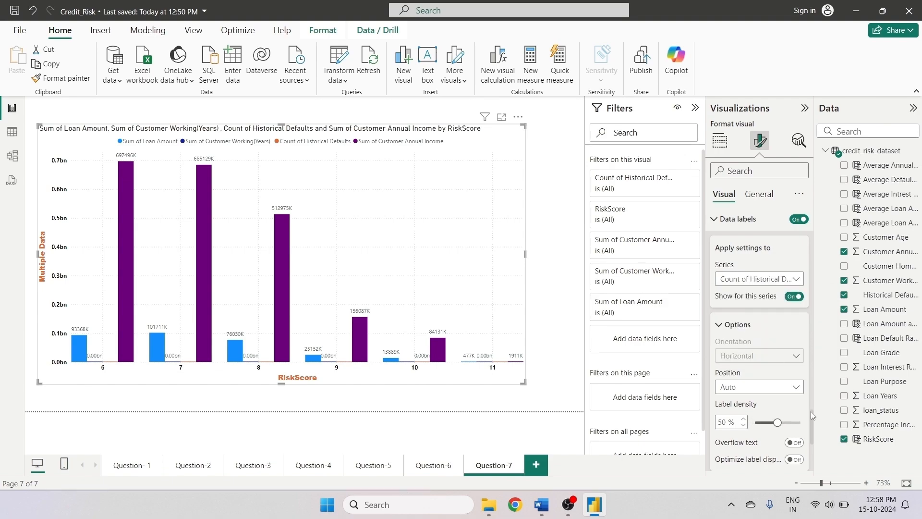
scroll(810, 411, down, 3)
click(722, 368)
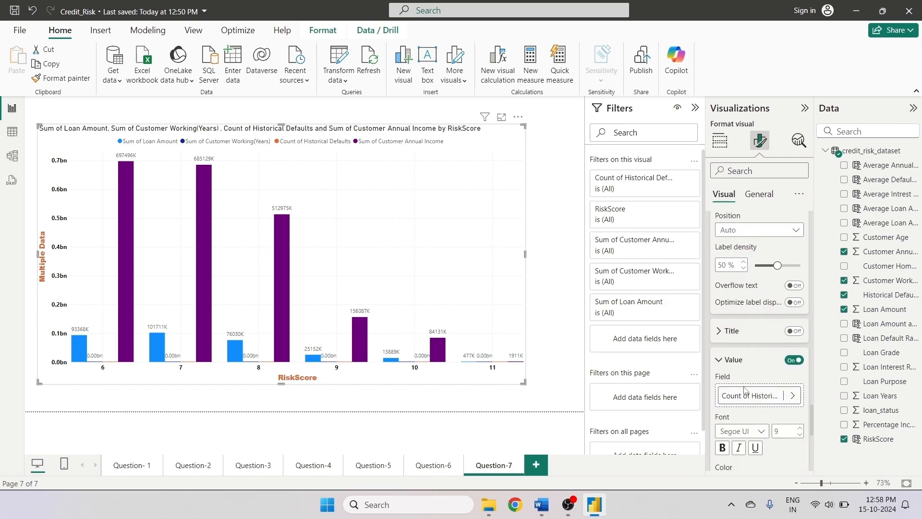
scroll(745, 390, down, 3)
click(745, 312)
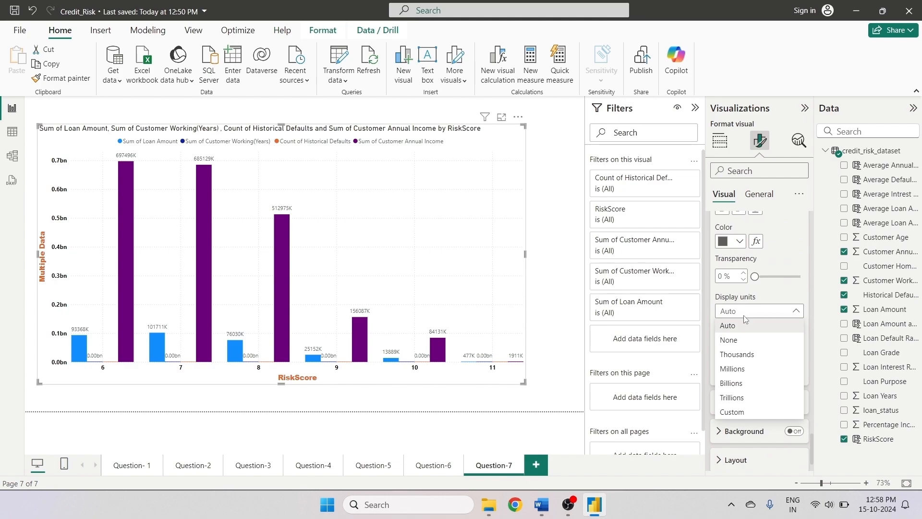
click(732, 340)
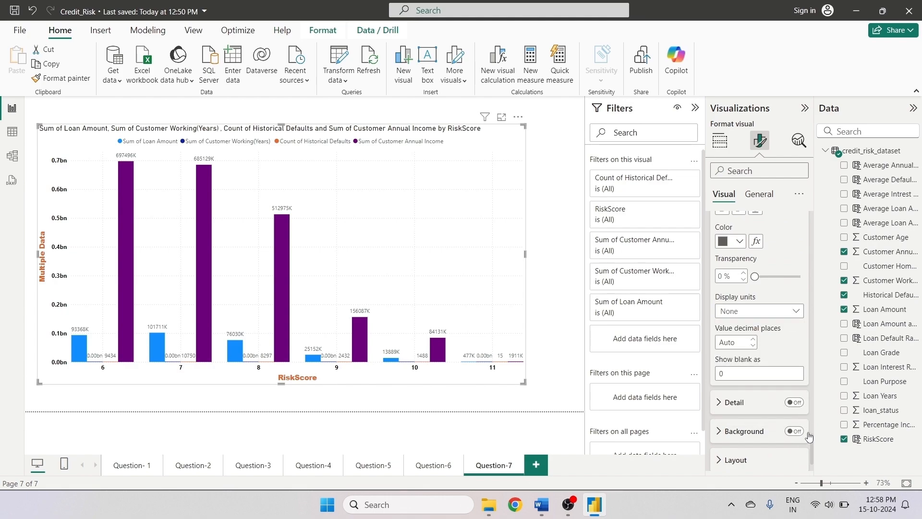
- Set the display units of the Sum of Customer Working(Years) data labels to None
drag(811, 447, 812, 333)
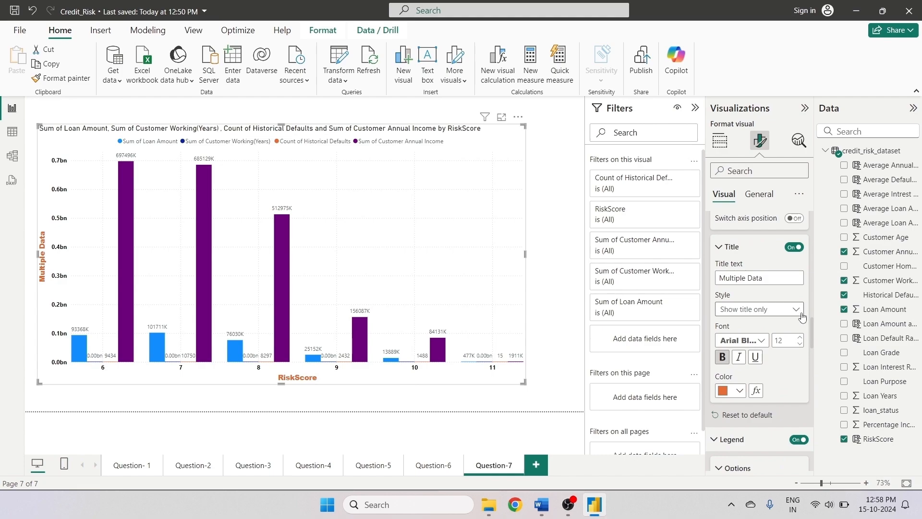
scroll(768, 338, down, 5)
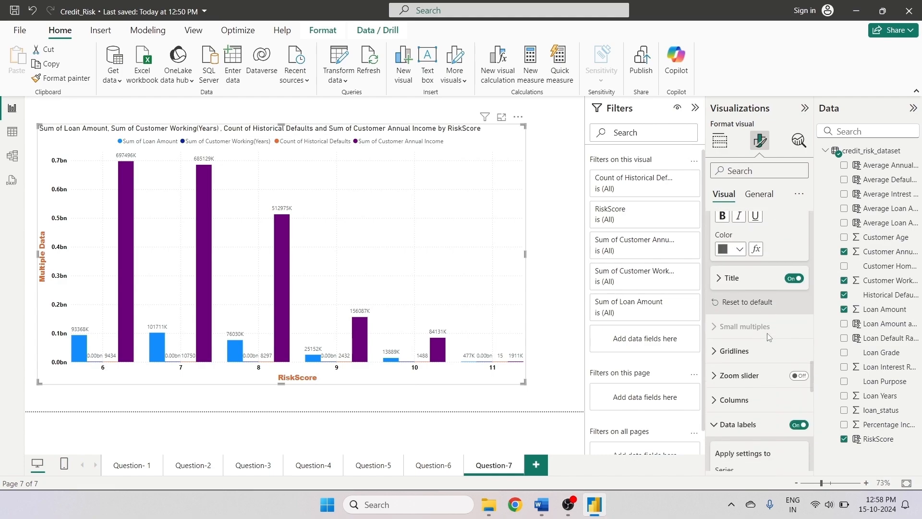
scroll(760, 356, down, 5)
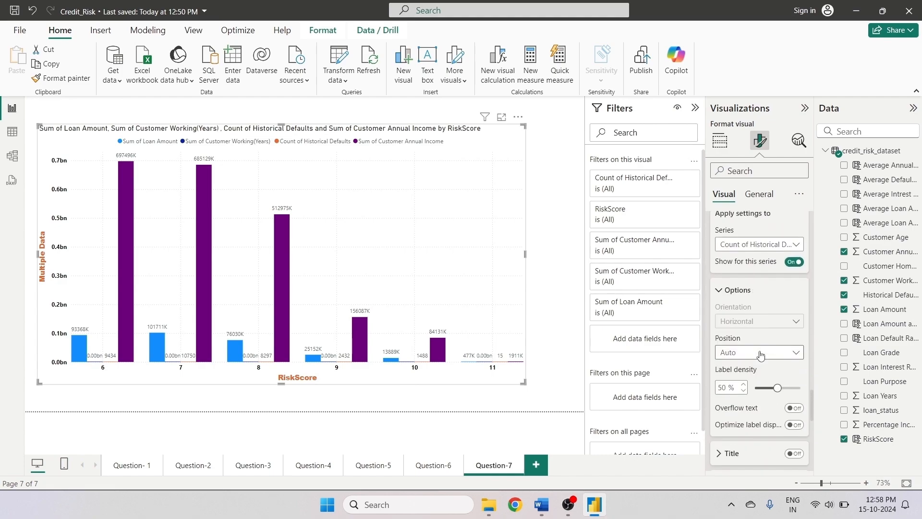
click(761, 246)
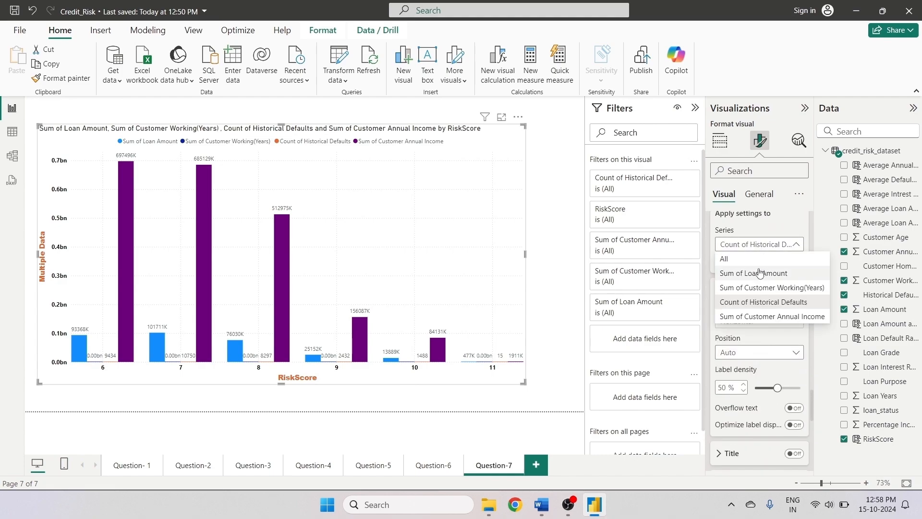
click(772, 288)
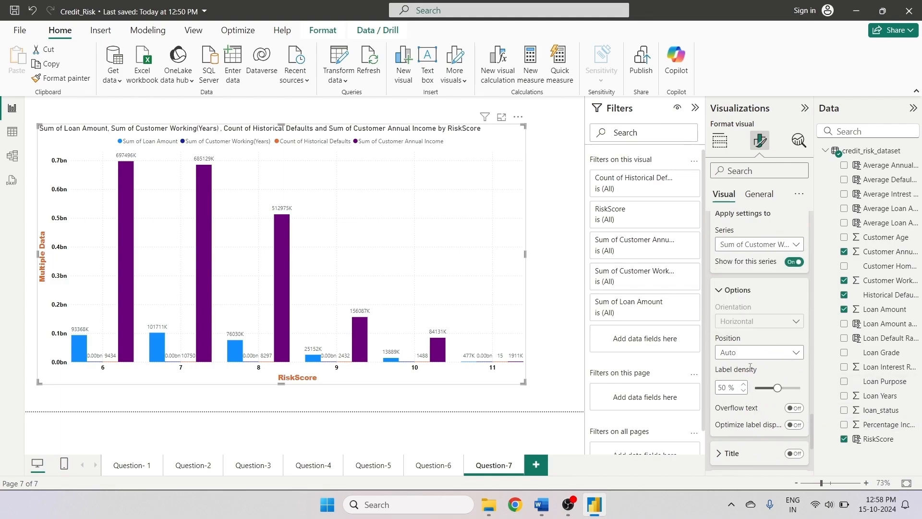
click(758, 354)
click(757, 354)
scroll(811, 434, down, 3)
click(750, 392)
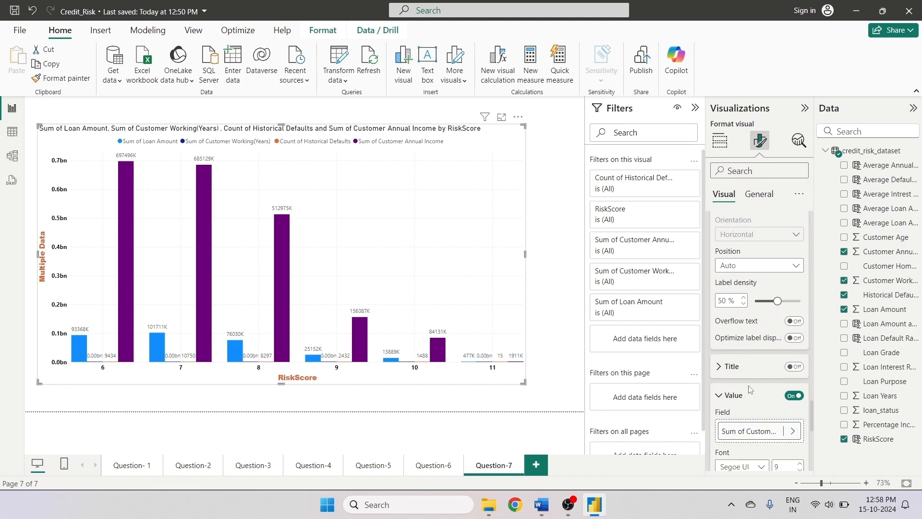
scroll(750, 390, down, 1)
scroll(752, 389, up, 3)
scroll(752, 389, down, 3)
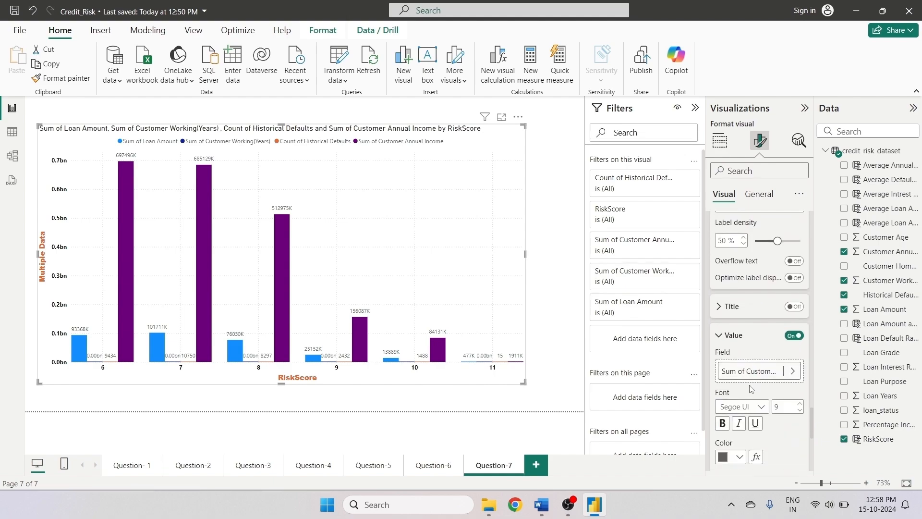
scroll(751, 389, down, 5)
click(756, 347)
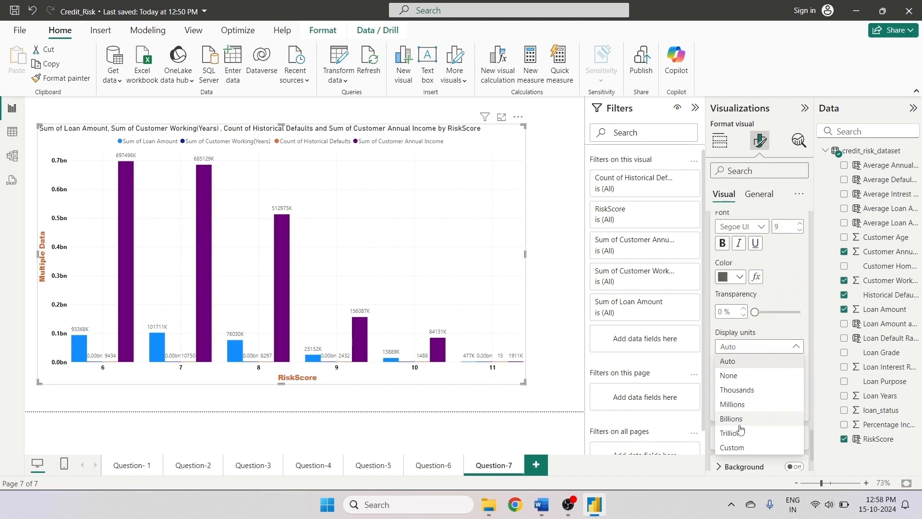
click(730, 375)
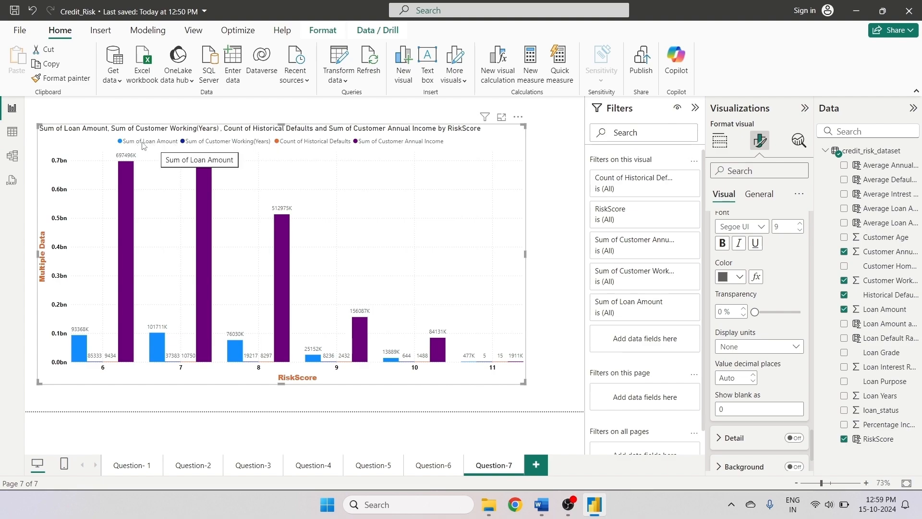
- Rename the chart's Sum of Loan Amount value field to Loan Amount
click(720, 140)
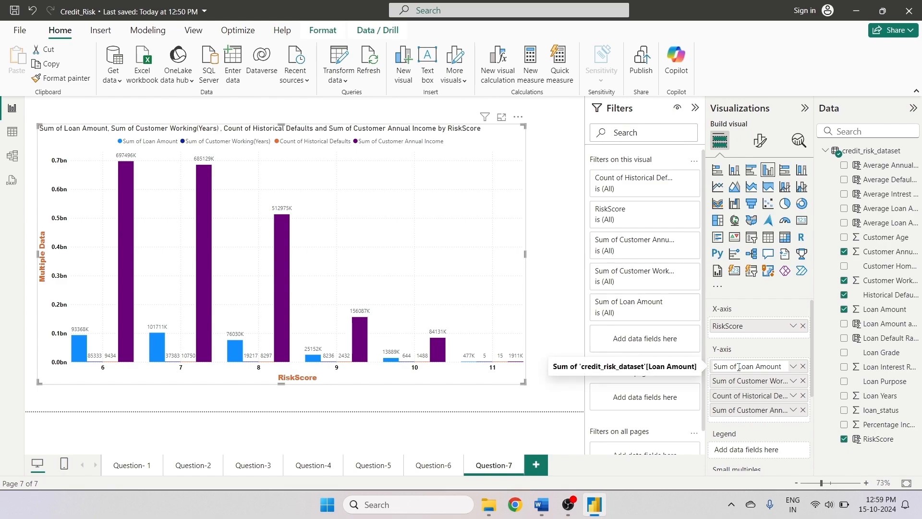
drag(740, 367, 707, 367)
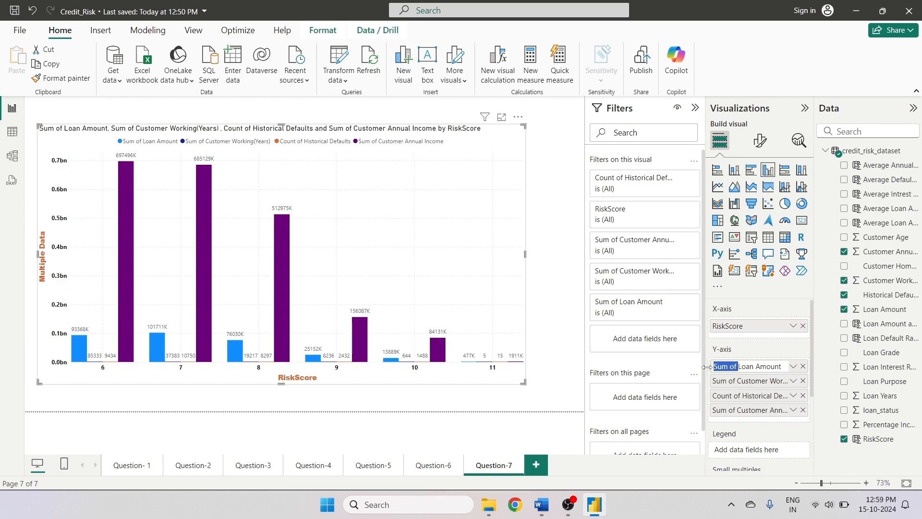
key(BackSpace)
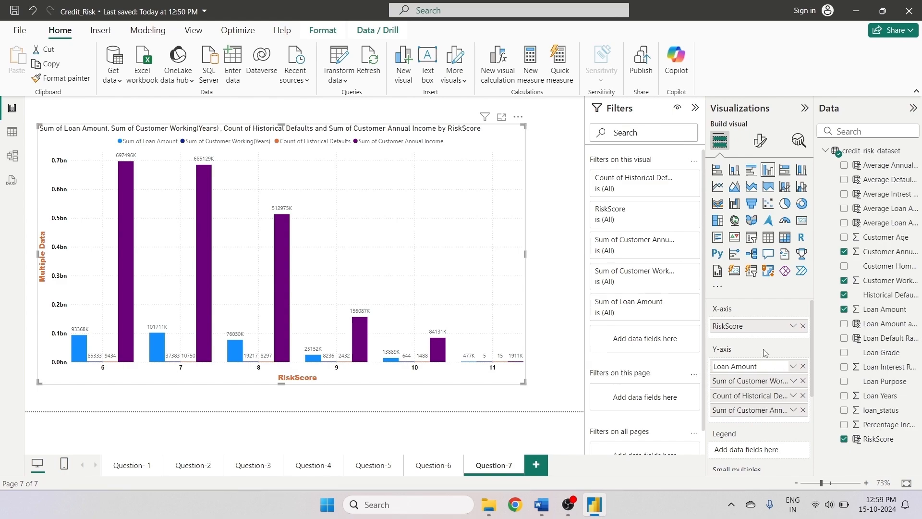
key(Return)
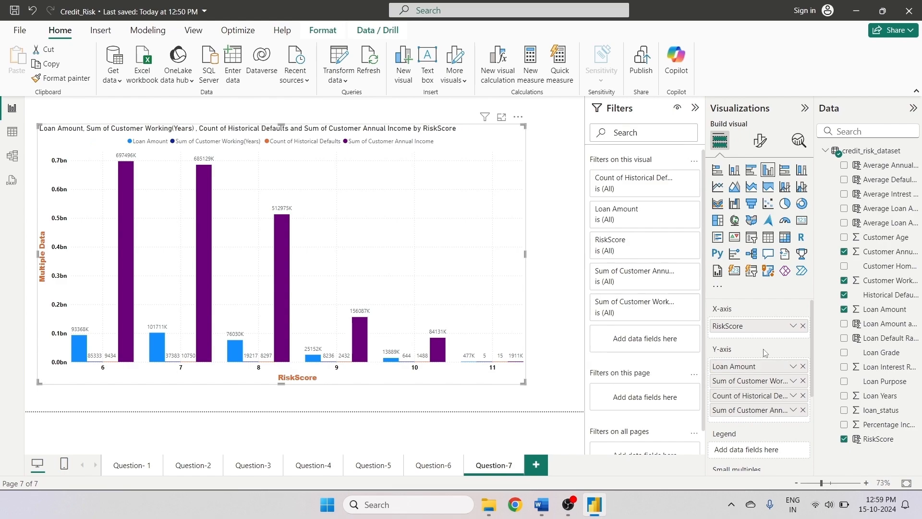
- Rename the chart's Sum of Customer Working(Years) value field to Customer Working(Years)
double_click(742, 382)
drag(771, 381, 701, 387)
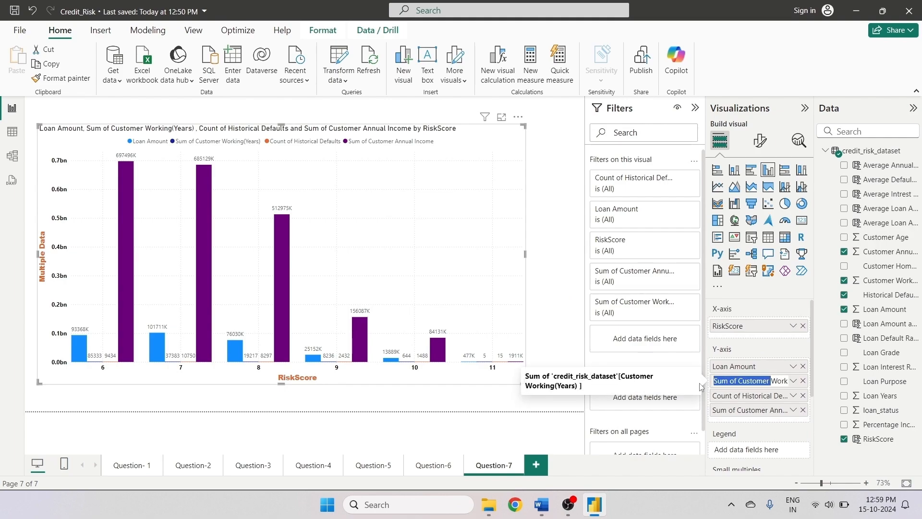
click(741, 383)
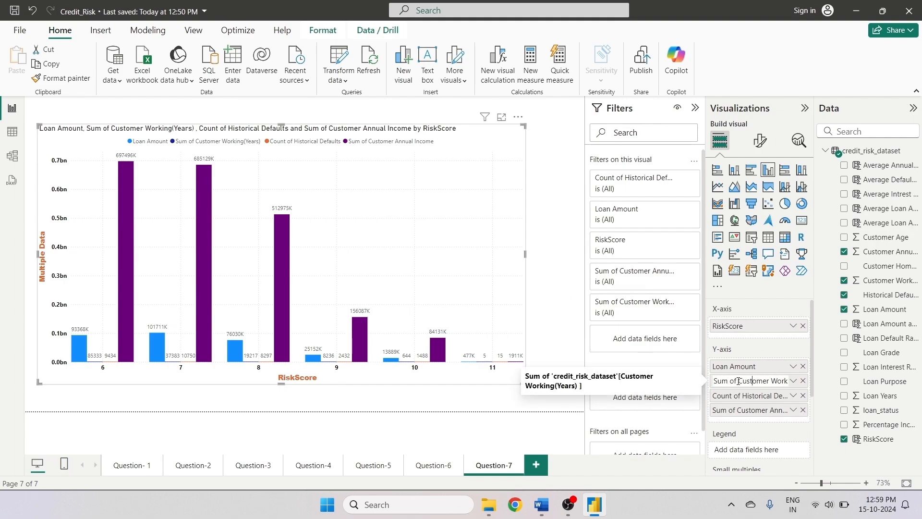
drag(729, 381, 712, 388)
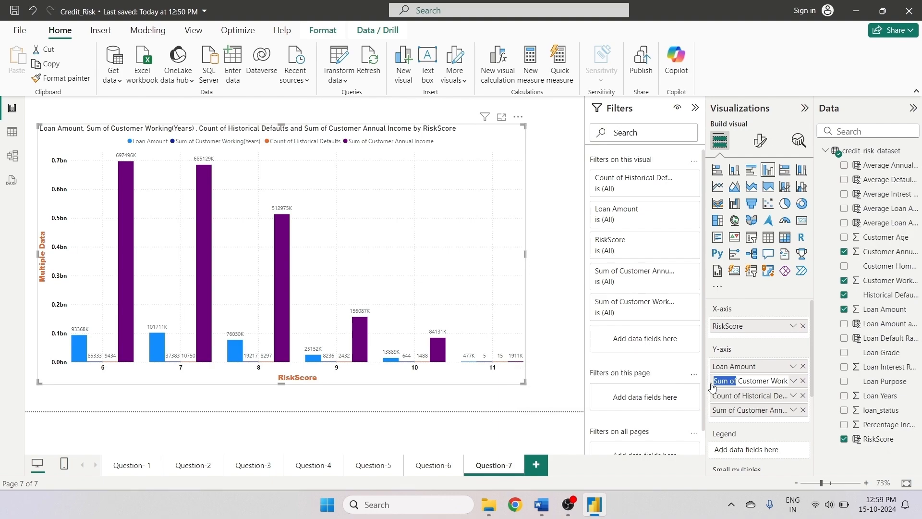
key(BackSpace)
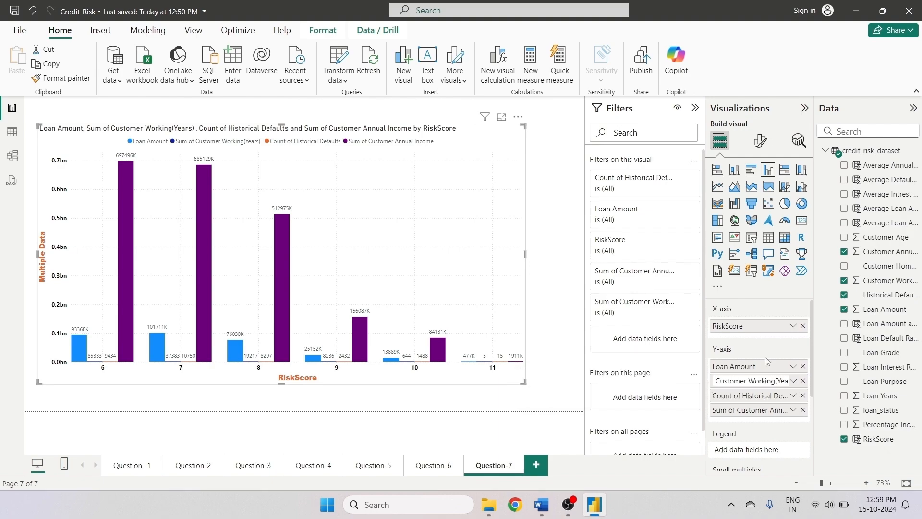
key(Delete)
- Rename the chart's Count of Historical Defaults value field to Historical Defaults
click(744, 400)
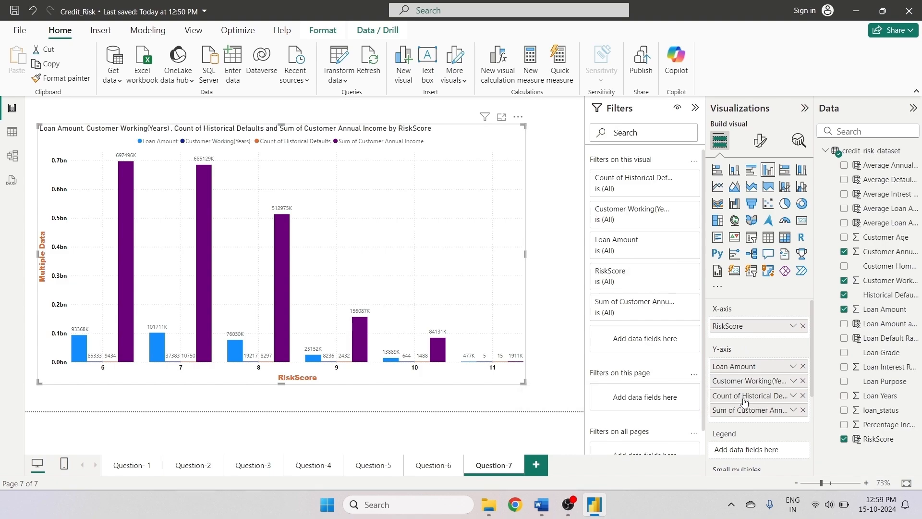
double_click(743, 398)
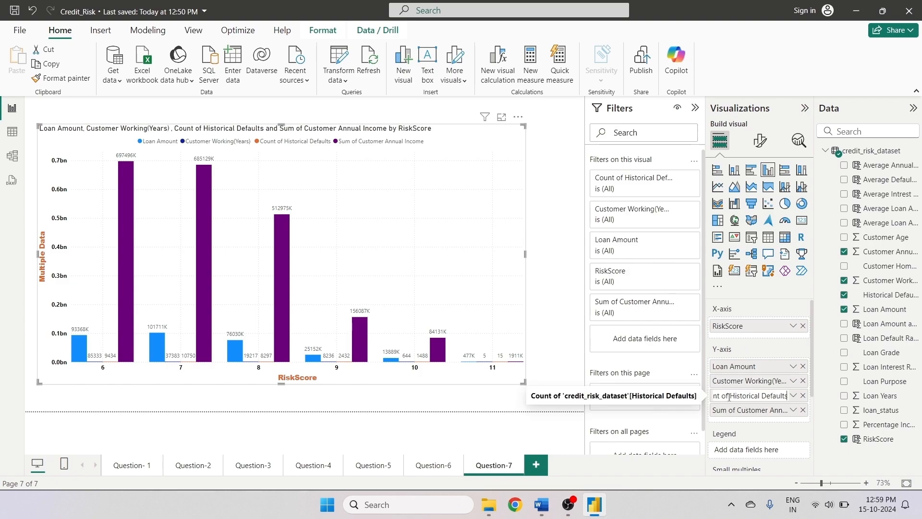
drag(732, 398, 696, 398)
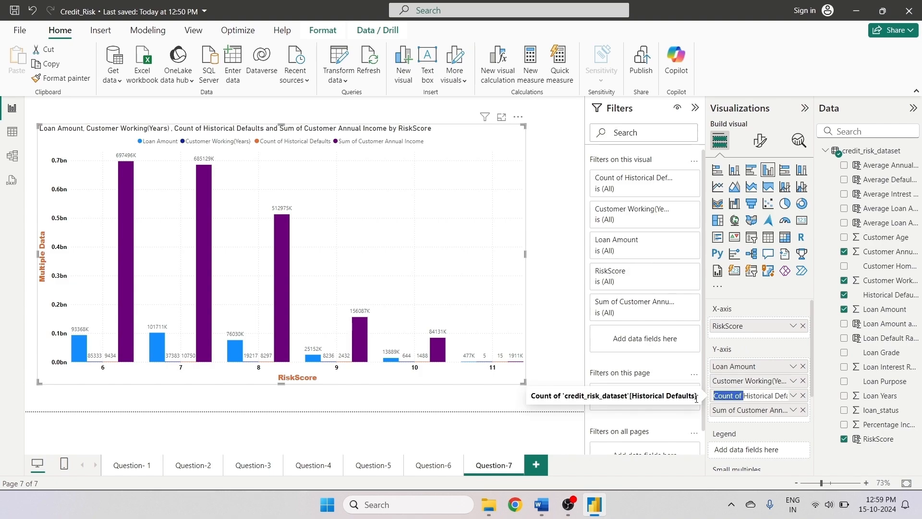
key(BackSpace)
key(Return)
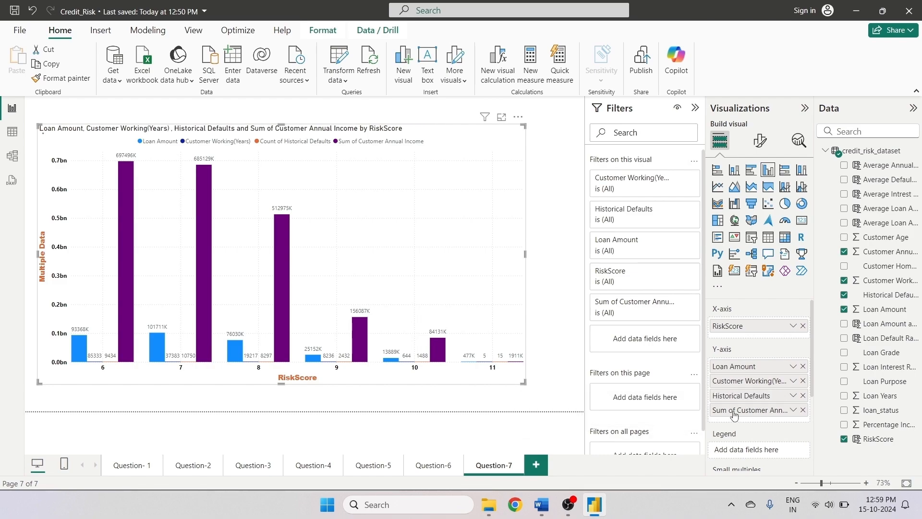
- Rename the chart's Sum of Customer Annual Income value field to Customer Annual Income
double_click(738, 410)
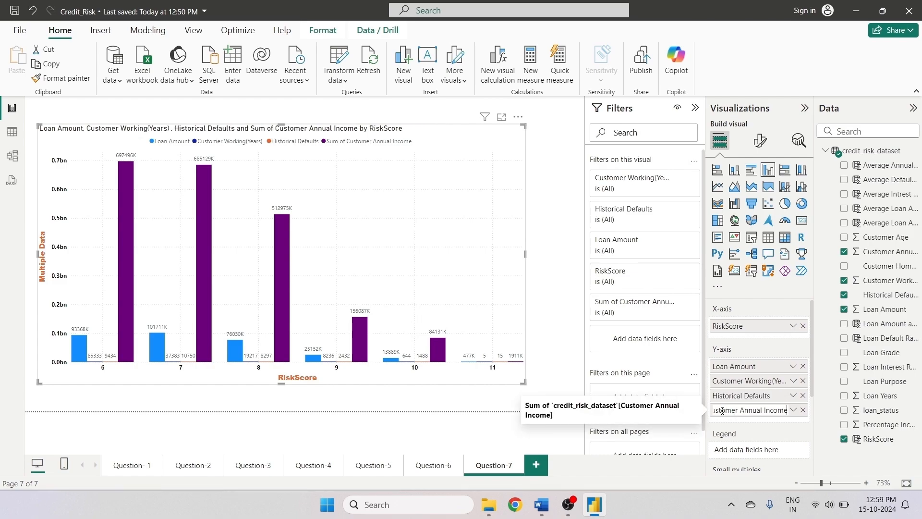
key(BackSpace)
click(412, 183)
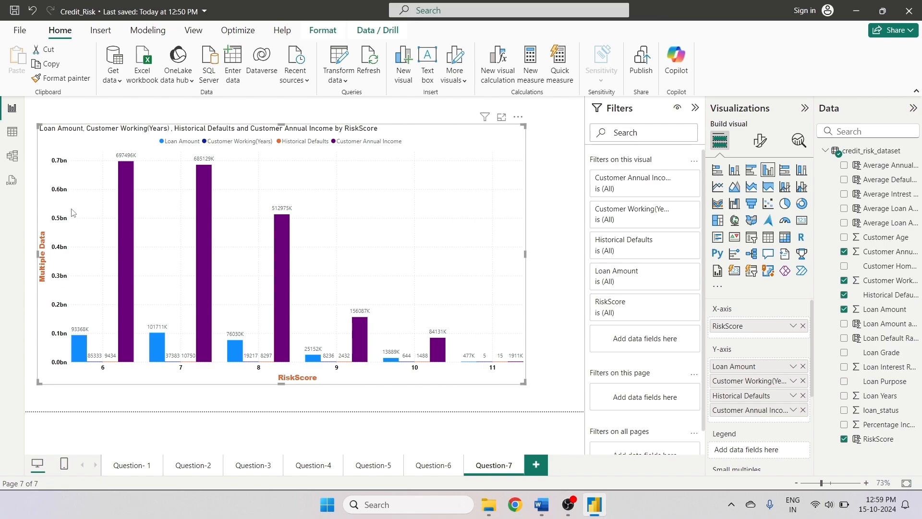
- Replace the chart's title text with "Risk Score For Multiple Data"
click(758, 144)
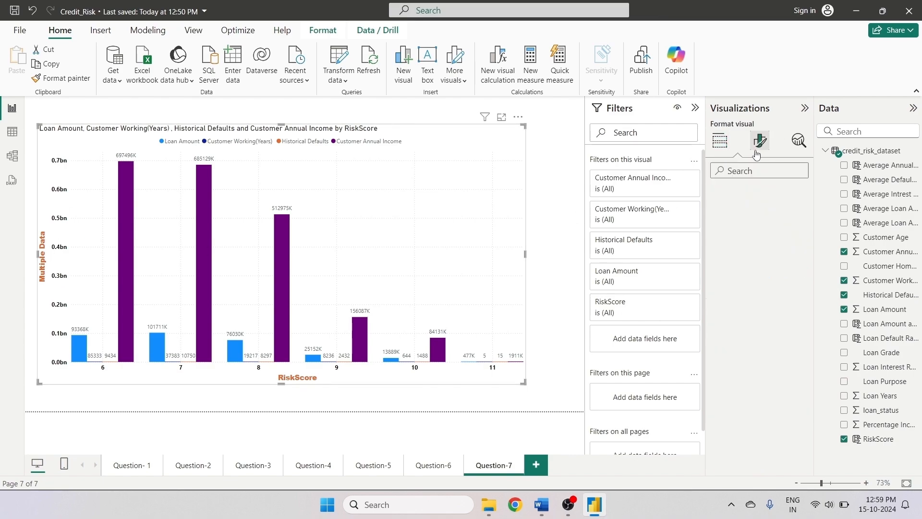
click(759, 194)
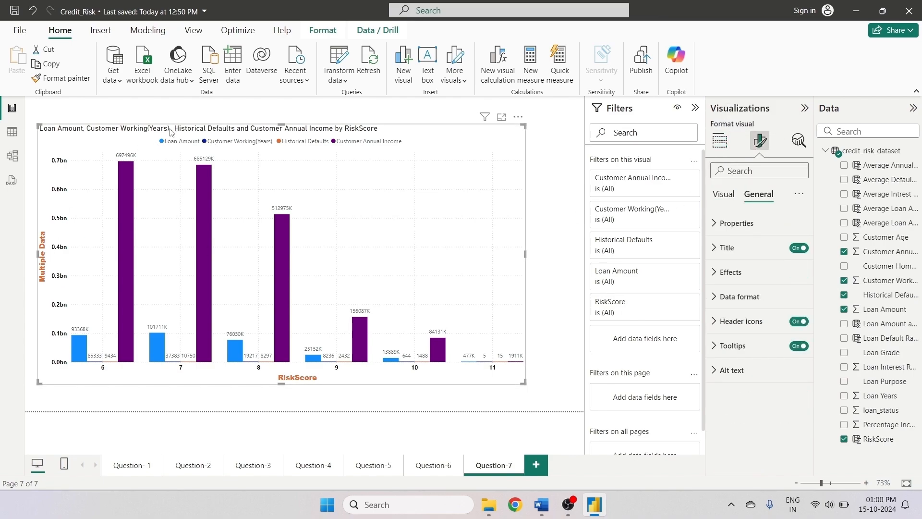
click(716, 252)
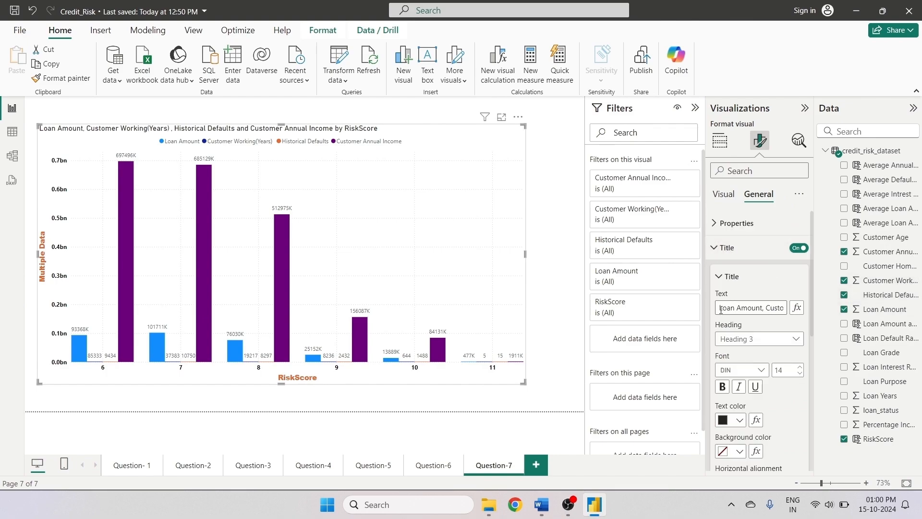
drag(721, 308, 783, 310)
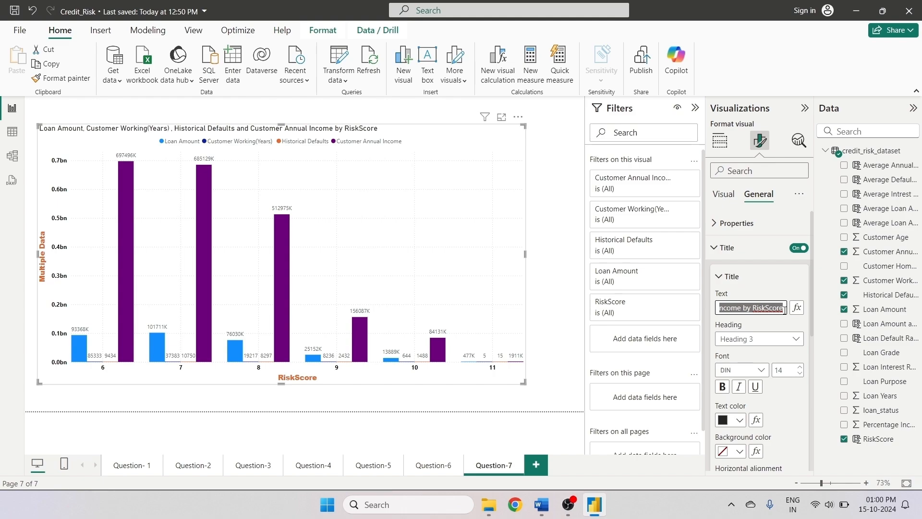
text(Risk Scror)
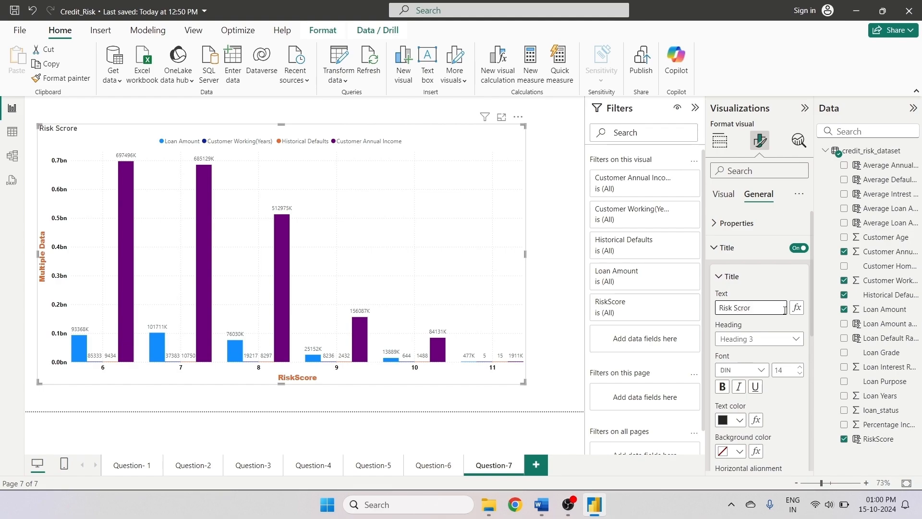
key(BackSpace)
key(BackSpace)
text(ple)
key(BackSpace)
key(BackSpace)
key(BackSpace)
key(BackSpace)
text(ltiple Data)
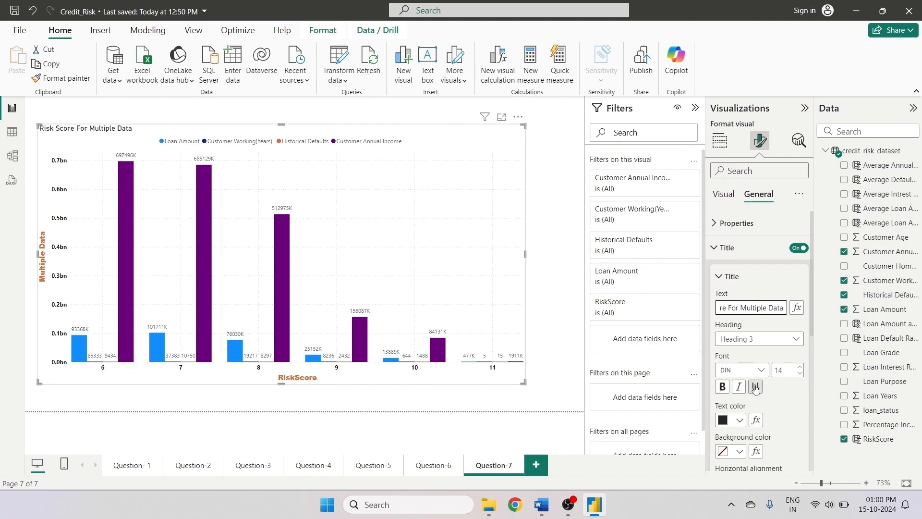
- Set the chart title's font to Arial Black and its size to 18
click(767, 373)
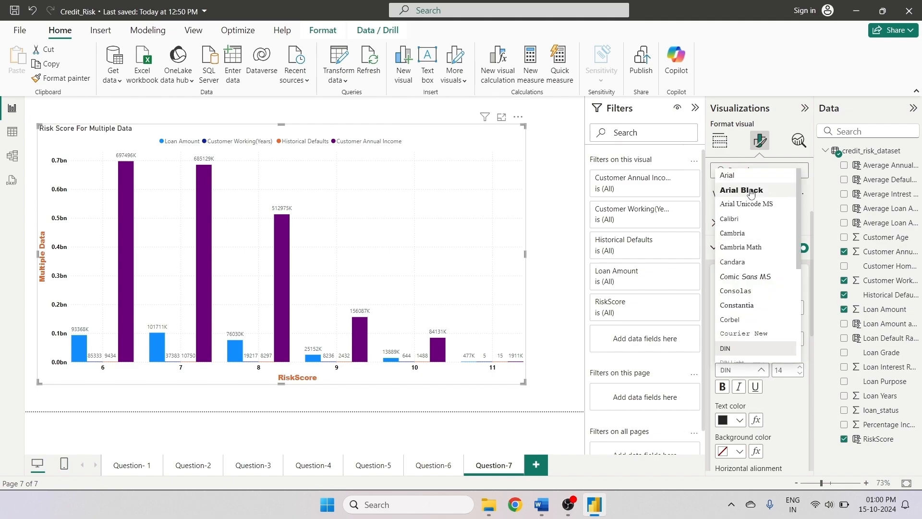
click(750, 188)
click(800, 368)
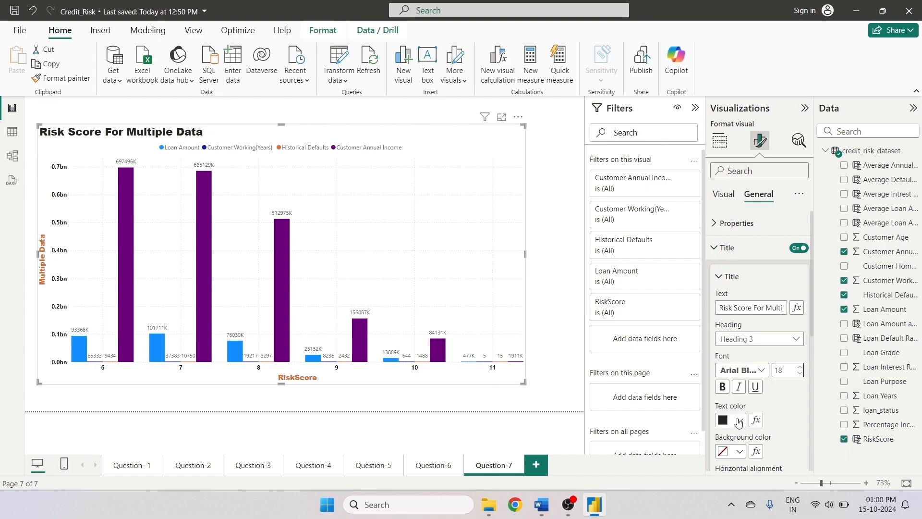
- Center the chart title horizontally and set its text color to the 20% lighter shade of the theme's yellow
scroll(740, 375, down, 2)
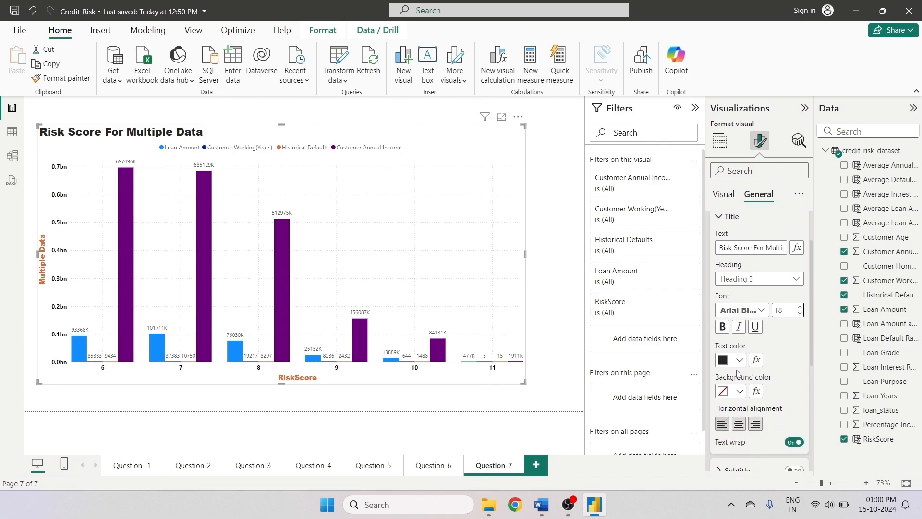
click(739, 425)
click(740, 361)
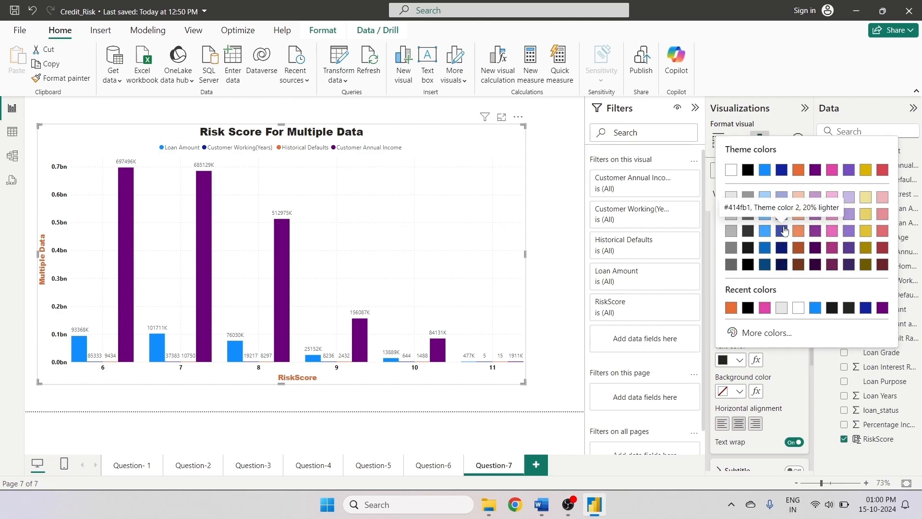
click(866, 230)
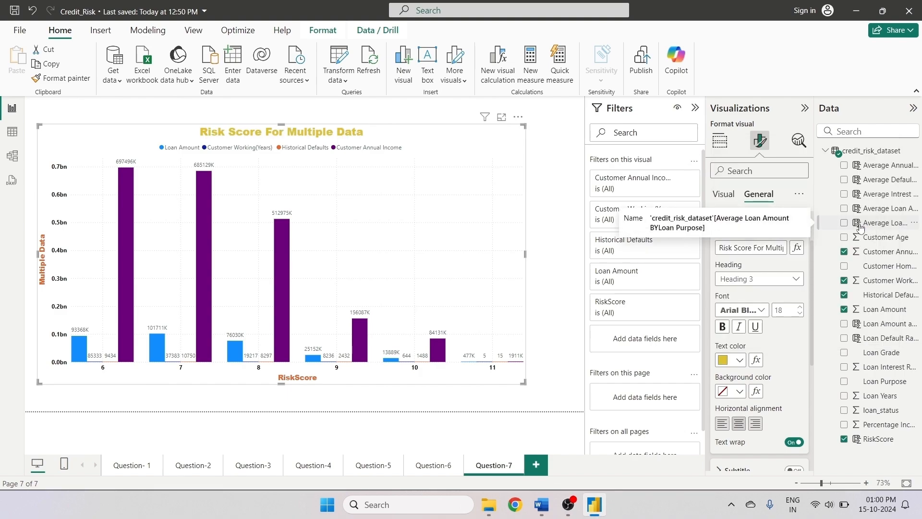
scroll(789, 359, down, 5)
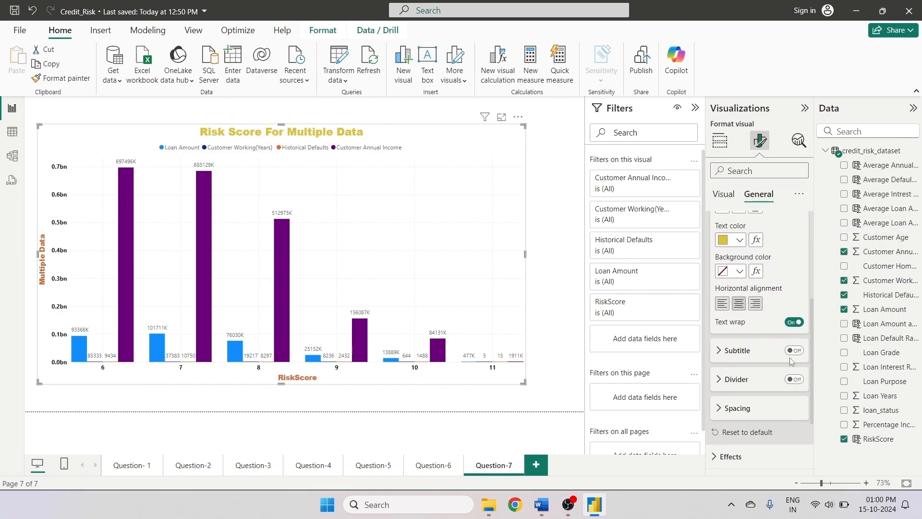
- Set the chart title's text color to the theme's red
click(740, 242)
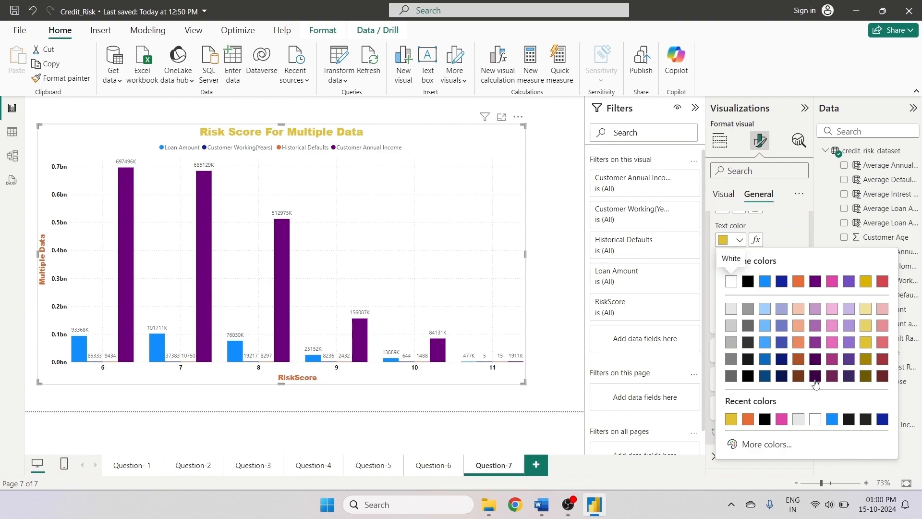
click(883, 282)
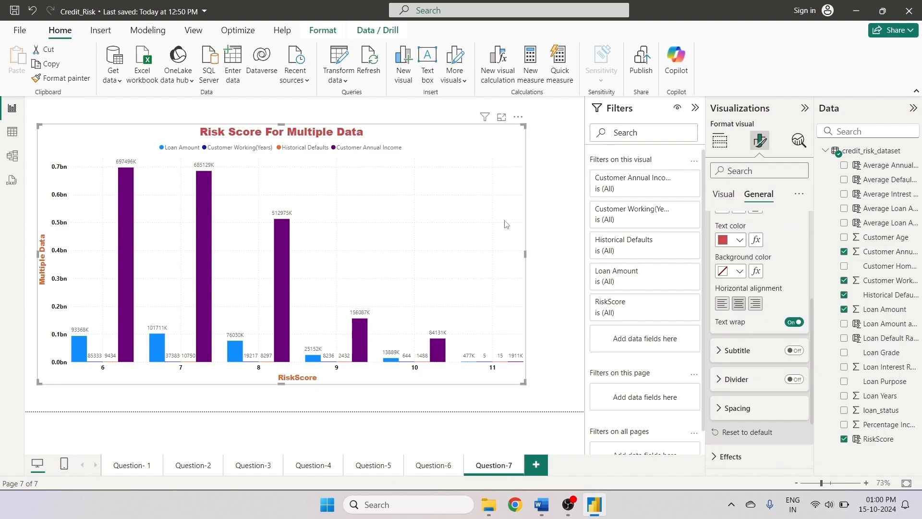
- Set the chart's background to the light gray shade just below white, with 10% transparency
scroll(780, 327, down, 4)
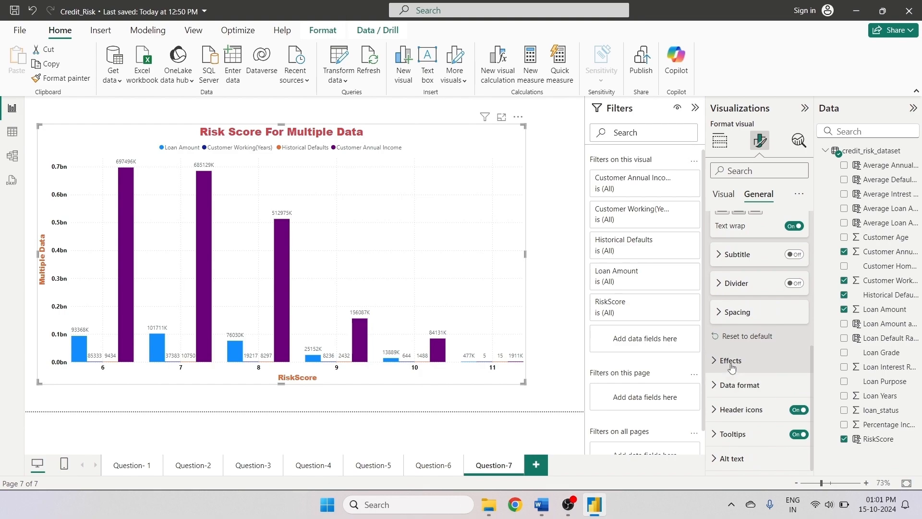
click(712, 367)
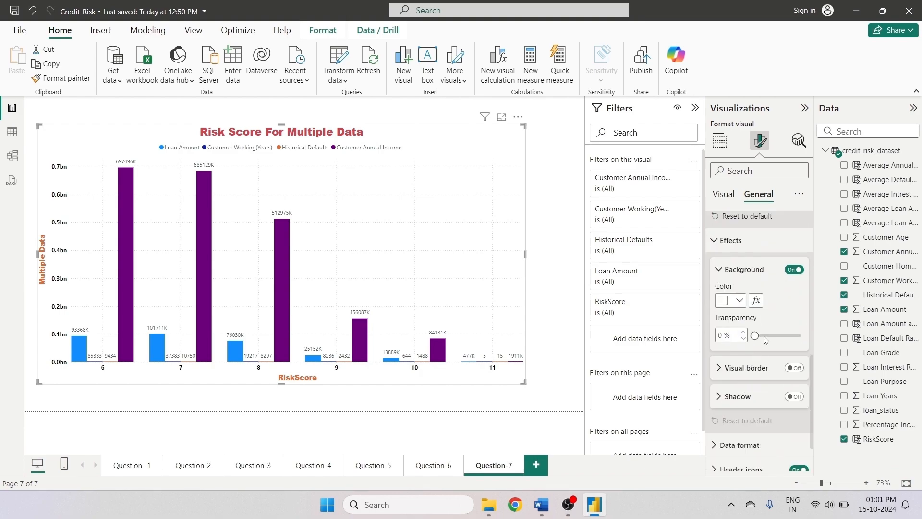
click(769, 336)
click(768, 337)
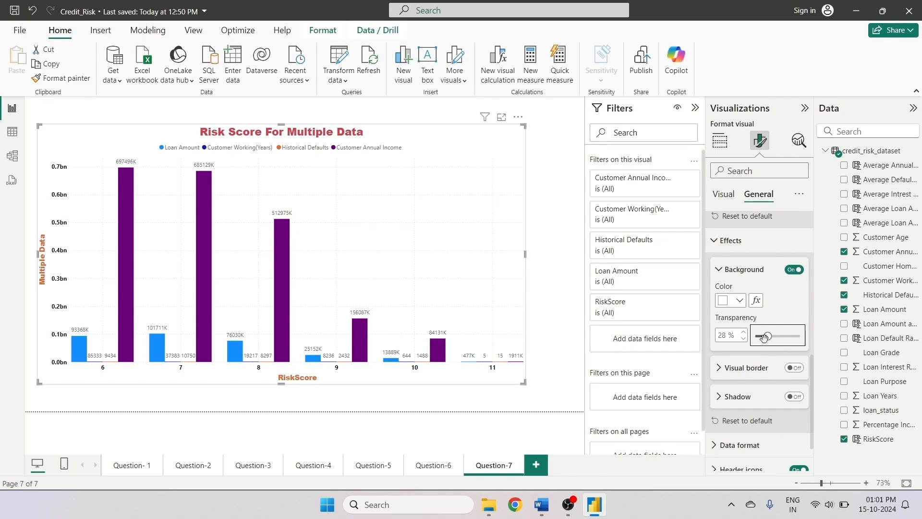
click(775, 337)
click(739, 302)
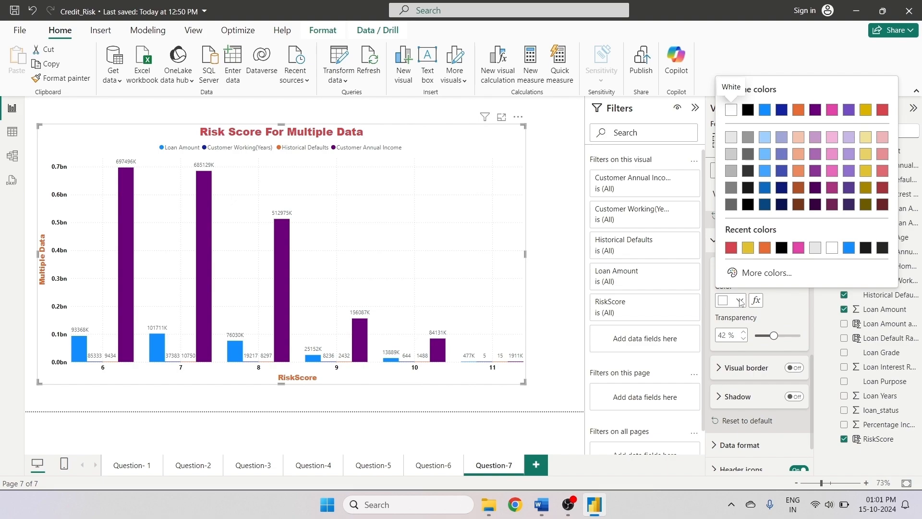
click(730, 139)
click(760, 335)
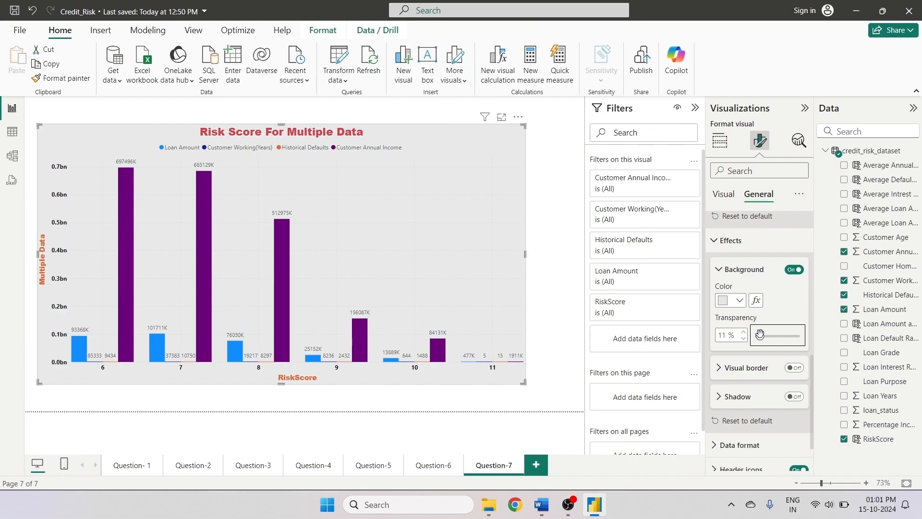
drag(760, 334, 760, 335)
- Turn on the chart's visual border and color it the theme's yellow
click(795, 368)
click(730, 368)
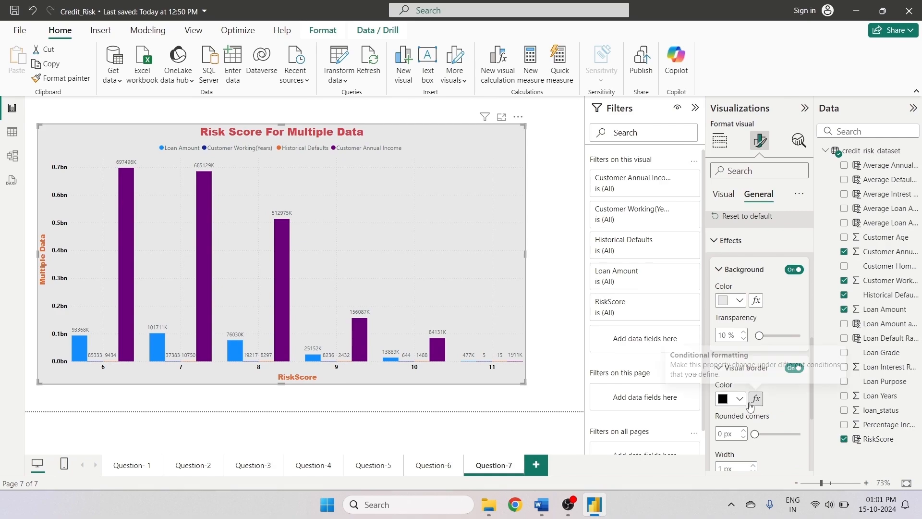
click(744, 397)
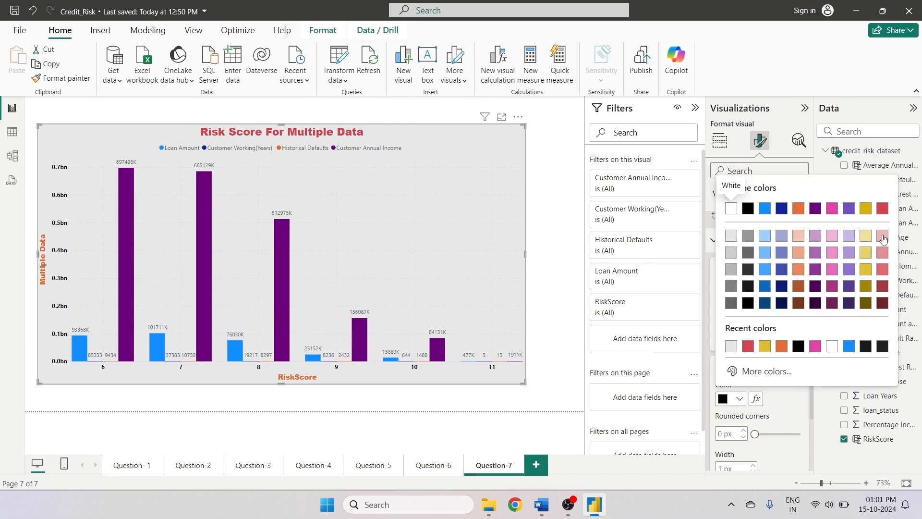
click(866, 210)
- Set the rounded corners of the chart's visual border to 10 px
scroll(806, 378, down, 2)
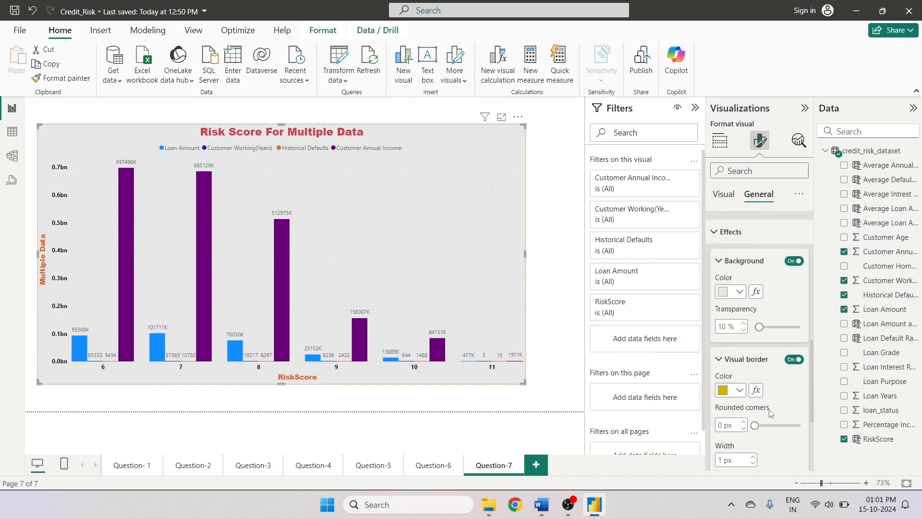
click(767, 377)
key(Right)
key(Right)
key(Right)
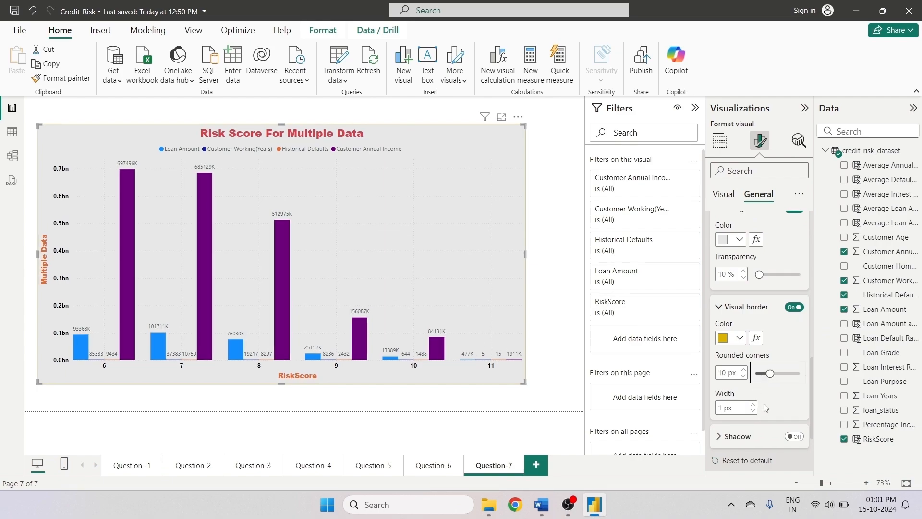
- Turn on the chart's shadow with an Inside offset and color it the lightest shade of the theme's yellow
scroll(764, 408, down, 2)
click(794, 379)
click(795, 379)
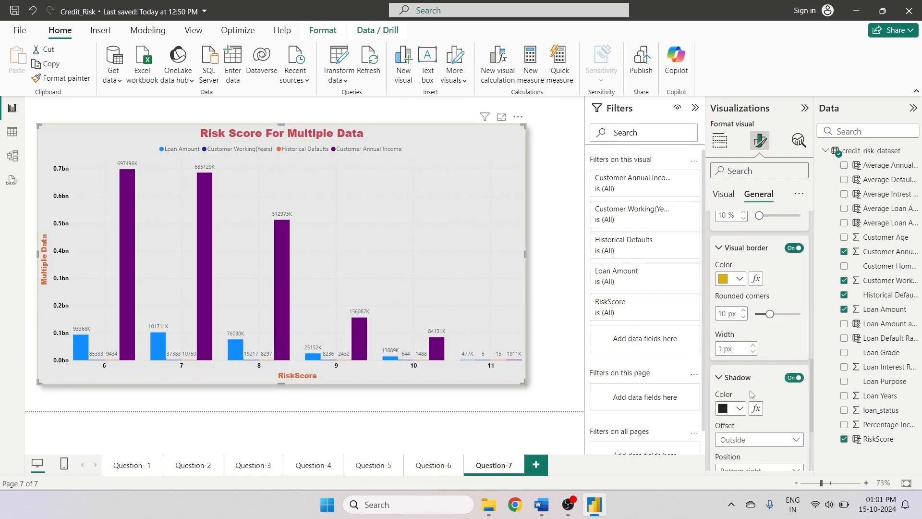
scroll(795, 379, down, 4)
click(757, 320)
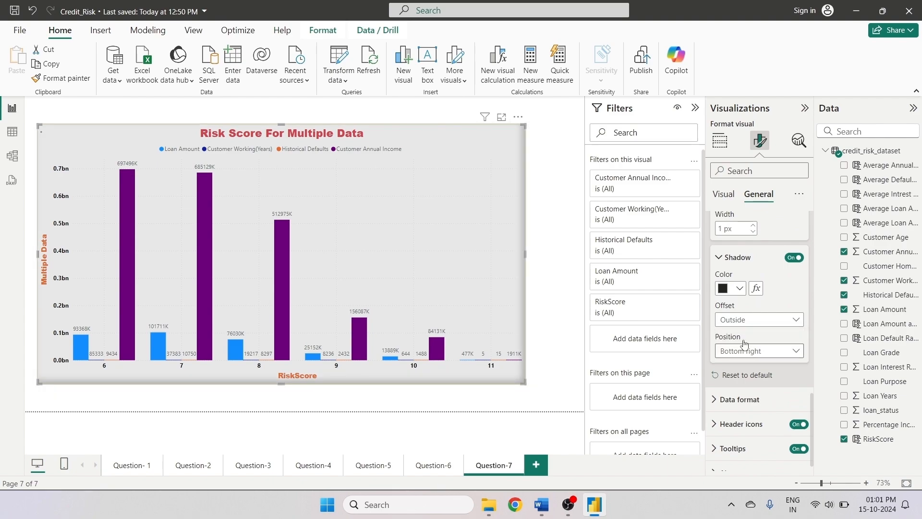
click(761, 353)
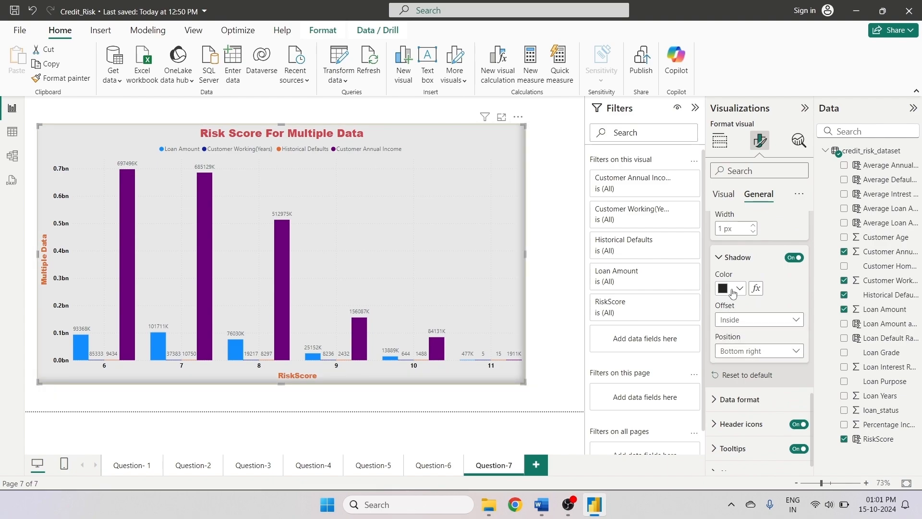
click(731, 289)
click(865, 126)
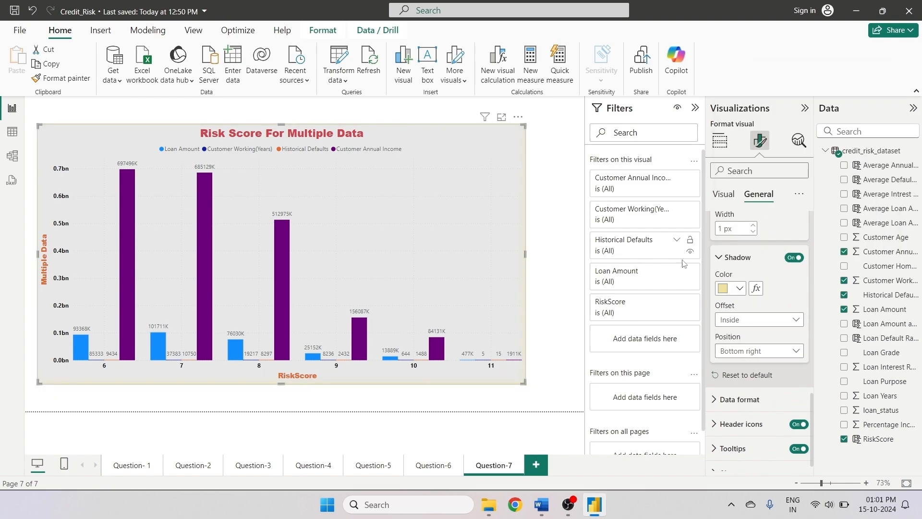
click(568, 254)
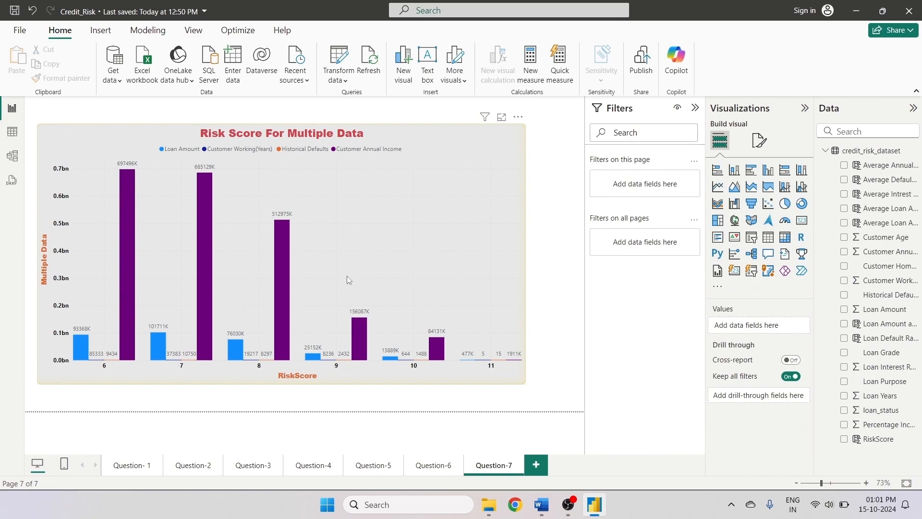
- Turn off the horizontal gridlines of the Risk Score For Multiple Data chart
click(367, 237)
click(758, 141)
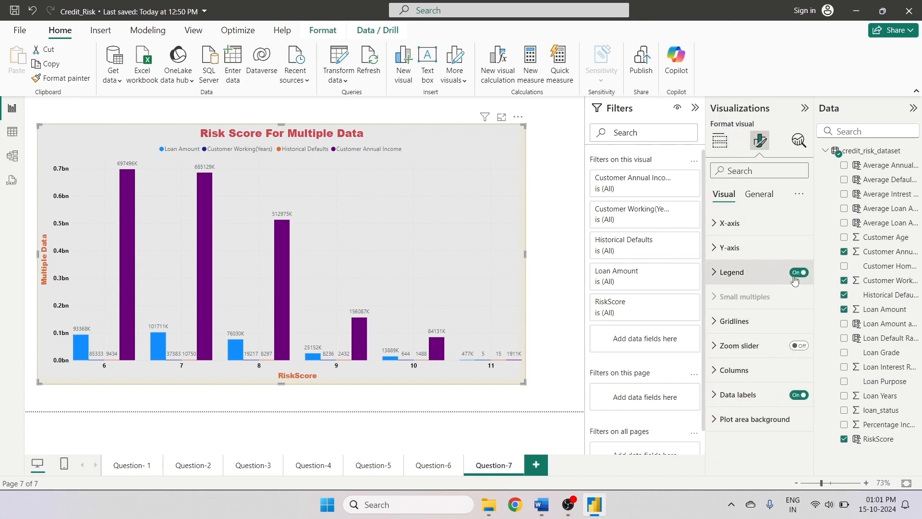
click(749, 321)
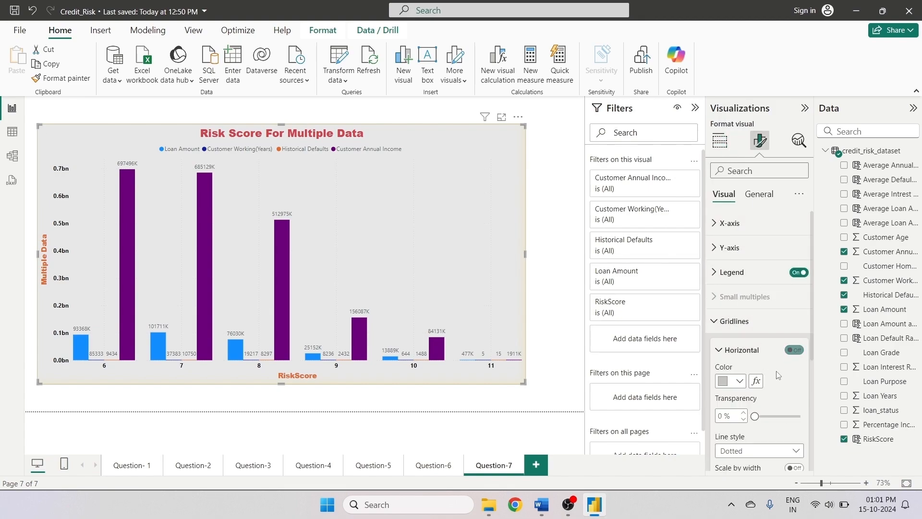
scroll(778, 365, down, 4)
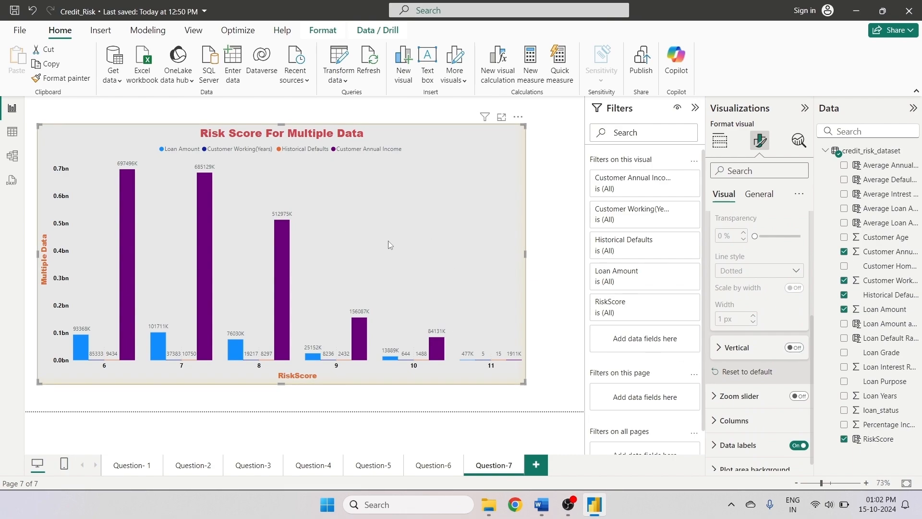
click(553, 247)
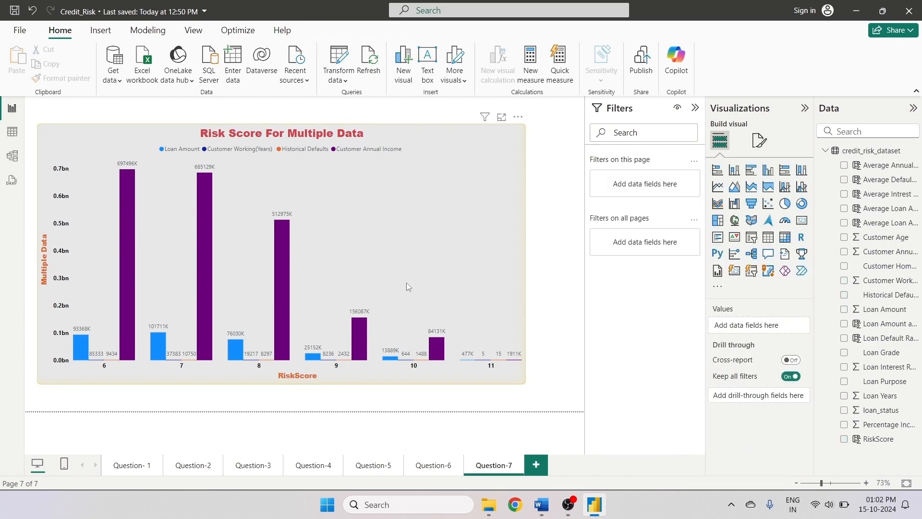
- Switch to the Word document and highlight all of item 7, "Advanced DAX for Risk Assessment", in yellow
click(541, 505)
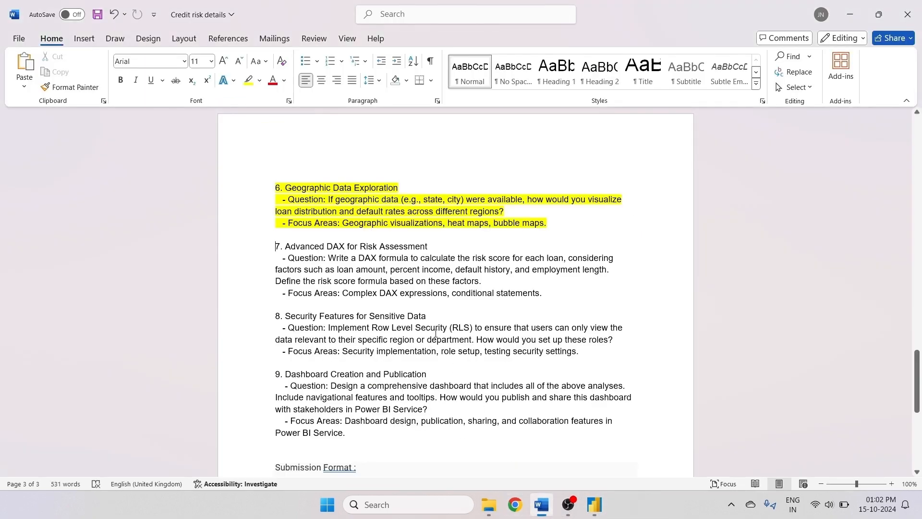
drag(546, 294, 261, 247)
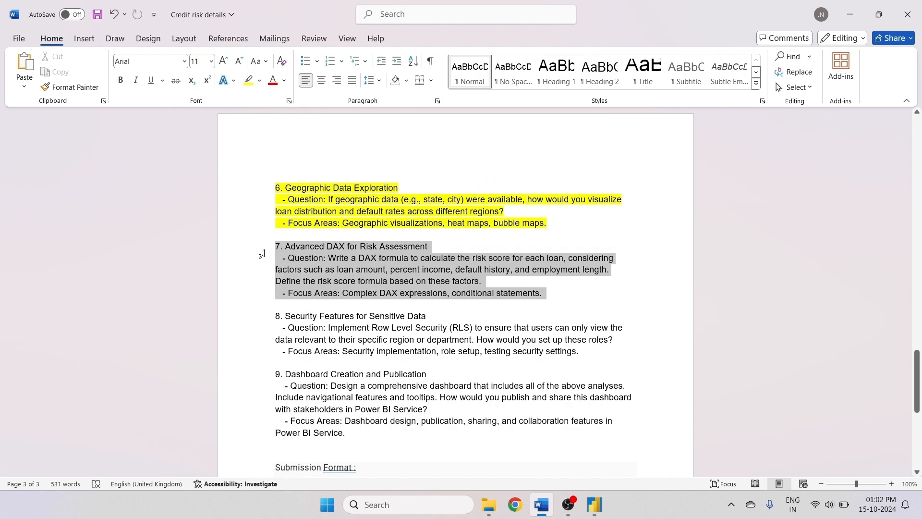
click(248, 80)
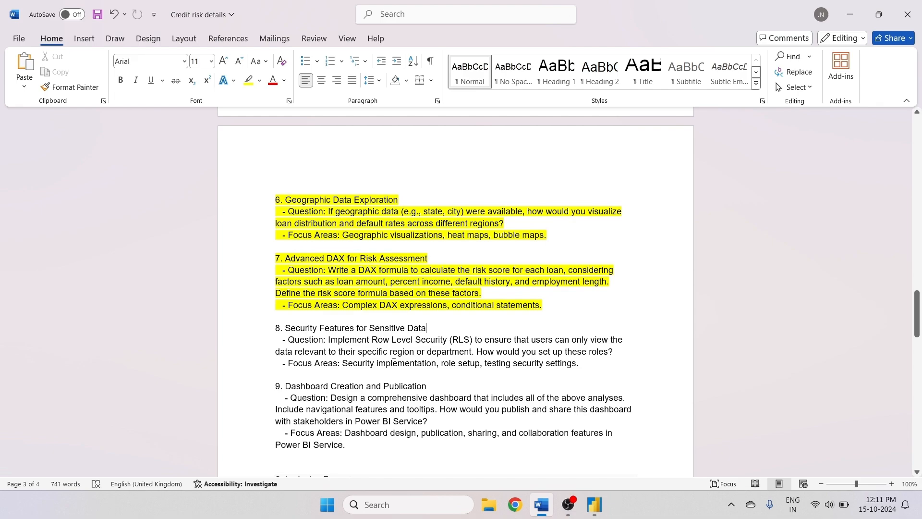
- Switch to Power BI, add a new security role beside the Medical role, and save the role changes
click(595, 505)
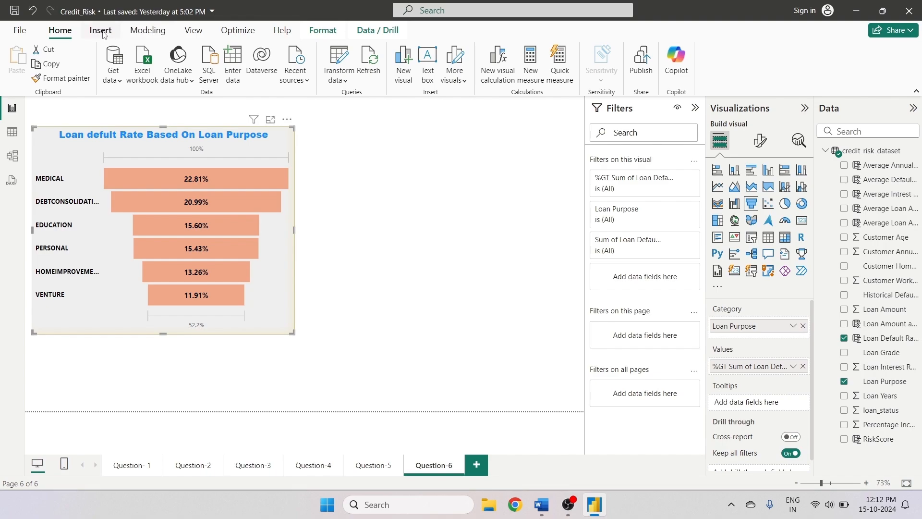
click(148, 31)
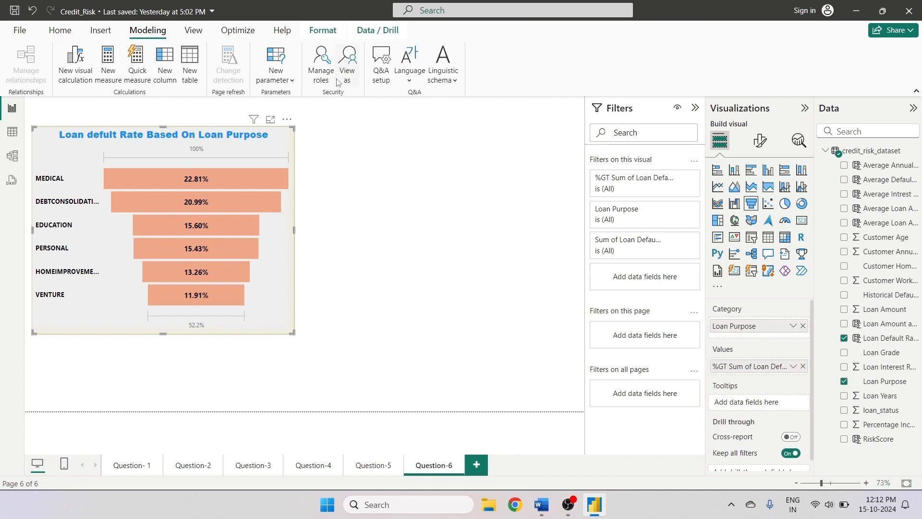
click(321, 76)
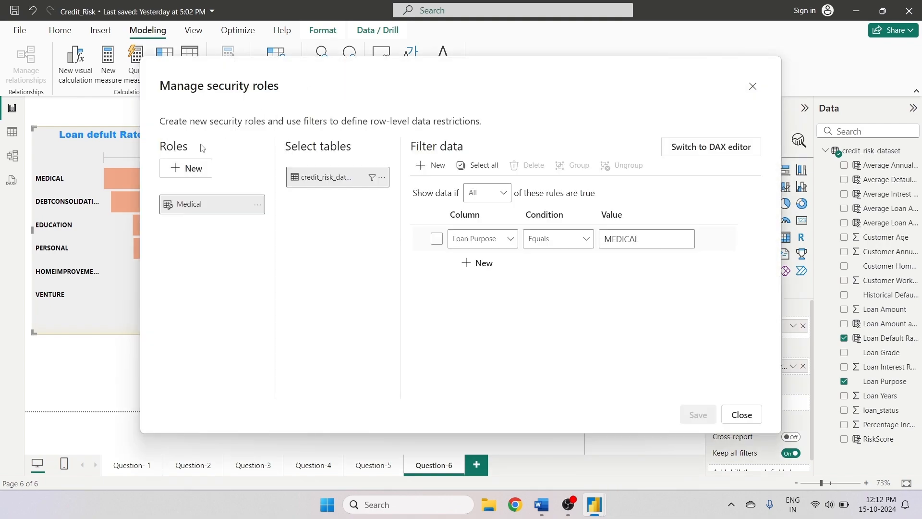
click(190, 173)
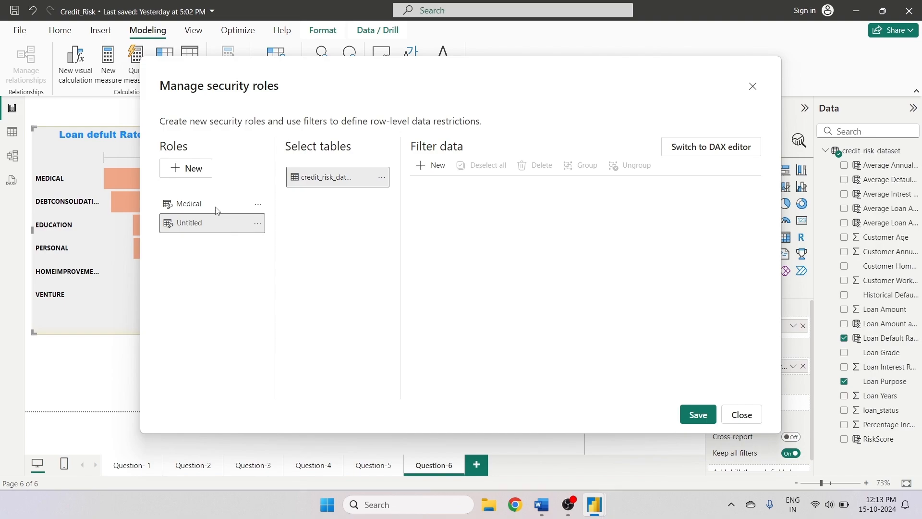
click(197, 206)
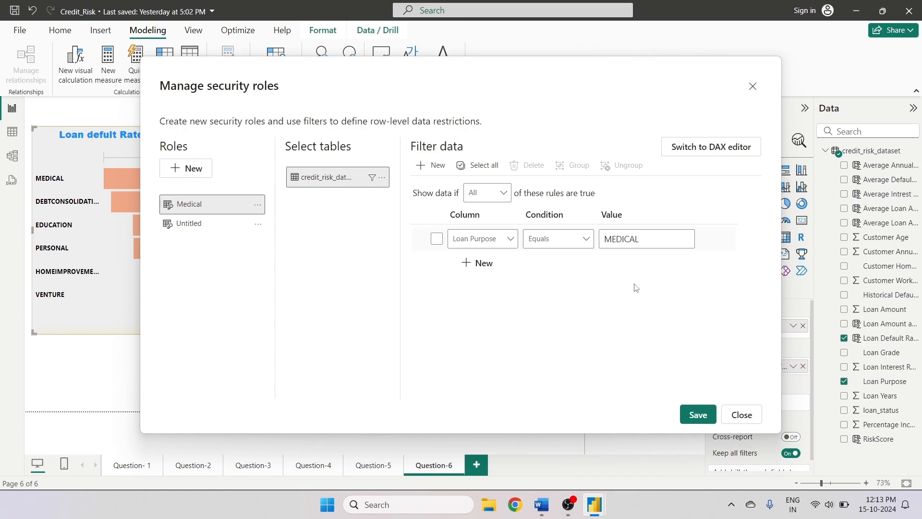
click(699, 416)
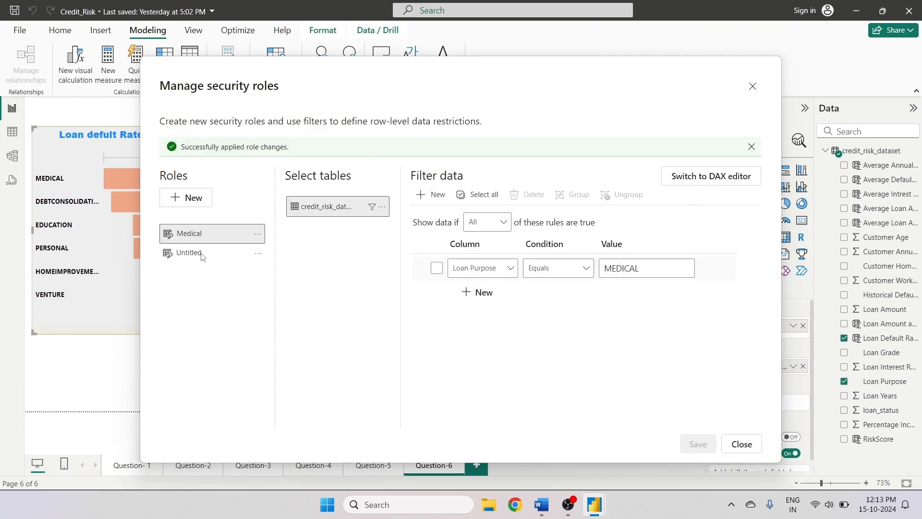
- Rename the new untitled security role to Education
click(202, 255)
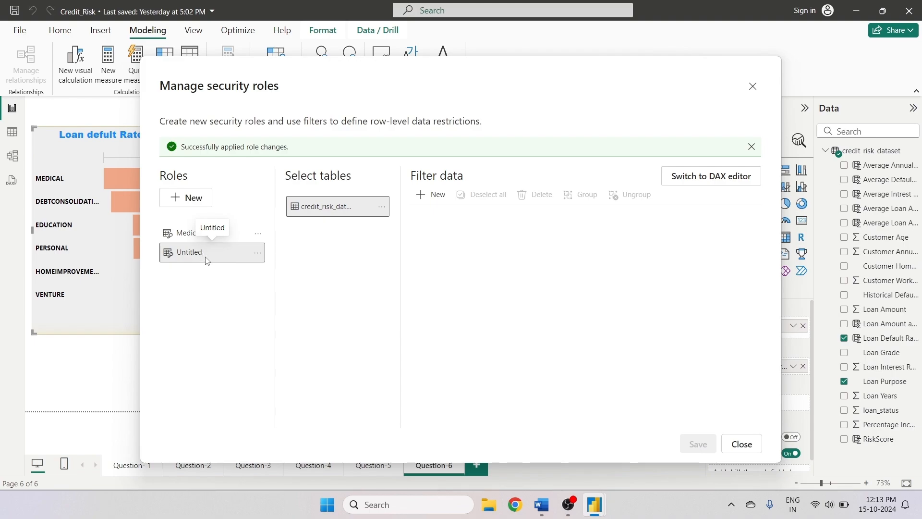
click(258, 253)
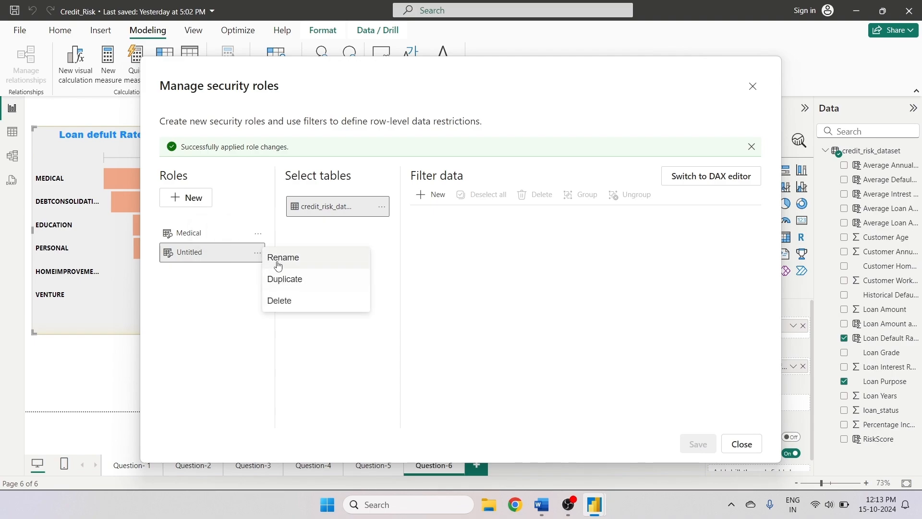
click(279, 260)
drag(205, 252, 170, 255)
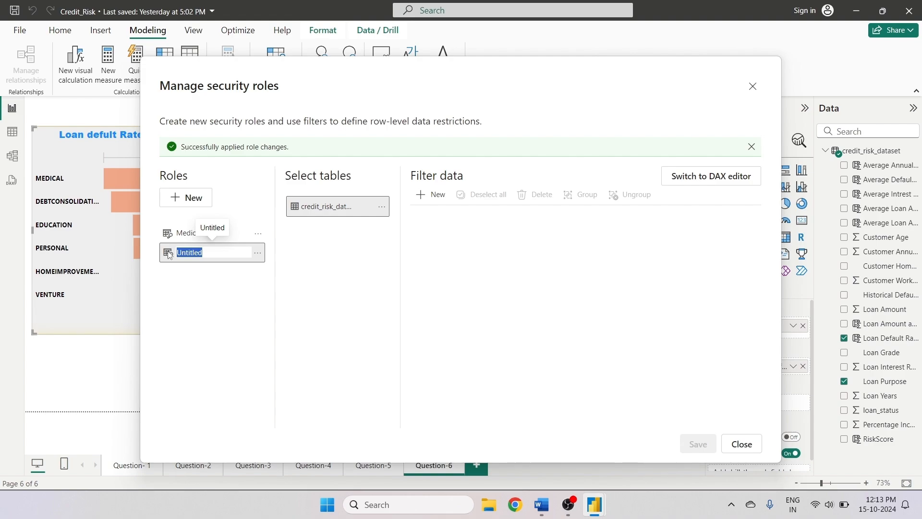
text(Education)
click(311, 235)
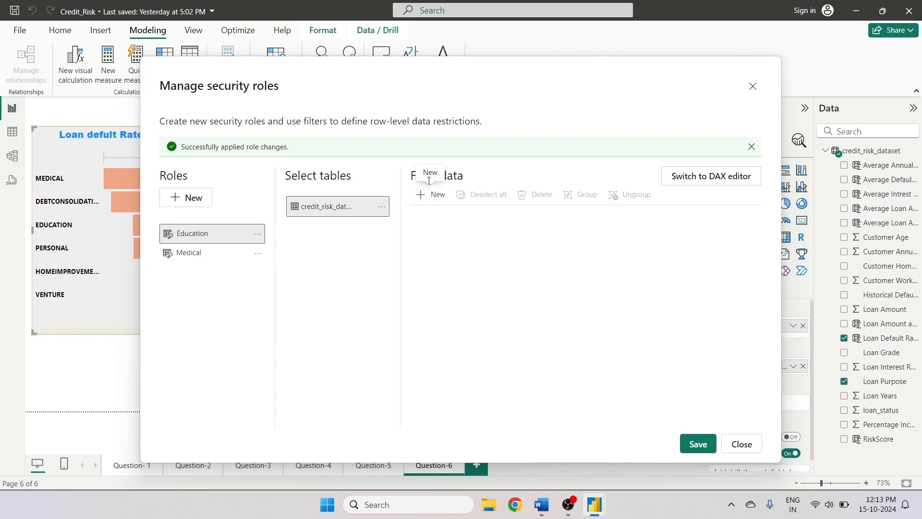
- Add a filter rule on the Loan Purpose column to the Education role
click(431, 198)
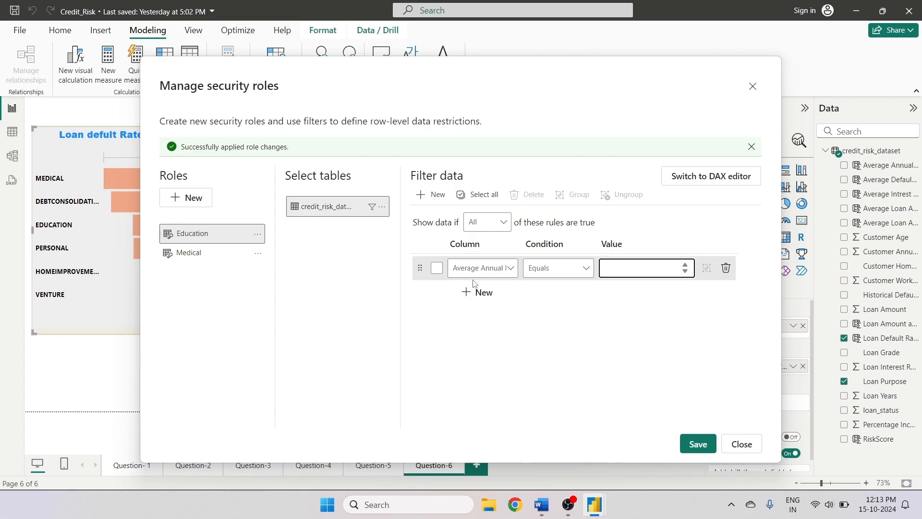
click(511, 270)
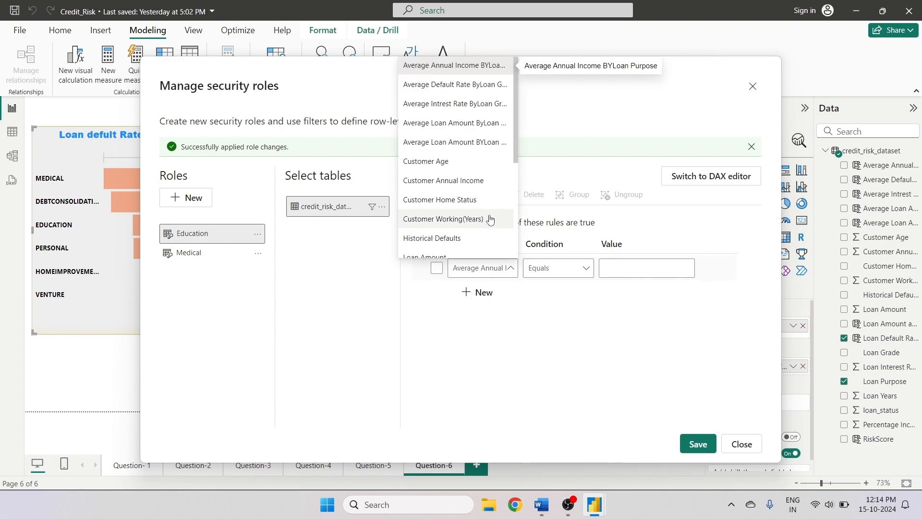
scroll(490, 218, down, 1)
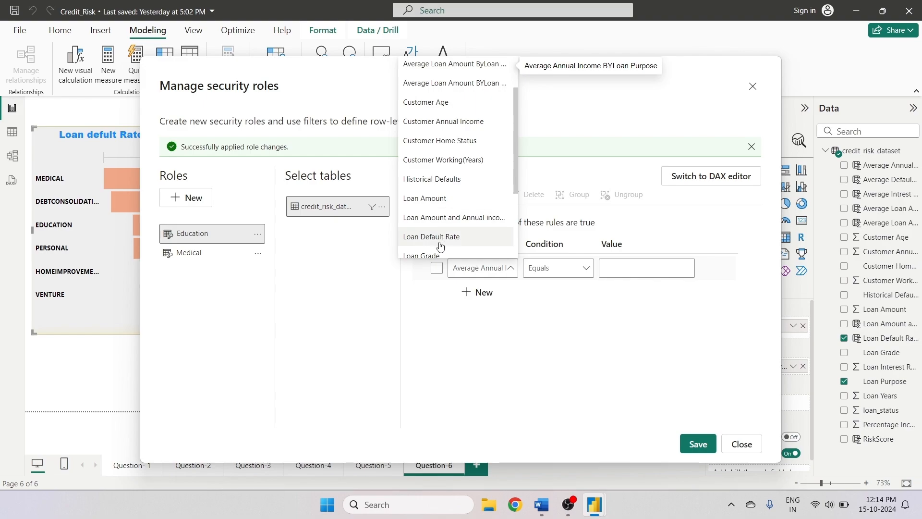
scroll(481, 217, down, 1)
scroll(481, 216, down, 2)
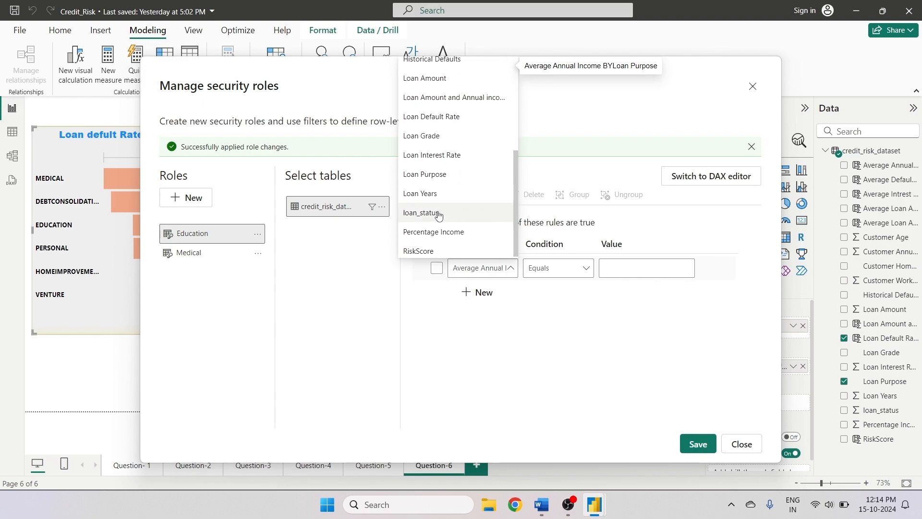
click(435, 177)
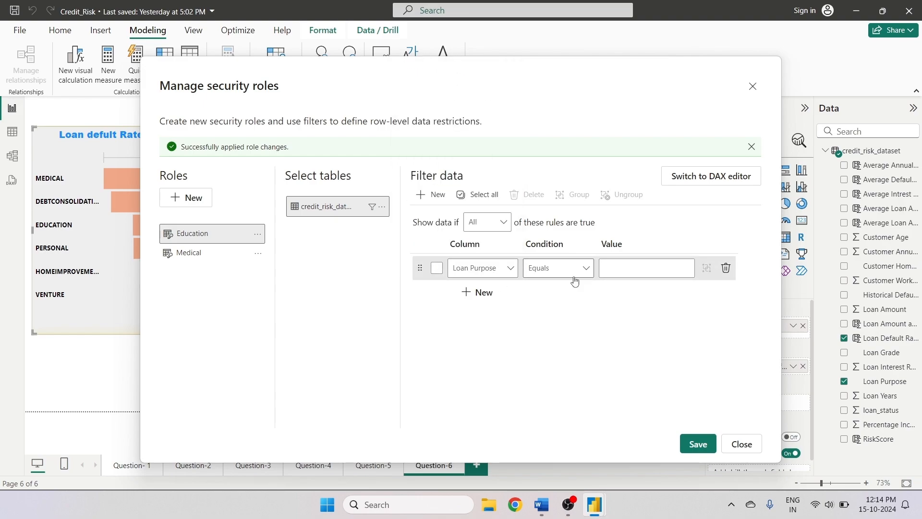
- Set the Loan Purpose rule's value to EDUCATION in capitals and save the role
click(622, 267)
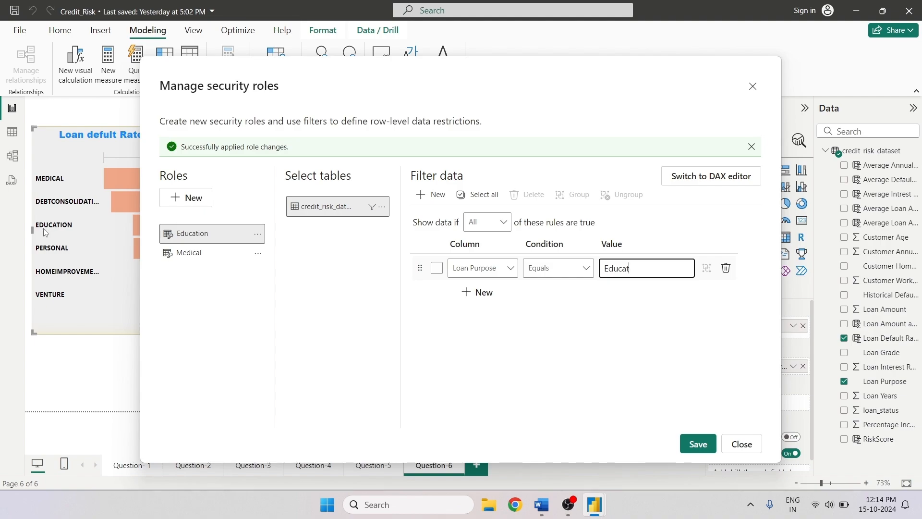
drag(638, 268, 563, 284)
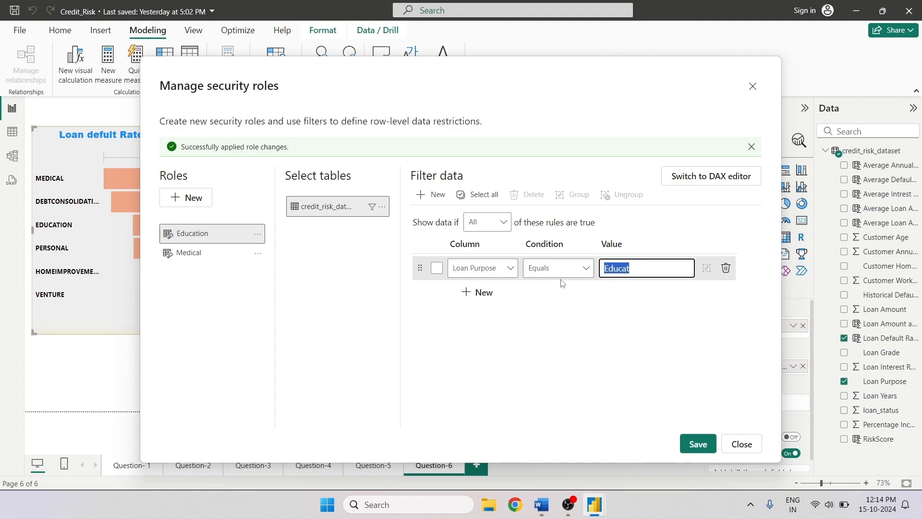
text(E)
key(Caps_Lock)
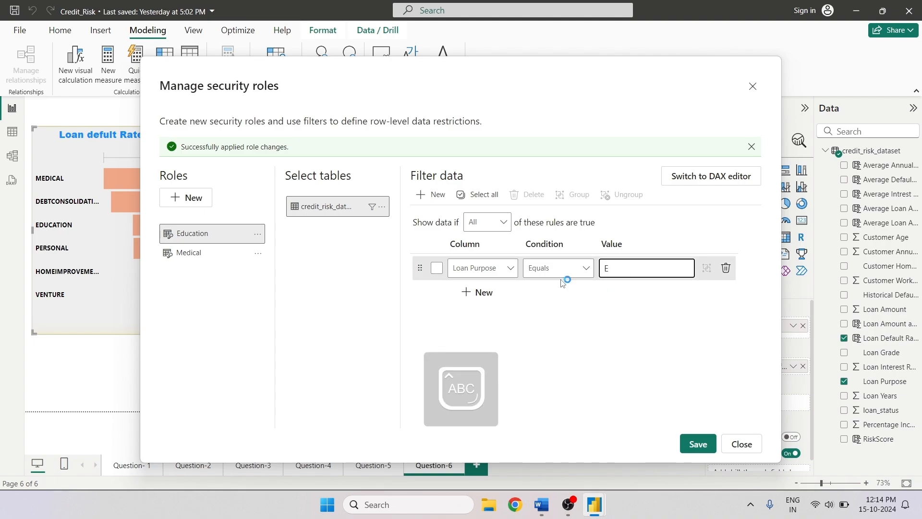
text(DUCATION)
click(693, 448)
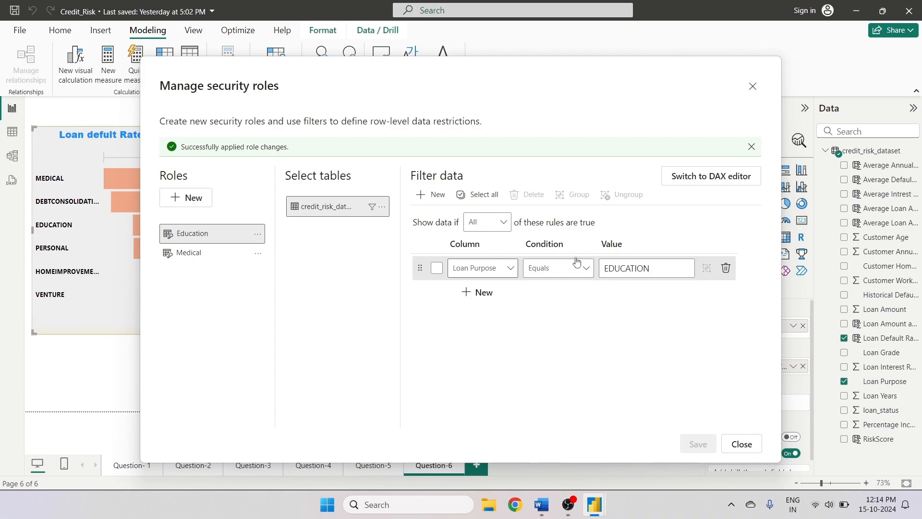
- Check the row-level security question in the Word document, then return to Power BI and close the security roles dialog
click(541, 504)
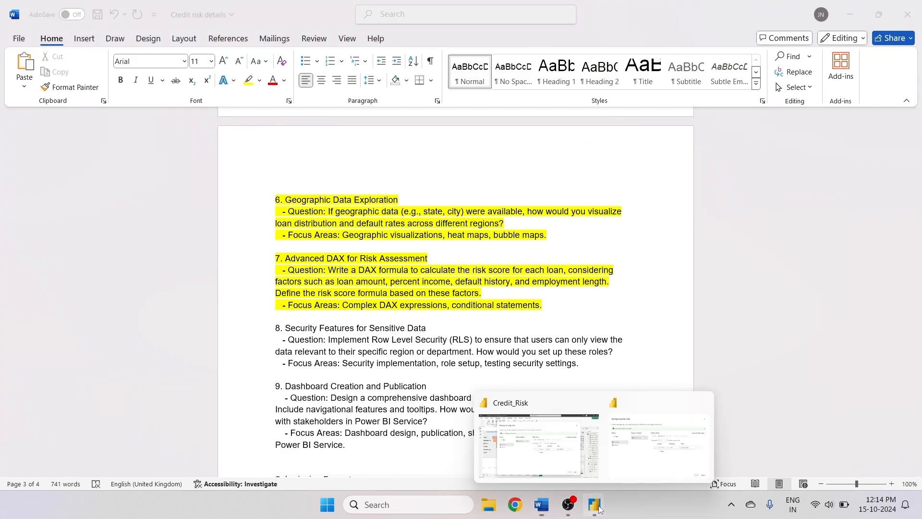
click(644, 456)
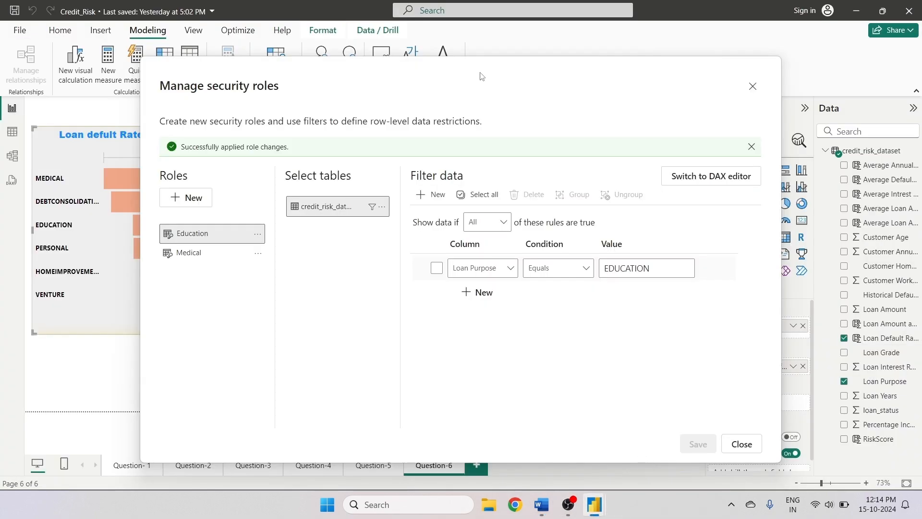
click(752, 87)
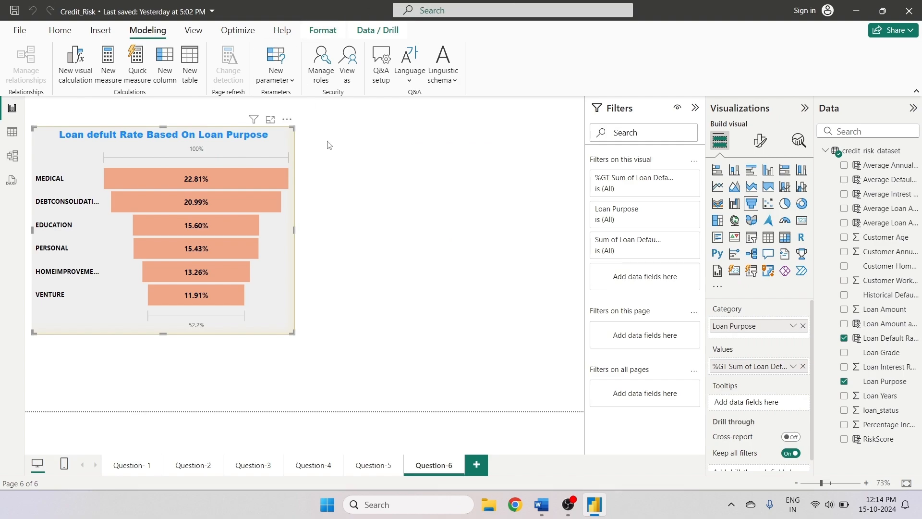
- View the report as the Education role and check the restricted data on the other question pages
click(348, 73)
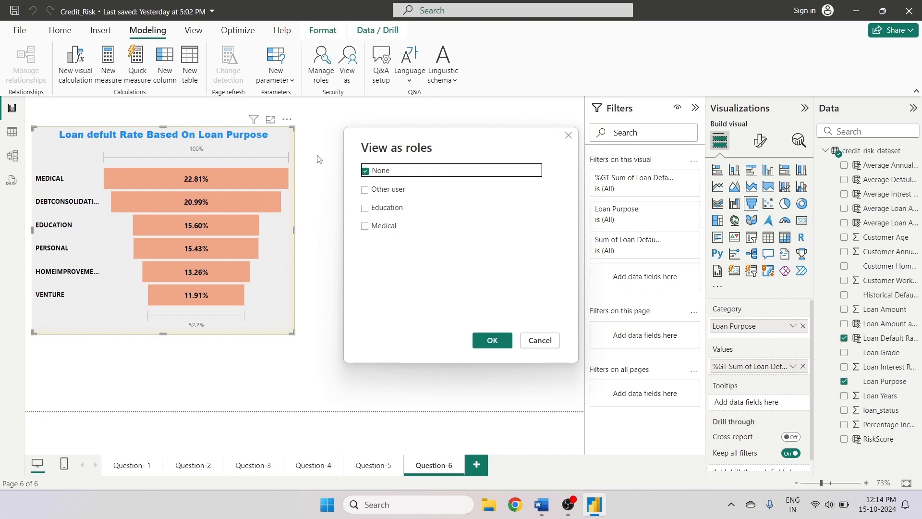
click(366, 209)
click(491, 340)
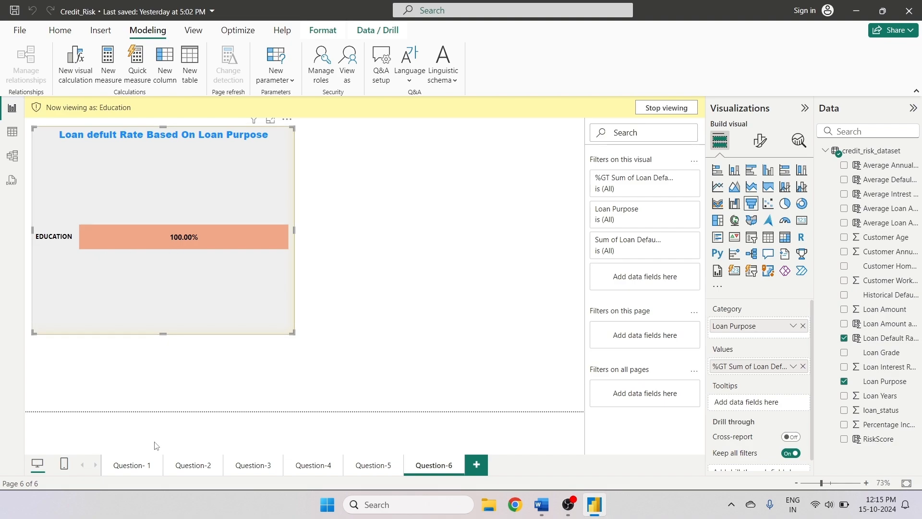
click(119, 470)
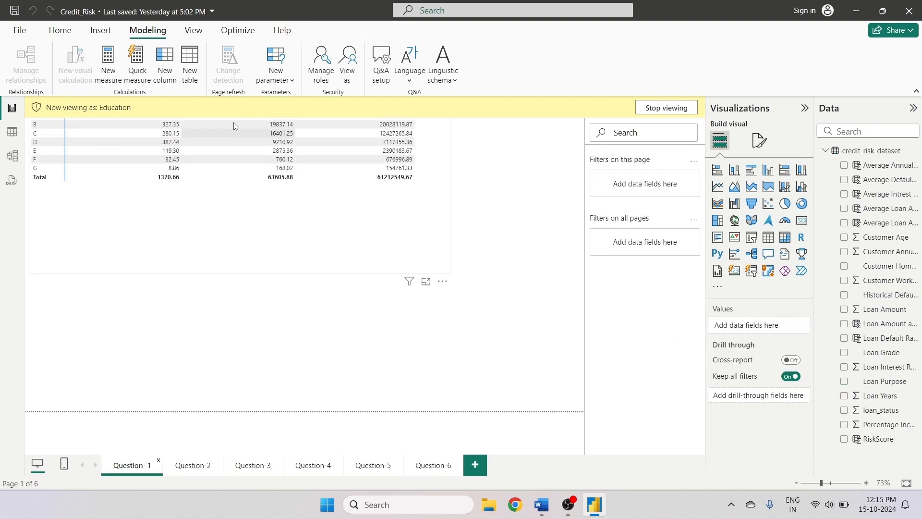
click(193, 465)
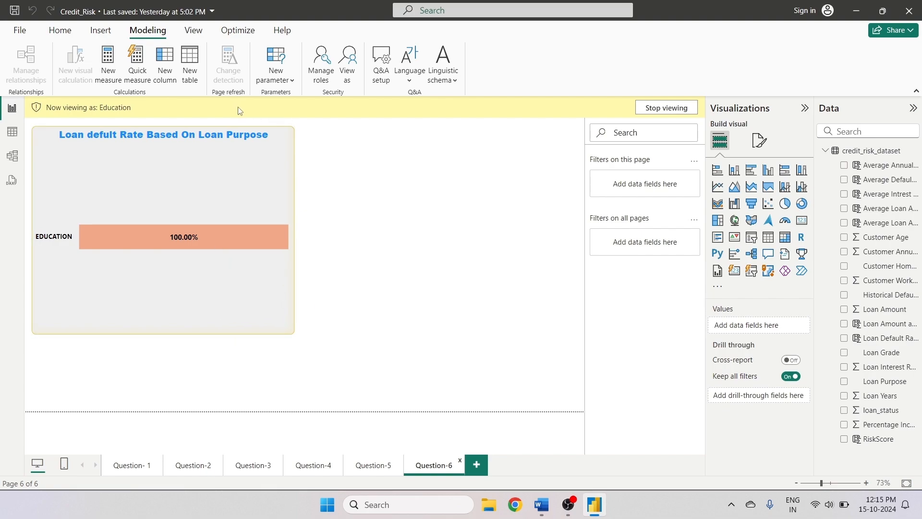
- Switch the role view from Education to Medical only
click(348, 76)
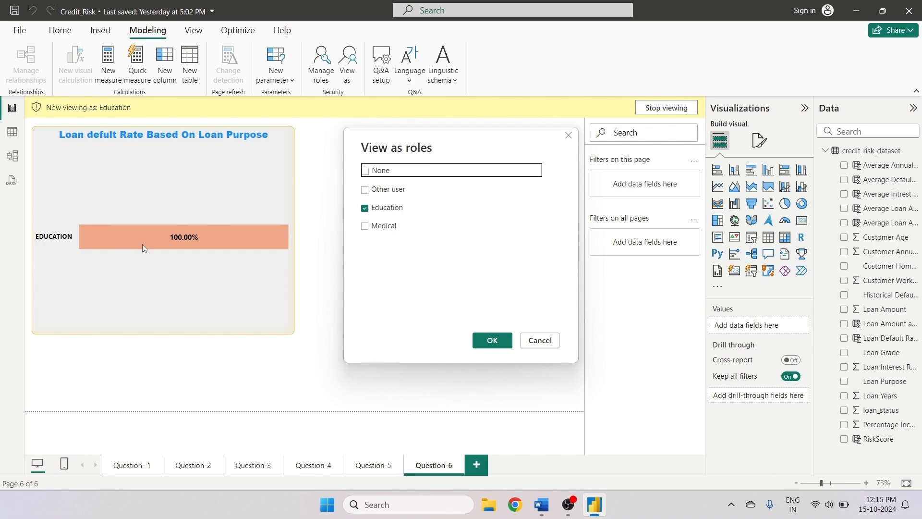
click(366, 228)
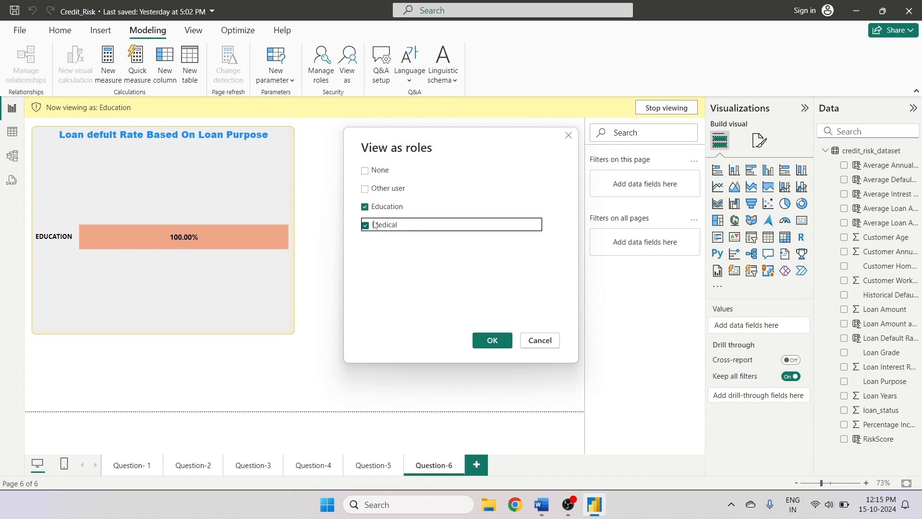
click(365, 207)
click(494, 341)
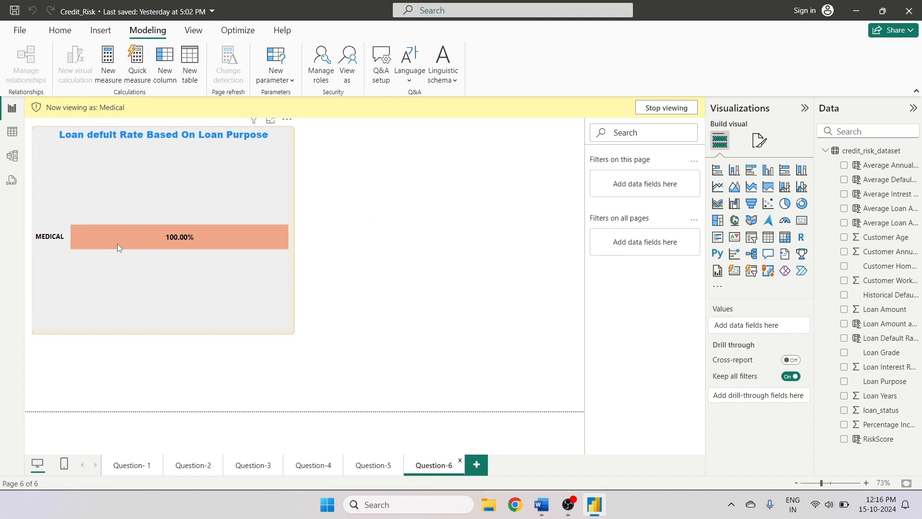
- Review the defined security roles and their filter rules, then close the dialog without changes
click(320, 76)
click(751, 88)
click(317, 79)
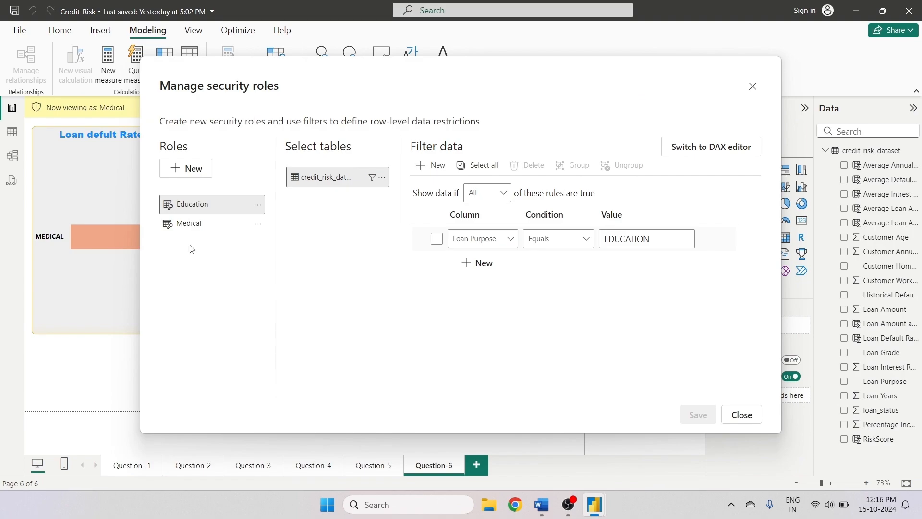
click(735, 412)
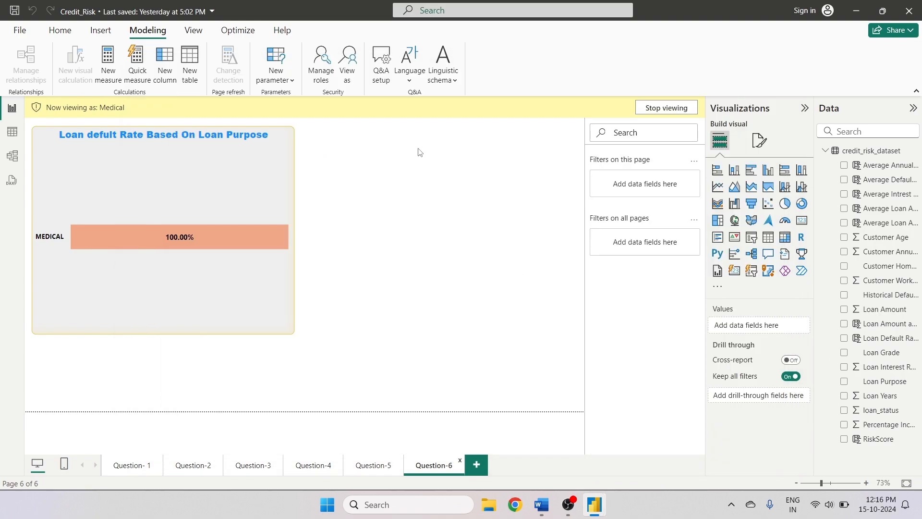
- View the report as the Education and Medical roles together
click(344, 75)
click(365, 207)
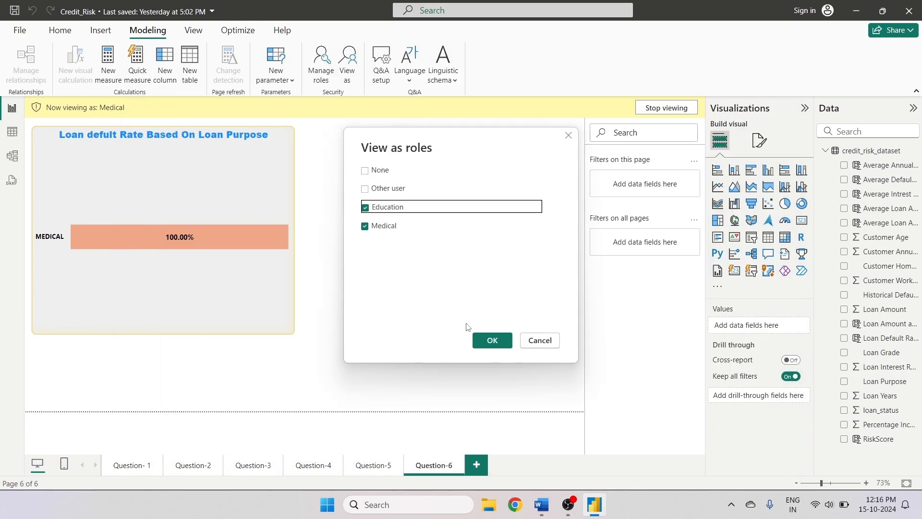
click(493, 341)
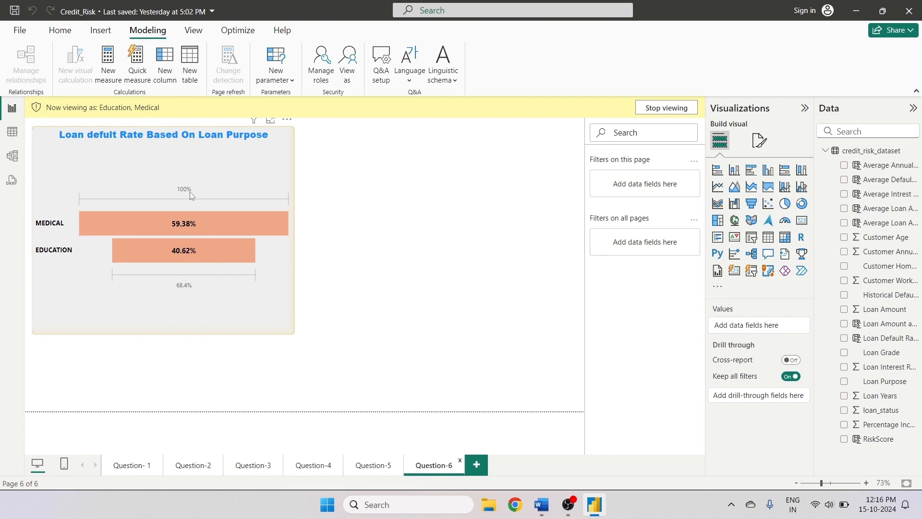
- Set the role view back to None so the report uses unrestricted data
click(347, 75)
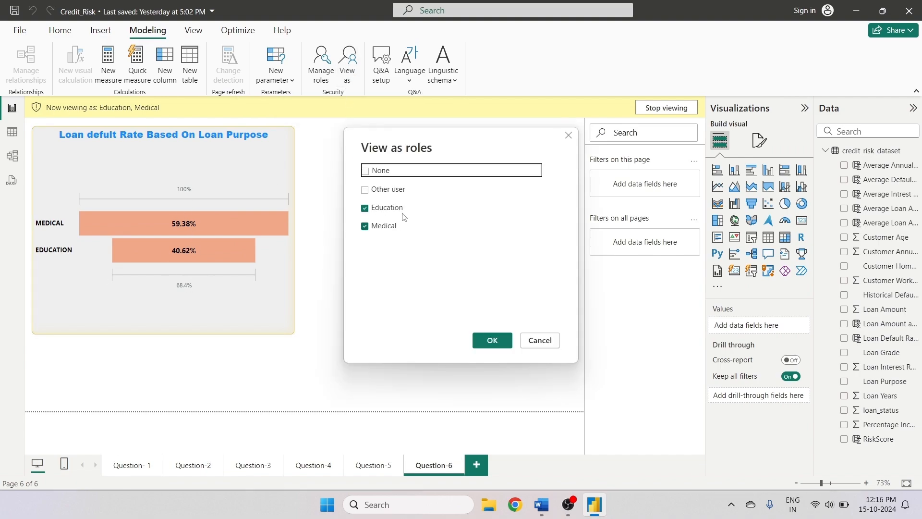
click(365, 171)
click(492, 340)
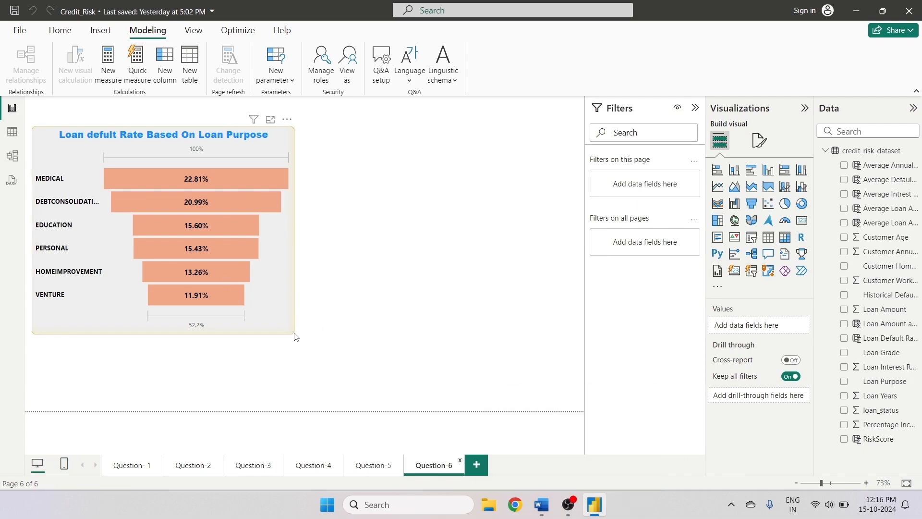
- Switch to the Word document and highlight all of item 8, "Security Features for Sensitive Data", in yellow
click(536, 514)
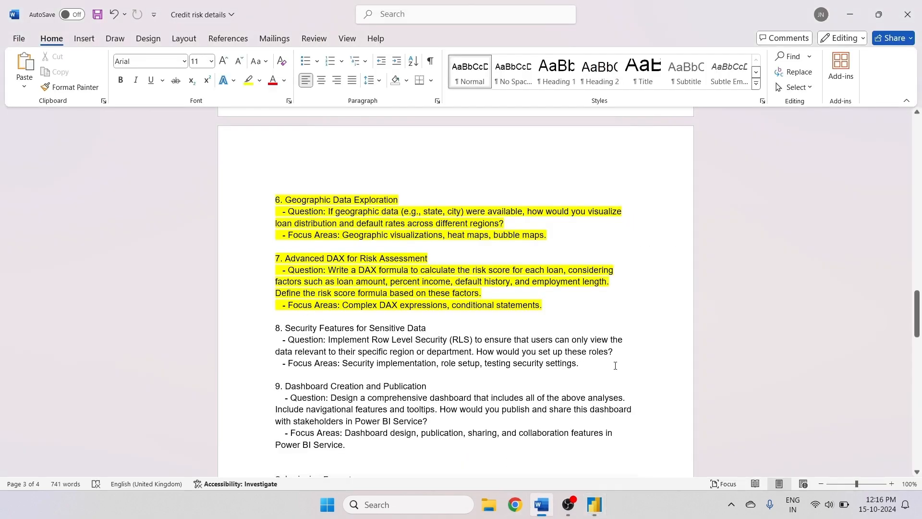
drag(585, 364, 277, 317)
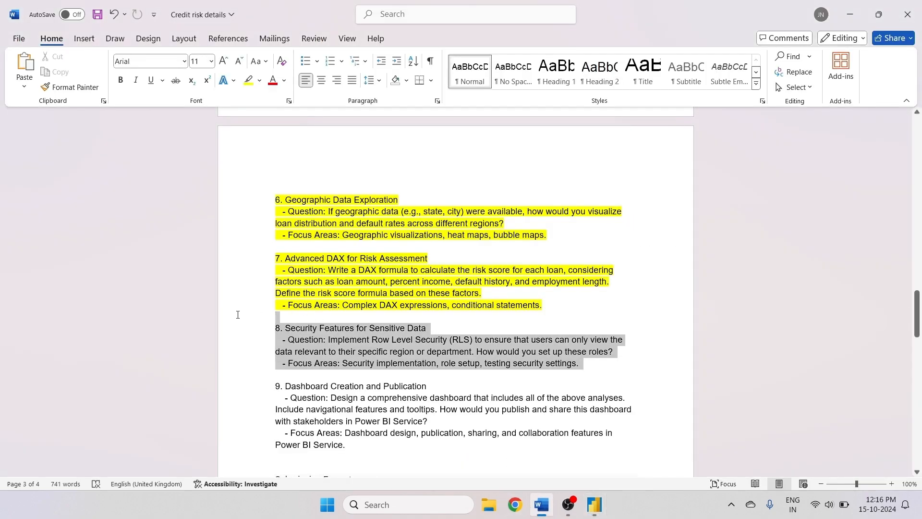
click(247, 81)
click(370, 291)
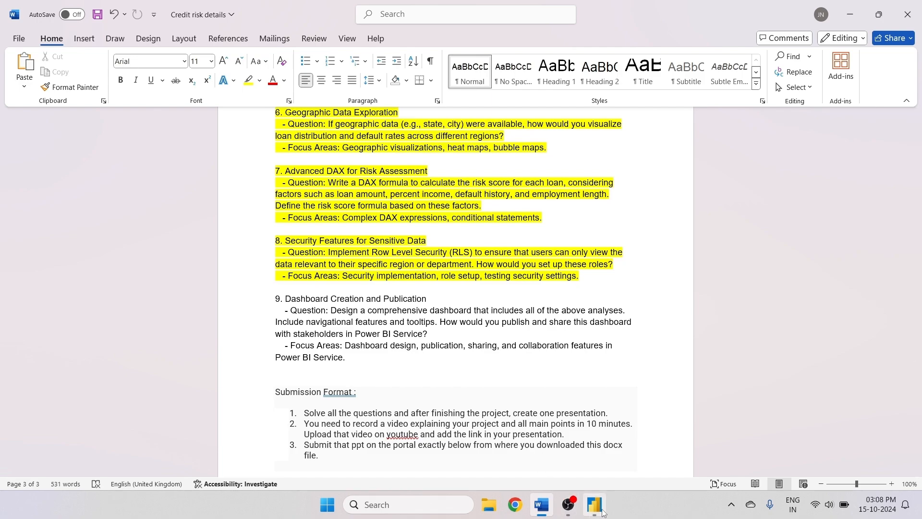
- Switch to Power BI, add a new report page after Quetion-7 and name it Deshbaord
click(551, 477)
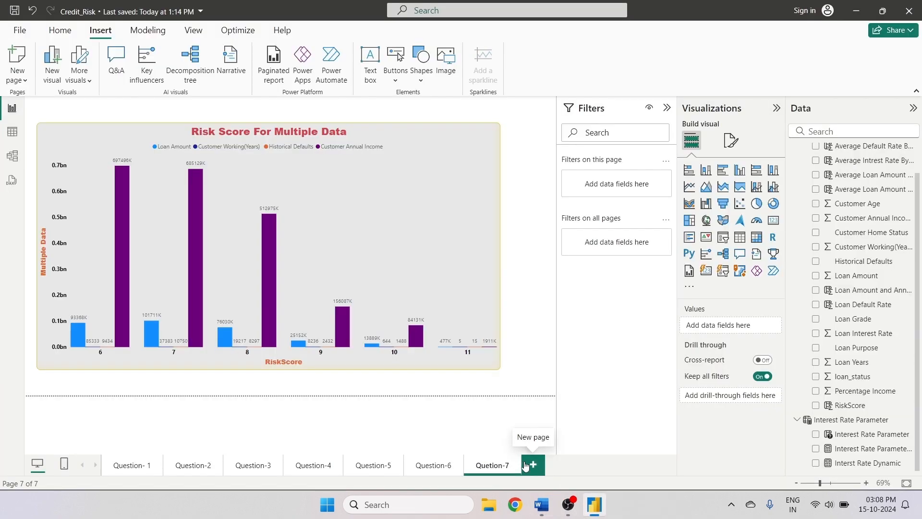
click(534, 465)
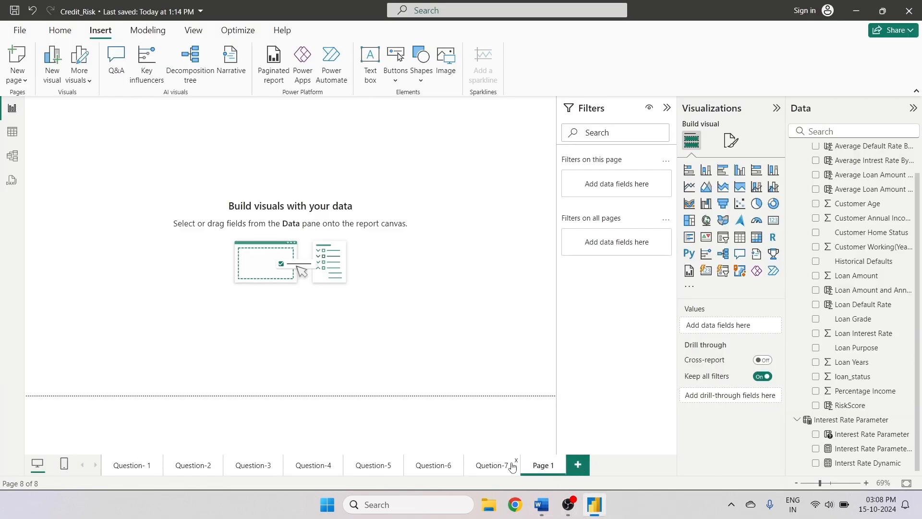
double_click(537, 466)
text(Deshv)
click(516, 365)
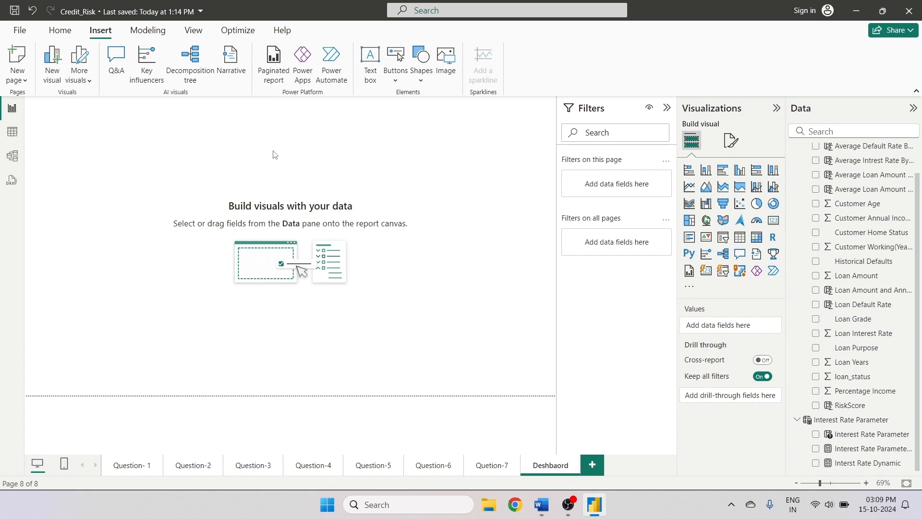
- Insert a wide rectangle as a banner along the top edge of the Deshbaord page and set its rounded corners to 36 px
click(421, 75)
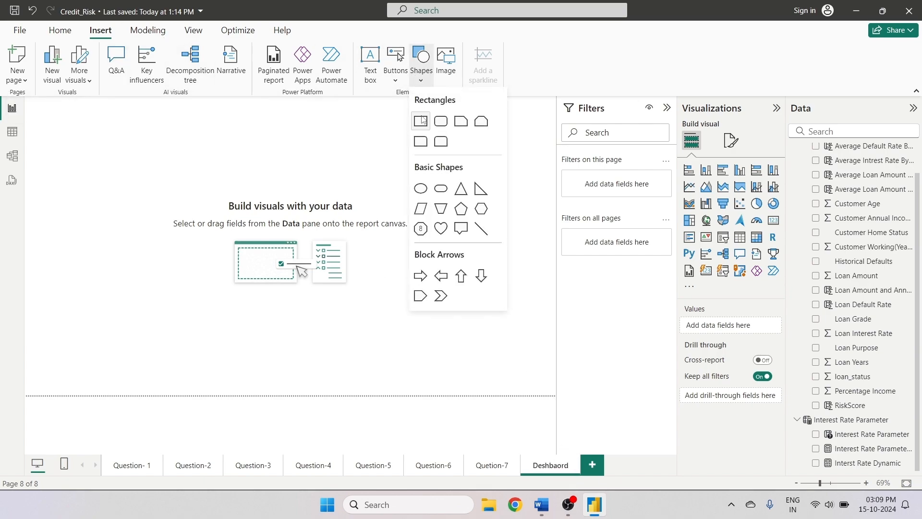
click(422, 119)
drag(143, 211, 404, 150)
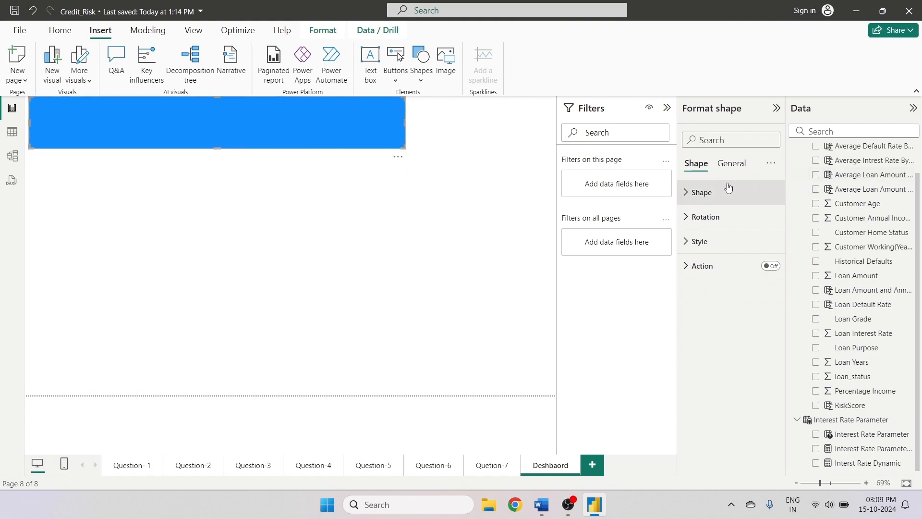
click(699, 196)
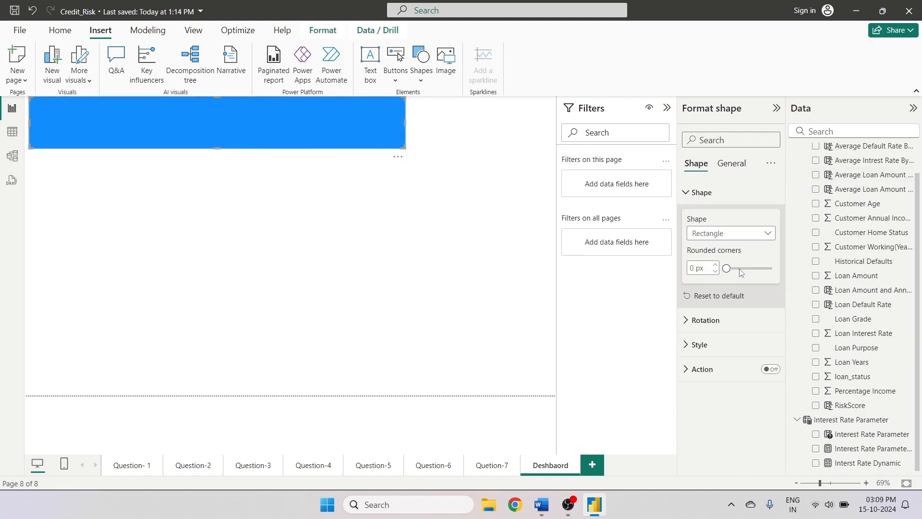
mouse_move(741, 272)
mouse_down()
mouse_move(732, 269)
mouse_move(741, 271)
mouse_up()
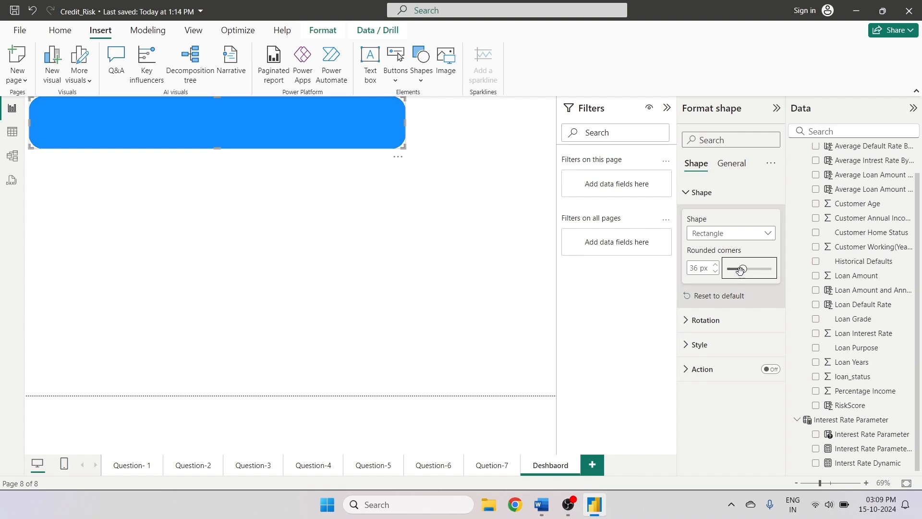
- Change the fill color of the banner rectangle to a lighter blue
click(406, 192)
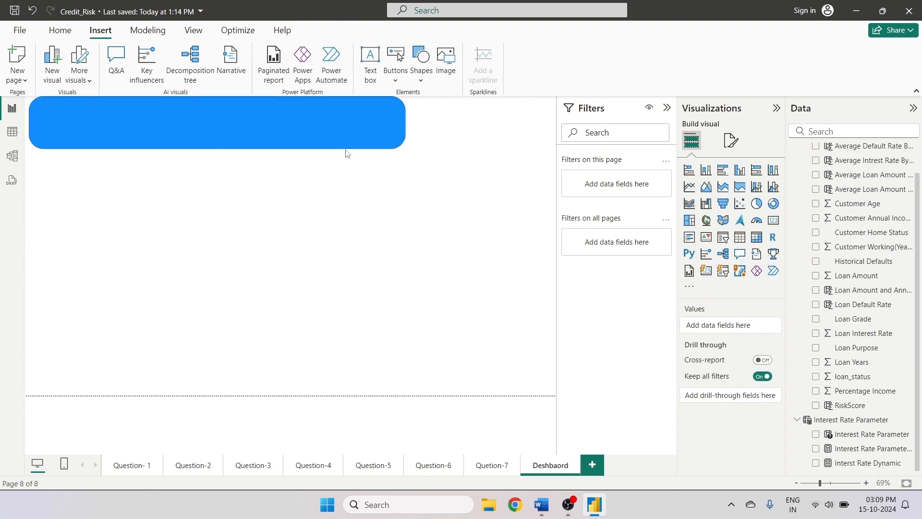
click(340, 139)
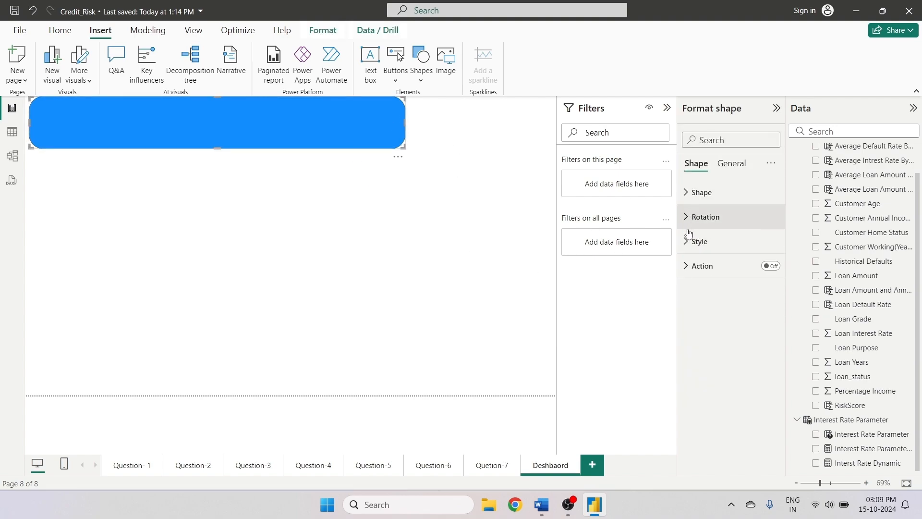
click(699, 241)
click(713, 302)
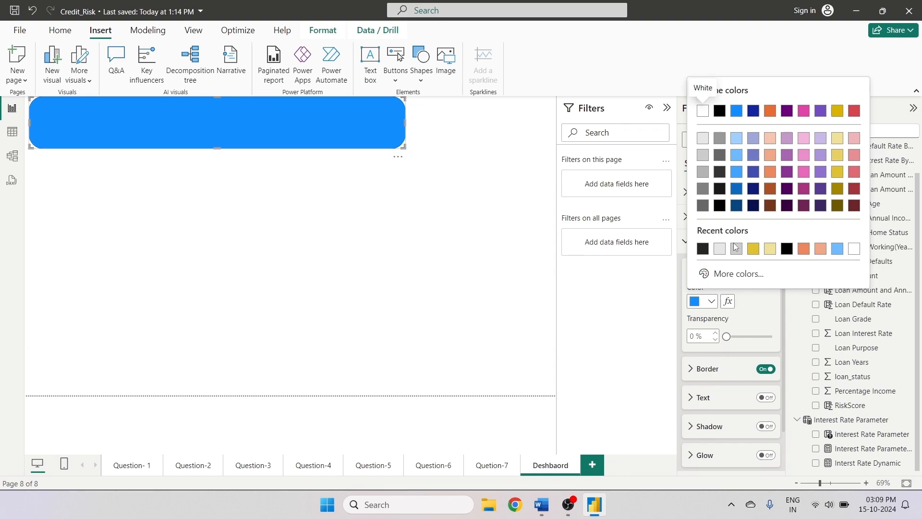
click(735, 157)
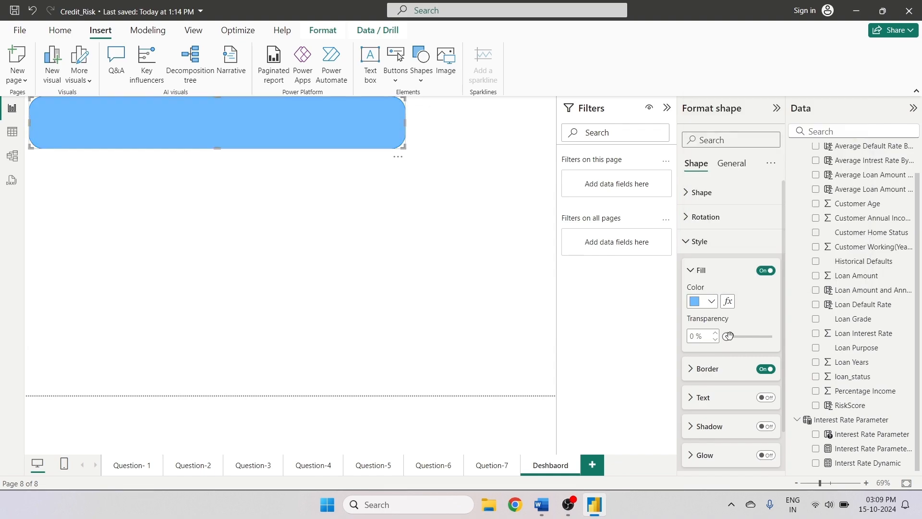
- Turn off the border of the banner rectangle
click(767, 370)
click(768, 371)
click(767, 370)
scroll(713, 361, down, 2)
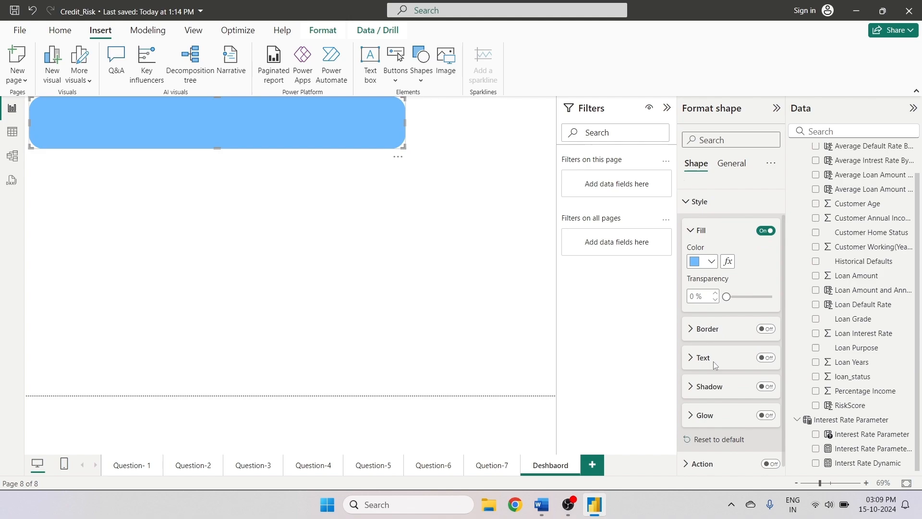
click(721, 169)
click(360, 255)
click(261, 114)
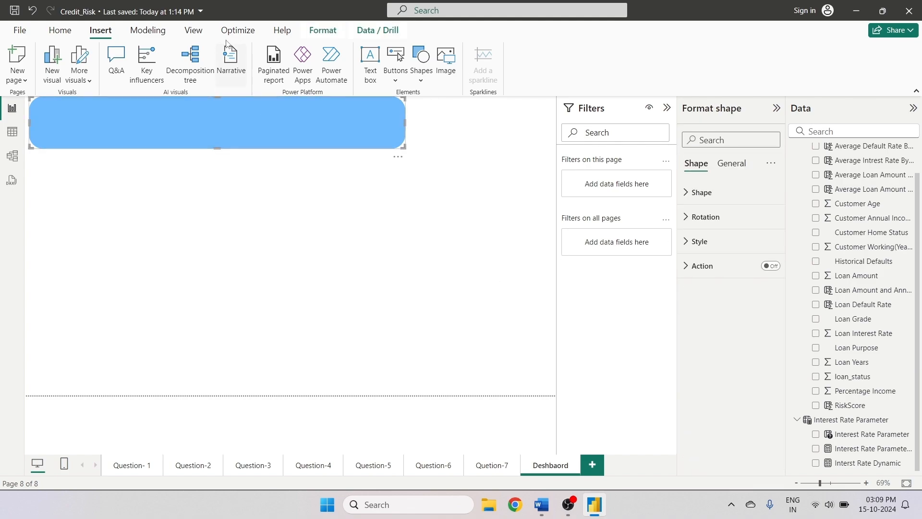
- Insert a text box, move it onto the banner and resize it to cover nearly the whole banner
click(369, 60)
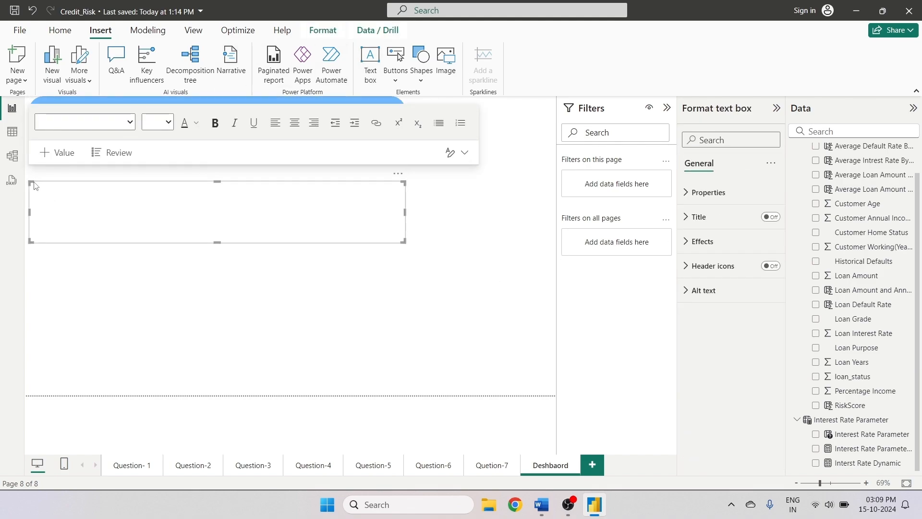
drag(31, 183, 196, 223)
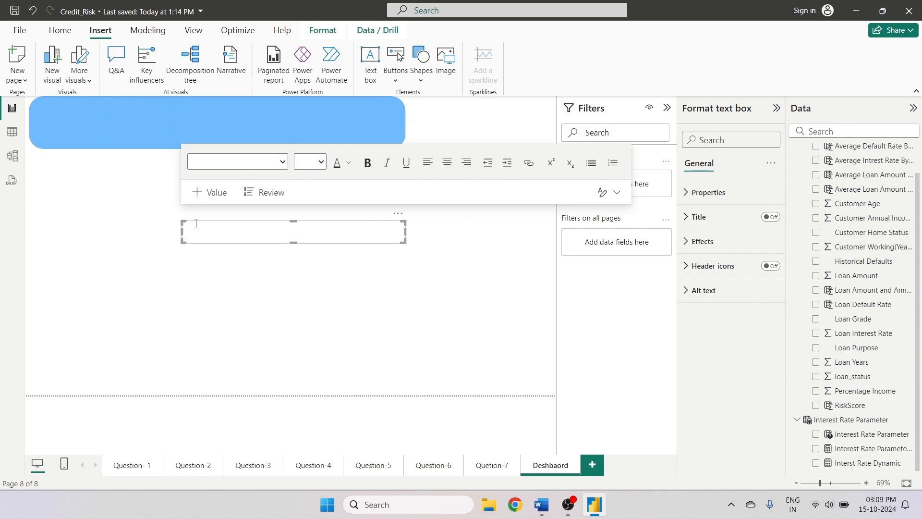
click(247, 229)
drag(280, 224, 139, 113)
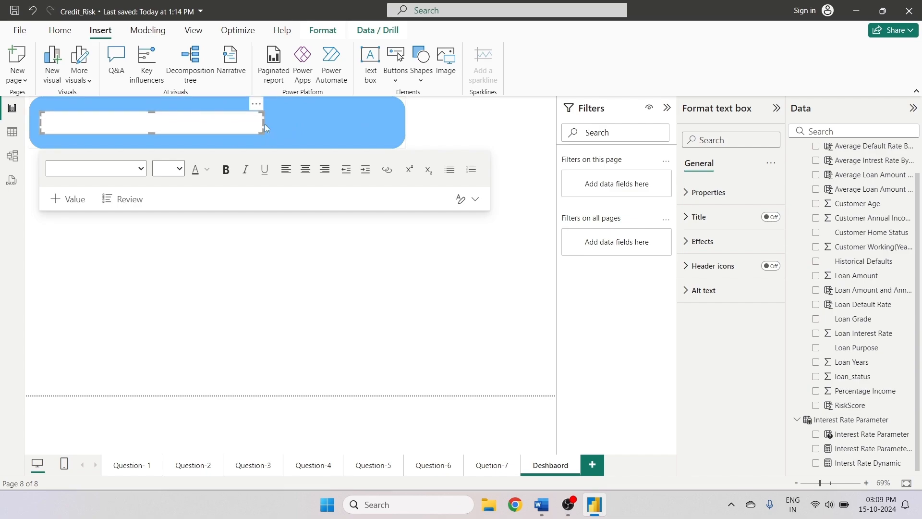
drag(264, 124, 389, 129)
drag(219, 112, 215, 144)
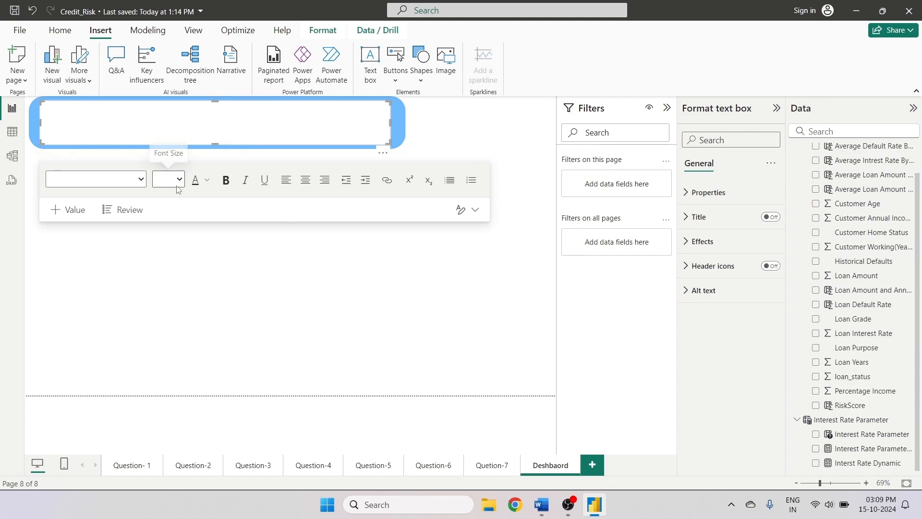
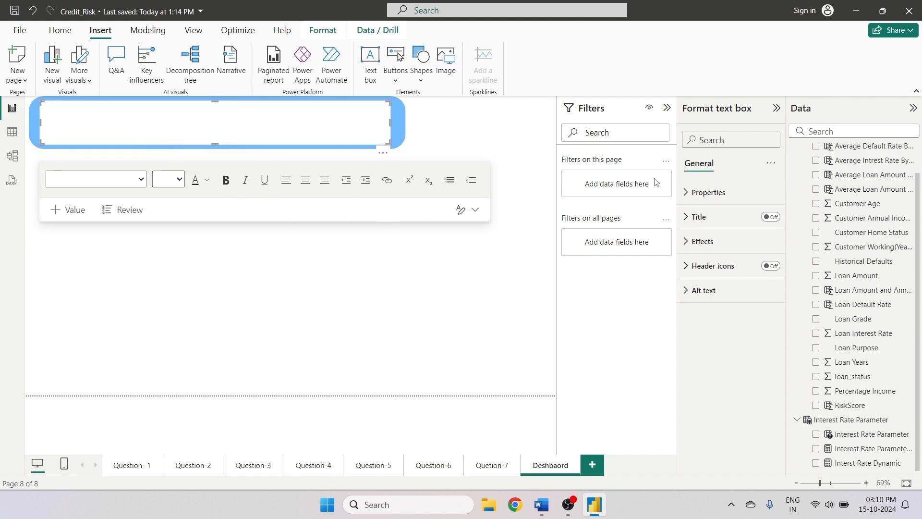
- Set the text box's background to the same light blue as the banner
click(686, 241)
click(711, 301)
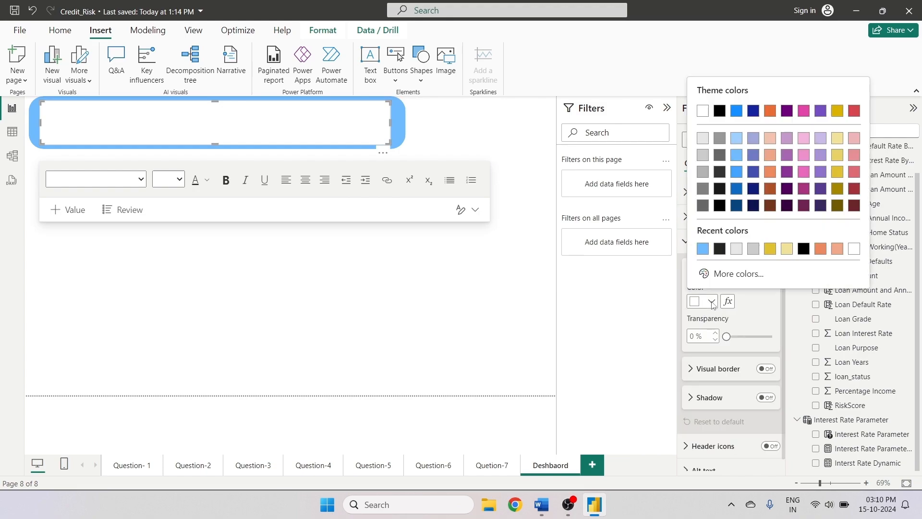
click(702, 248)
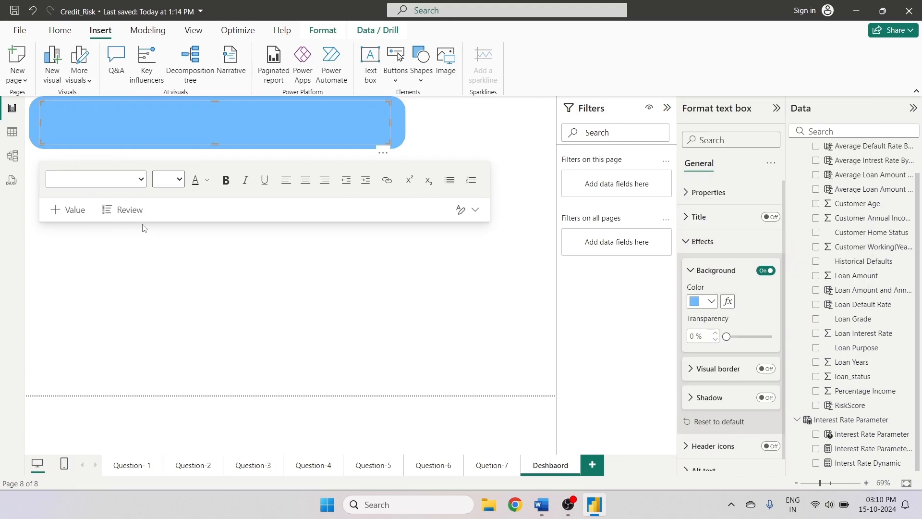
- Enter the title "Credit Risk Analysis" in the text box on the banner
click(84, 127)
scroll(749, 379, down, 1)
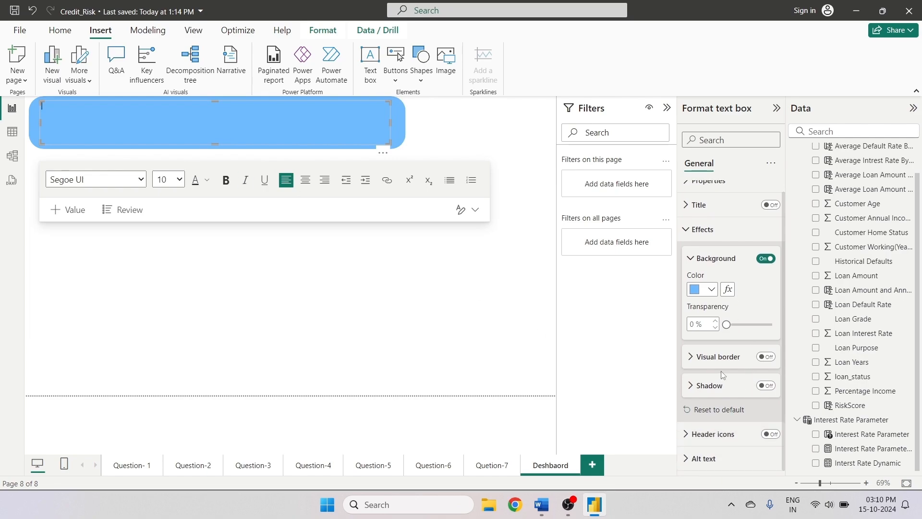
scroll(711, 225, up, 1)
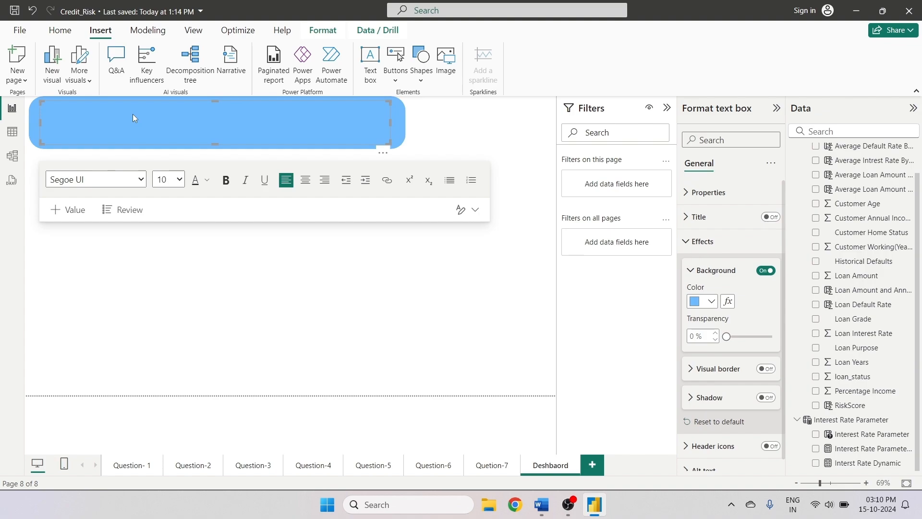
text(Credit R Risk Analysis)
- Format the whole banner title in size 40, white and bold, and center it
key(ctrl+a)
click(175, 180)
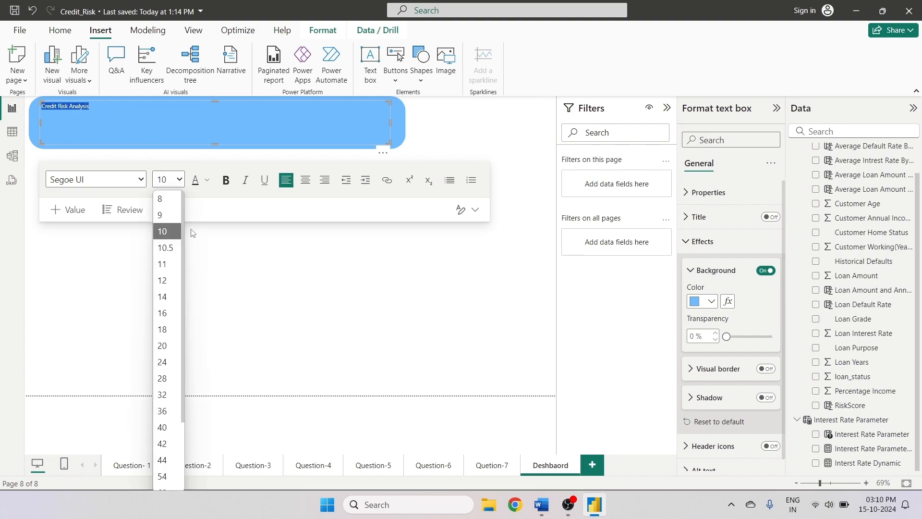
click(171, 428)
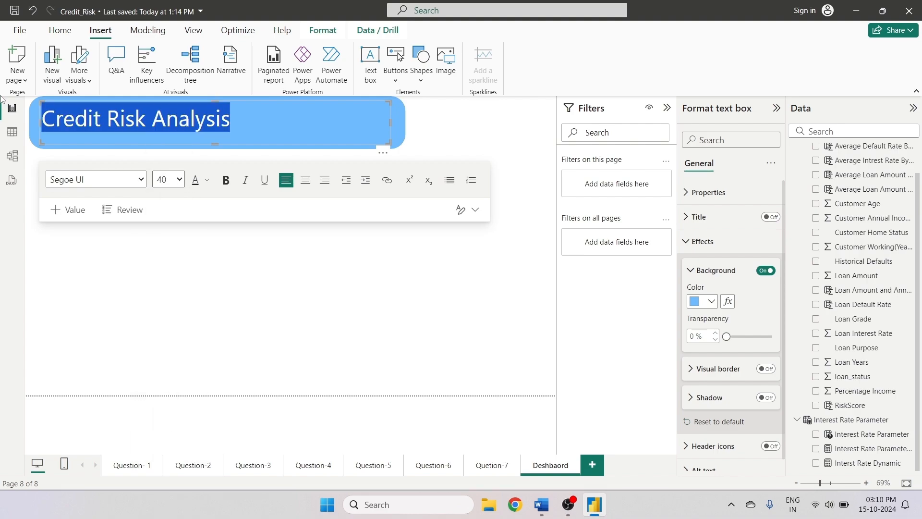
click(207, 180)
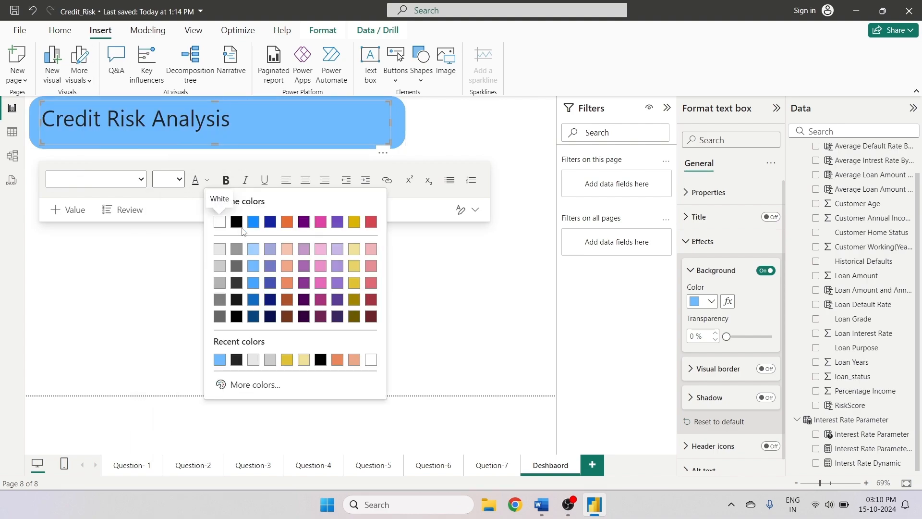
click(220, 223)
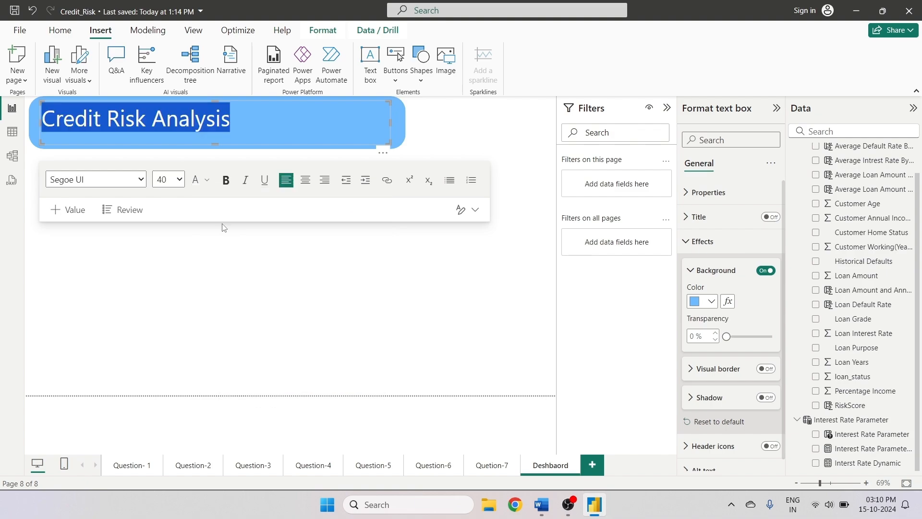
click(226, 181)
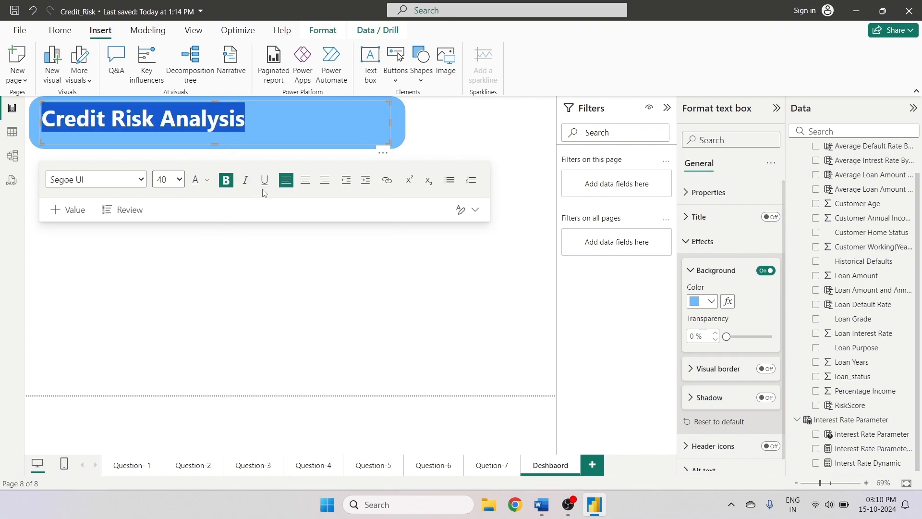
click(305, 180)
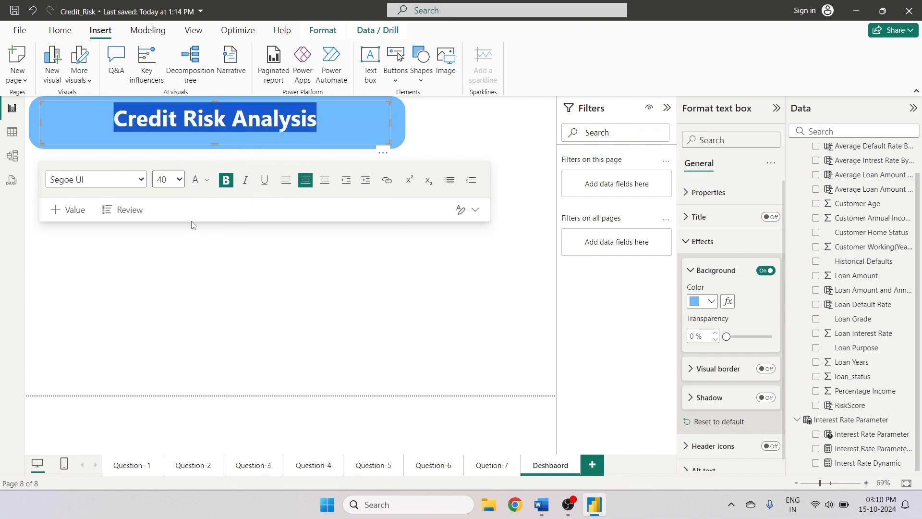
click(124, 249)
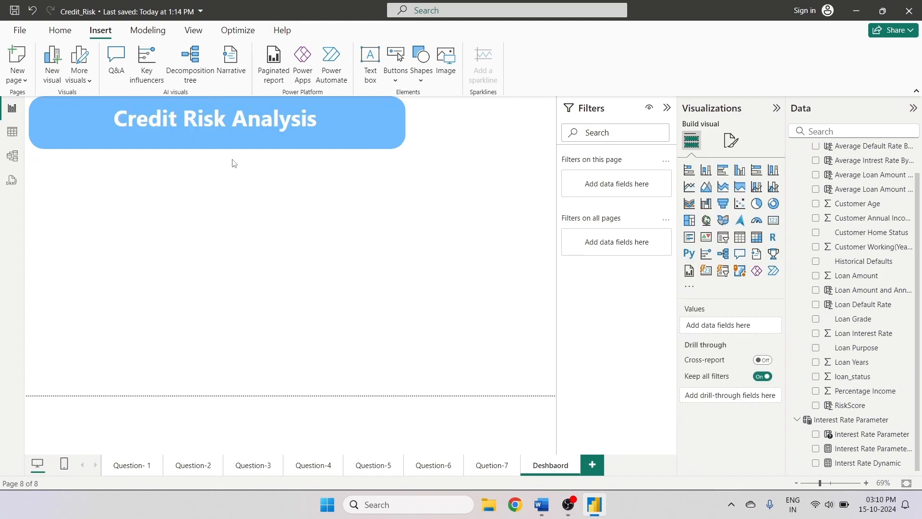
- Shift the title text box slightly down and toward the banner's start, and shorten it to stay inside the banner
click(156, 120)
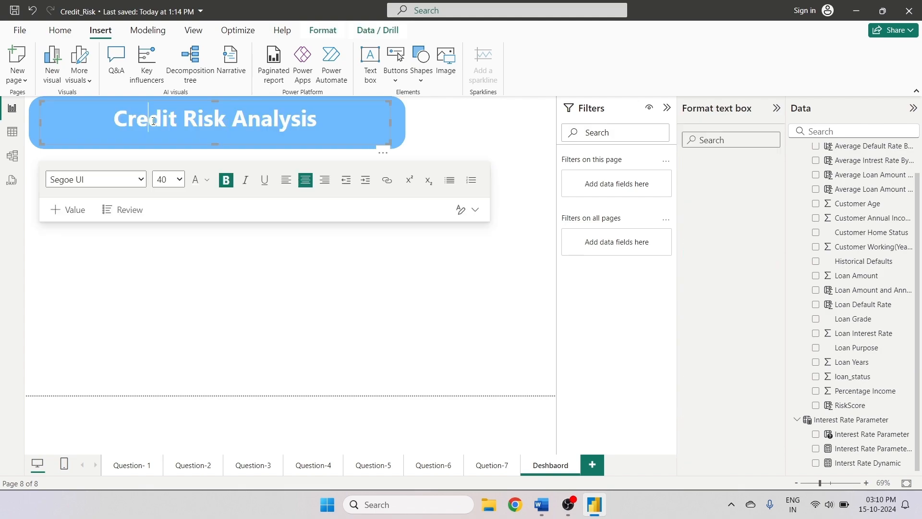
click(102, 123)
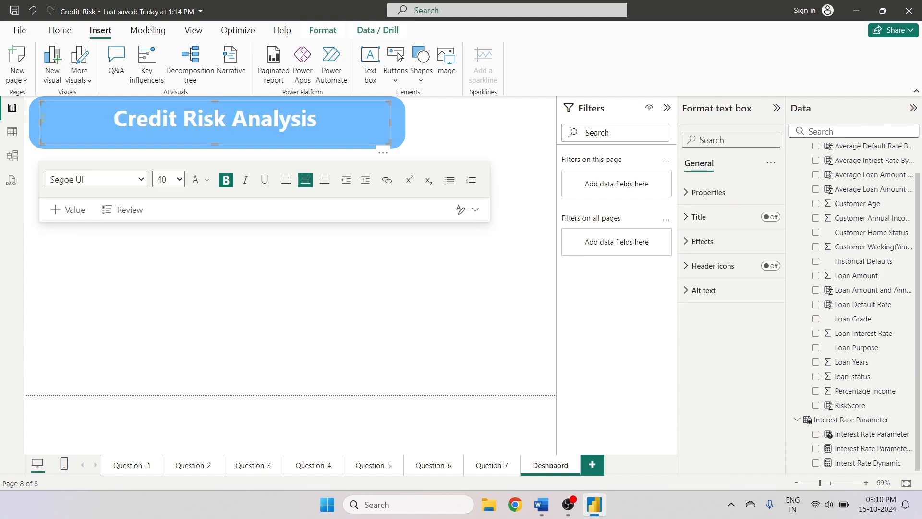
click(38, 116)
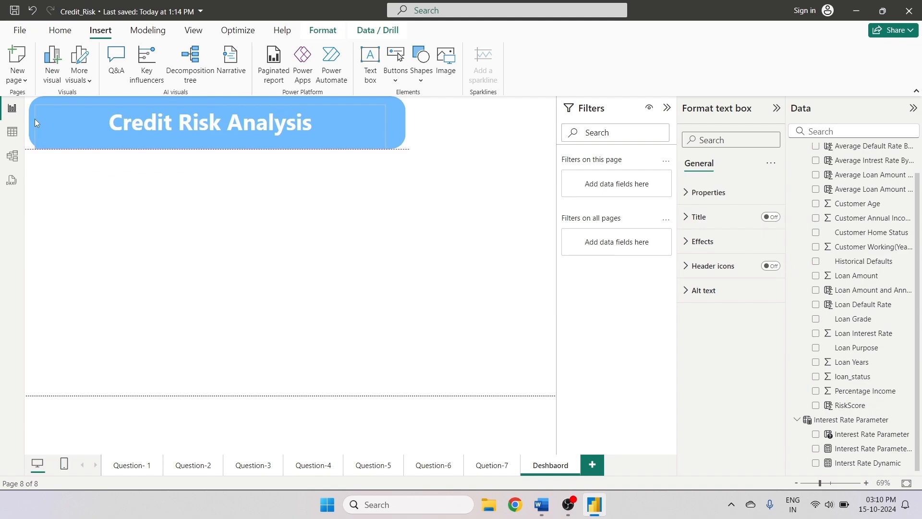
click(34, 119)
click(132, 253)
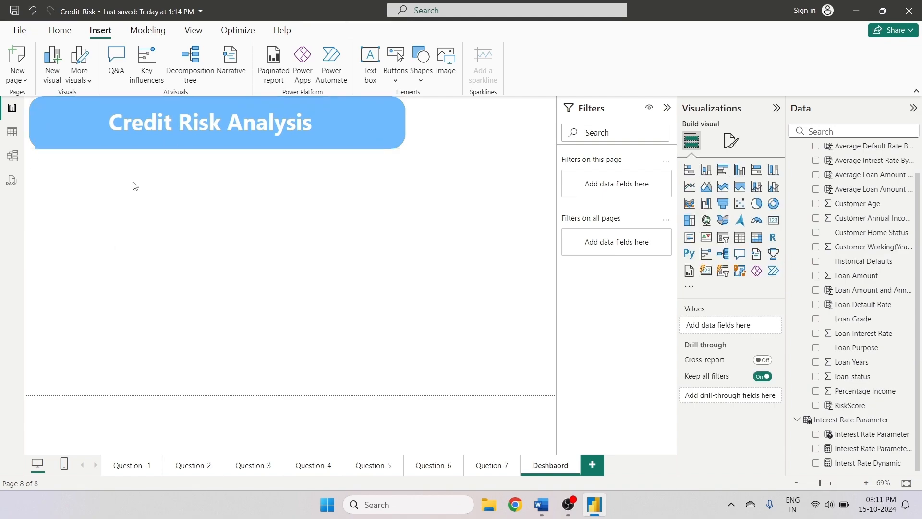
click(102, 126)
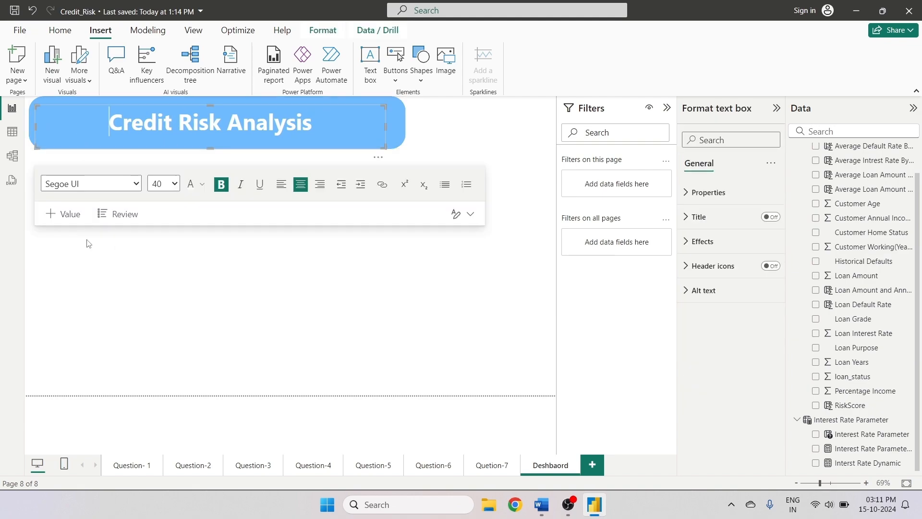
click(85, 281)
click(99, 136)
drag(213, 146, 211, 139)
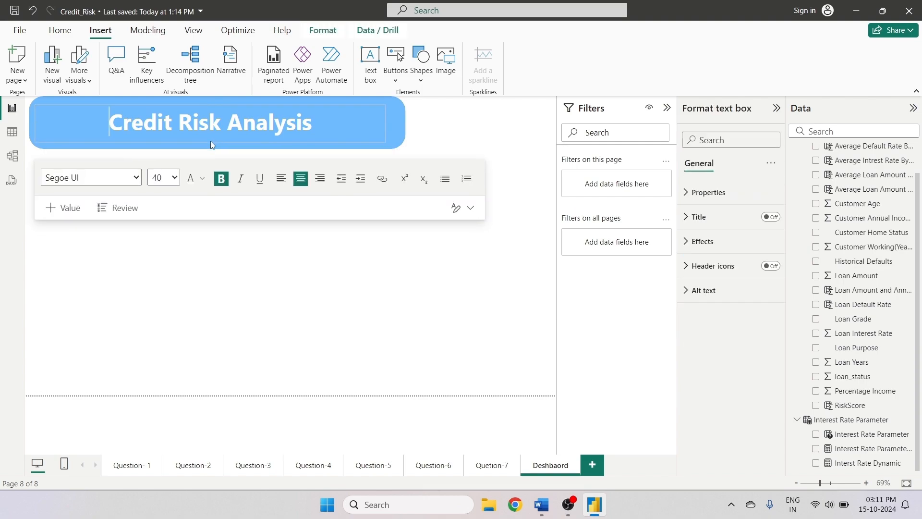
click(193, 288)
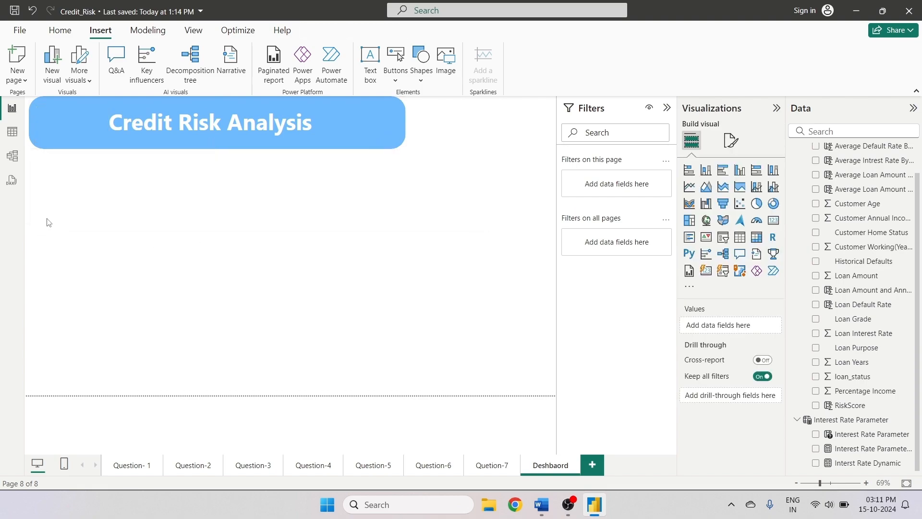
- Turn the banner rectangle's border back on and change the border color
click(407, 136)
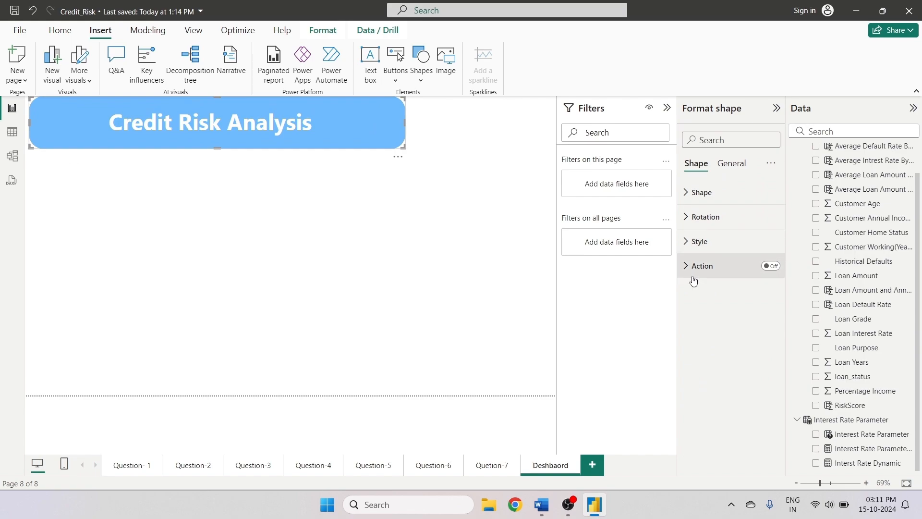
click(694, 242)
click(767, 369)
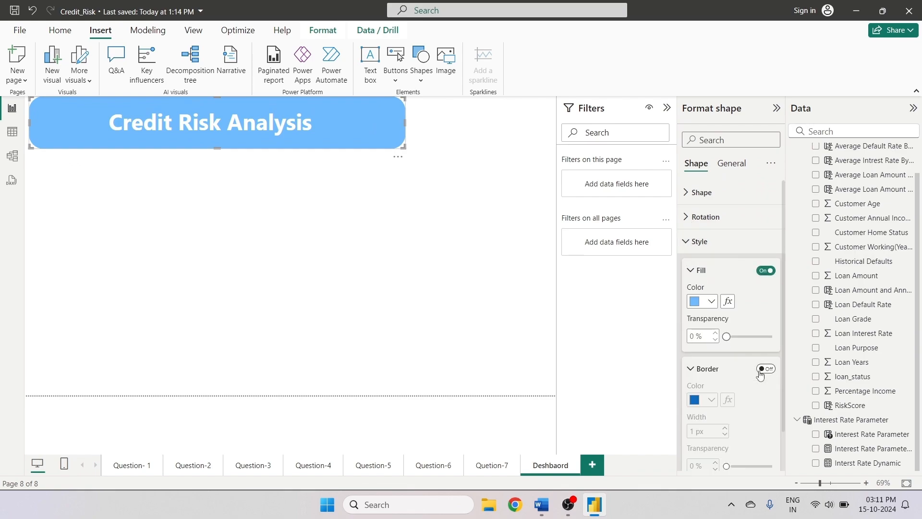
scroll(751, 428, down, 3)
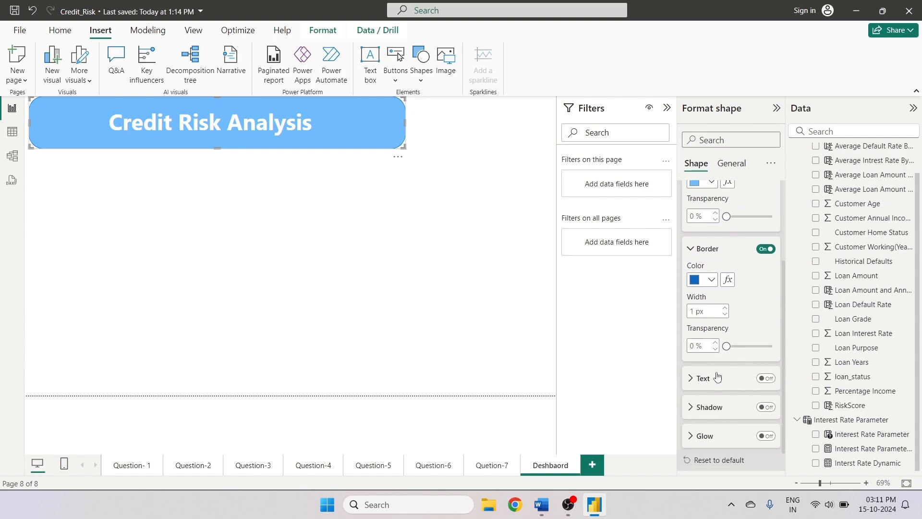
scroll(715, 377, down, 1)
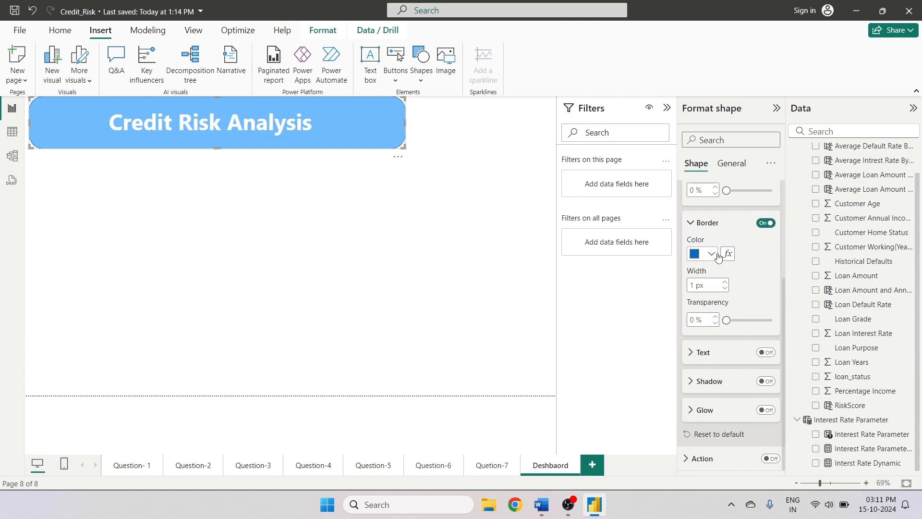
click(709, 254)
click(835, 295)
click(377, 310)
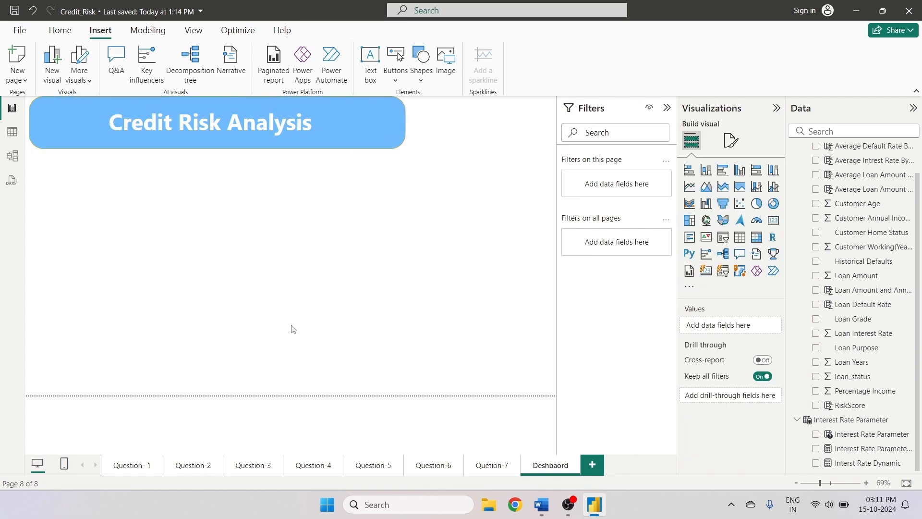
- Copy the loan grade table from the Question-1 page onto the Deshbaord page
click(143, 470)
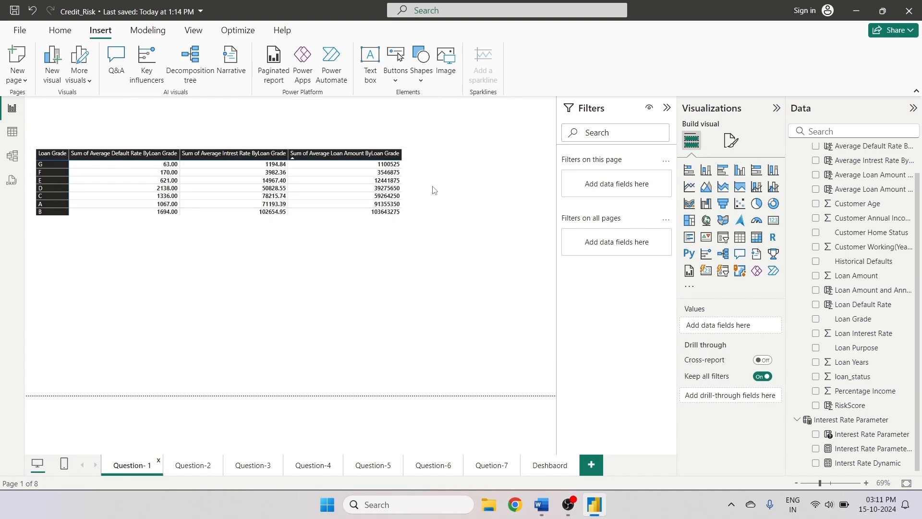
click(406, 178)
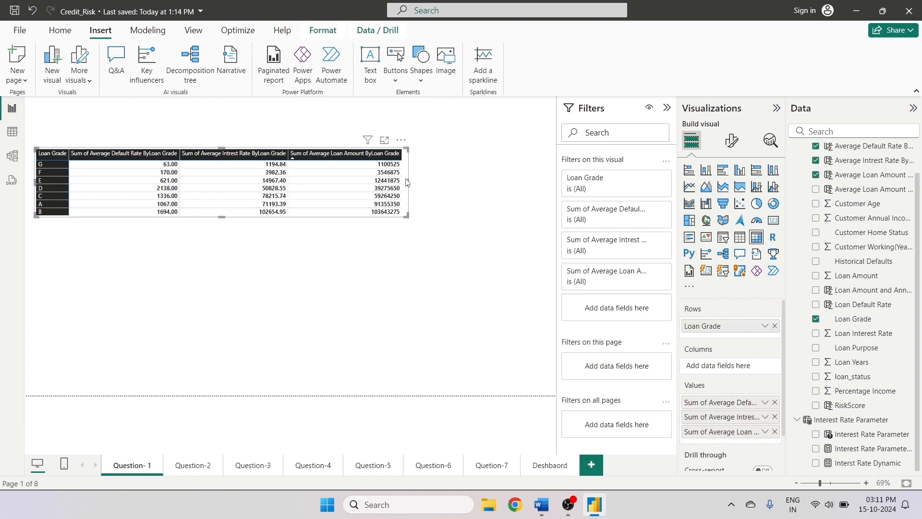
click(548, 466)
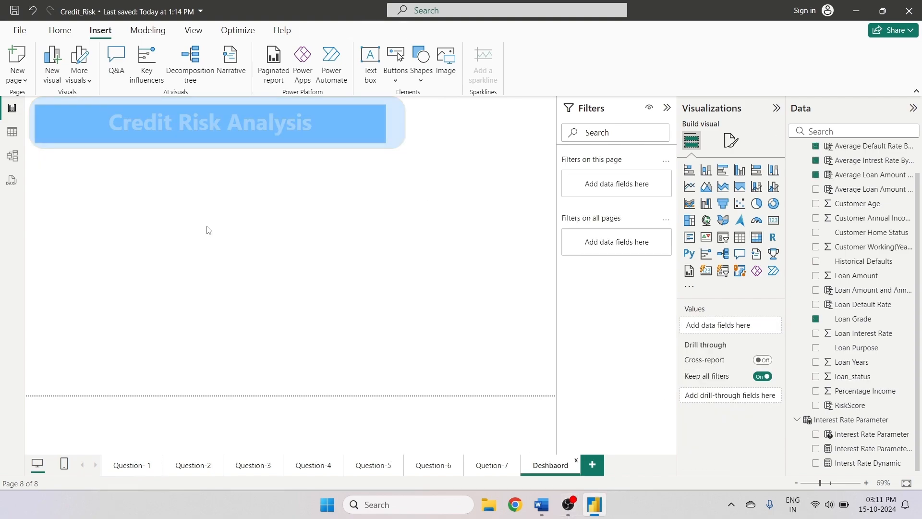
key(ctrl+v)
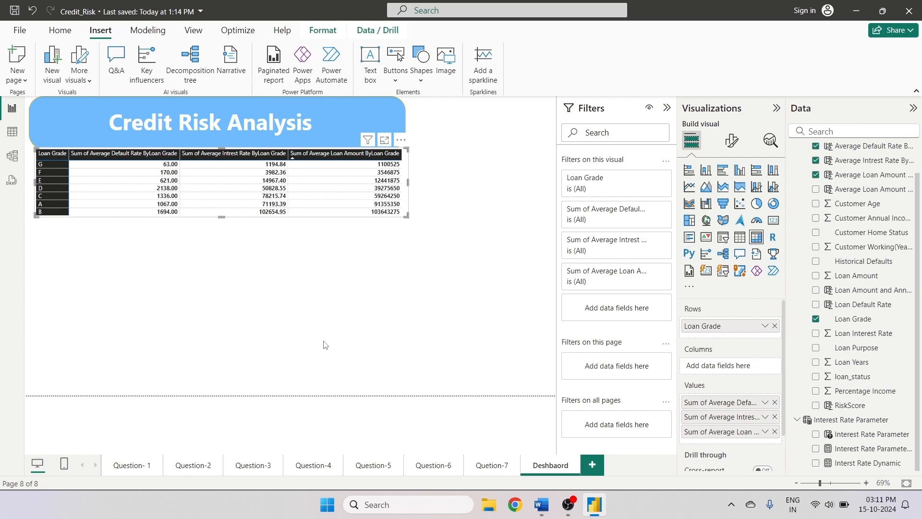
- Copy both the Home Status and Customer Working loan status charts from Question-2 onto the Deshbaord page
click(172, 468)
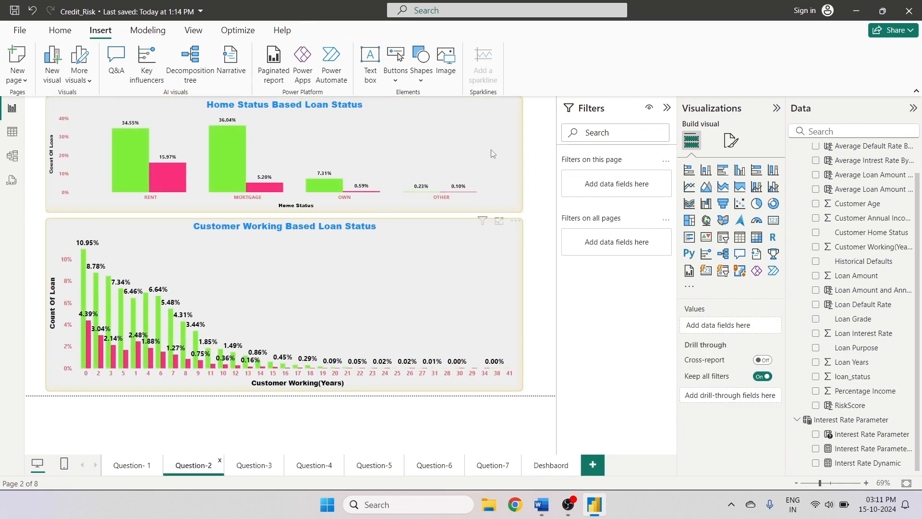
click(493, 194)
ctrl+click(491, 287)
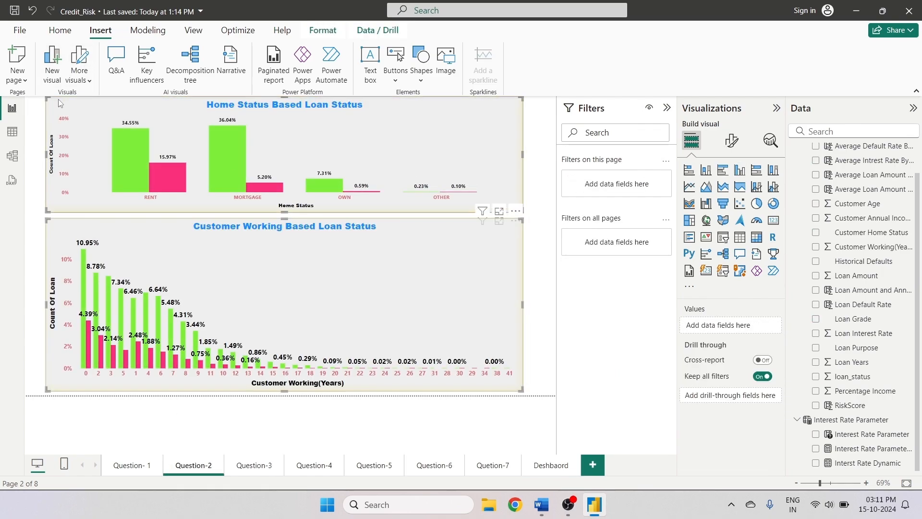
click(540, 468)
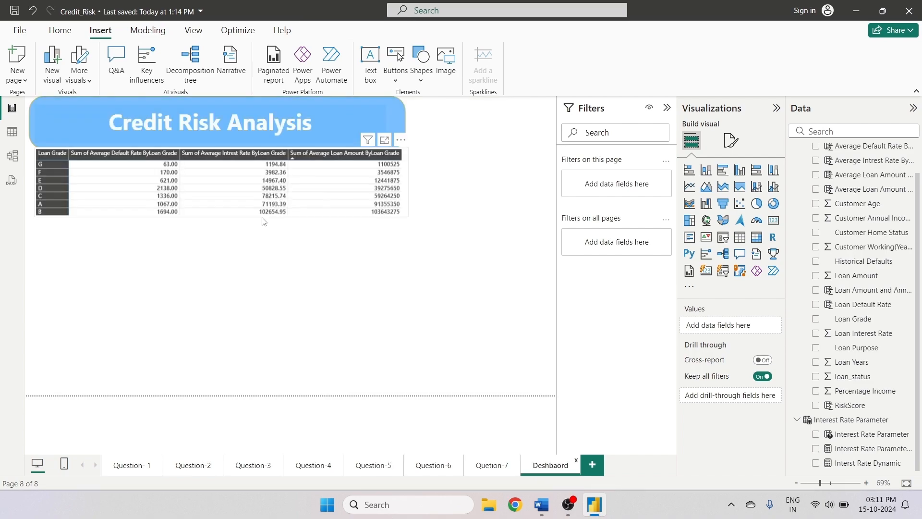
key(ctrl+v)
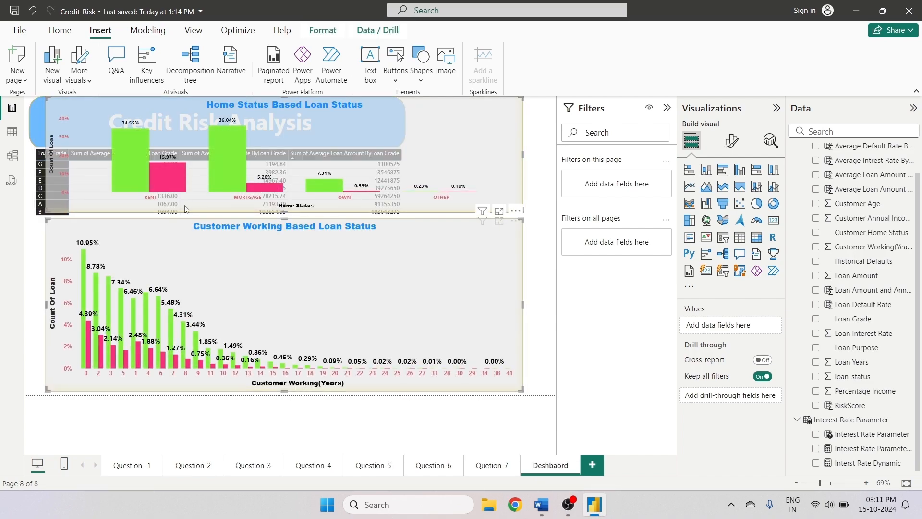
- Shrink the Customer Working chart into the page's lower right area and place a reduced Home Status chart below the loan grade table
drag(113, 242, 415, 280)
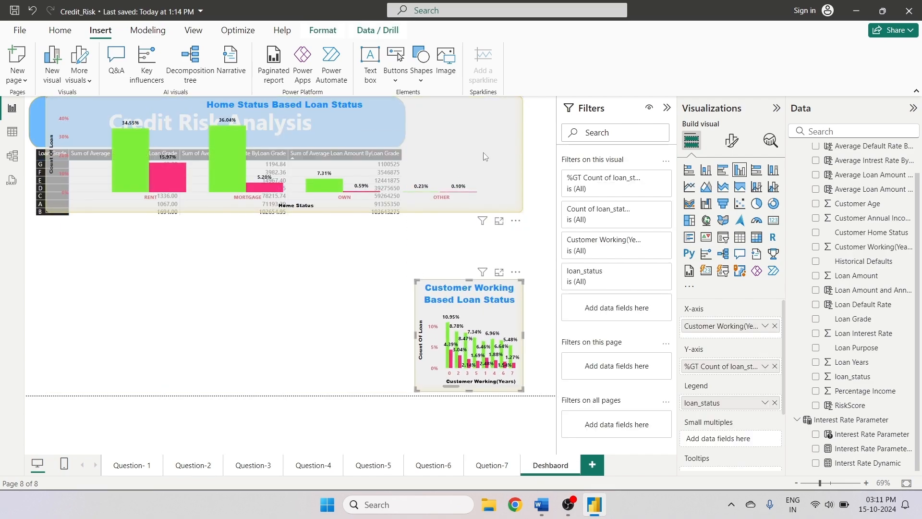
click(516, 140)
drag(523, 155, 201, 273)
- Copy the Loan Amount & Annual Income column chart and its ratio line chart from Question-3 onto the Deshbaord page
click(254, 465)
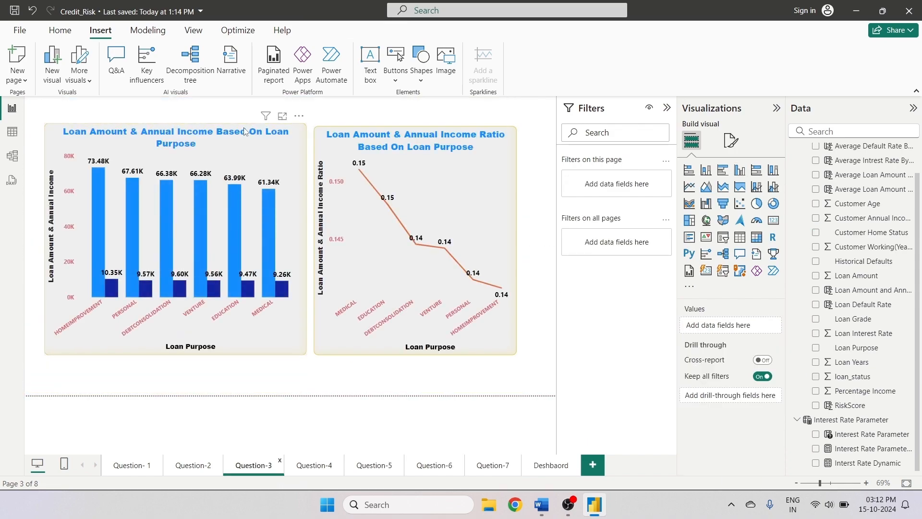
click(253, 151)
ctrl+click(329, 150)
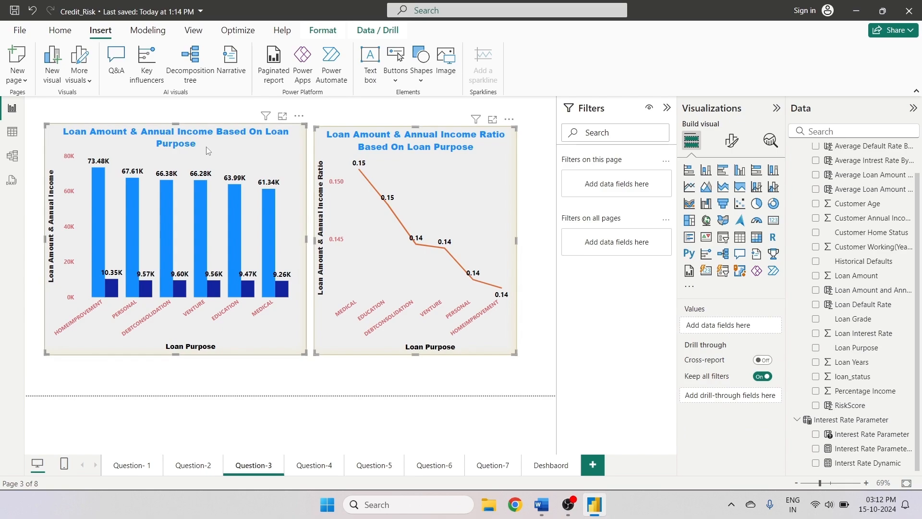
click(537, 468)
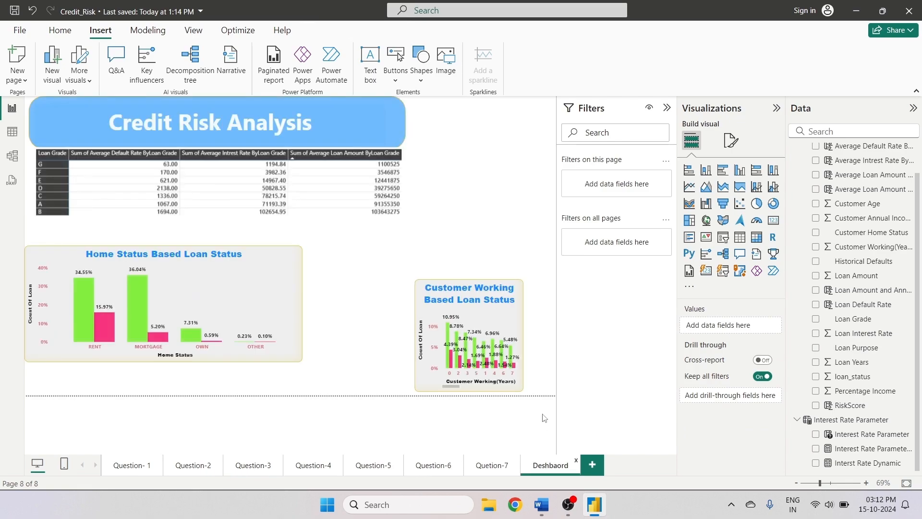
key(ctrl+v)
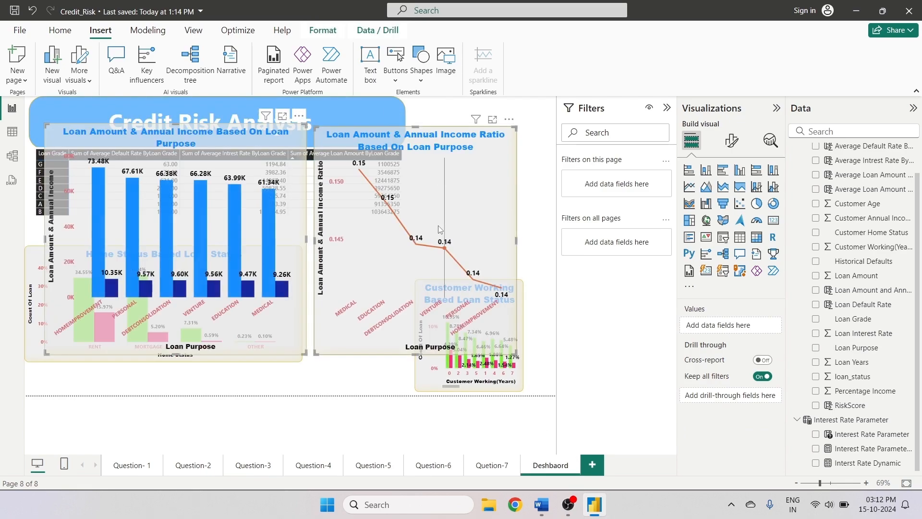
- Shrink both loan purpose charts, keeping the ratio chart beside the table and moving the column chart below the table
drag(304, 354, 340, 199)
click(495, 194)
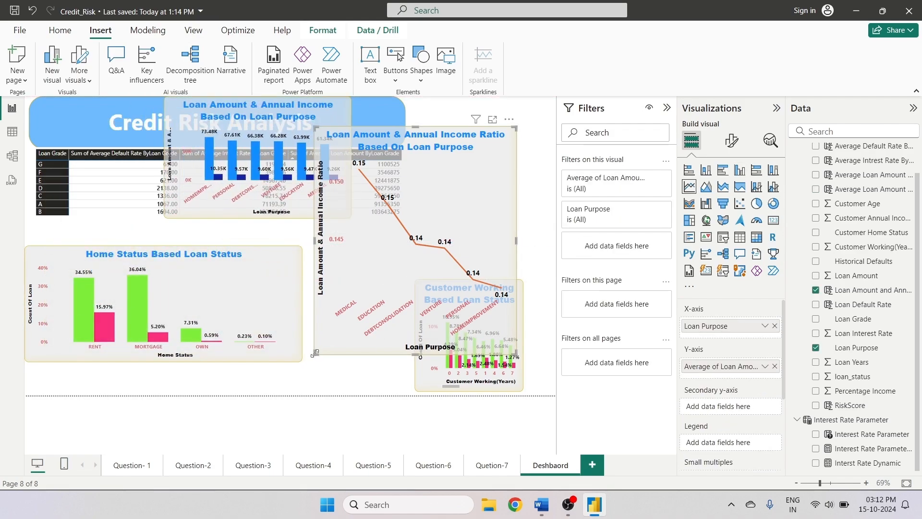
drag(315, 353, 410, 244)
drag(331, 207, 389, 331)
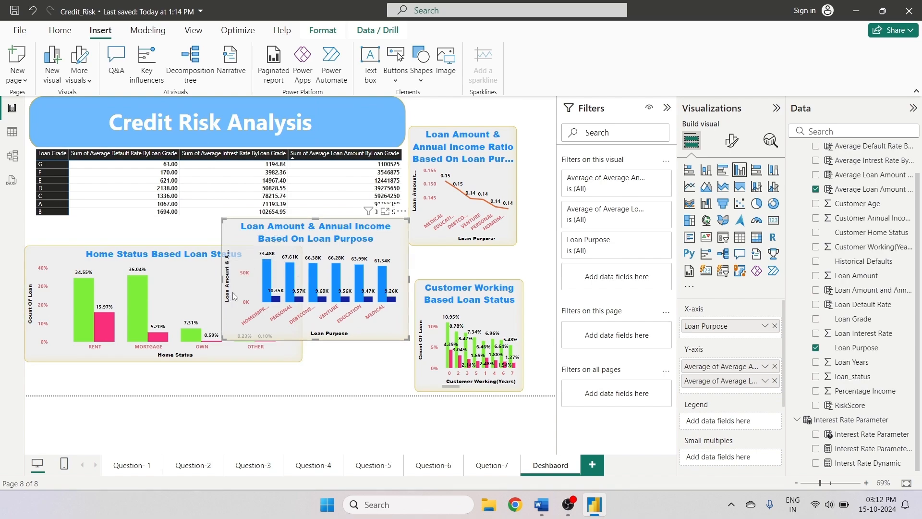
- Add a new blank report page and name it Deshboard-2
click(591, 466)
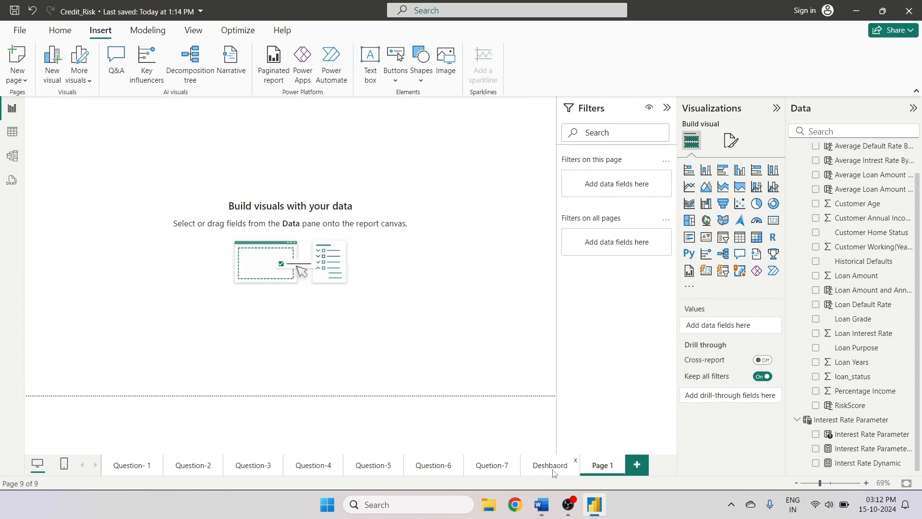
double_click(597, 468)
text(Deshbpar)
- Show the Y-axis count in Question-4's loan default rate chart as a percent of grand total
click(269, 466)
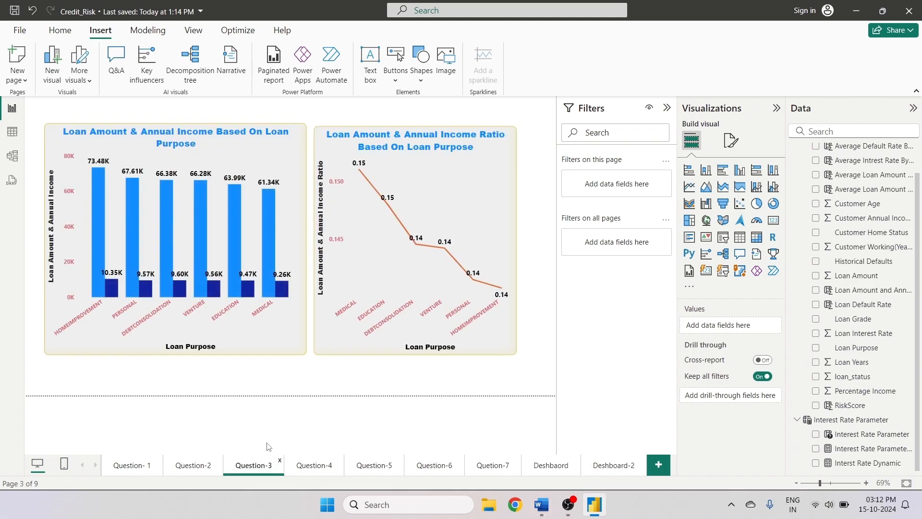
click(306, 469)
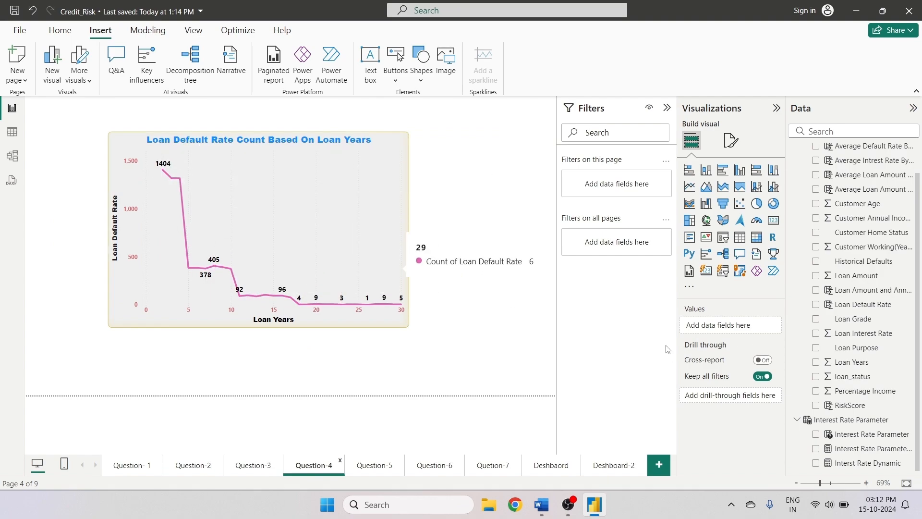
click(312, 266)
click(765, 367)
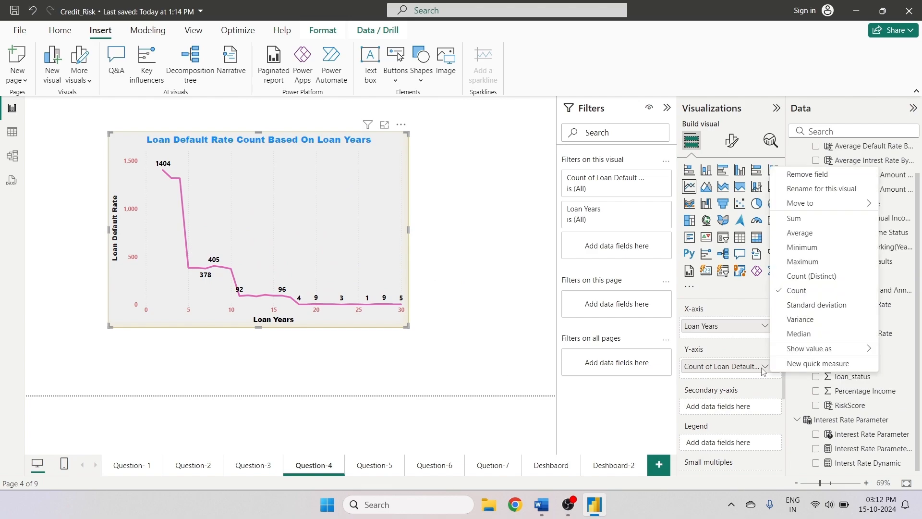
mouse_move(799, 350)
click(720, 364)
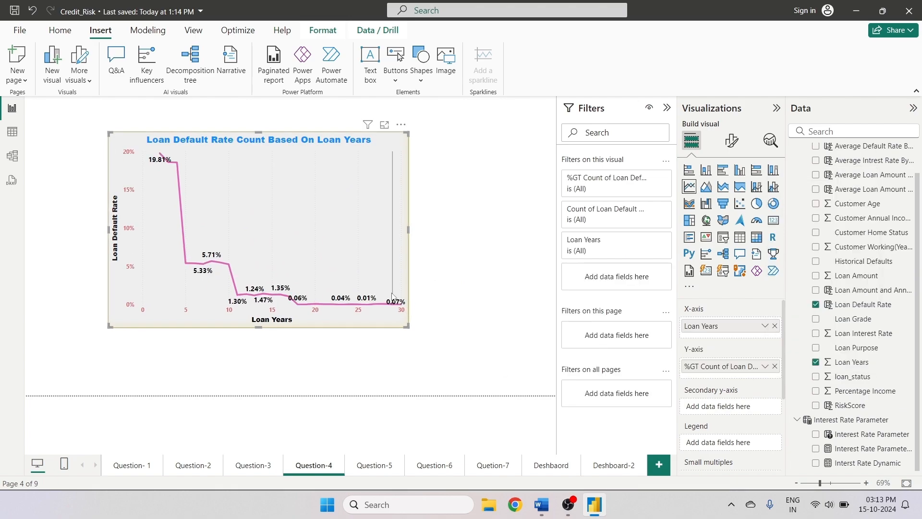
- Try the loan default rate chart on the blank Deshboard-2 page, and discard both the chart and the page
click(603, 466)
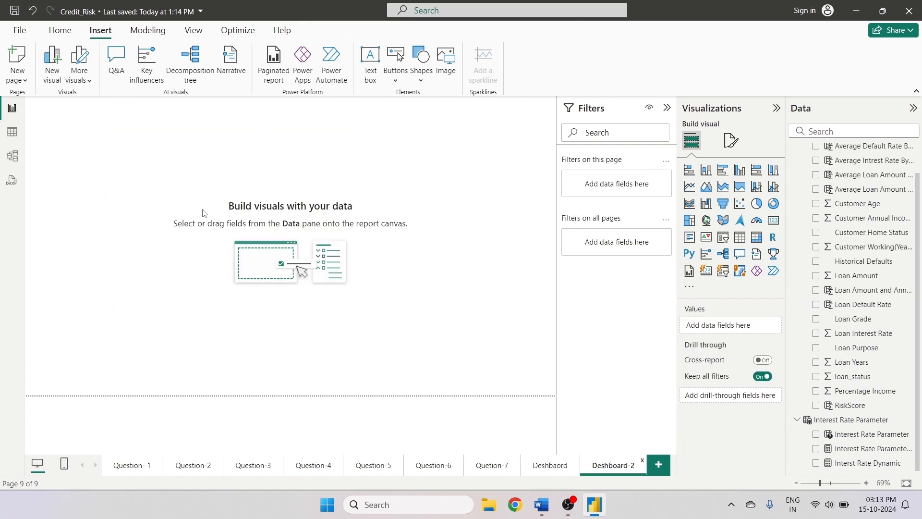
key(ctrl+v)
click(401, 124)
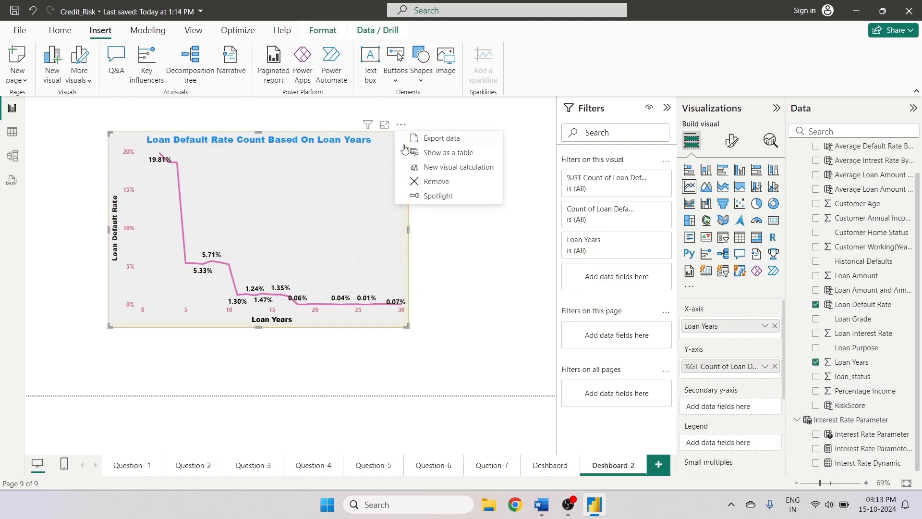
click(422, 182)
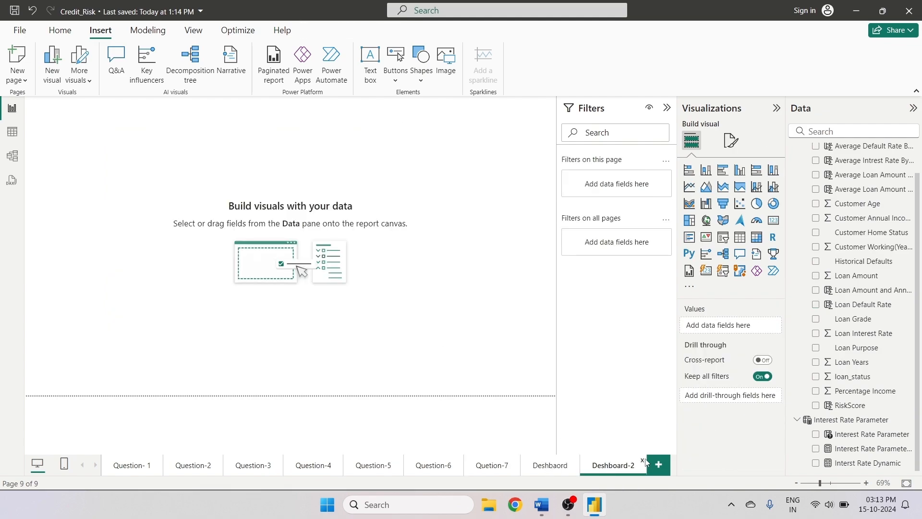
click(644, 462)
click(554, 273)
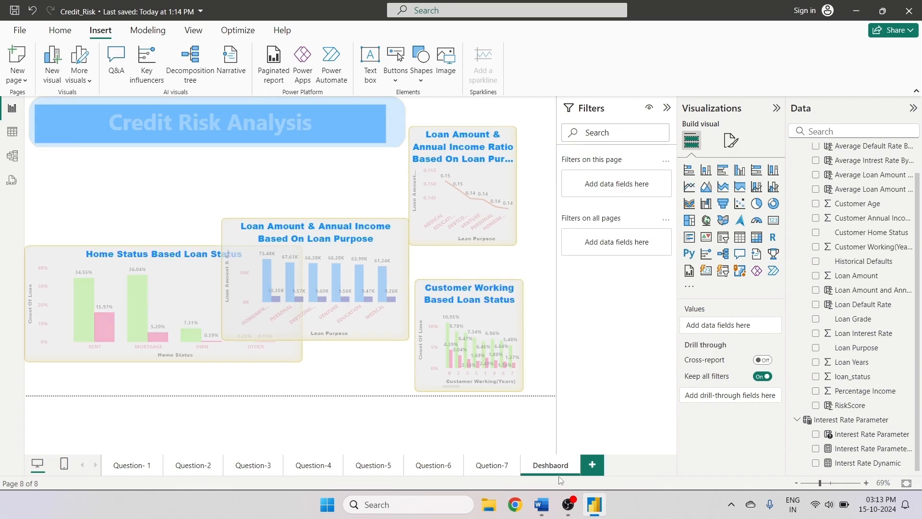
- Duplicate the Deshbaord page and rename the copy Deshbaord-2
right_click(554, 468)
click(583, 398)
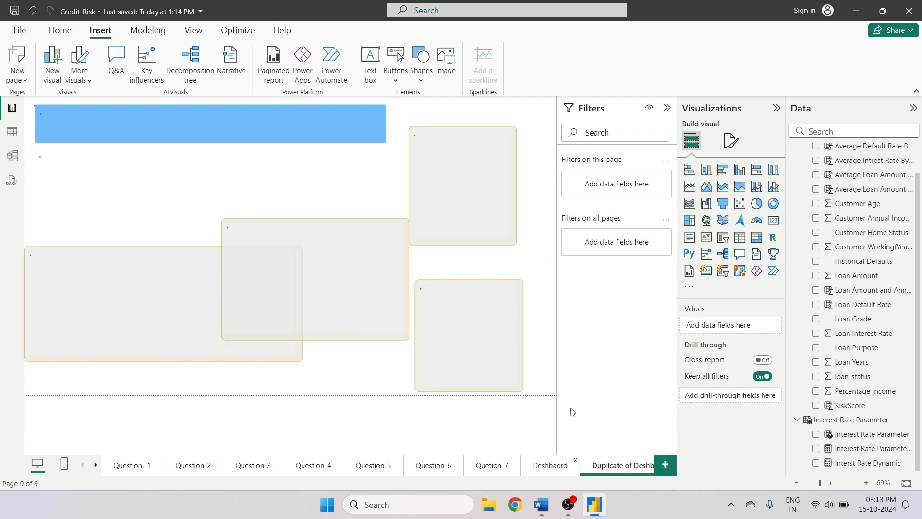
double_click(607, 468)
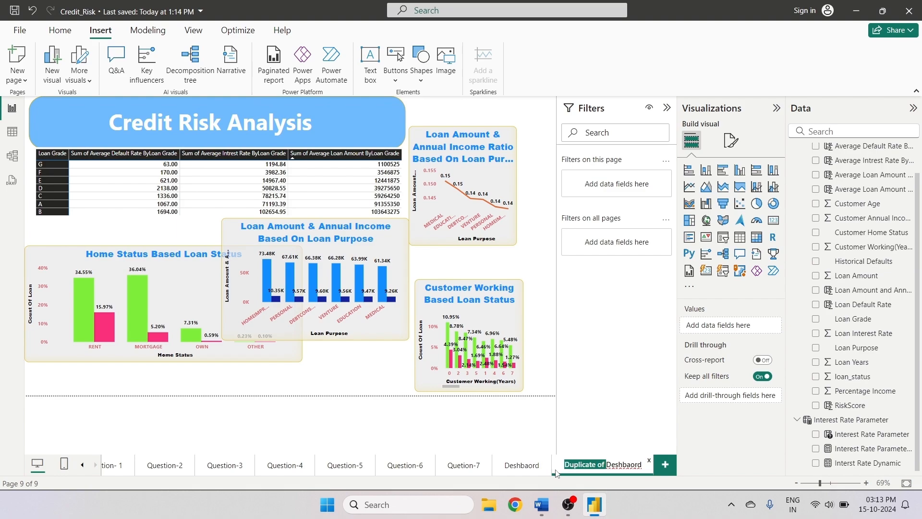
key(BackSpace)
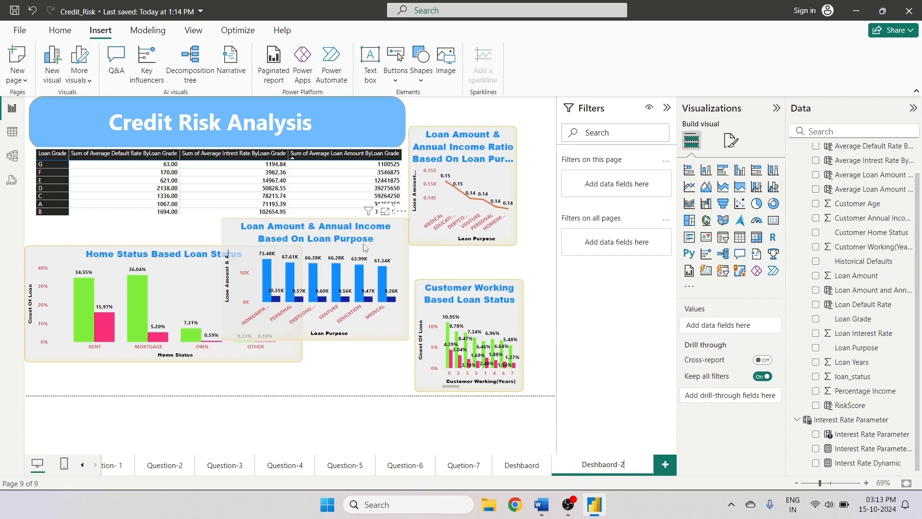
- Delete the loan grade table and all charts from Deshbaord-2, keeping only the titled banner
click(383, 239)
click(144, 196)
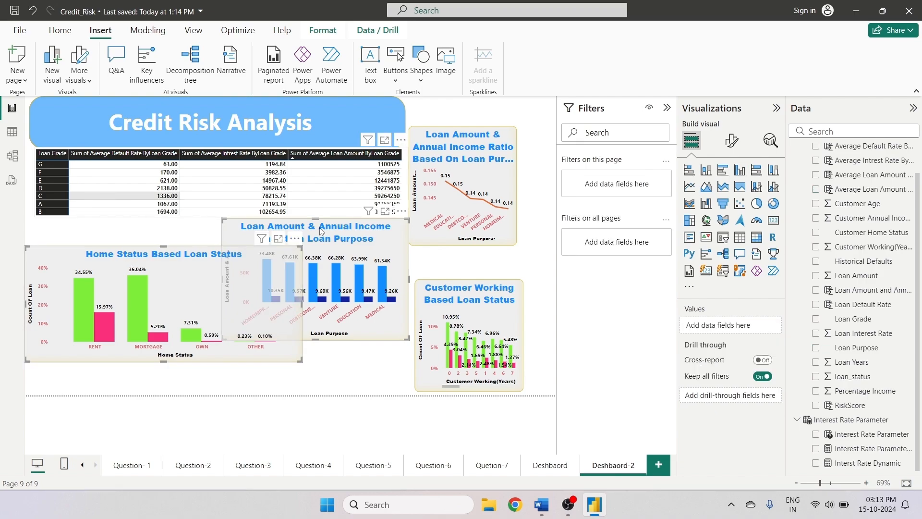
key(Delete)
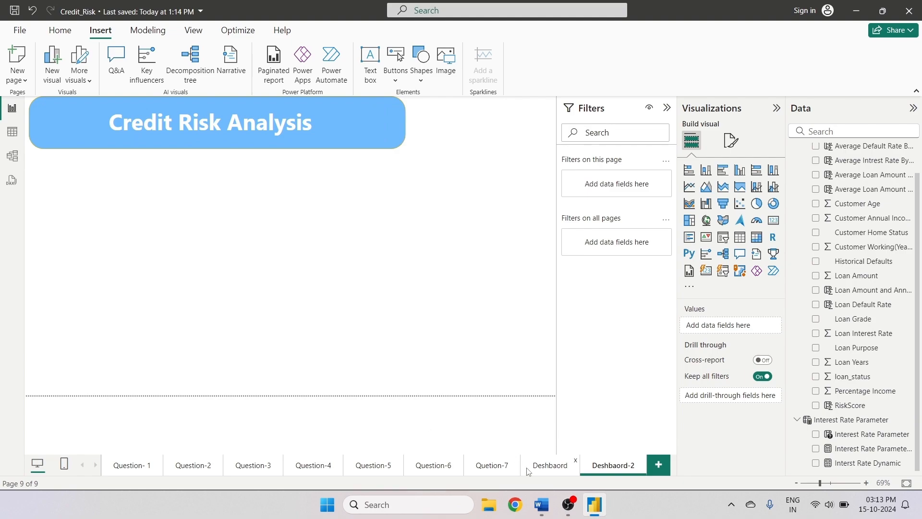
- Copy the loan default rate chart from Question-4 to Deshbaord-2 and place it as a small tile below the banner
click(313, 465)
click(350, 240)
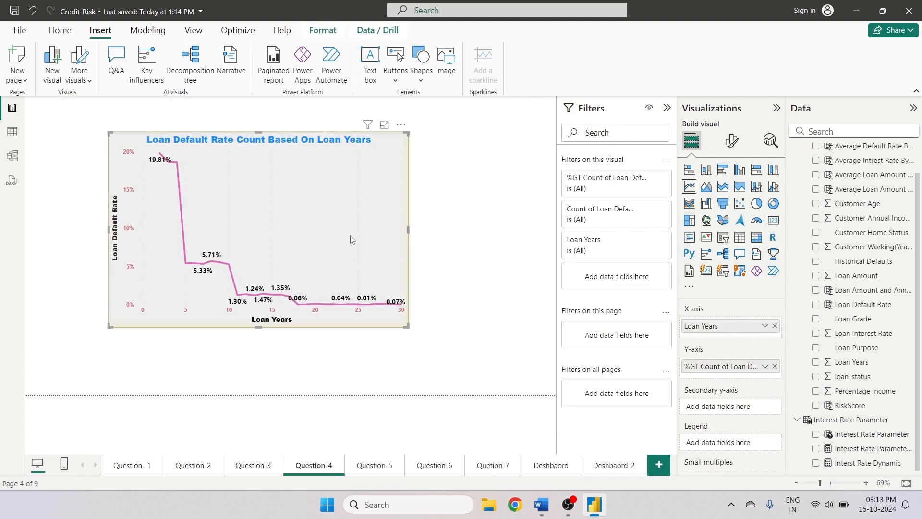
click(614, 465)
key(ctrl+v)
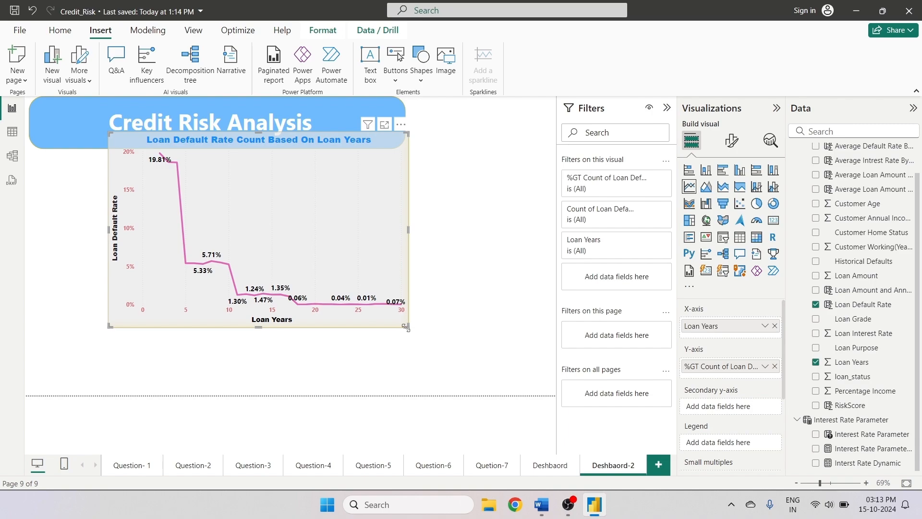
drag(406, 327, 216, 268)
drag(186, 224, 137, 335)
- Copy the default rate and interest rate comparison chart together with the Interest Rate slicer from Question-5 to Deshbaord-2
click(377, 468)
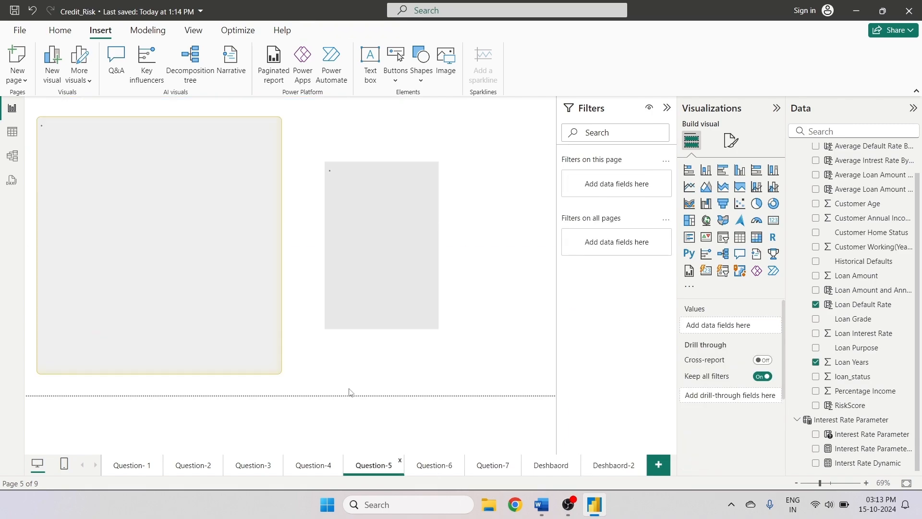
click(241, 214)
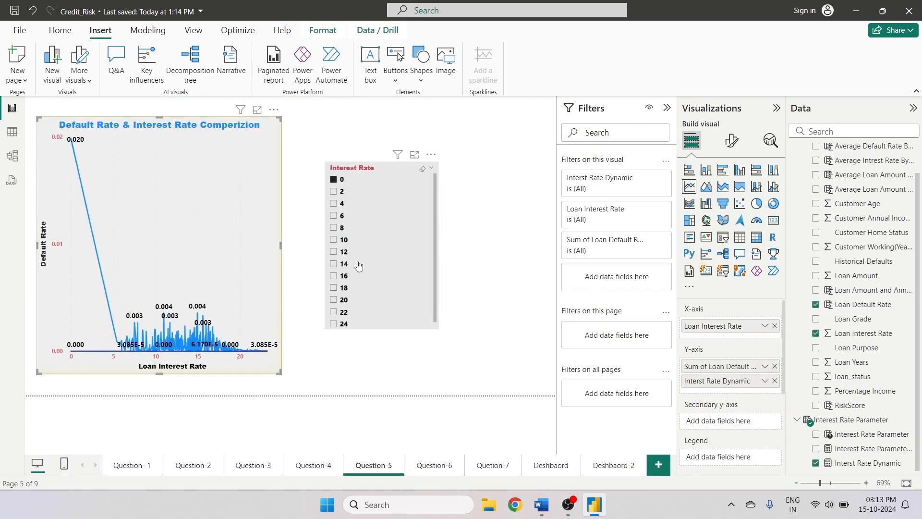
click(372, 252)
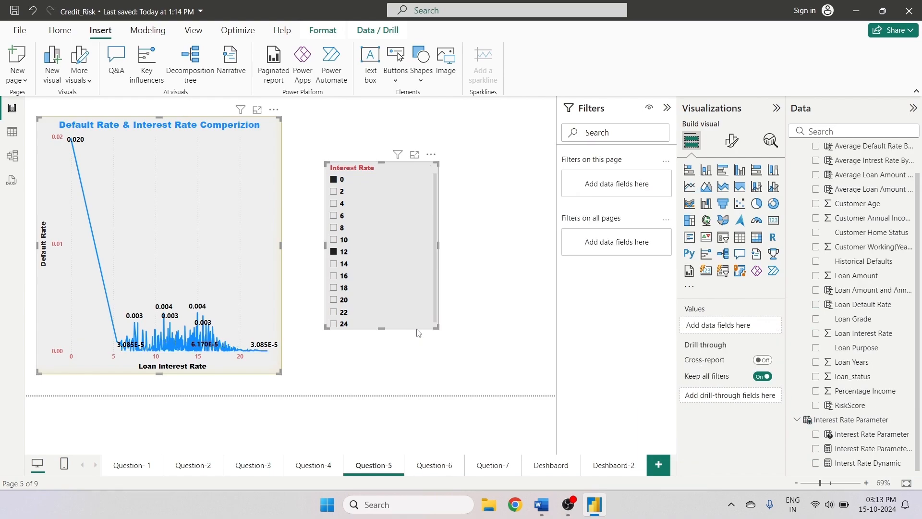
click(608, 465)
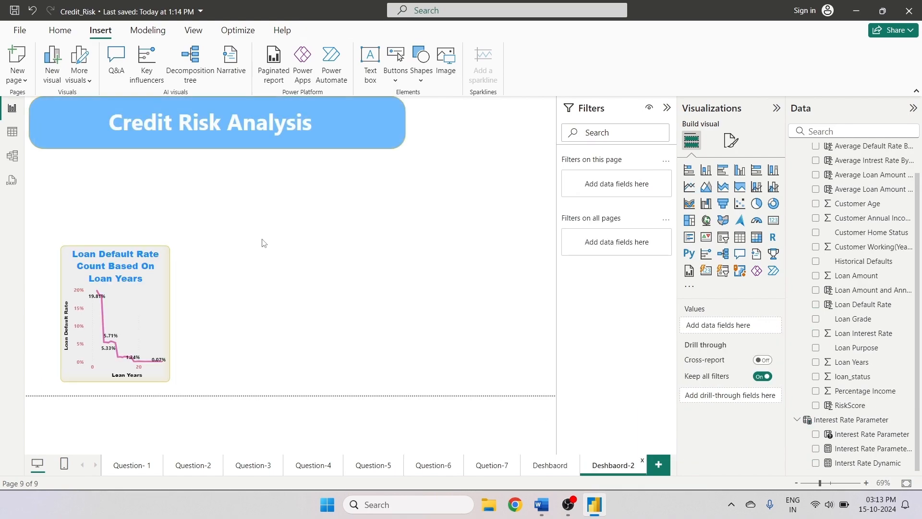
key(ctrl+v)
click(500, 272)
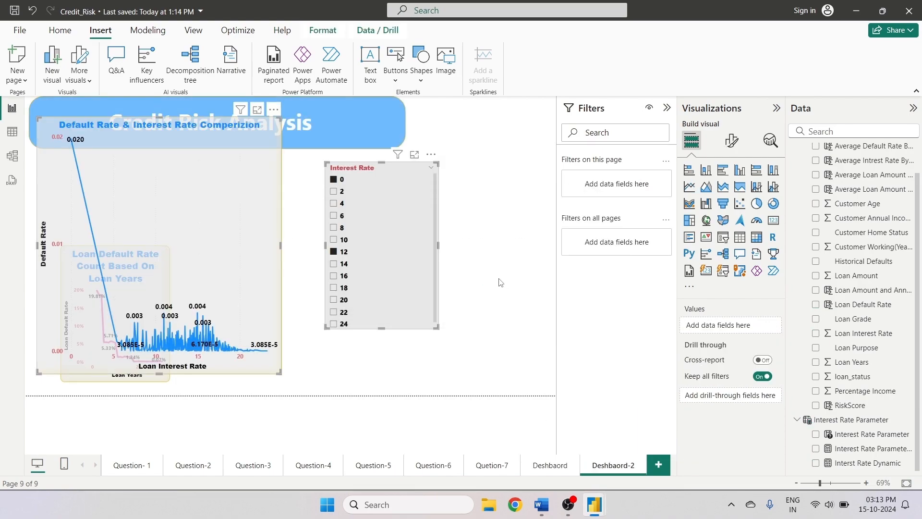
- Move the pasted comparison chart and slicer clear of the loan default rate tile, and shrink the chart to a narrow tile beside the slicer
drag(144, 206, 262, 226)
click(261, 226)
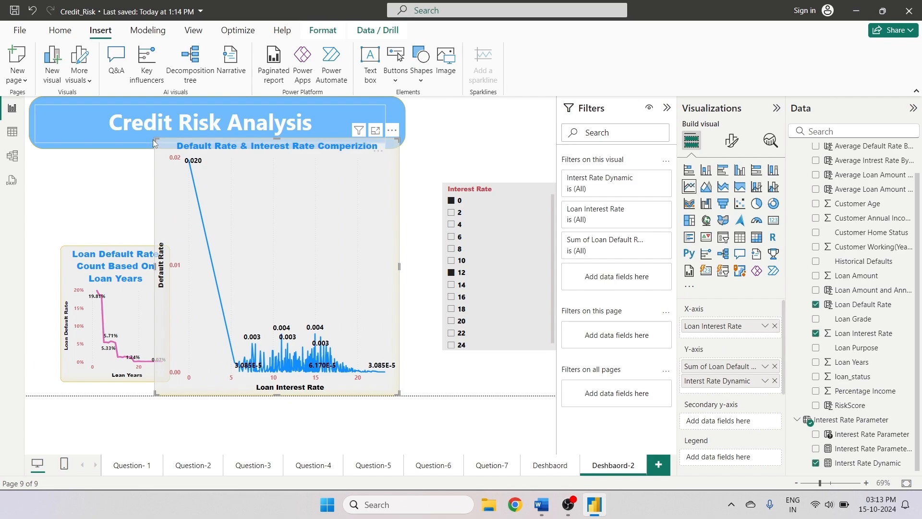
drag(156, 140, 285, 191)
drag(346, 284, 362, 239)
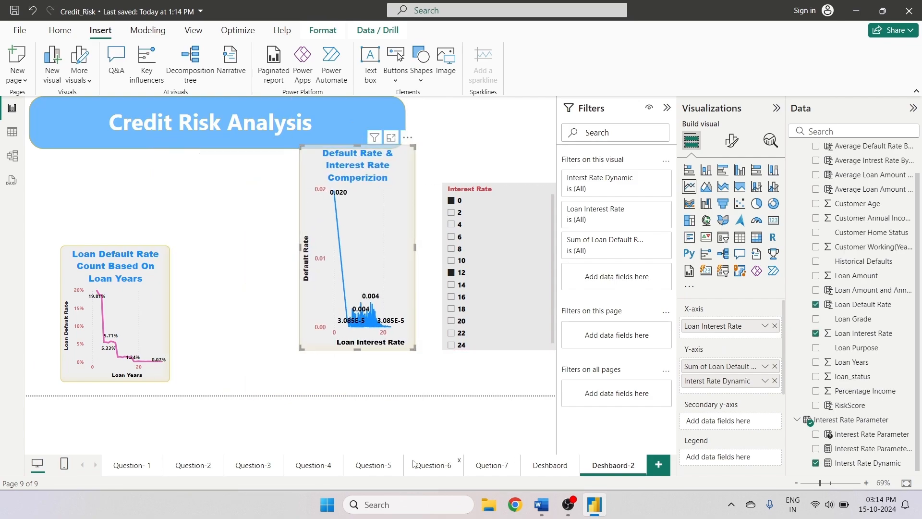
- Copy the loan purpose funnel chart from Question-6 to Deshbaord-2, shrink it and place it below the banner
click(432, 467)
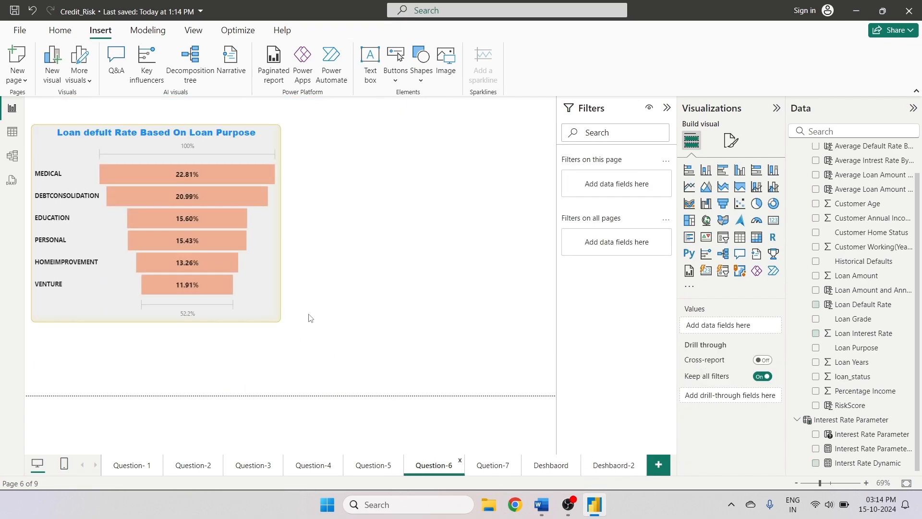
click(260, 275)
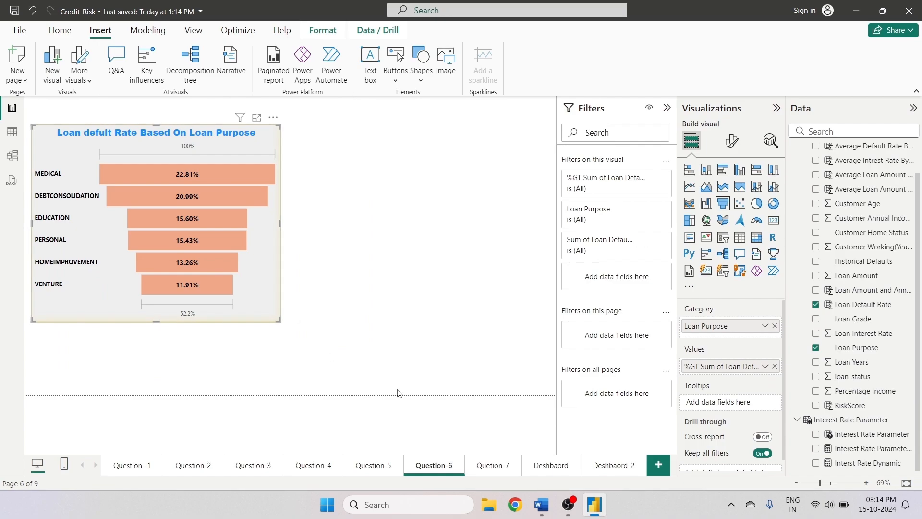
click(612, 466)
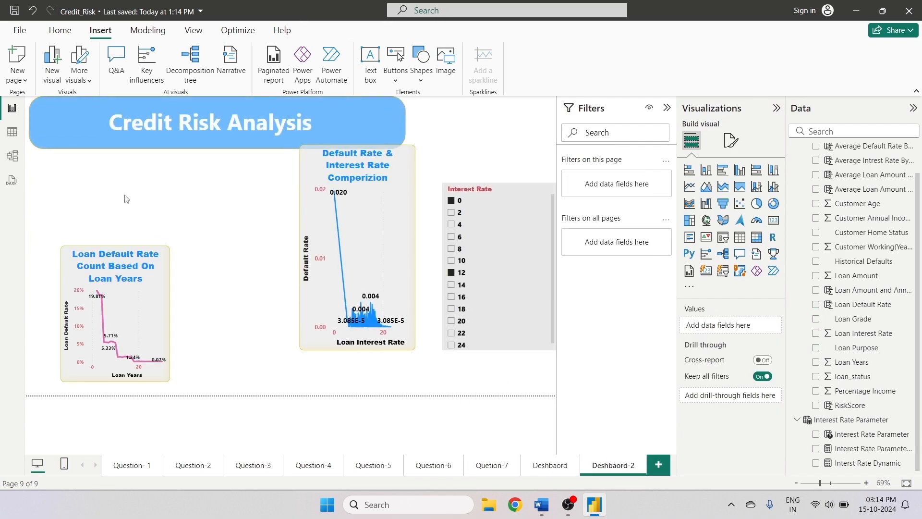
key(ctrl+v)
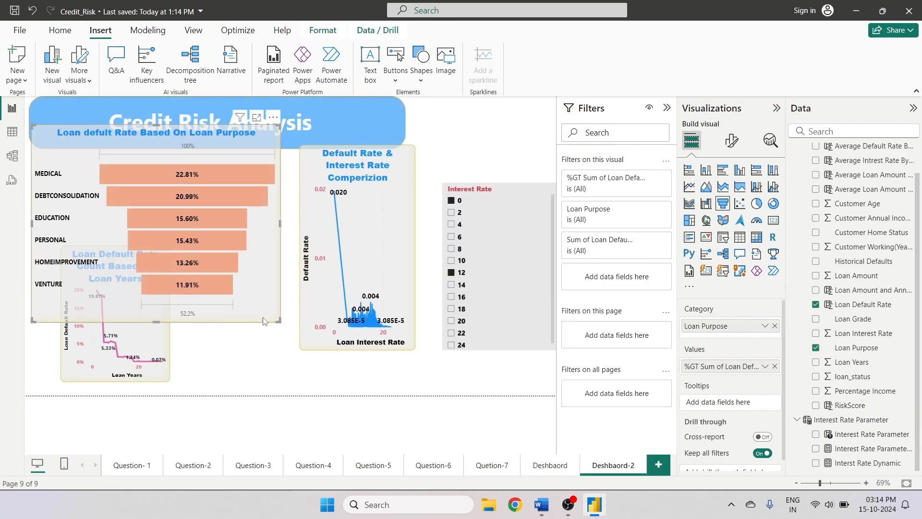
drag(281, 325, 249, 242)
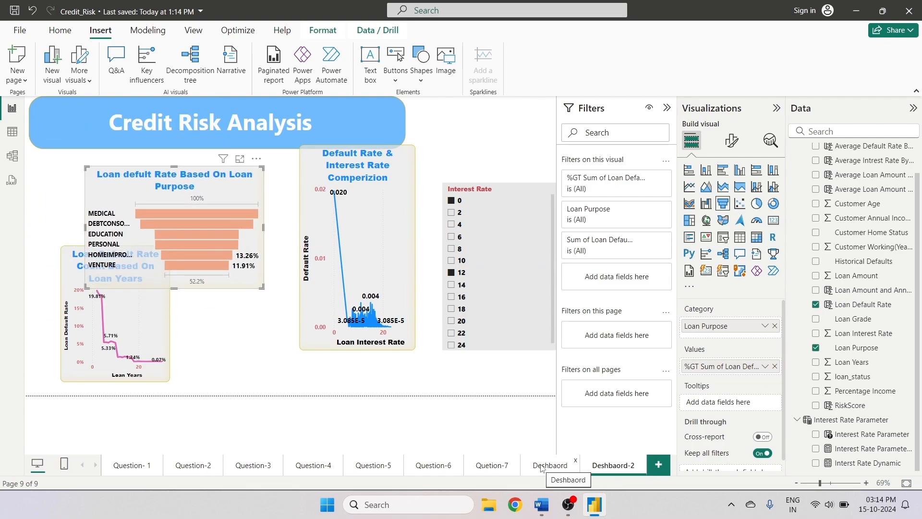
- Copy the Risk Score For Multiple Data chart from Quetion-7 to Deshbaord-2 and shrink it to a small tile
click(547, 467)
click(500, 465)
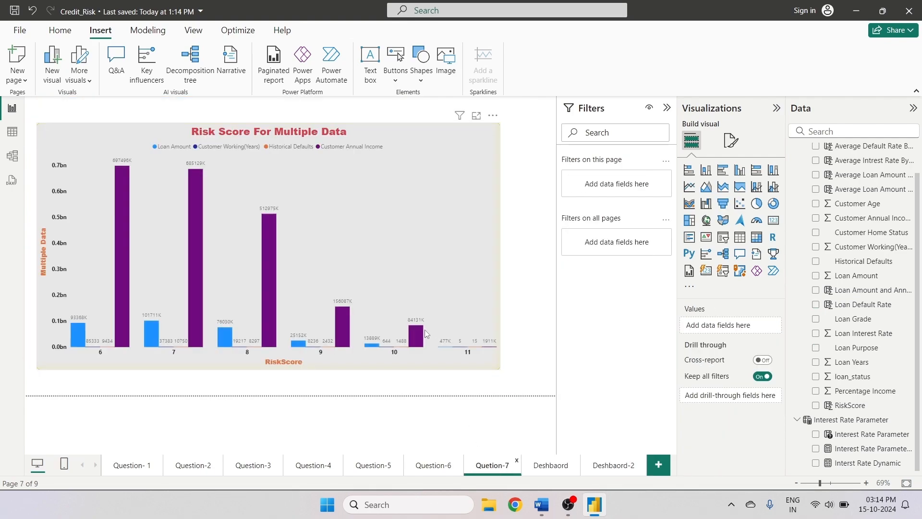
click(415, 264)
click(428, 473)
click(493, 465)
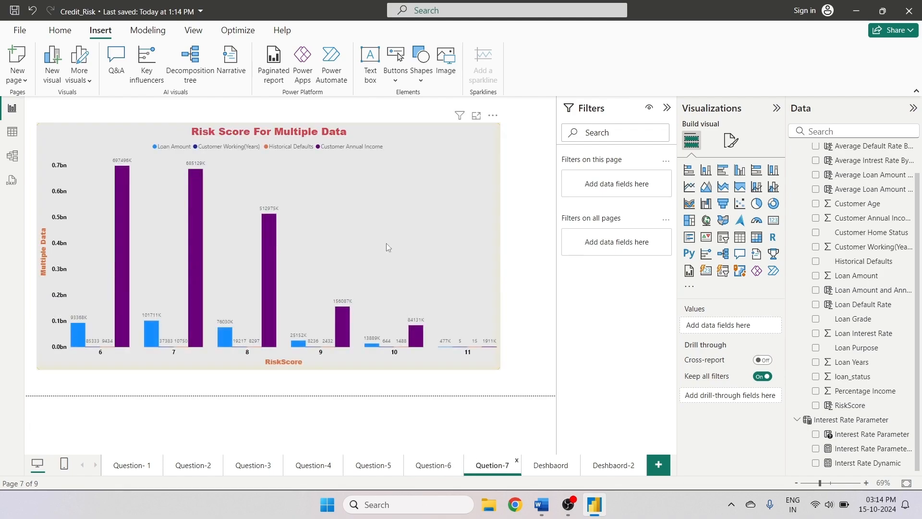
click(391, 243)
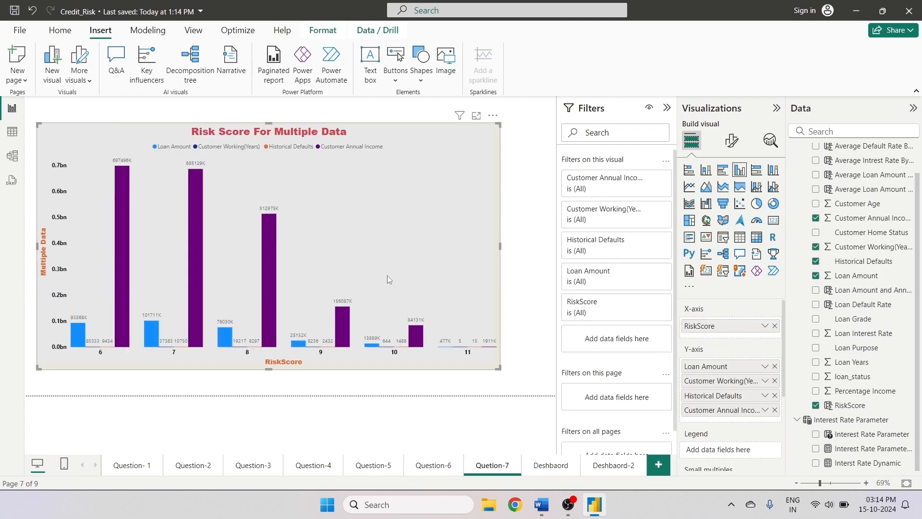
click(614, 469)
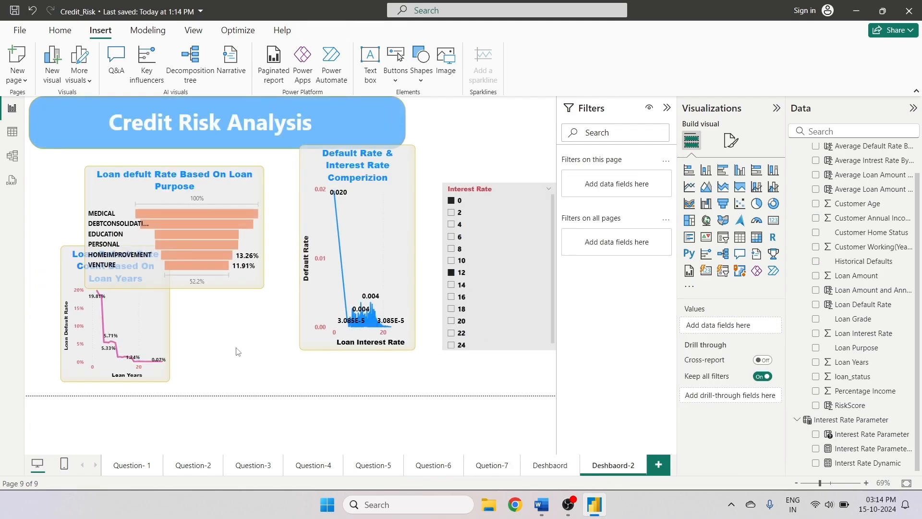
key(ctrl+v)
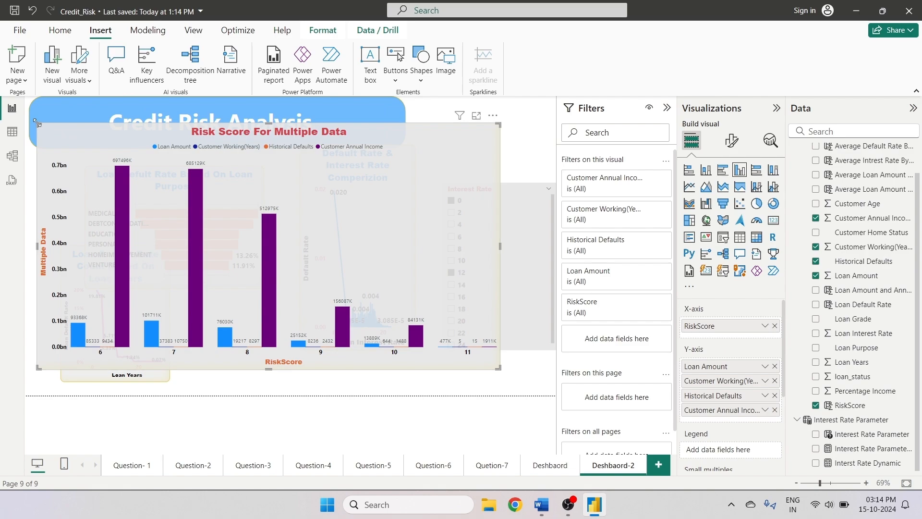
drag(37, 123, 318, 229)
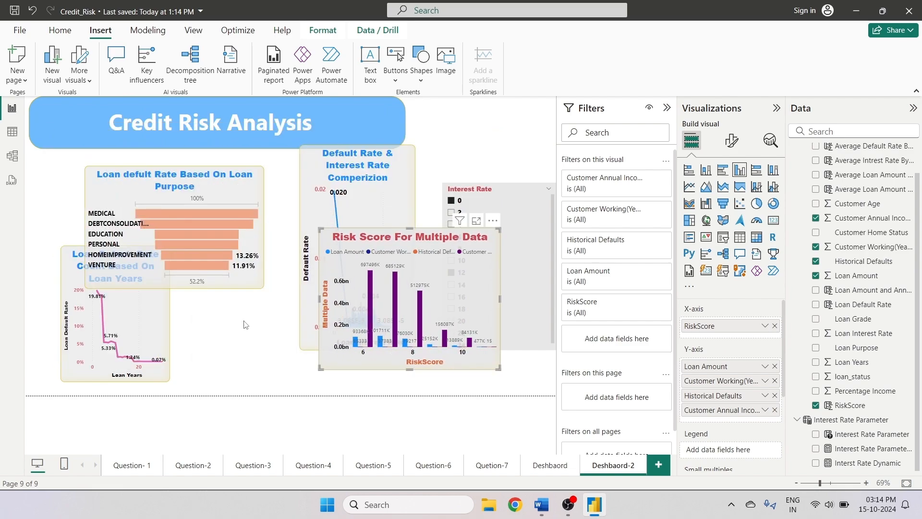
- On the Deshbaord page, move the loan-to-income ratio line chart above the Customer Working chart and lower the loan amount and annual income chart
click(550, 469)
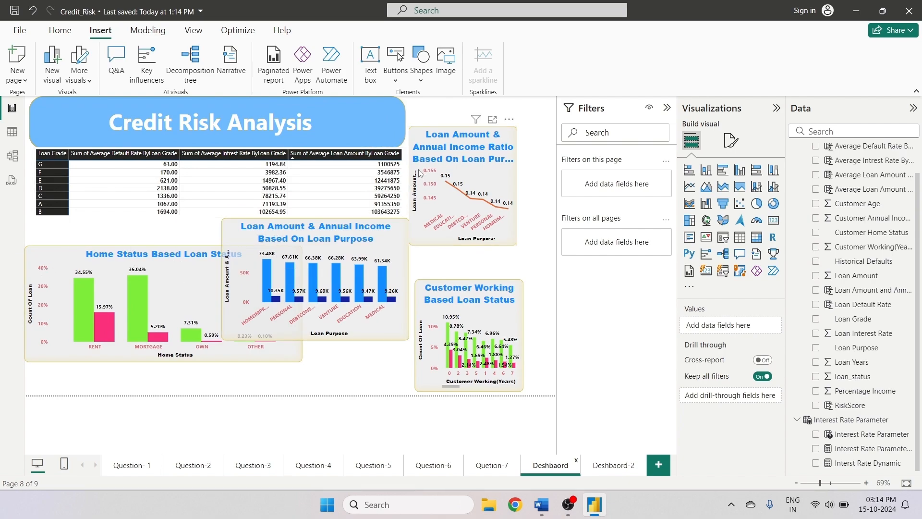
drag(421, 159, 453, 191)
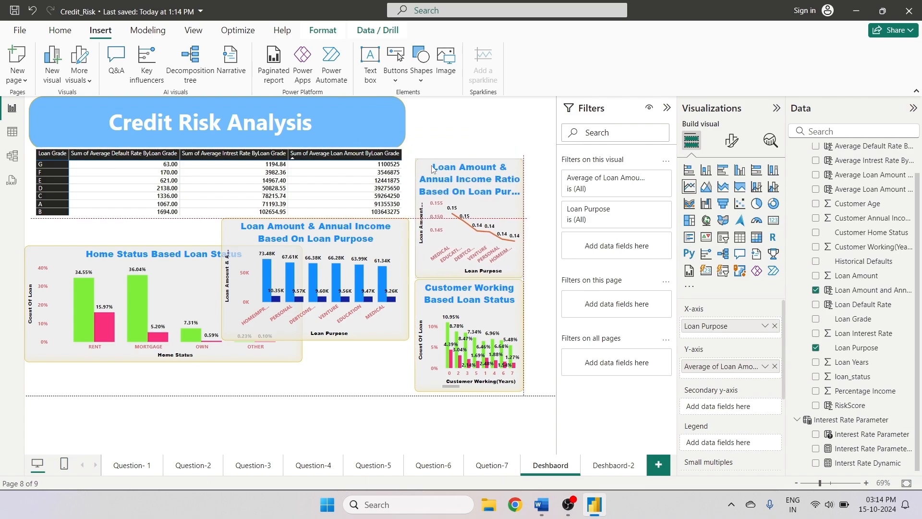
drag(230, 281, 216, 335)
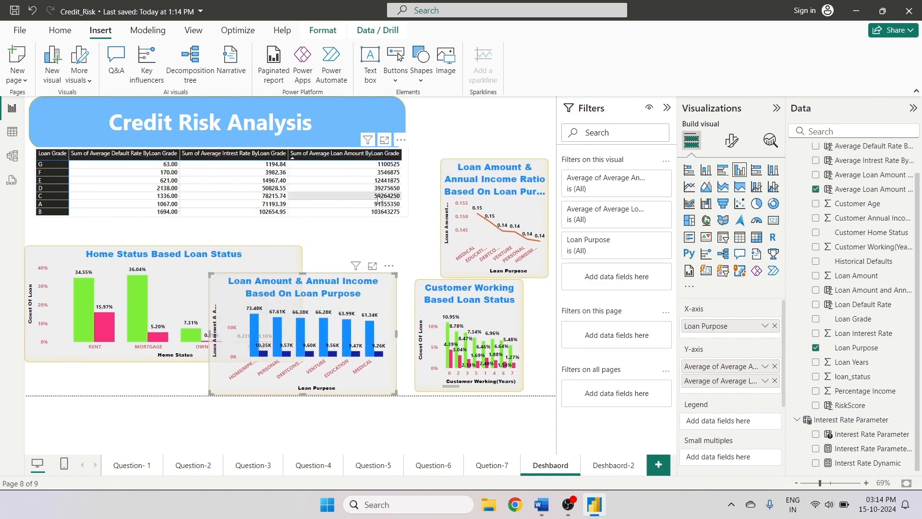
- Shift the loan grade table slightly so that it sits just below the banner with a small gap
click(434, 134)
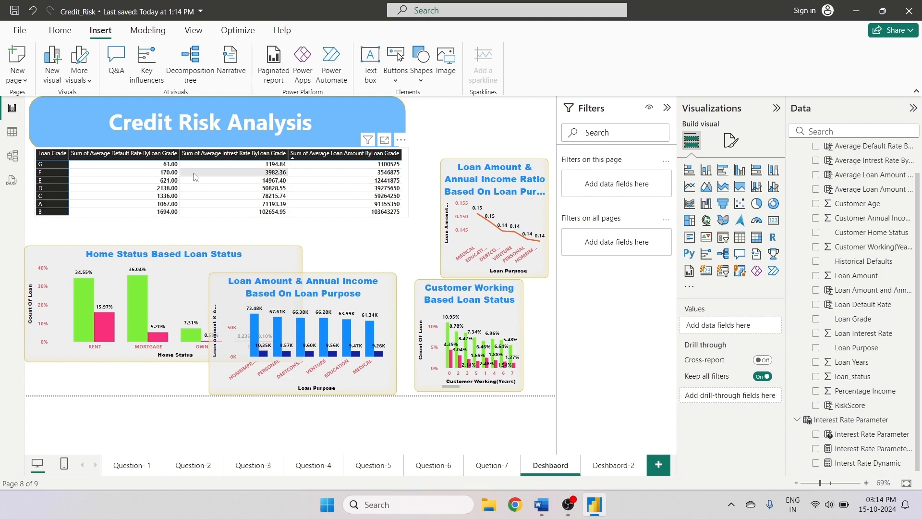
click(116, 214)
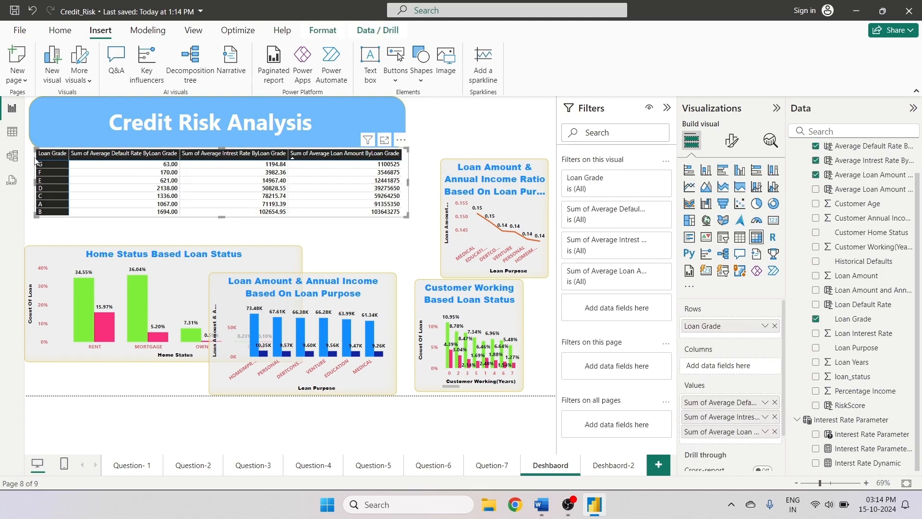
drag(34, 160, 31, 162)
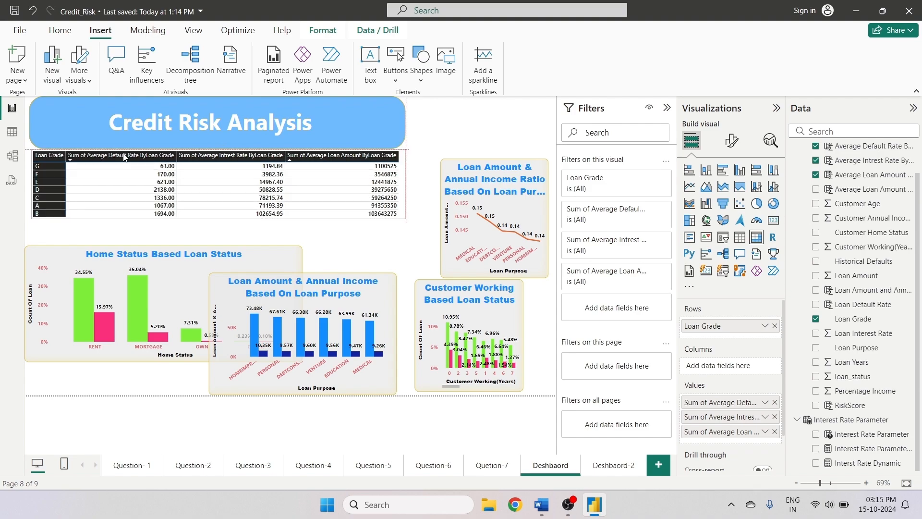
drag(123, 158, 122, 162)
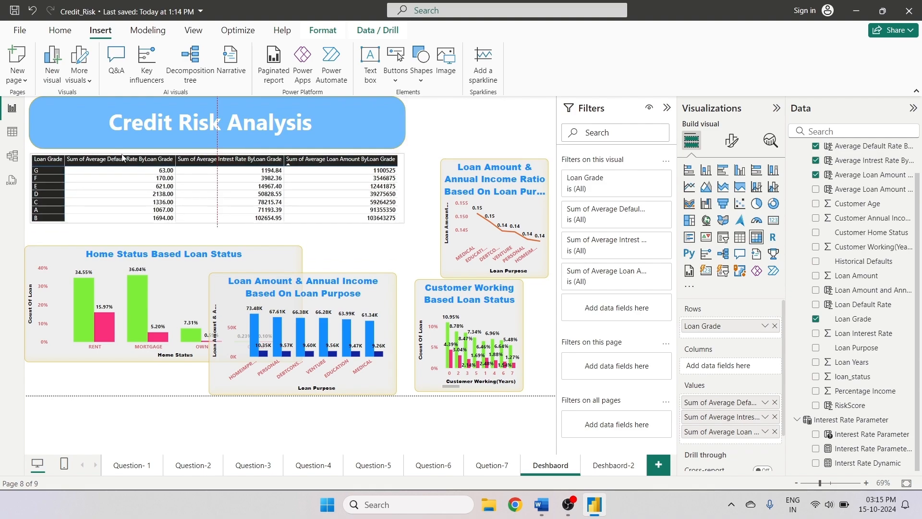
click(438, 123)
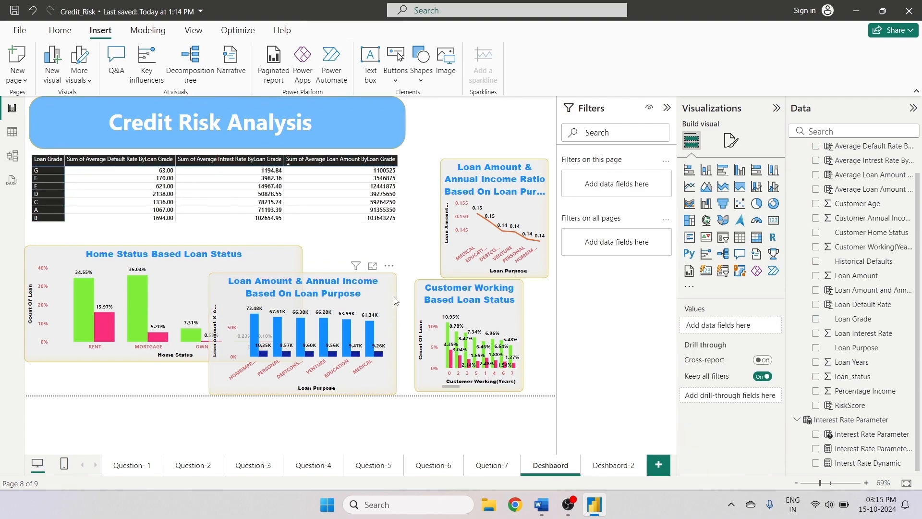
- Move the loan amount and annual income chart up over the banner, and enlarge the Home Status chart to fill the space below the table
drag(395, 301, 300, 119)
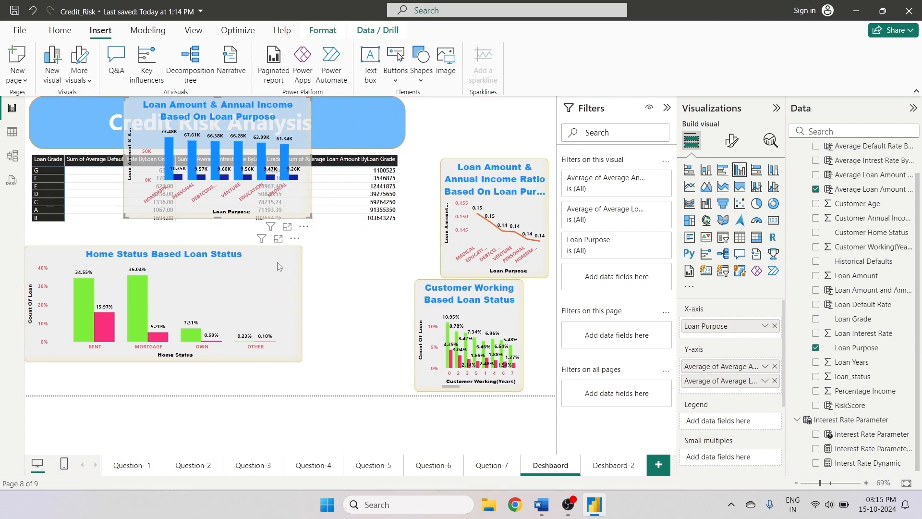
mouse_move(277, 262)
mouse_down()
mouse_move(356, 212)
mouse_move(317, 144)
mouse_move(319, 303)
mouse_move(287, 271)
mouse_move(287, 260)
mouse_move(316, 241)
mouse_move(265, 274)
mouse_move(286, 262)
mouse_up()
drag(170, 340, 169, 390)
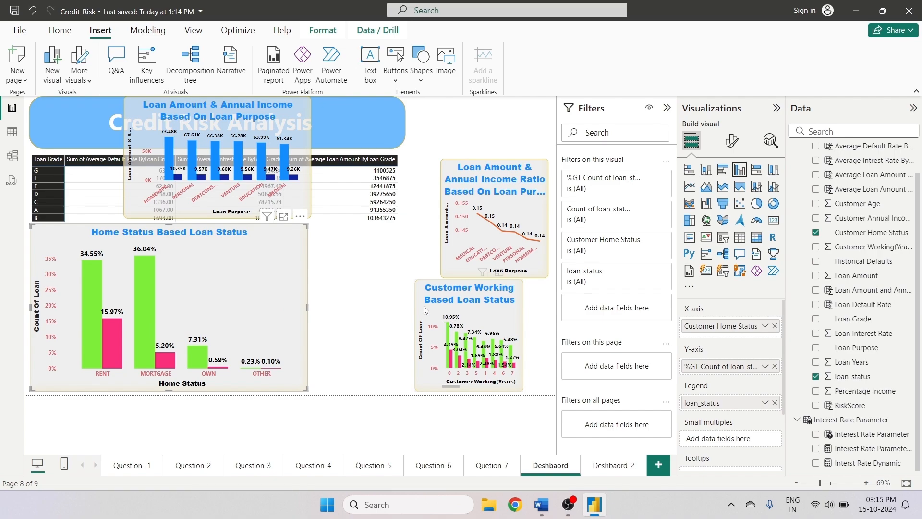
- Place the Customer Working chart beside the Home Status chart, stretch it to the page edge, and move the ratio line chart up beside the banner
drag(393, 288, 323, 255)
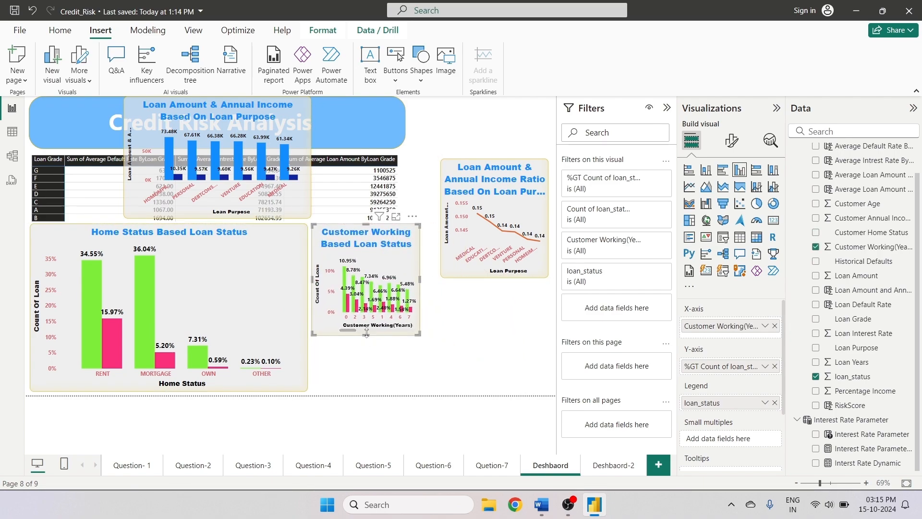
drag(368, 335, 368, 393)
drag(522, 206, 508, 147)
click(417, 319)
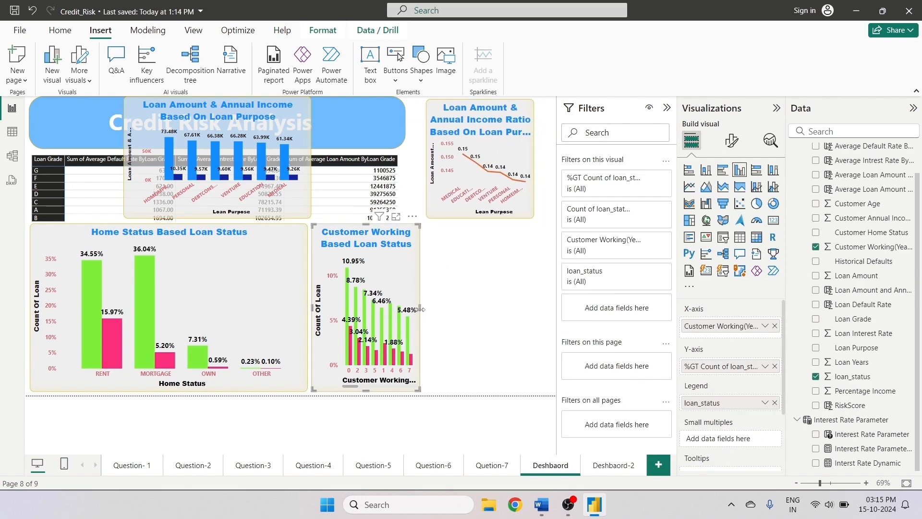
drag(421, 319, 552, 319)
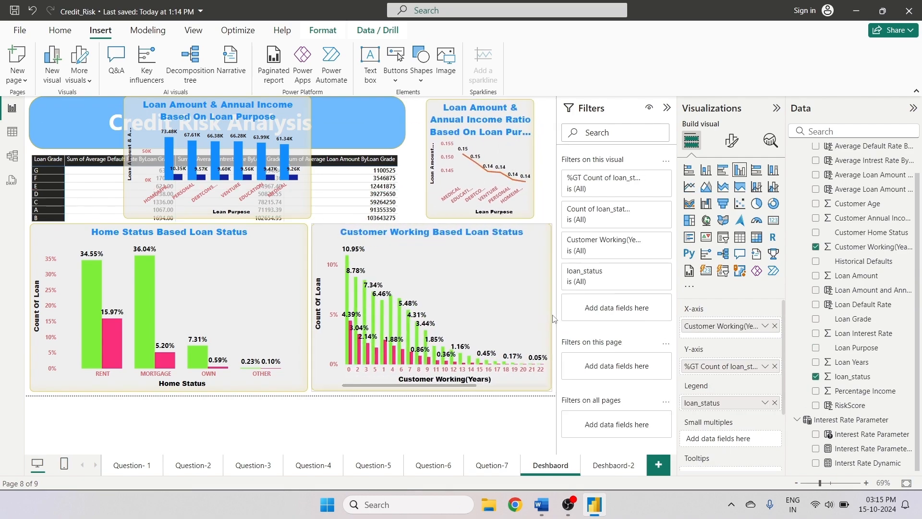
- Narrow the loan grade table from its outer edge to free space between it and the ratio line chart
click(412, 164)
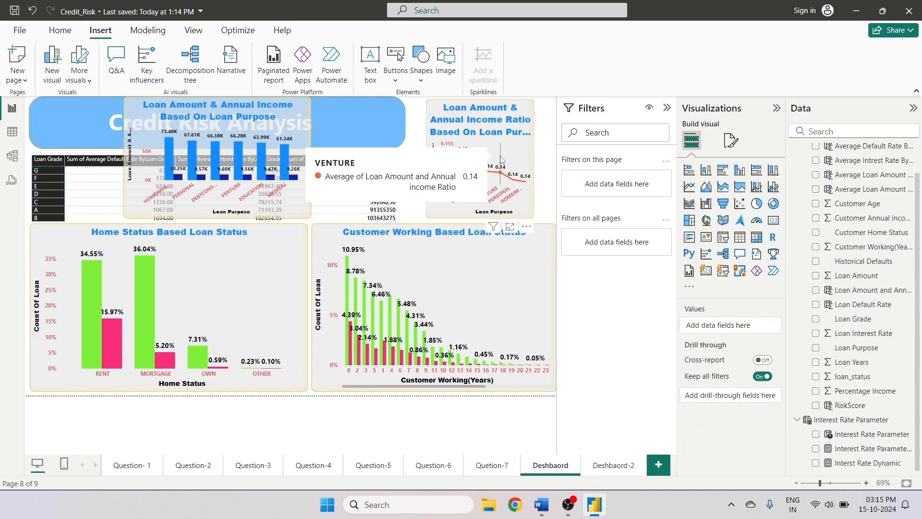
click(490, 179)
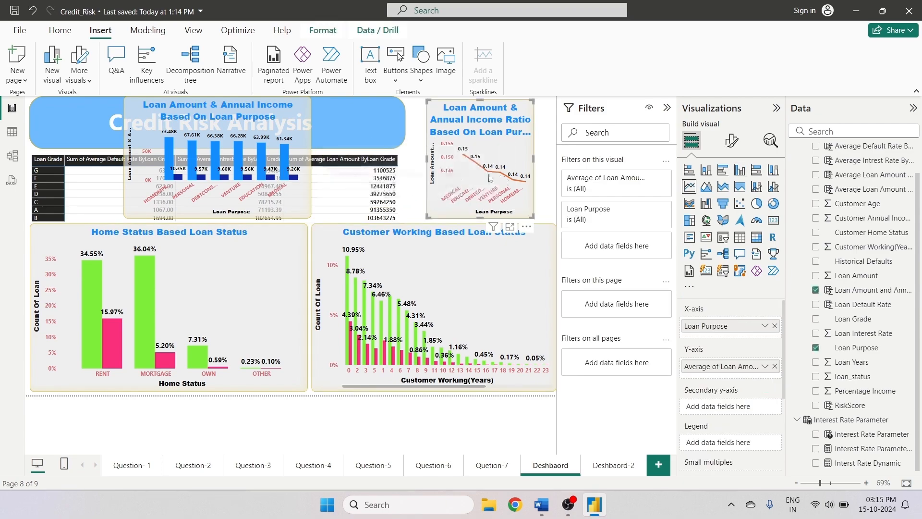
click(424, 162)
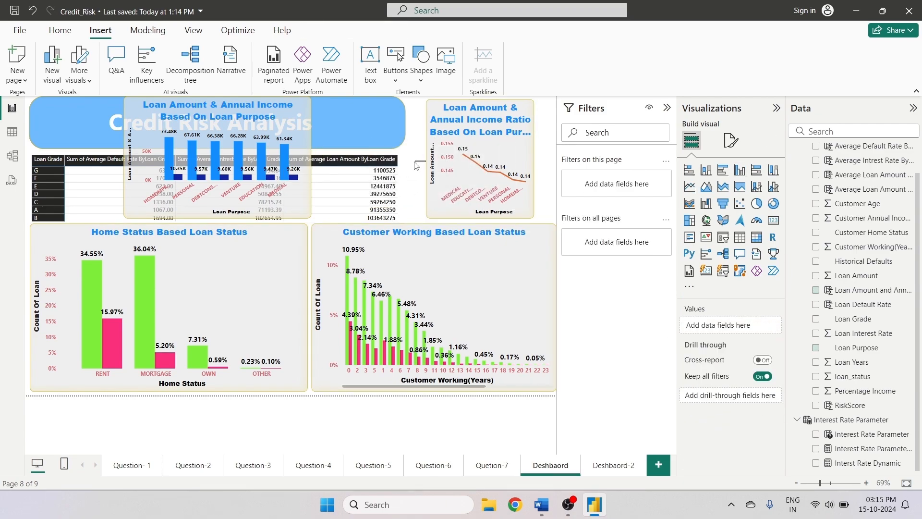
click(402, 191)
drag(403, 191, 342, 192)
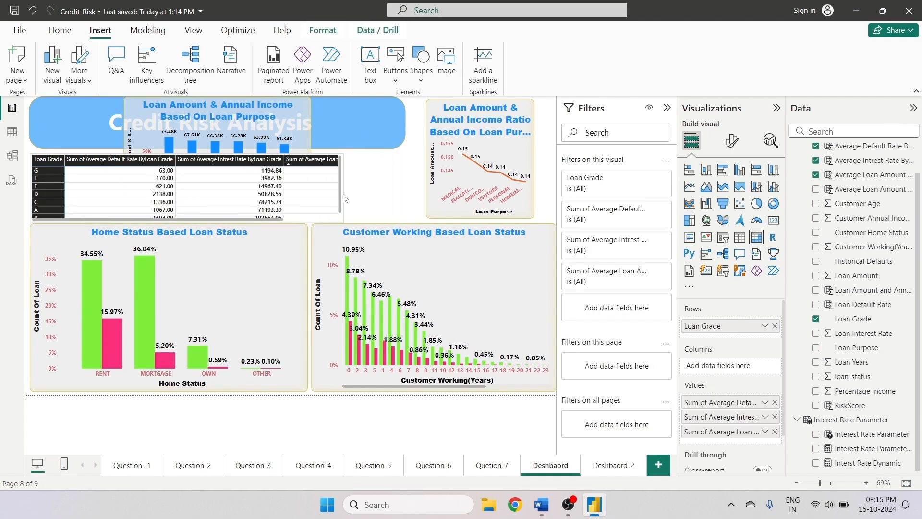
- Move the loan amount and annual income chart down off the banner and widen the loan grade table to nearly the banner's width
drag(305, 131, 360, 289)
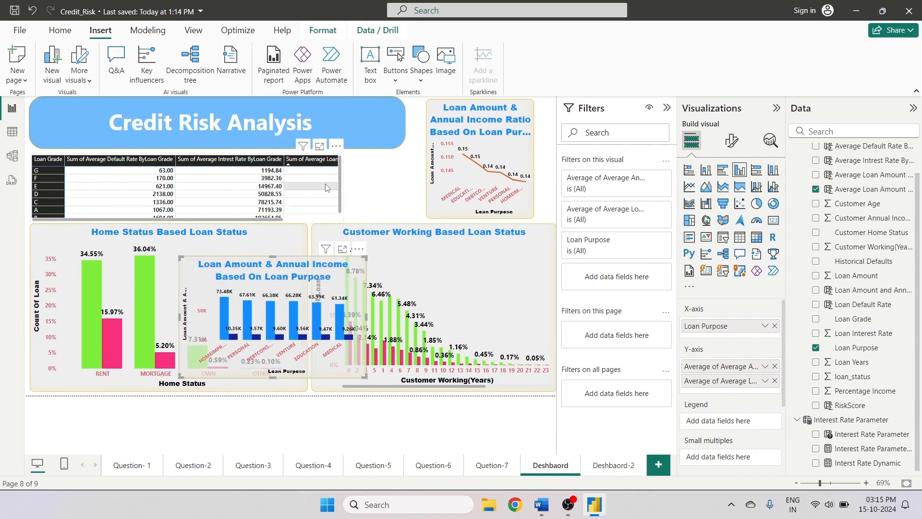
click(341, 188)
drag(342, 189, 407, 189)
click(413, 185)
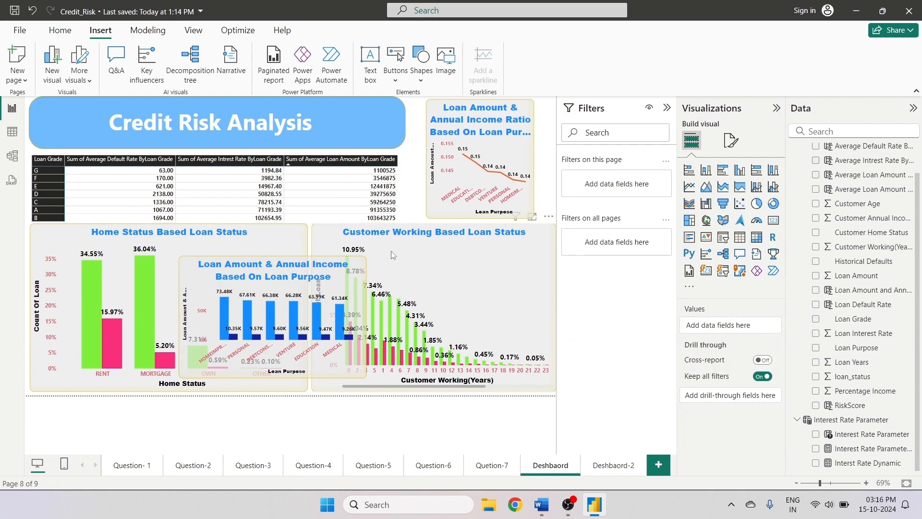
- Move the loan amount and annual income chart over the Customer Working chart, then narrow the Home Status chart and lower it slightly
click(296, 244)
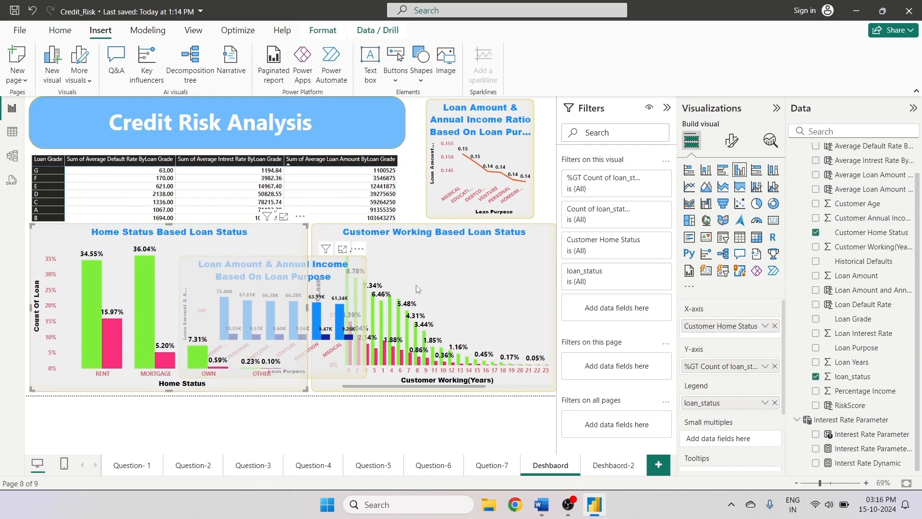
drag(416, 284, 513, 286)
click(294, 307)
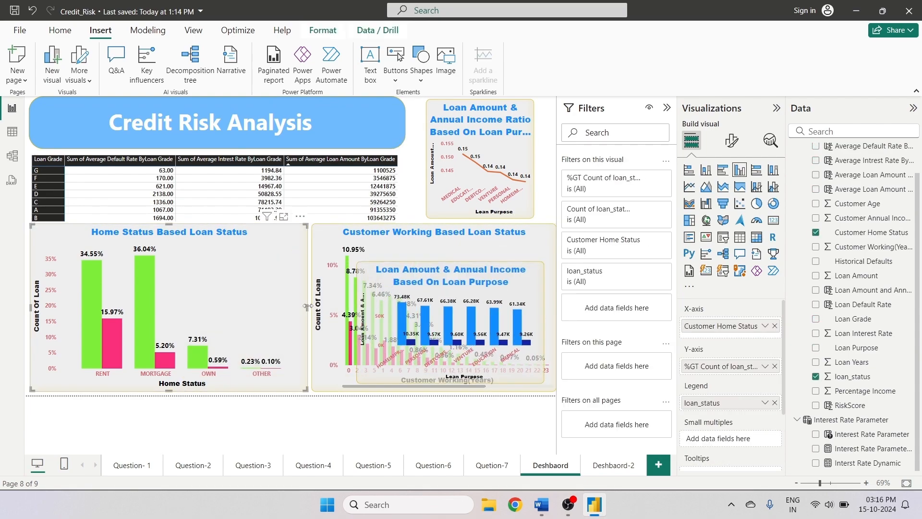
drag(308, 307, 261, 305)
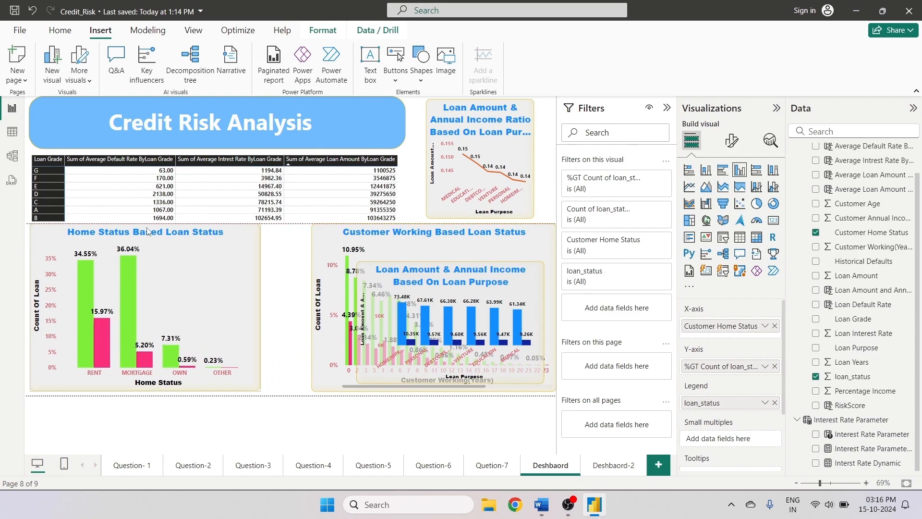
drag(146, 225, 146, 228)
click(281, 277)
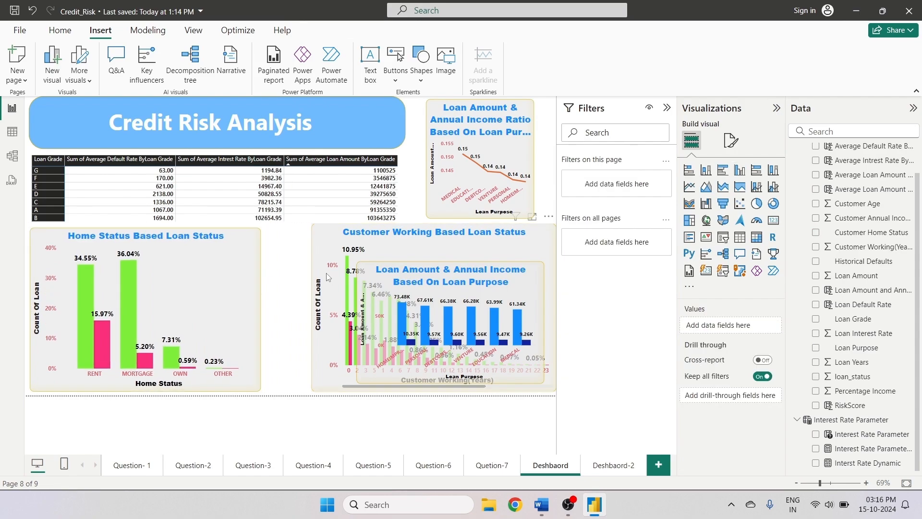
- Place the Customer Working chart directly beside the Home Status chart and narrow it from its outer edge
drag(330, 275, 282, 279)
click(522, 242)
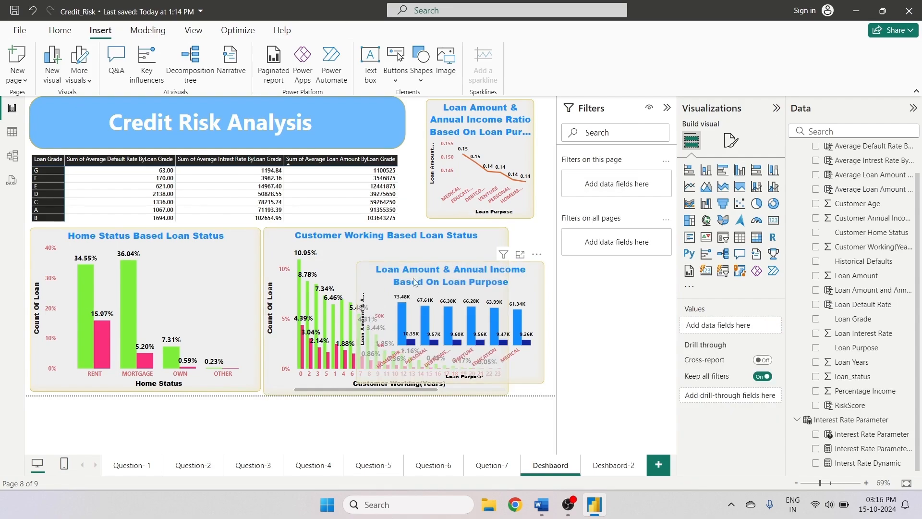
click(487, 249)
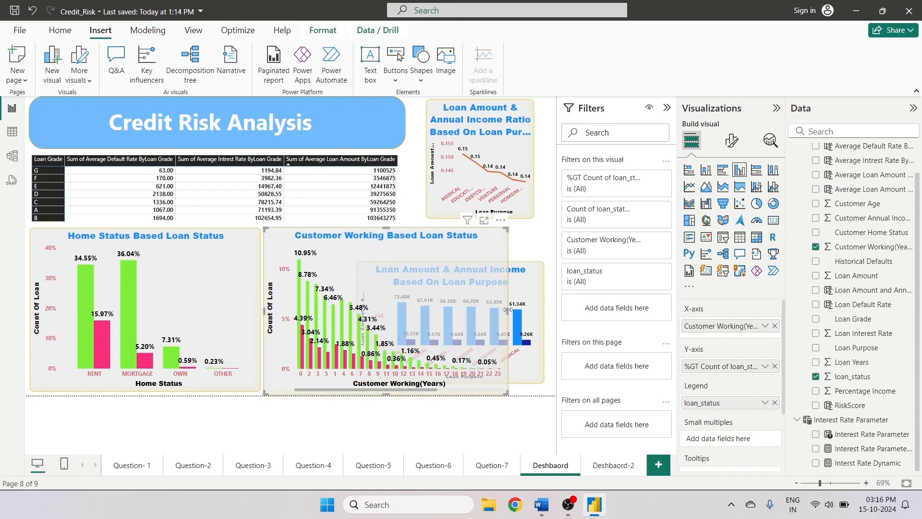
drag(508, 310, 463, 314)
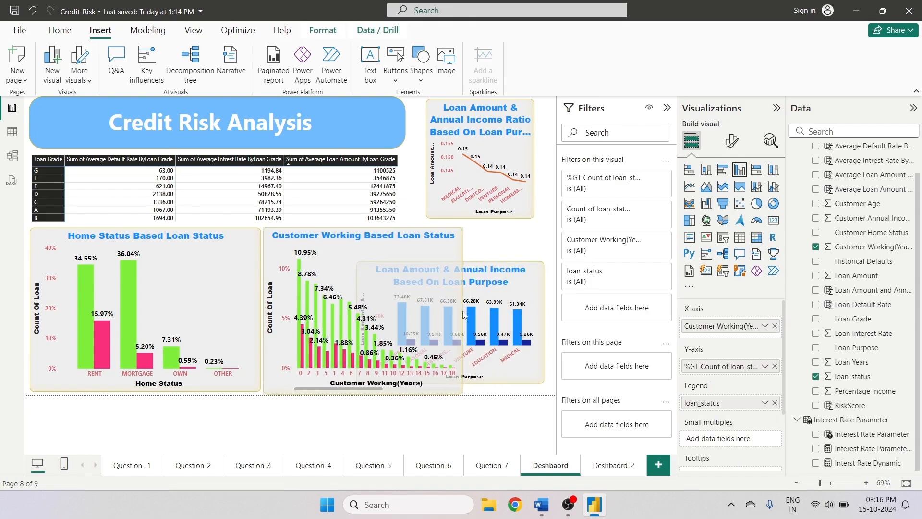
click(497, 245)
- Narrow the Home Status chart further and shift the Customer Working chart across to close the gap beside it
click(237, 312)
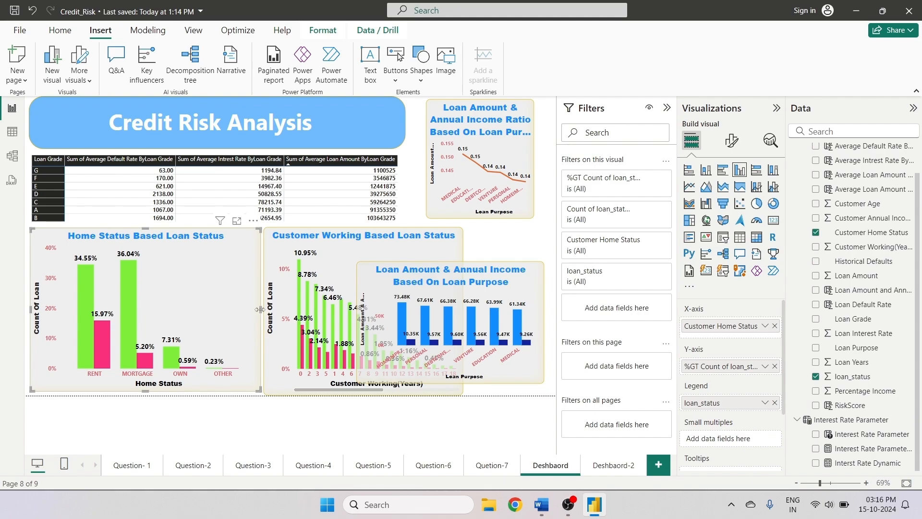
drag(260, 309, 211, 319)
drag(272, 277, 225, 277)
click(460, 241)
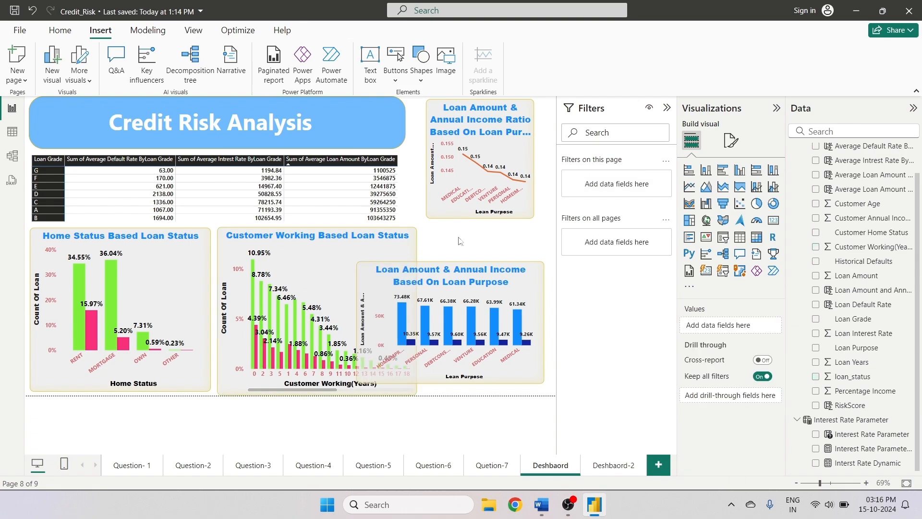
- Enlarge the ratio line chart to fill the space from the banner to the page edge and down to the table's lower edge
click(432, 173)
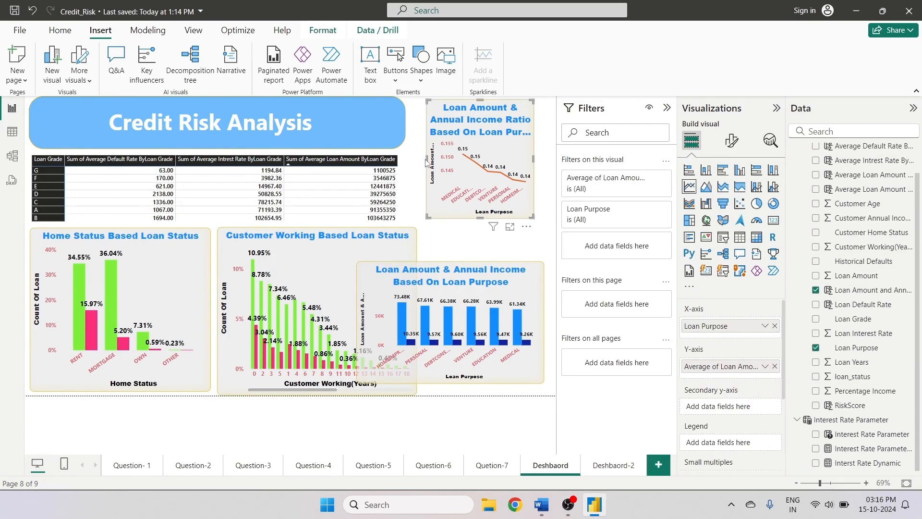
drag(427, 159, 410, 166)
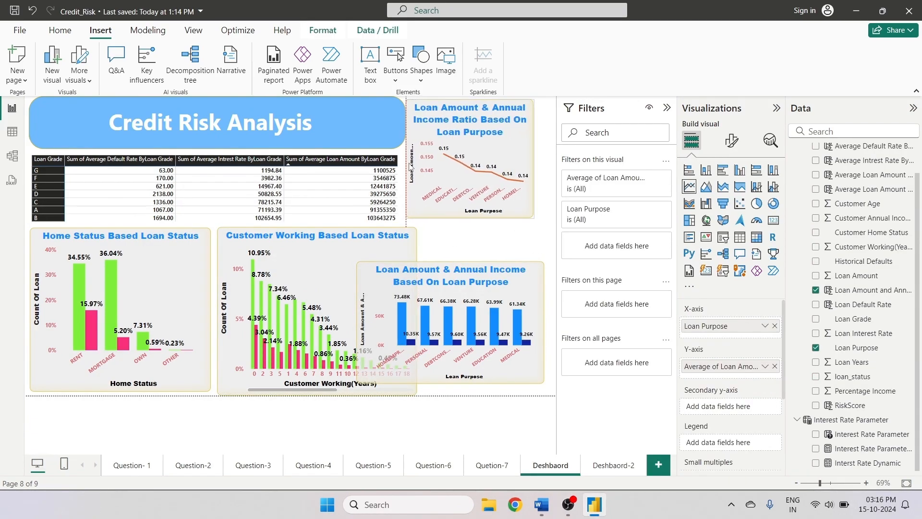
drag(471, 219, 471, 225)
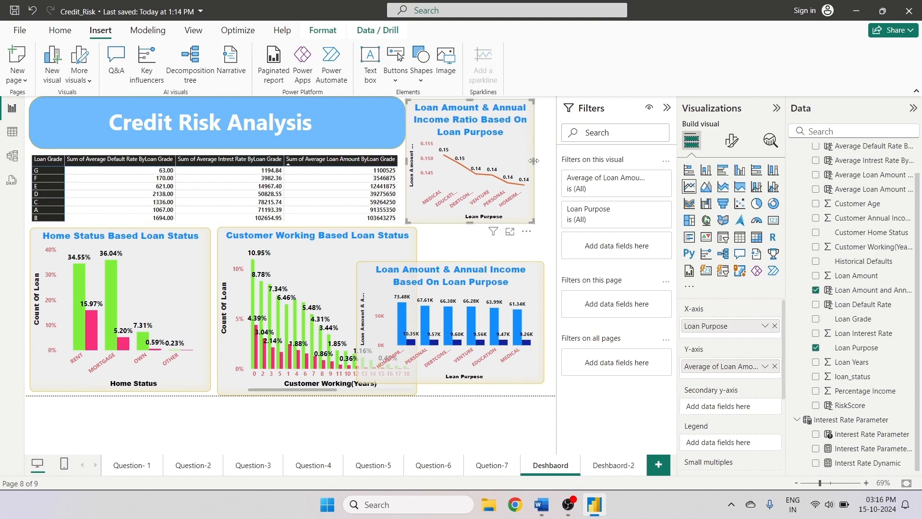
drag(534, 161, 555, 166)
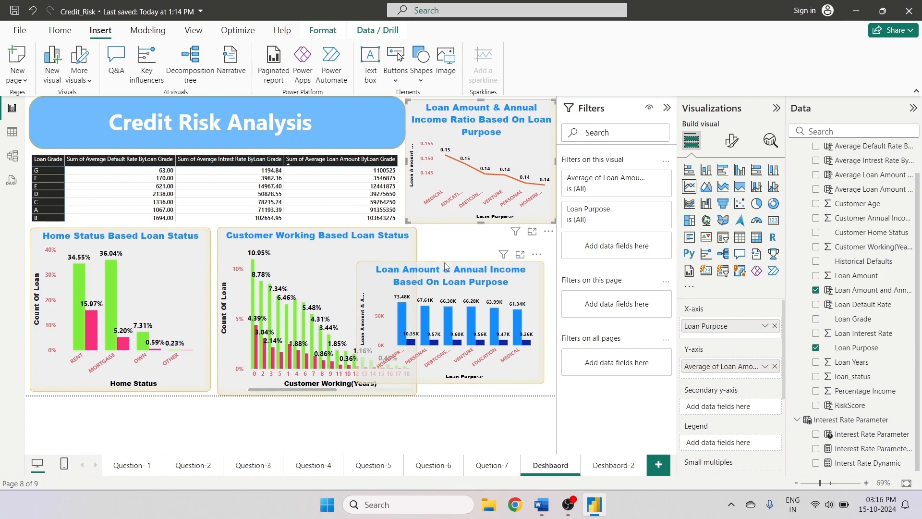
- Place the loan amount and annual income chart below the ratio line chart and resize it to fill the page's lower corner
drag(445, 262, 457, 234)
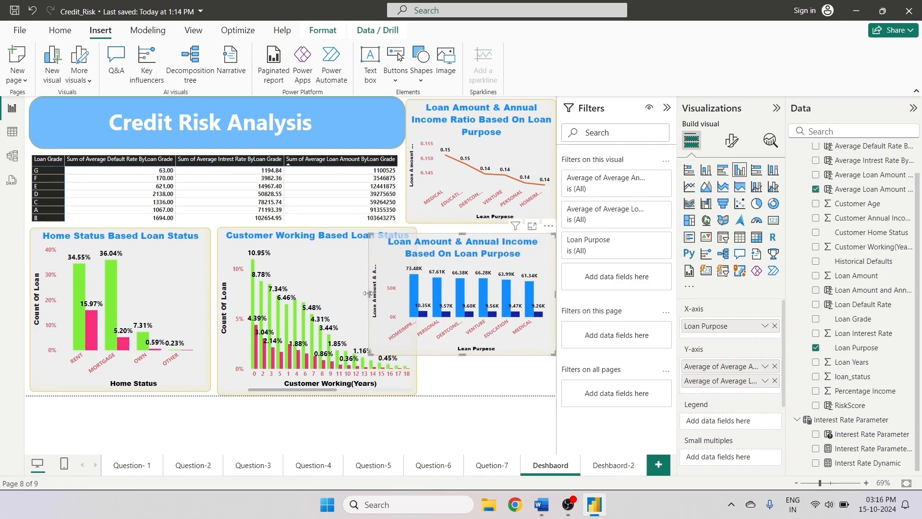
drag(367, 293, 426, 286)
drag(423, 282, 421, 283)
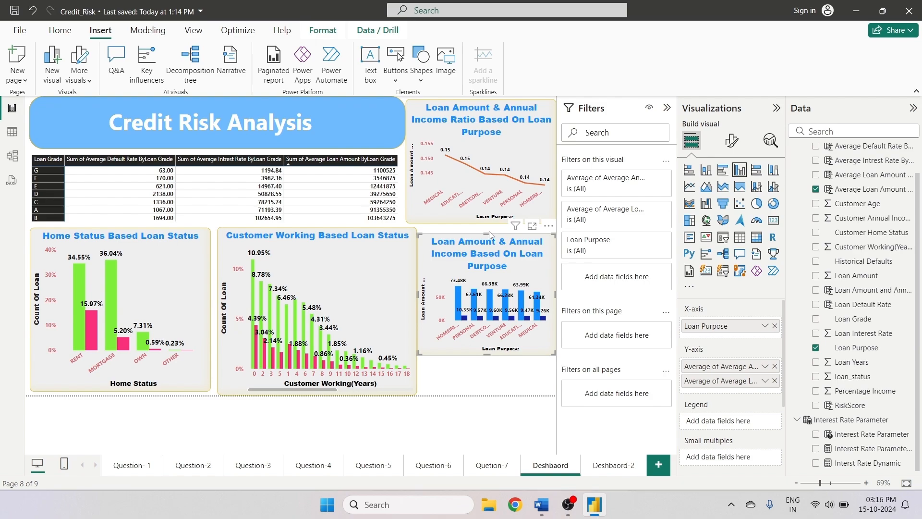
drag(489, 231, 493, 229)
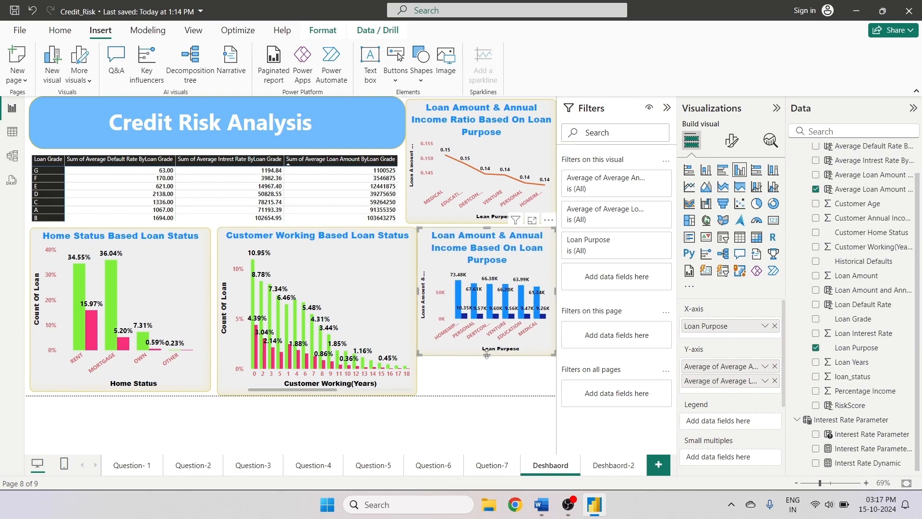
drag(489, 356, 485, 396)
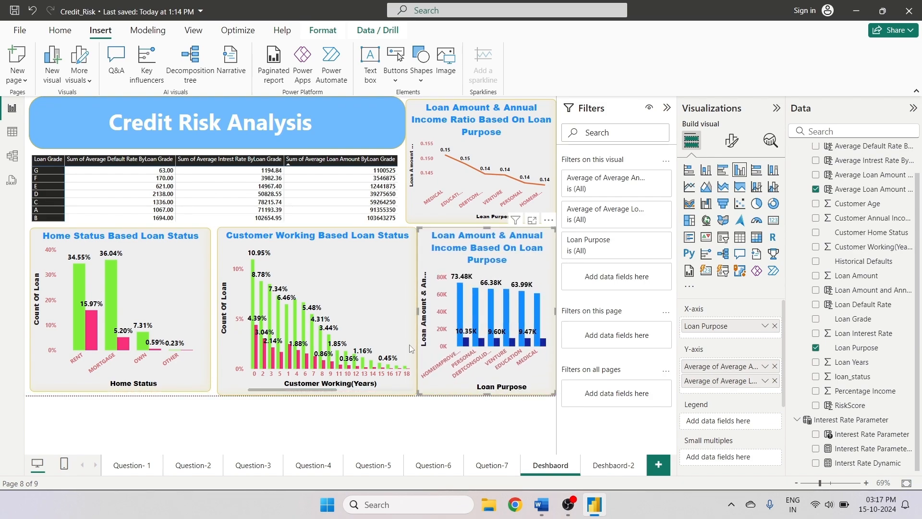
- Narrow the Home Status chart slightly and adjust both side edges of the Customer Working chart so it ends level with the banner
click(351, 294)
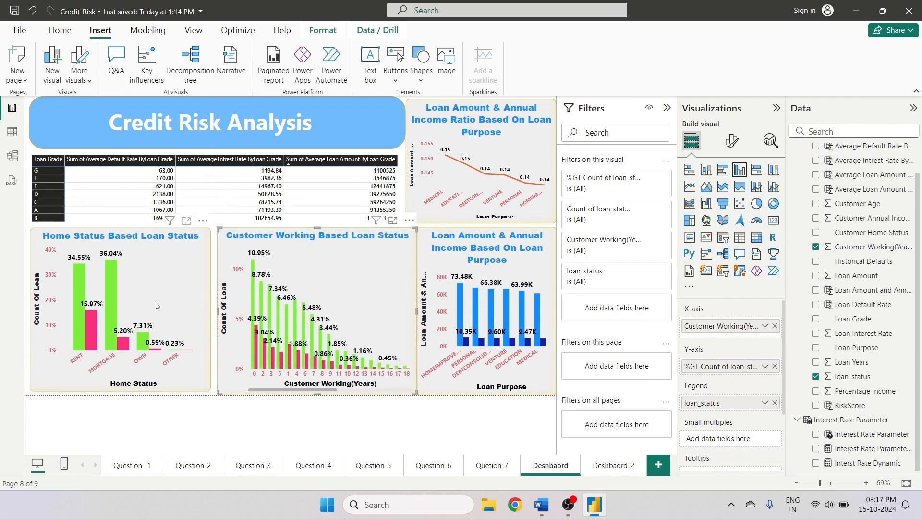
click(197, 312)
drag(209, 310, 204, 310)
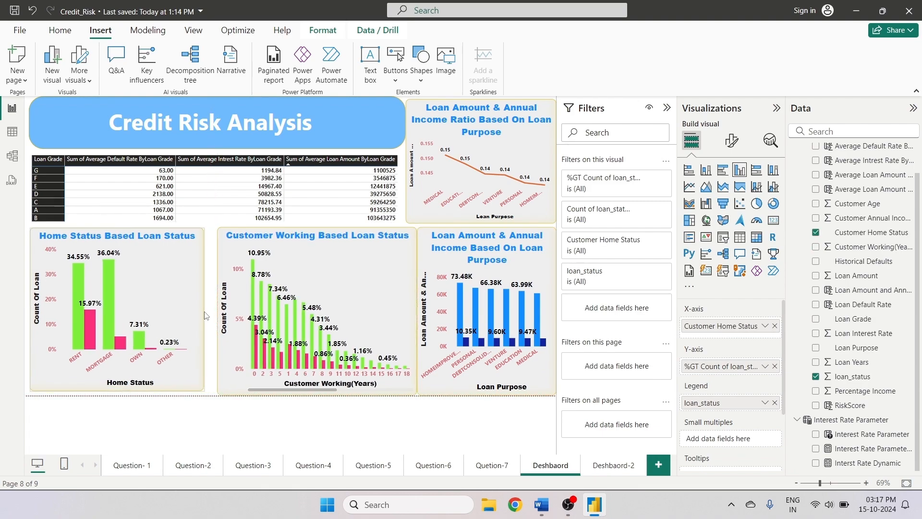
click(221, 312)
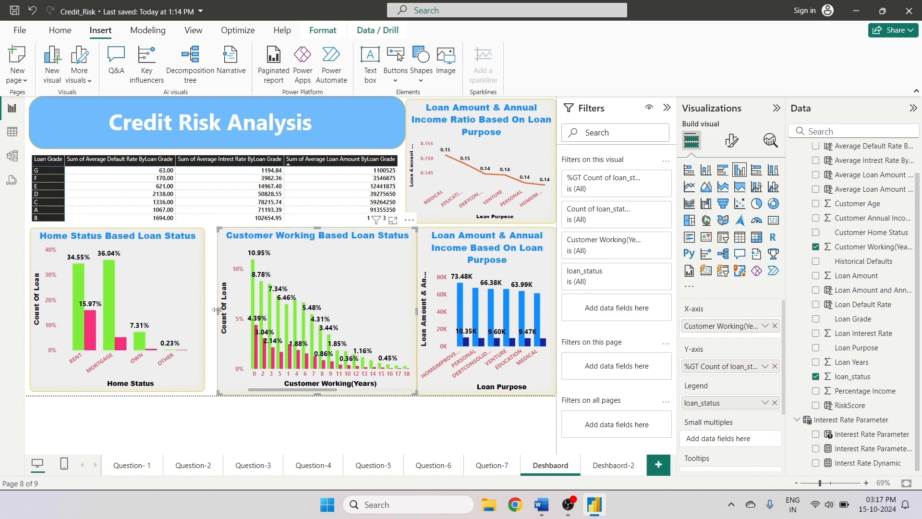
drag(218, 311, 212, 316)
drag(416, 315, 403, 316)
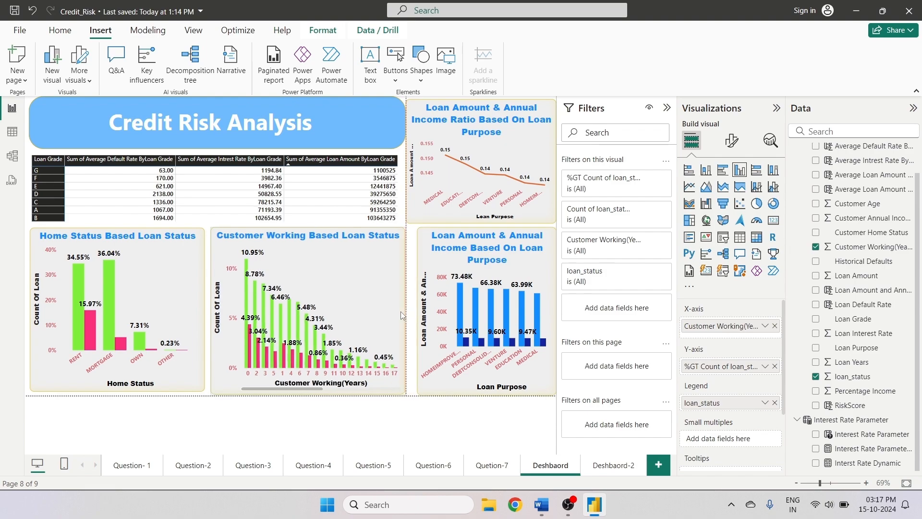
- Widen the loan amount and annual income chart to align with the ratio chart above, and trim the Customer Working chart for a small gap
click(416, 311)
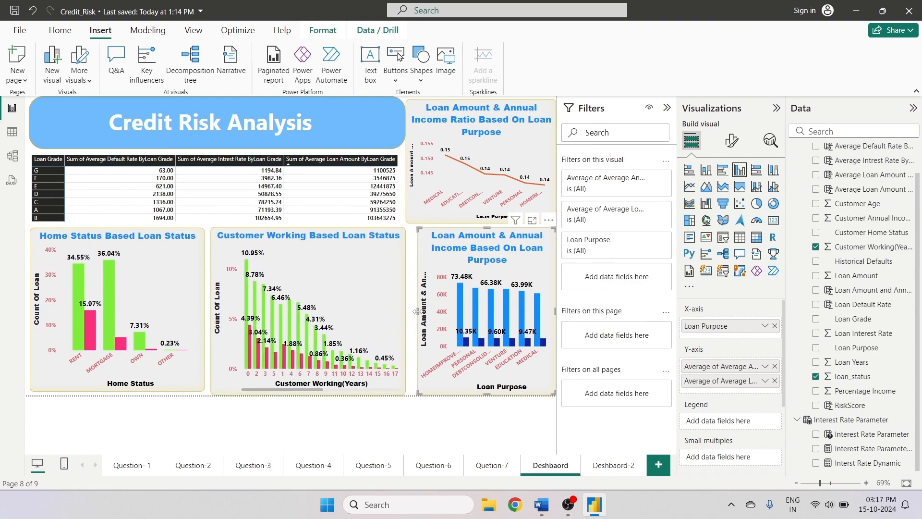
click(411, 315)
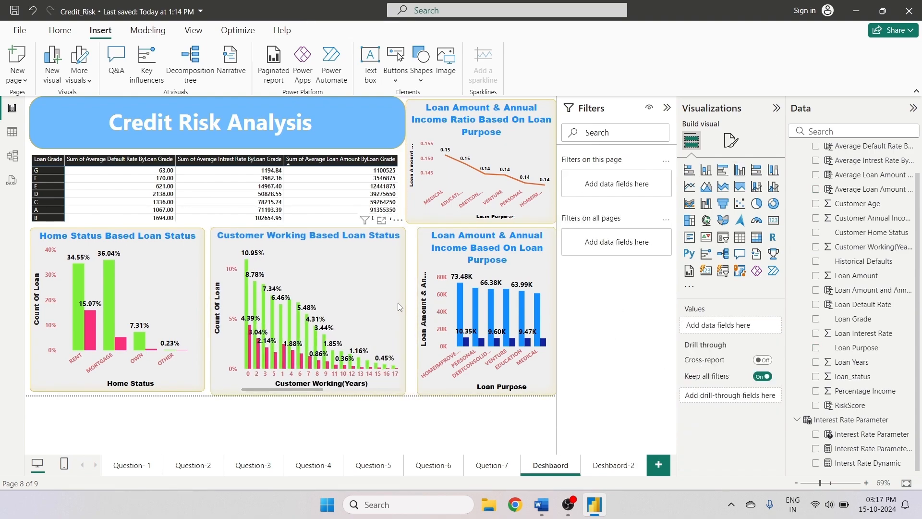
click(417, 317)
drag(417, 317, 407, 314)
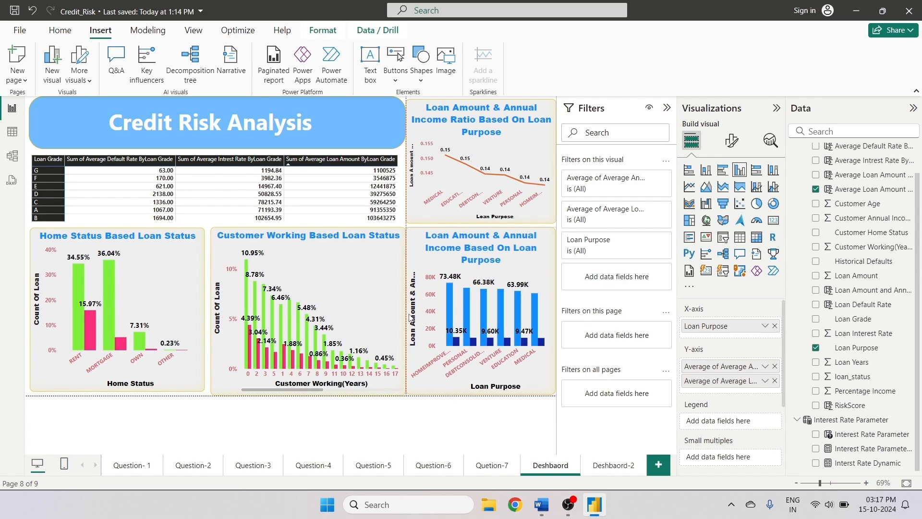
click(401, 295)
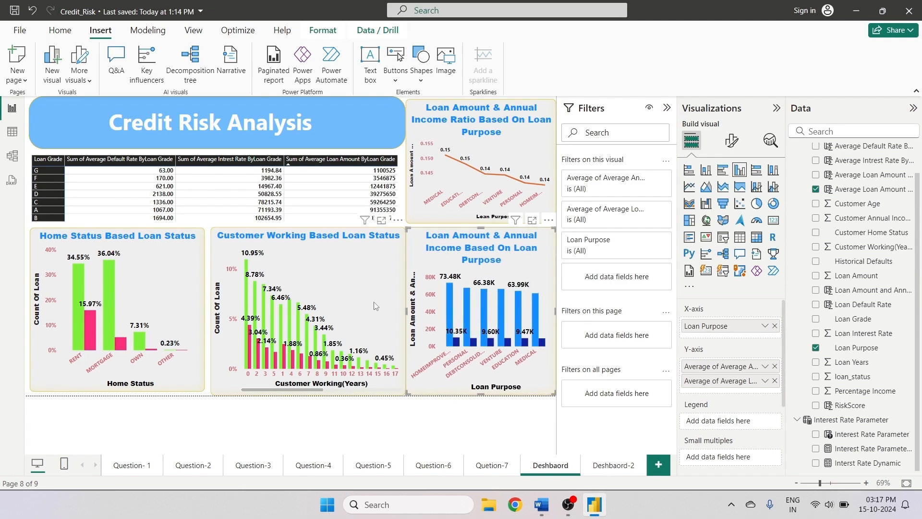
drag(402, 312, 402, 318)
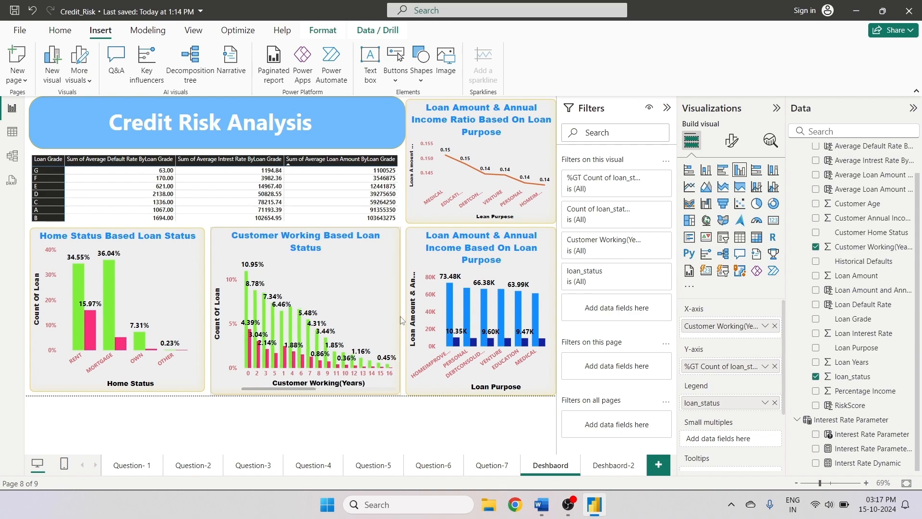
click(397, 415)
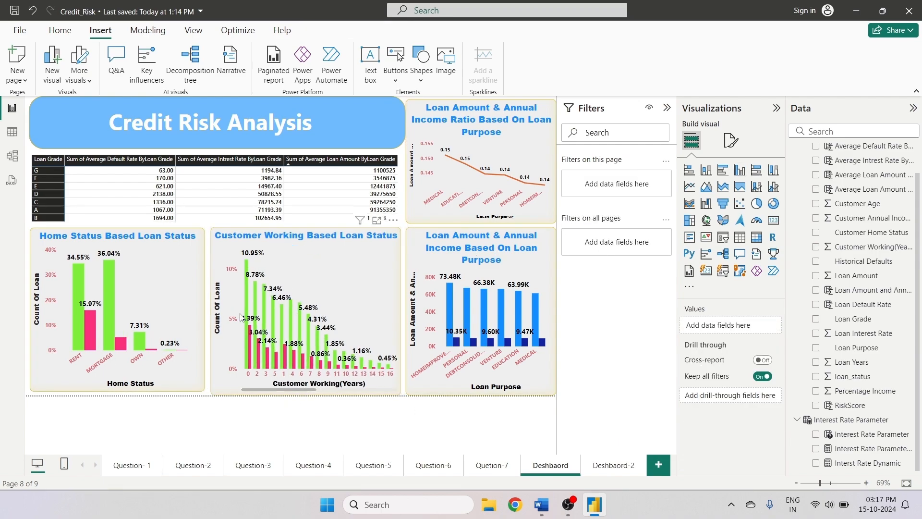
- Narrow the banner shape slightly to leave a gap between it and the ratio line chart
click(345, 111)
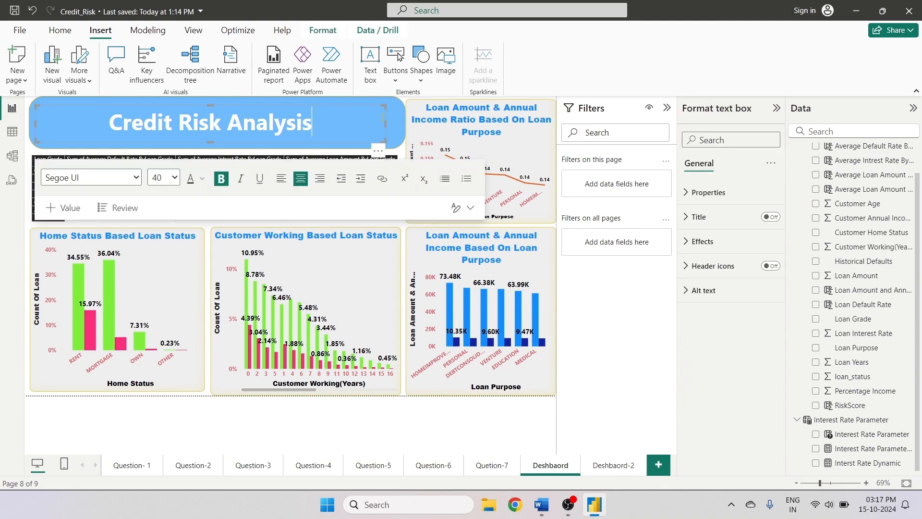
click(397, 124)
drag(405, 124, 399, 124)
click(402, 422)
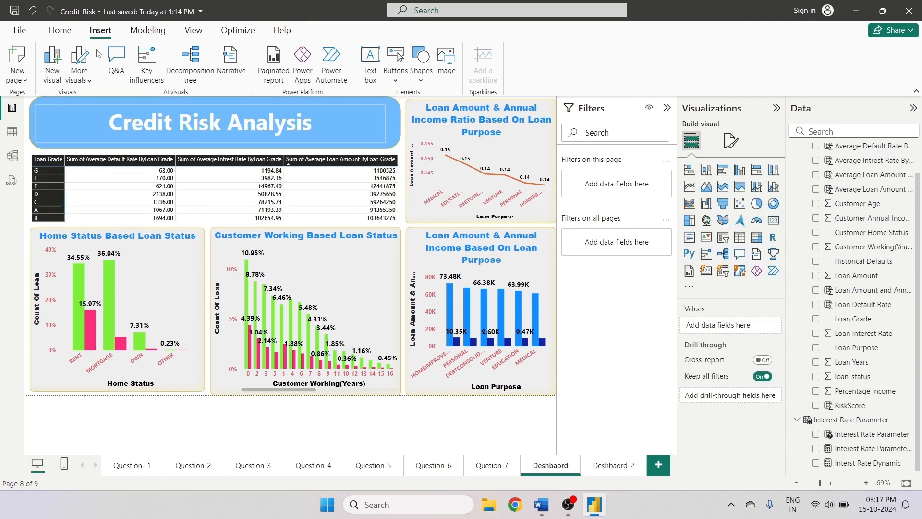
- On the Deshbaord-2 page, move the loan default funnel chart down and shift the default and interest rate comparison chart beneath the banner
click(597, 468)
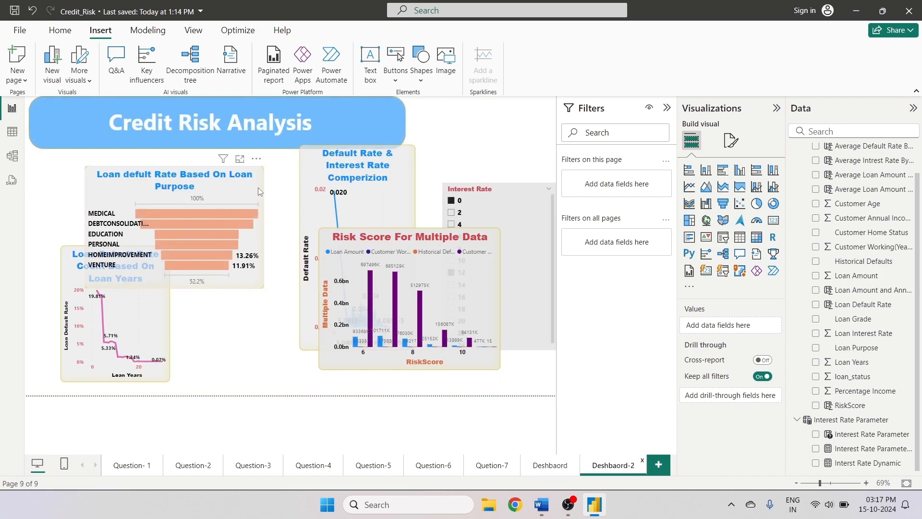
drag(258, 187, 264, 275)
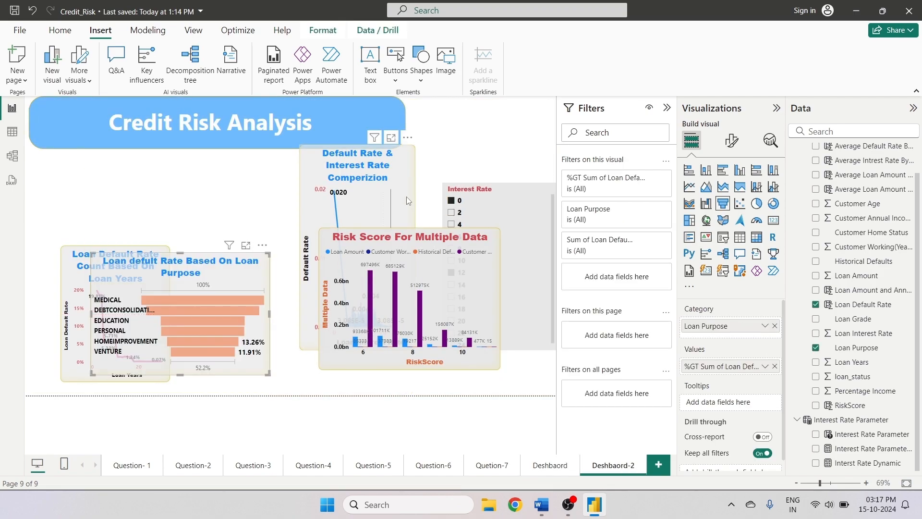
drag(406, 196, 298, 198)
- Move the Interest Rate slicer up beside the banner, fit it to the page edge, and shorten it to the banner's height
drag(508, 198, 479, 134)
drag(520, 193, 556, 193)
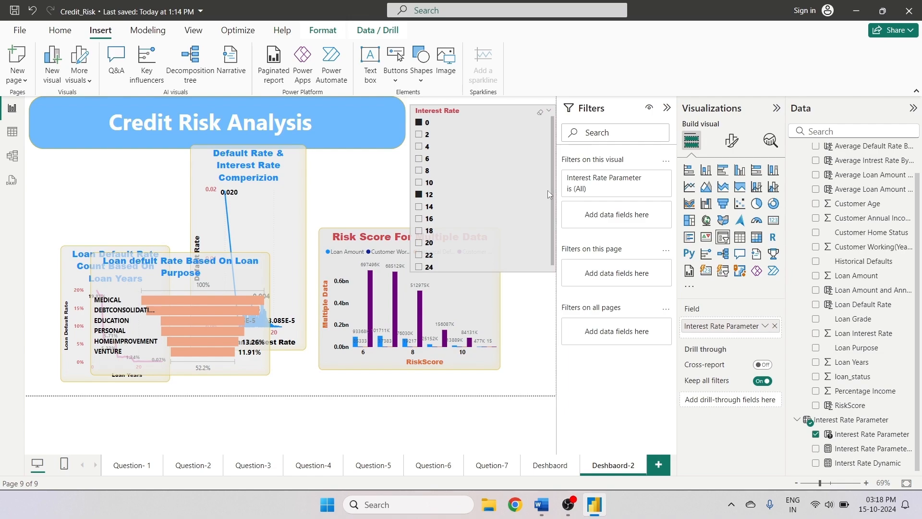
drag(489, 272, 473, 148)
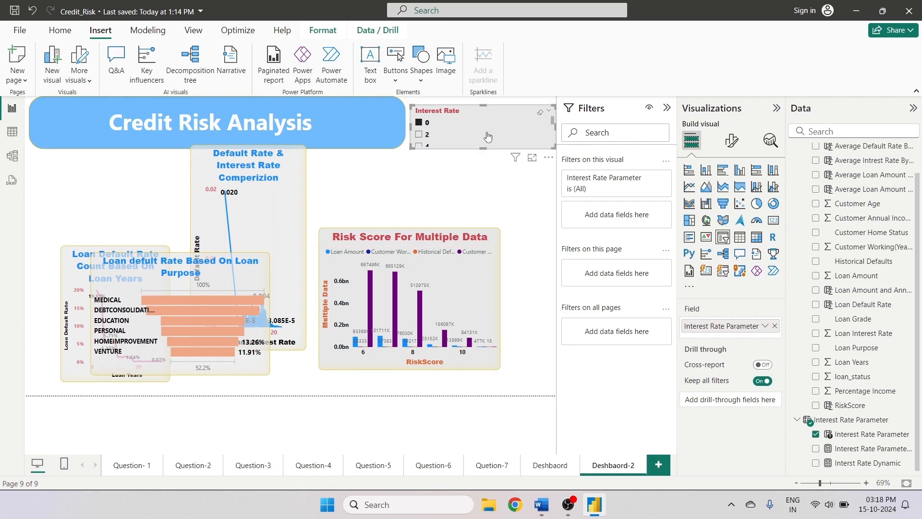
- Move the Default Rate & Interest Rate comparison chart to the page's right side, beneath the Interest Rate slicer
scroll(489, 136, down, 3)
scroll(489, 136, up, 2)
click(457, 189)
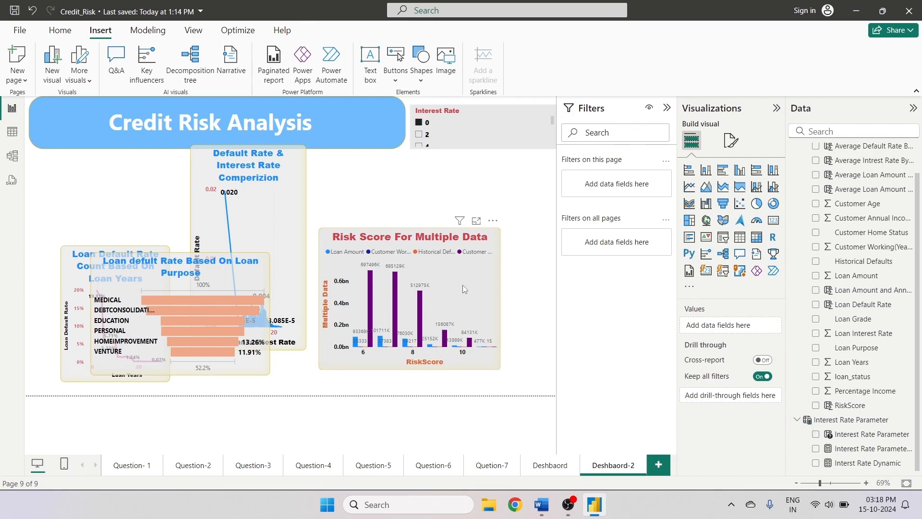
drag(233, 223, 466, 245)
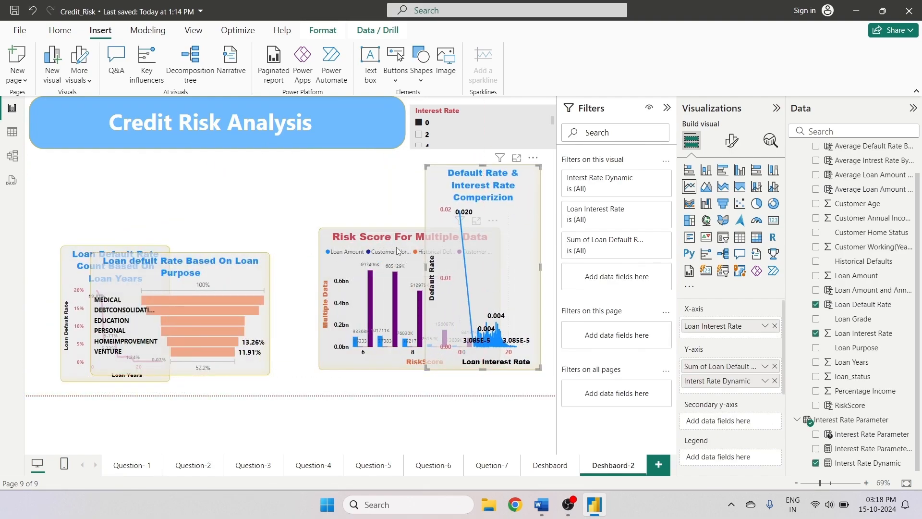
- Place the Risk Score For Multiple Data chart directly beneath the banner, widen it to the banner's width, and shorten it
drag(363, 235, 120, 178)
drag(209, 227, 405, 228)
drag(215, 158, 215, 154)
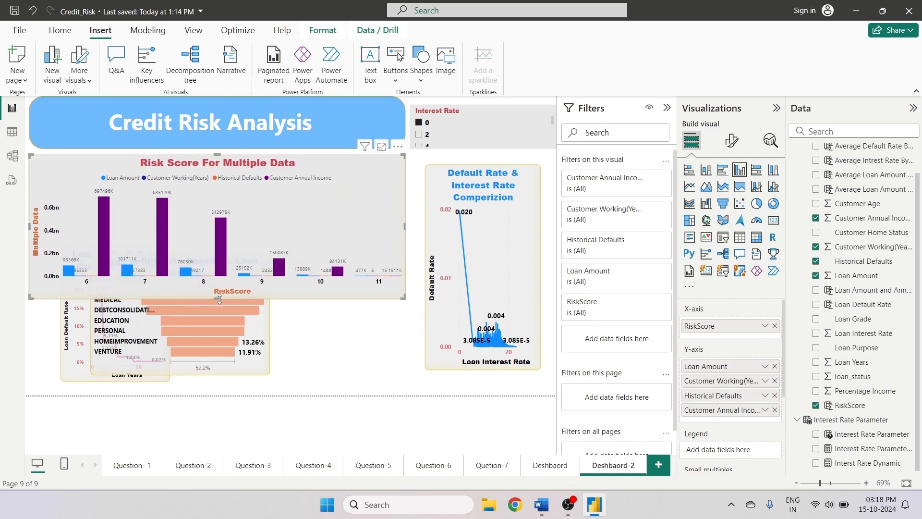
drag(220, 292, 231, 256)
- Move the Loan Years default rate chart into the page's lower-left corner and the funnel chart beneath the Risk Score chart's right end
click(56, 296)
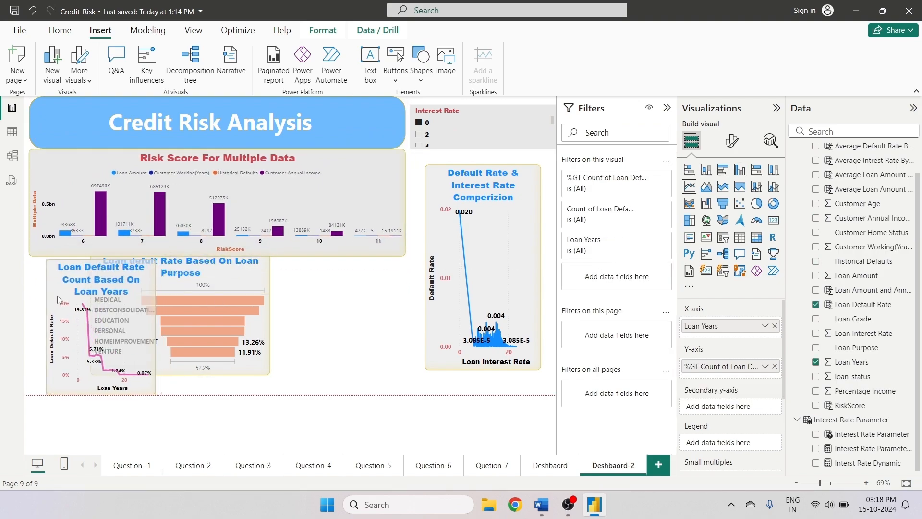
drag(57, 295, 39, 295)
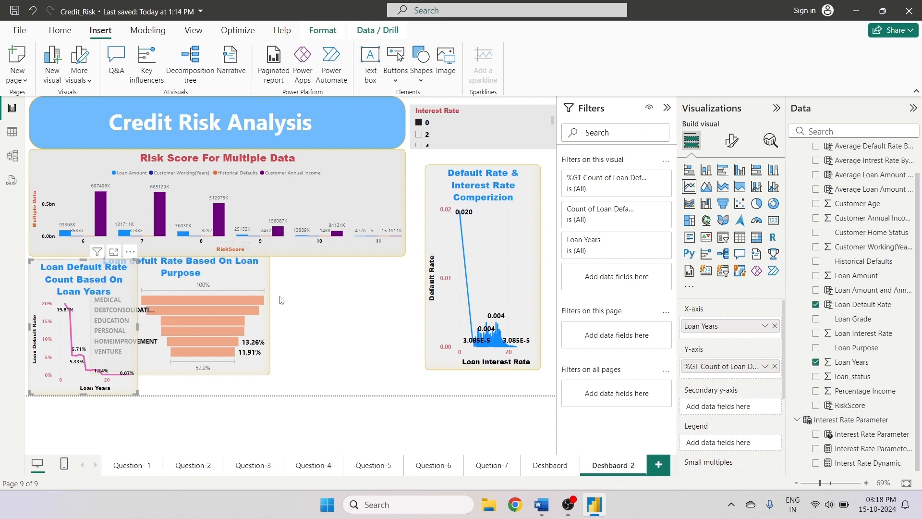
drag(244, 279, 380, 298)
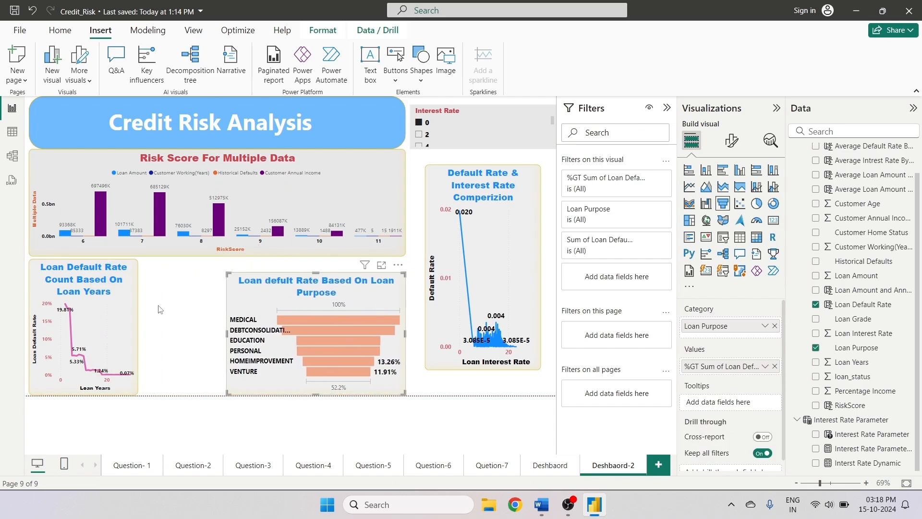
- Widen the Loan Years default rate chart until it nearly meets the funnel chart, and trim its top to the funnel's height
click(114, 319)
drag(138, 327, 220, 335)
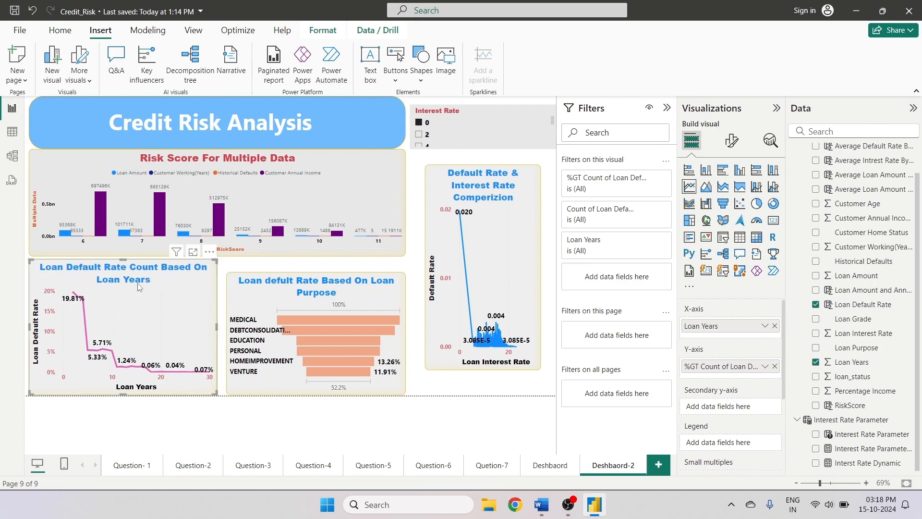
drag(124, 260, 125, 275)
- Extend the Risk Score chart down toward the two lower charts and widen the funnel chart toward the Loan Years chart, leaving narrow gaps
click(152, 253)
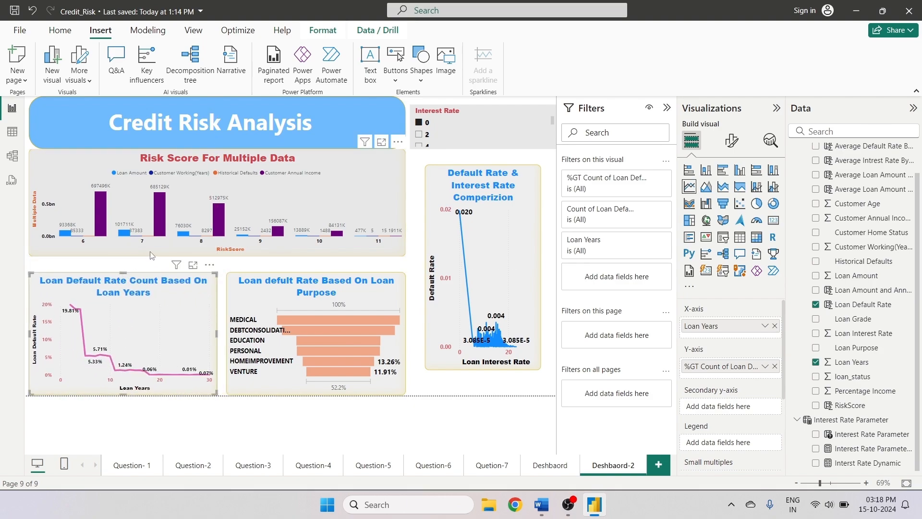
drag(217, 255, 215, 266)
click(234, 337)
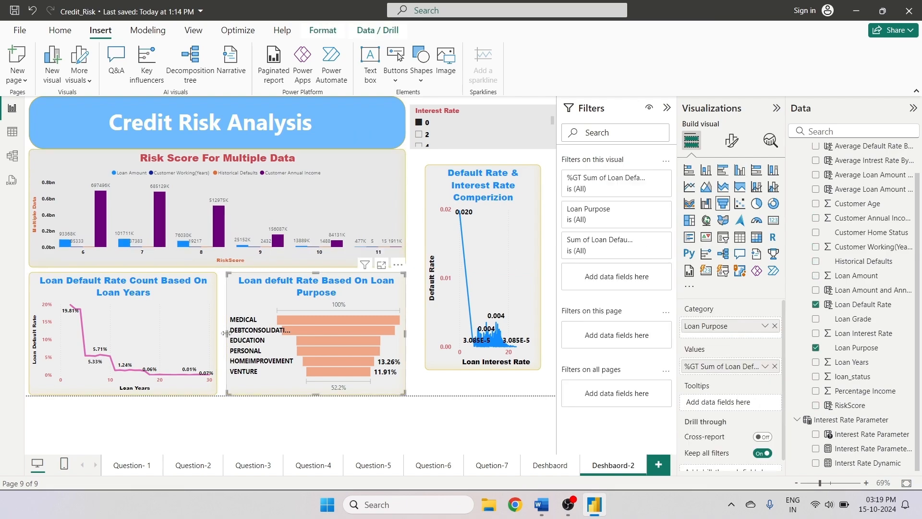
drag(226, 333, 222, 340)
- Stretch the Default Rate & Interest Rate comparison chart to fill the column from the slicer down to the page's bottom edge
click(441, 219)
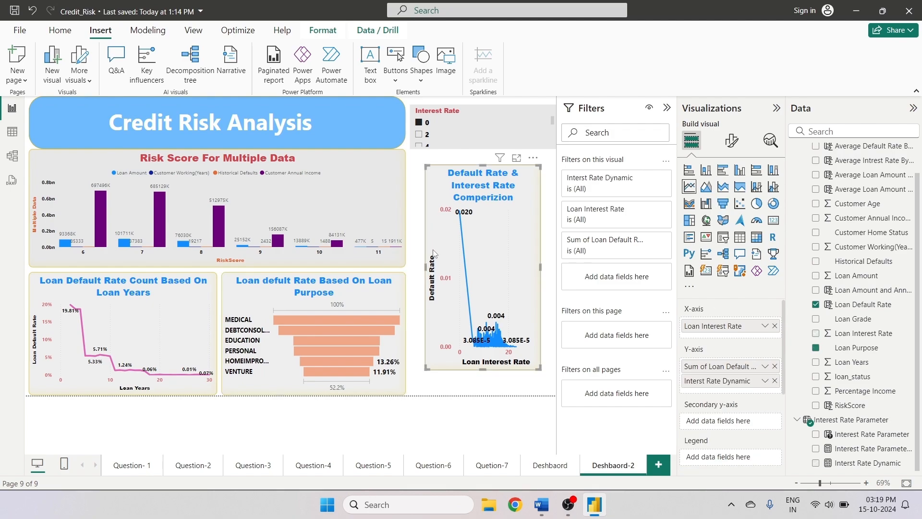
drag(424, 269, 413, 268)
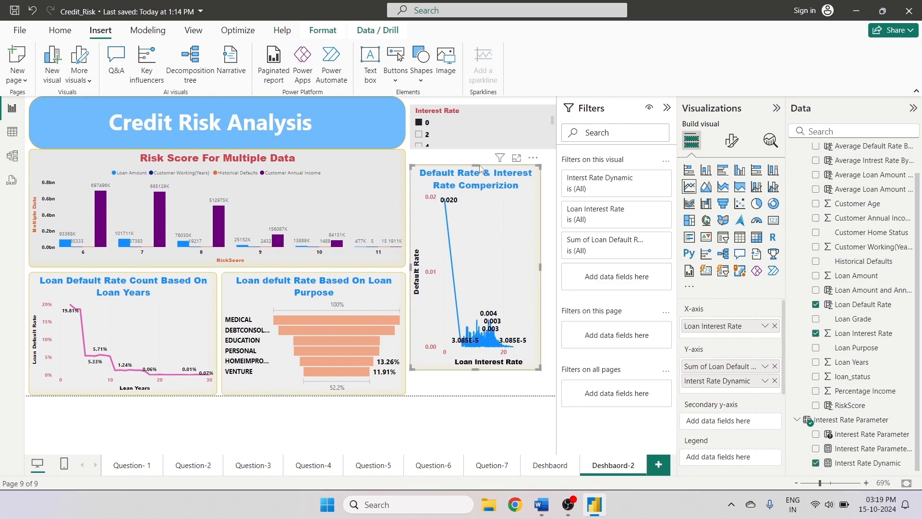
drag(482, 166, 476, 154)
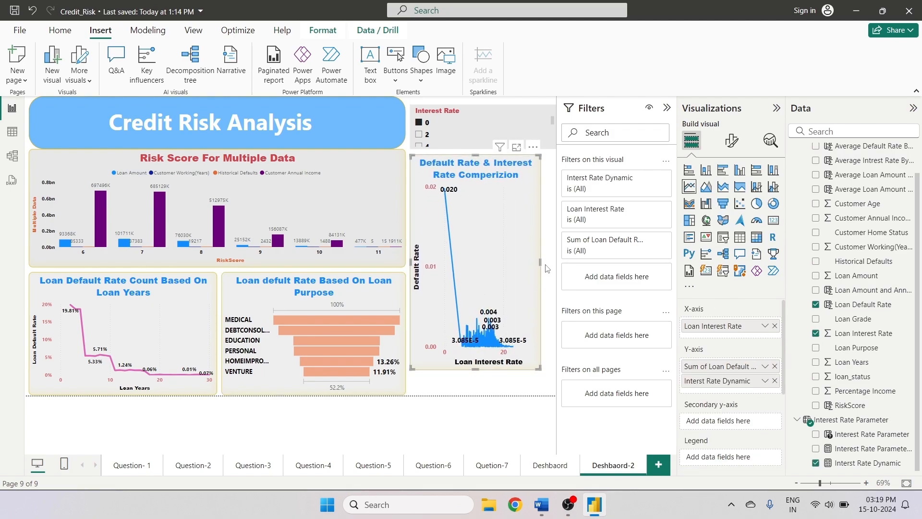
drag(539, 263, 552, 261)
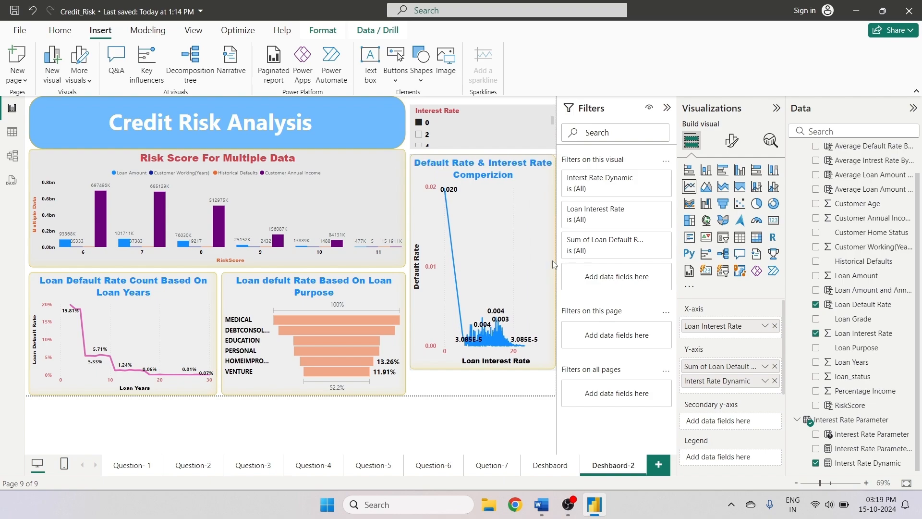
drag(482, 369, 486, 397)
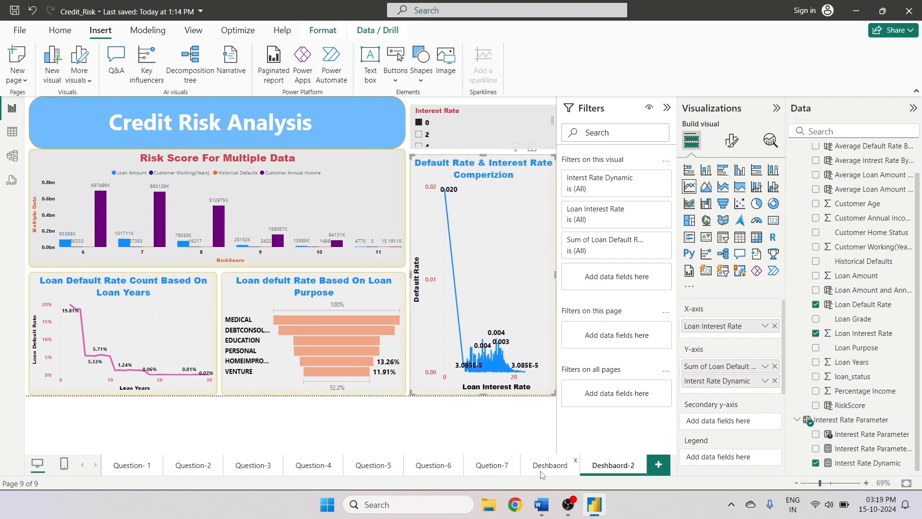
- Test cross-filtering with MEDICAL in the funnel chart on Deshbaord-2, clear it, and check the visuals on the Deshbaord page
click(439, 420)
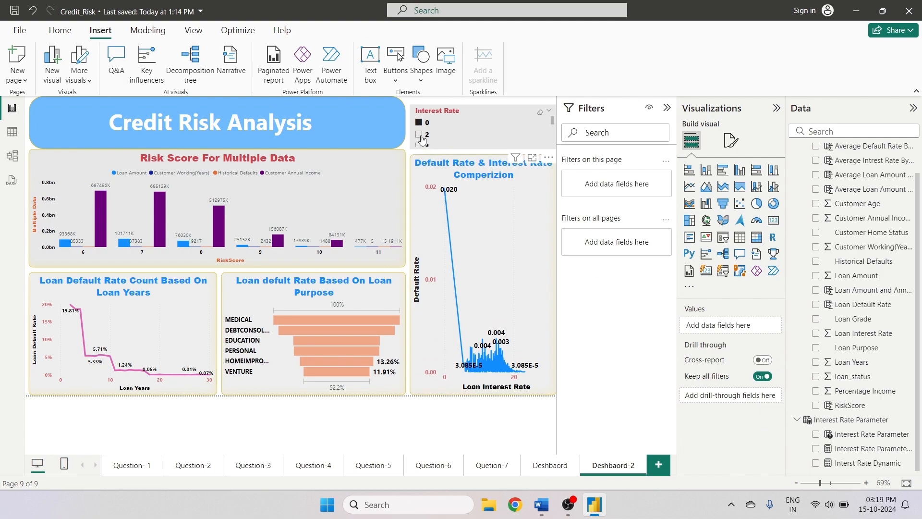
click(316, 321)
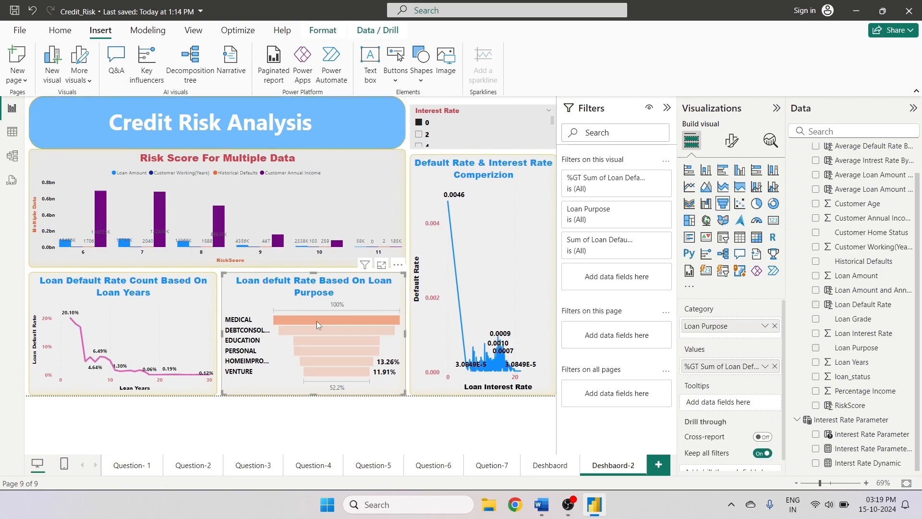
click(306, 329)
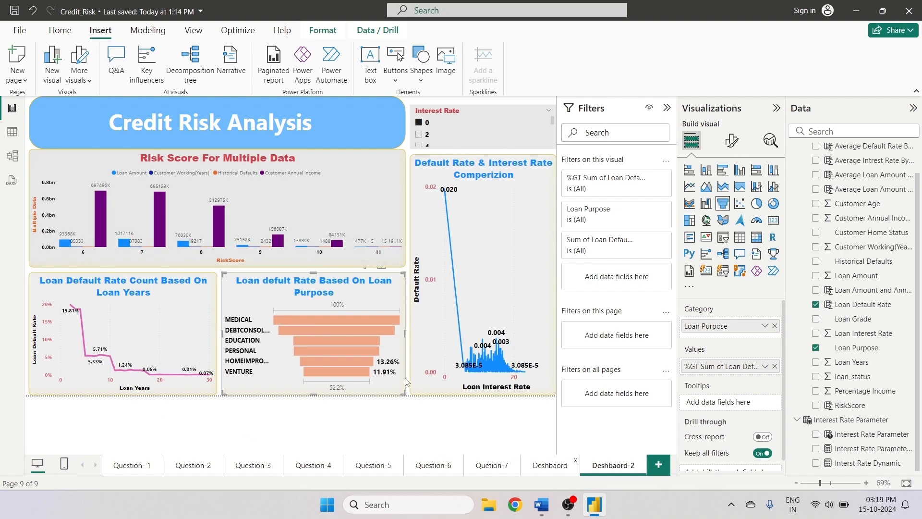
click(550, 465)
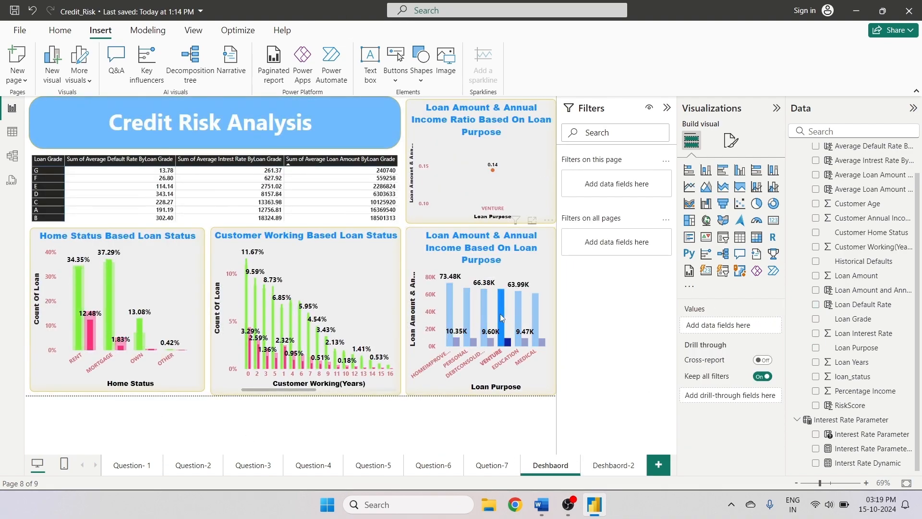
click(597, 467)
click(551, 465)
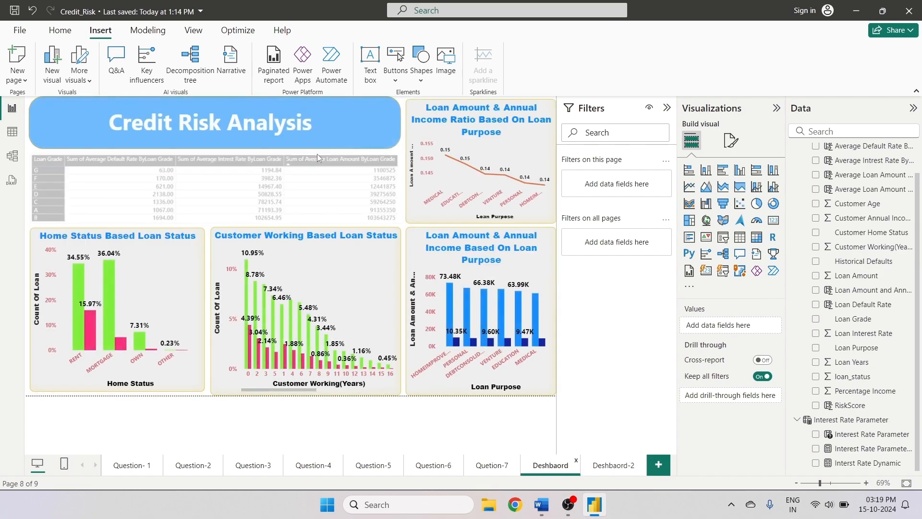
- Preview the Deshbaord page with View as, leaving only the Medical role selected
click(150, 34)
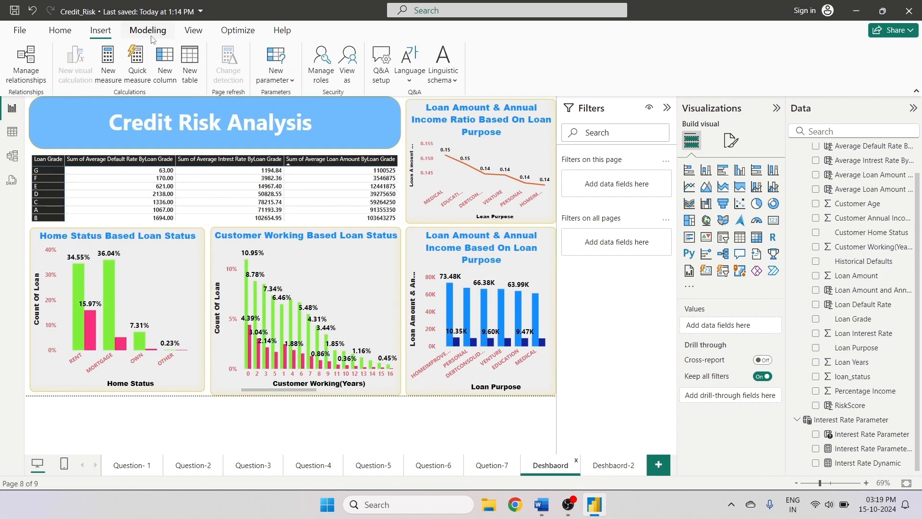
click(348, 77)
click(365, 208)
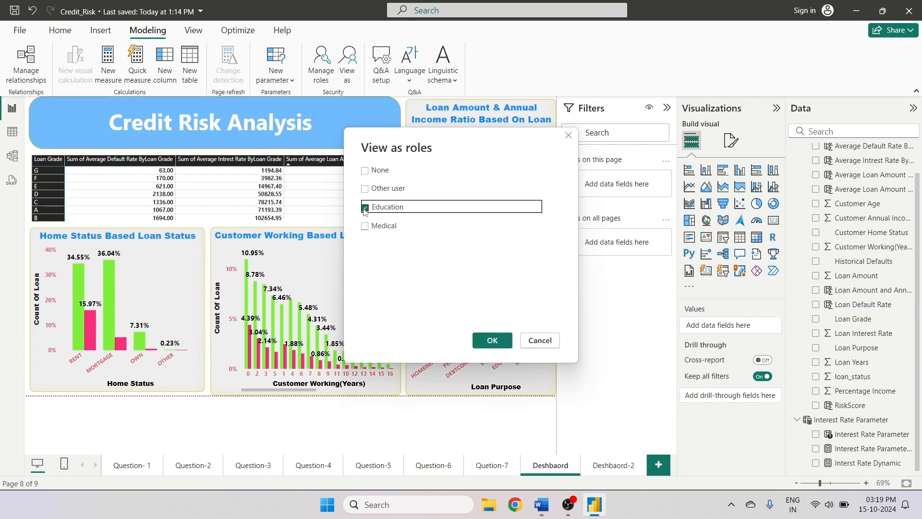
click(365, 227)
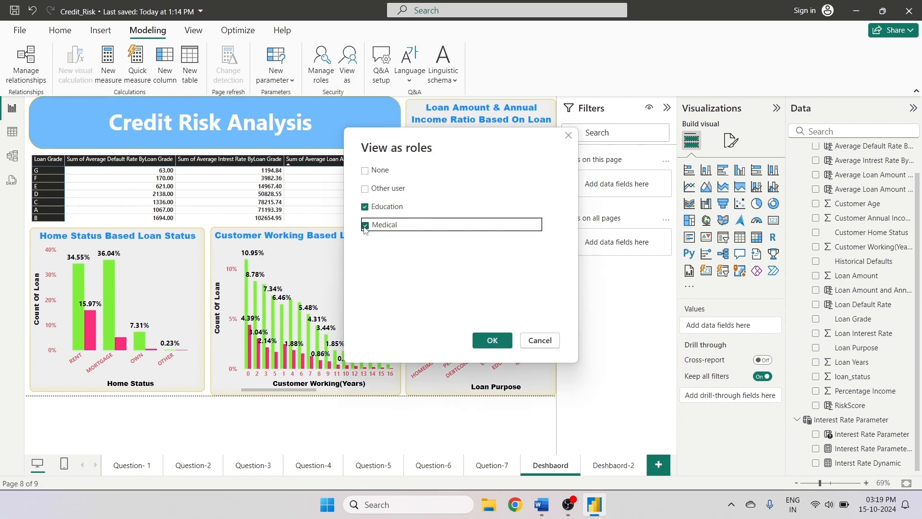
click(366, 207)
click(490, 338)
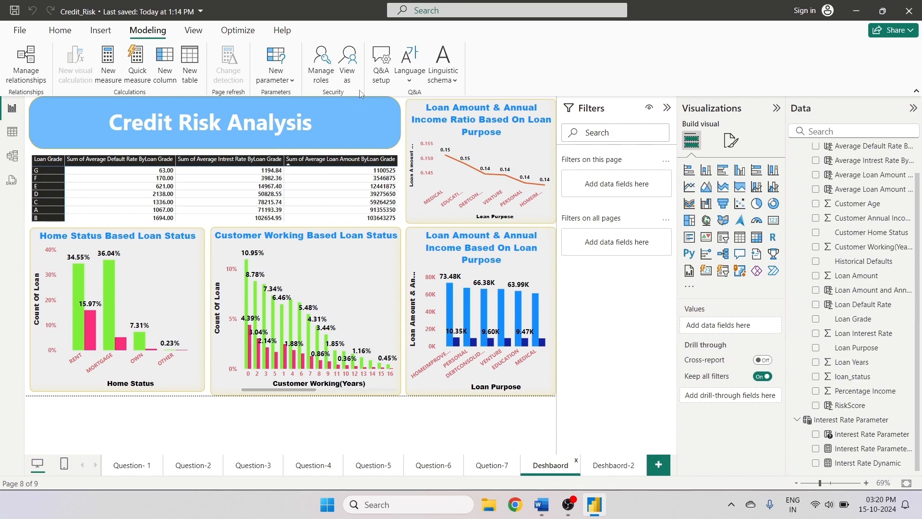
- View the report as the Education role and check the visuals on the Deshbaord and Deshbaord-2 pages
click(349, 77)
click(376, 207)
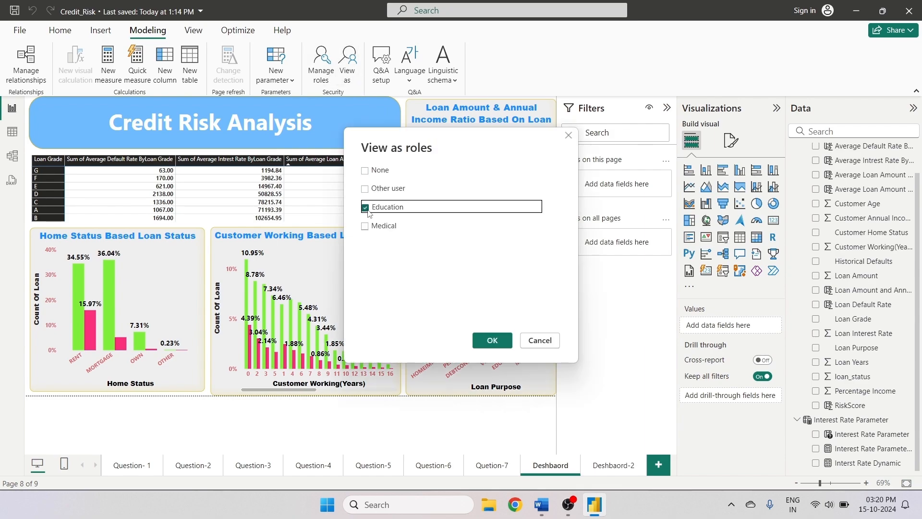
click(492, 340)
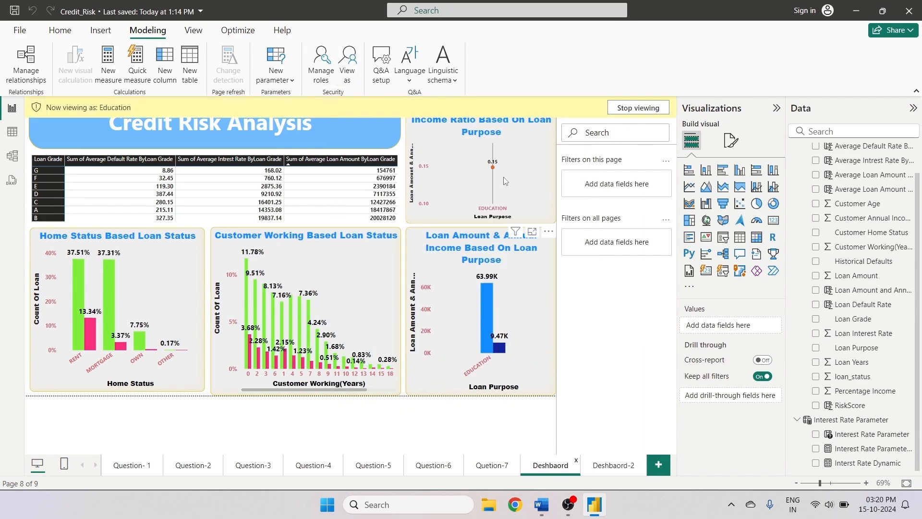
click(610, 465)
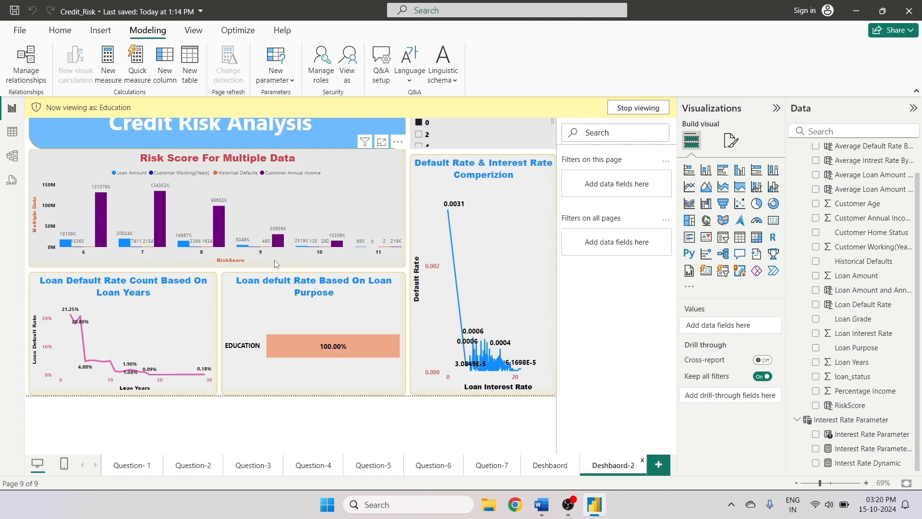
- Switch the role preview from Education to Medical and check the visuals on both dashboard pages
click(347, 65)
click(365, 226)
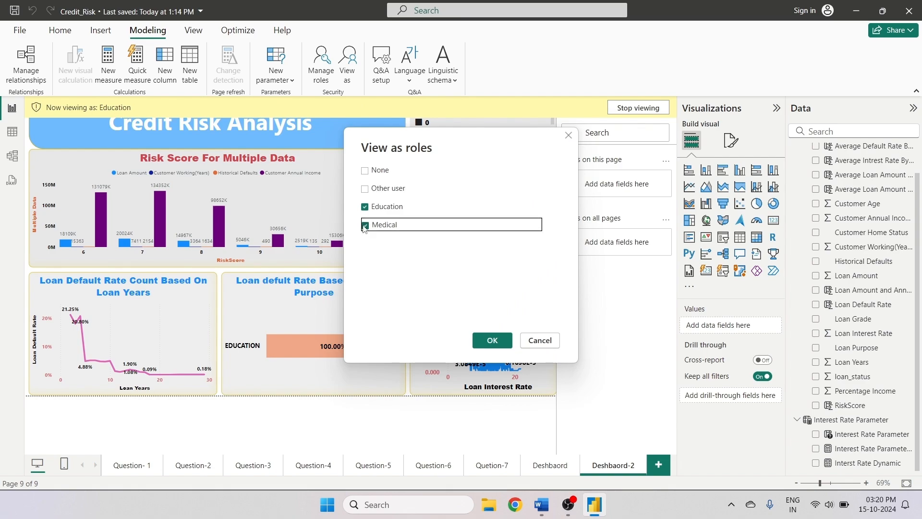
click(365, 208)
click(492, 340)
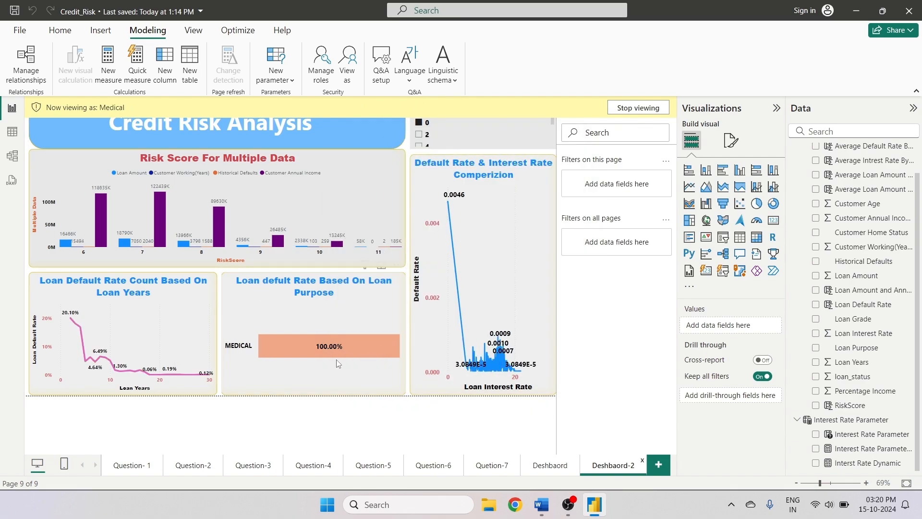
click(550, 465)
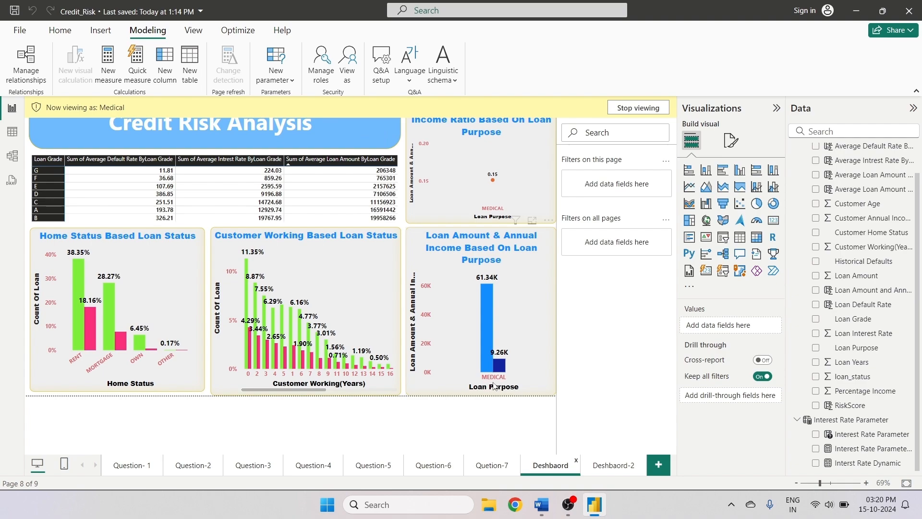
- End the role preview by viewing the report with no role, and inspect the banner and comparison chart on Deshbaord-2
click(347, 65)
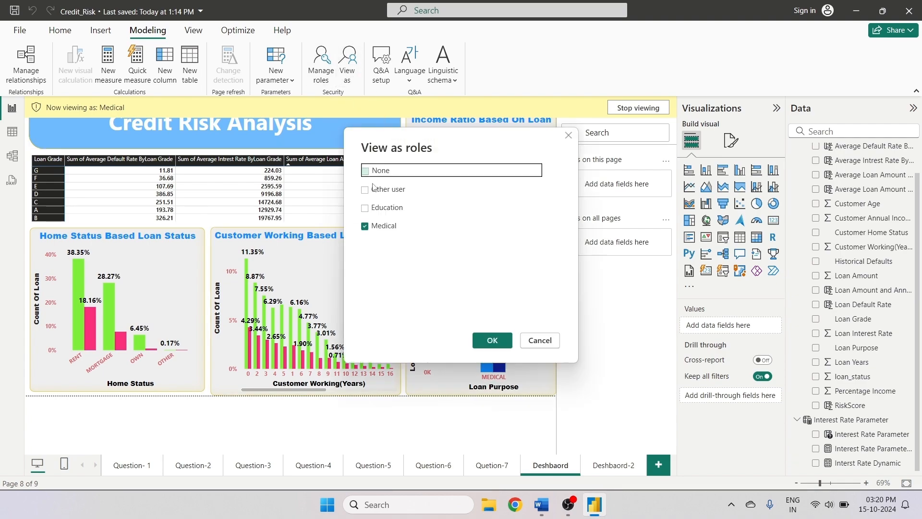
click(492, 341)
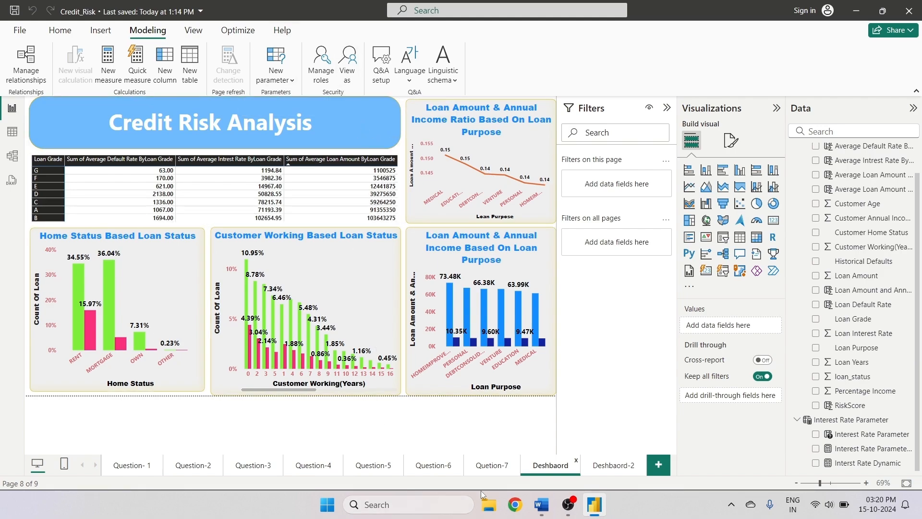
click(599, 466)
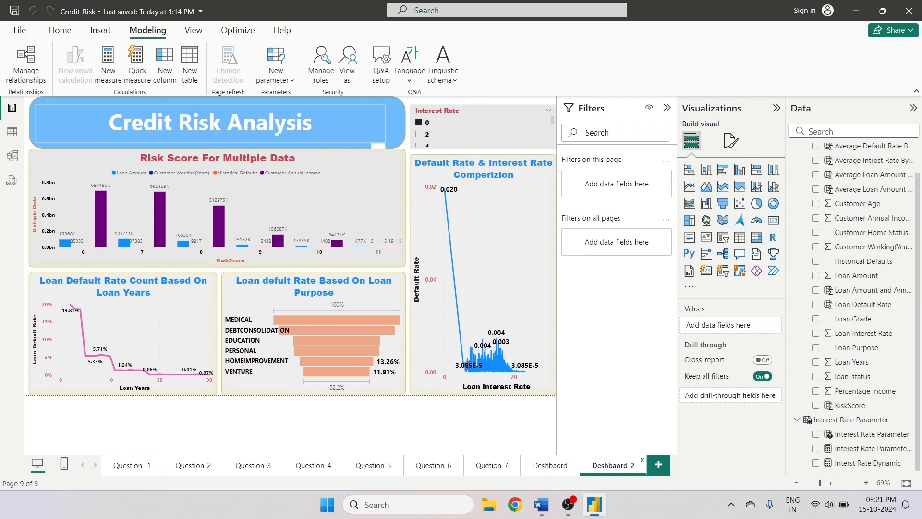
click(399, 127)
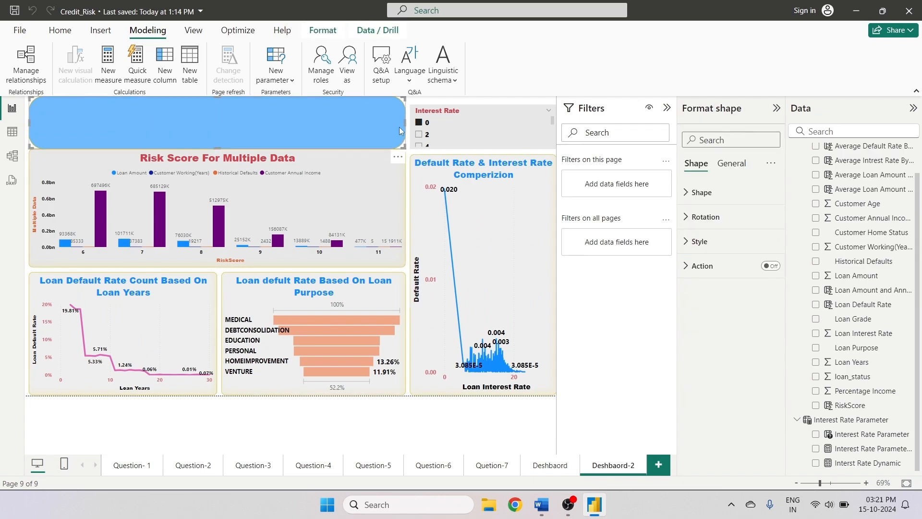
click(431, 225)
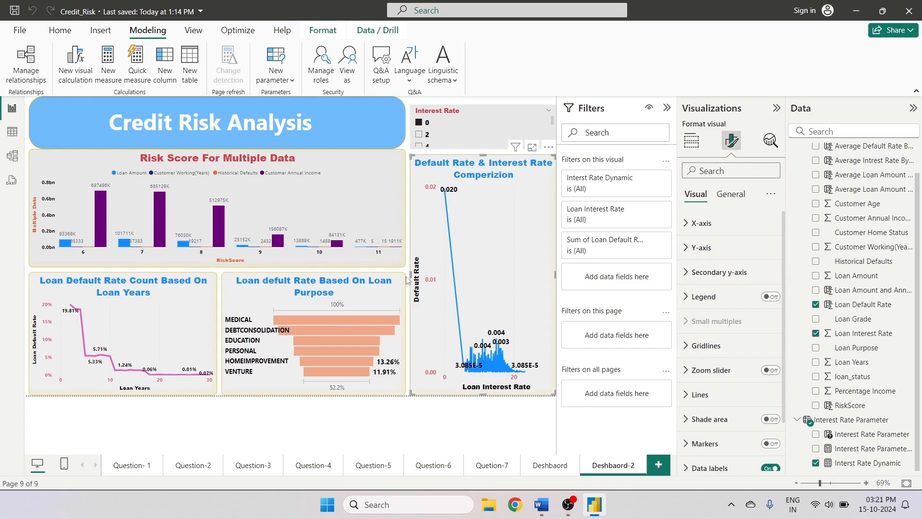